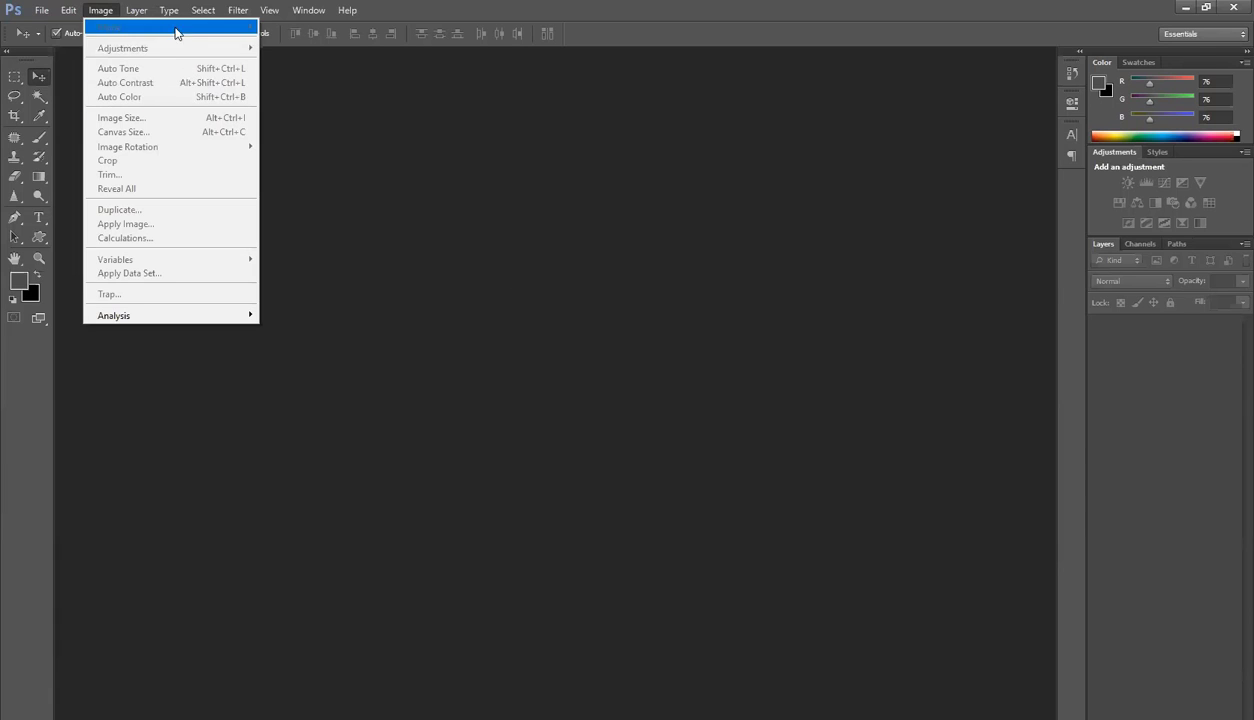
{"action": "left_click", "coordinate": [598, 245]}
{"action": "double_click", "coordinate": [598, 245]}
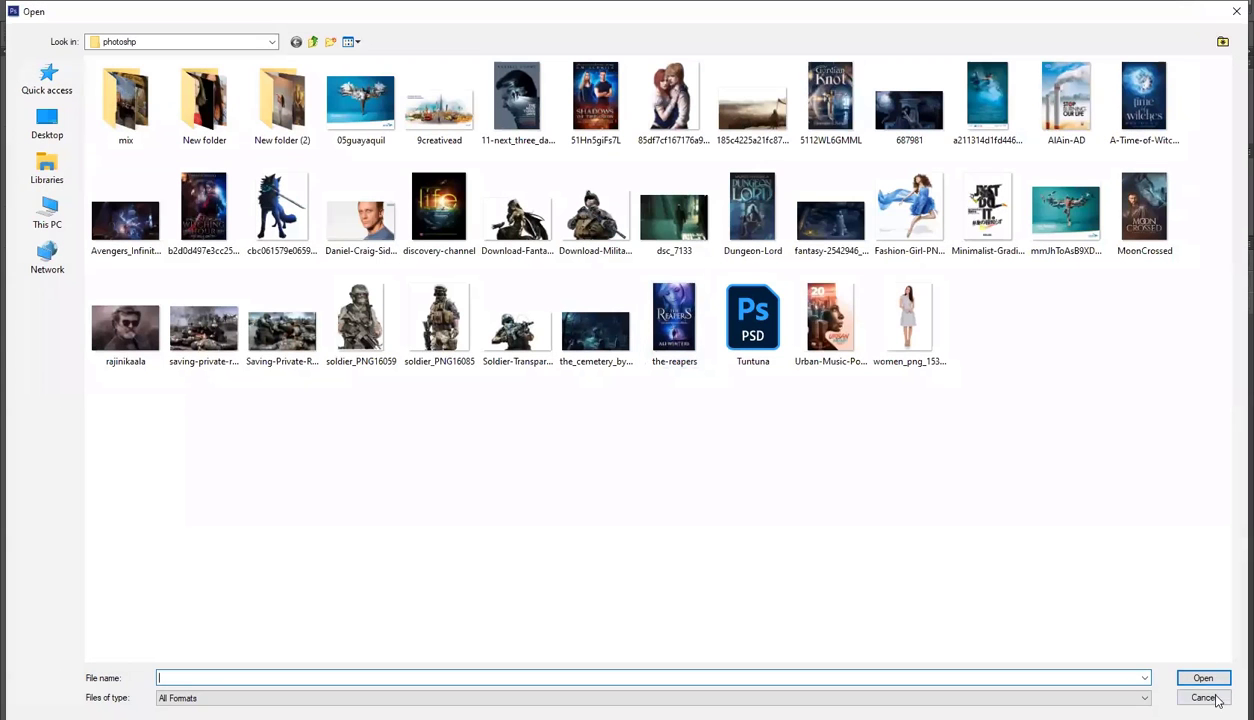
{"action": "left_click", "coordinate": [1198, 694]}
Look through the color mode options offered for a new document, and leave without creating one
{"action": "key", "text": "ctrl+n"}
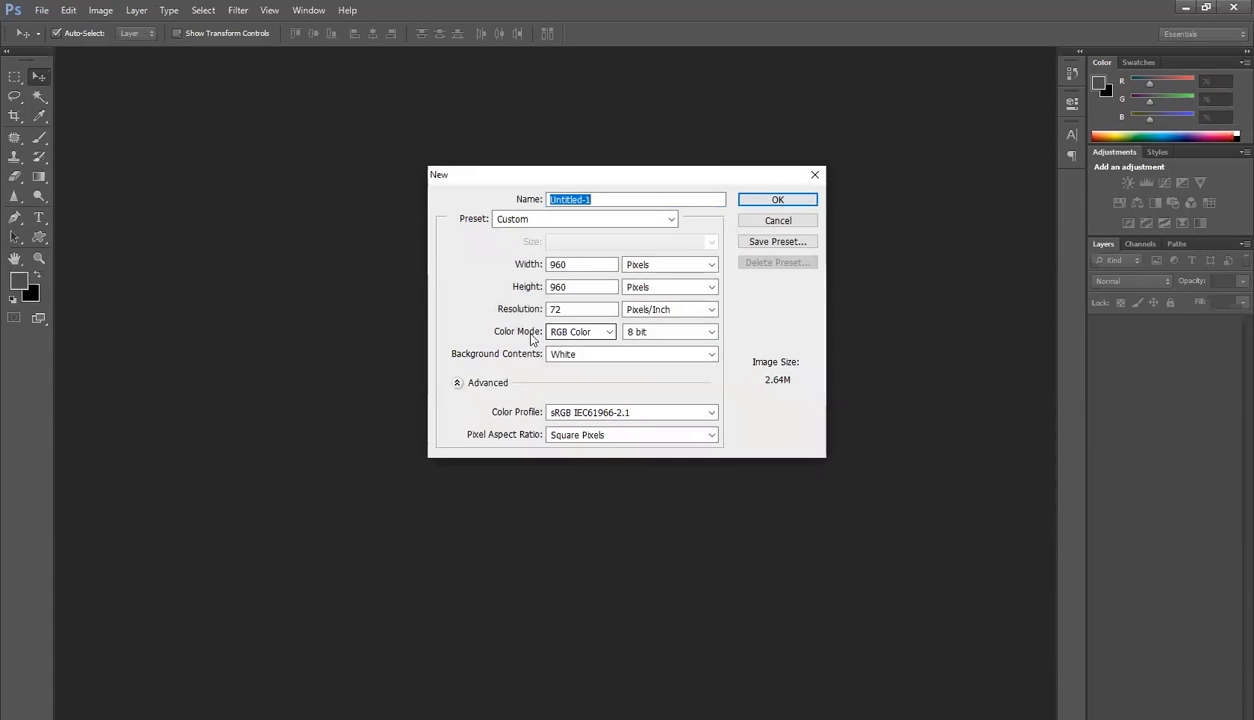
{"action": "left_click", "coordinate": [575, 333]}
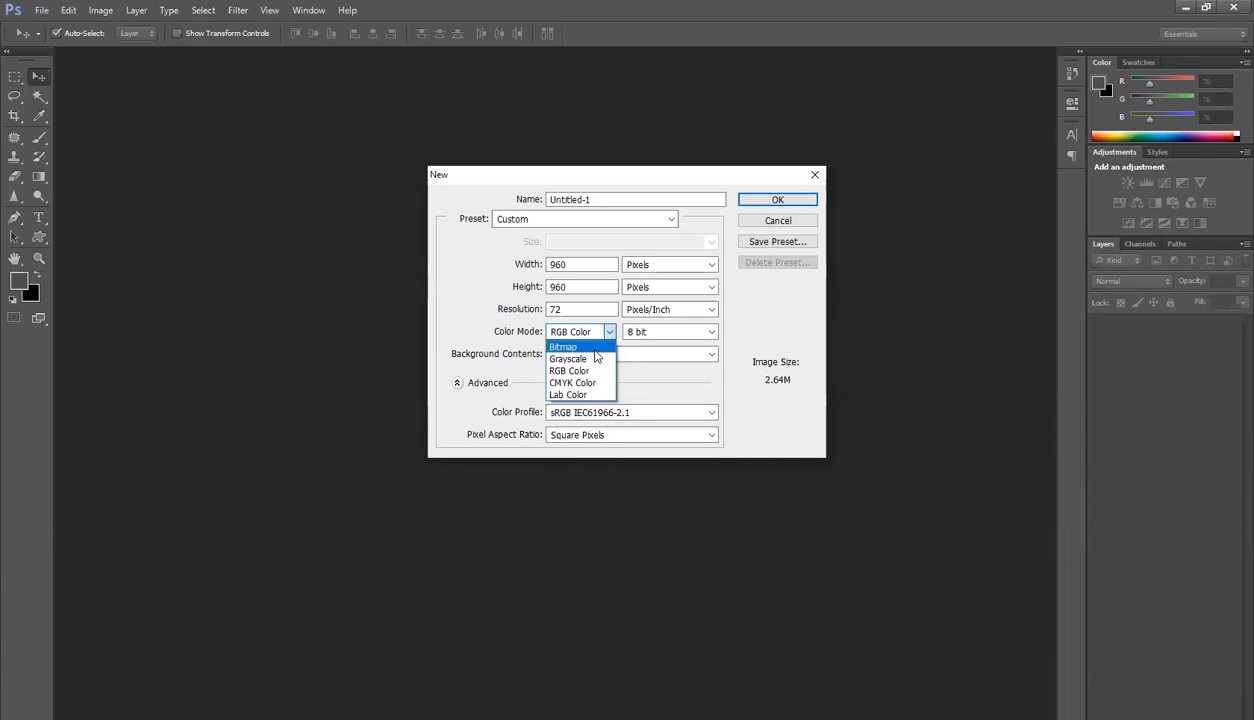
{"action": "left_click", "coordinate": [776, 221]}
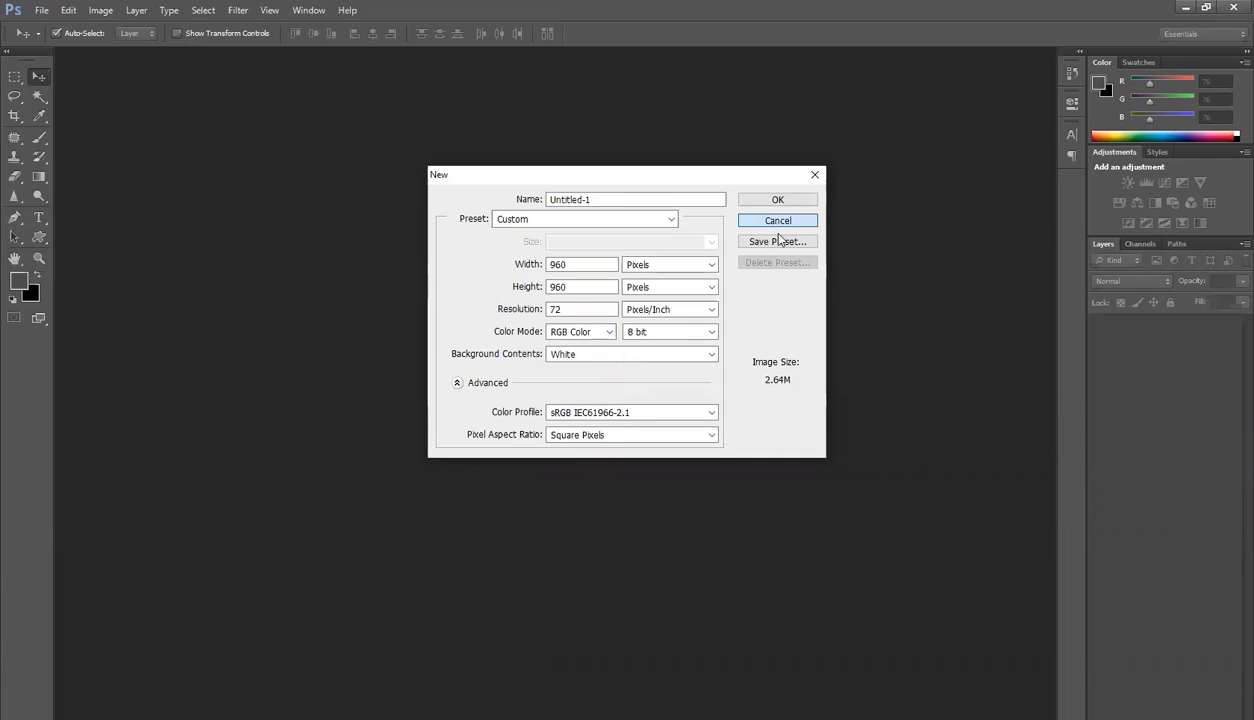
{"action": "left_click", "coordinate": [777, 220]}
Open the-reapers.jpg and float it in its own document window
{"action": "key", "text": "ctrl+o"}
{"action": "double_click", "coordinate": [661, 318]}
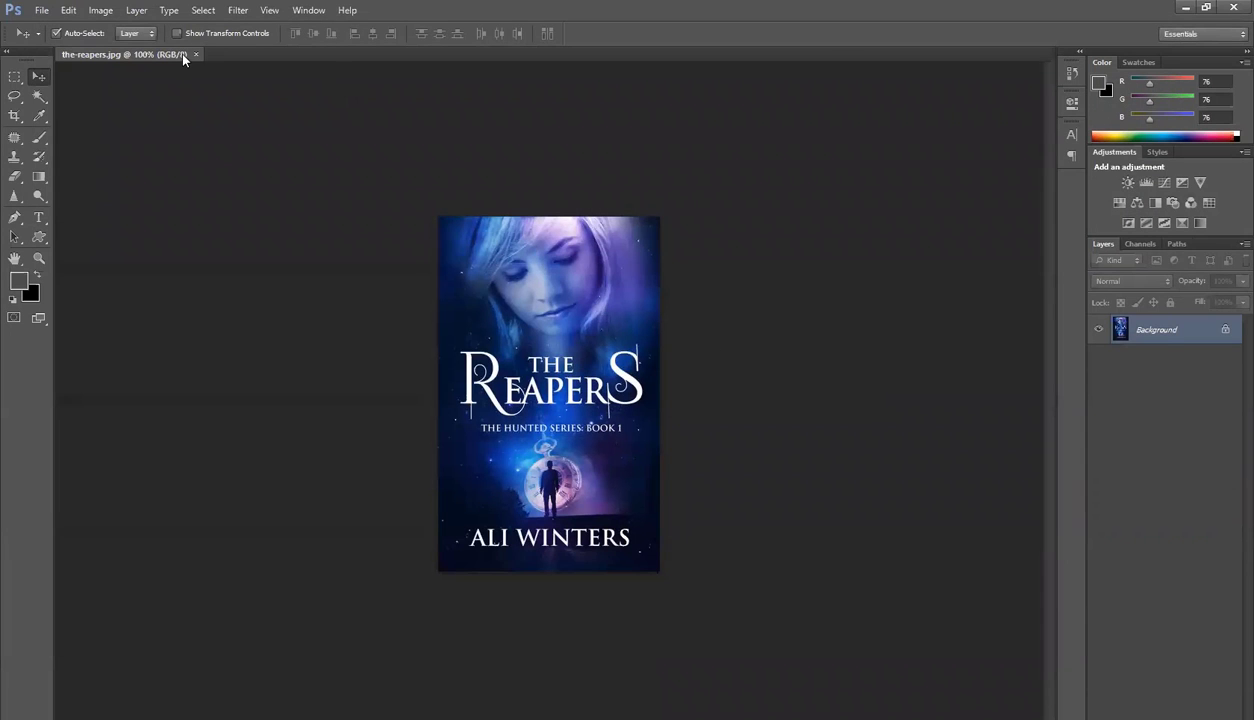
{"action": "left_click_drag", "start_coordinate": [178, 53], "coordinate": [667, 190]}
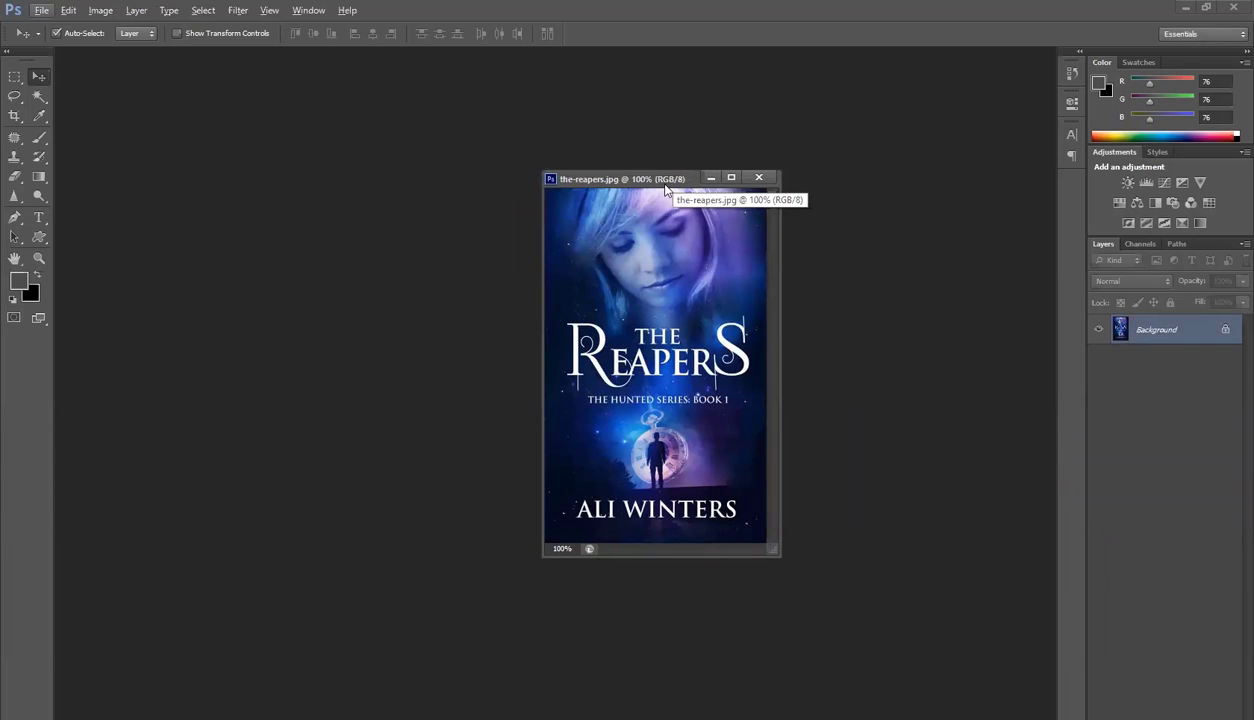
Convert the book cover image to Grayscale mode, discarding its color information
{"action": "left_click", "coordinate": [103, 12]}
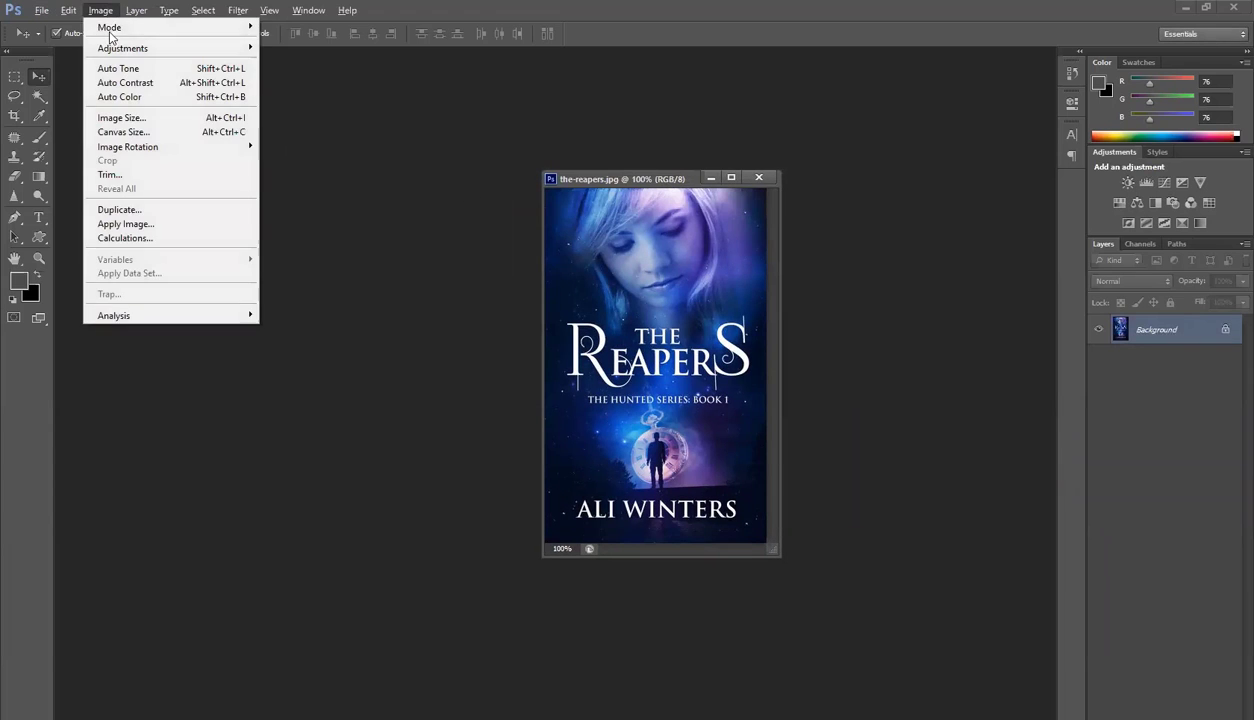
{"action": "mouse_move", "coordinate": [109, 30]}
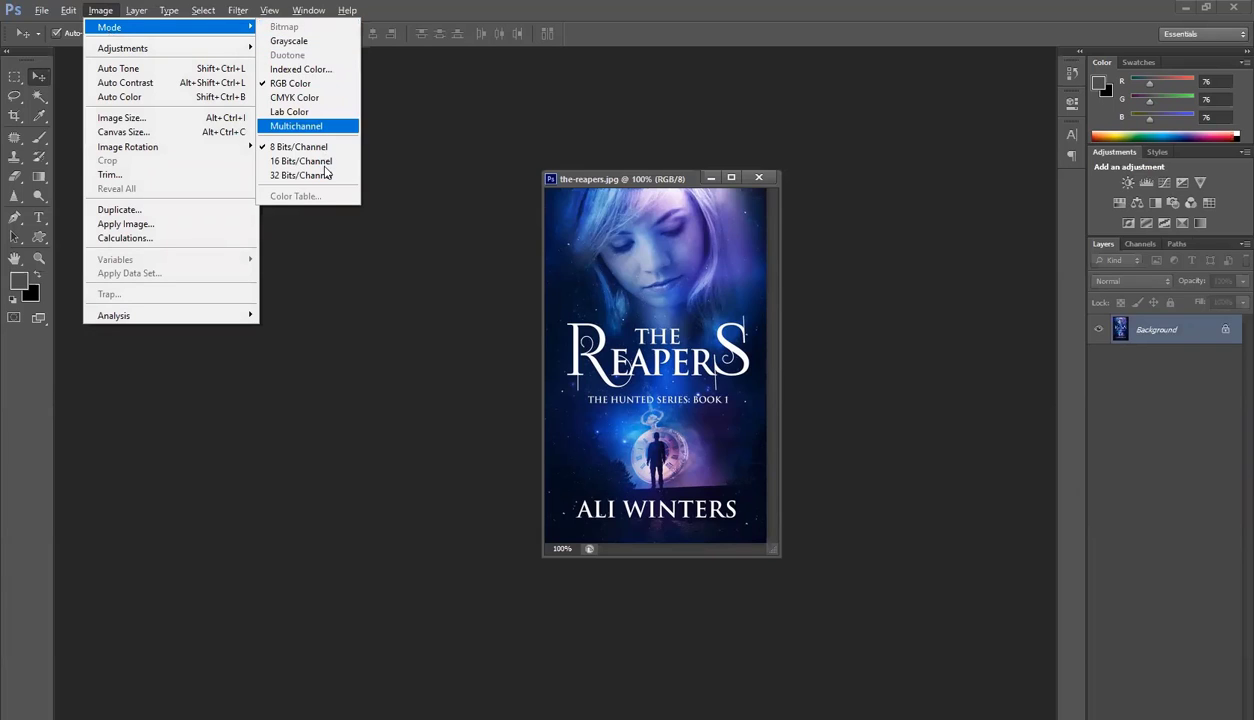
{"action": "left_click", "coordinate": [288, 41]}
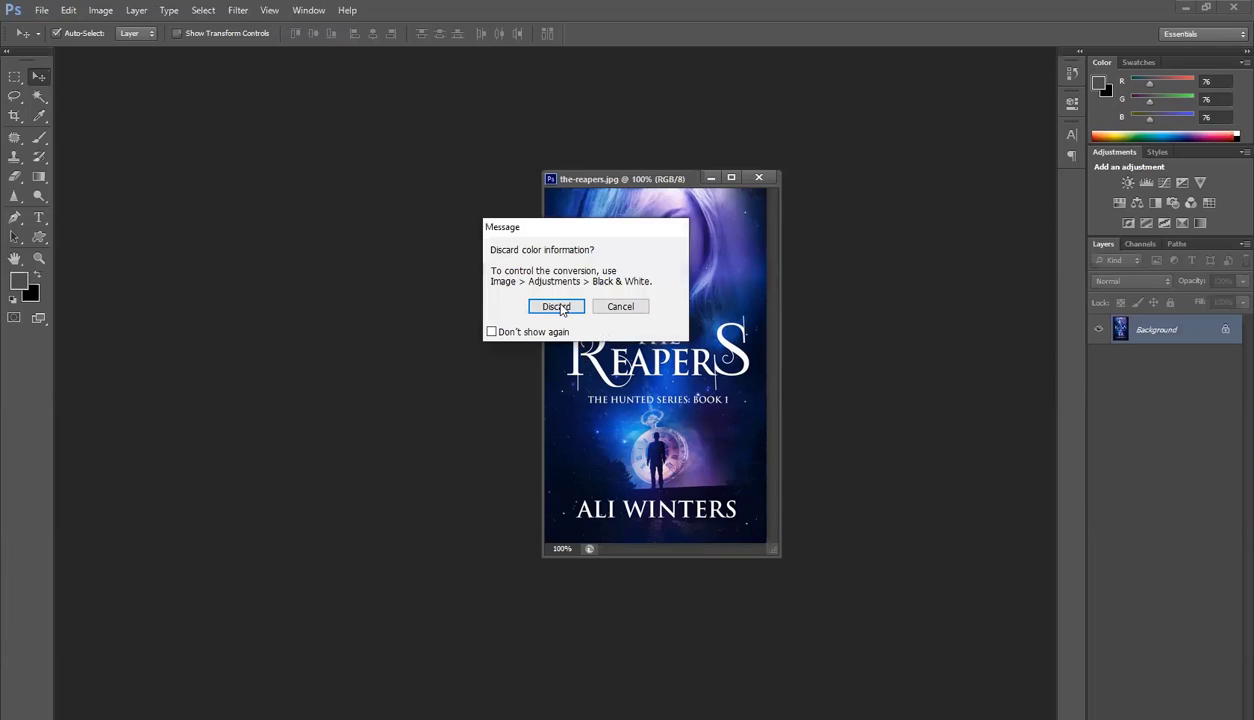
{"action": "left_click", "coordinate": [557, 307]}
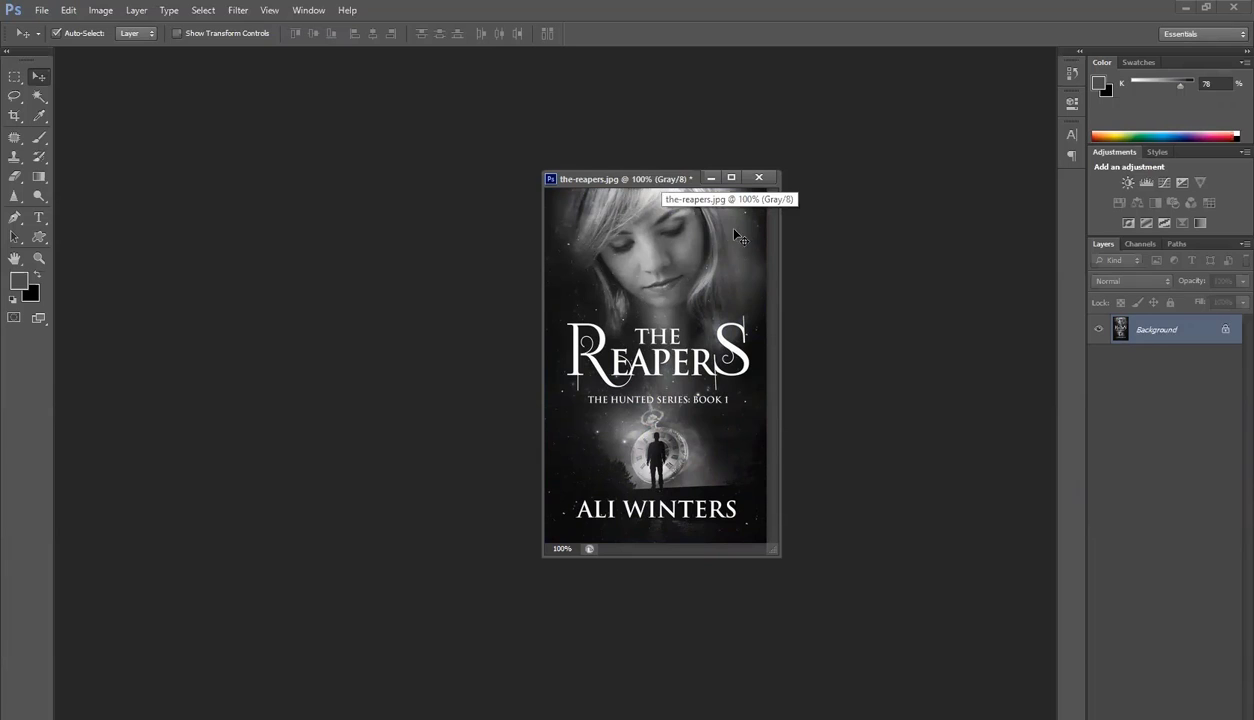
Select a square area over the lower part of the woman's face and add a new empty layer
{"action": "left_click", "coordinate": [15, 77]}
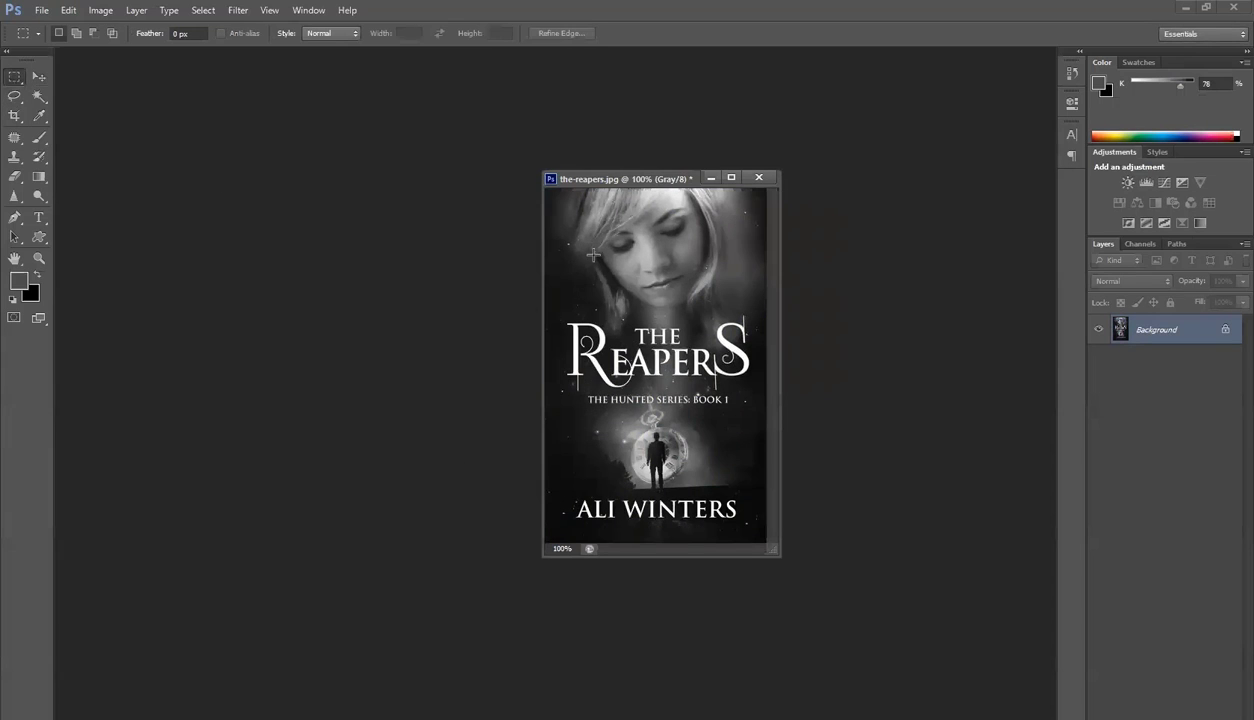
{"action": "left_click_drag", "start_coordinate": [595, 242], "coordinate": [683, 329]}
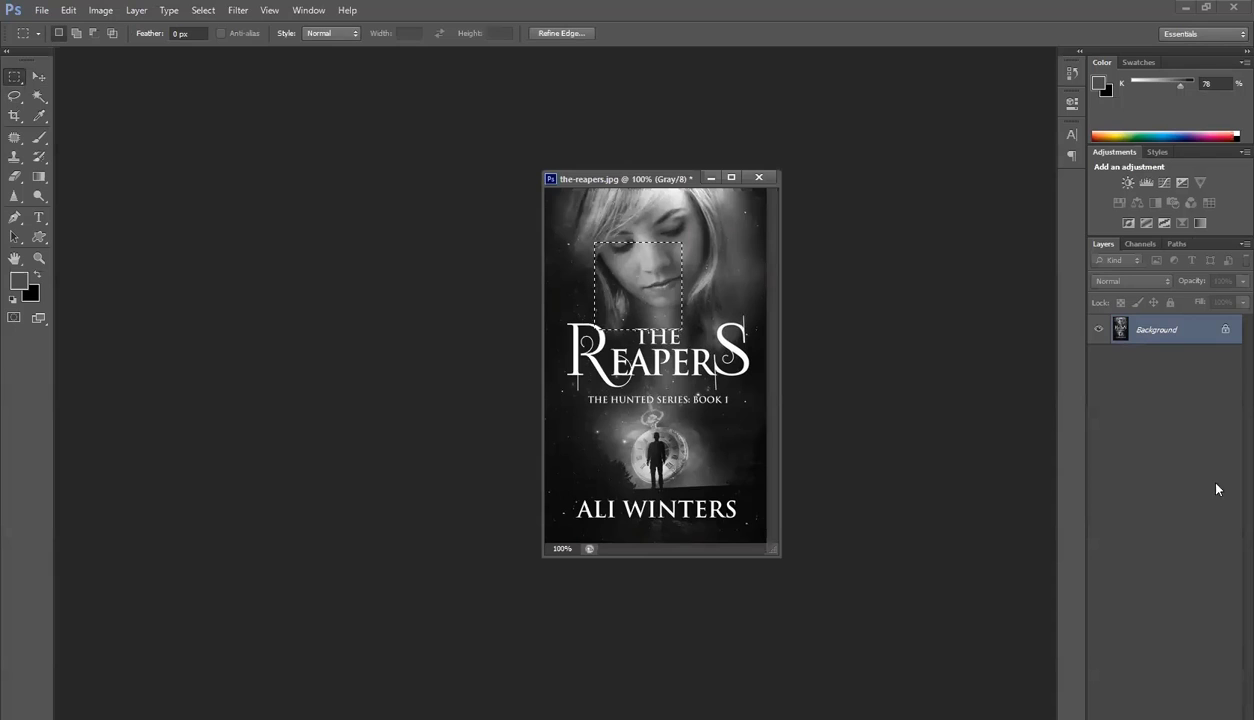
{"action": "key", "text": "ctrl+shift+alt+n"}
Set the foreground color to ff6600
{"action": "left_click", "coordinate": [20, 281]}
{"action": "type", "text": "ff6600"}
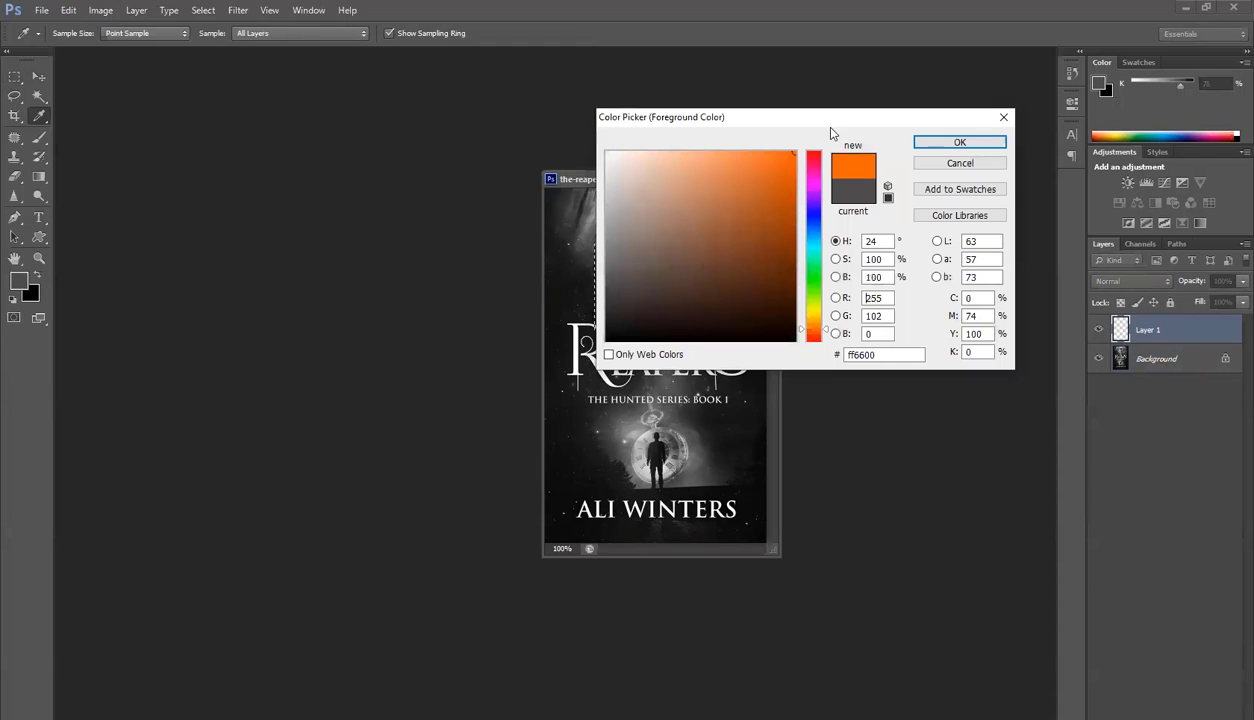
{"action": "left_click", "coordinate": [966, 143]}
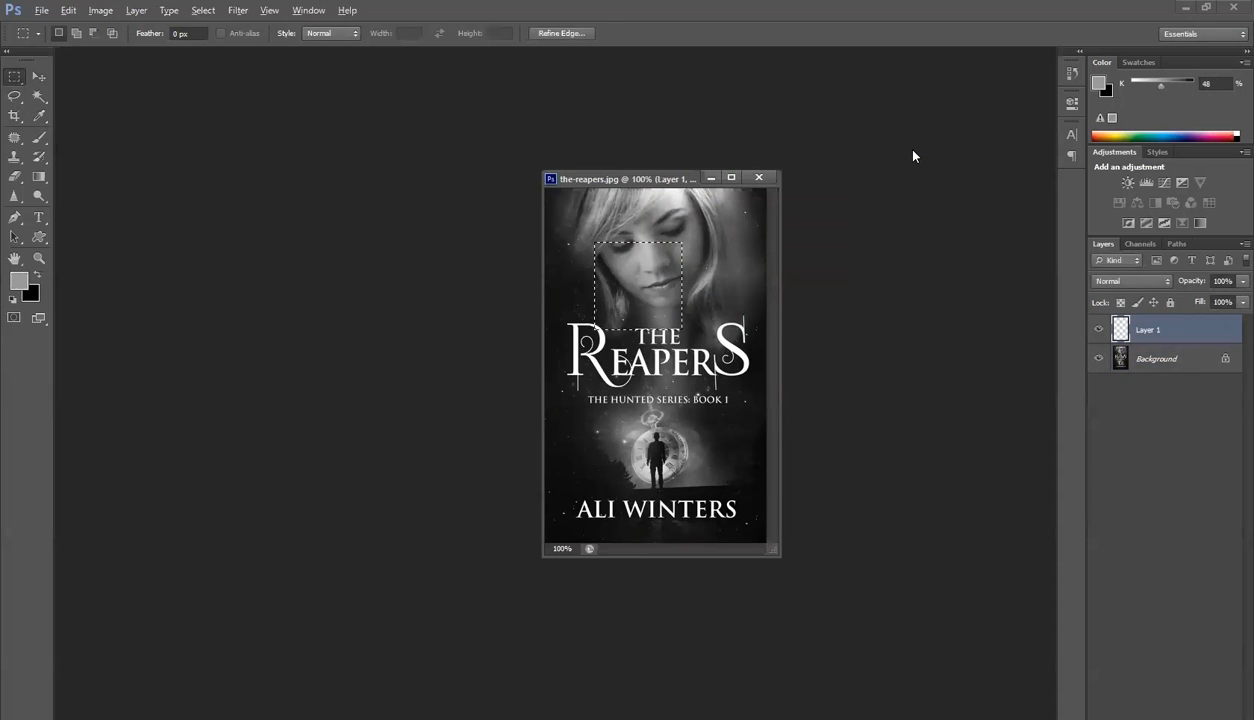
Try filling the square selection with the foreground color, undo the fill and deselect
{"action": "key", "text": "alt+BackSpace"}
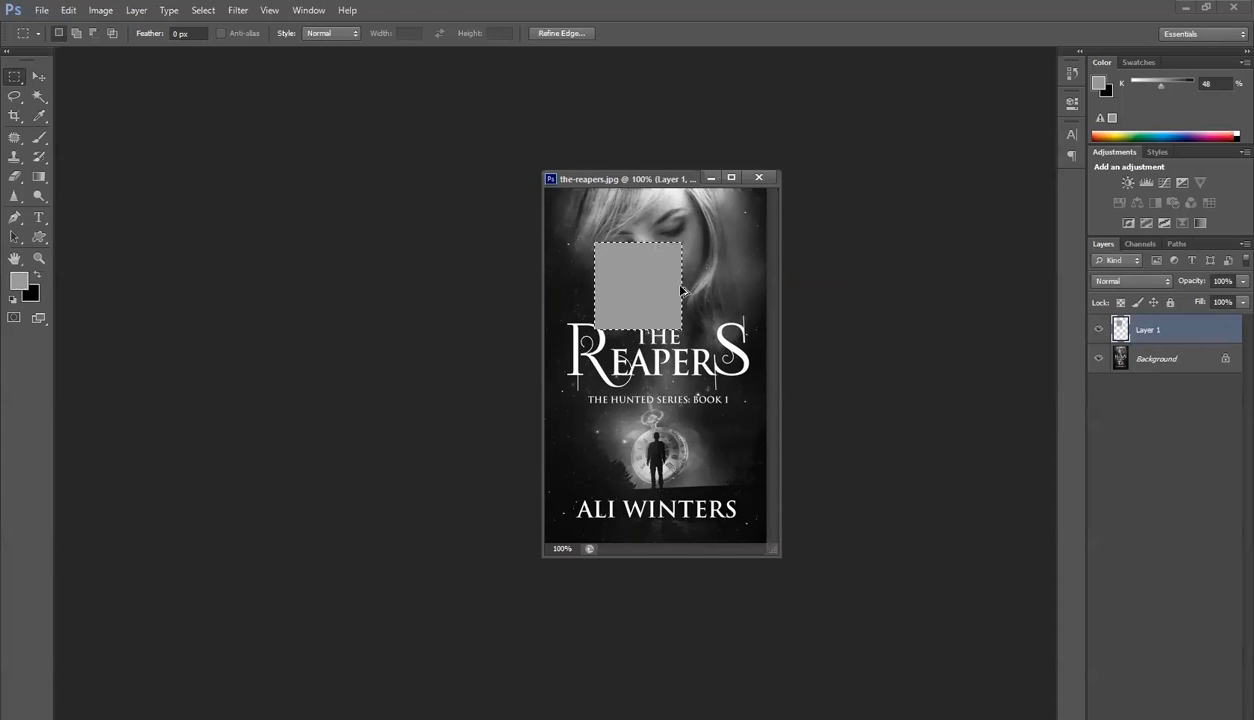
{"action": "key", "text": "ctrl+z"}
{"action": "key", "text": "ctrl+d"}
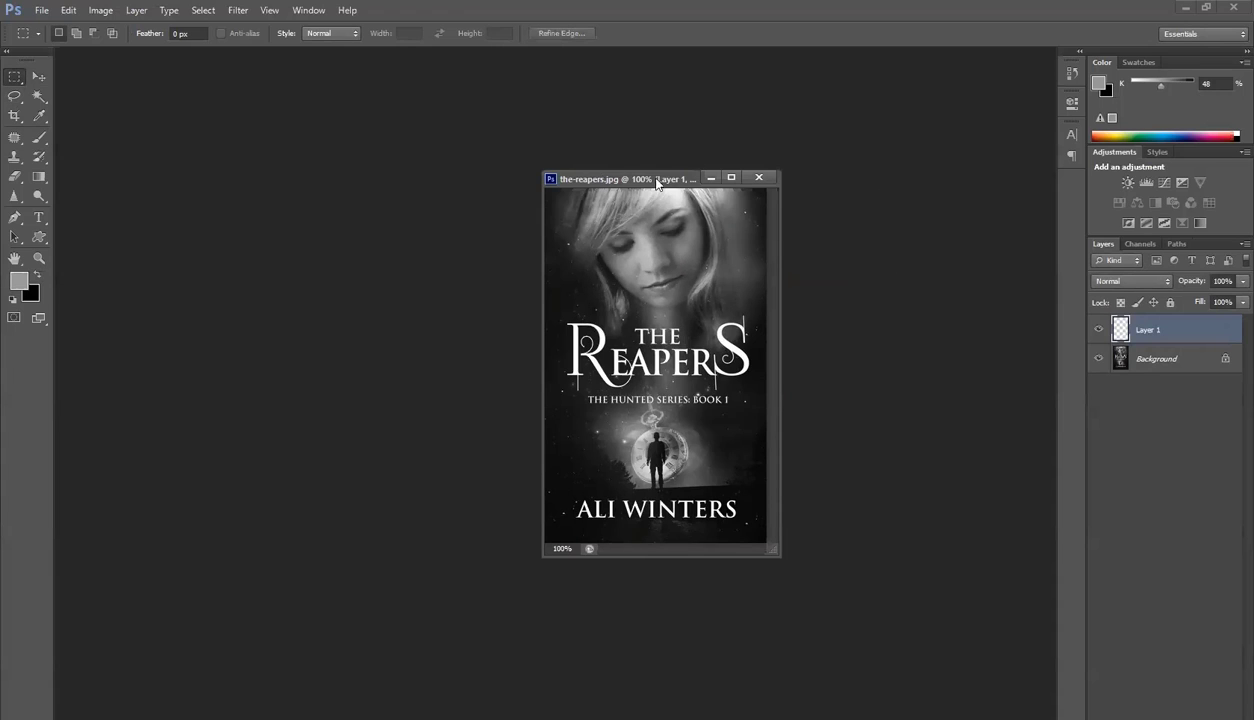
Show the image's channels in a separate floating panel beside the image and lengthen that panel
{"action": "left_click", "coordinate": [1144, 244]}
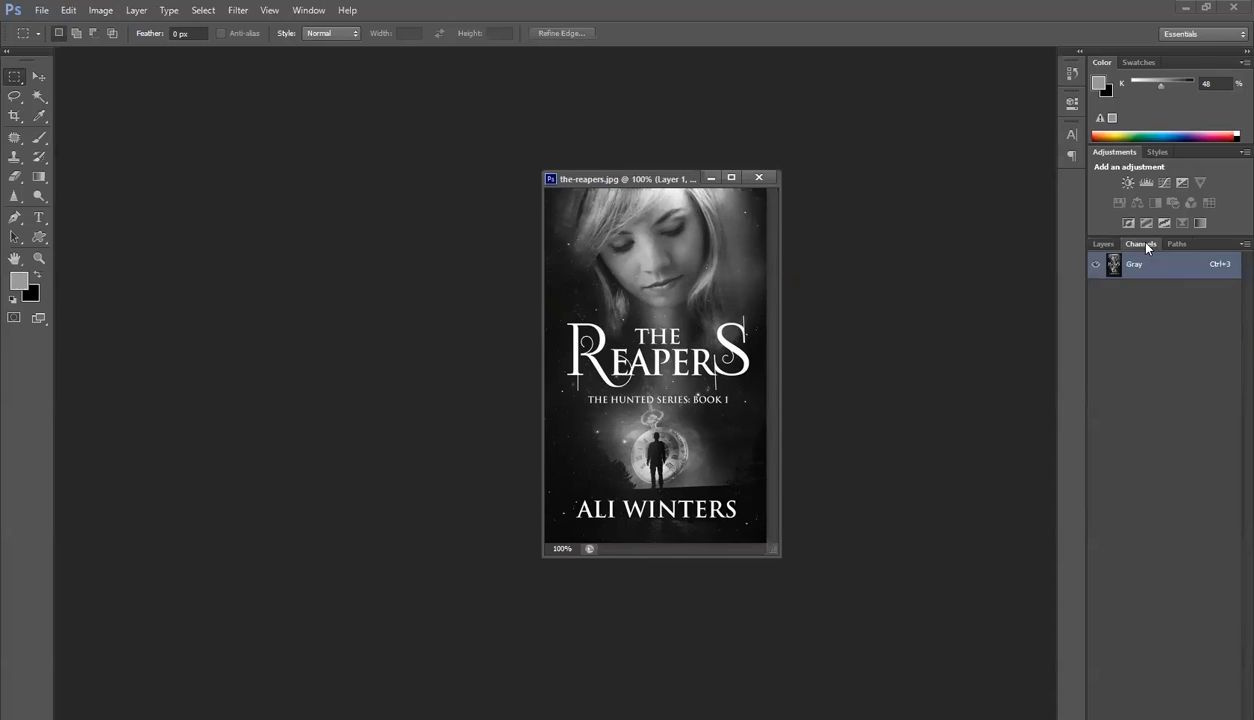
{"action": "left_click_drag", "start_coordinate": [1144, 244], "coordinate": [901, 143]}
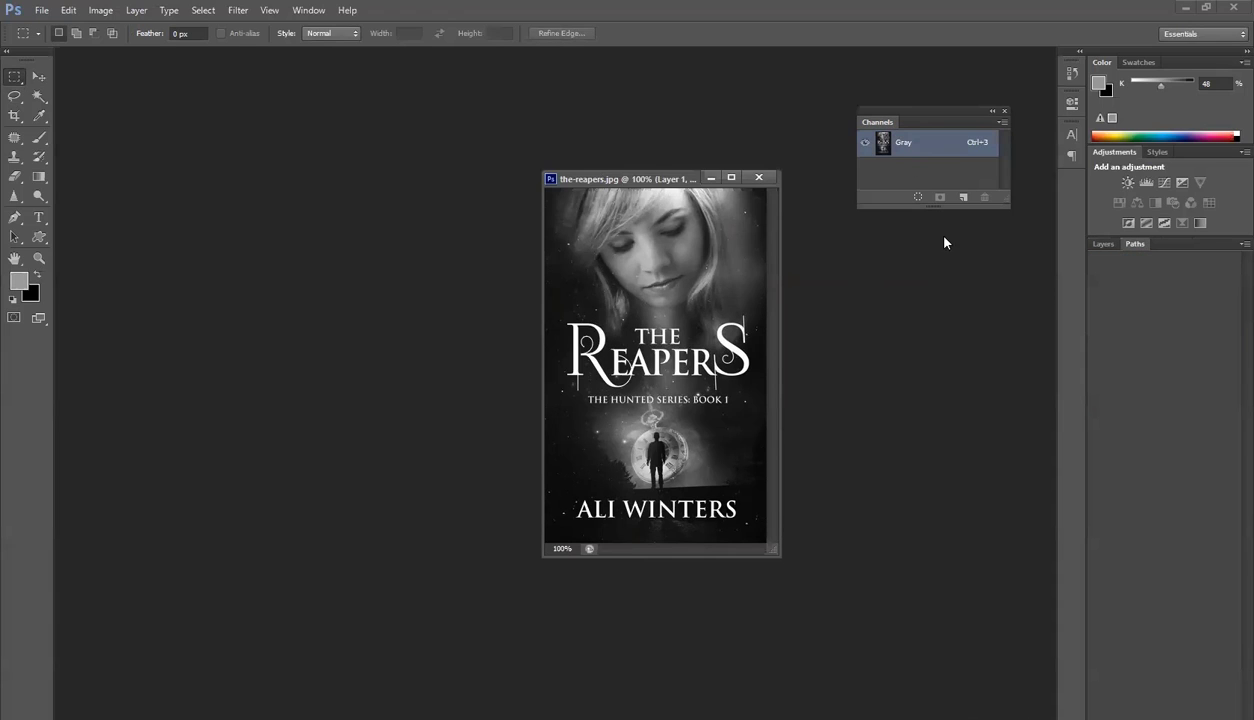
{"action": "left_click_drag", "start_coordinate": [943, 252], "coordinate": [930, 518]}
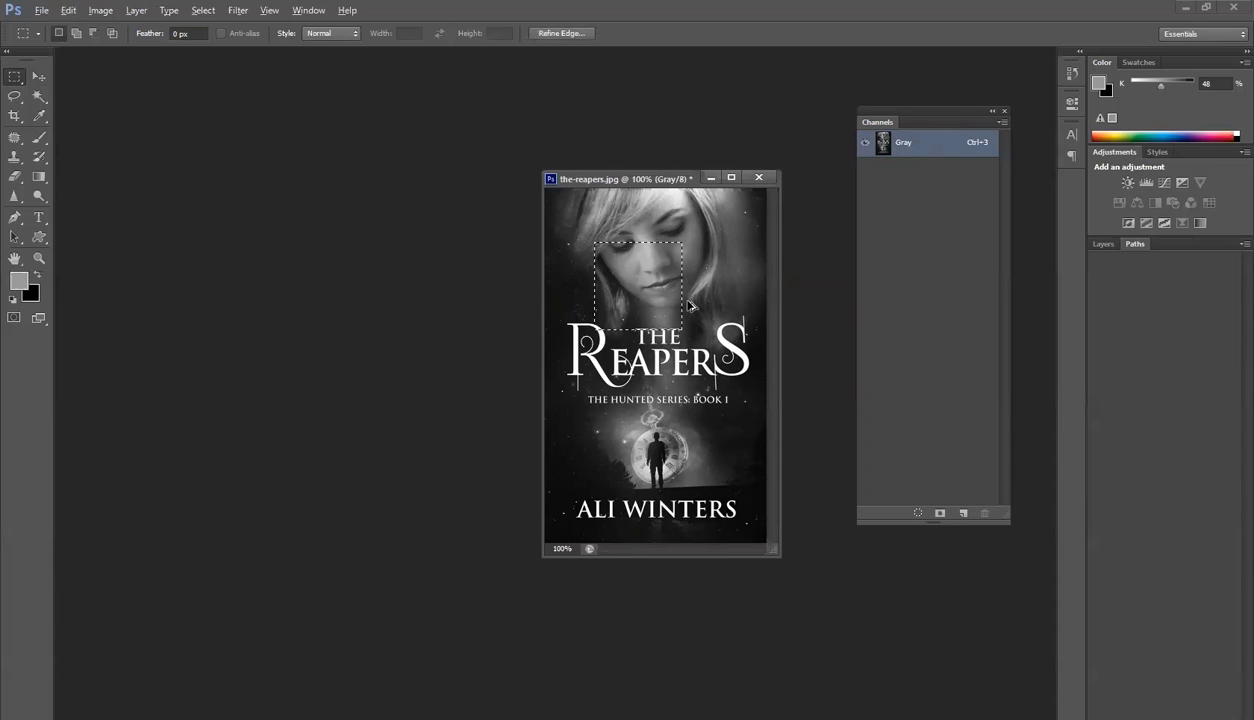
Undo the edits back to the RGB color image and view its Red, Green, Blue and composite channels
{"action": "key", "text": "ctrl+z"}
{"action": "left_click", "coordinate": [917, 172]}
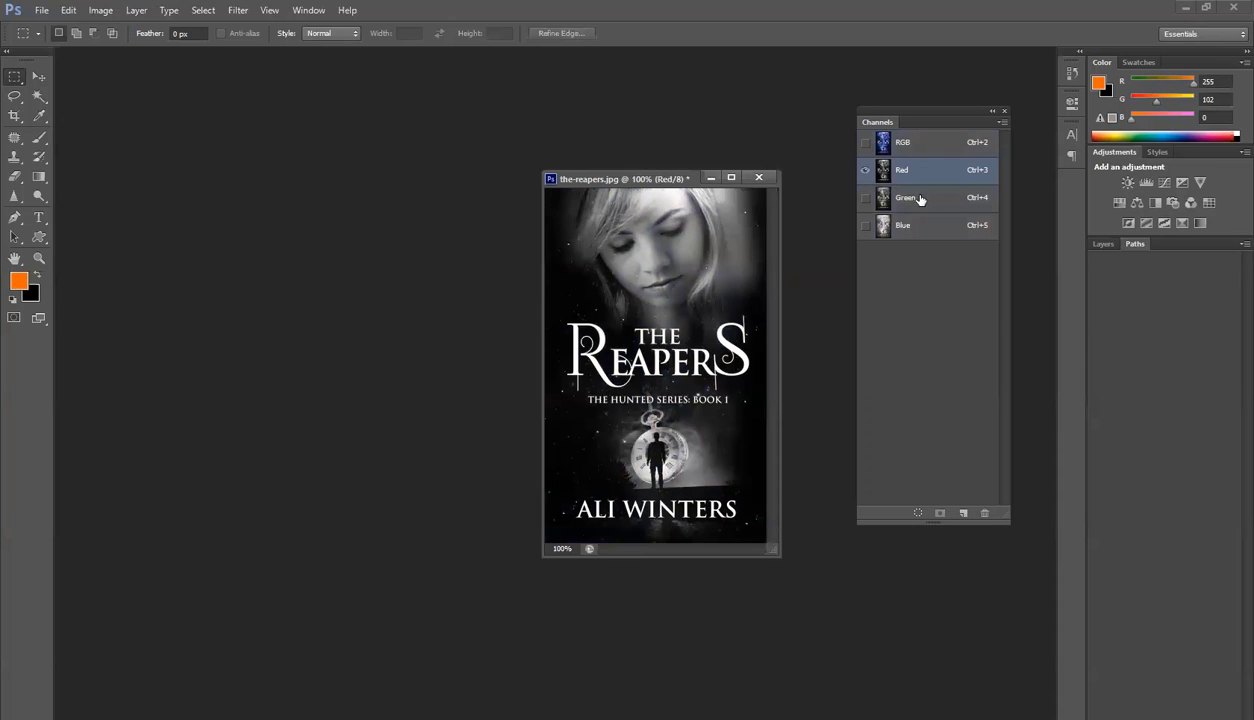
{"action": "left_click", "coordinate": [904, 198]}
{"action": "left_click", "coordinate": [920, 228]}
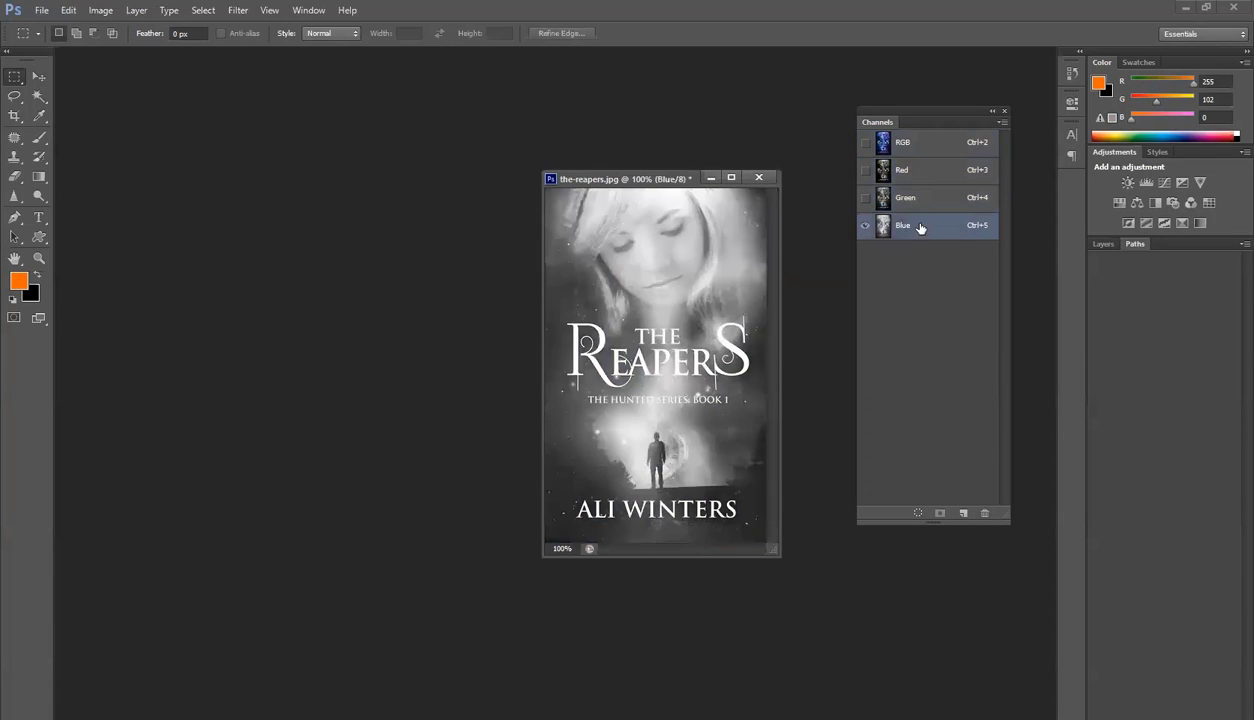
{"action": "left_click", "coordinate": [918, 145]}
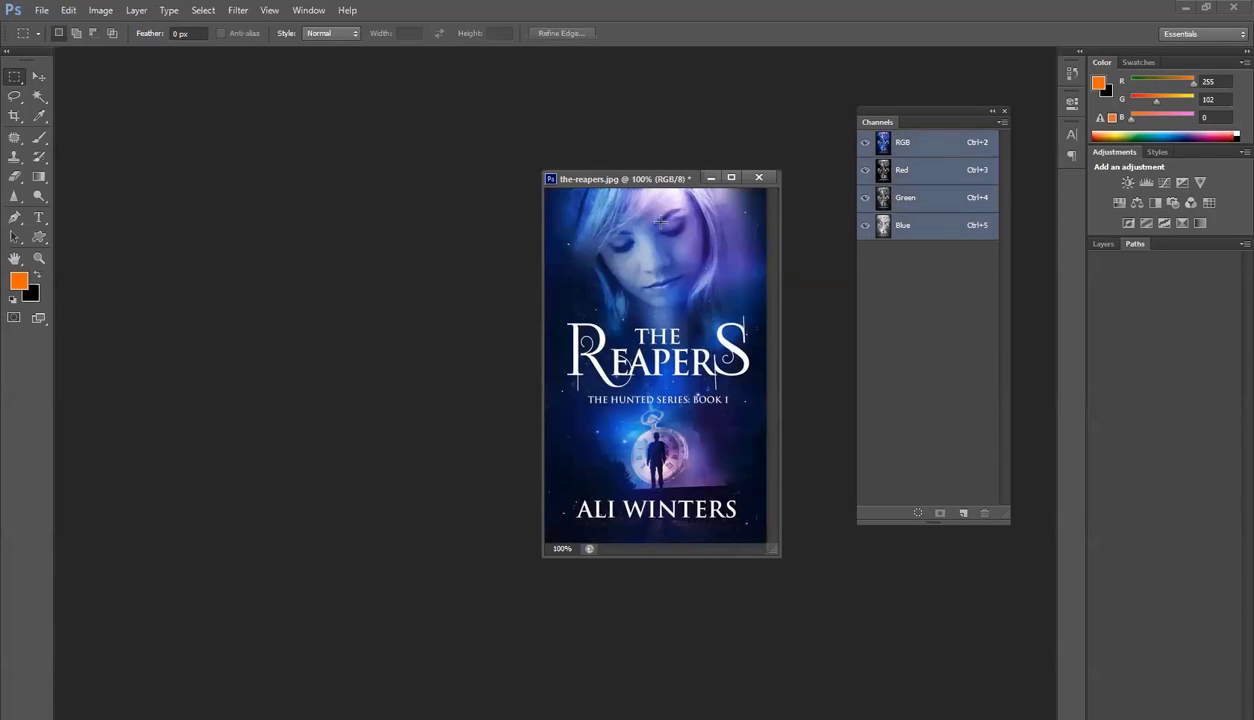
Compare the Red, Green and Blue channels one at a time, ending on the RGB composite
{"action": "left_click", "coordinate": [922, 171]}
{"action": "left_click", "coordinate": [920, 199]}
{"action": "left_click", "coordinate": [922, 228]}
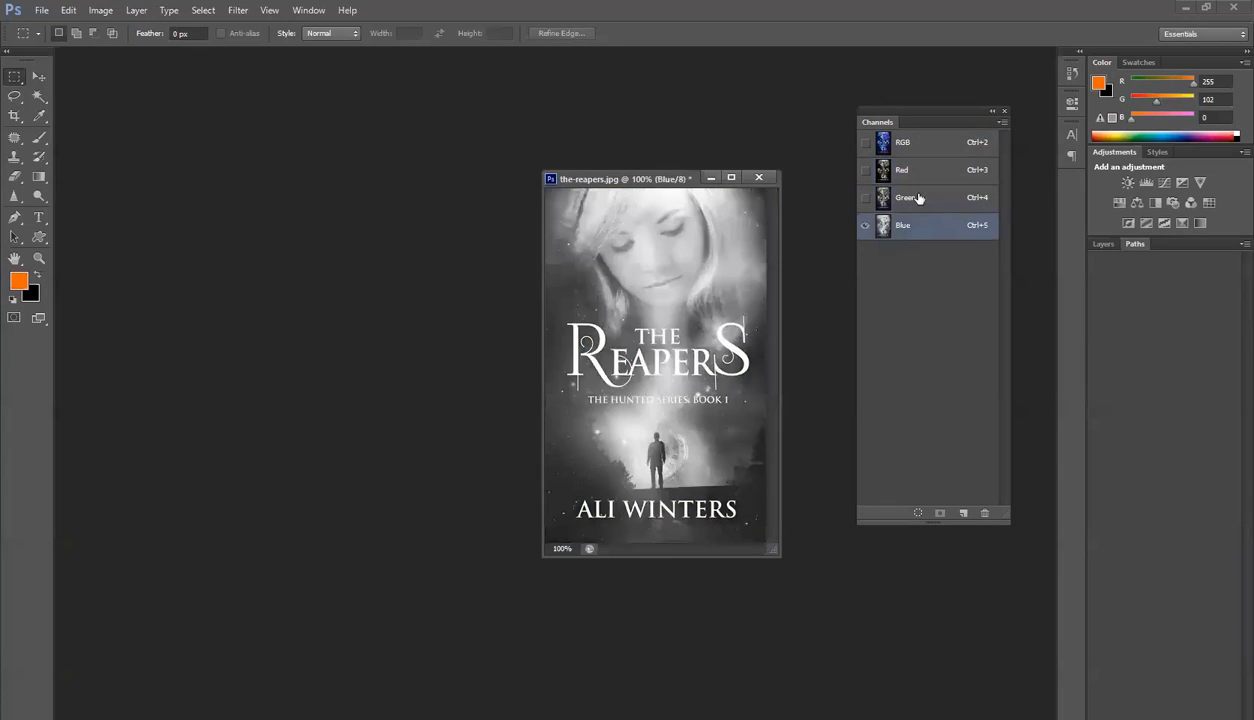
{"action": "left_click", "coordinate": [920, 171]}
{"action": "left_click", "coordinate": [900, 226]}
{"action": "left_click", "coordinate": [896, 172]}
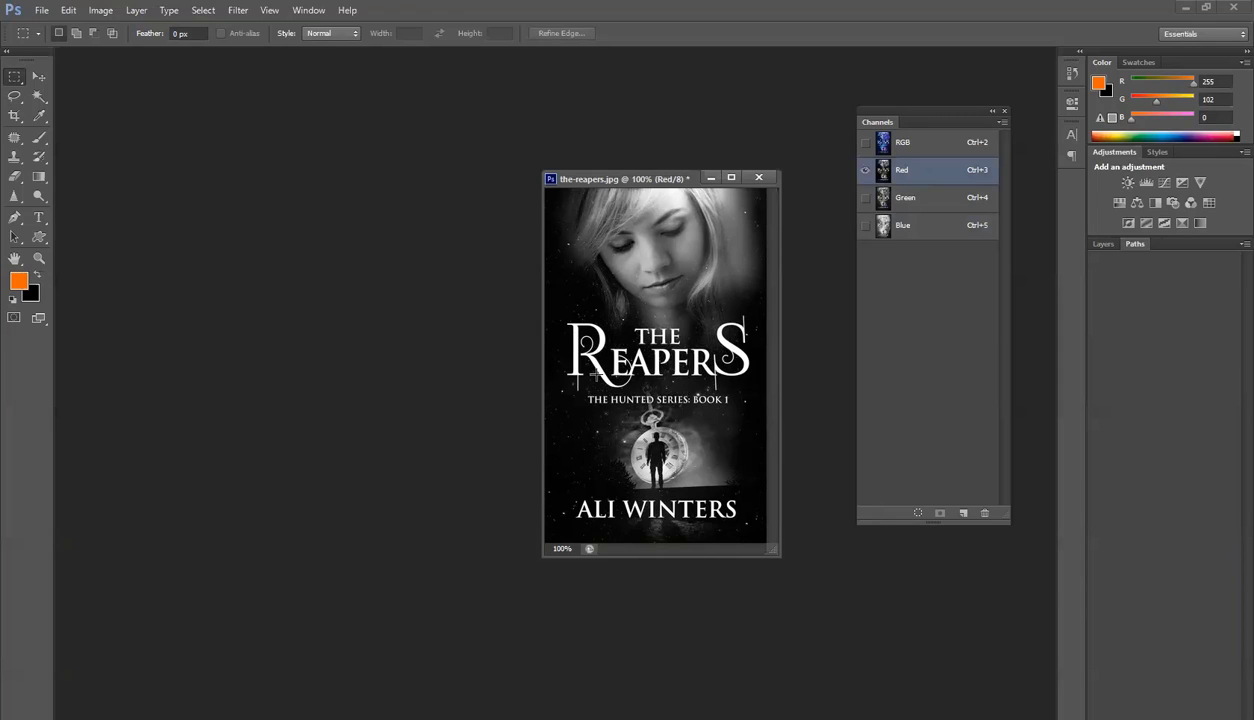
{"action": "left_click", "coordinate": [906, 198]}
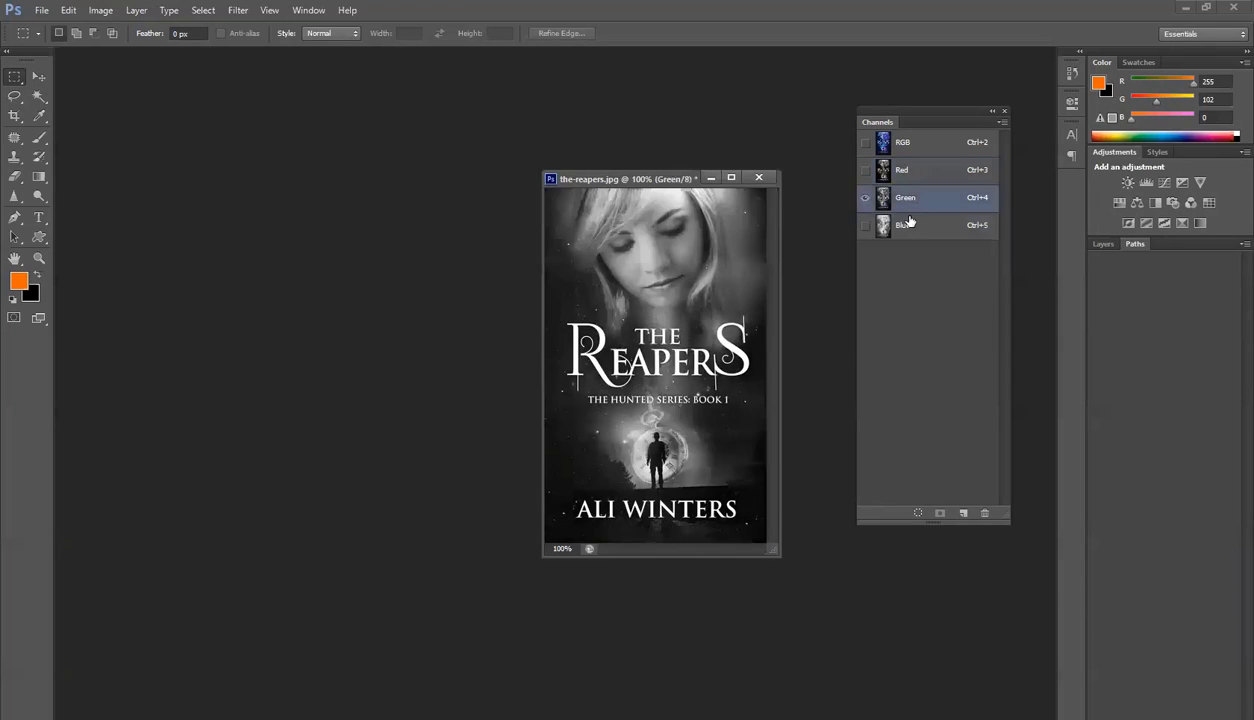
{"action": "left_click", "coordinate": [893, 225]}
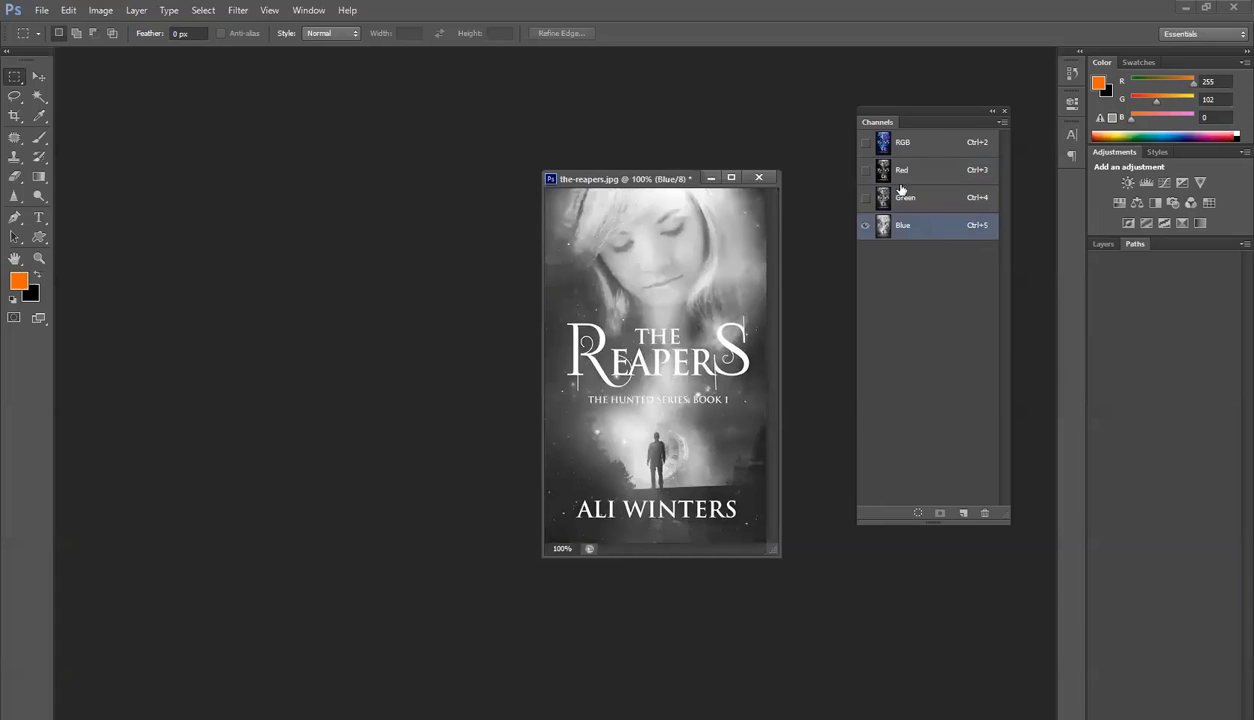
{"action": "left_click", "coordinate": [918, 143]}
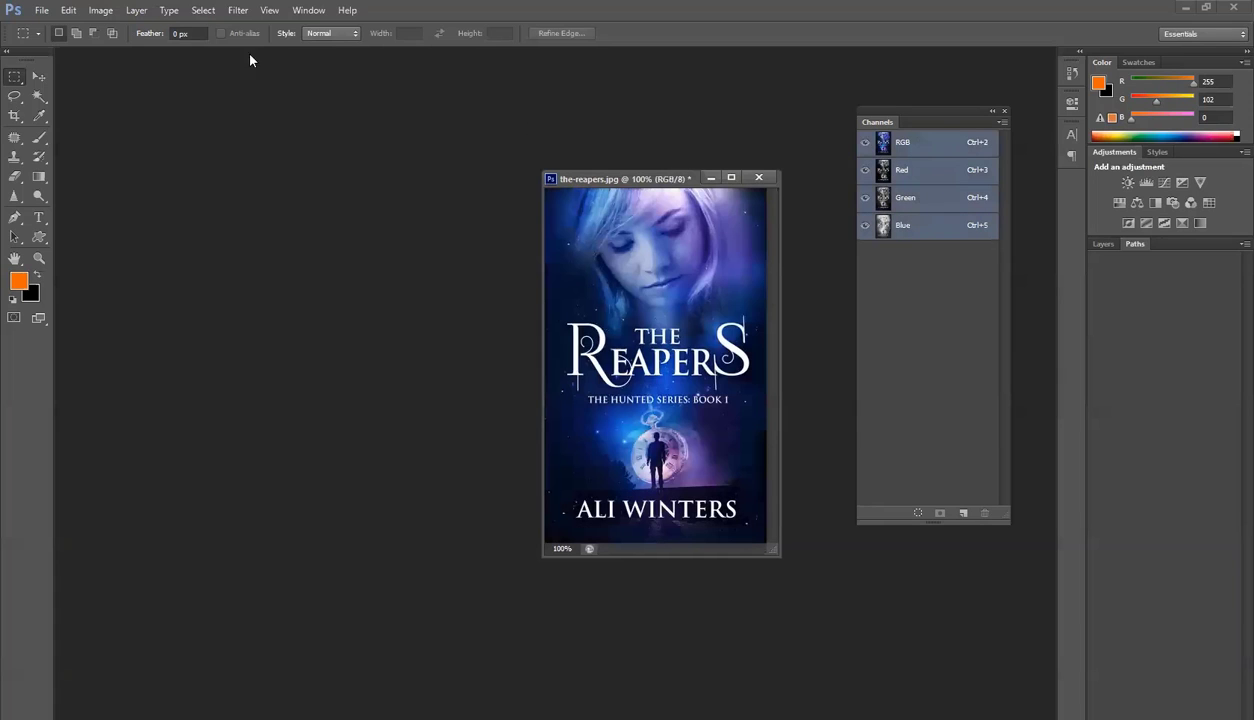
Convert the image to Indexed Color with the Local (Selective) palette, 256 colors, and Diffusion dither at 75%
{"action": "left_click", "coordinate": [100, 10]}
{"action": "mouse_move", "coordinate": [126, 30]}
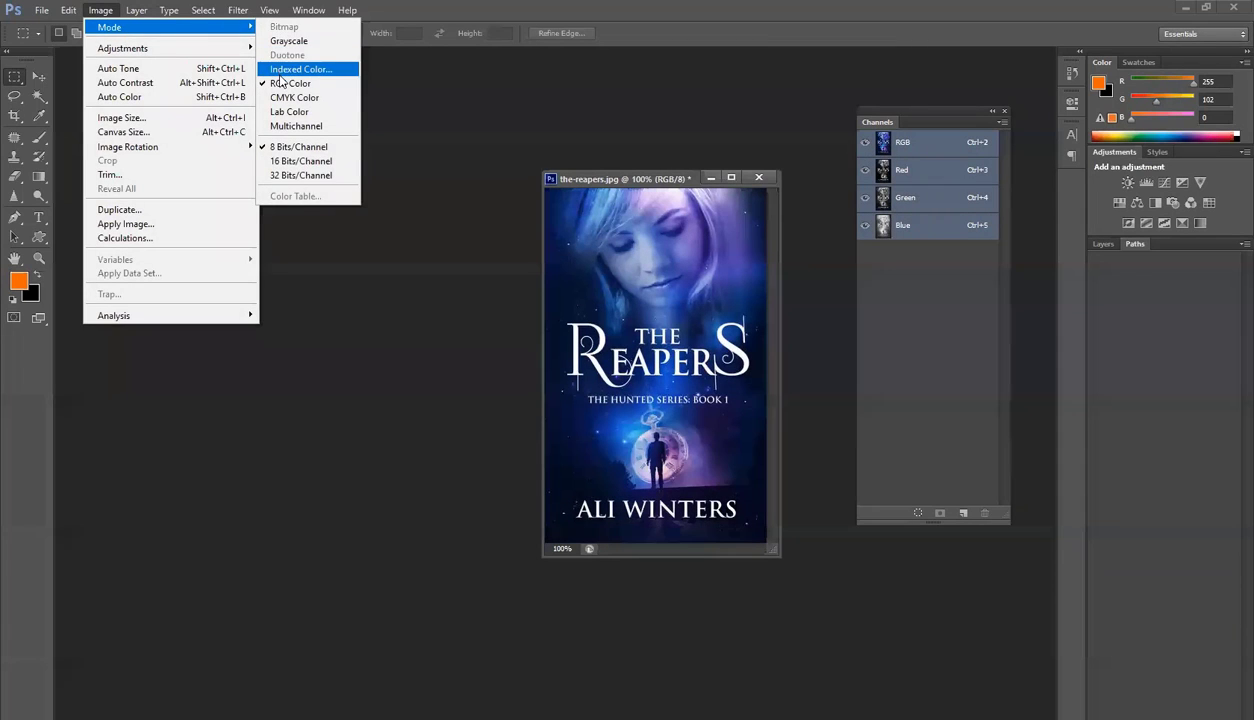
{"action": "left_click", "coordinate": [297, 70]}
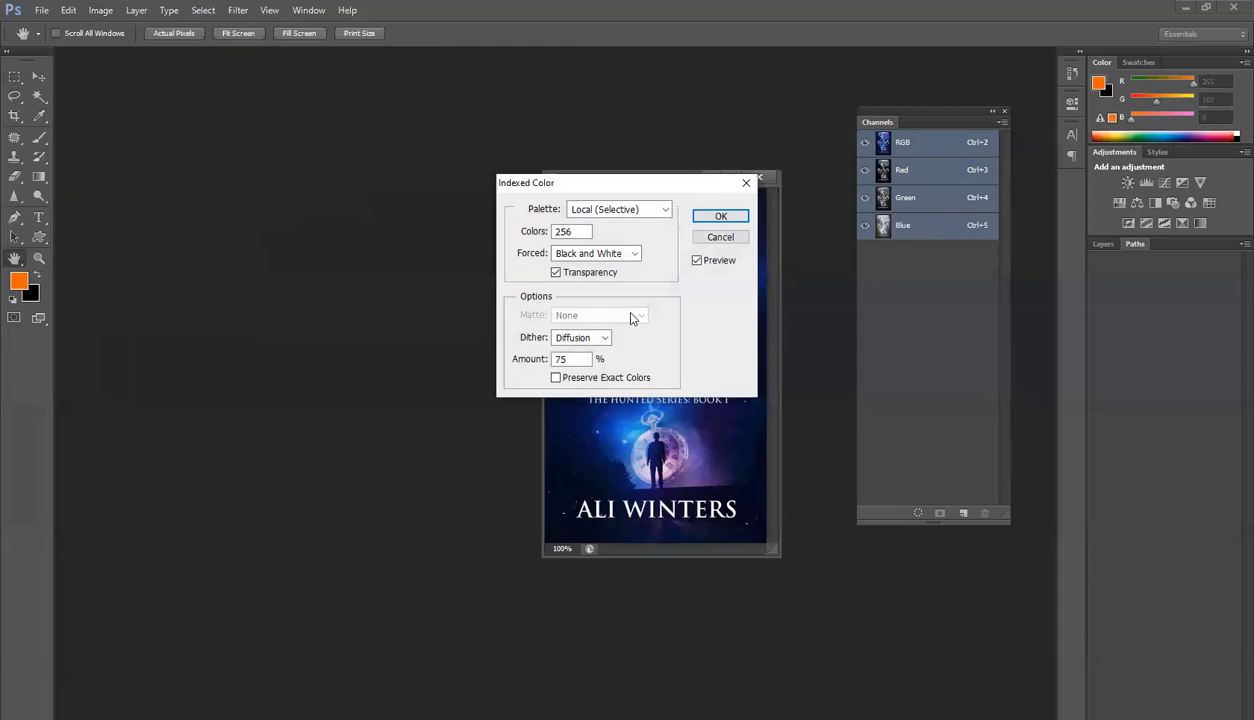
{"action": "left_click", "coordinate": [721, 216]}
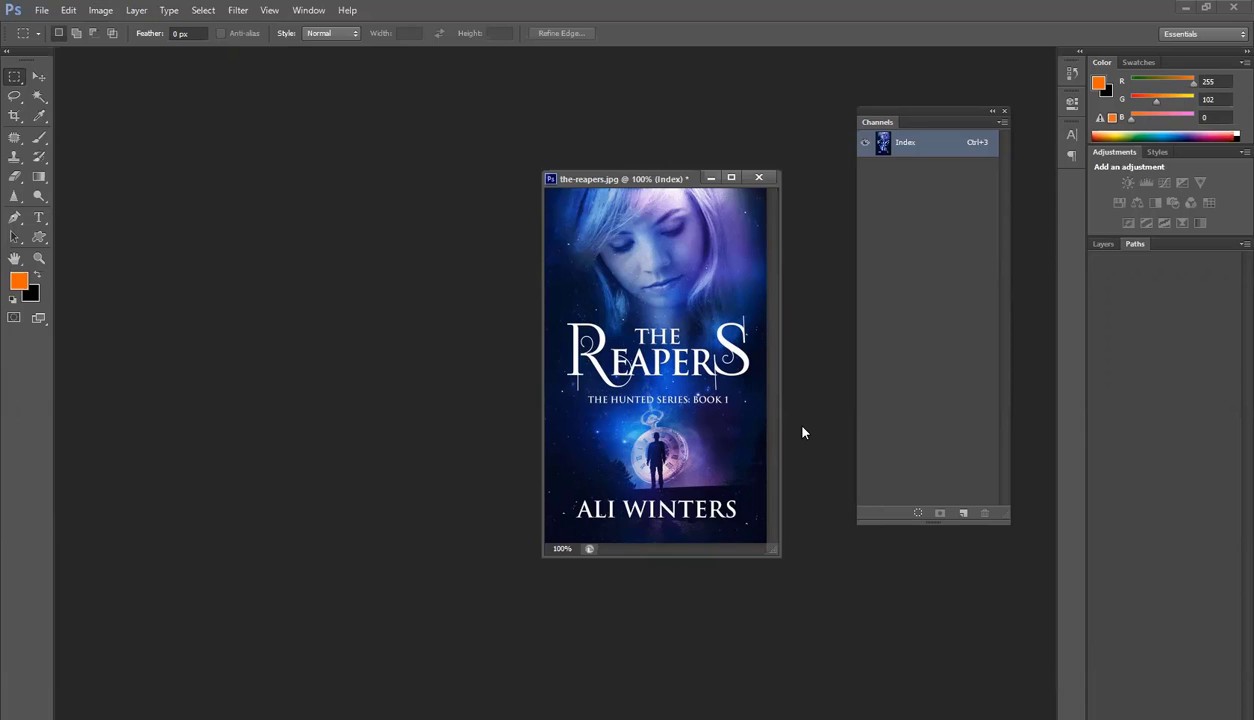
Examine the individual pixels of the indexed image around the mouth and chin
{"action": "scroll", "coordinate": [672, 312], "scroll_direction": "up", "scroll_amount": 5}
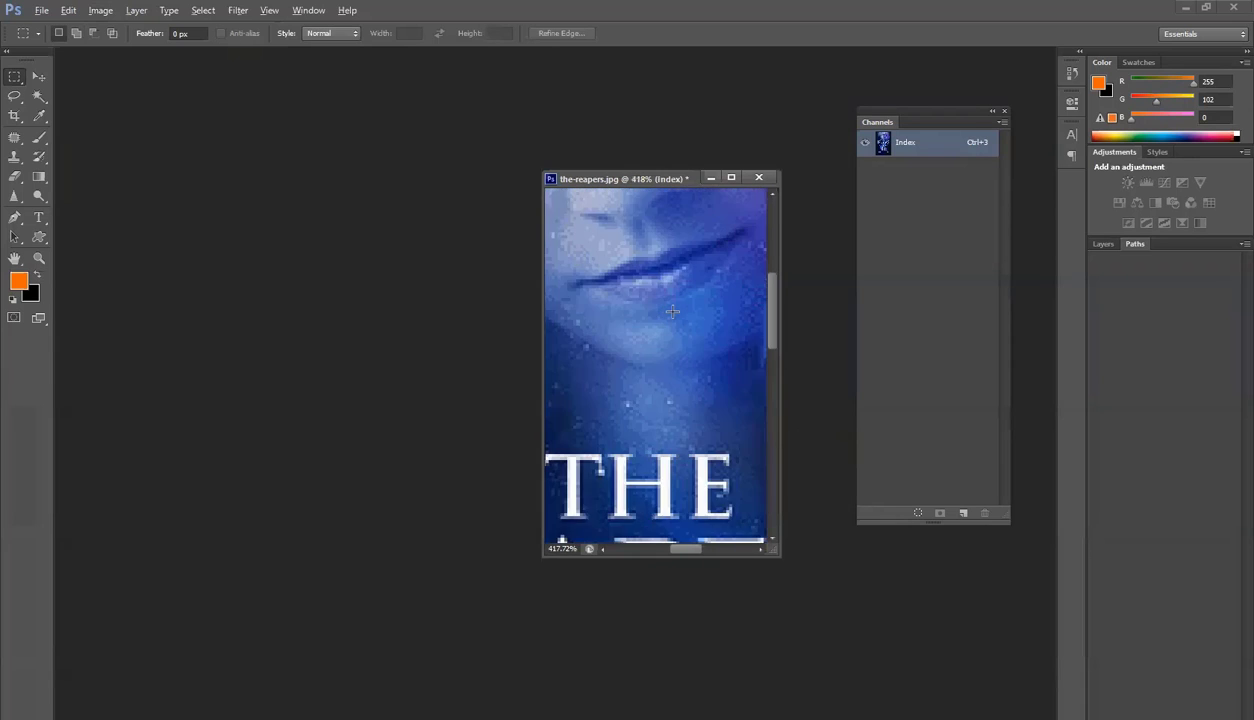
{"action": "scroll", "coordinate": [672, 312], "scroll_direction": "up", "scroll_amount": 3}
{"action": "scroll", "coordinate": [661, 293], "scroll_direction": "up", "scroll_amount": 3}
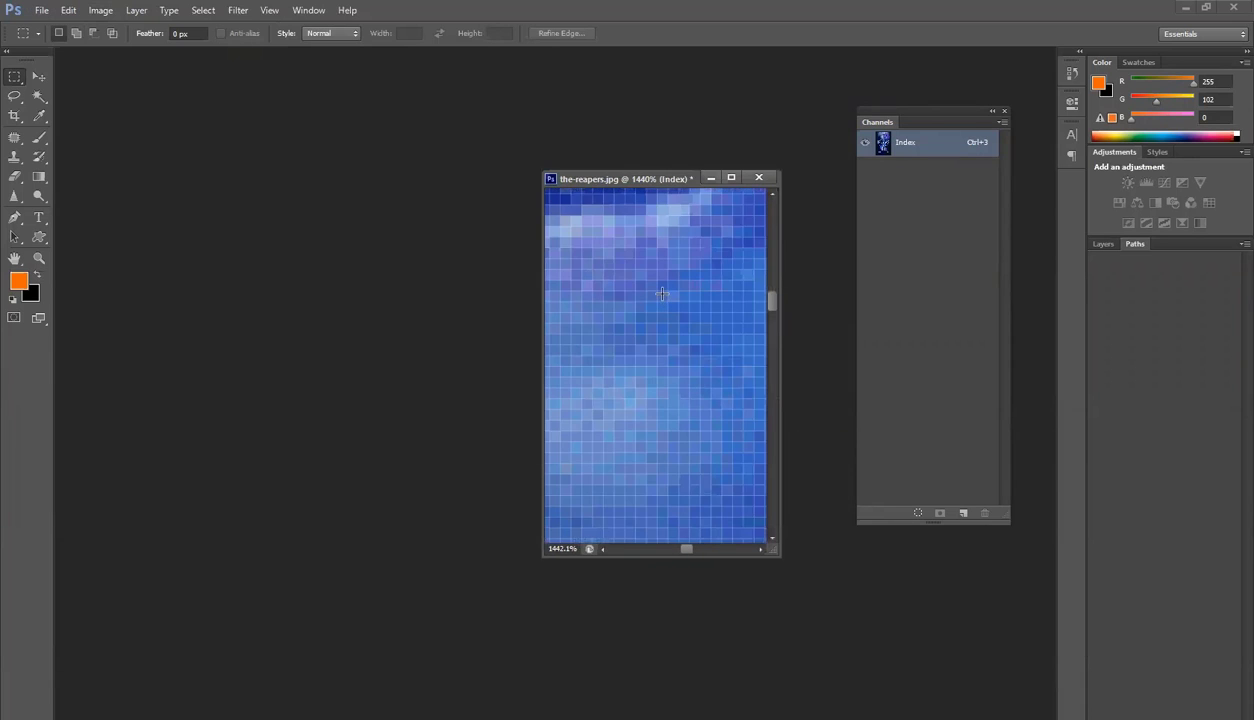
{"action": "scroll", "coordinate": [661, 293], "scroll_direction": "up", "scroll_amount": 2}
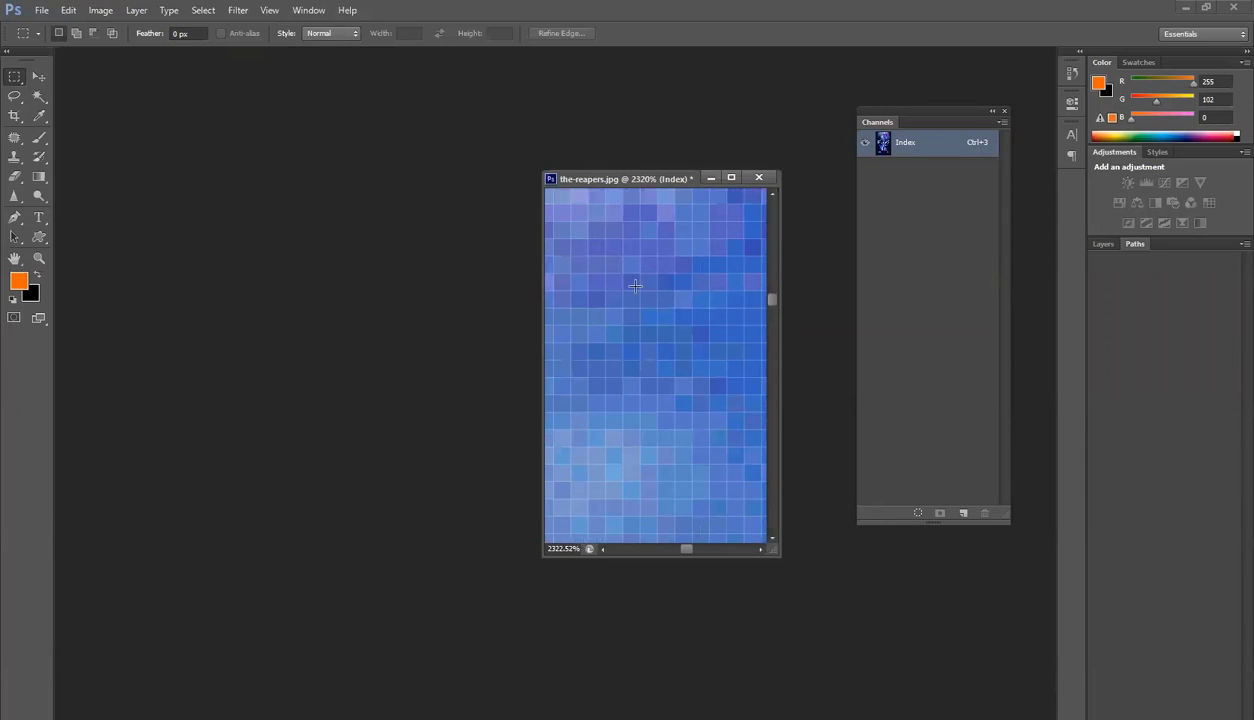
{"action": "key", "text": "alt"}
{"action": "scroll", "coordinate": [680, 347], "scroll_direction": "down", "scroll_amount": 2}
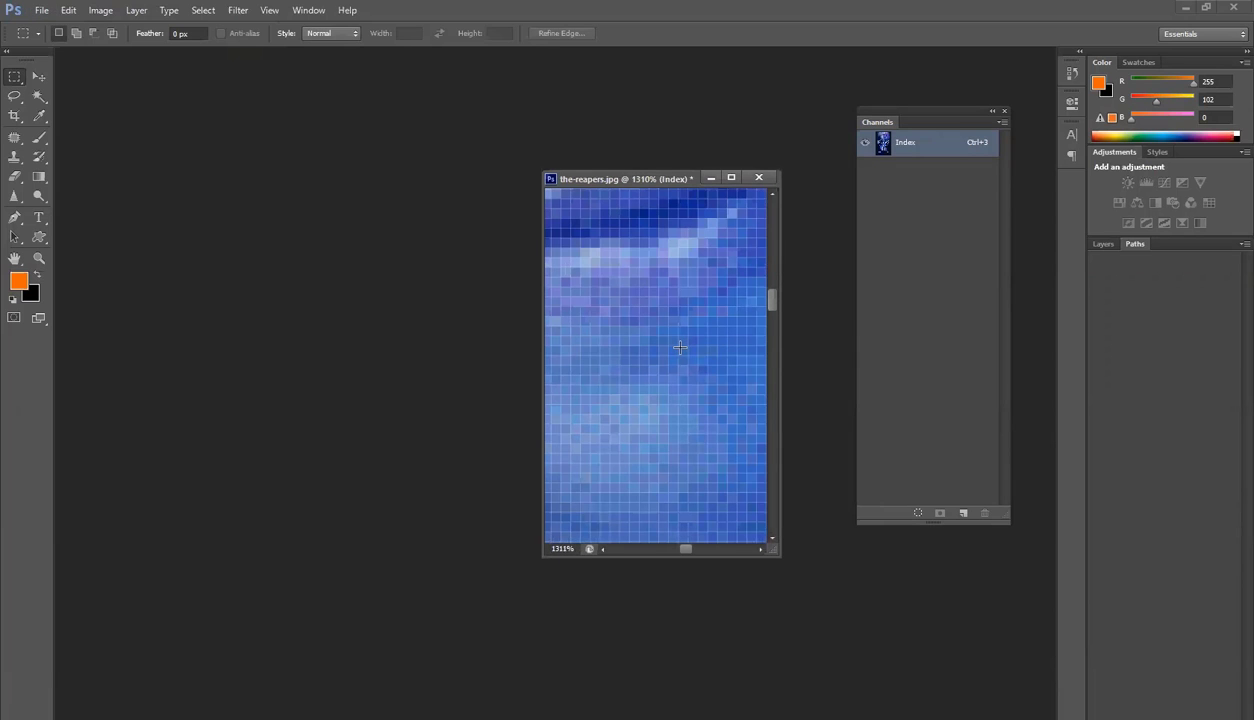
{"action": "scroll", "coordinate": [680, 347], "scroll_direction": "down", "scroll_amount": 5}
{"action": "scroll", "coordinate": [624, 416], "scroll_direction": "down", "scroll_amount": 3}
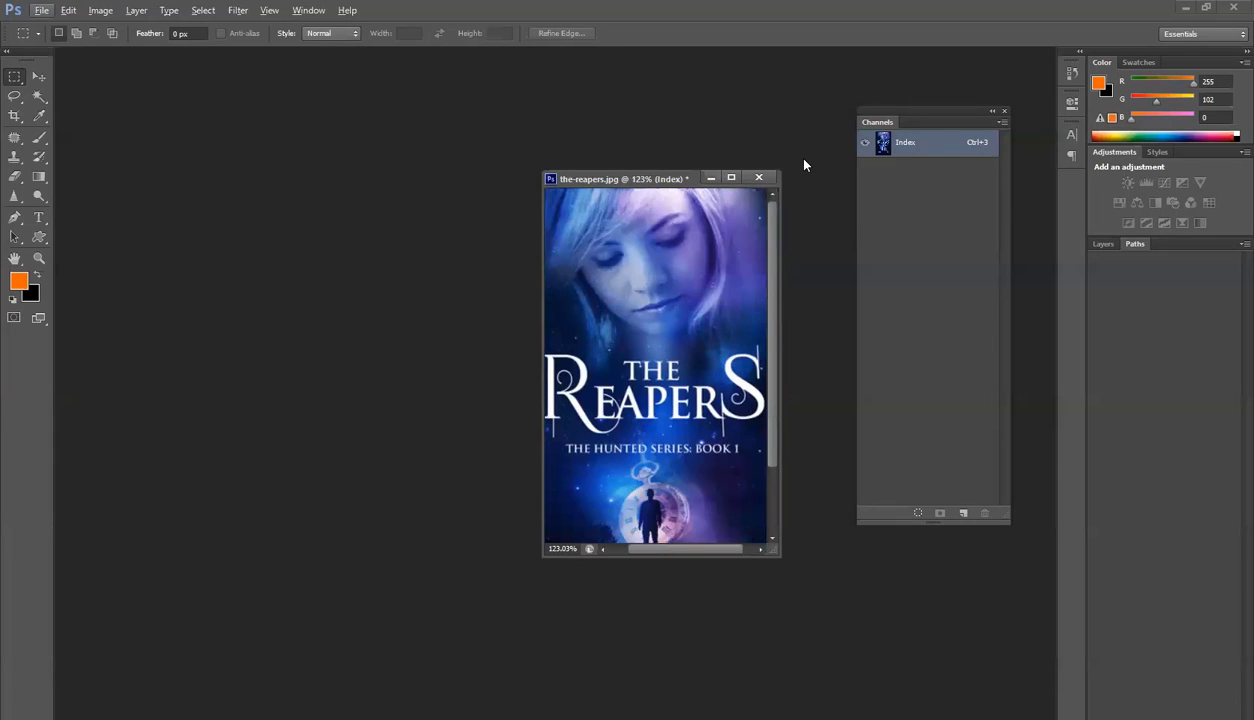
Select a rectangular area over the nose and try painting inside it in orange with the 2912 px brush
{"action": "left_click_drag", "start_coordinate": [618, 219], "coordinate": [675, 288]}
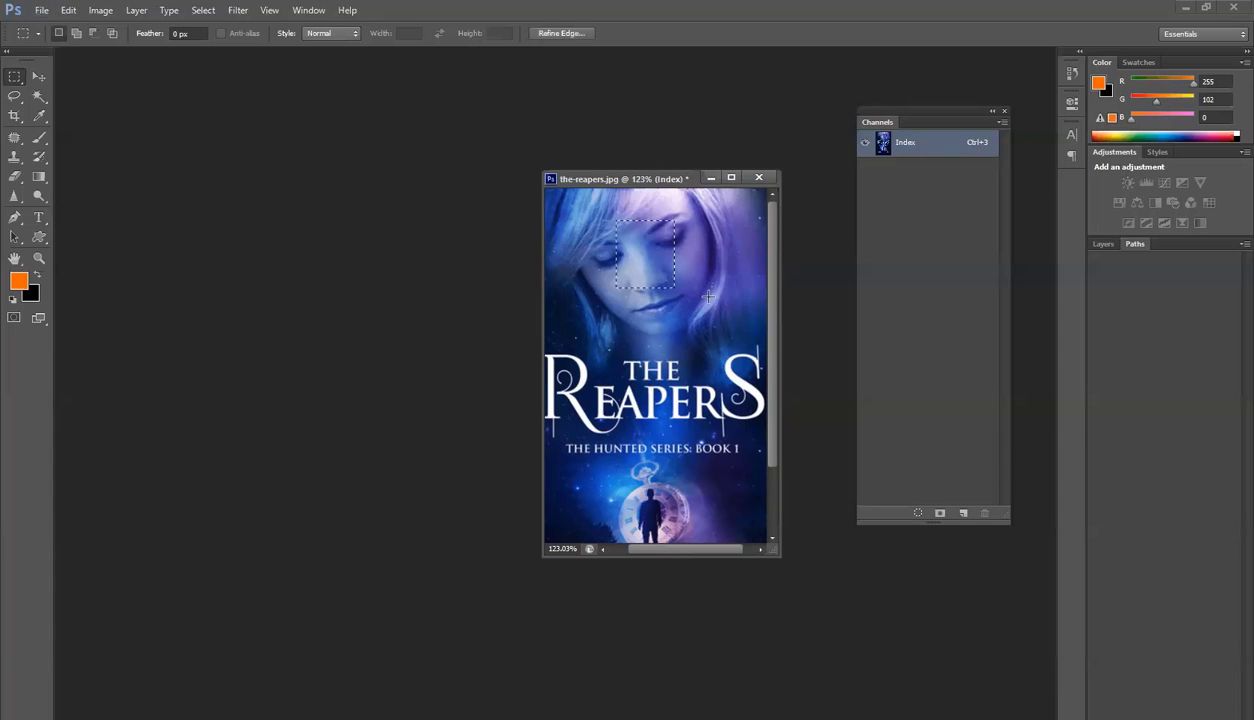
{"action": "key", "text": "b"}
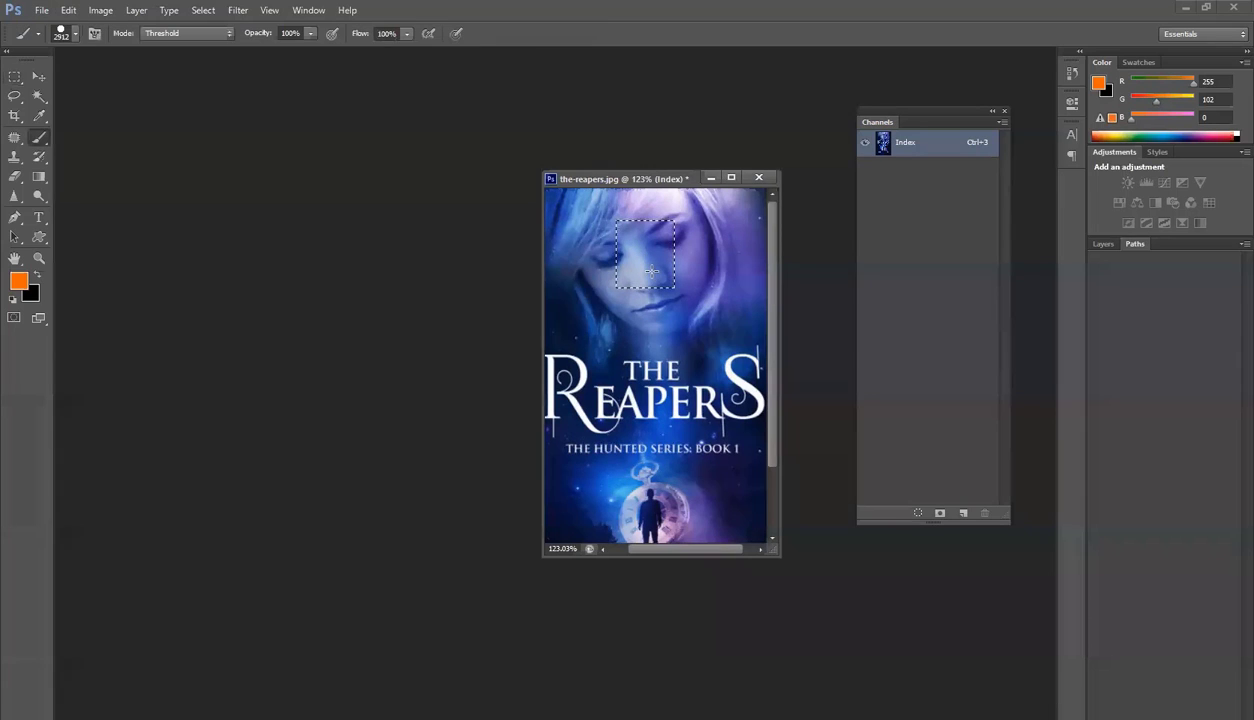
{"action": "left_click", "coordinate": [650, 266]}
{"action": "key", "text": "ctrl+z"}
Reduce the brush size to 6 px, paint orange strokes inside the face selection, and deselect
{"action": "right_click", "coordinate": [626, 339]}
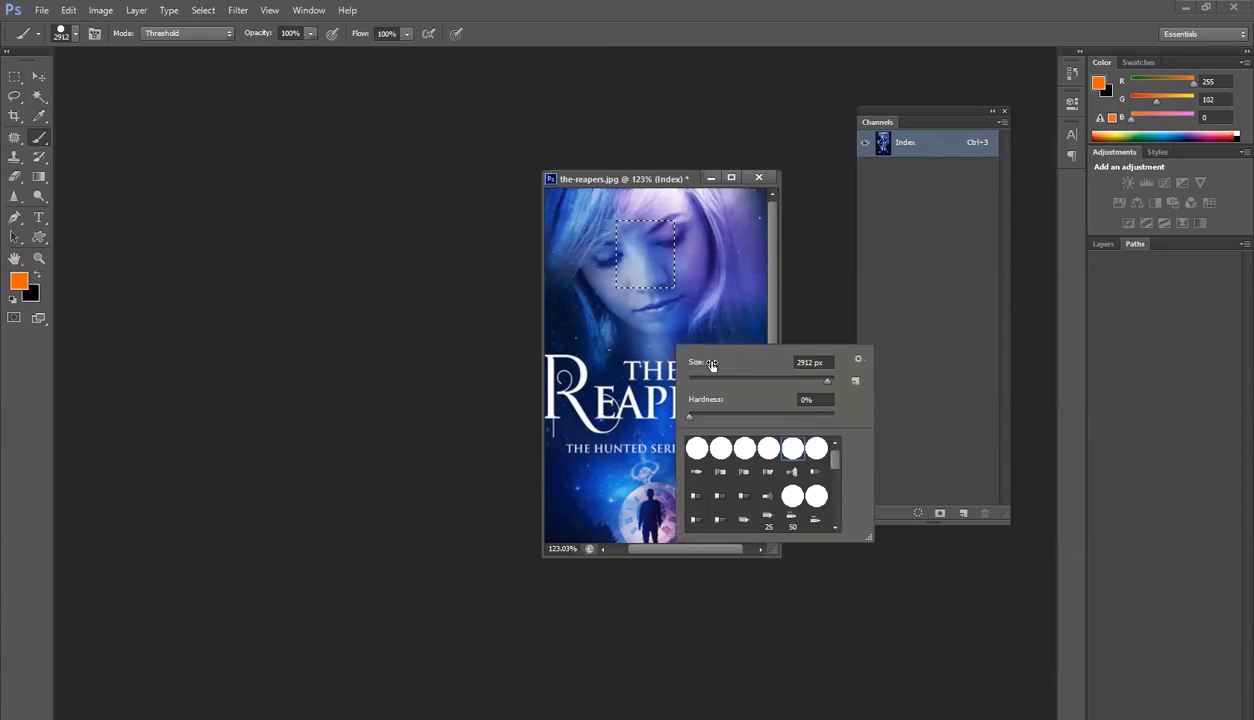
{"action": "left_click_drag", "start_coordinate": [698, 381], "coordinate": [693, 381]}
{"action": "left_click_drag", "start_coordinate": [666, 280], "coordinate": [646, 303]}
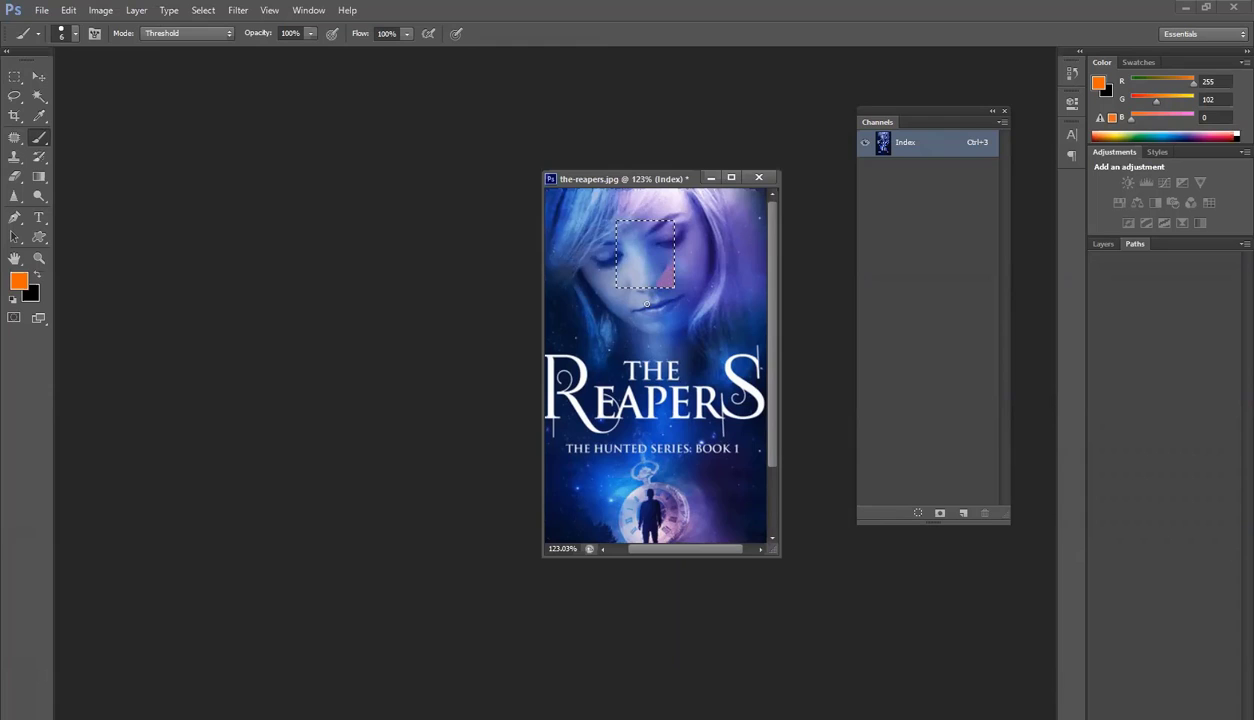
{"action": "mouse_move", "coordinate": [690, 238]}
{"action": "left_mouse_down"}
{"action": "mouse_move", "coordinate": [649, 295]}
{"action": "mouse_move", "coordinate": [679, 243]}
{"action": "left_mouse_up"}
{"action": "left_click_drag", "start_coordinate": [693, 197], "coordinate": [699, 211]}
{"action": "key", "text": "ctrl+d"}
Examine the individual pixels along the edge of the painted area on the face
{"action": "scroll", "coordinate": [680, 234], "scroll_direction": "up", "scroll_amount": 4}
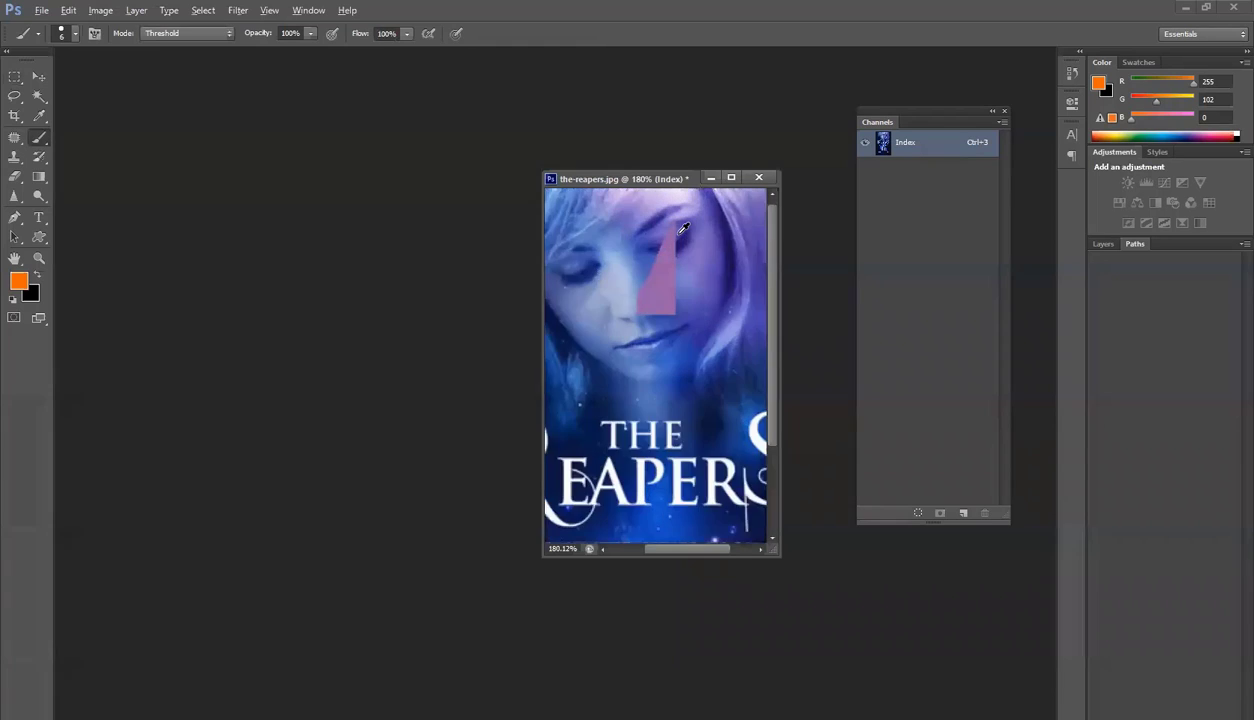
{"action": "scroll", "coordinate": [683, 229], "scroll_direction": "up", "scroll_amount": 8}
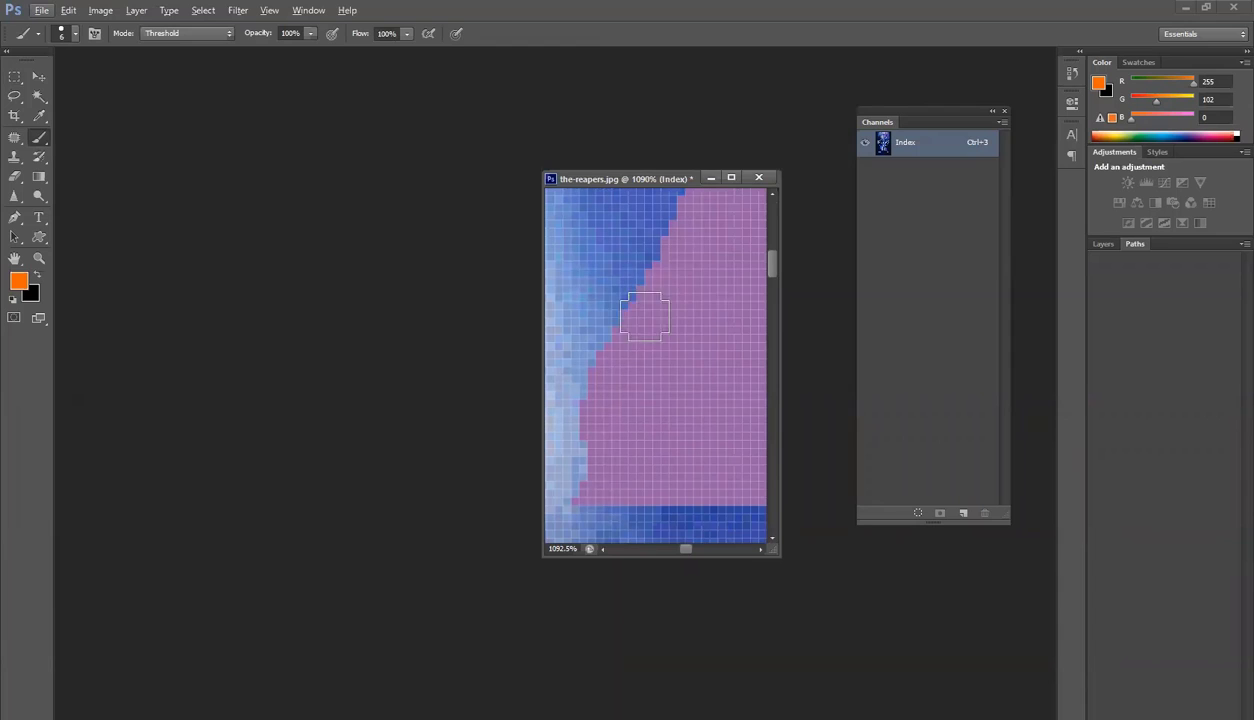
{"action": "scroll", "coordinate": [718, 307], "scroll_direction": "down", "scroll_amount": 1}
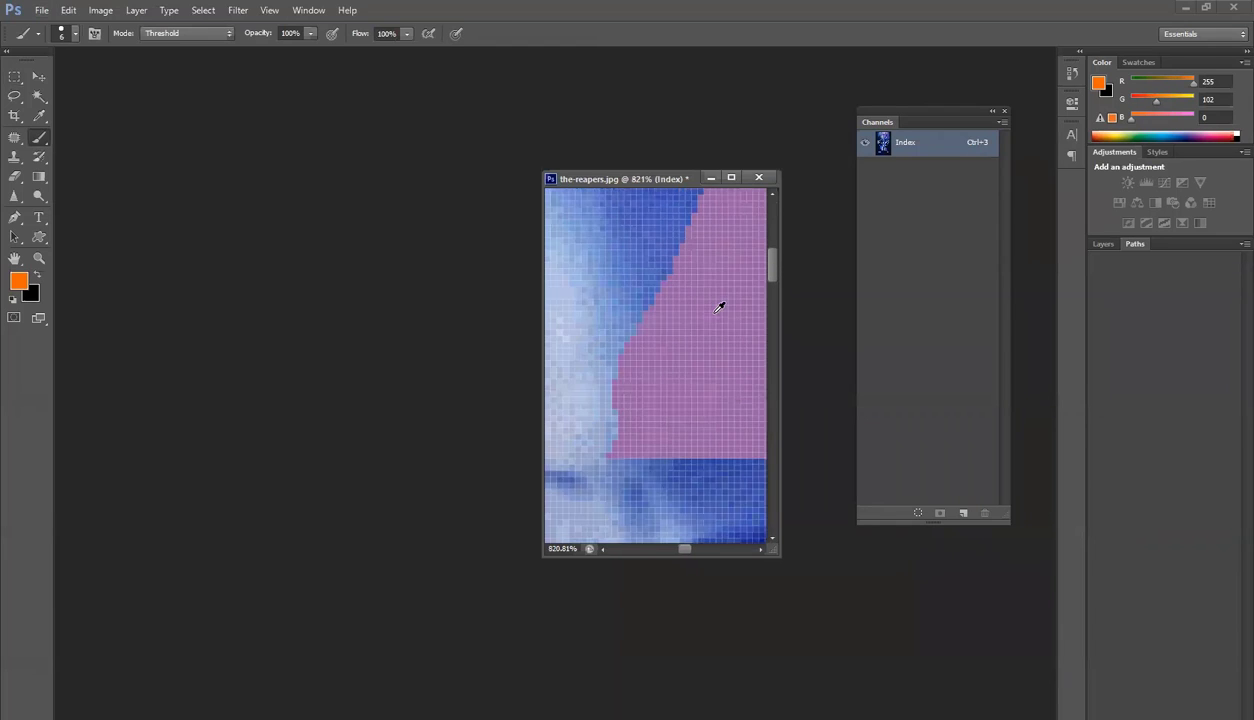
{"action": "scroll", "coordinate": [718, 307], "scroll_direction": "down", "scroll_amount": 3}
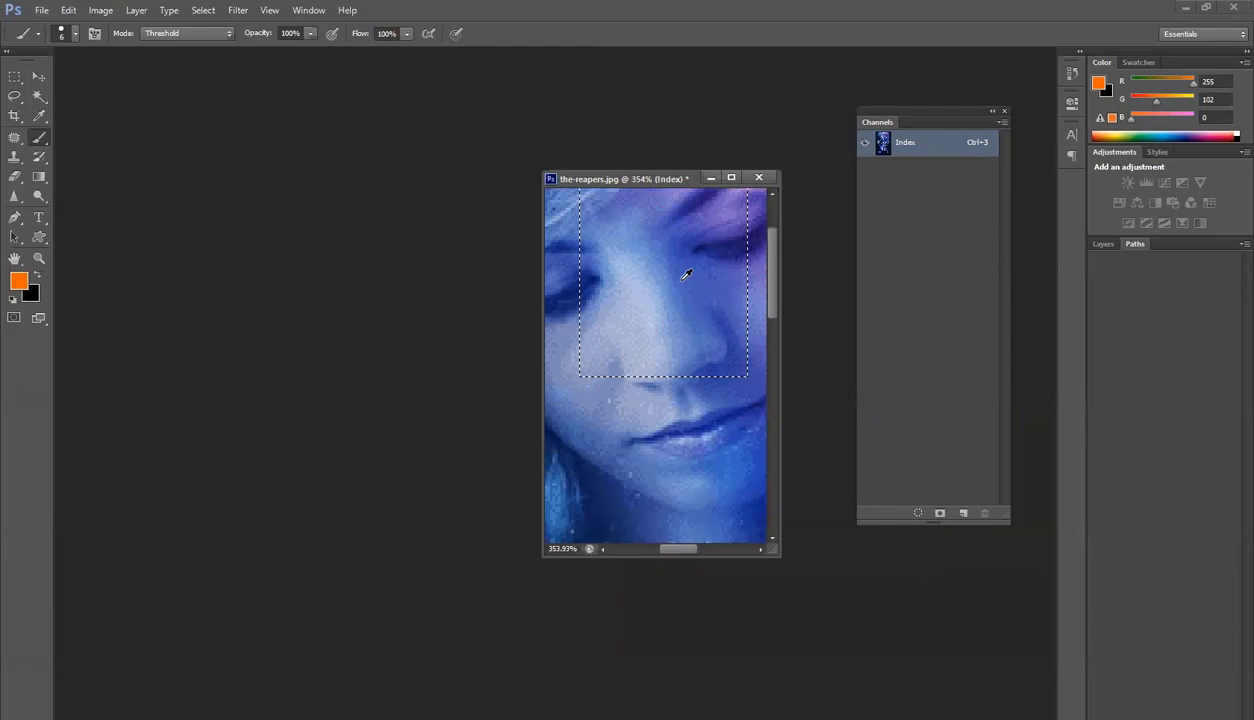
{"action": "scroll", "coordinate": [686, 274], "scroll_direction": "down", "scroll_amount": 2}
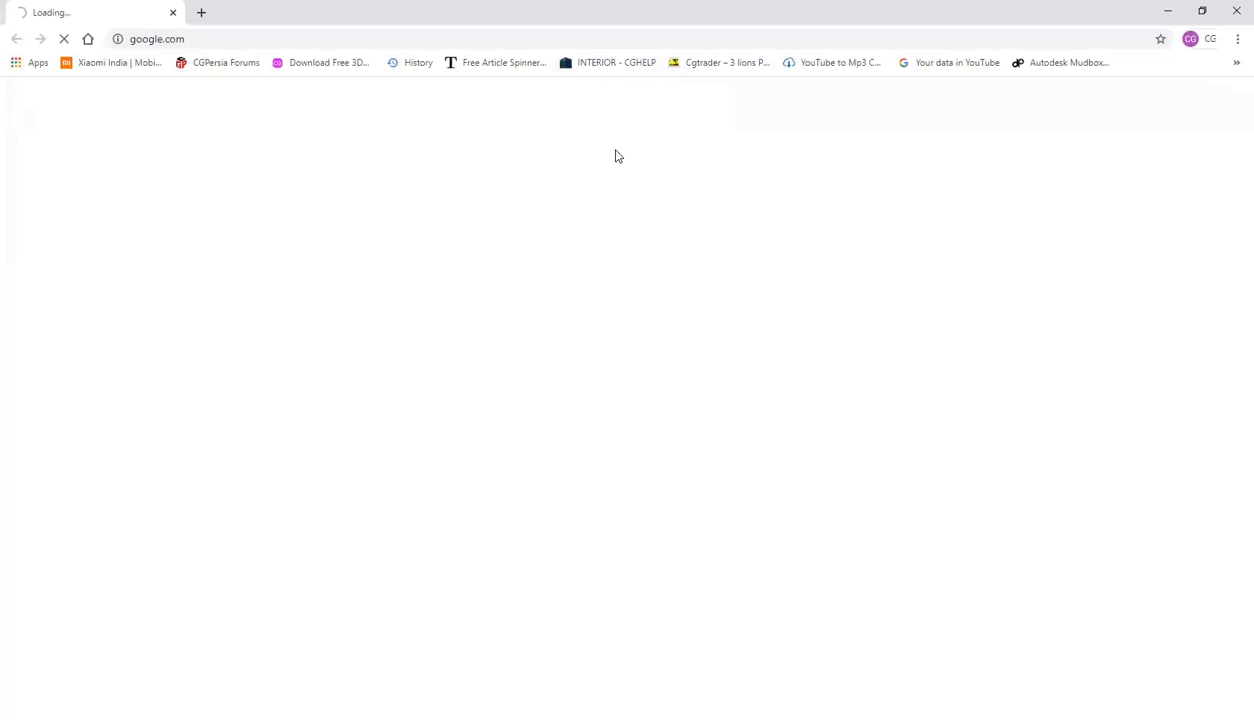
Switch to the Chrome browser and search Google Images for "gif graphic"
{"action": "left_click", "coordinate": [1148, 101]}
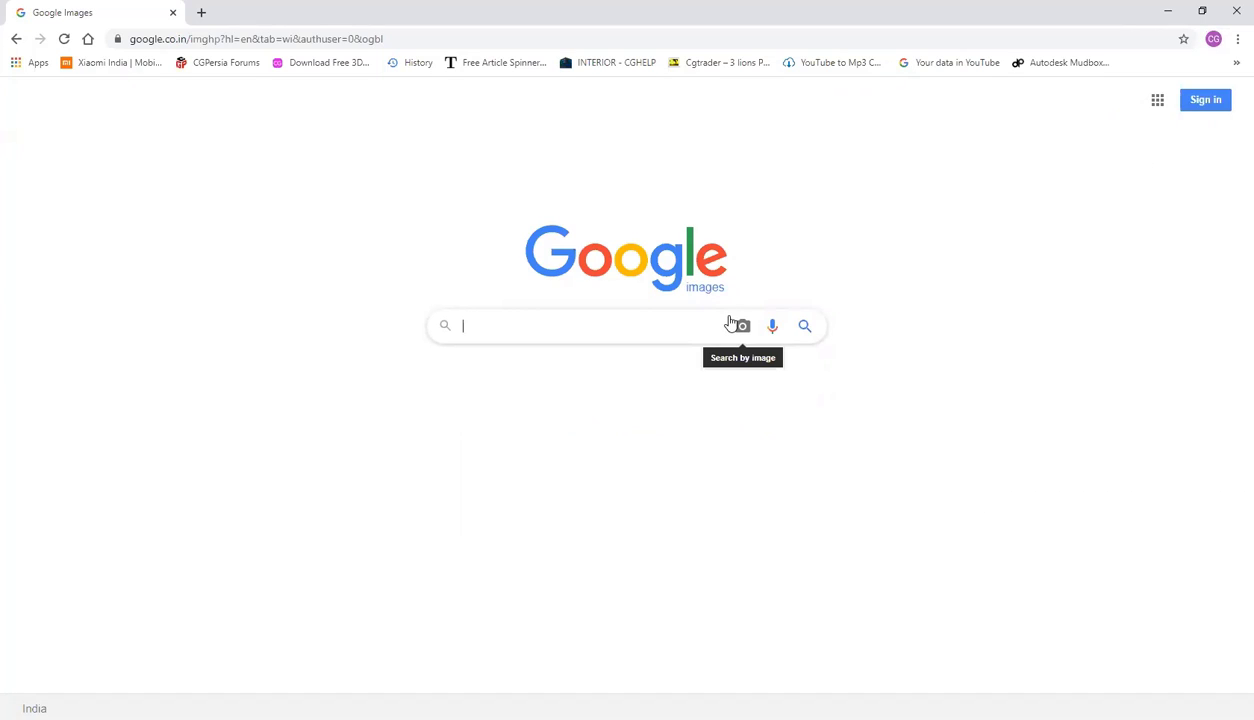
{"action": "type", "text": "gif graphic"}
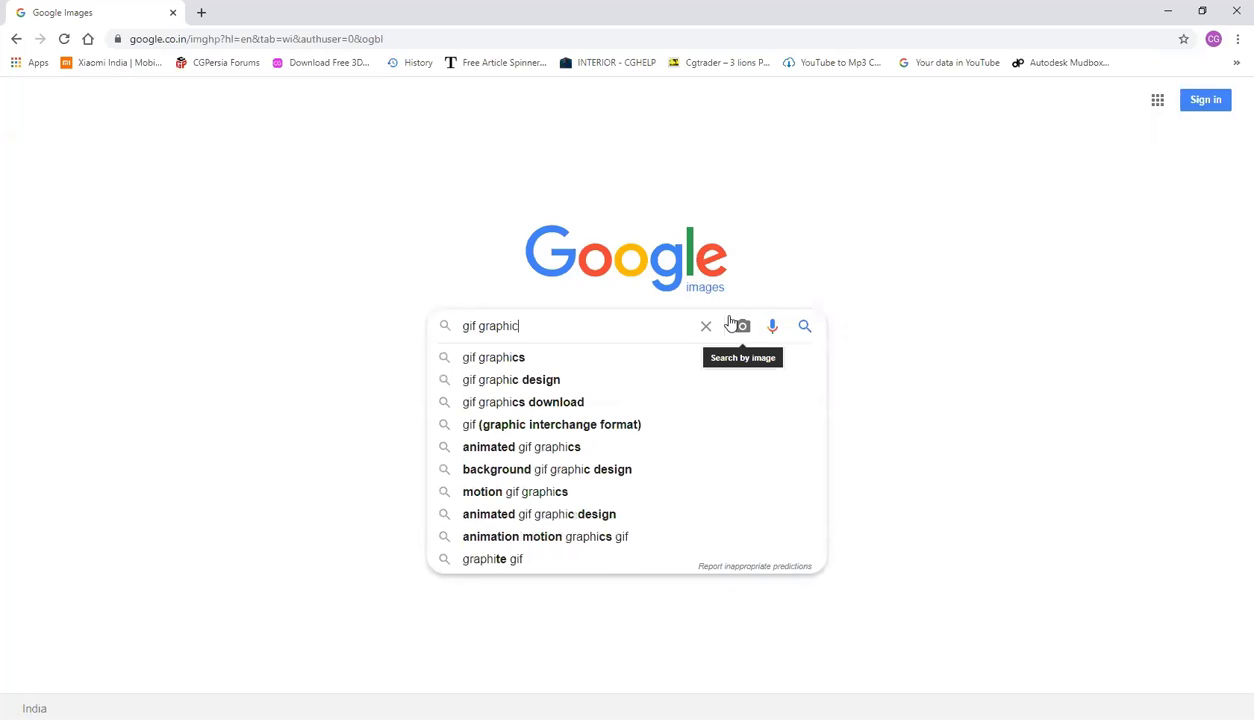
{"action": "key", "text": "Return"}
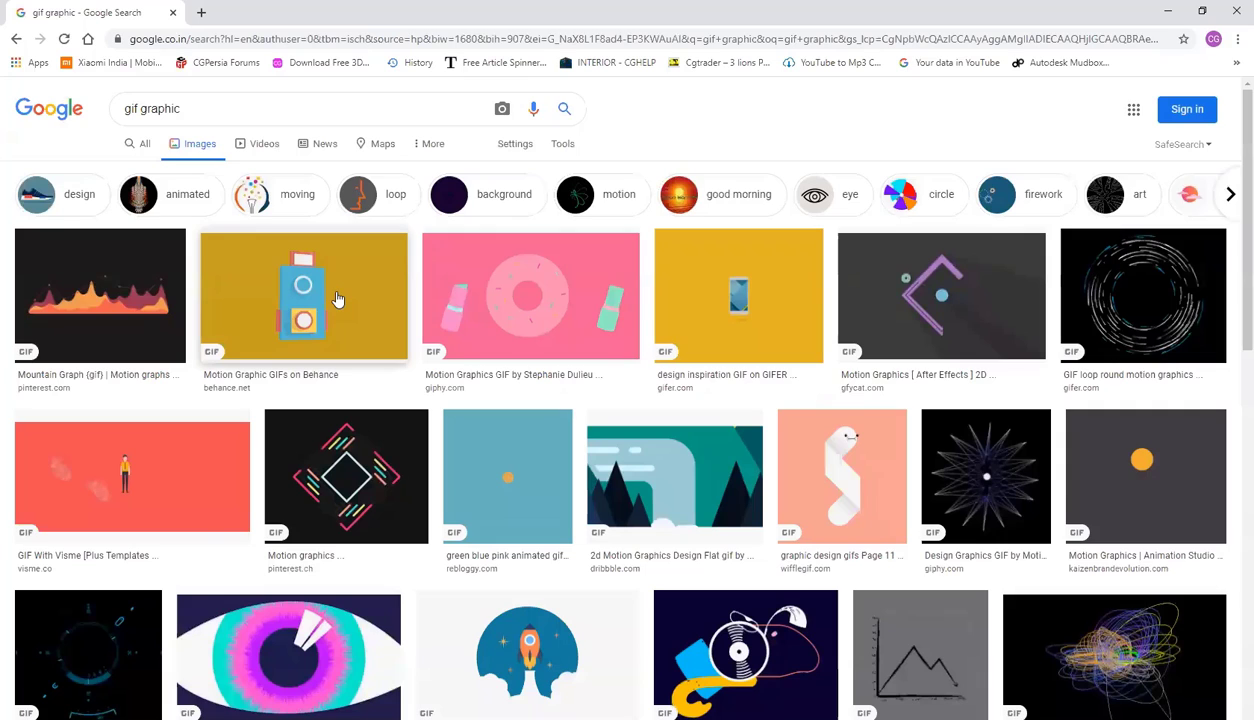
Save the camera animation "Motion Graphic GIFs on Behance" to the Desktop as a GIF image
{"action": "left_click", "coordinate": [337, 300]}
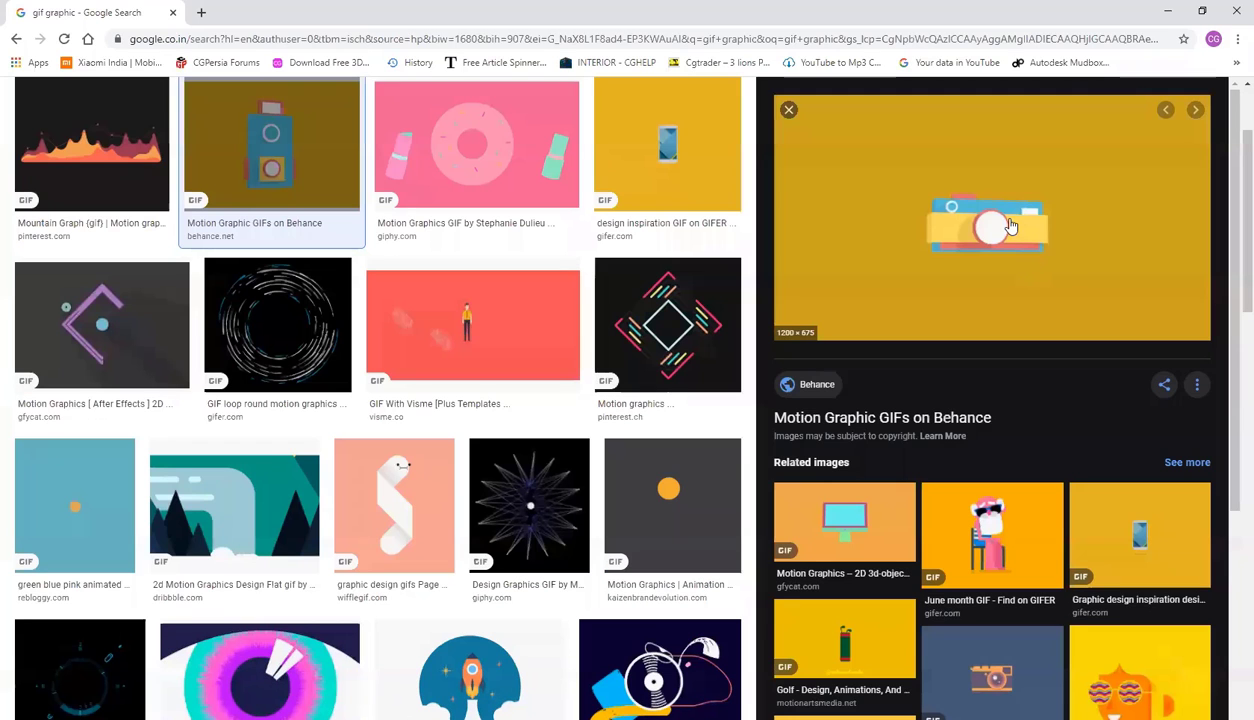
{"action": "right_click", "coordinate": [1035, 352]}
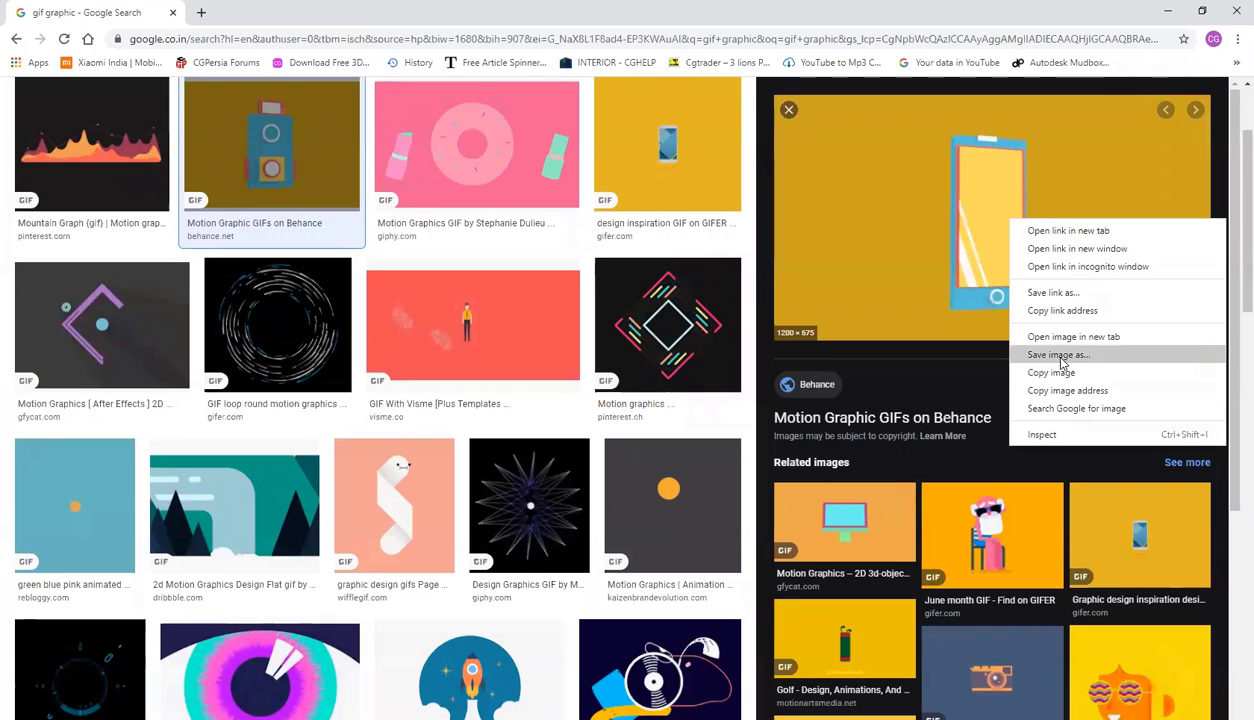
{"action": "left_click", "coordinate": [1060, 356]}
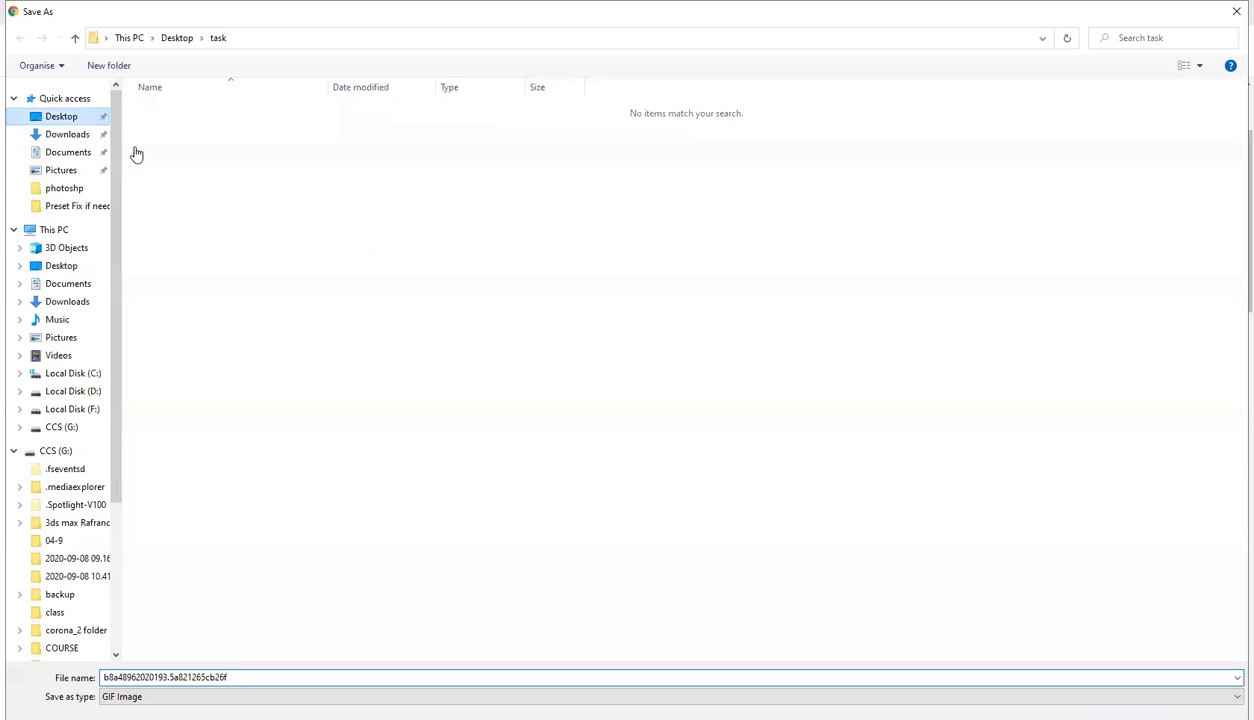
{"action": "key", "text": "Return"}
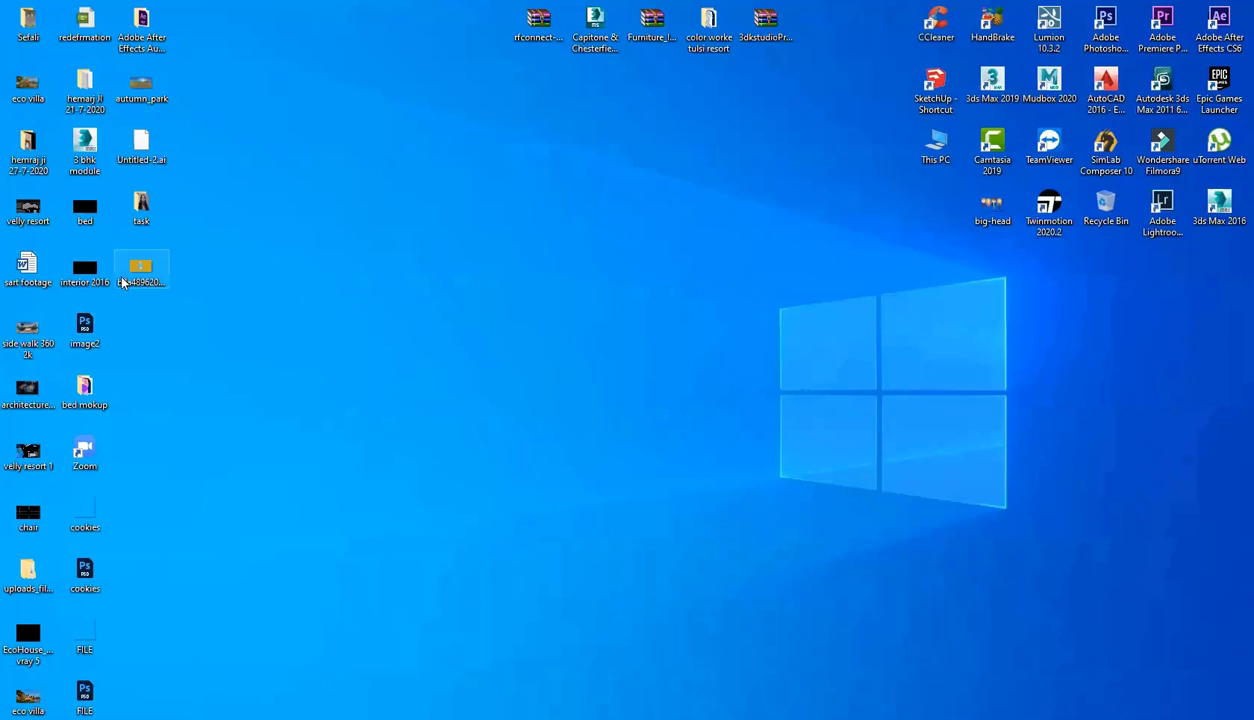
Open the saved camera GIF in Photoshop to compare its Red, Green, Blue and RGB channels, and close it without saving
{"action": "left_click_drag", "start_coordinate": [128, 280], "coordinate": [664, 168]}
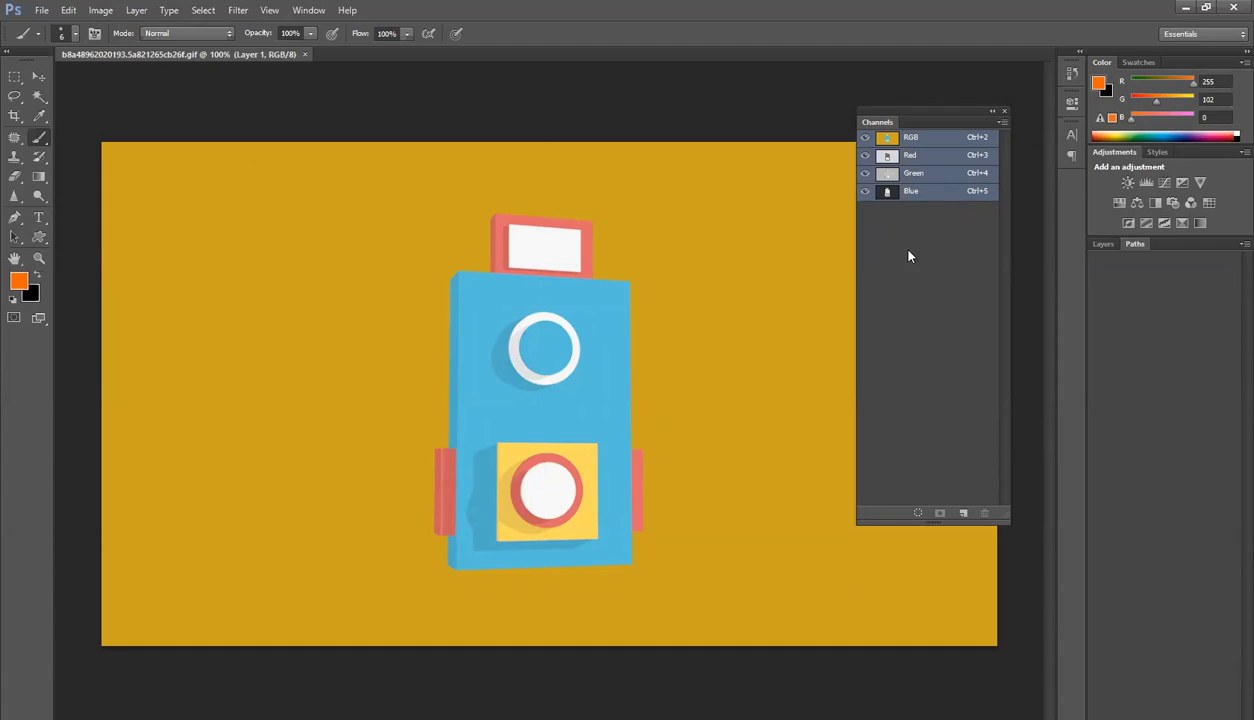
{"action": "left_click", "coordinate": [903, 156]}
{"action": "left_click", "coordinate": [908, 173]}
{"action": "left_click", "coordinate": [910, 191]}
{"action": "left_click", "coordinate": [910, 137]}
{"action": "left_click", "coordinate": [304, 54]}
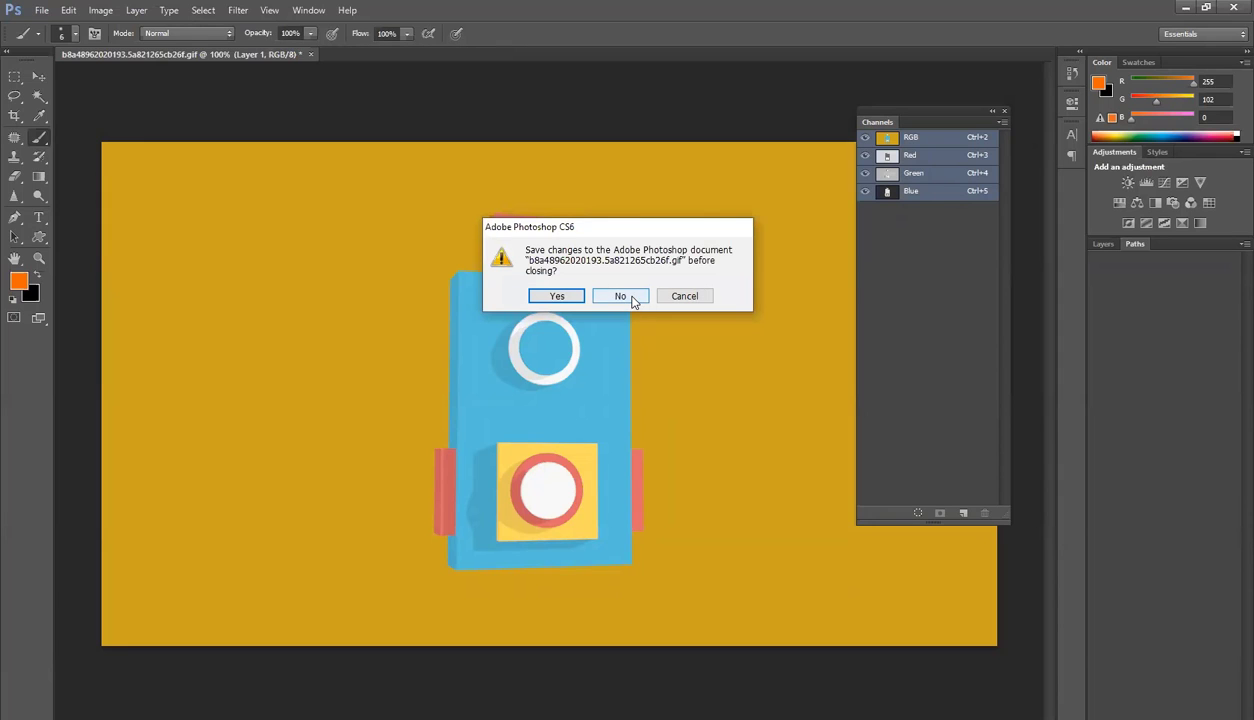
{"action": "left_click", "coordinate": [632, 301]}
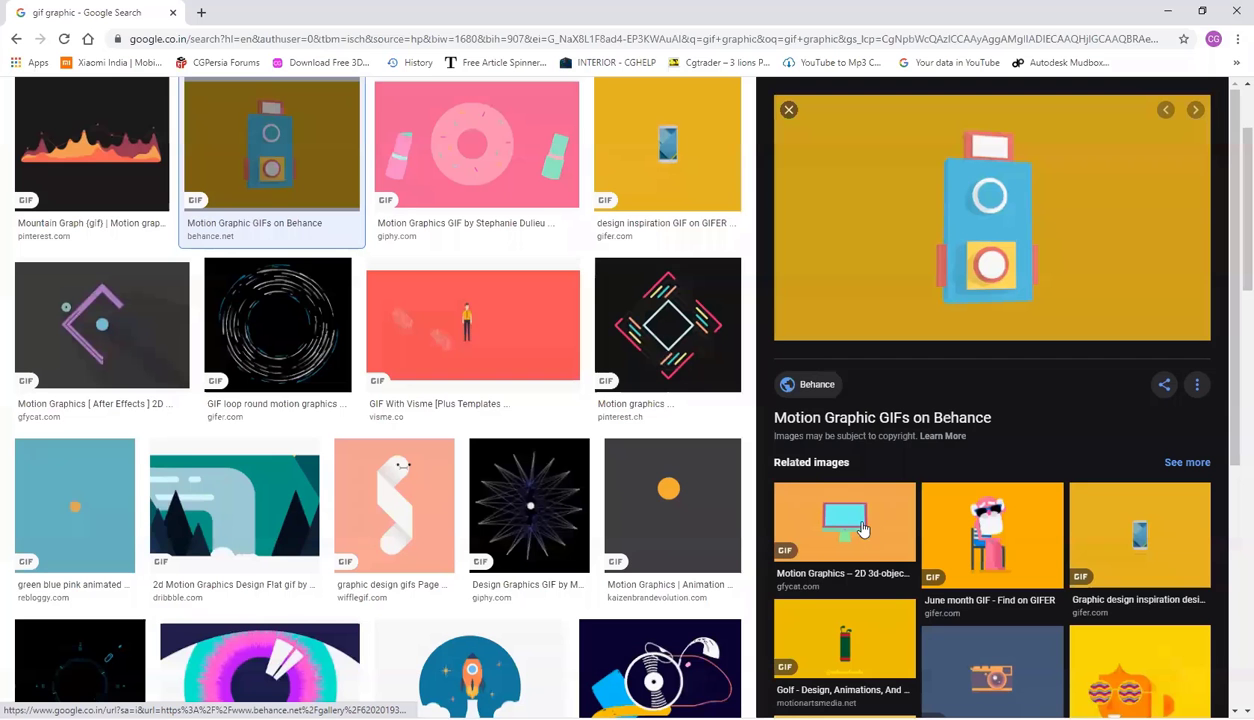
Return to the Chrome browser and search Google Images for "gif image"
{"action": "scroll", "coordinate": [644, 126], "scroll_direction": "up", "scroll_amount": 2}
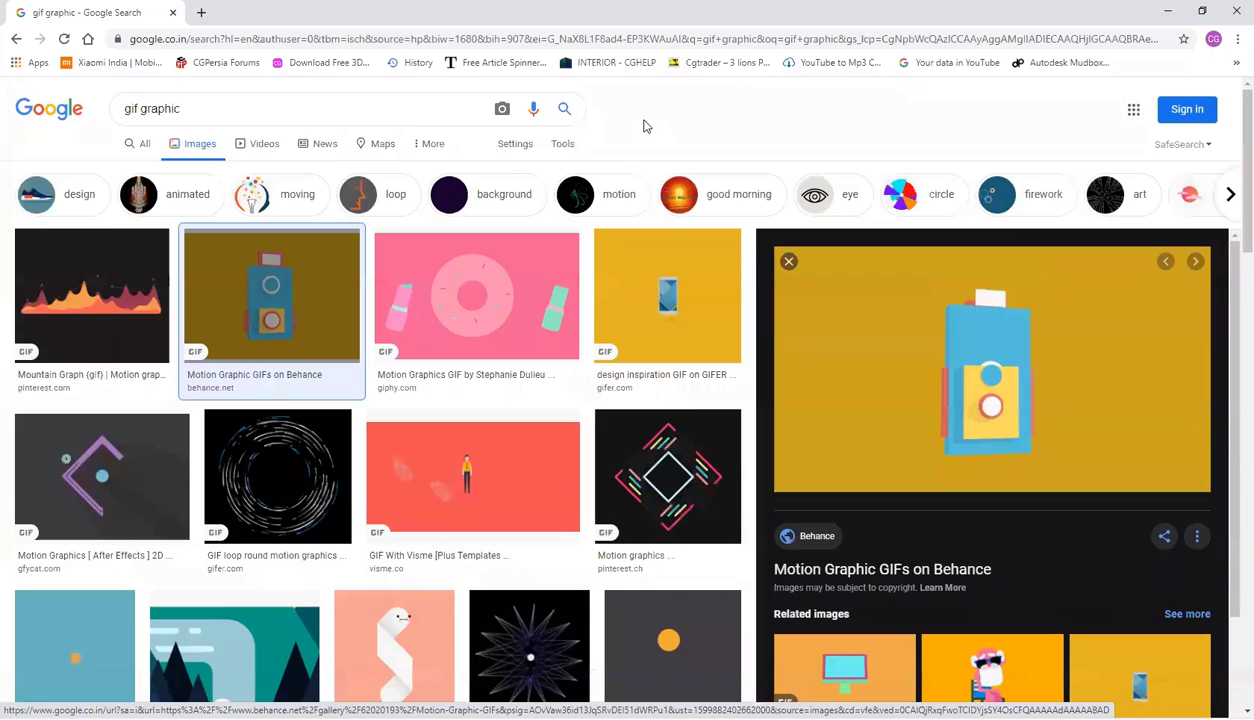
{"action": "double_click", "coordinate": [141, 108]}
{"action": "type", "text": "if i"}
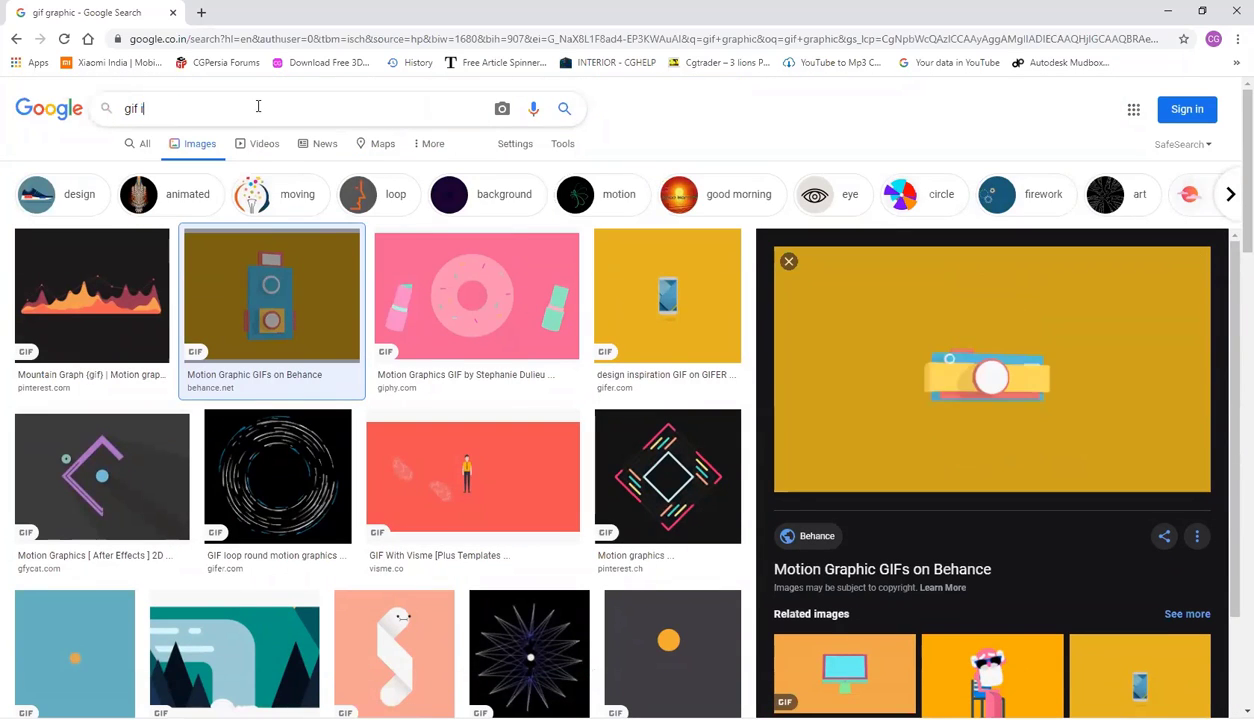
{"action": "type", "text": "mage"}
{"action": "key", "text": "Return"}
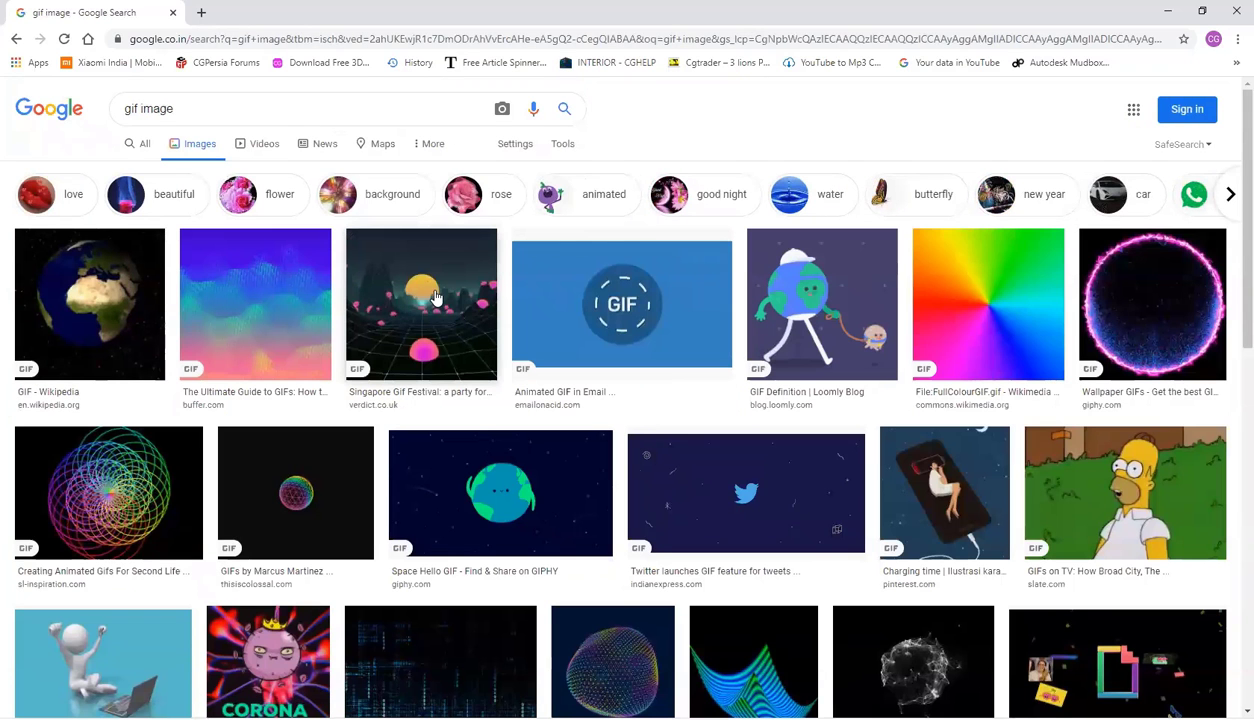
Save the Singapore Gif Festival image from the results to the Desktop and open giphy-downsized-large.gif in Photoshop
{"action": "left_click", "coordinate": [428, 296]}
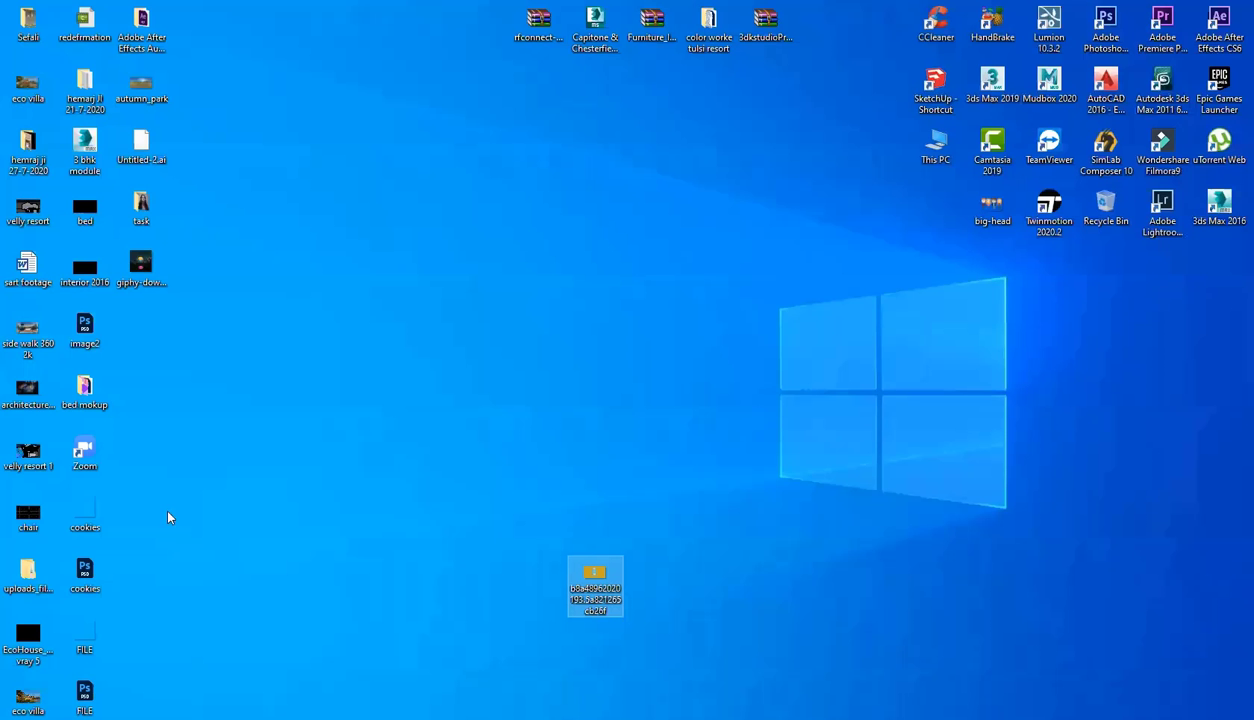
{"action": "left_click", "coordinate": [573, 718]}
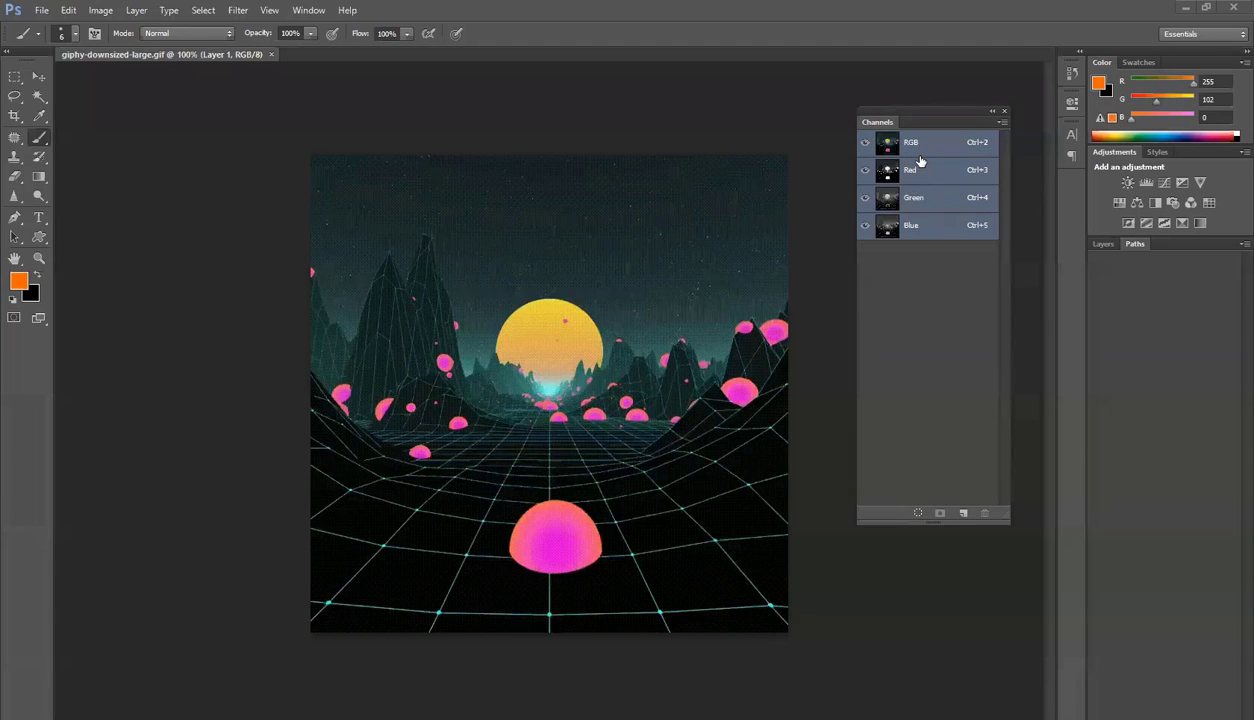
{"action": "left_click", "coordinate": [792, 445]}
Examine the dithered pixels of the yellow sun in the GIF up close
{"action": "scroll", "coordinate": [582, 339], "scroll_direction": "up", "scroll_amount": 1}
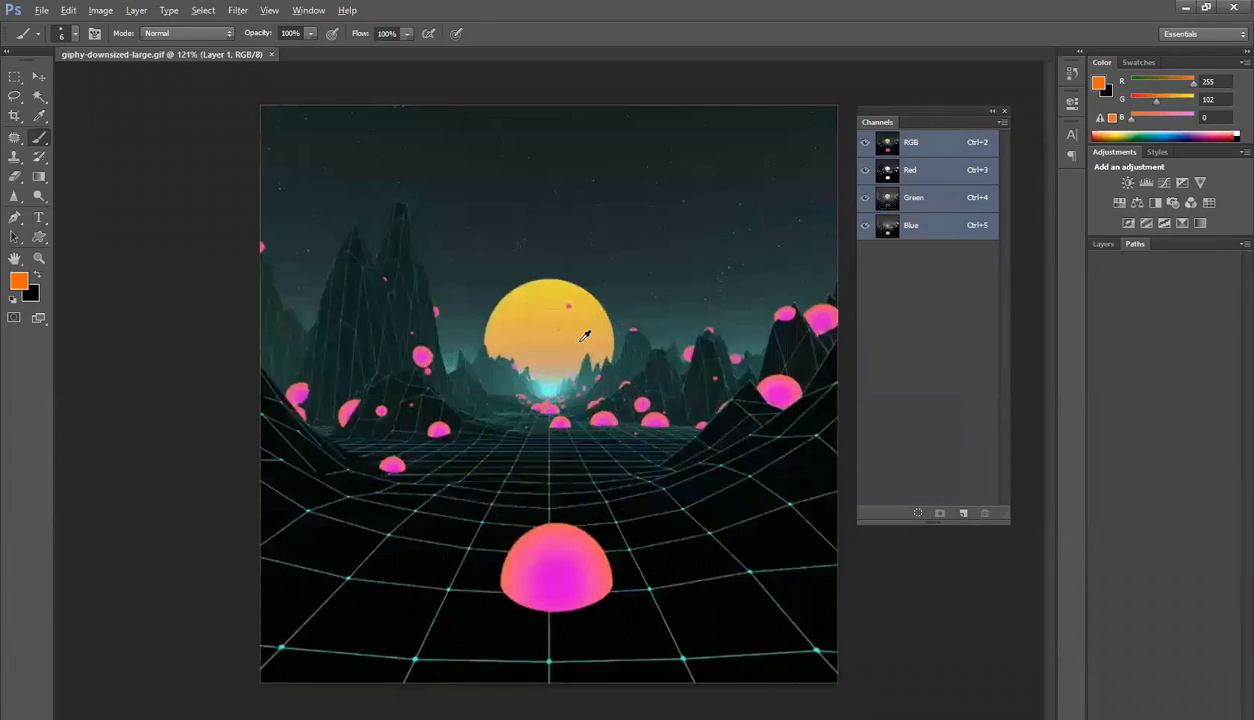
{"action": "scroll", "coordinate": [637, 284], "scroll_direction": "up", "scroll_amount": 5}
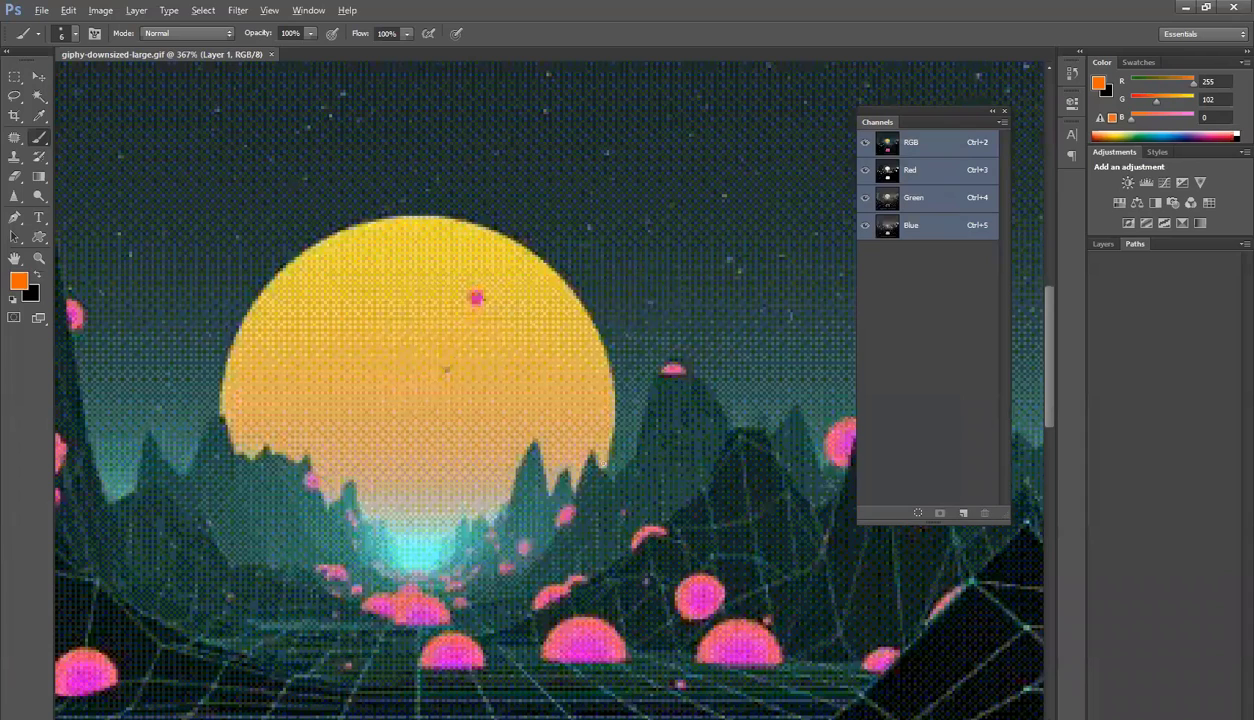
{"action": "key", "text": "ctrl+0"}
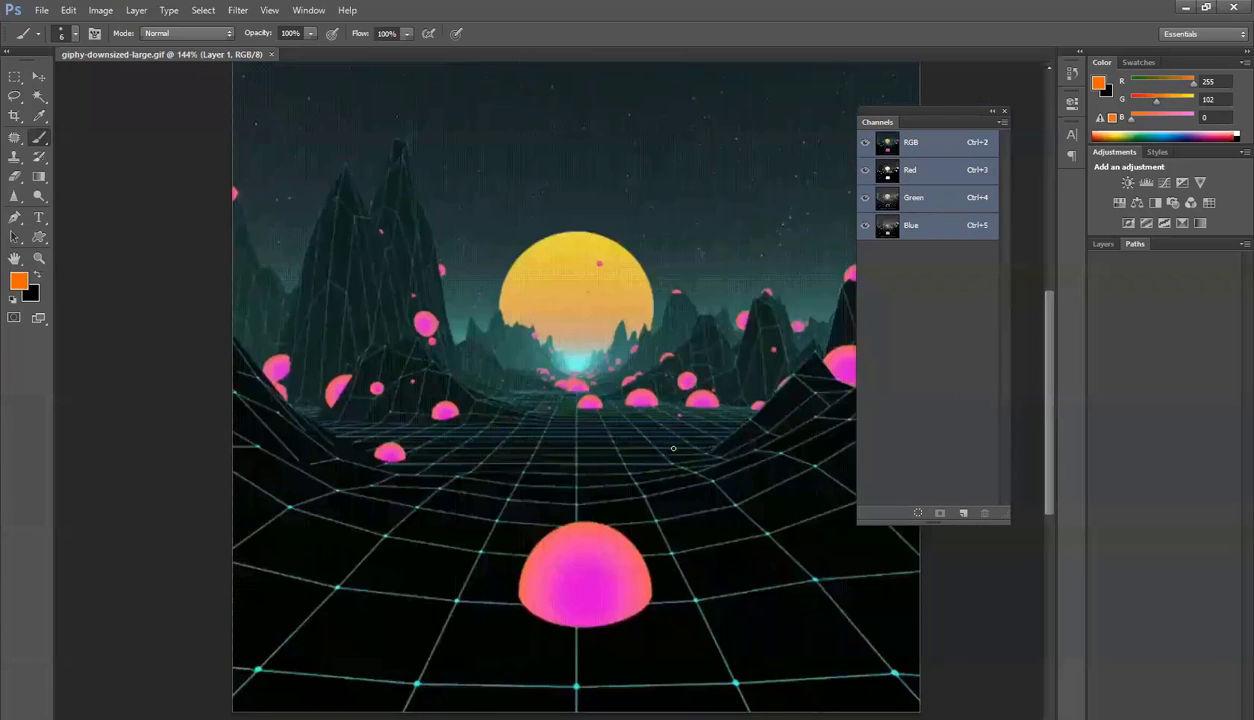
Convert the giphy-downsized-large.gif image to CMYK Color mode
{"action": "left_click", "coordinate": [100, 10]}
{"action": "mouse_move", "coordinate": [112, 27]}
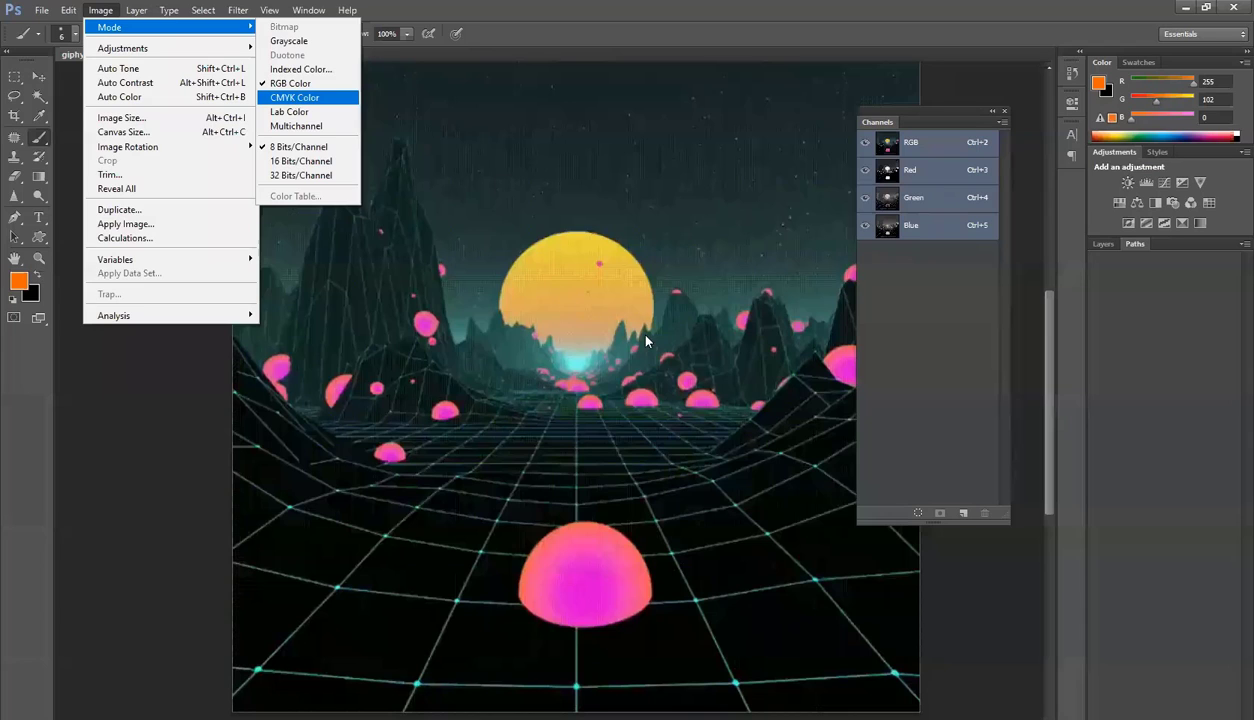
{"action": "left_click", "coordinate": [605, 307]}
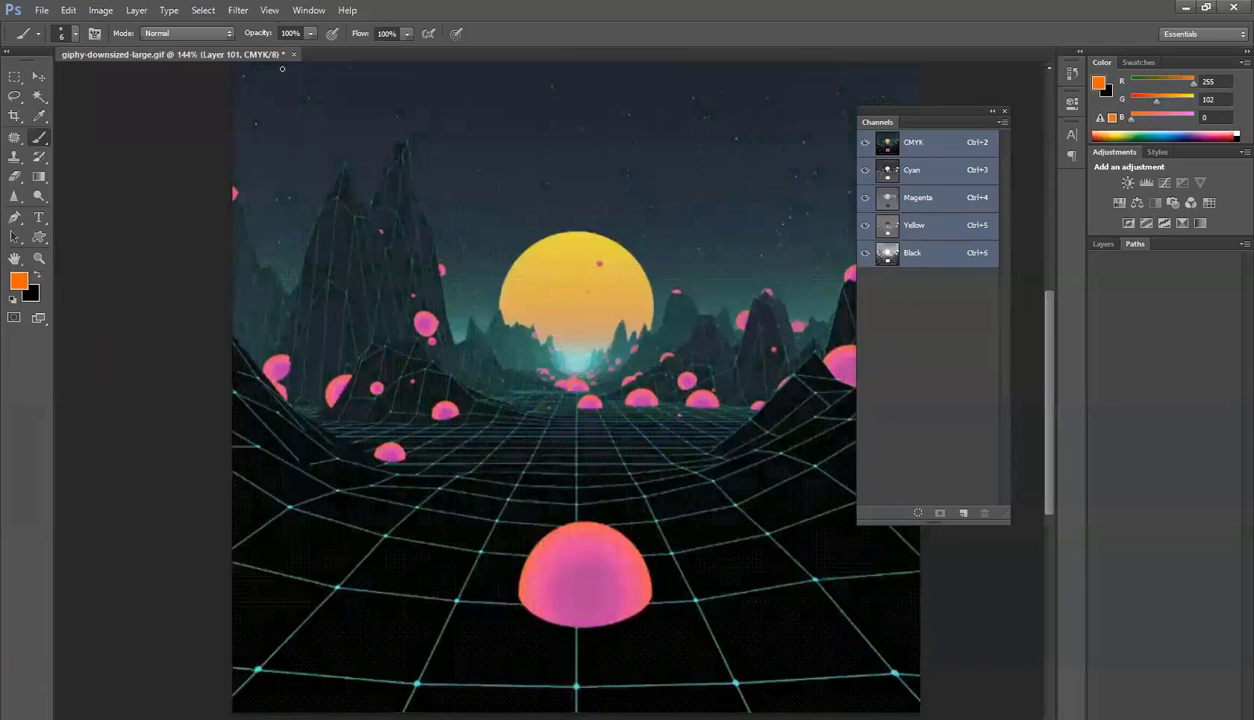
Close the GIF without saving and open fantasy-2542946__340.jpg from the photoshp folder
{"action": "key", "text": "ctrl+w"}
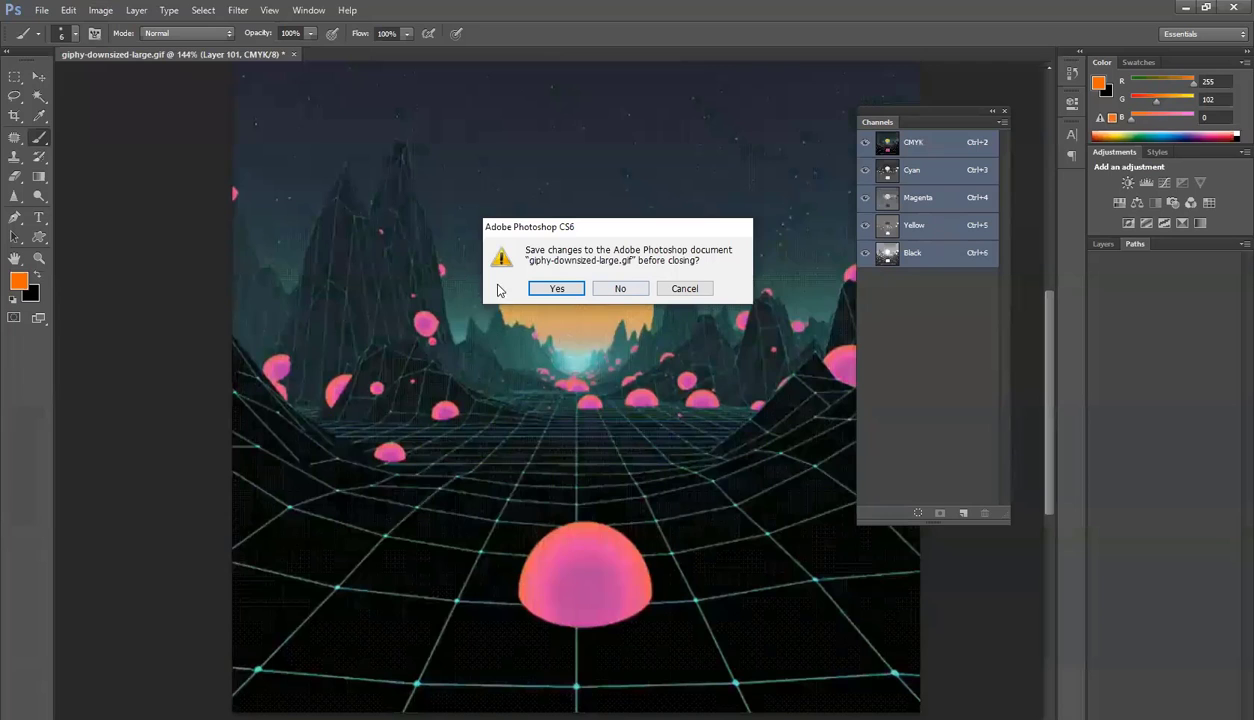
{"action": "left_click", "coordinate": [634, 293]}
{"action": "key", "text": "ctrl+o"}
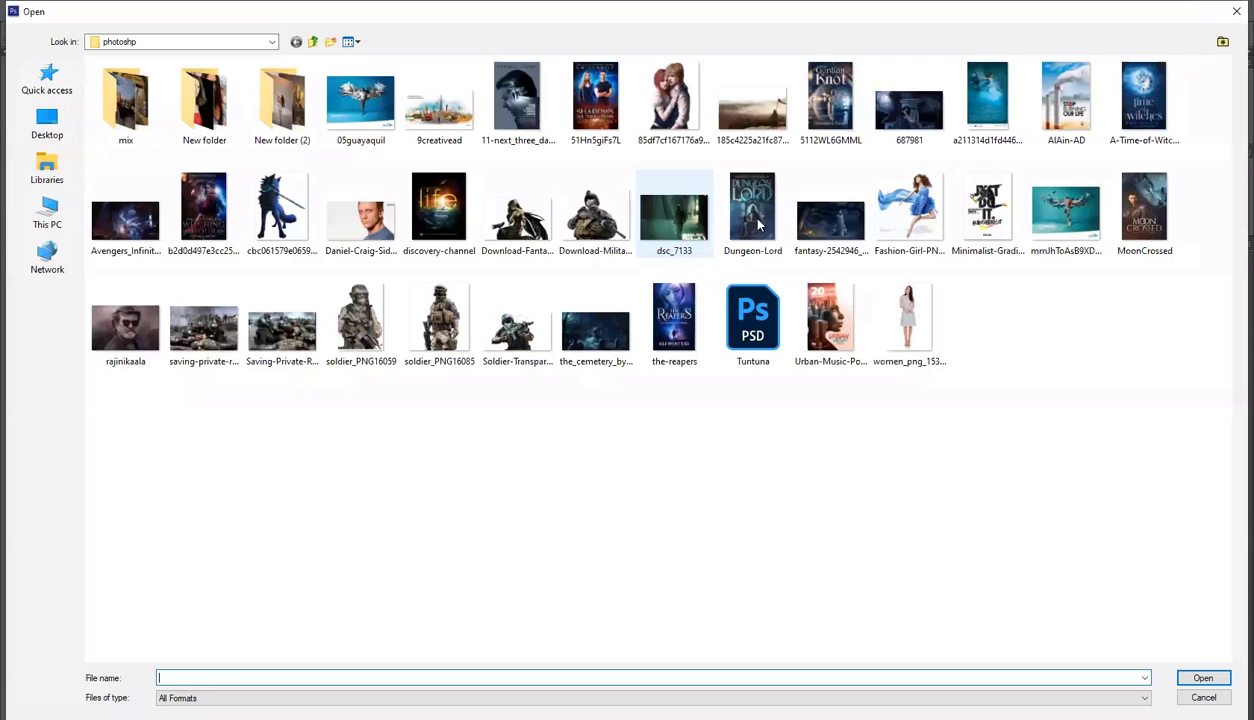
{"action": "double_click", "coordinate": [826, 220]}
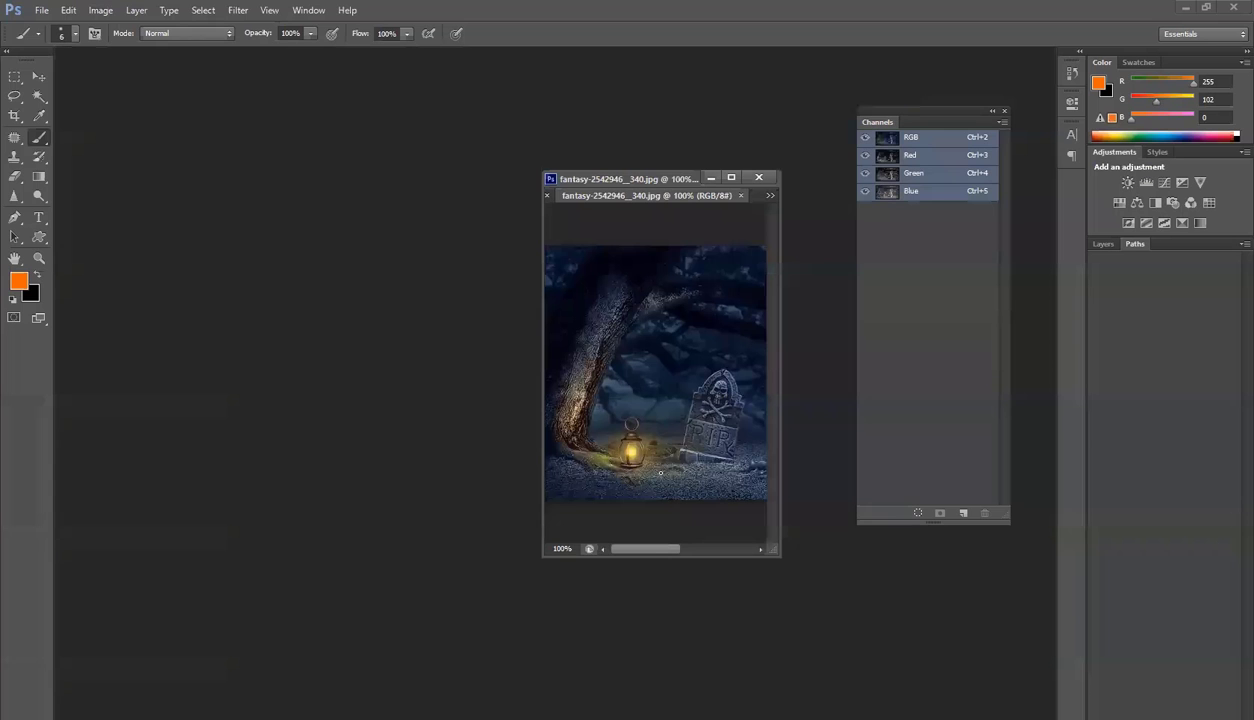
Convert the fantasy graveyard image to CMYK Color mode and accept the profile conversion
{"action": "scroll", "coordinate": [713, 306], "scroll_direction": "up", "scroll_amount": 5}
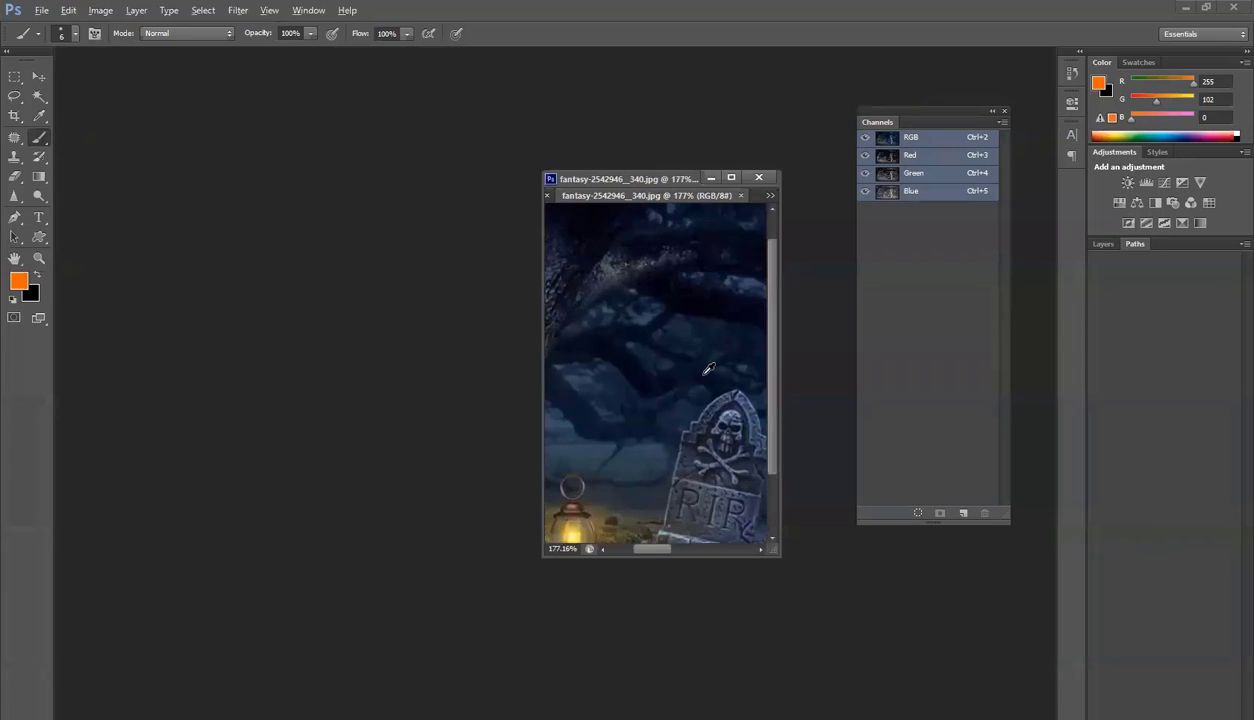
{"action": "scroll", "coordinate": [713, 412], "scroll_direction": "down", "scroll_amount": 9}
{"action": "left_click", "coordinate": [100, 11]}
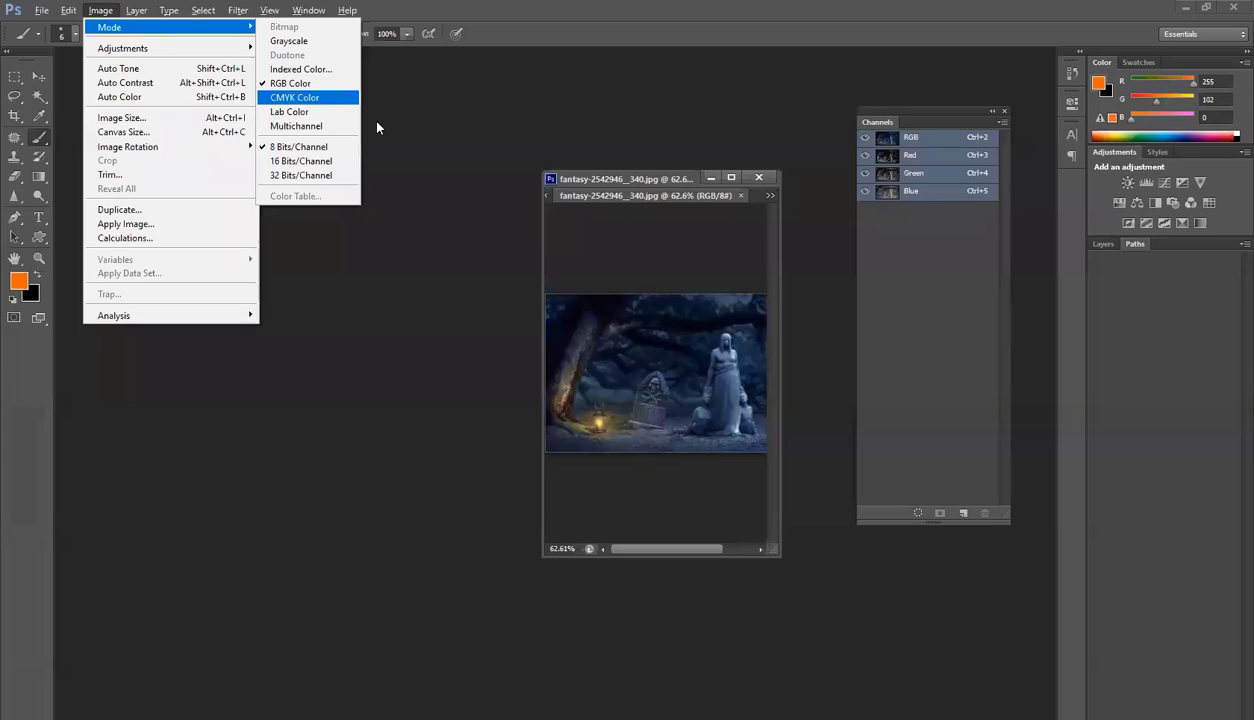
{"action": "left_click", "coordinate": [315, 98]}
{"action": "left_click", "coordinate": [623, 304]}
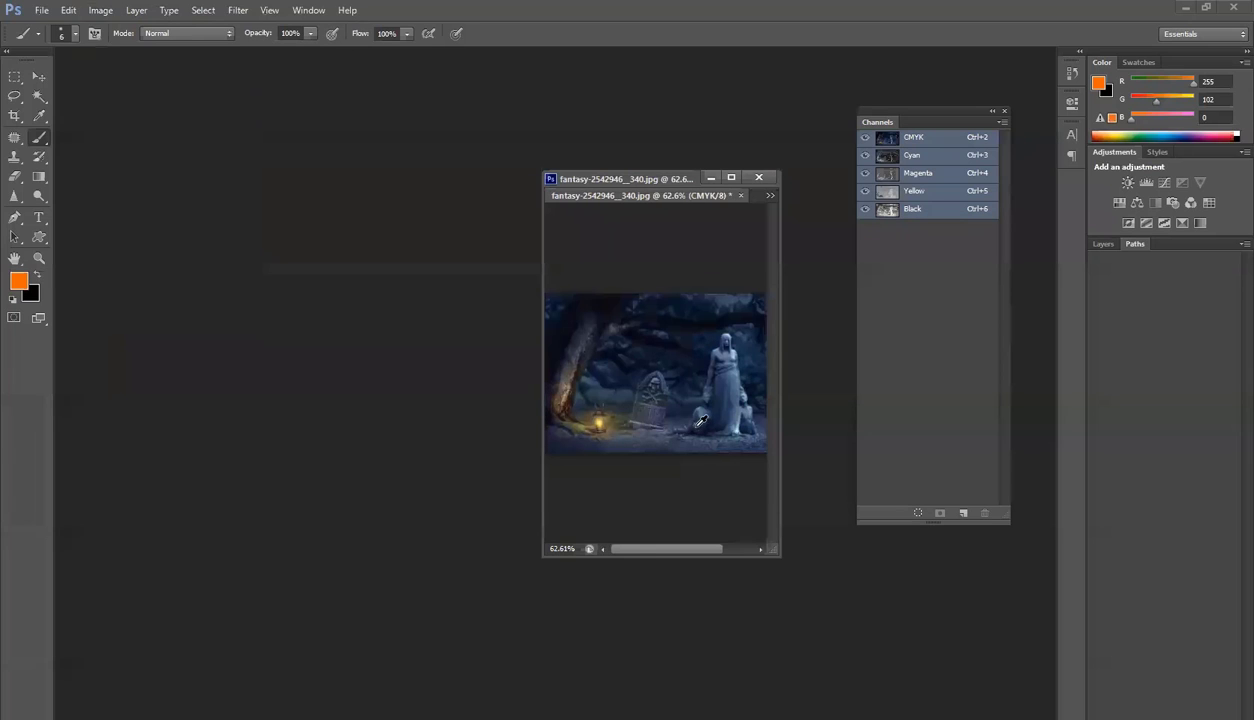
Examine the Cyan and Magenta channels of the fantasy graveyard image separately and return to the CMYK composite
{"action": "scroll", "coordinate": [700, 420], "scroll_direction": "up", "scroll_amount": 3}
{"action": "left_click", "coordinate": [897, 155]}
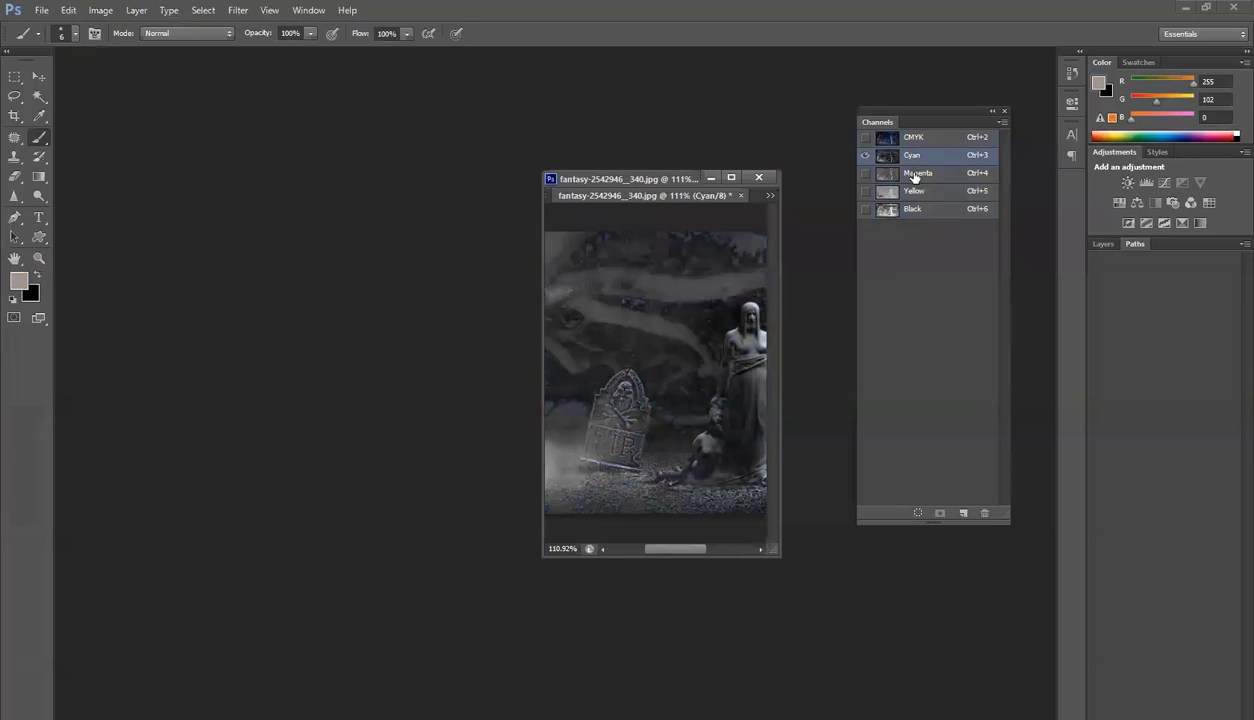
{"action": "left_click", "coordinate": [912, 175]}
{"action": "left_click", "coordinate": [900, 140]}
{"action": "scroll", "coordinate": [668, 365], "scroll_direction": "down", "scroll_amount": 3}
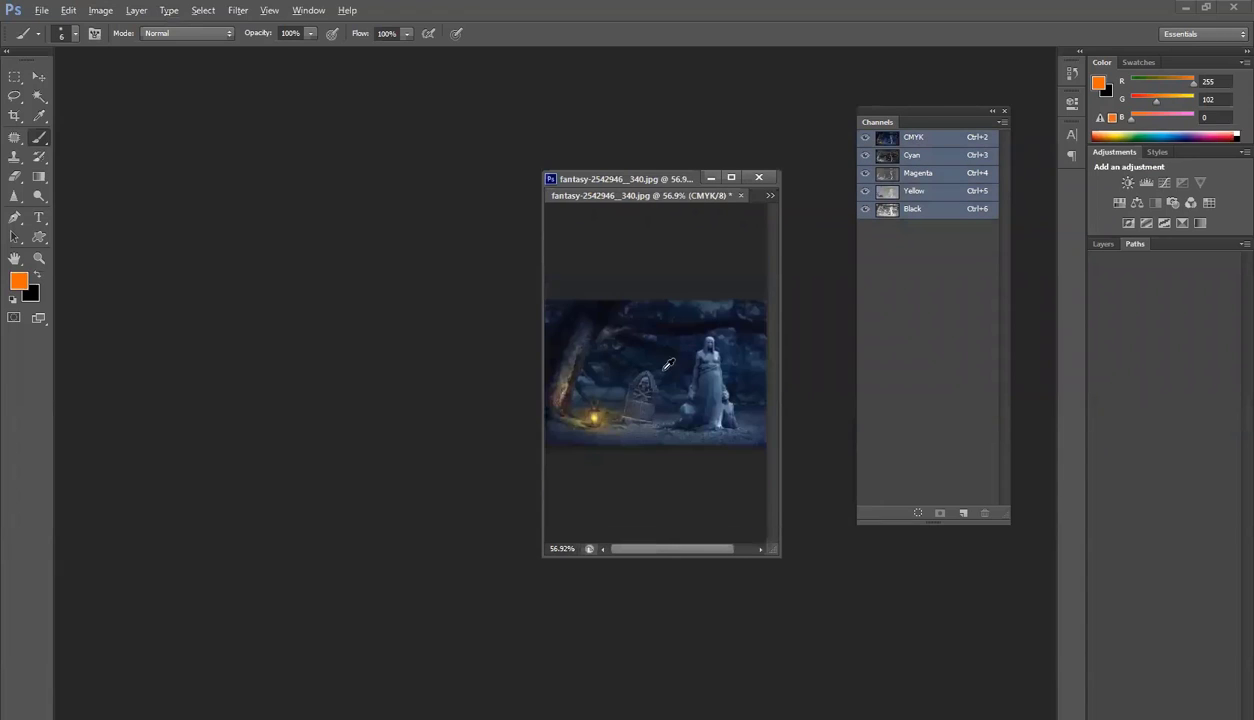
{"action": "key", "text": "alt"}
Close the fantasy graveyard image without saving and open Urban-Music-Poster.jpg
{"action": "left_click", "coordinate": [759, 178]}
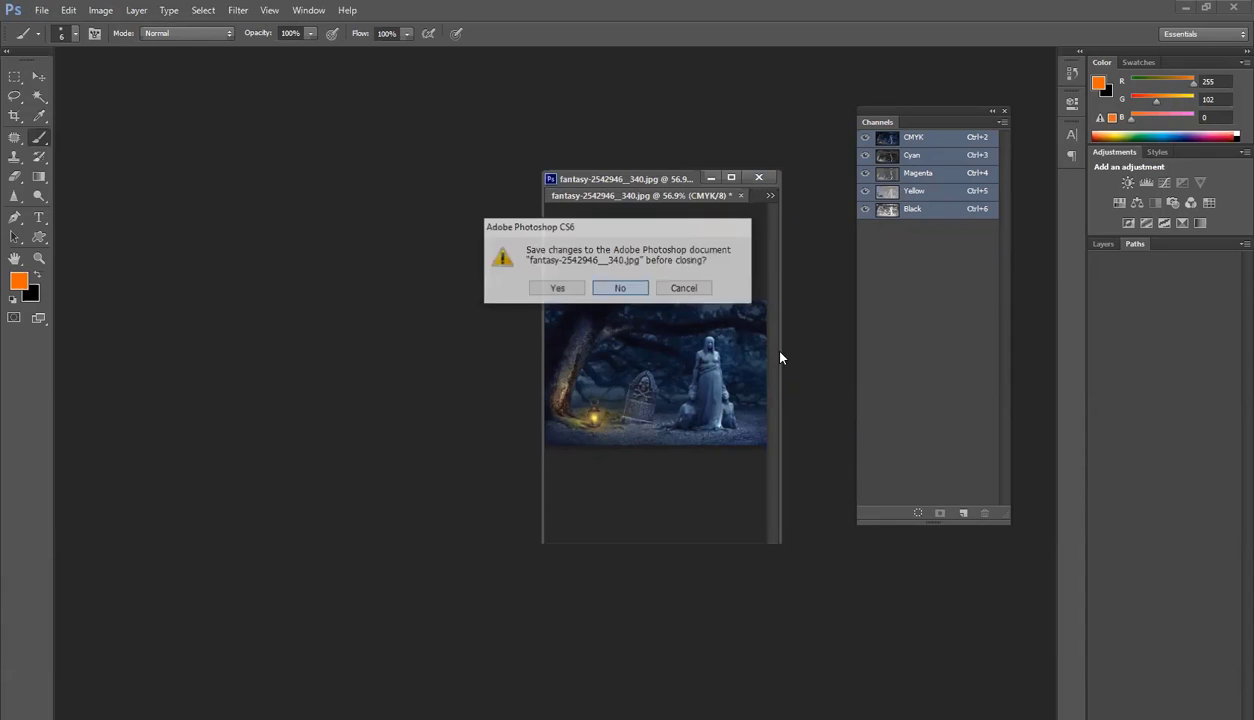
{"action": "key", "text": "Return"}
{"action": "key", "text": "Return"}
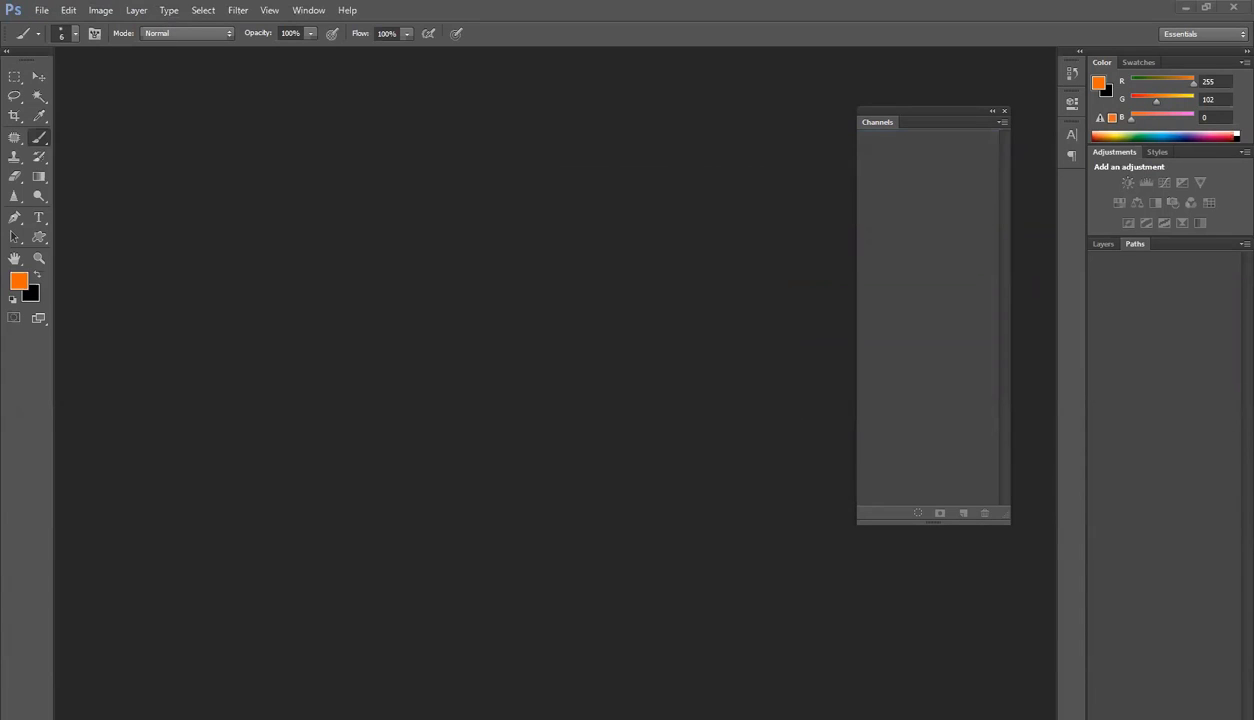
{"action": "key", "text": "ctrl+o"}
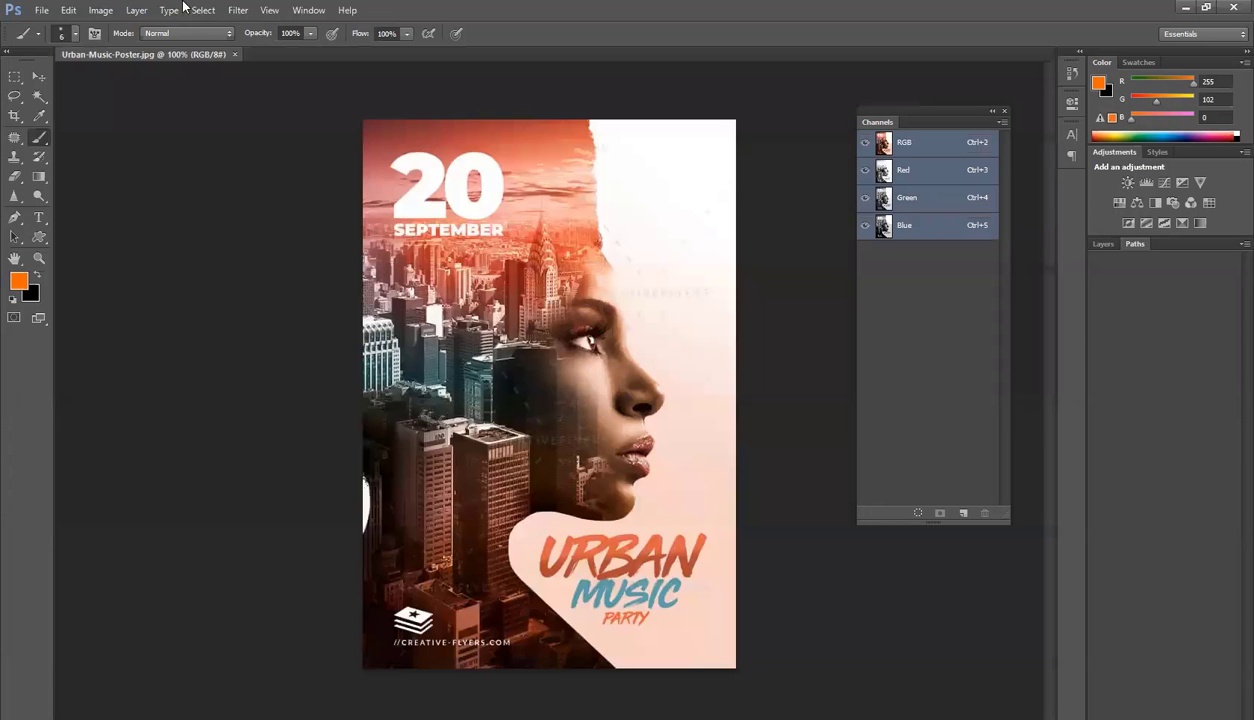
Convert the Urban Music poster to CMYK Color mode and accept the profile conversion
{"action": "left_click", "coordinate": [100, 10]}
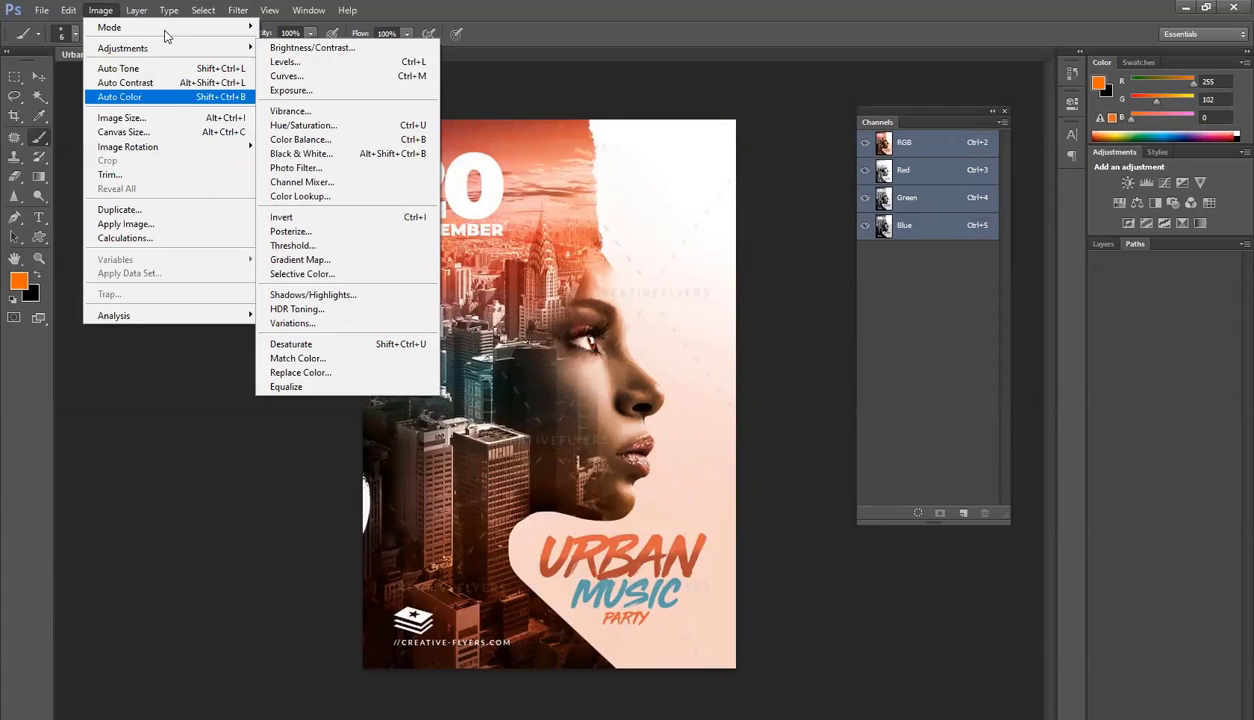
{"action": "mouse_move", "coordinate": [168, 34]}
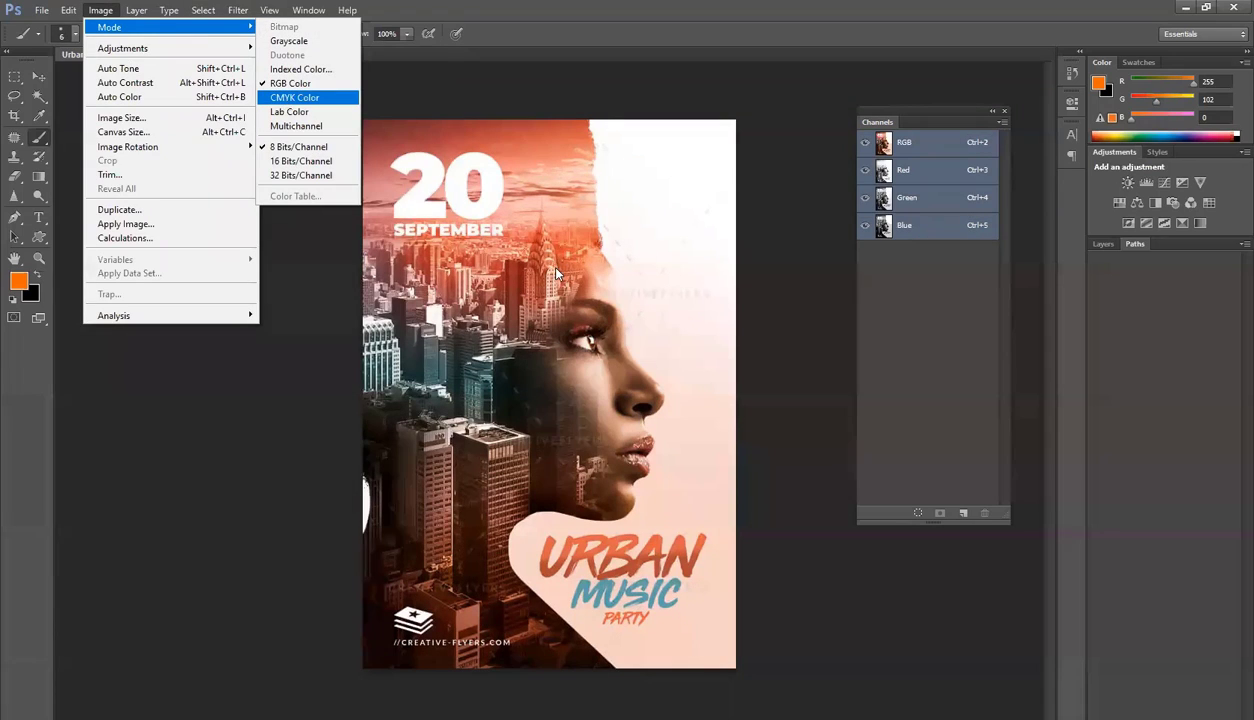
{"action": "left_click", "coordinate": [613, 306]}
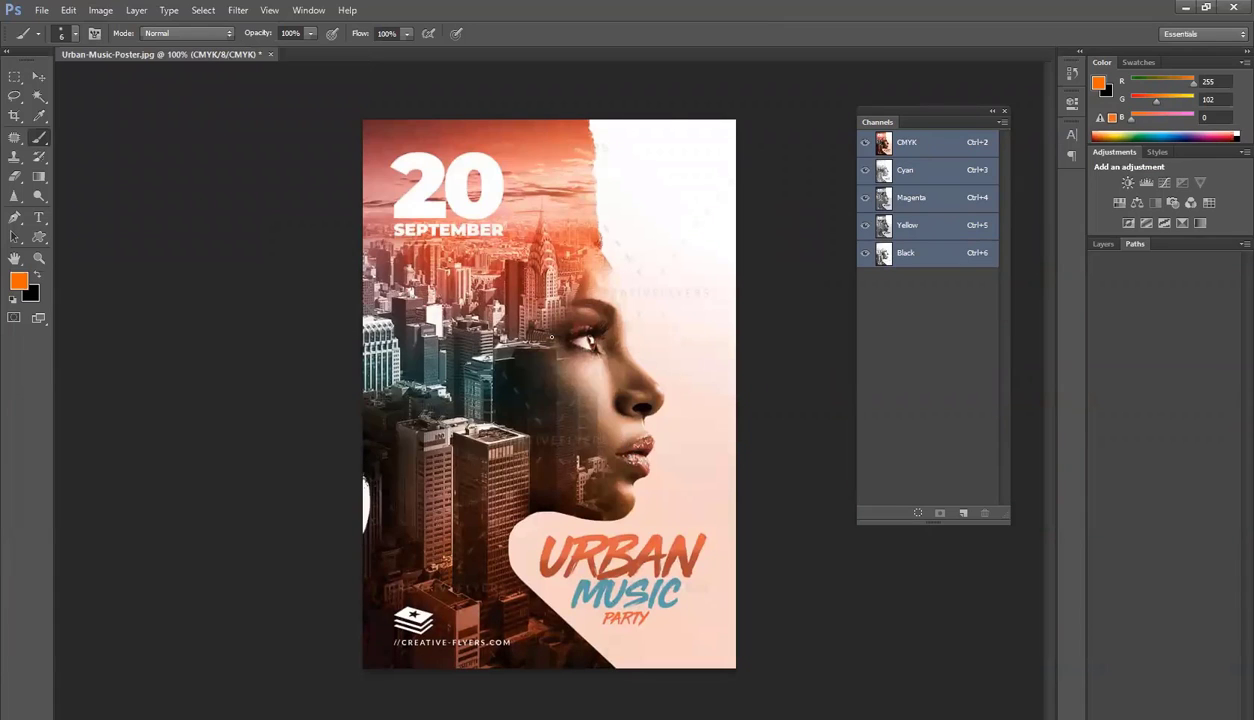
Undo and redo the CMYK conversion repeatedly to compare the poster's colors, ending in RGB Color mode
{"action": "key", "text": "ctrl+z"}
{"action": "key", "text": "ctrl+z"}
{"action": "key", "text": "ctrl+z"}
{"action": "key", "text": "ctrl+z"}
{"action": "key", "text": "ctrl+z"}
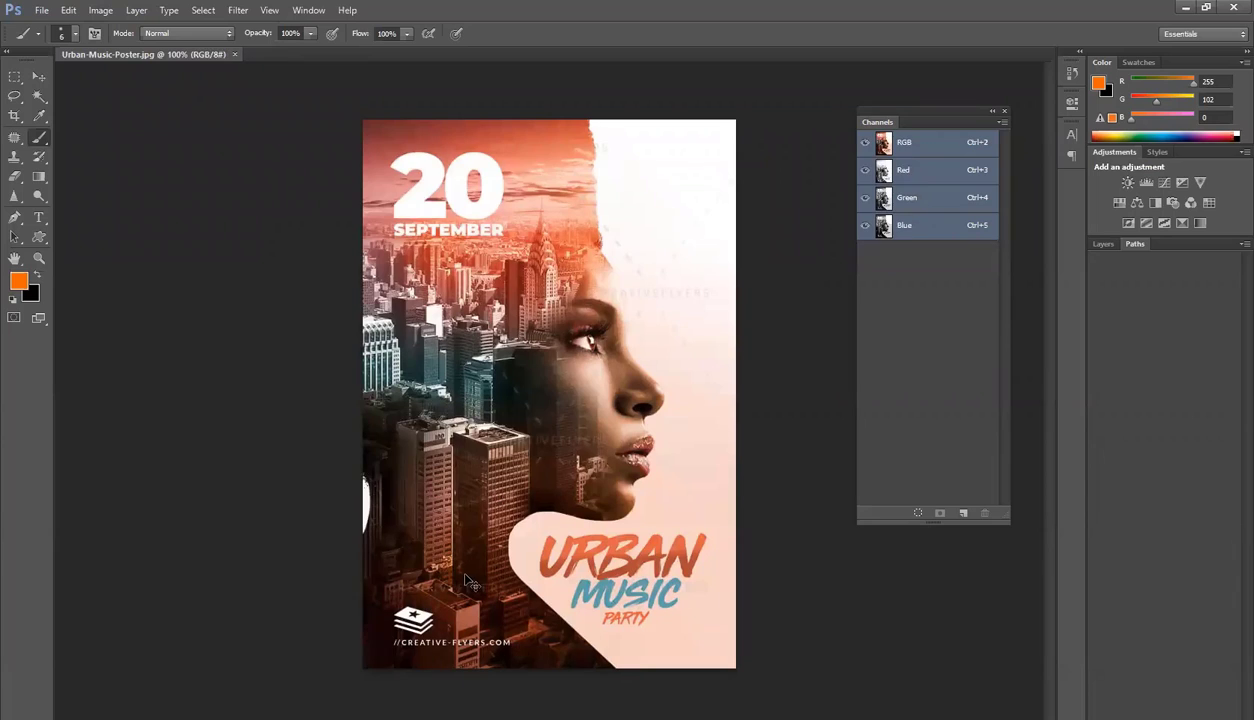
{"action": "key", "text": "ctrl+z"}
{"action": "key", "text": "ctrl+z"}
{"action": "key", "text": "ctrl+z"}
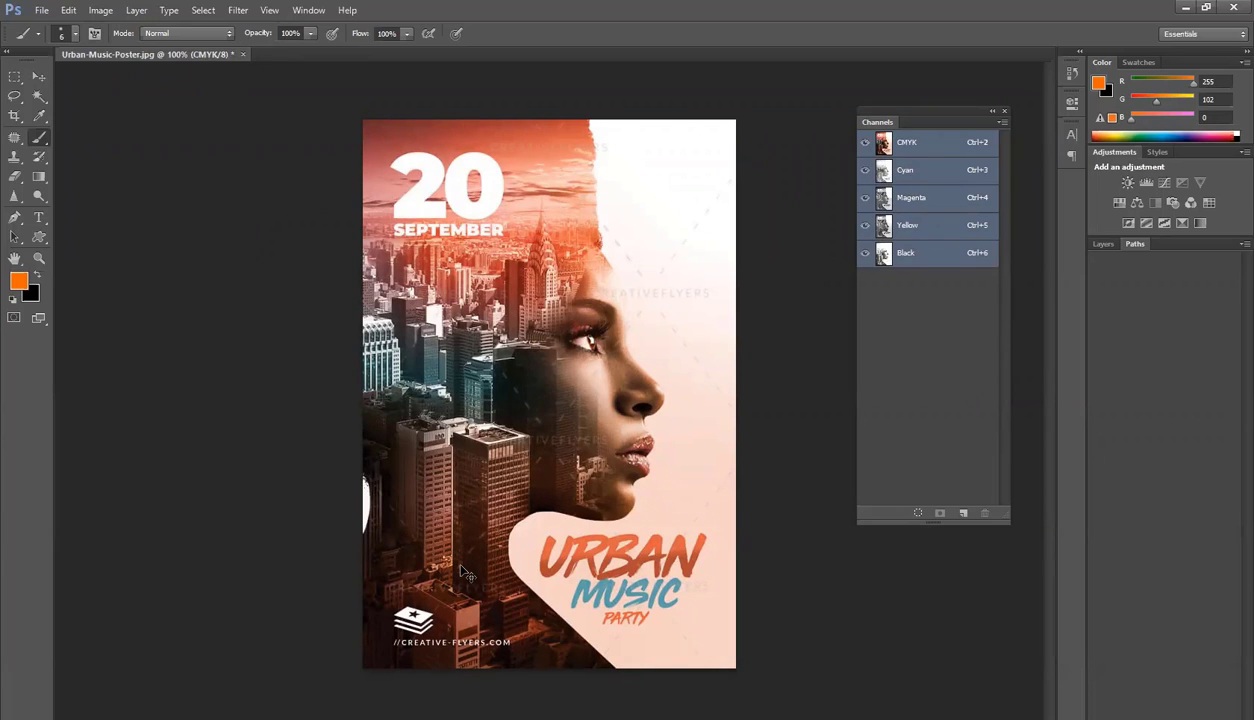
{"action": "key", "text": "ctrl+z"}
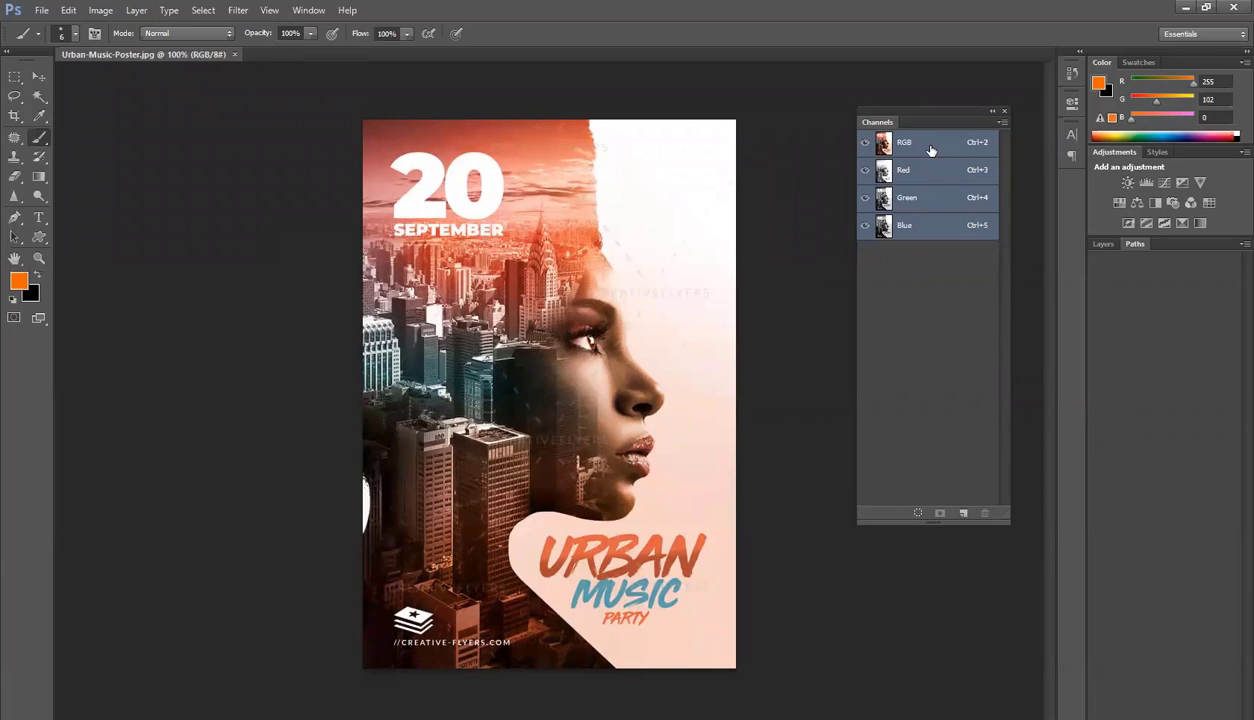
Apply Levels to the poster's RGB channel with midtone input 0.43 and white input 185
{"action": "key", "text": "ctrl+l"}
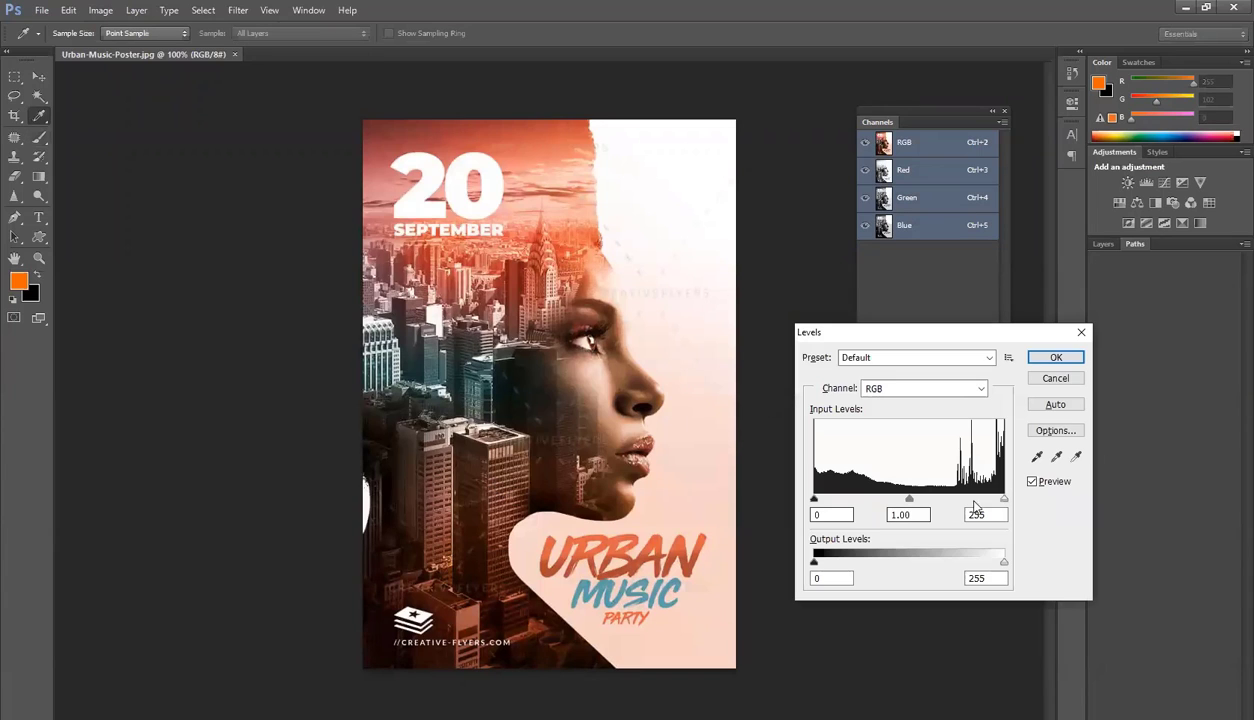
{"action": "left_click_drag", "start_coordinate": [1006, 505], "coordinate": [912, 498]}
{"action": "left_click", "coordinate": [1032, 353]}
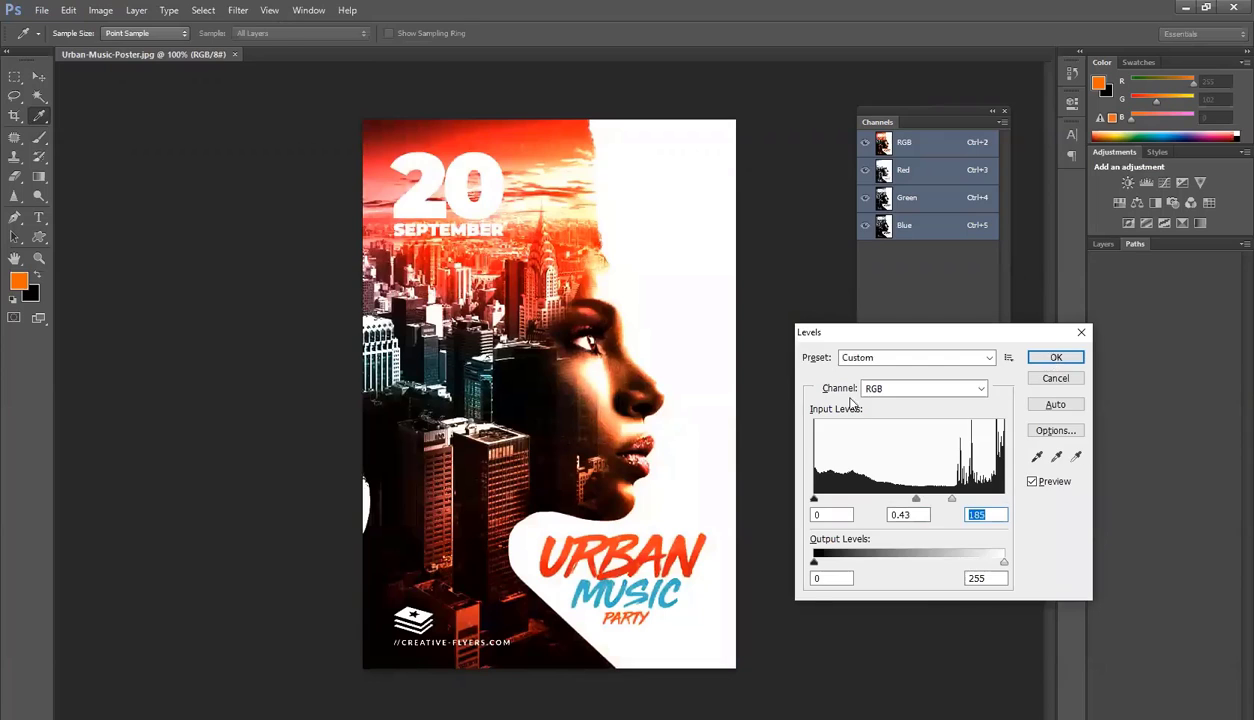
Raise the poster's saturation to +35 with a Hue/Saturation adjustment
{"action": "key", "text": "b"}
{"action": "key", "text": "ctrl+u"}
{"action": "left_click_drag", "start_coordinate": [1007, 461], "coordinate": [1033, 462]}
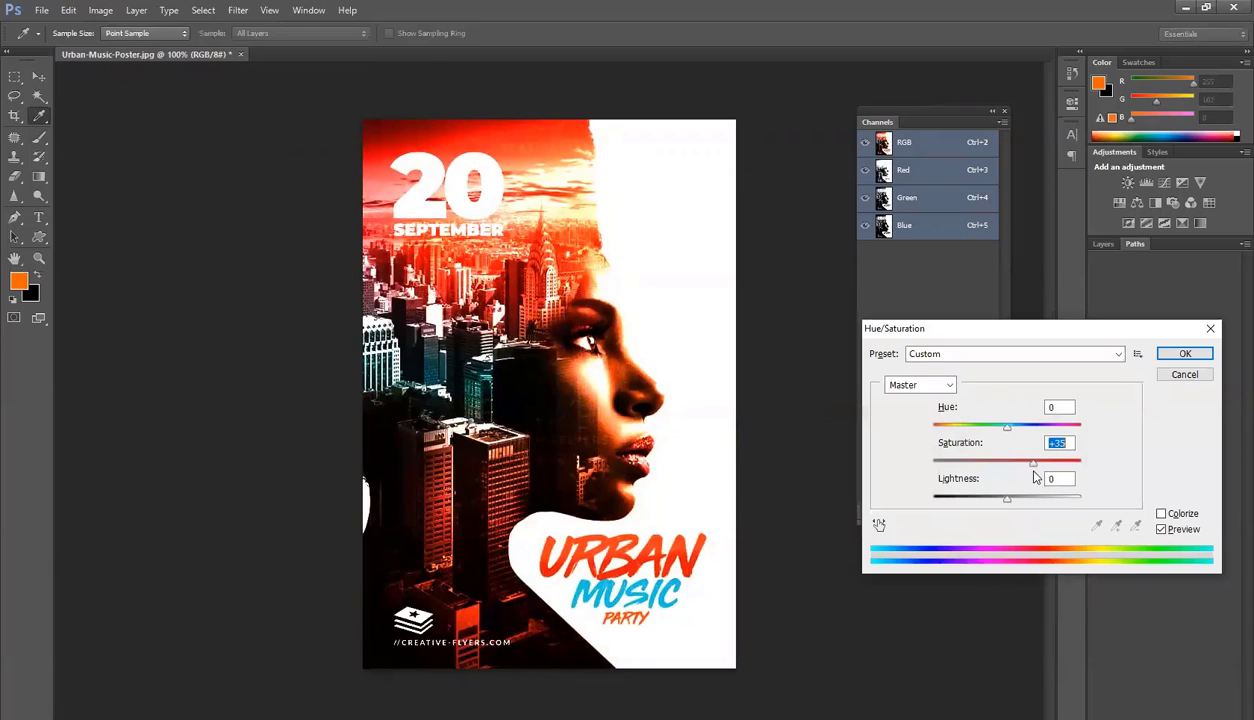
{"action": "left_click", "coordinate": [1181, 358]}
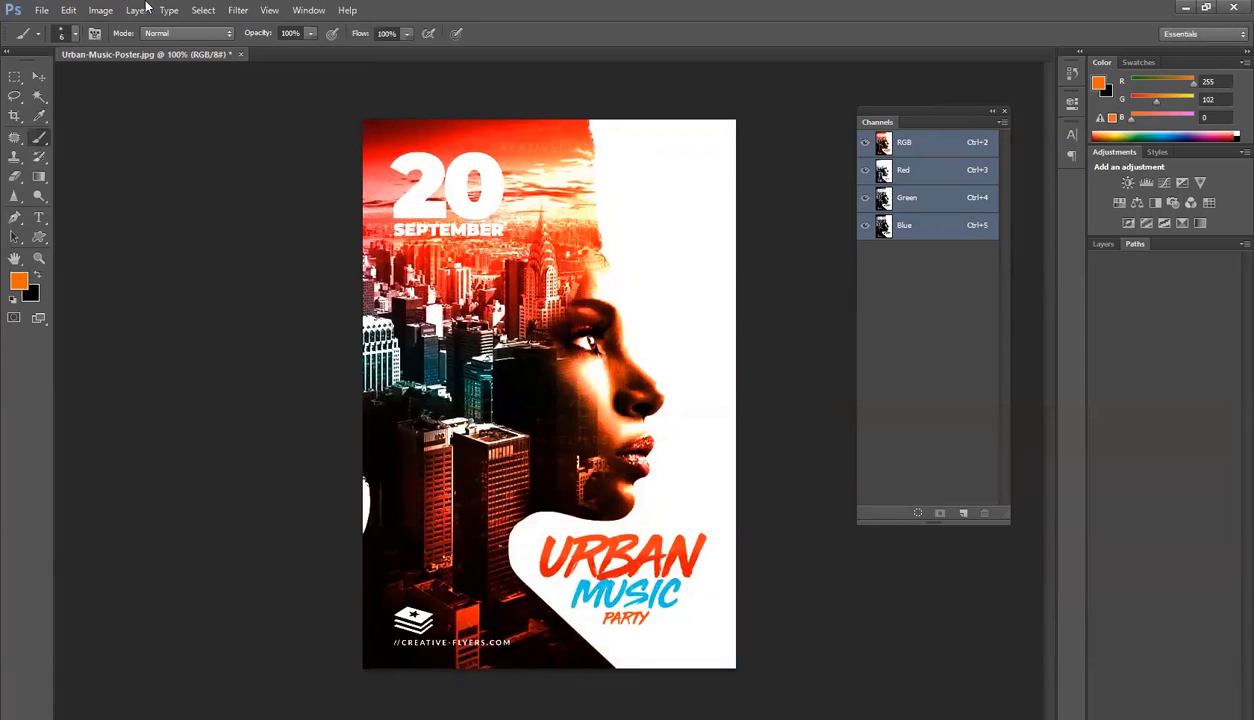
Convert the adjusted, more saturated poster to CMYK Color mode using the U.S. Web Coated (SWOP) v2 profile
{"action": "left_click", "coordinate": [100, 10]}
{"action": "mouse_move", "coordinate": [112, 27]}
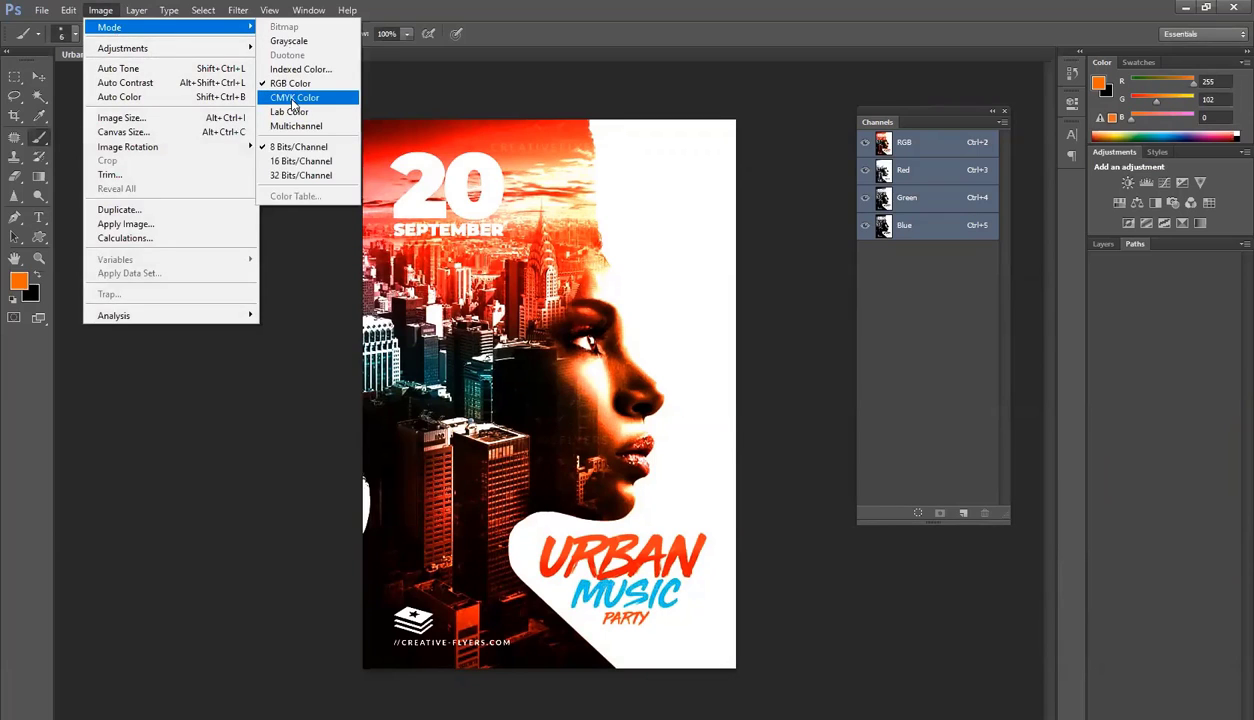
{"action": "left_click", "coordinate": [294, 101]}
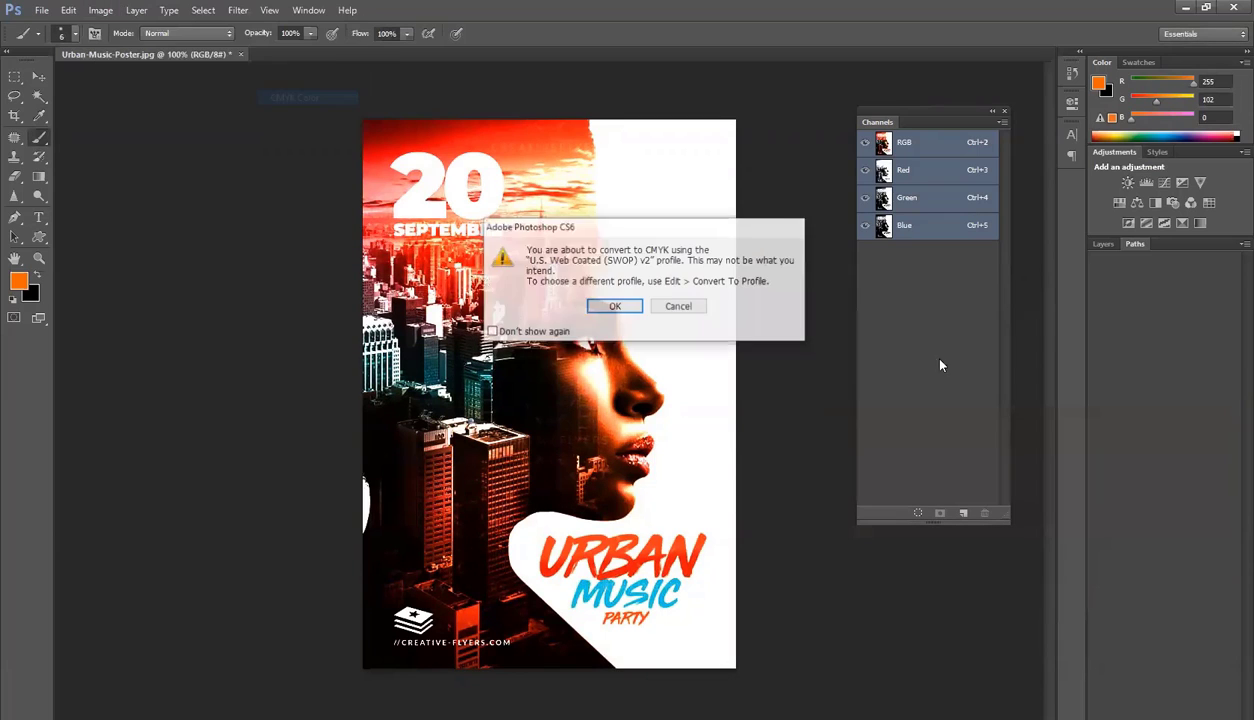
{"action": "left_click", "coordinate": [612, 305]}
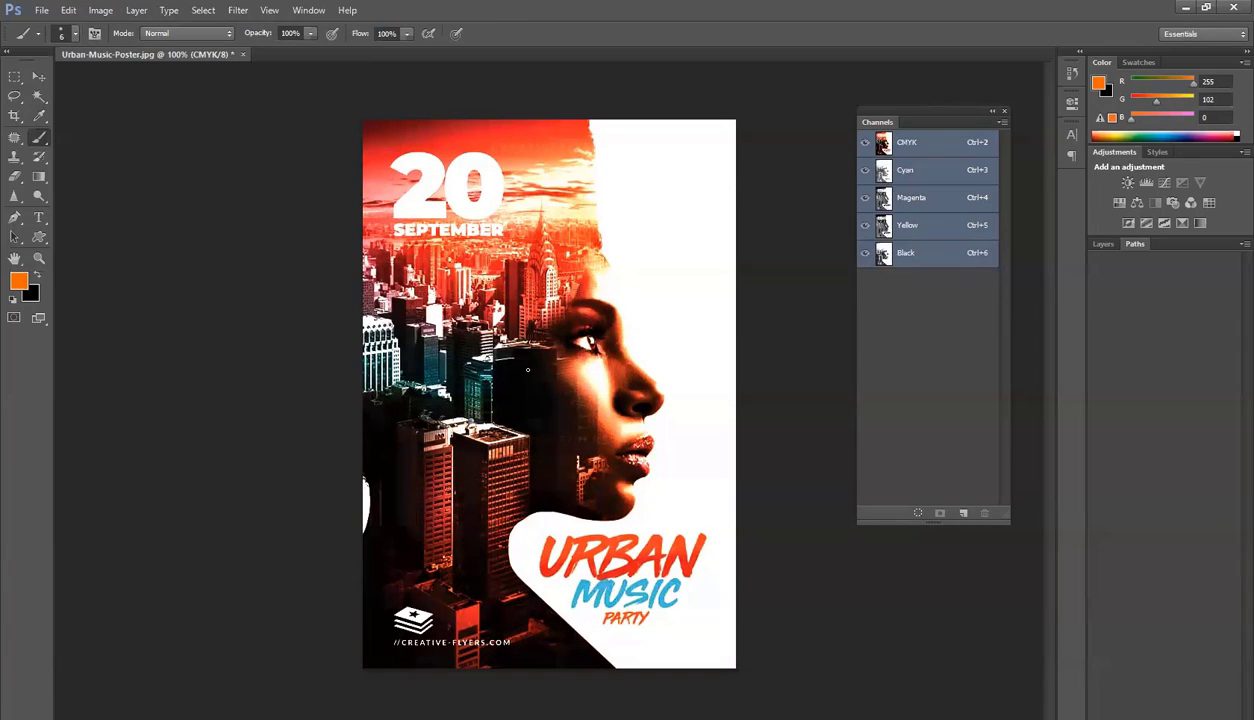
Set the CMYK poster's bit depth to 16 Bits/Channel
{"action": "left_click", "coordinate": [100, 10]}
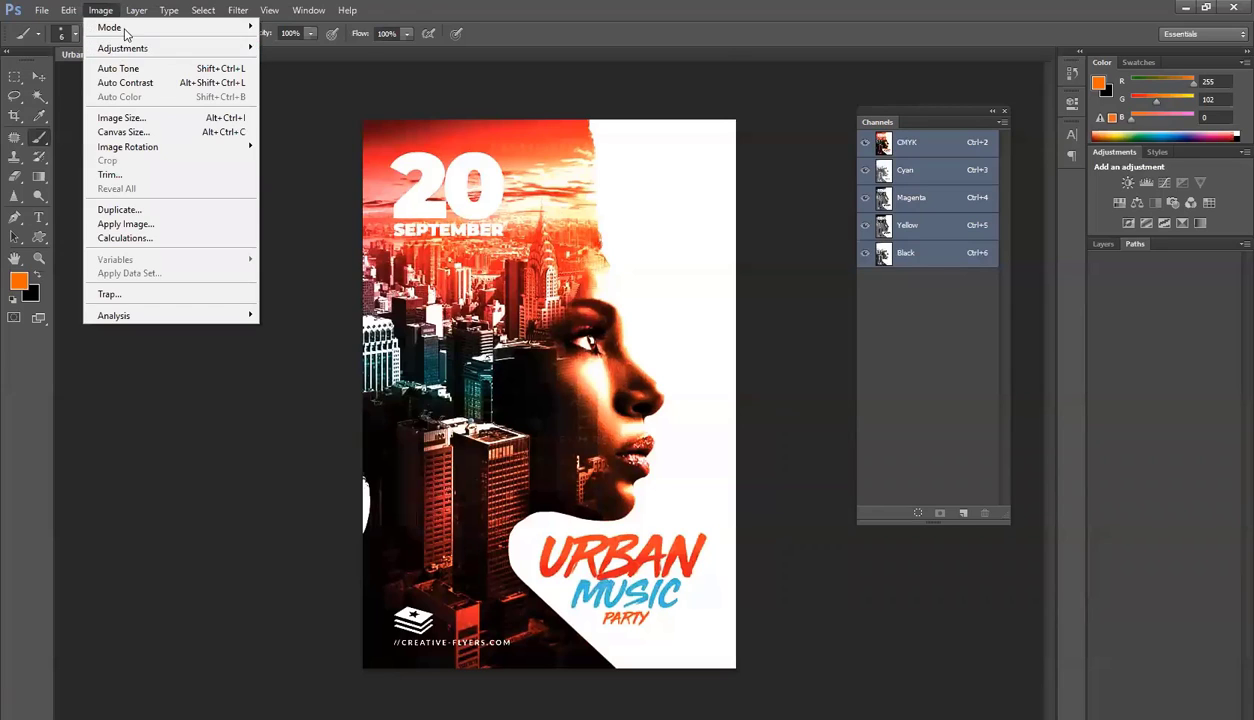
{"action": "mouse_move", "coordinate": [110, 27]}
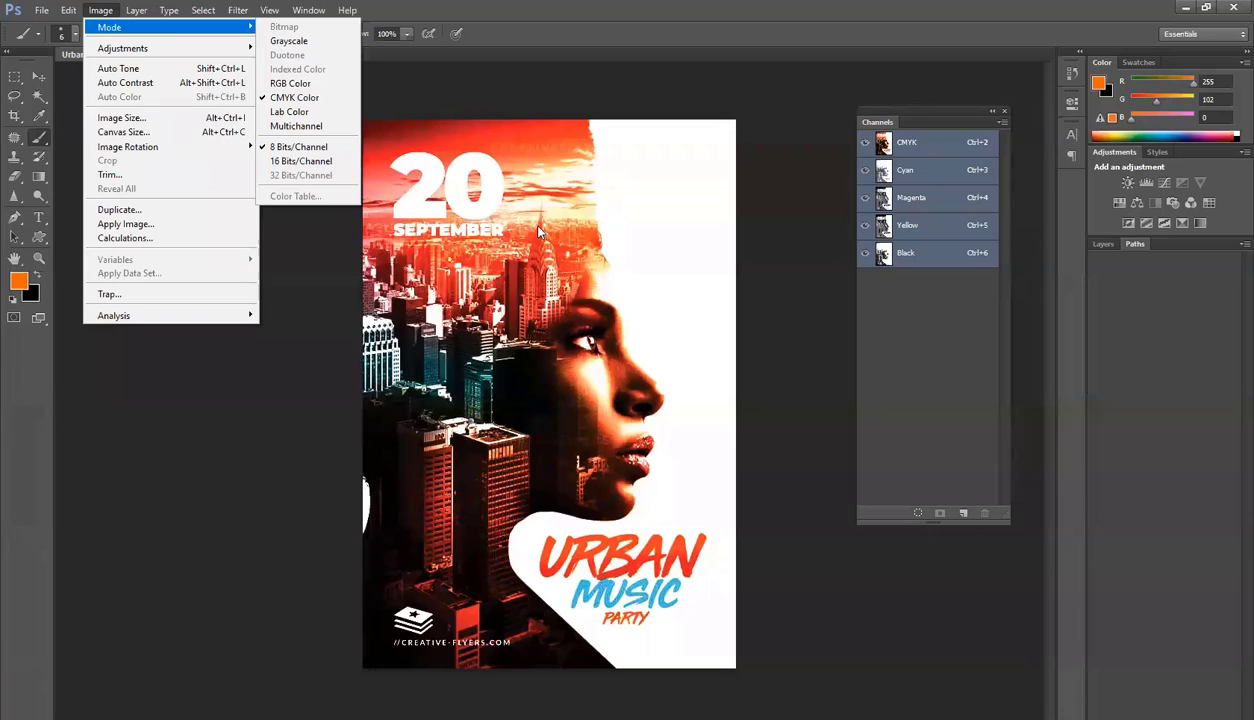
{"action": "left_click", "coordinate": [296, 162]}
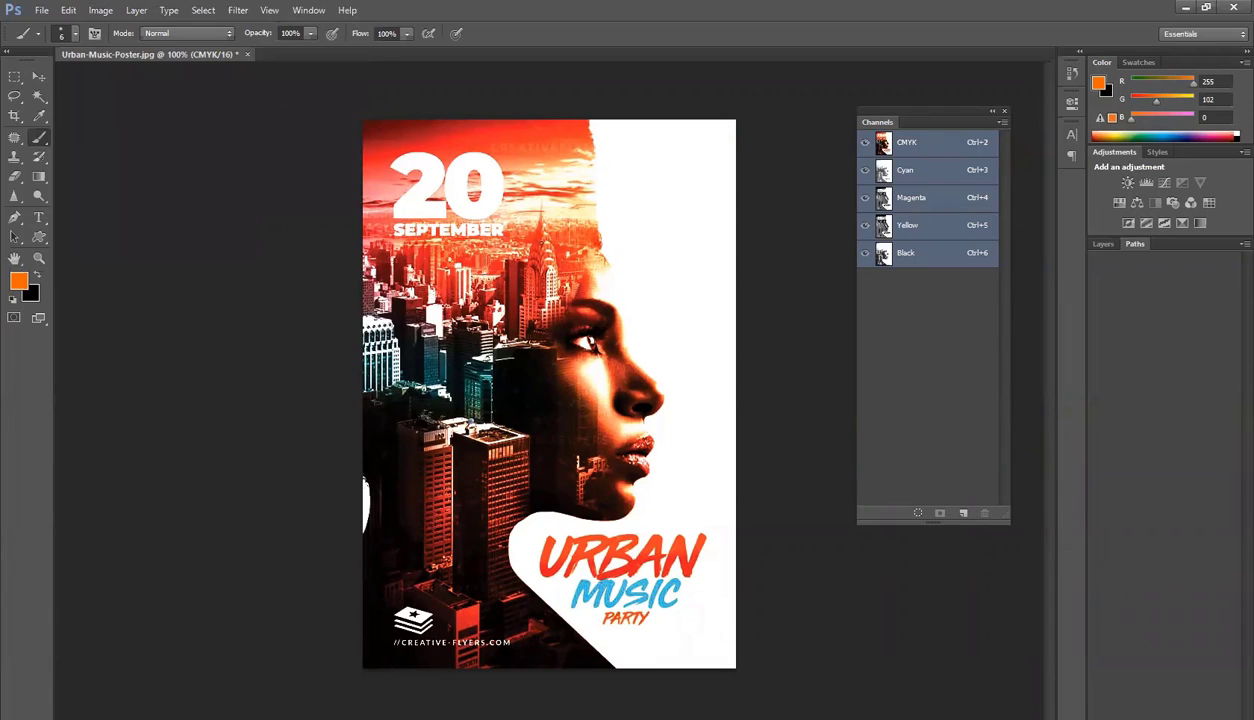
Examine the pixels of the poster's red sky up close and return to the full poster view
{"action": "scroll", "coordinate": [545, 144], "scroll_direction": "up", "scroll_amount": 3}
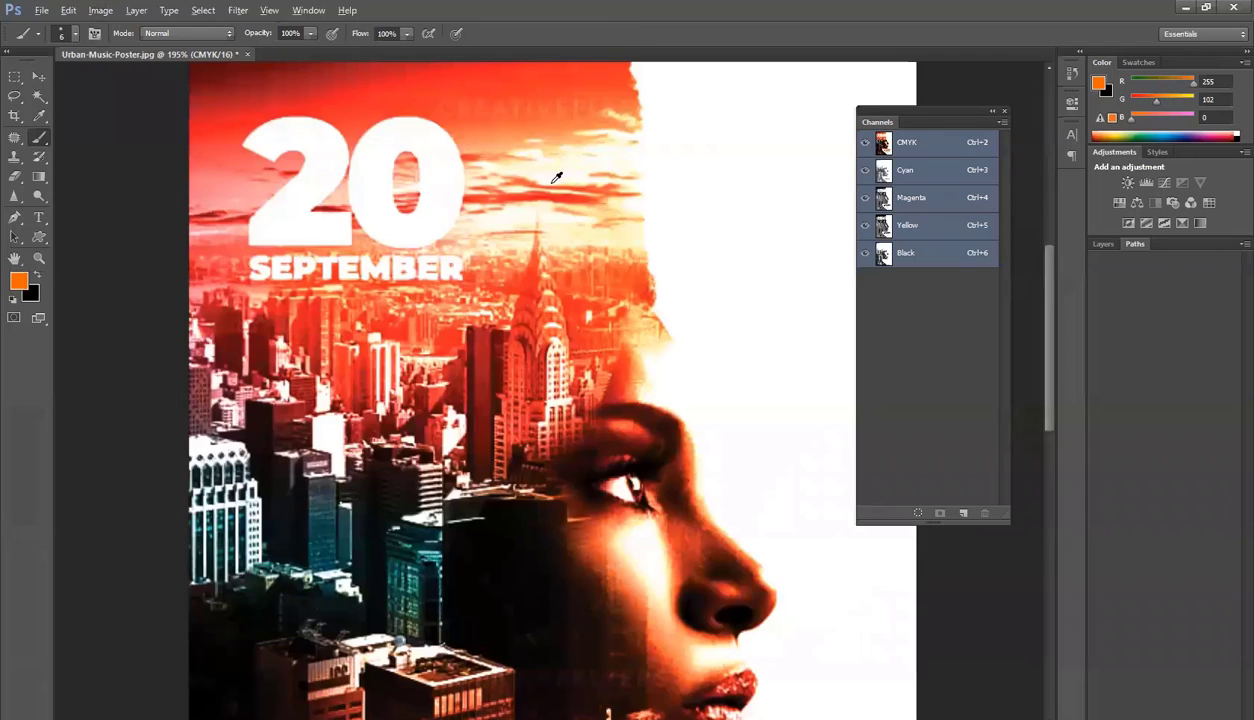
{"action": "scroll", "coordinate": [548, 176], "scroll_direction": "up", "scroll_amount": 10}
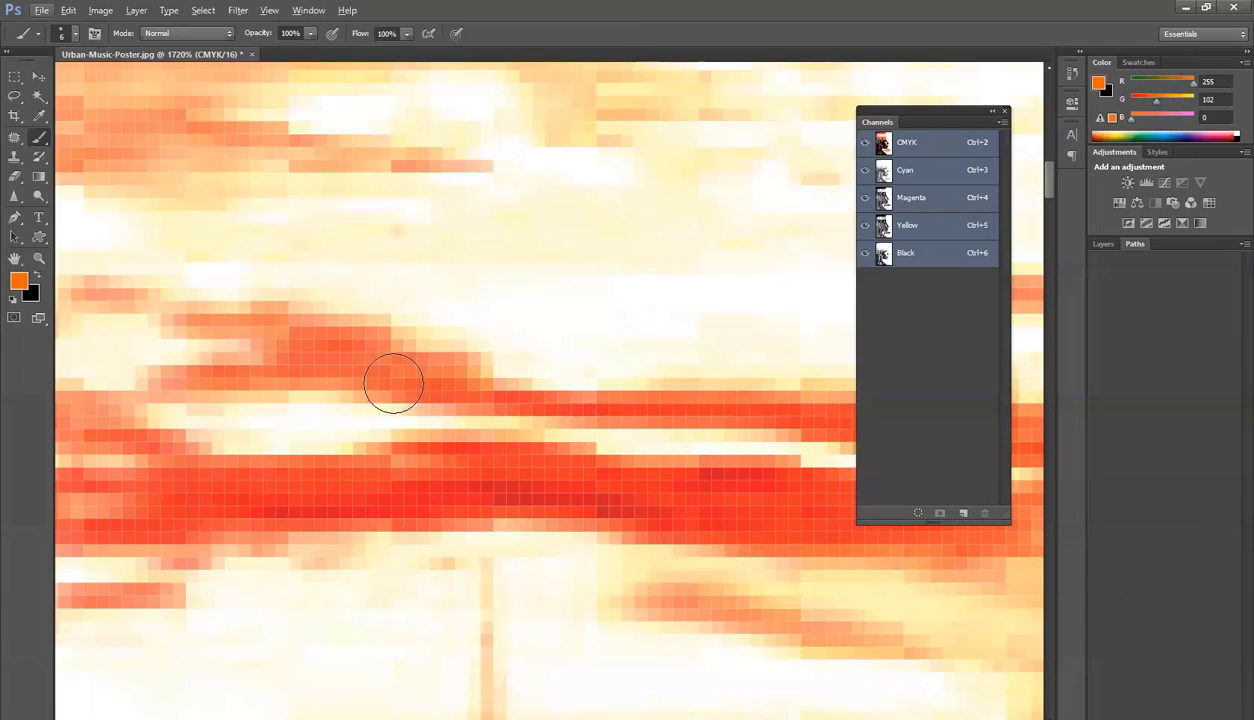
{"action": "key", "text": "alt"}
{"action": "scroll", "coordinate": [546, 345], "scroll_direction": "down", "scroll_amount": 3}
{"action": "scroll", "coordinate": [546, 345], "scroll_direction": "down", "scroll_amount": 3}
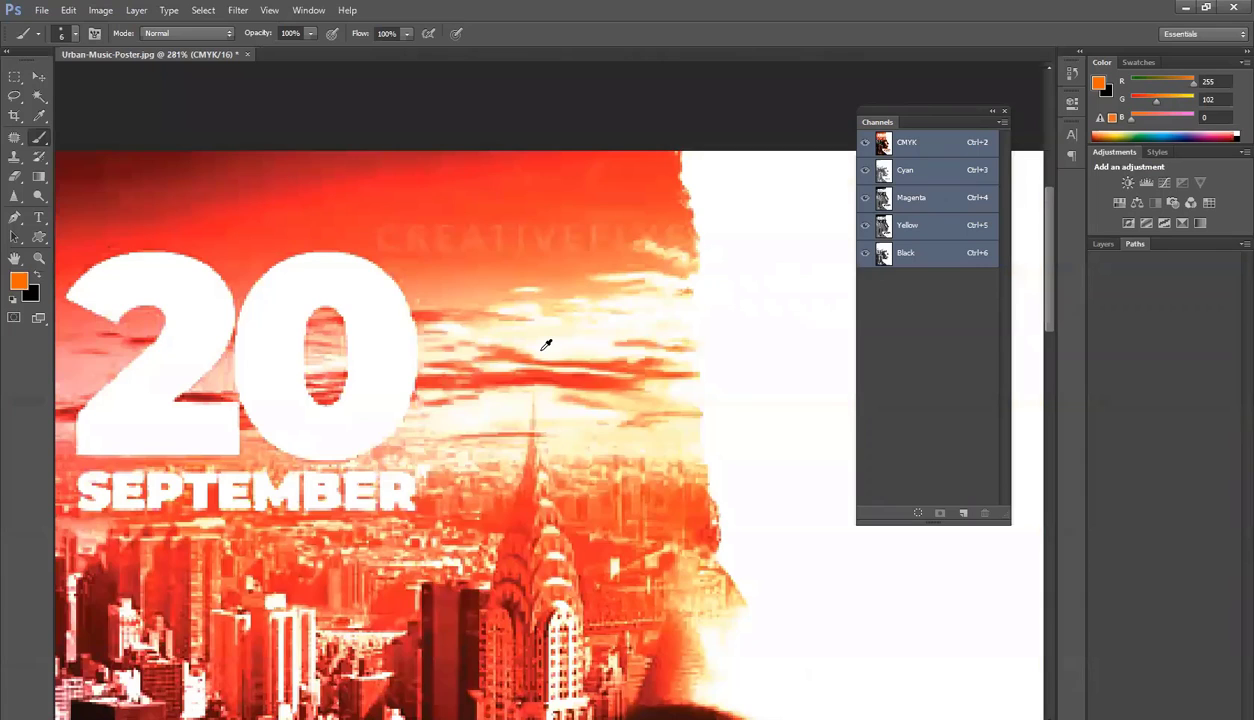
{"action": "scroll", "coordinate": [546, 345], "scroll_direction": "down", "scroll_amount": 2}
{"action": "scroll", "coordinate": [560, 360], "scroll_direction": "up", "scroll_amount": 1}
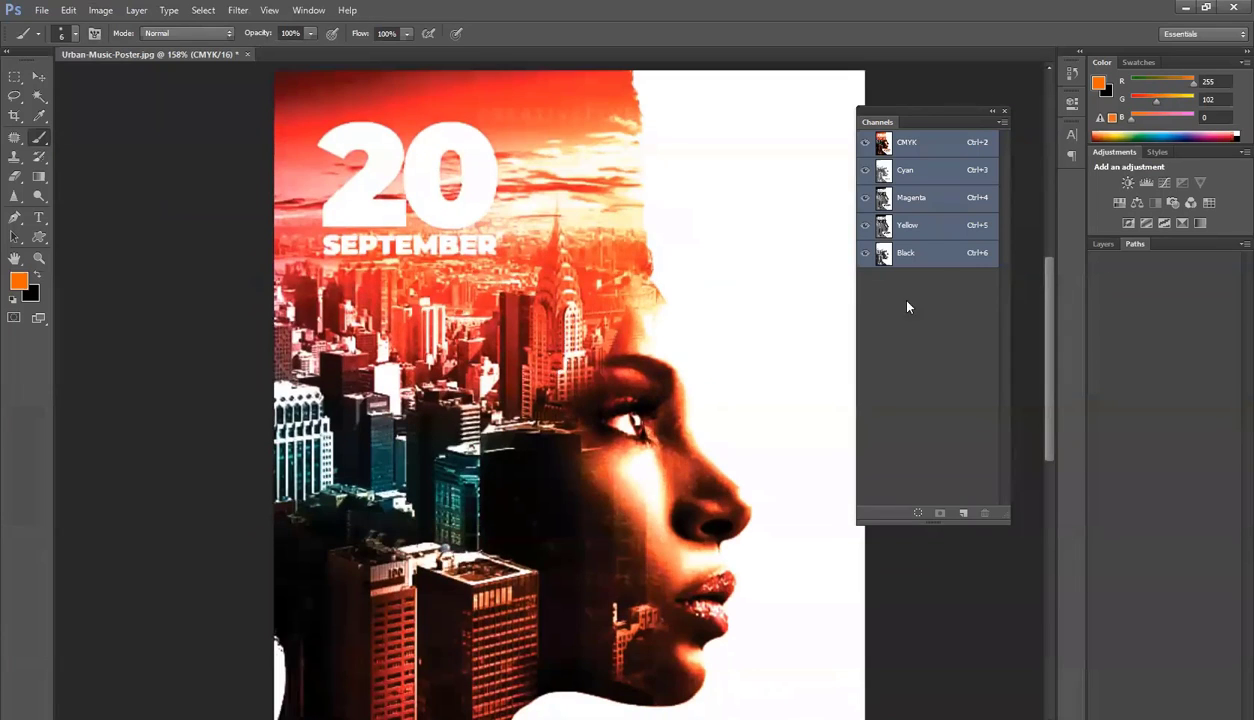
{"action": "scroll", "coordinate": [910, 300], "scroll_direction": "down", "scroll_amount": 3}
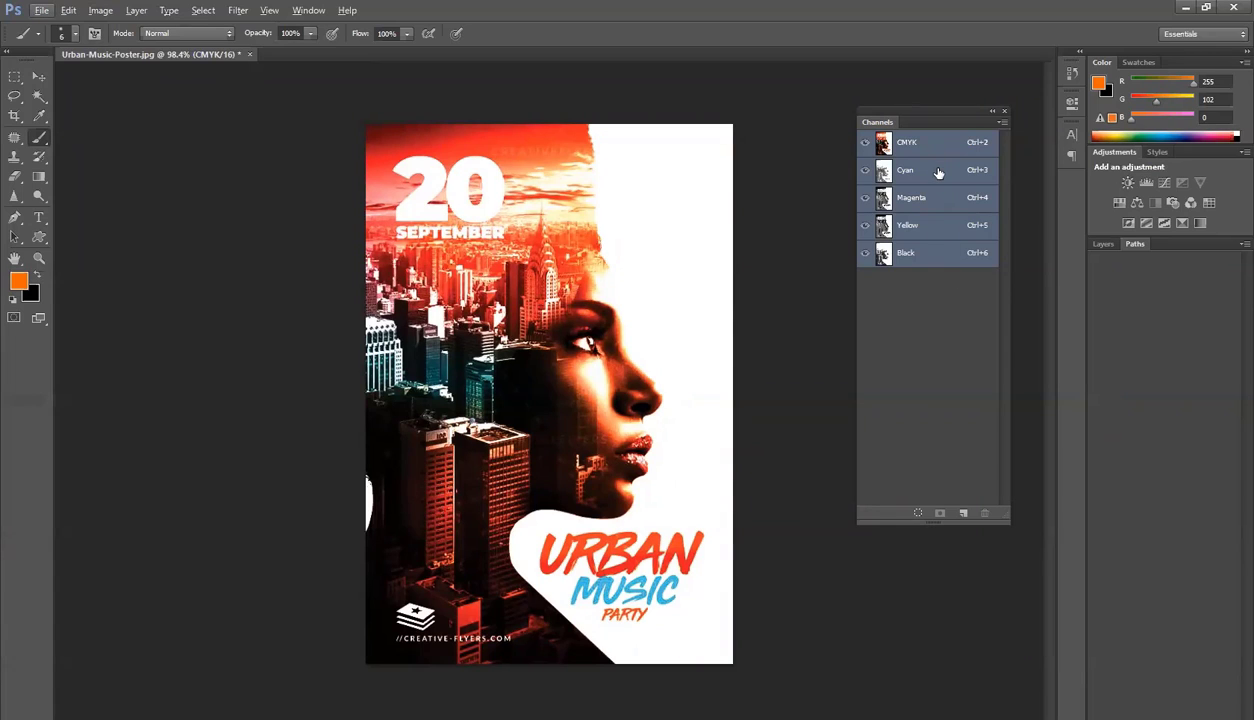
Add a new alpha channel to the poster and delete it
{"action": "left_click", "coordinate": [963, 513]}
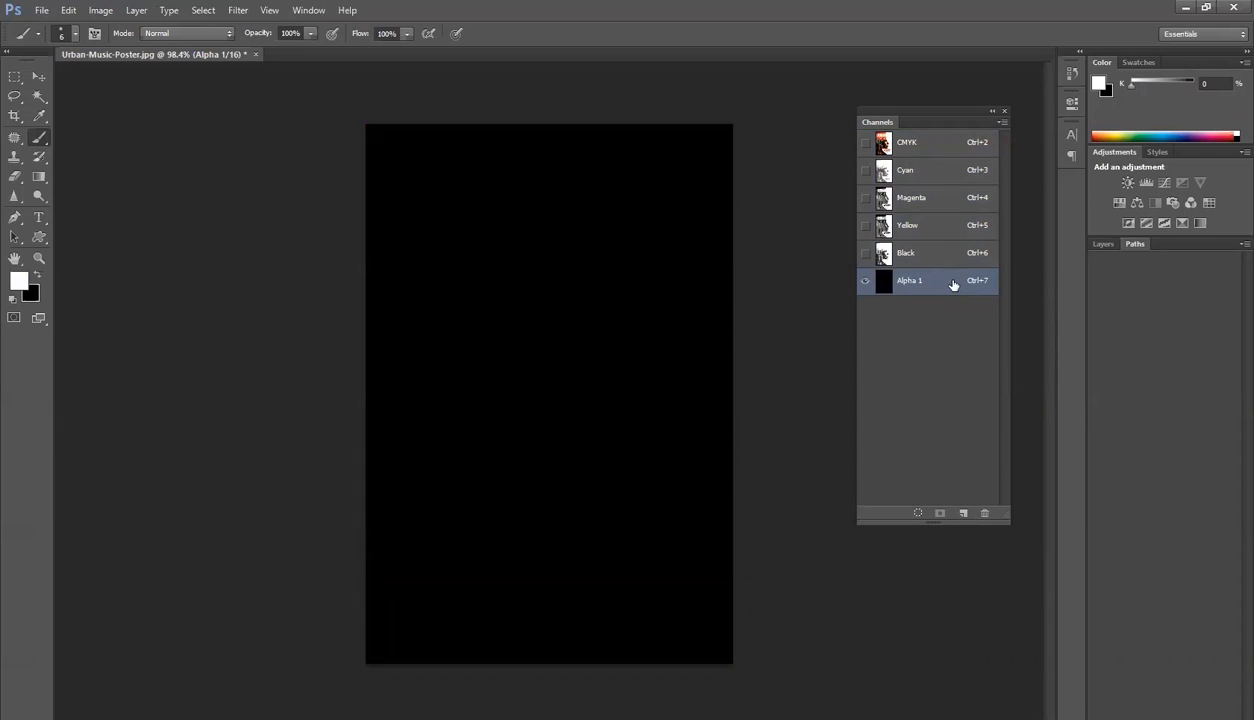
{"action": "left_click_drag", "start_coordinate": [930, 288], "coordinate": [984, 511]}
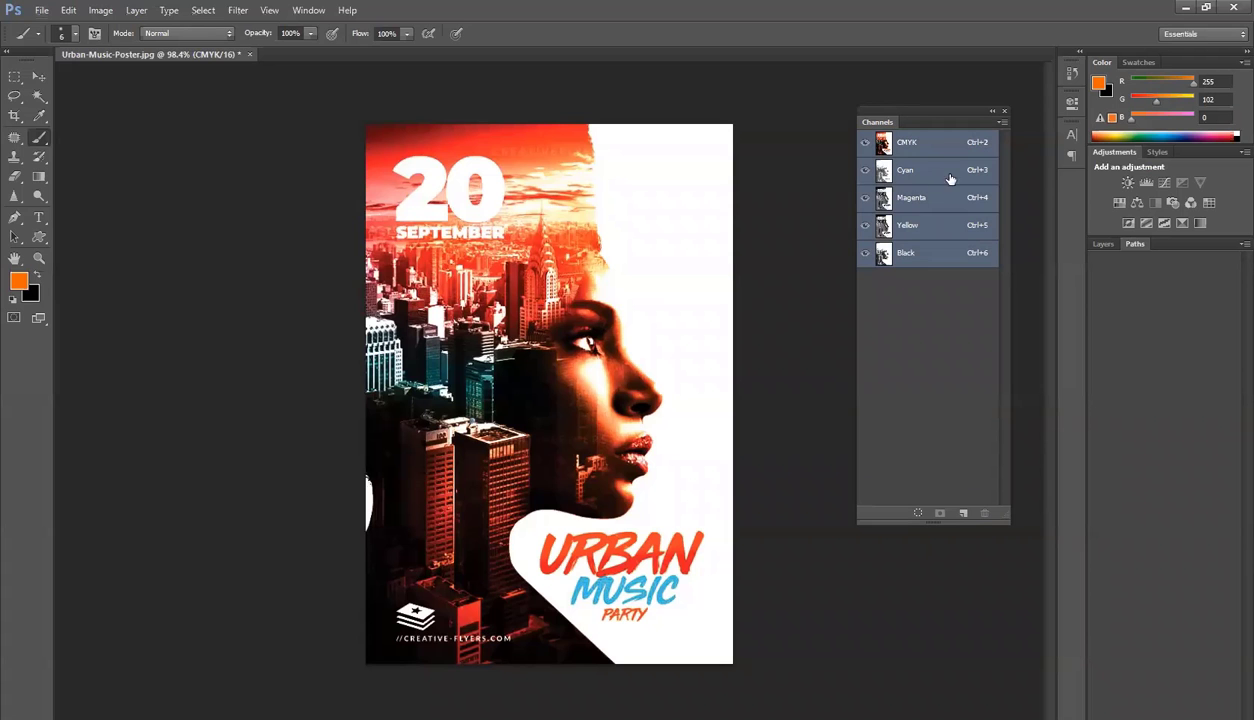
{"action": "left_click", "coordinate": [100, 10]}
{"action": "mouse_move", "coordinate": [110, 27]}
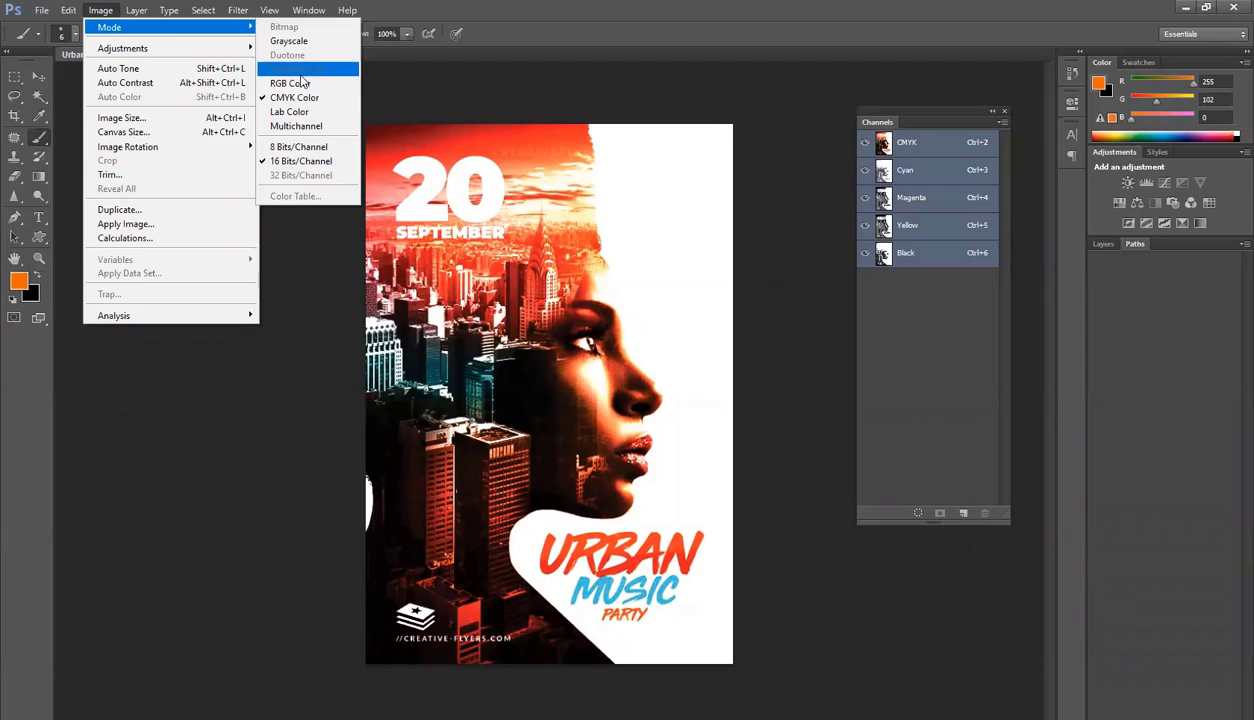
{"action": "left_click", "coordinate": [548, 224]}
Close Urban-Music-Poster.jpg without saving the changes
{"action": "key", "text": "ctrl+w"}
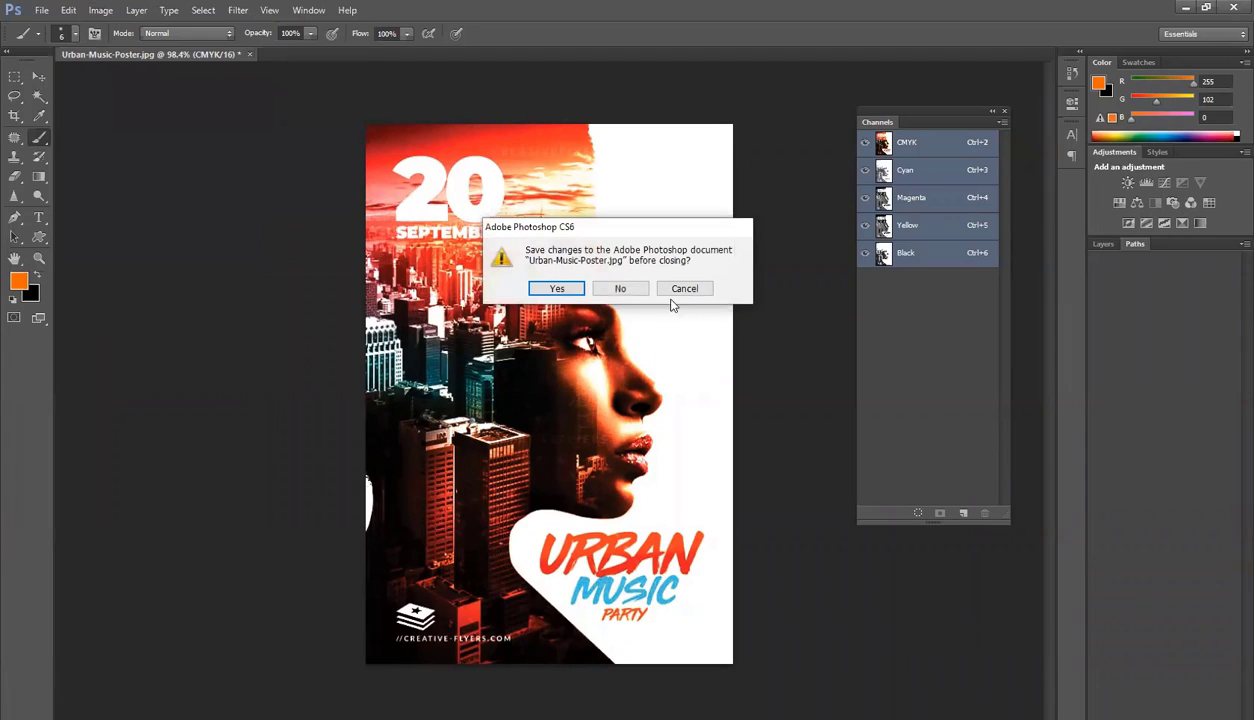
{"action": "left_click", "coordinate": [601, 288]}
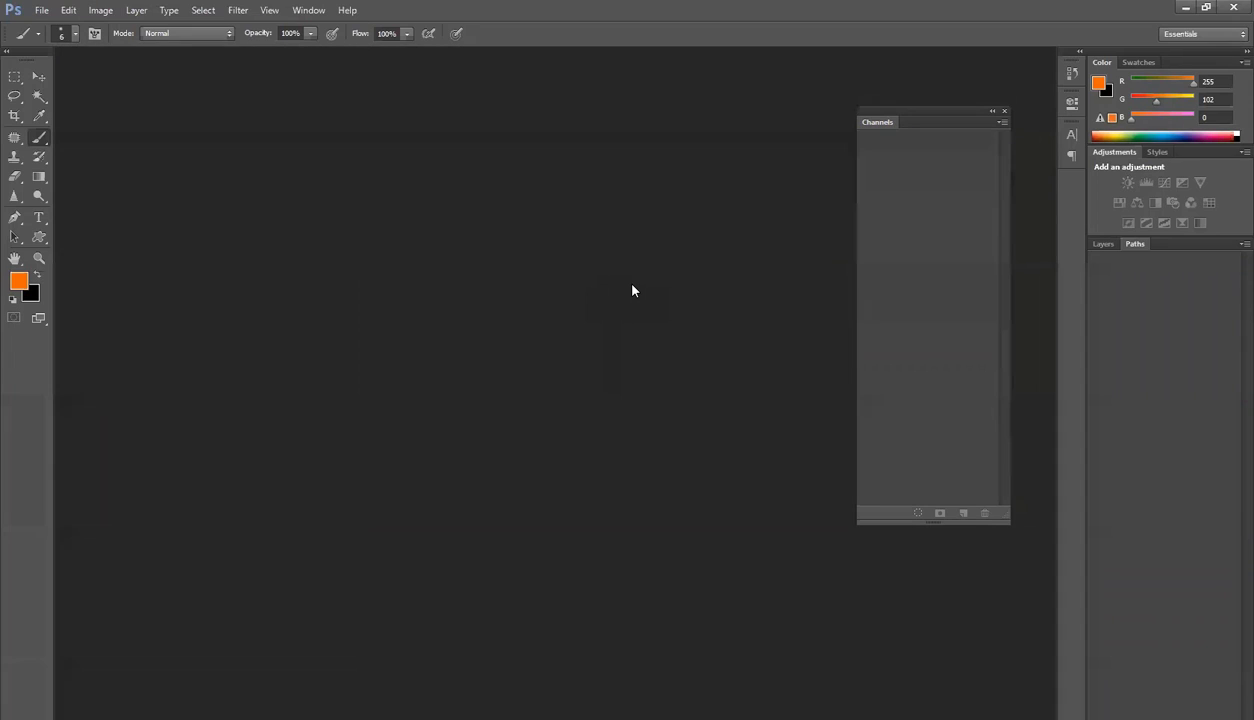
Create a new 800 by 800 pixel RGB document and fill it with the black background color
{"action": "key", "text": "ctrl+n"}
{"action": "double_click", "coordinate": [585, 264]}
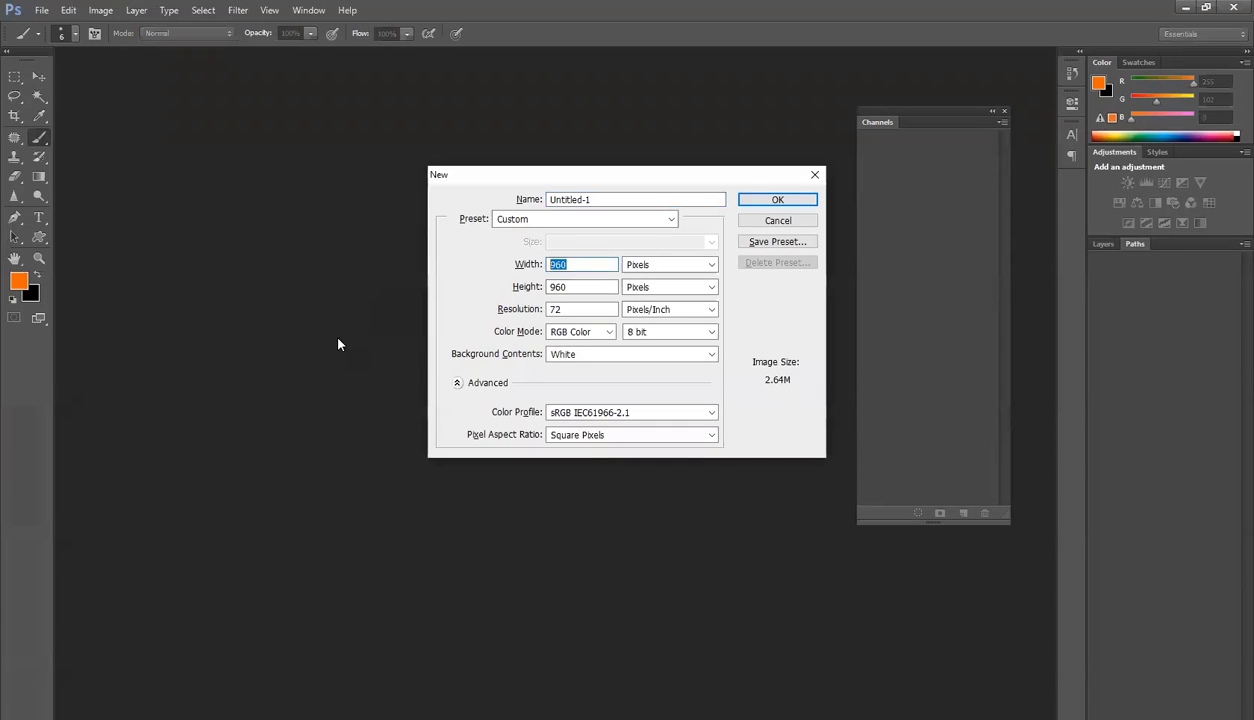
{"action": "type", "text": "8202"}
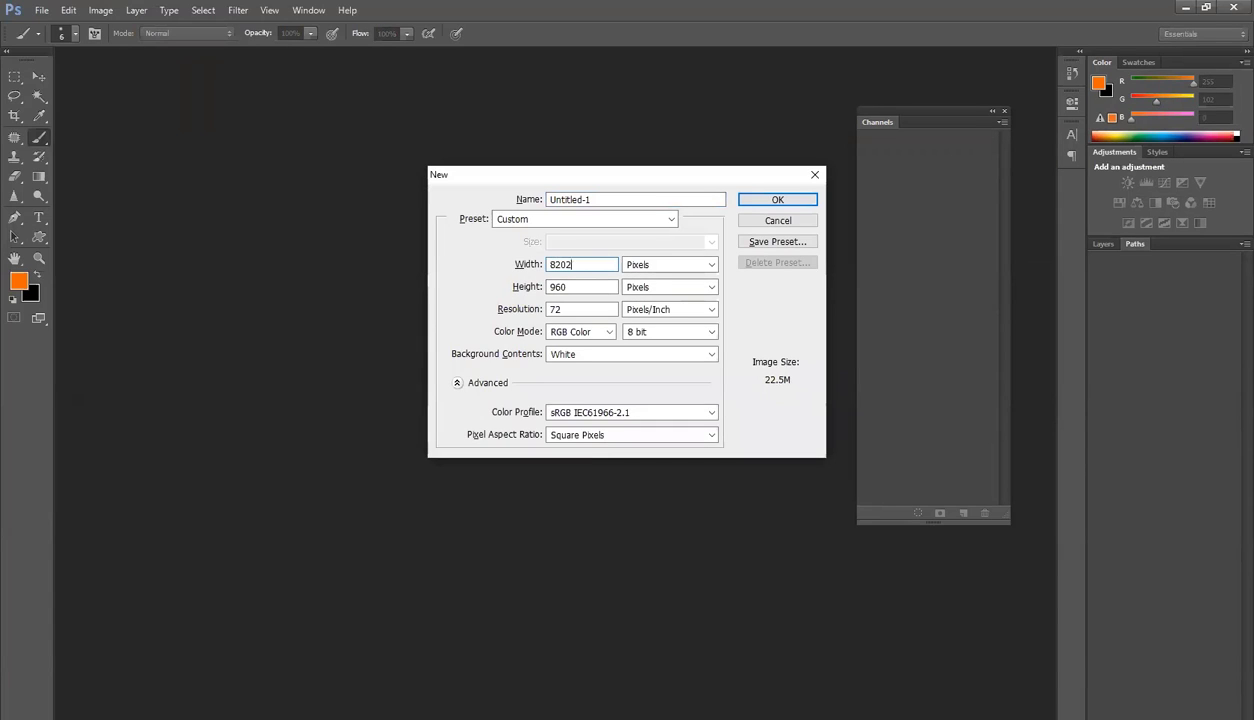
{"action": "key", "text": "BackSpace"}
{"action": "key", "text": "BackSpace"}
{"action": "key", "text": "BackSpace"}
{"action": "type", "text": "00"}
{"action": "key", "text": "Tab"}
{"action": "type", "text": "800"}
{"action": "key", "text": "Return"}
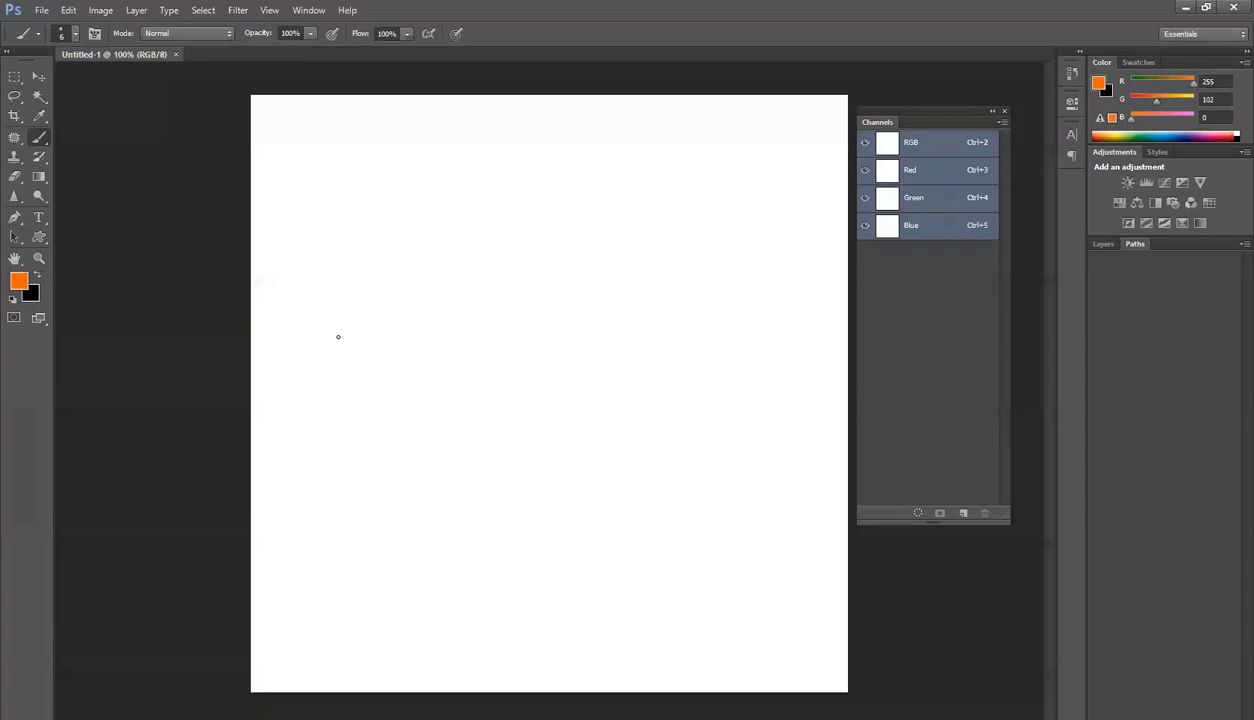
{"action": "key", "text": "ctrl+BackSpace"}
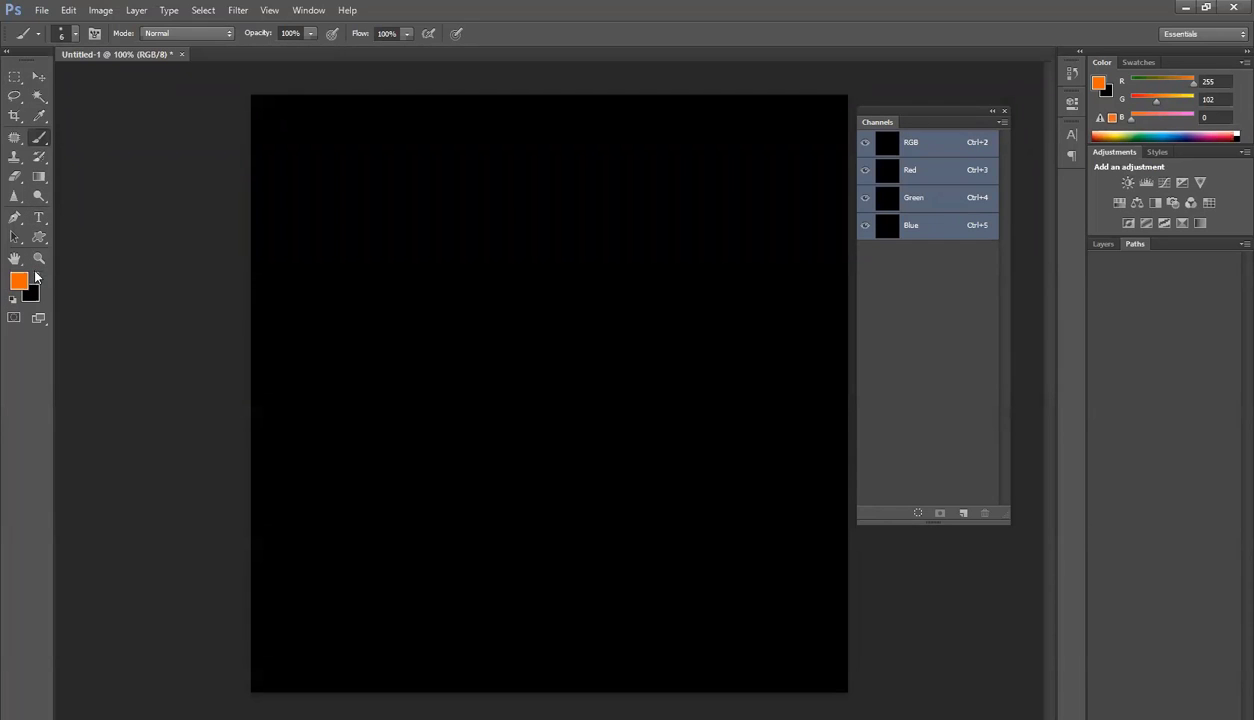
Add the text "creative" in Montserrat to the black canvas and color it white (ffffff)
{"action": "left_click", "coordinate": [37, 275]}
{"action": "left_click", "coordinate": [39, 217]}
{"action": "left_click", "coordinate": [427, 326]}
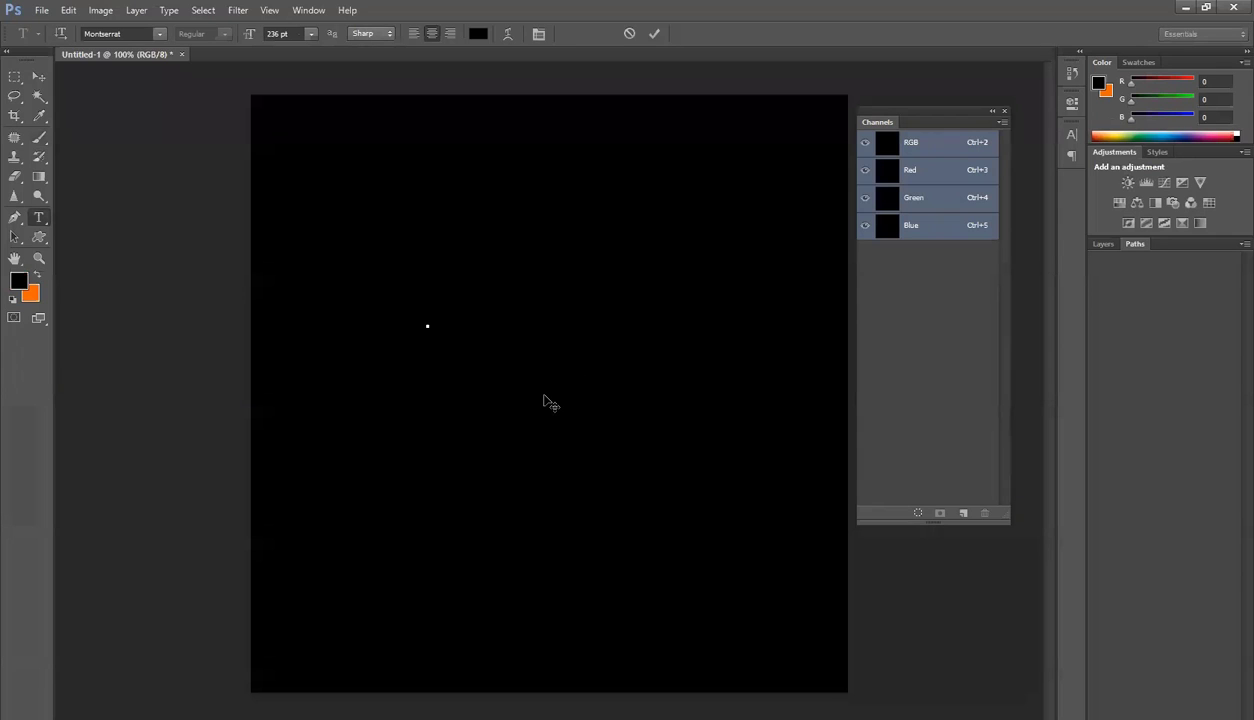
{"action": "type", "text": "TEXTURE"}
{"action": "key", "text": "ctrl+a"}
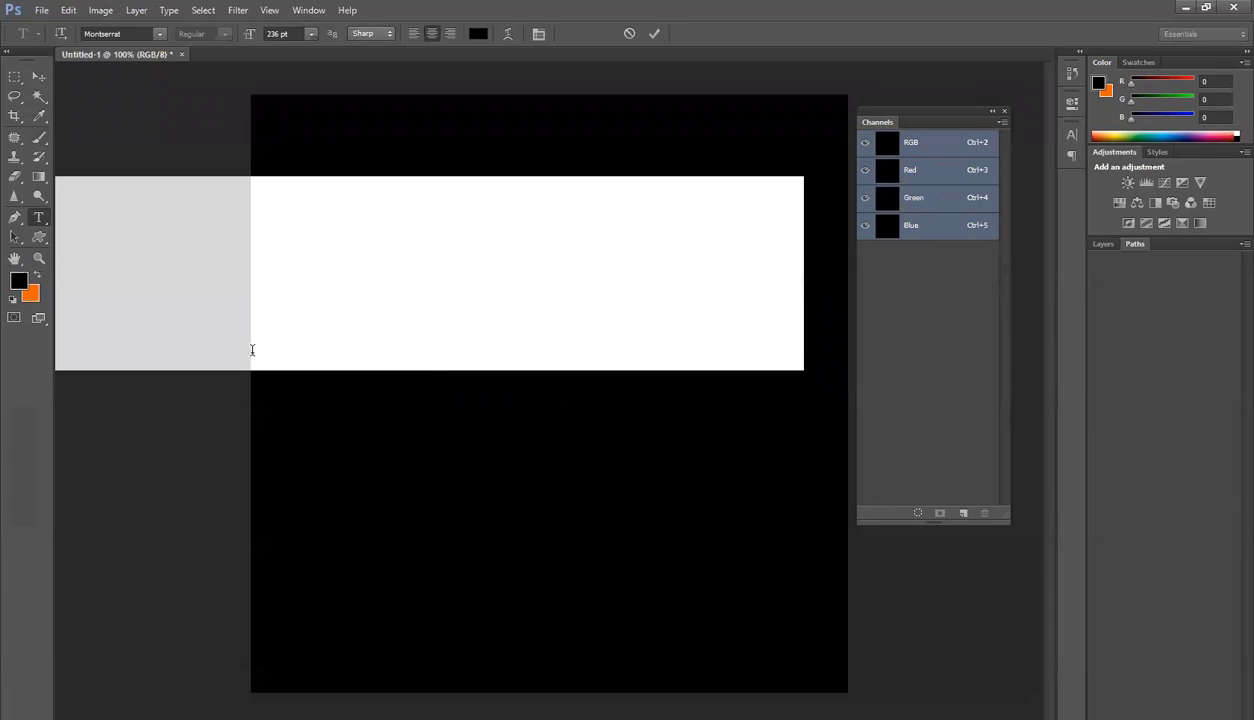
{"action": "left_click", "coordinate": [18, 281]}
{"action": "left_click_drag", "start_coordinate": [622, 168], "coordinate": [553, 80]}
{"action": "left_click", "coordinate": [985, 144]}
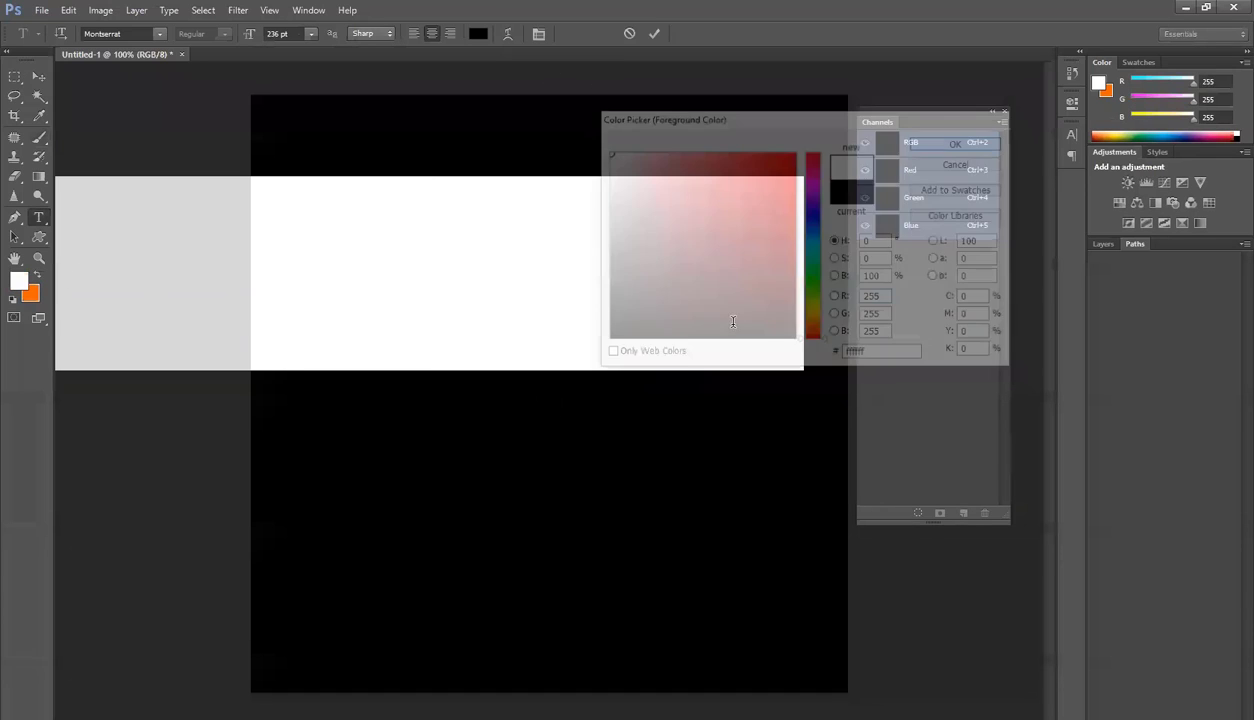
Reduce the size of the "creative" text so it fits the canvas and move it to the center
{"action": "left_click_drag", "start_coordinate": [255, 33], "coordinate": [180, 52]}
{"action": "key", "text": "ctrl+Return"}
{"action": "key", "text": "v"}
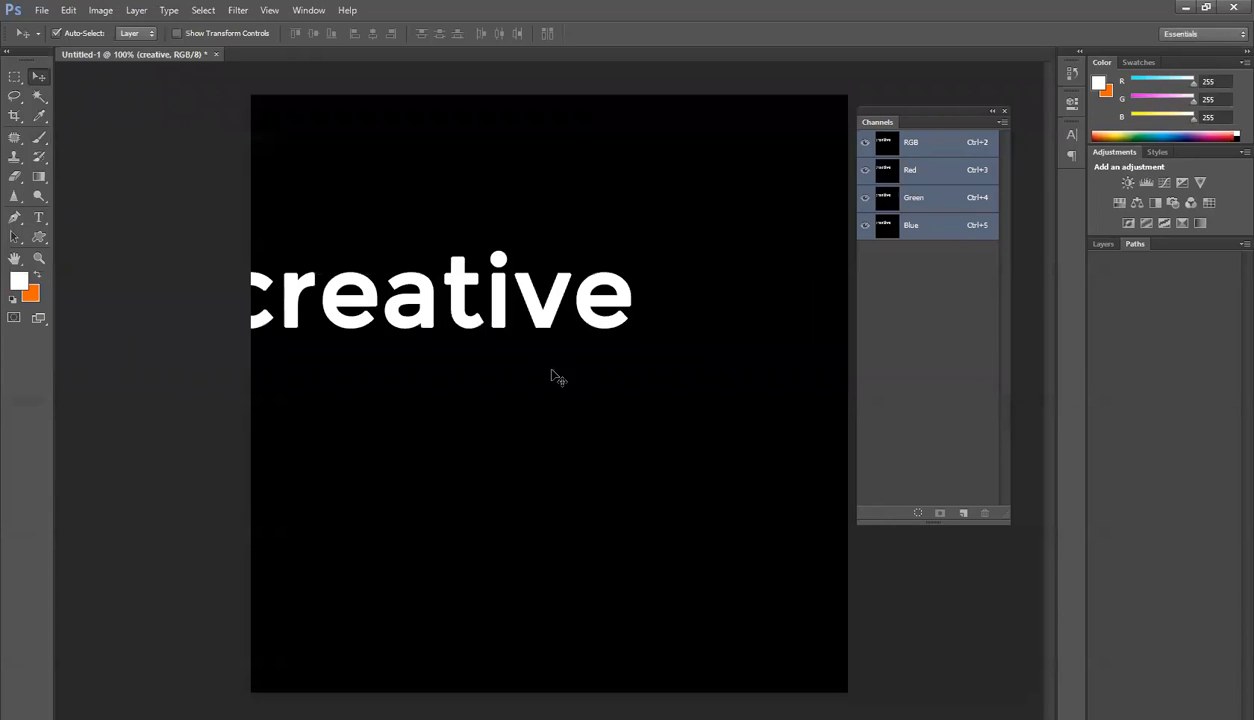
{"action": "left_click_drag", "start_coordinate": [465, 322], "coordinate": [594, 419]}
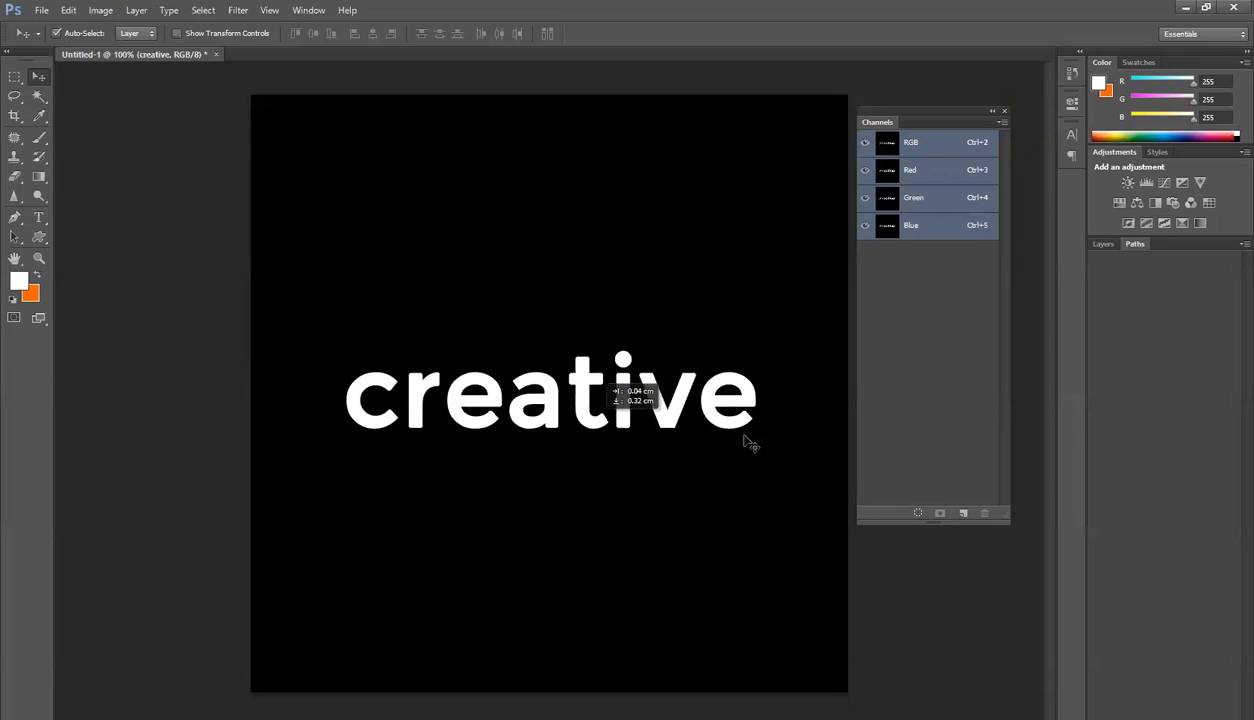
Rasterize the "creative" type layer and nudge it slightly near the center of the canvas
{"action": "left_click", "coordinate": [1101, 245]}
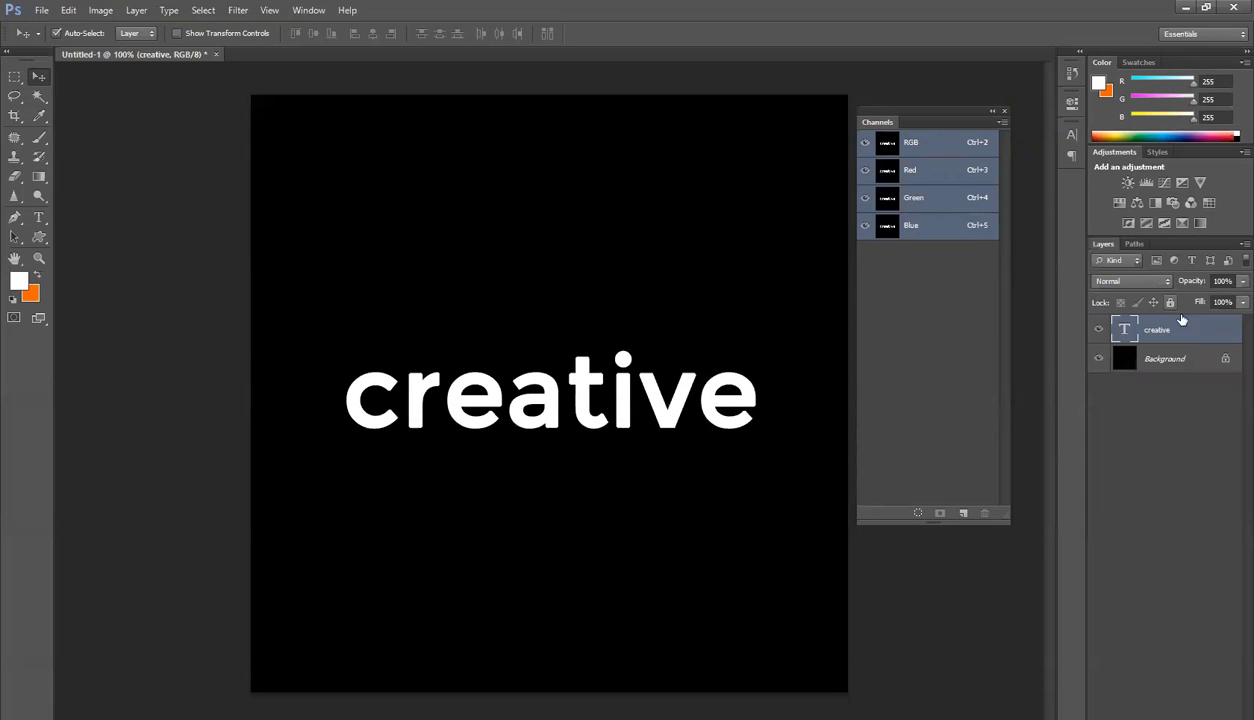
{"action": "right_click", "coordinate": [1160, 322]}
{"action": "left_click", "coordinate": [1055, 335]}
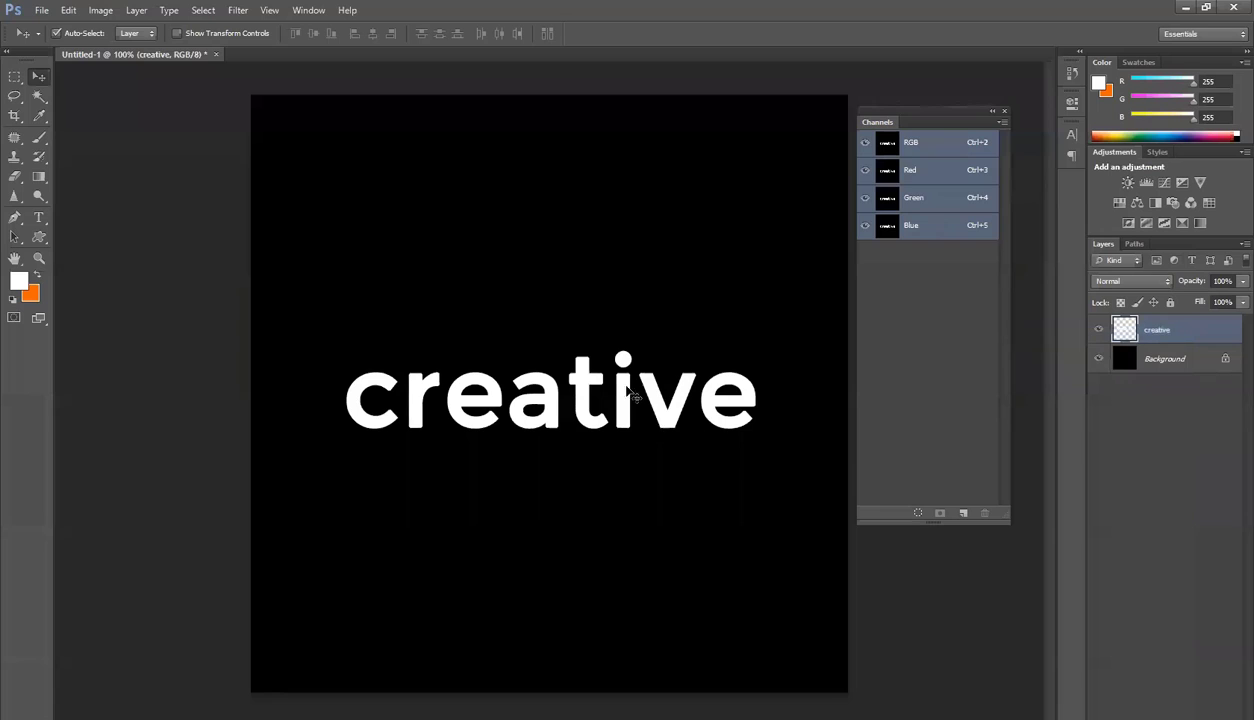
{"action": "left_click_drag", "start_coordinate": [655, 421], "coordinate": [675, 395]}
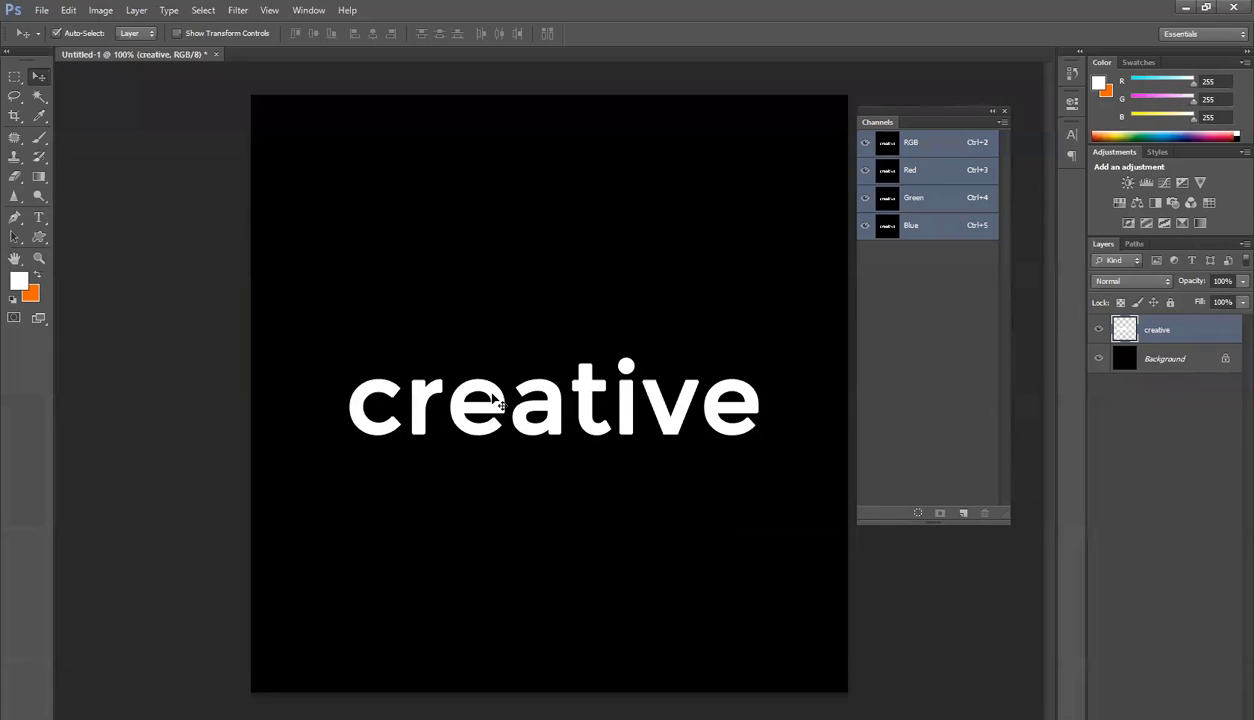
Smudge flame-like wisps out of the edges of the letters in "creative" with the Smudge tool
{"action": "scroll", "coordinate": [527, 407], "scroll_direction": "up", "scroll_amount": 1}
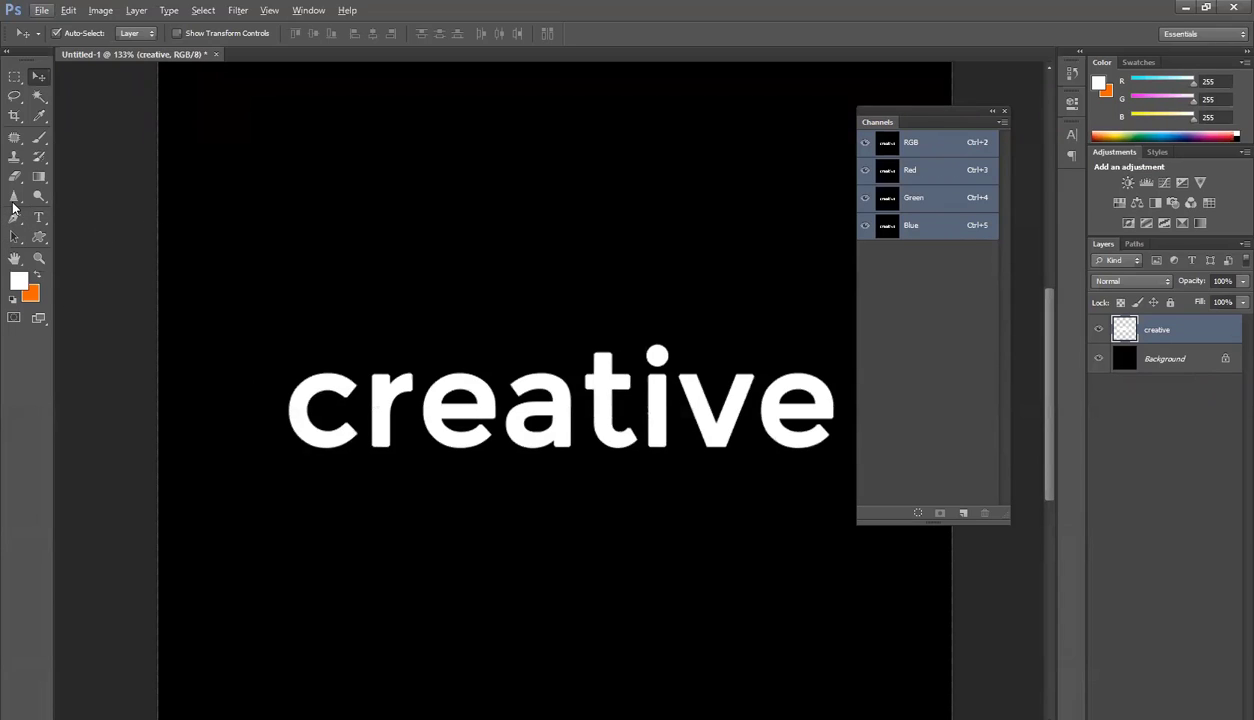
{"action": "right_click", "coordinate": [15, 214]}
{"action": "right_click", "coordinate": [15, 199]}
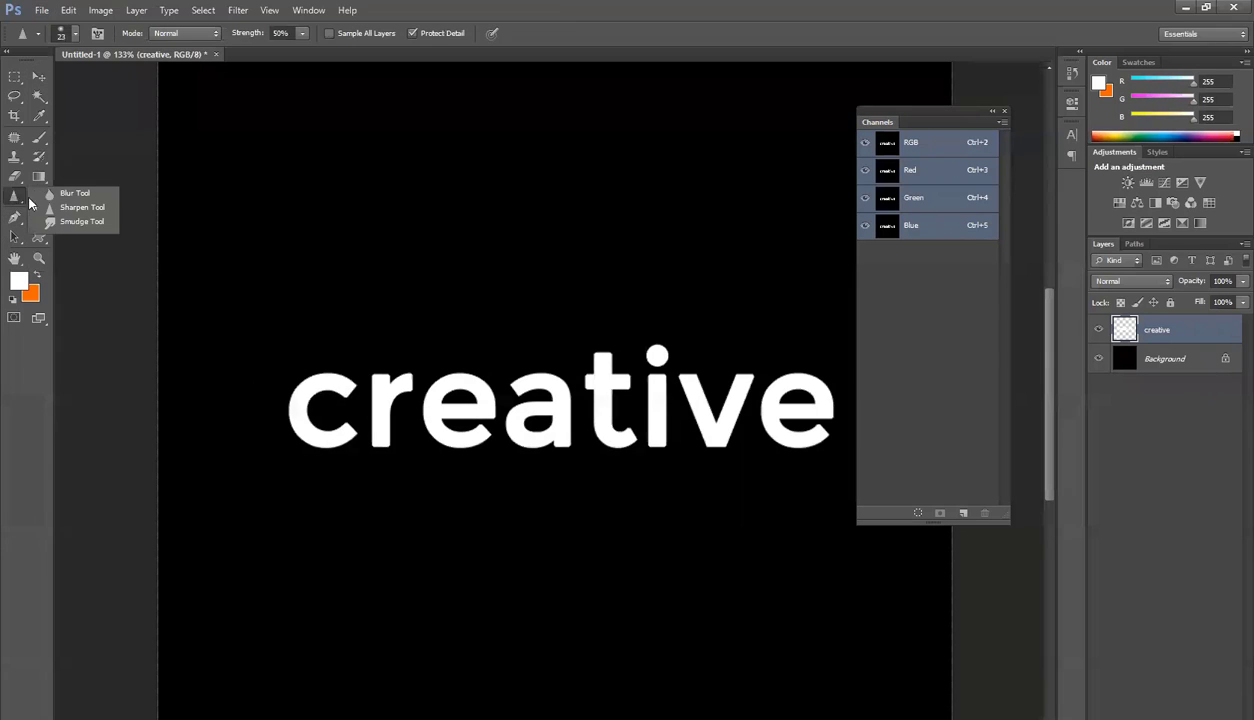
{"action": "left_click", "coordinate": [80, 221]}
{"action": "mouse_move", "coordinate": [309, 383]}
{"action": "left_mouse_down"}
{"action": "mouse_move", "coordinate": [322, 319]}
{"action": "mouse_move", "coordinate": [322, 369]}
{"action": "mouse_move", "coordinate": [313, 328]}
{"action": "mouse_move", "coordinate": [337, 381]}
{"action": "left_mouse_up"}
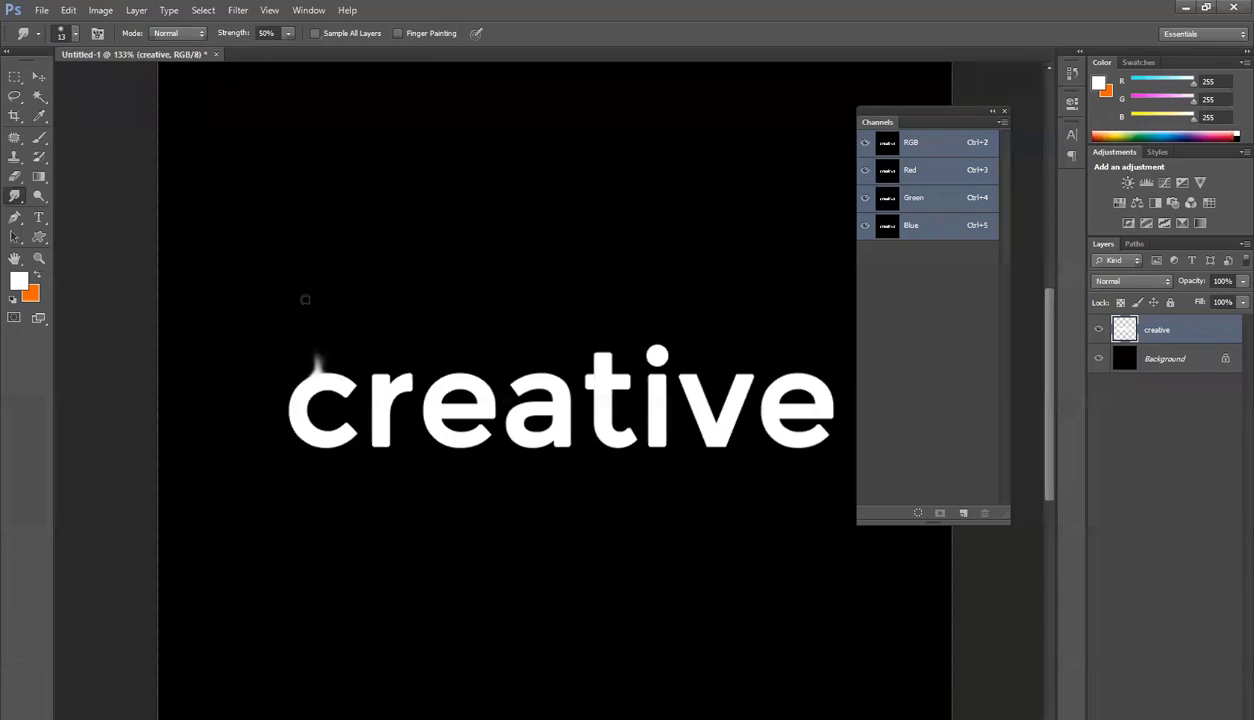
{"action": "mouse_move", "coordinate": [305, 299]}
{"action": "left_mouse_down"}
{"action": "mouse_move", "coordinate": [302, 376]}
{"action": "mouse_move", "coordinate": [290, 326]}
{"action": "mouse_move", "coordinate": [305, 363]}
{"action": "mouse_move", "coordinate": [341, 369]}
{"action": "mouse_move", "coordinate": [332, 348]}
{"action": "mouse_move", "coordinate": [325, 365]}
{"action": "mouse_move", "coordinate": [336, 355]}
{"action": "mouse_move", "coordinate": [318, 336]}
{"action": "mouse_move", "coordinate": [323, 359]}
{"action": "mouse_move", "coordinate": [312, 289]}
{"action": "left_mouse_up"}
{"action": "mouse_move", "coordinate": [326, 348]}
{"action": "left_mouse_down"}
{"action": "mouse_move", "coordinate": [350, 322]}
{"action": "mouse_move", "coordinate": [338, 319]}
{"action": "mouse_move", "coordinate": [324, 355]}
{"action": "mouse_move", "coordinate": [342, 310]}
{"action": "mouse_move", "coordinate": [349, 351]}
{"action": "mouse_move", "coordinate": [331, 341]}
{"action": "mouse_move", "coordinate": [342, 367]}
{"action": "mouse_move", "coordinate": [331, 303]}
{"action": "mouse_move", "coordinate": [370, 325]}
{"action": "left_mouse_up"}
{"action": "left_click_drag", "start_coordinate": [374, 372], "coordinate": [368, 319]}
{"action": "left_click_drag", "start_coordinate": [376, 369], "coordinate": [387, 298]}
{"action": "left_click_drag", "start_coordinate": [370, 372], "coordinate": [363, 271]}
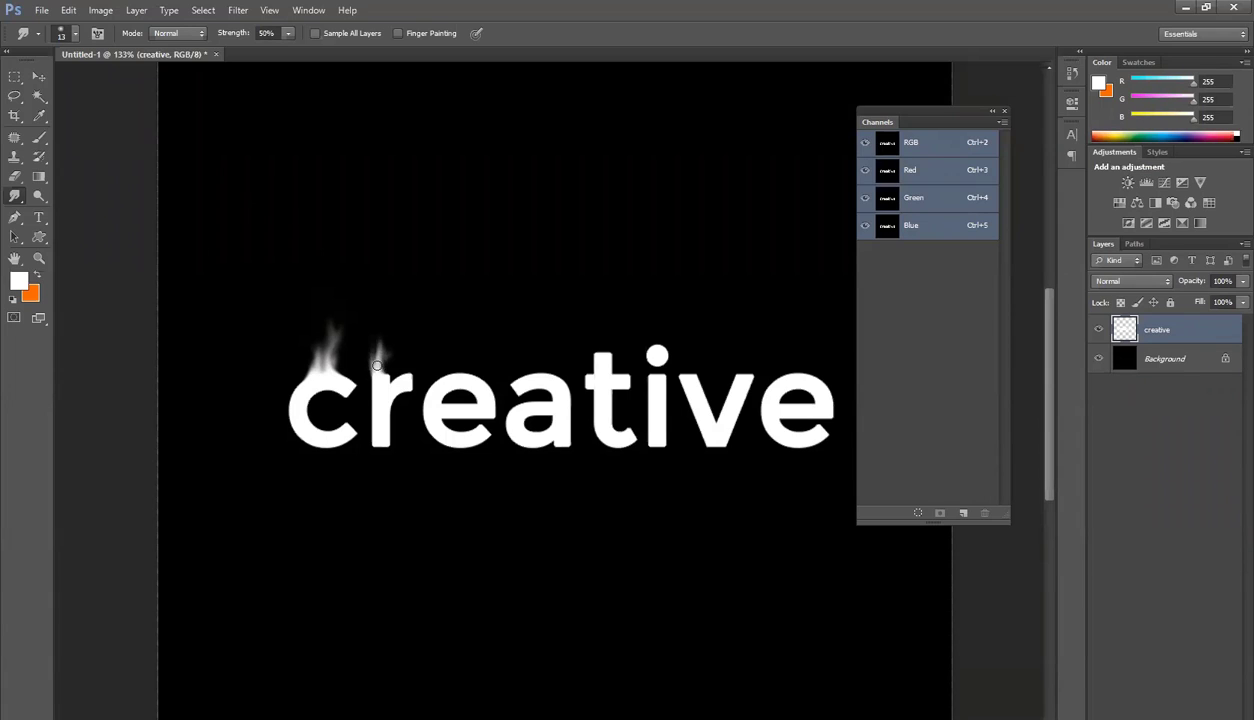
{"action": "mouse_move", "coordinate": [377, 366]}
{"action": "left_mouse_down"}
{"action": "mouse_move", "coordinate": [415, 307]}
{"action": "mouse_move", "coordinate": [365, 357]}
{"action": "mouse_move", "coordinate": [398, 383]}
{"action": "mouse_move", "coordinate": [385, 379]}
{"action": "mouse_move", "coordinate": [396, 363]}
{"action": "mouse_move", "coordinate": [417, 366]}
{"action": "mouse_move", "coordinate": [399, 375]}
{"action": "mouse_move", "coordinate": [410, 341]}
{"action": "mouse_move", "coordinate": [410, 374]}
{"action": "mouse_move", "coordinate": [432, 344]}
{"action": "mouse_move", "coordinate": [469, 380]}
{"action": "mouse_move", "coordinate": [426, 362]}
{"action": "mouse_move", "coordinate": [413, 376]}
{"action": "mouse_move", "coordinate": [421, 342]}
{"action": "left_mouse_up"}
{"action": "mouse_move", "coordinate": [498, 432]}
{"action": "left_mouse_down"}
{"action": "mouse_move", "coordinate": [497, 460]}
{"action": "mouse_move", "coordinate": [489, 445]}
{"action": "mouse_move", "coordinate": [483, 469]}
{"action": "mouse_move", "coordinate": [486, 447]}
{"action": "mouse_move", "coordinate": [474, 478]}
{"action": "mouse_move", "coordinate": [488, 447]}
{"action": "mouse_move", "coordinate": [503, 461]}
{"action": "mouse_move", "coordinate": [489, 457]}
{"action": "mouse_move", "coordinate": [479, 485]}
{"action": "mouse_move", "coordinate": [483, 455]}
{"action": "mouse_move", "coordinate": [490, 486]}
{"action": "mouse_move", "coordinate": [508, 451]}
{"action": "left_mouse_up"}
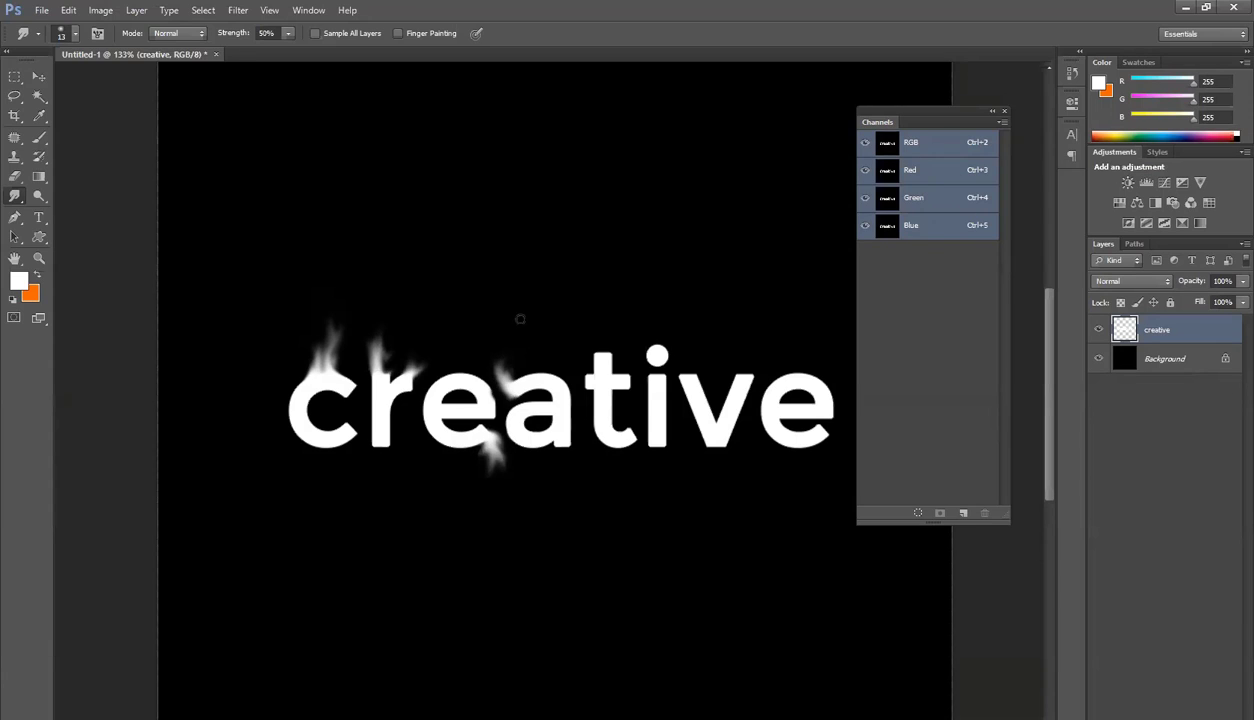
{"action": "left_click_drag", "start_coordinate": [505, 357], "coordinate": [506, 400]}
{"action": "mouse_move", "coordinate": [635, 424]}
{"action": "left_mouse_down"}
{"action": "mouse_move", "coordinate": [637, 394]}
{"action": "mouse_move", "coordinate": [632, 427]}
{"action": "mouse_move", "coordinate": [634, 401]}
{"action": "mouse_move", "coordinate": [617, 407]}
{"action": "mouse_move", "coordinate": [626, 392]}
{"action": "mouse_move", "coordinate": [668, 392]}
{"action": "mouse_move", "coordinate": [644, 277]}
{"action": "left_mouse_up"}
{"action": "mouse_move", "coordinate": [659, 350]}
{"action": "left_mouse_down"}
{"action": "mouse_move", "coordinate": [652, 298]}
{"action": "mouse_move", "coordinate": [665, 279]}
{"action": "left_mouse_up"}
{"action": "left_click_drag", "start_coordinate": [660, 337], "coordinate": [660, 355]}
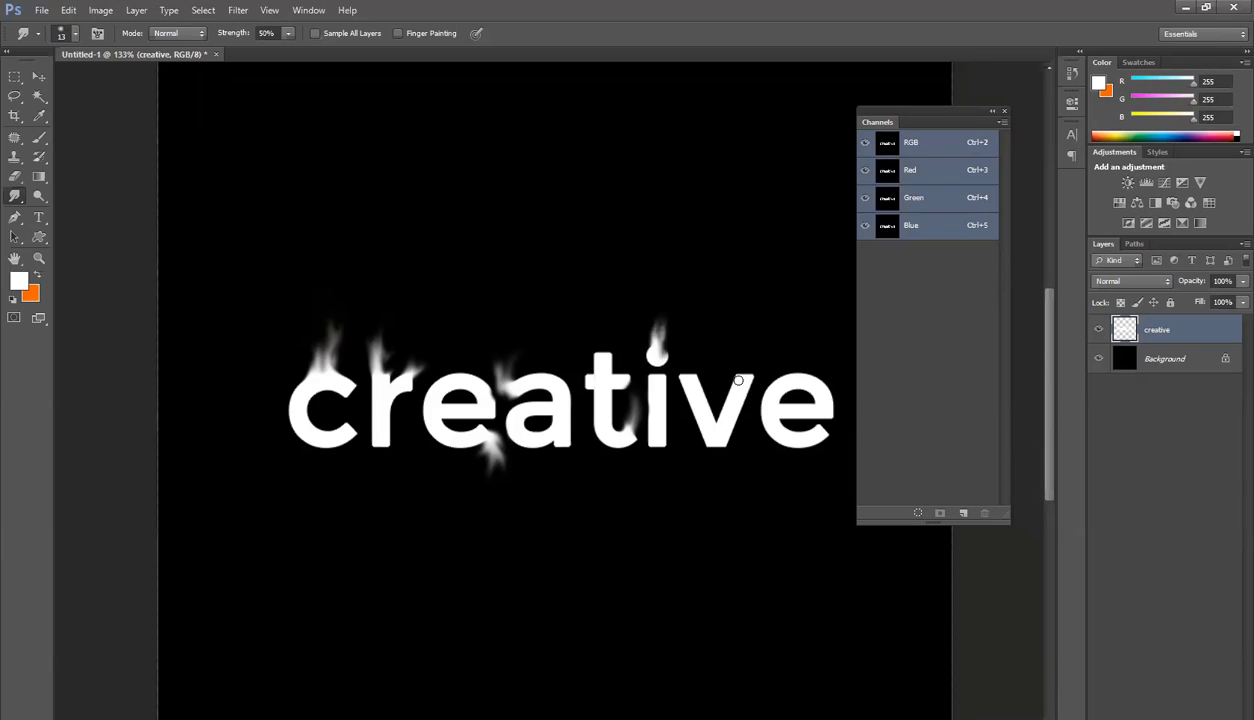
{"action": "mouse_move", "coordinate": [750, 376]}
{"action": "left_mouse_down"}
{"action": "mouse_move", "coordinate": [763, 333]}
{"action": "mouse_move", "coordinate": [749, 377]}
{"action": "mouse_move", "coordinate": [747, 325]}
{"action": "mouse_move", "coordinate": [743, 367]}
{"action": "mouse_move", "coordinate": [752, 325]}
{"action": "mouse_move", "coordinate": [760, 355]}
{"action": "mouse_move", "coordinate": [759, 327]}
{"action": "mouse_move", "coordinate": [752, 358]}
{"action": "mouse_move", "coordinate": [747, 346]}
{"action": "mouse_move", "coordinate": [752, 324]}
{"action": "mouse_move", "coordinate": [753, 355]}
{"action": "mouse_move", "coordinate": [749, 310]}
{"action": "mouse_move", "coordinate": [749, 359]}
{"action": "mouse_move", "coordinate": [768, 323]}
{"action": "left_mouse_up"}
{"action": "left_click_drag", "start_coordinate": [744, 386], "coordinate": [734, 320]}
{"action": "left_click_drag", "start_coordinate": [724, 374], "coordinate": [738, 337]}
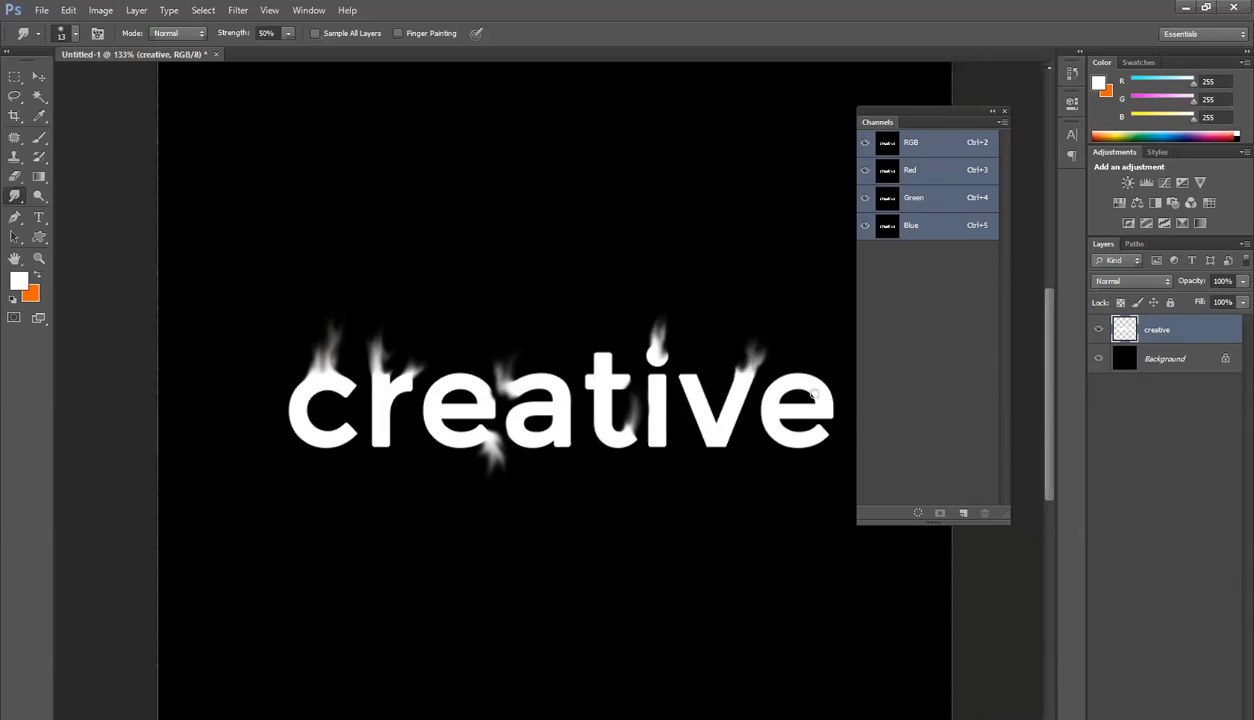
{"action": "mouse_move", "coordinate": [822, 432]}
{"action": "left_mouse_down"}
{"action": "mouse_move", "coordinate": [841, 452]}
{"action": "mouse_move", "coordinate": [817, 462]}
{"action": "mouse_move", "coordinate": [826, 471]}
{"action": "mouse_move", "coordinate": [841, 456]}
{"action": "left_mouse_up"}
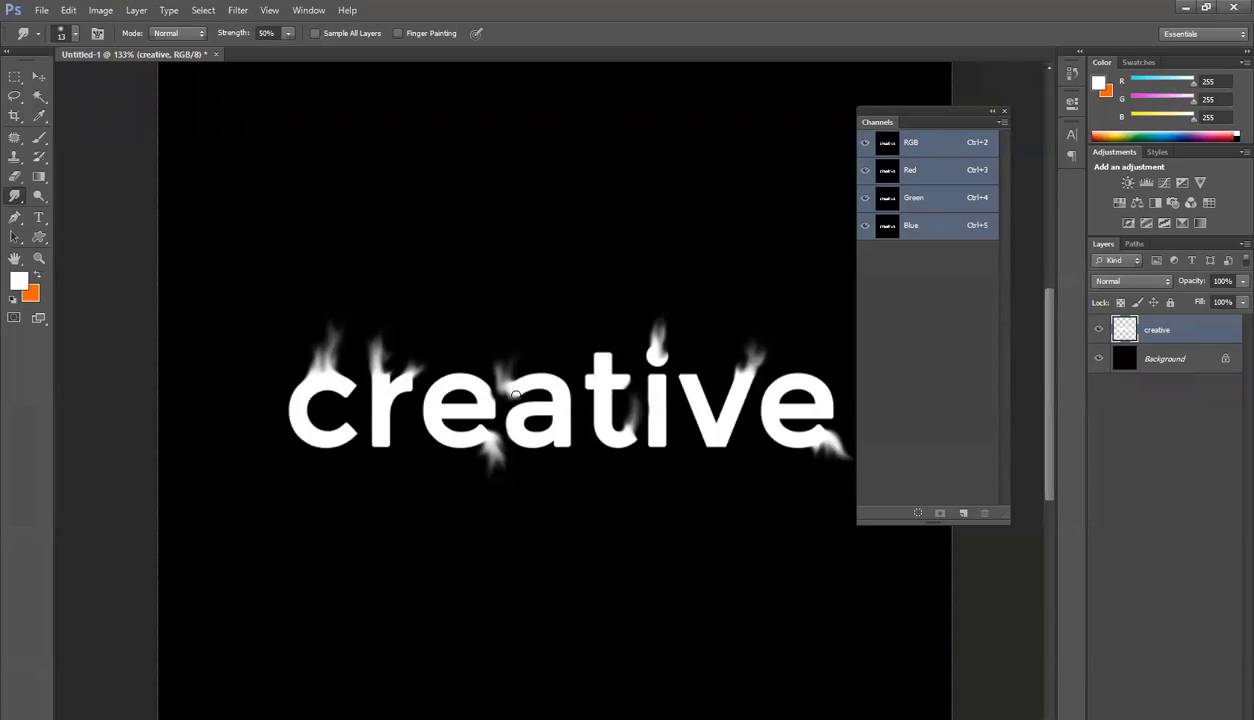
{"action": "left_click_drag", "start_coordinate": [516, 395], "coordinate": [500, 387]}
{"action": "left_click_drag", "start_coordinate": [566, 436], "coordinate": [578, 446]}
{"action": "key", "text": "v"}
{"action": "mouse_move", "coordinate": [720, 429]}
{"action": "left_mouse_down"}
{"action": "mouse_move", "coordinate": [736, 422]}
{"action": "mouse_move", "coordinate": [718, 405]}
{"action": "left_mouse_up"}
{"action": "key", "text": "ctrl+z"}
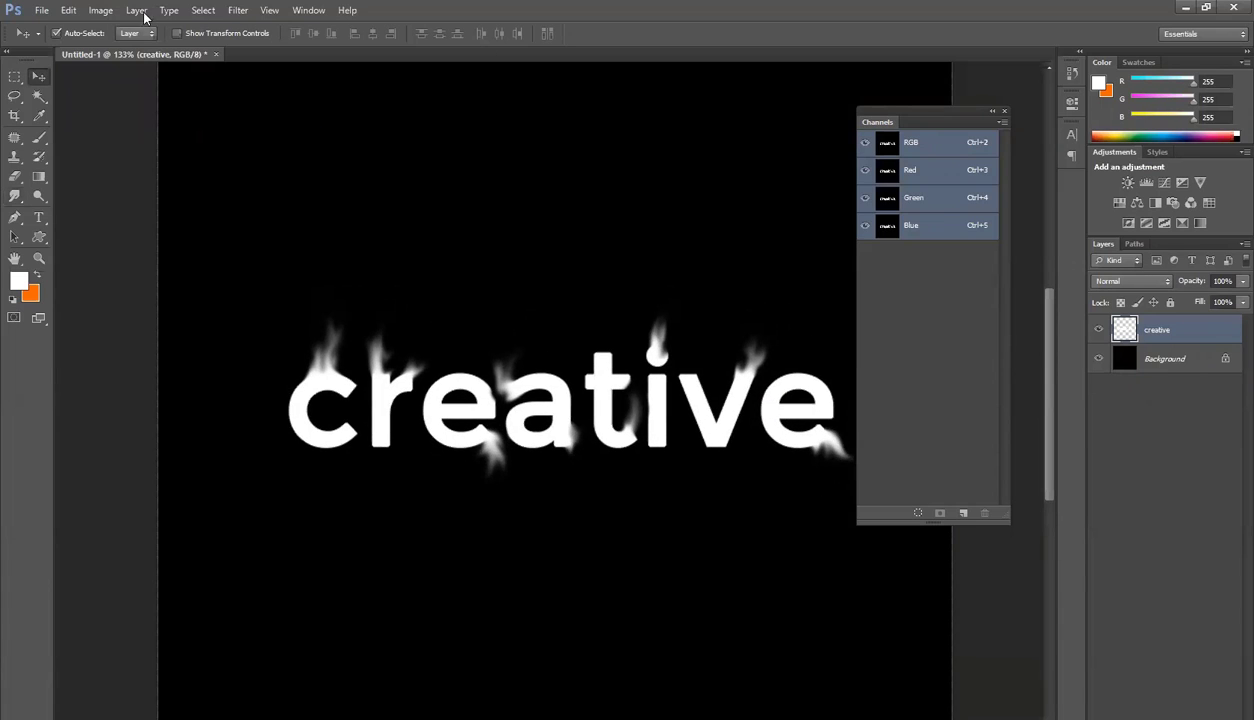
Convert the document to Grayscale mode, flattening the layers and discarding the color information
{"action": "left_click", "coordinate": [104, 11]}
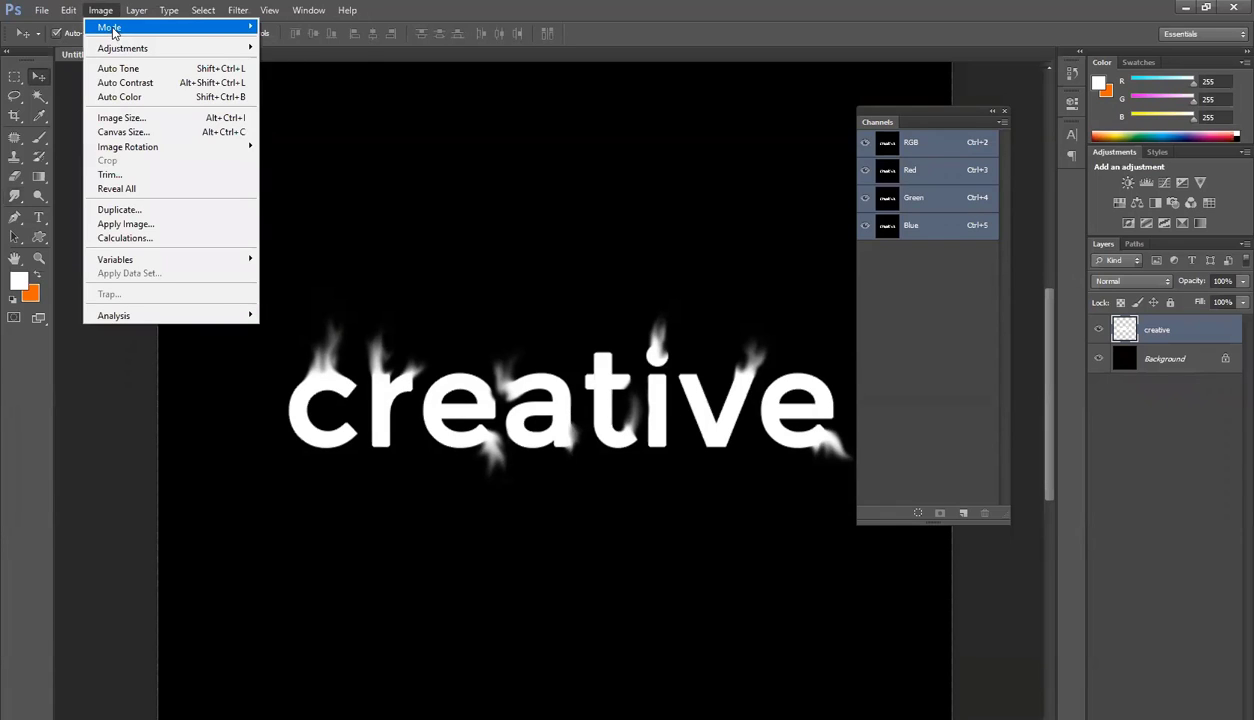
{"action": "mouse_move", "coordinate": [112, 28]}
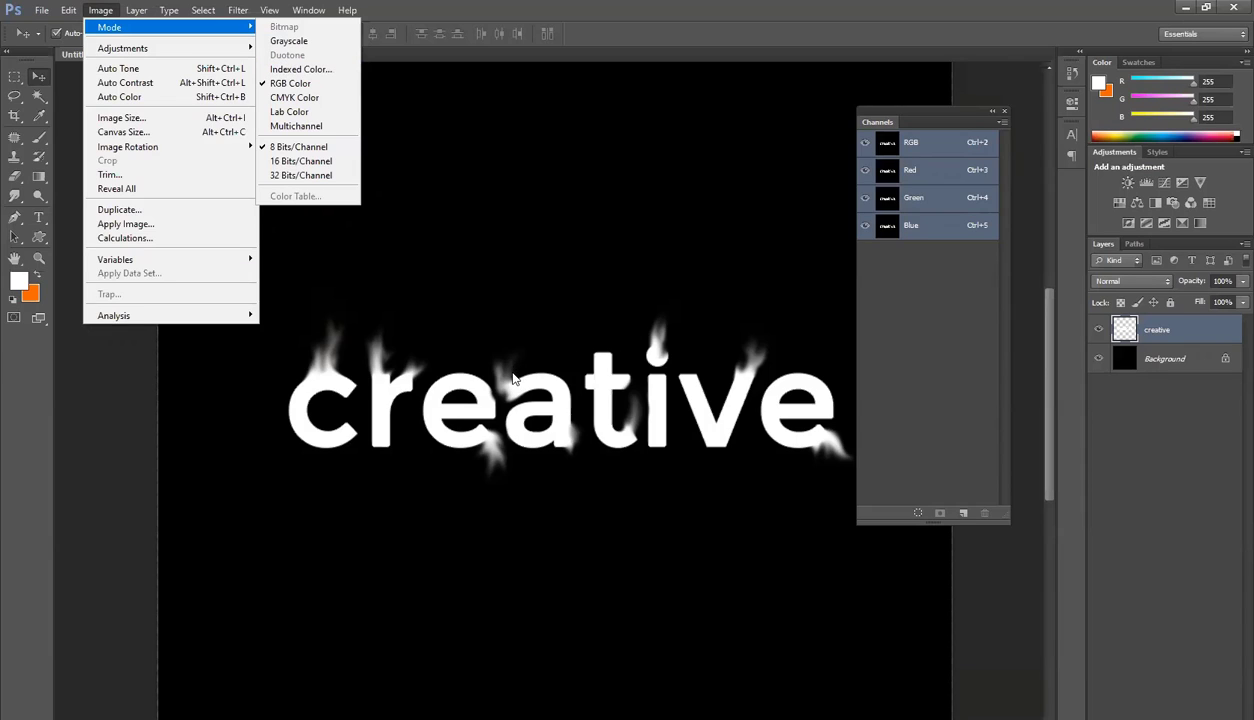
{"action": "left_click", "coordinate": [289, 41]}
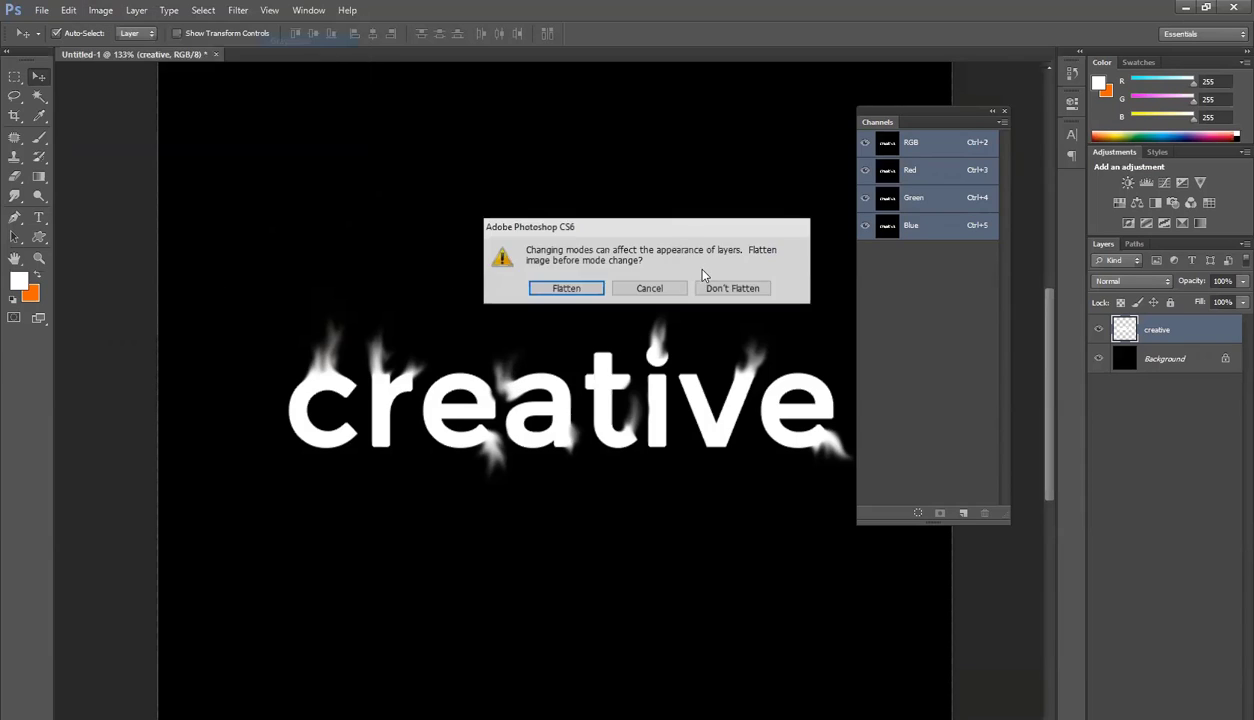
{"action": "left_click", "coordinate": [566, 289]}
{"action": "left_click", "coordinate": [552, 303]}
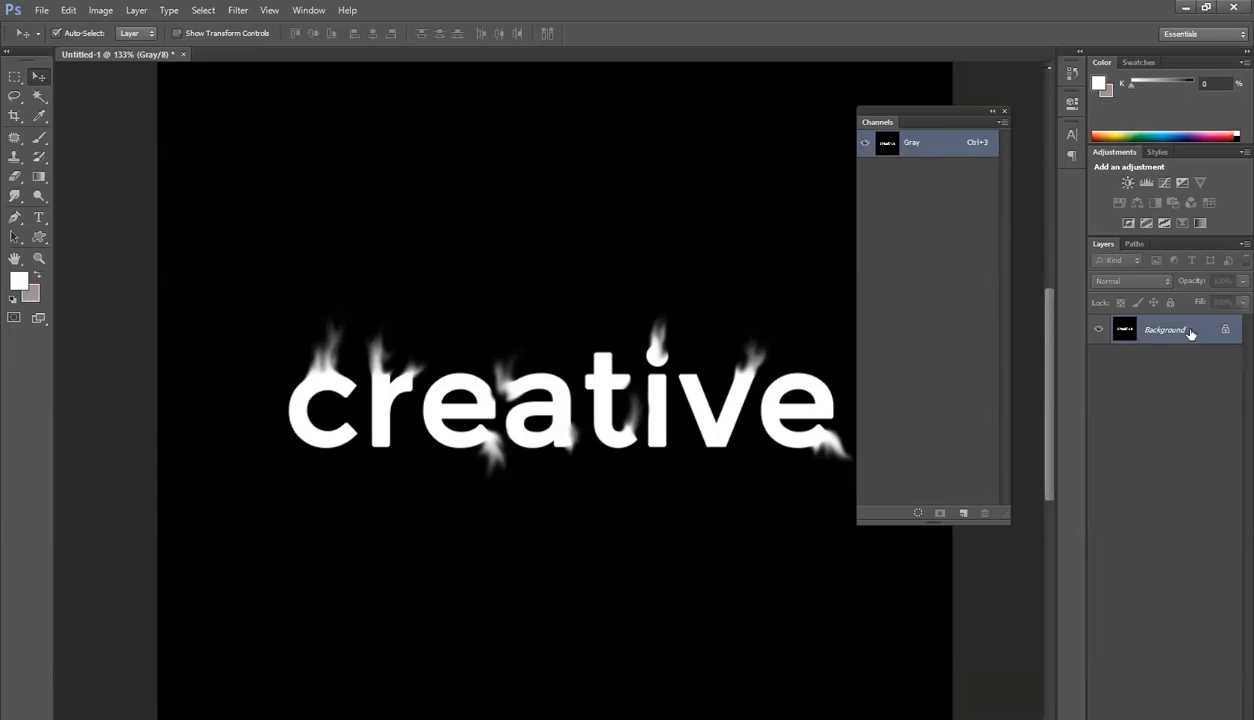
Try the monotone version of Duotone mode with bright cyan and pale cyan (c9fff9) as Ink 1, discarding the ink color
{"action": "left_click", "coordinate": [99, 11]}
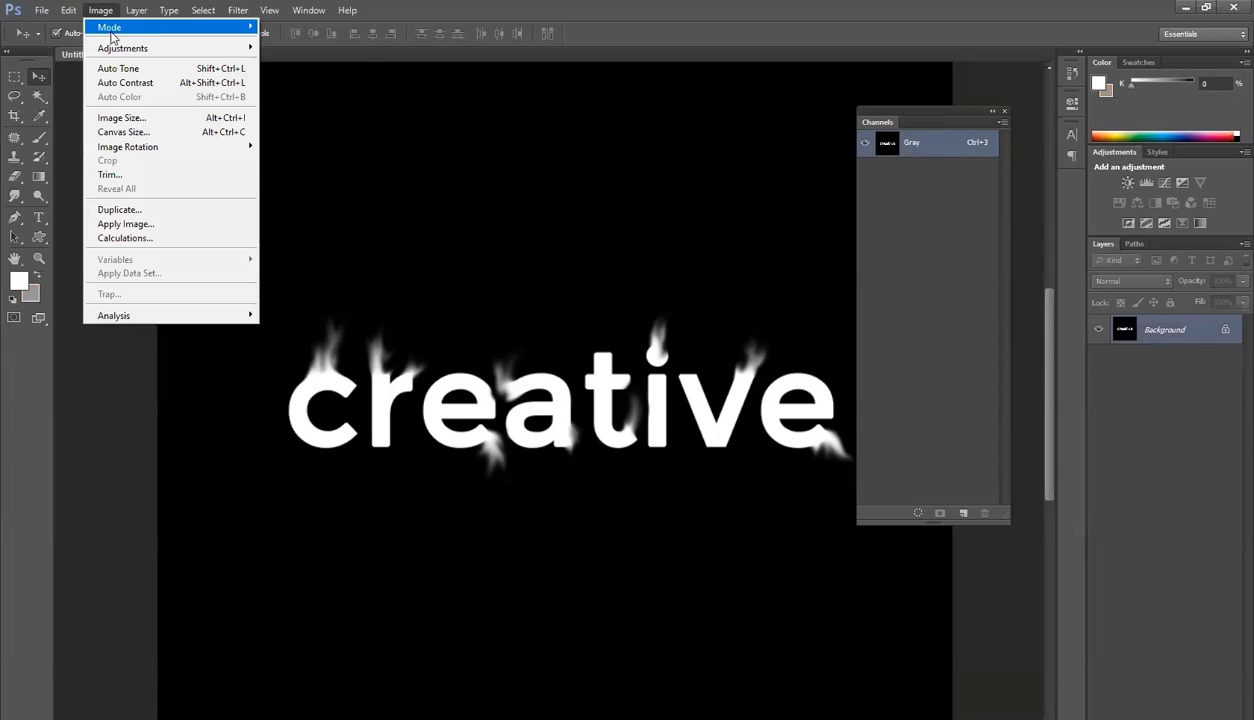
{"action": "mouse_move", "coordinate": [112, 30]}
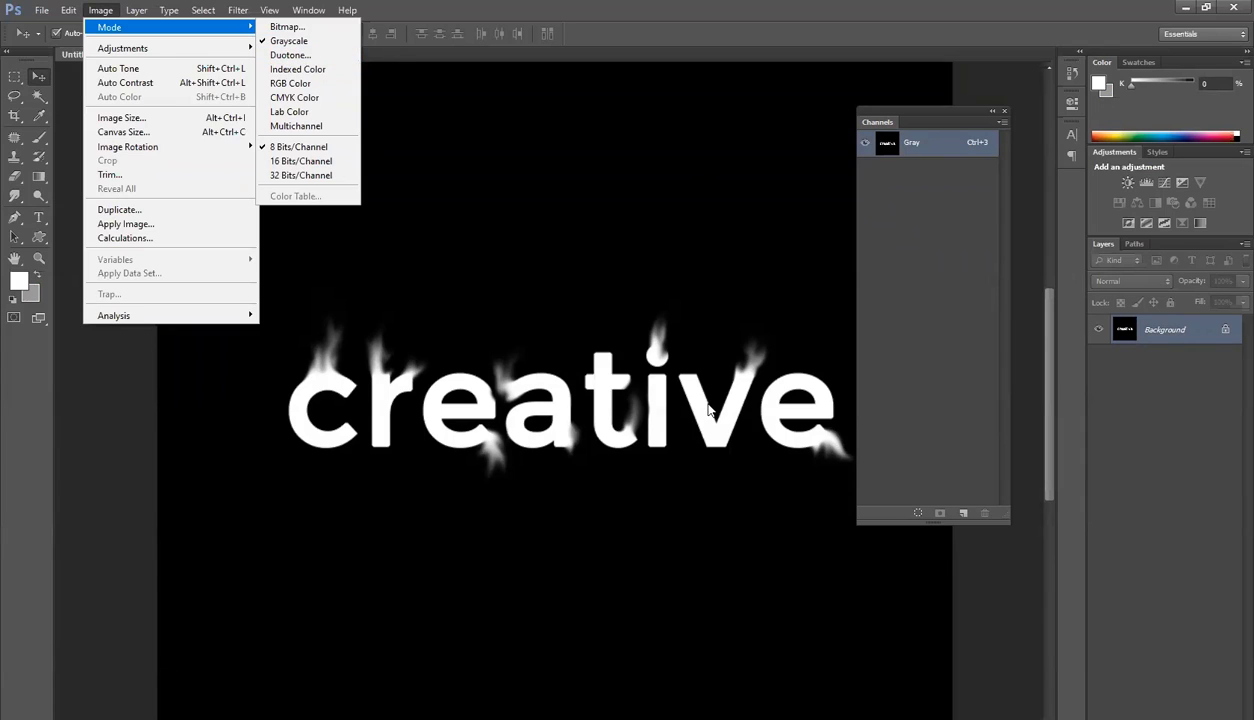
{"action": "key", "text": "Return"}
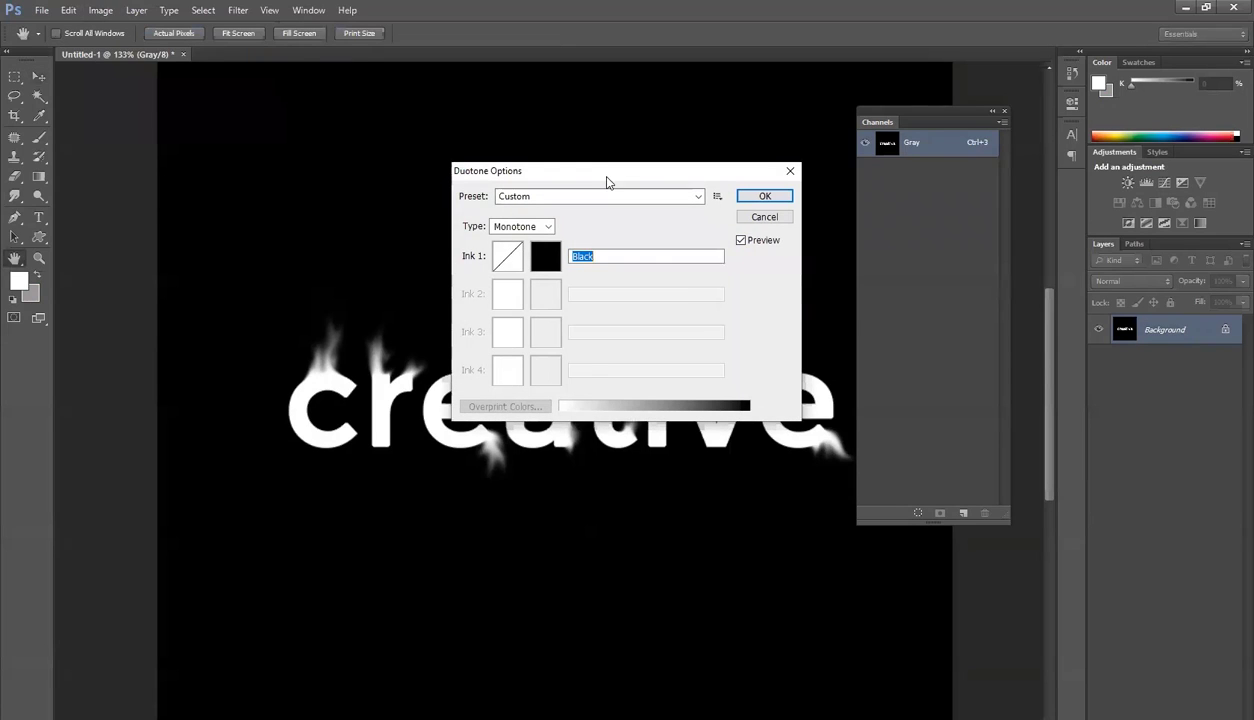
{"action": "left_click_drag", "start_coordinate": [610, 175], "coordinate": [805, 143]}
{"action": "left_click", "coordinate": [740, 225]}
{"action": "left_click", "coordinate": [793, 152]}
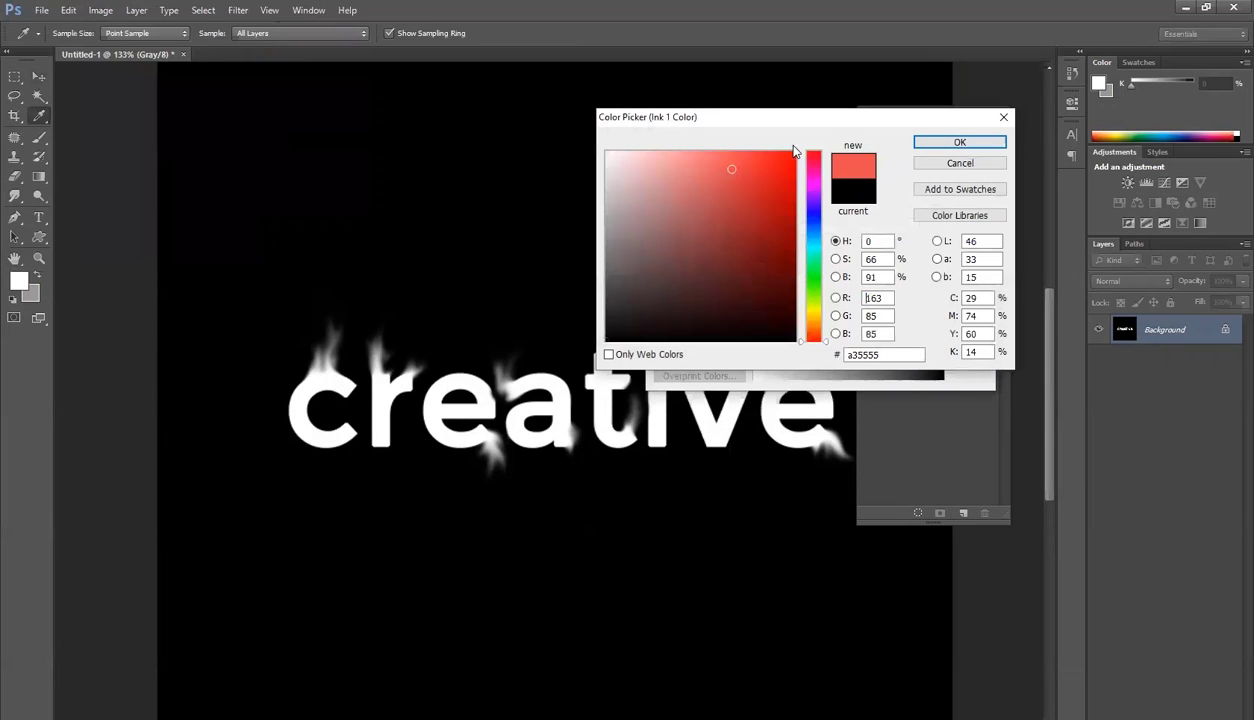
{"action": "left_click", "coordinate": [814, 249]}
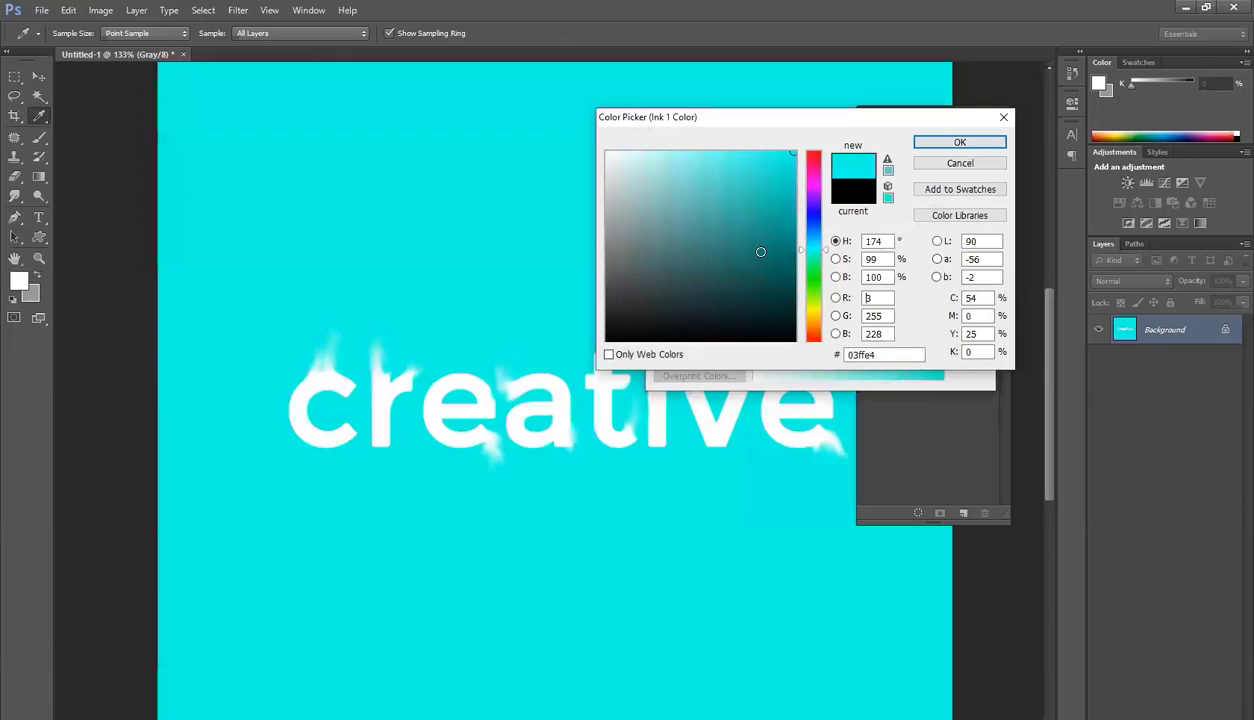
{"action": "left_click", "coordinate": [748, 266]}
{"action": "left_click", "coordinate": [646, 152]}
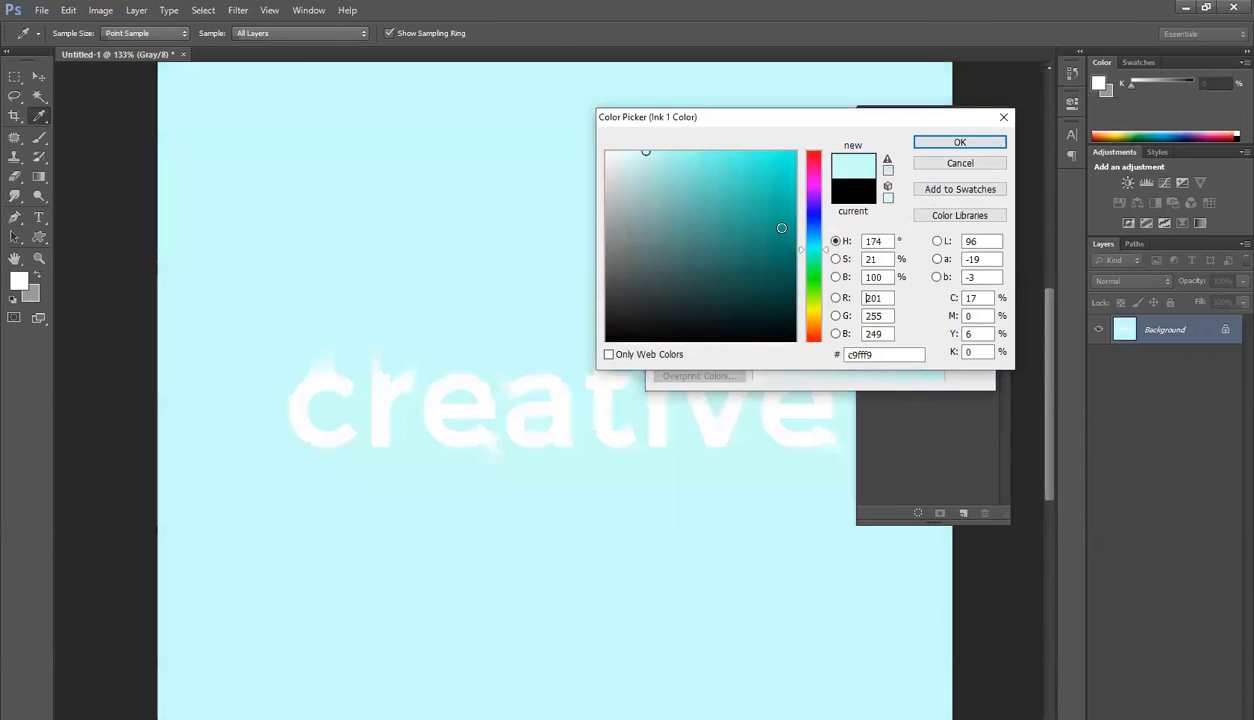
{"action": "left_click", "coordinate": [959, 163]}
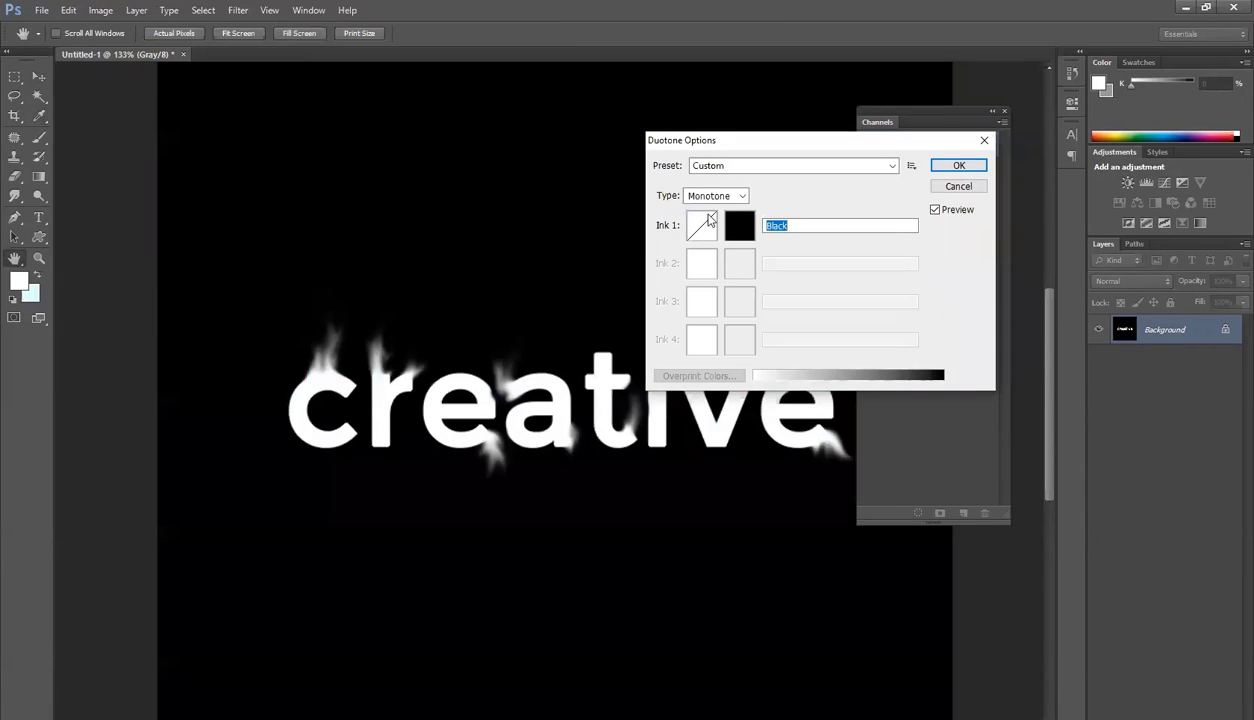
Try a two-ink Duotone with red (ff0000) as Ink 2 and cancel the duotone conversion
{"action": "left_click", "coordinate": [698, 196]}
{"action": "left_click", "coordinate": [708, 226]}
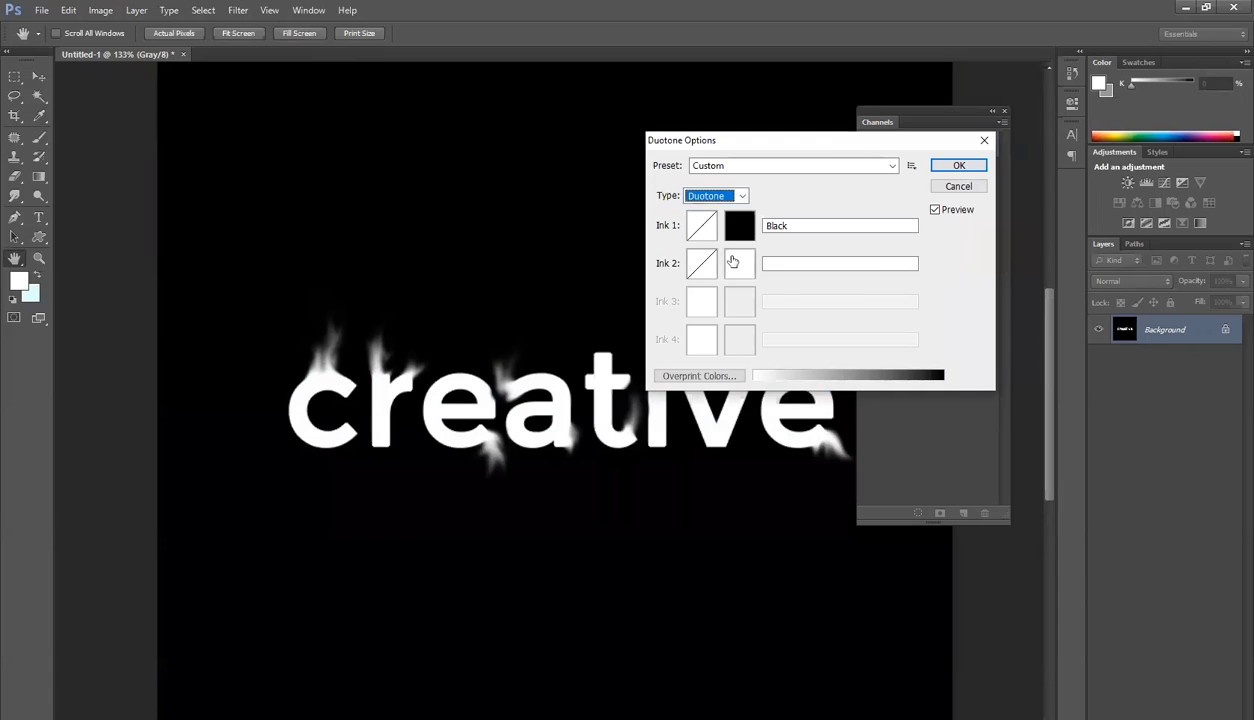
{"action": "left_click", "coordinate": [738, 264]}
{"action": "left_click", "coordinate": [796, 152]}
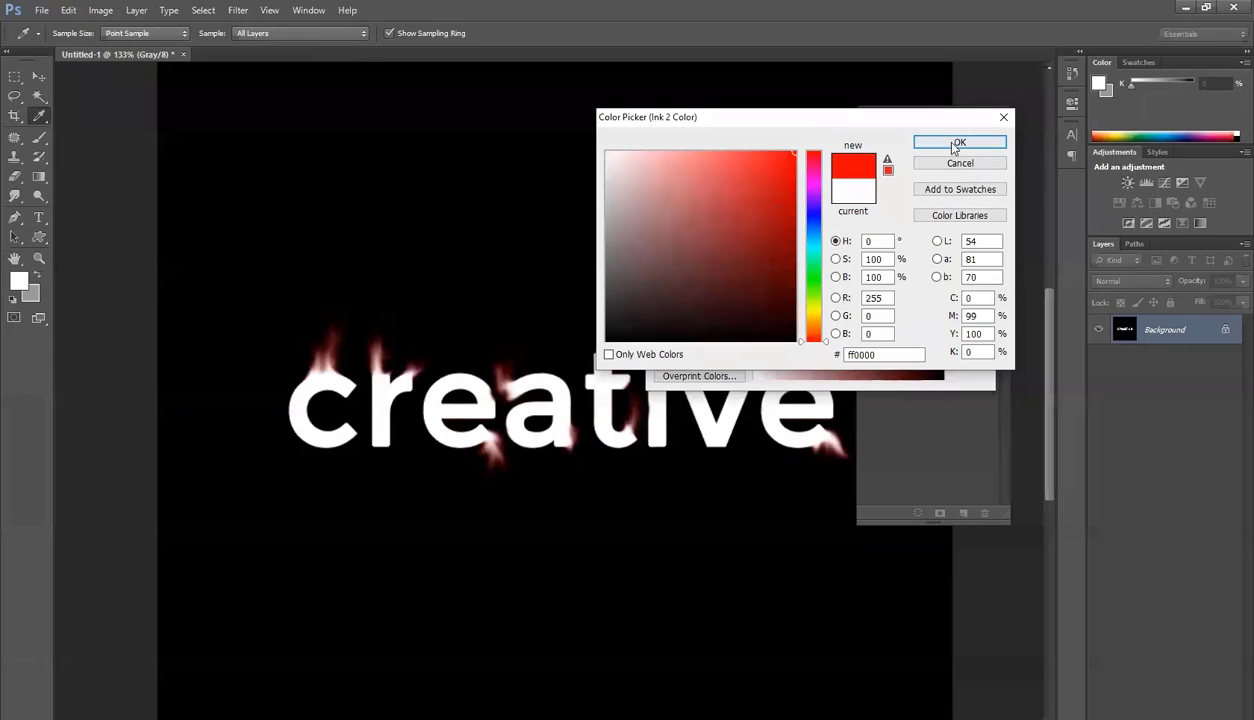
{"action": "left_click", "coordinate": [933, 141]}
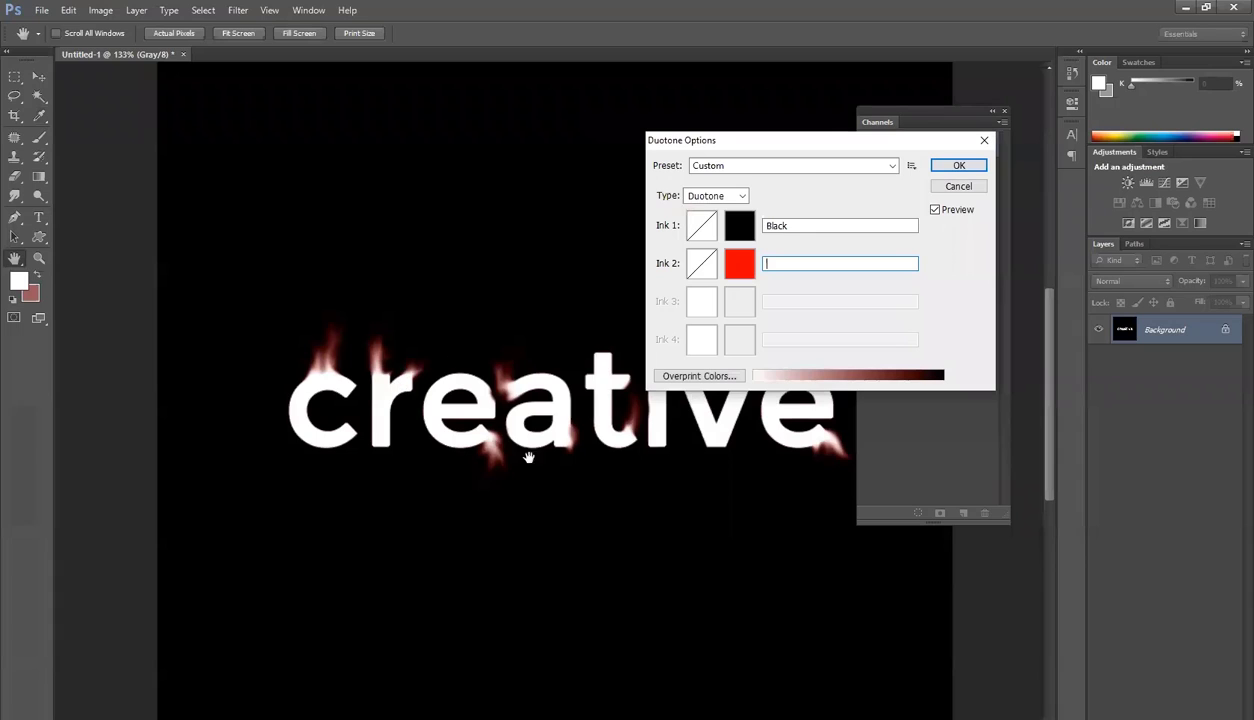
{"action": "left_click", "coordinate": [947, 190]}
Convert the grayscale document to Indexed Color mode
{"action": "left_click", "coordinate": [103, 11]}
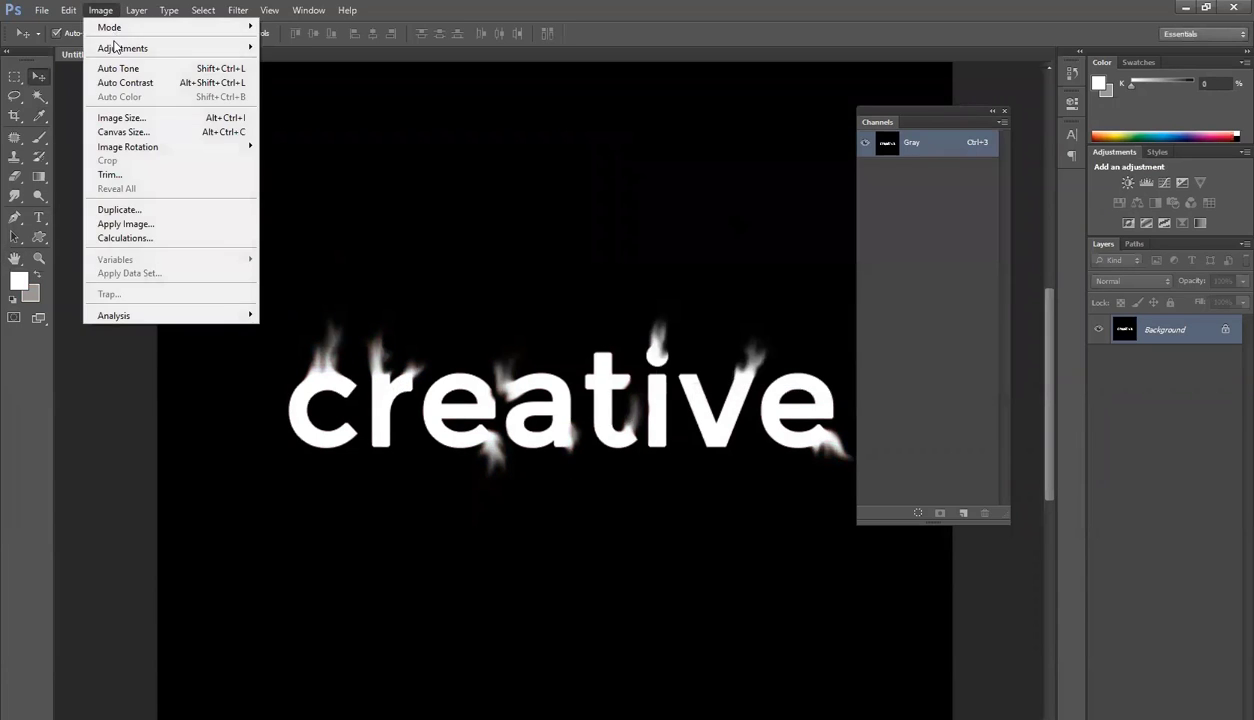
{"action": "mouse_move", "coordinate": [122, 28]}
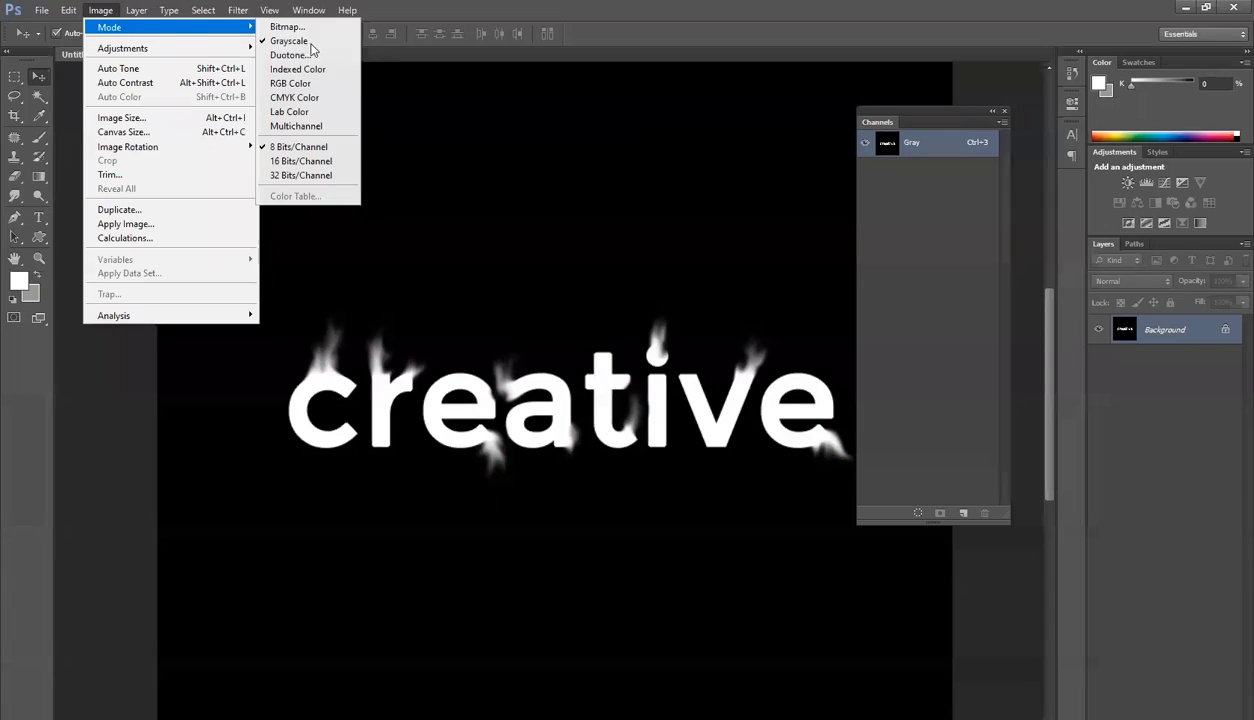
{"action": "left_click", "coordinate": [294, 69]}
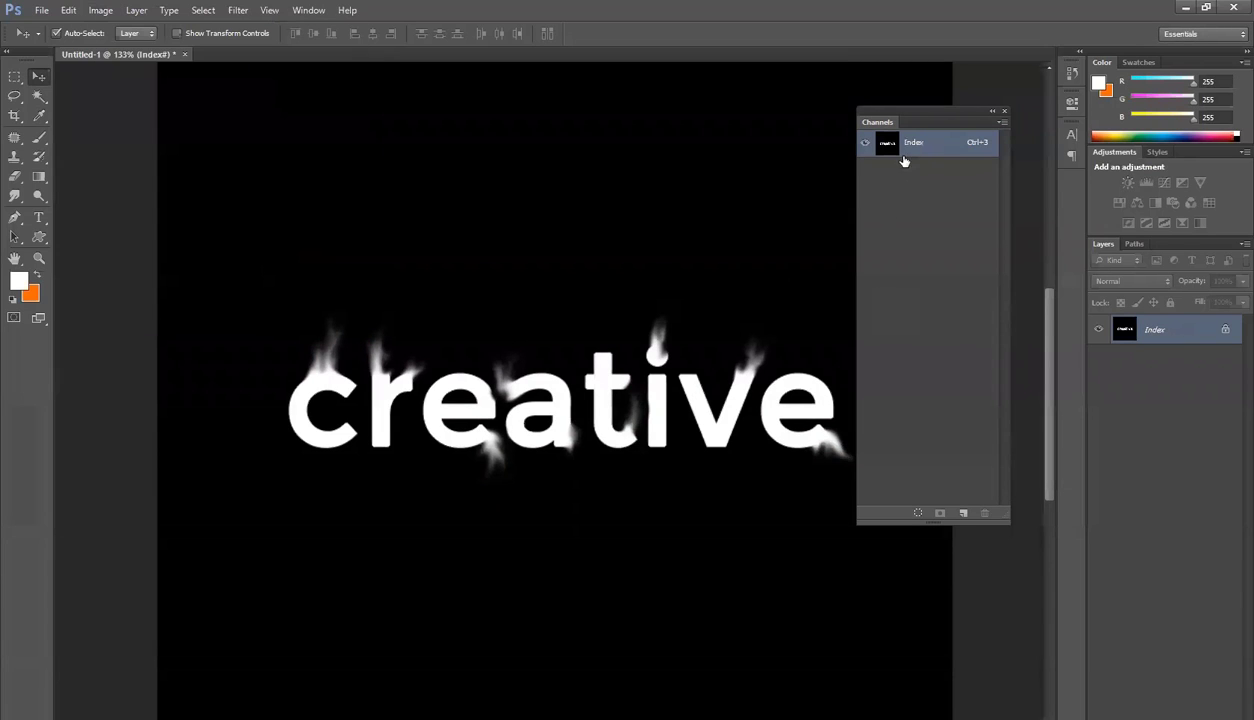
Apply the Black Body color table to the indexed "creative" image to color the smudges like fire
{"action": "left_click", "coordinate": [91, 15]}
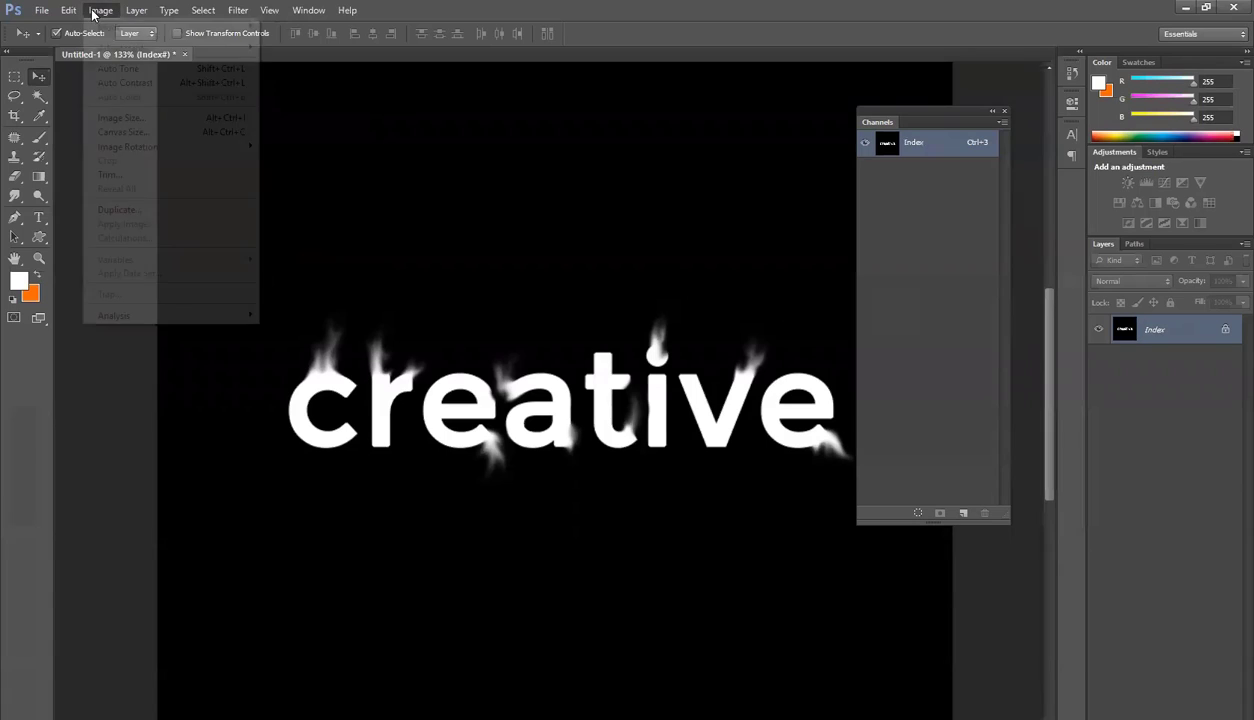
{"action": "mouse_move", "coordinate": [105, 27]}
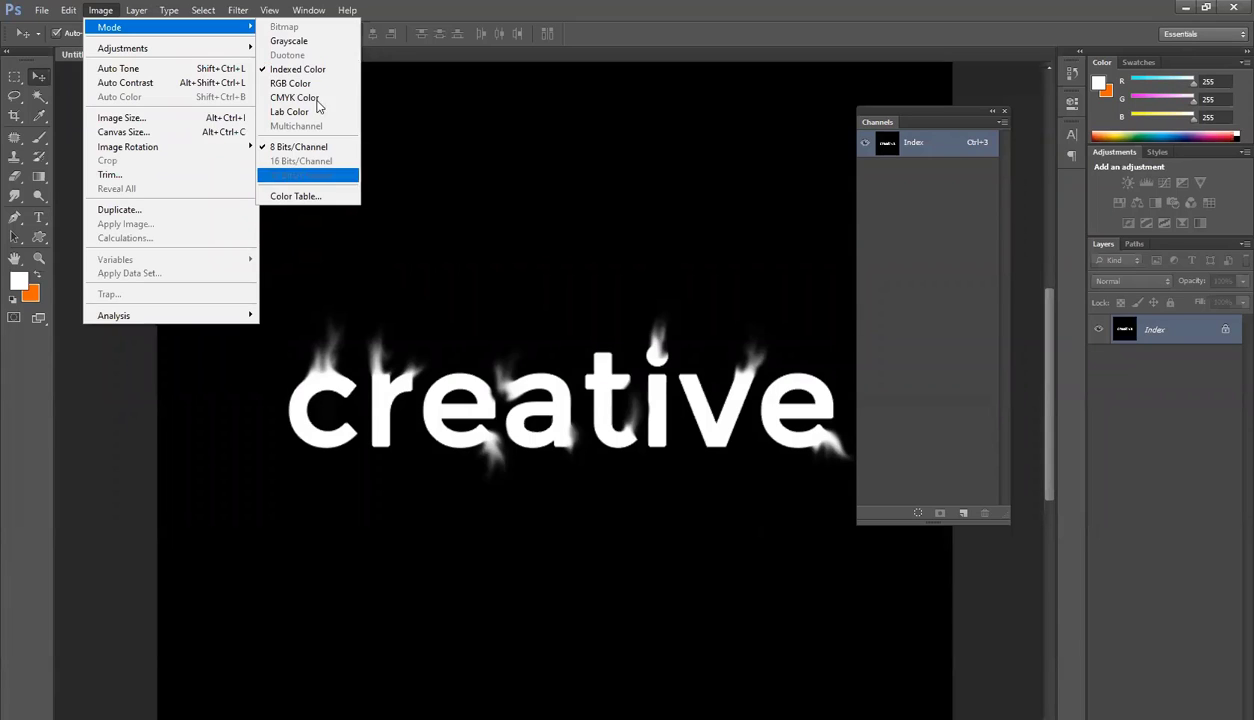
{"action": "left_click", "coordinate": [320, 198]}
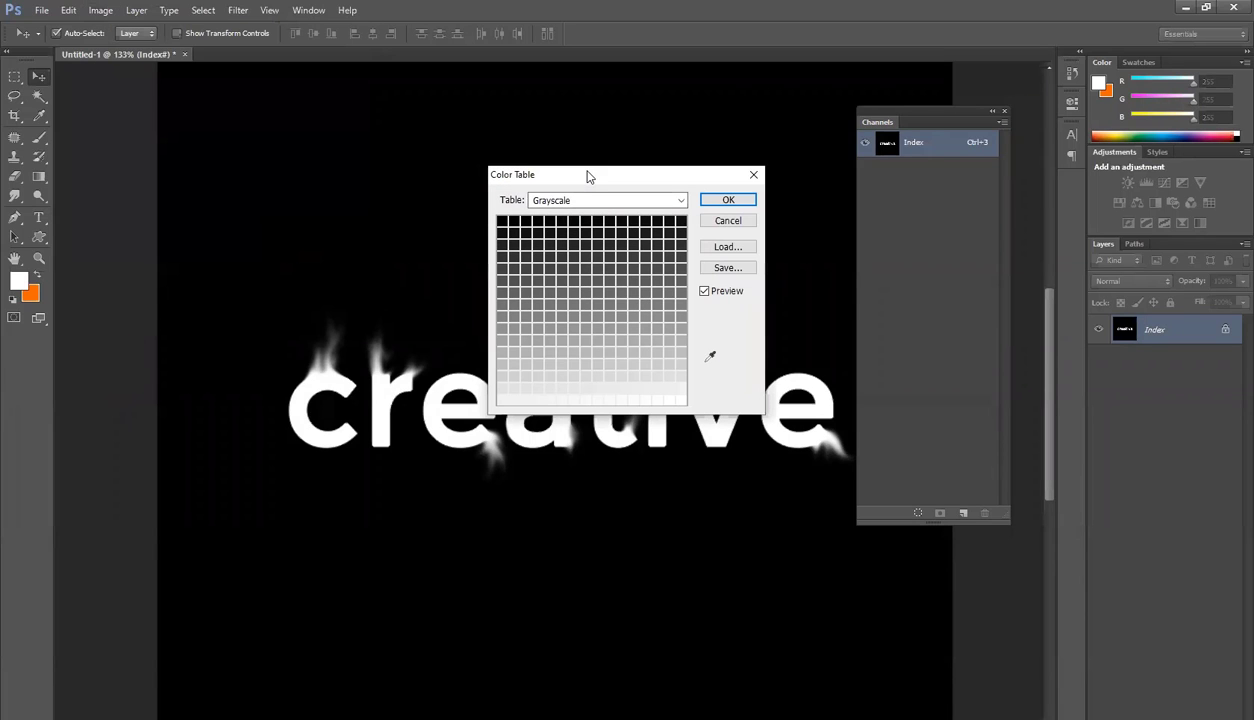
{"action": "left_click_drag", "start_coordinate": [588, 176], "coordinate": [626, 66]}
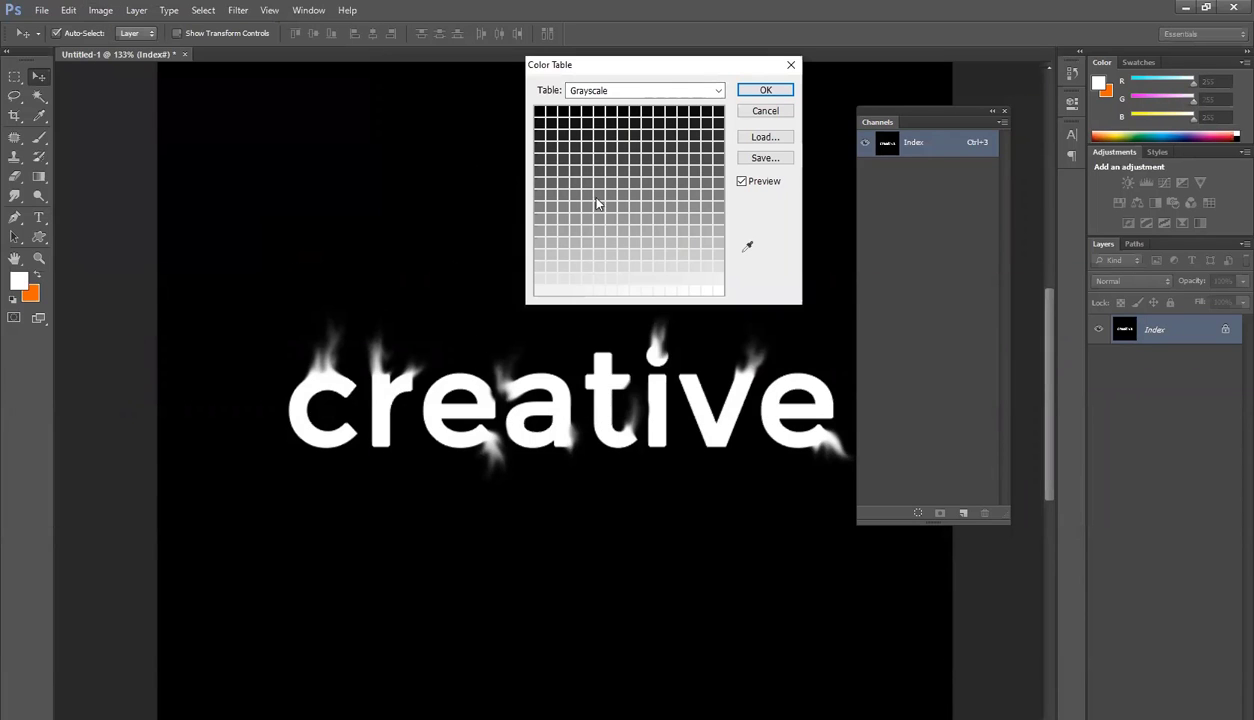
{"action": "left_click", "coordinate": [599, 91]}
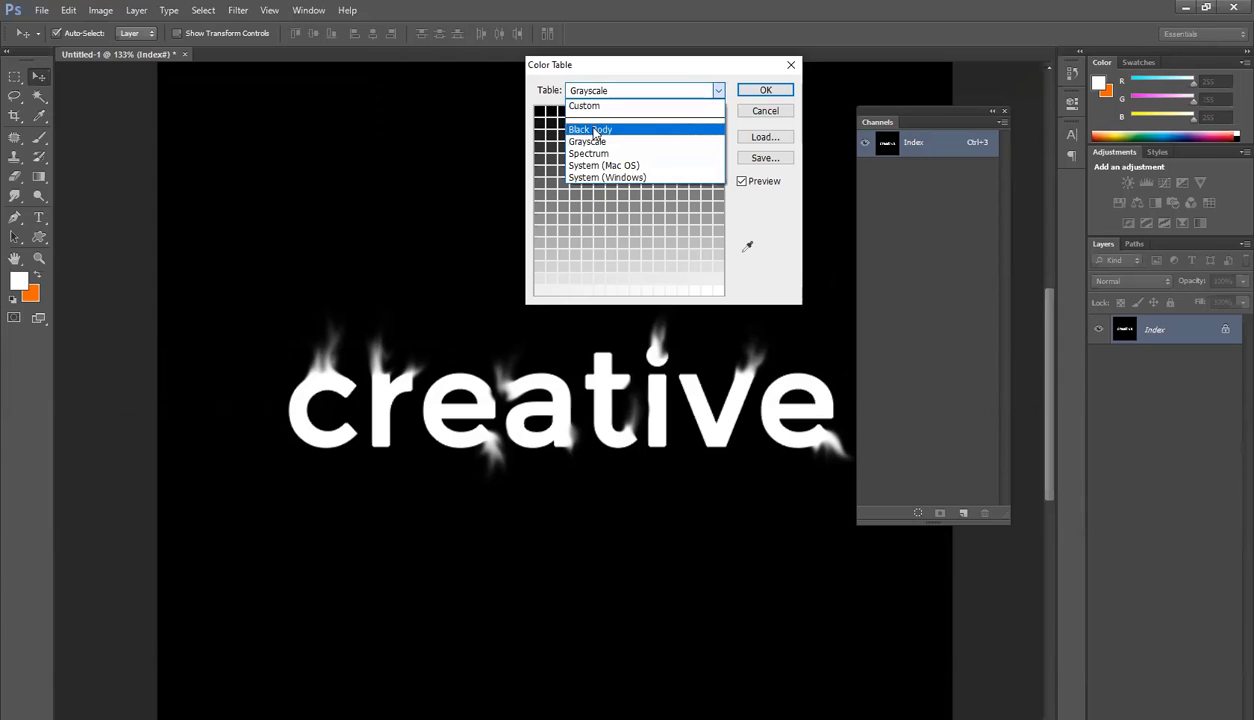
{"action": "left_click", "coordinate": [594, 130]}
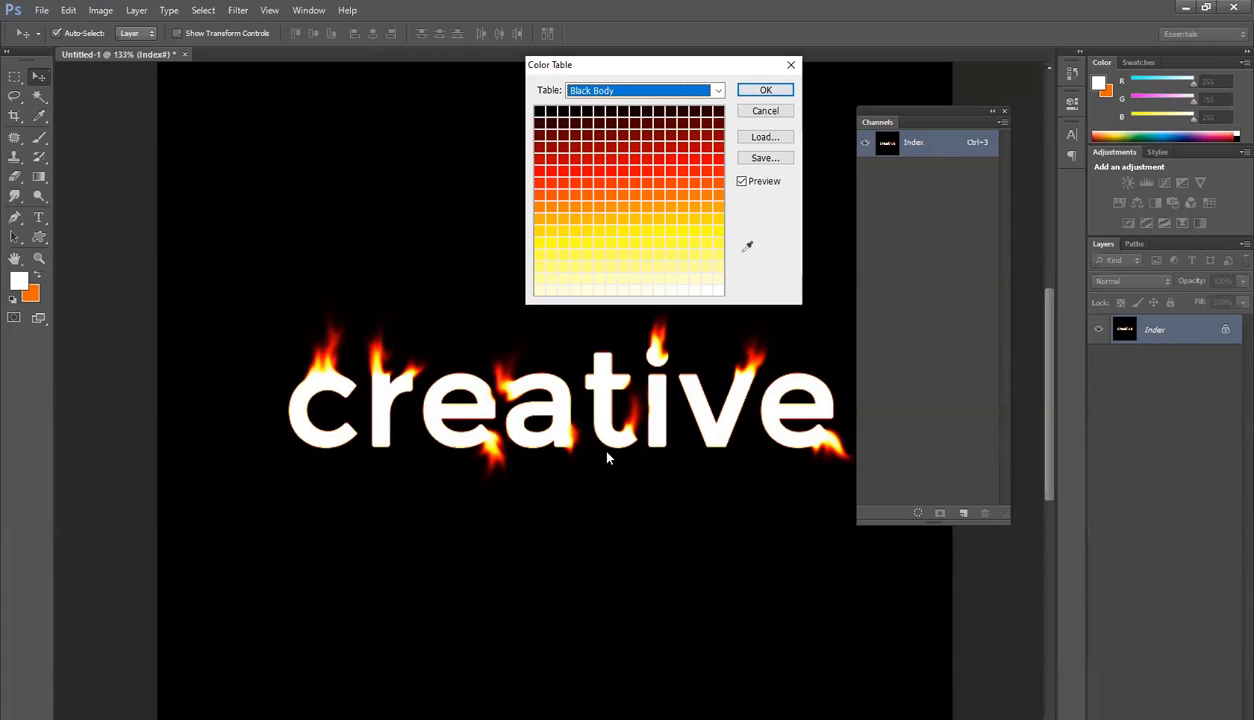
{"action": "left_click", "coordinate": [765, 90]}
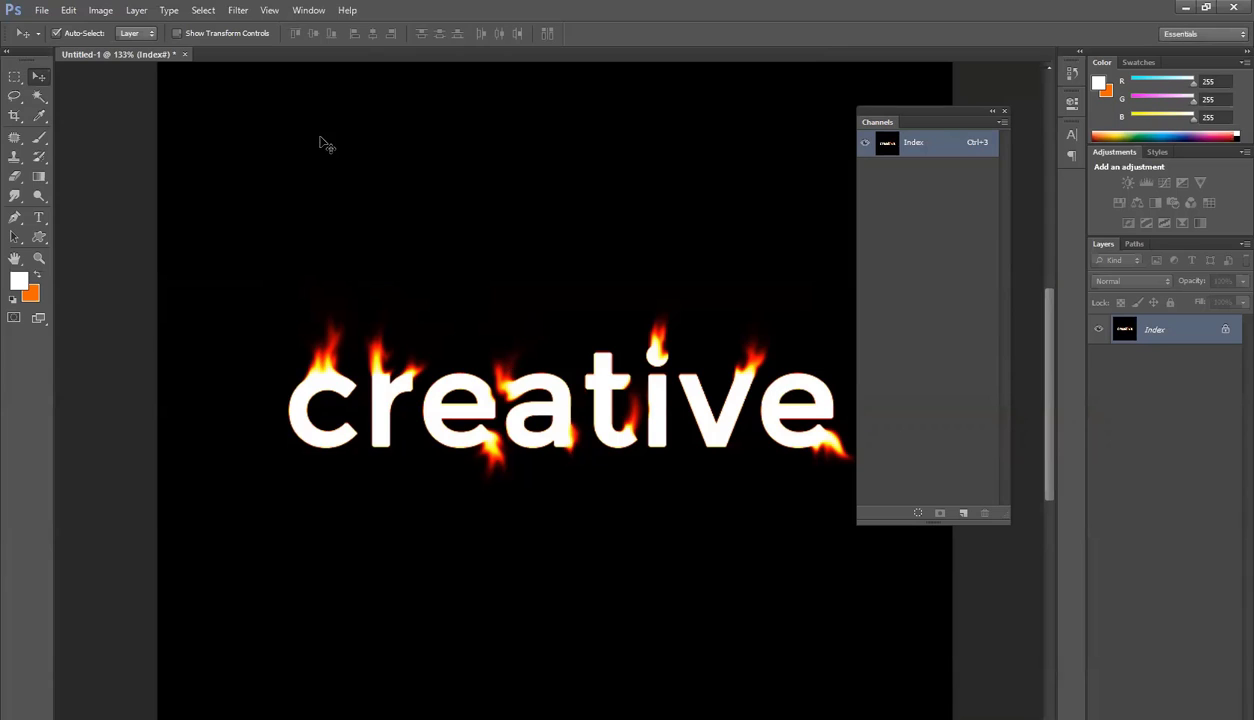
Convert the indexed image to RGB Color mode and inspect the flaming letters up close
{"action": "left_click", "coordinate": [86, 12]}
{"action": "mouse_move", "coordinate": [120, 28]}
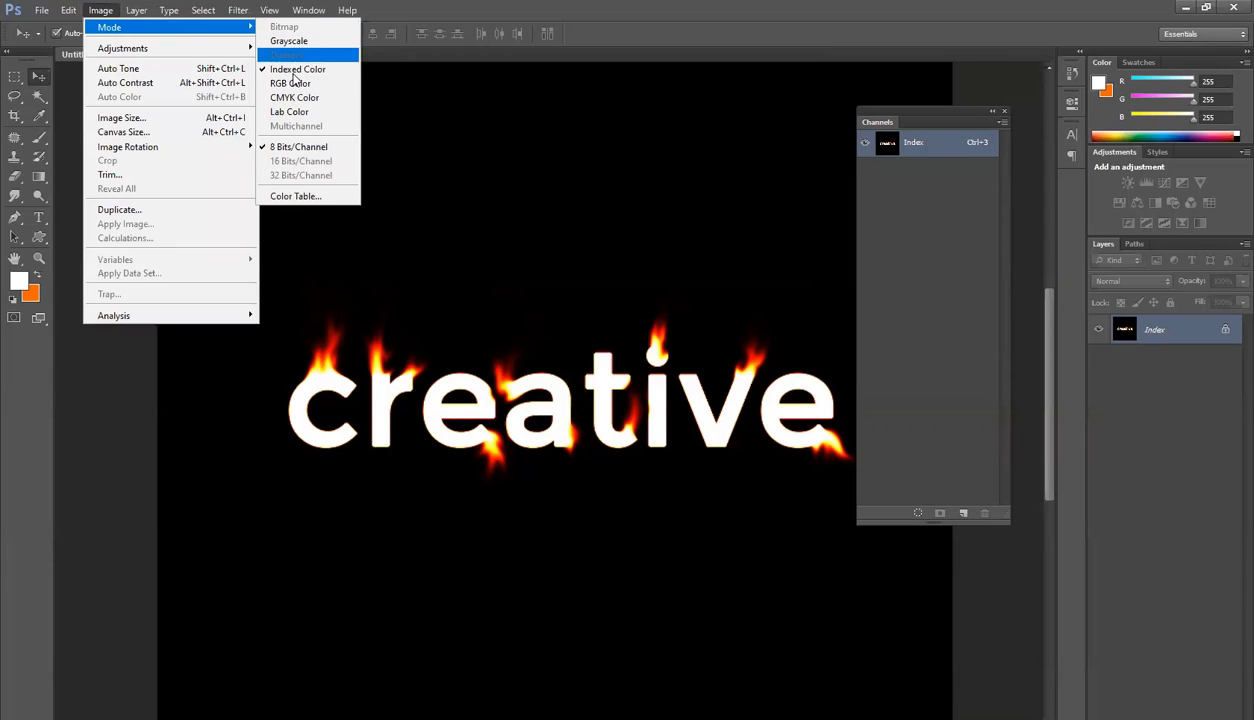
{"action": "left_click", "coordinate": [290, 83]}
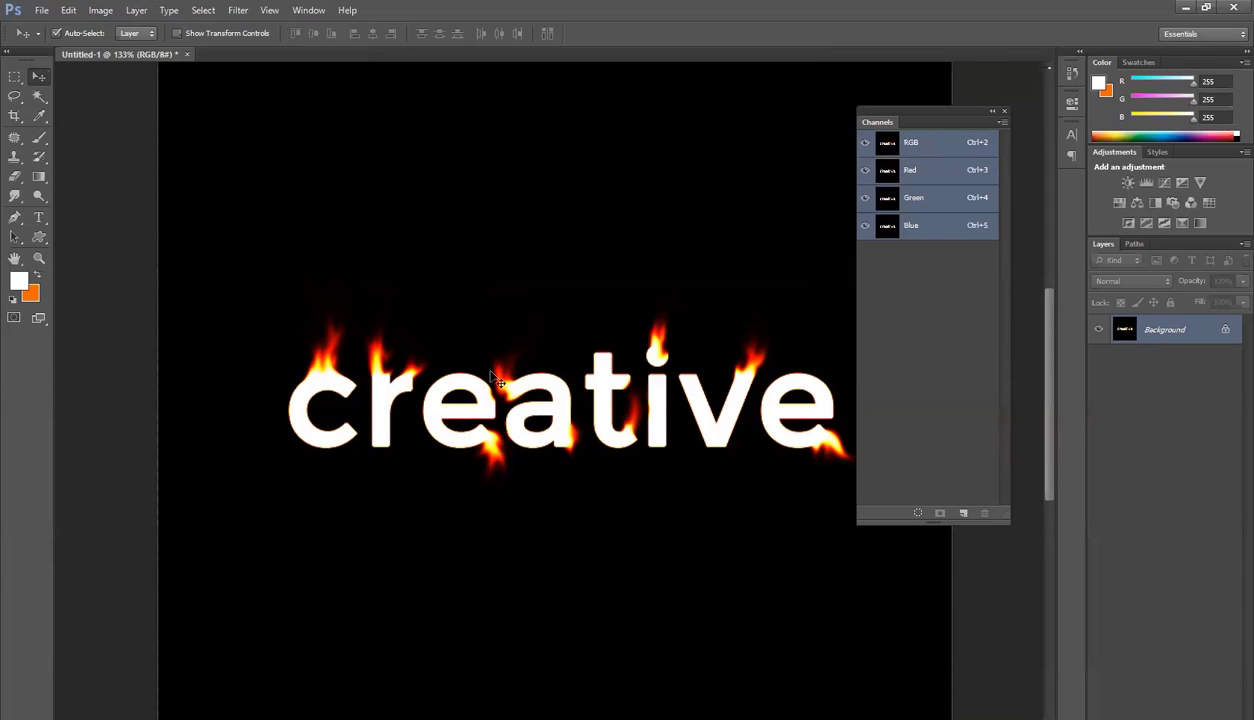
{"action": "scroll", "coordinate": [572, 432], "scroll_direction": "up", "scroll_amount": 4}
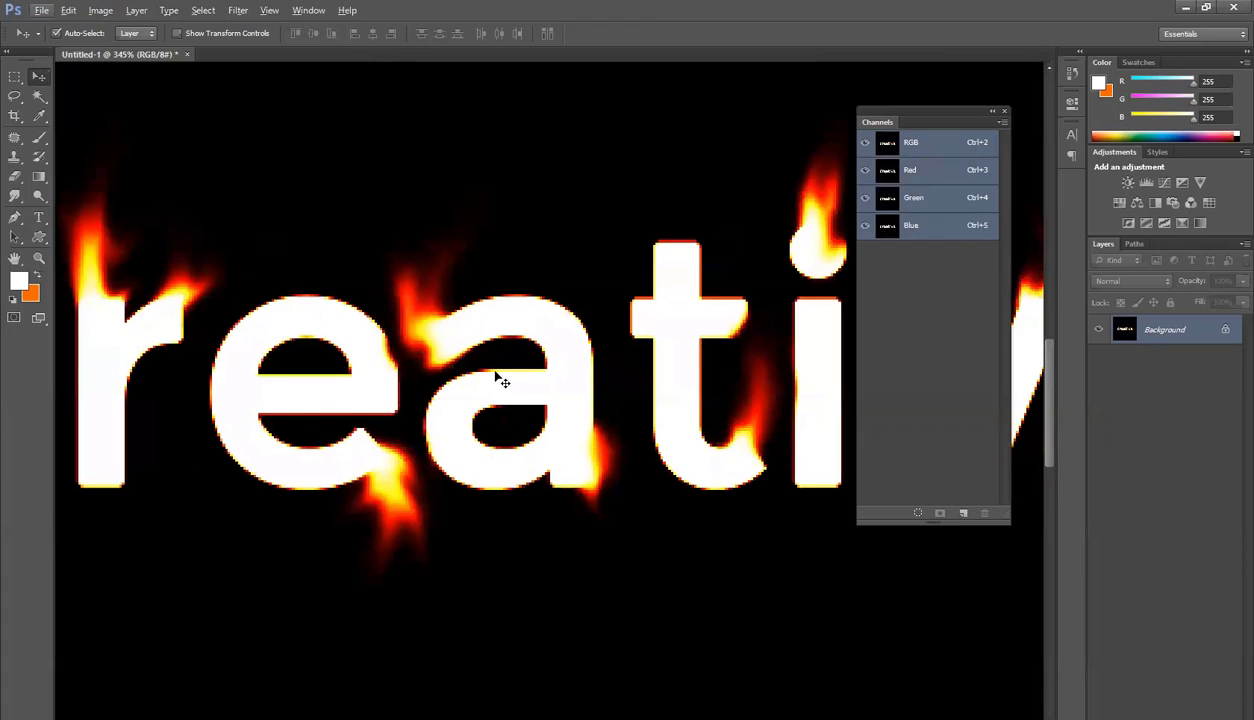
{"action": "scroll", "coordinate": [498, 375], "scroll_direction": "down", "scroll_amount": 3}
{"action": "scroll", "coordinate": [686, 521], "scroll_direction": "down", "scroll_amount": 3}
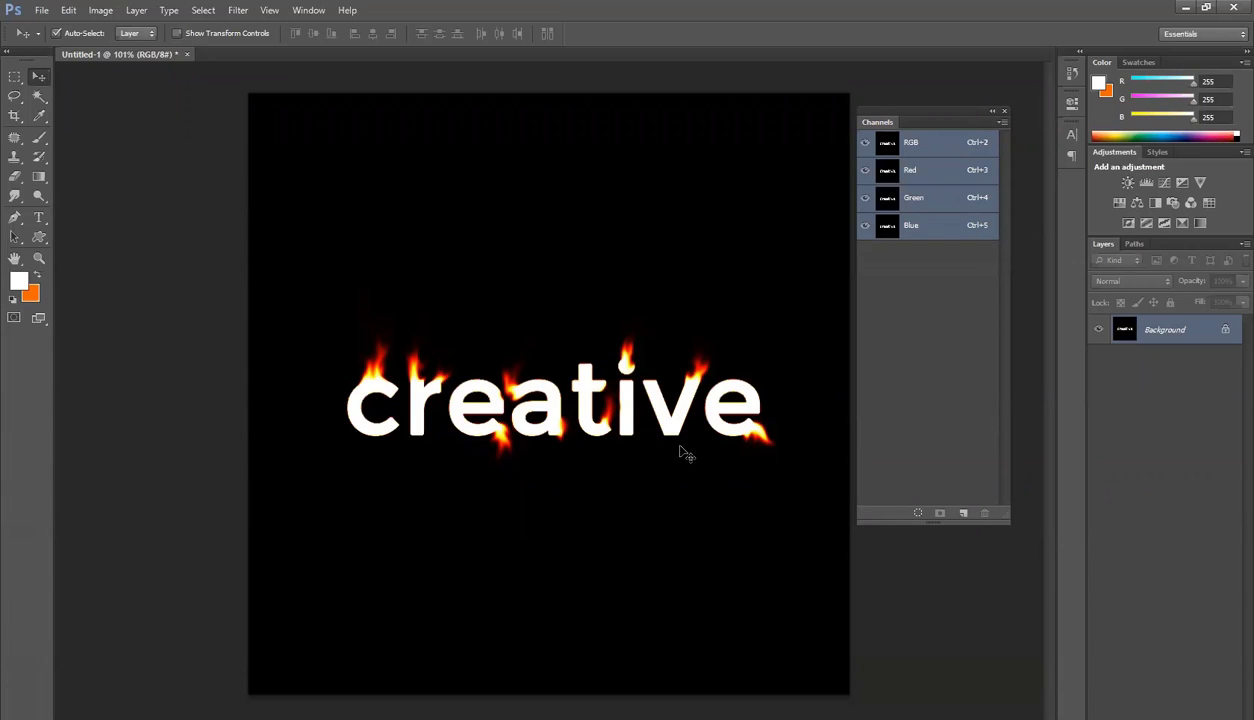
Create a white 800 × 800 pixel RGB document at 72 pixels/inch, 8 bit, and review its bit-depth options
{"action": "key", "text": "ctrl+n"}
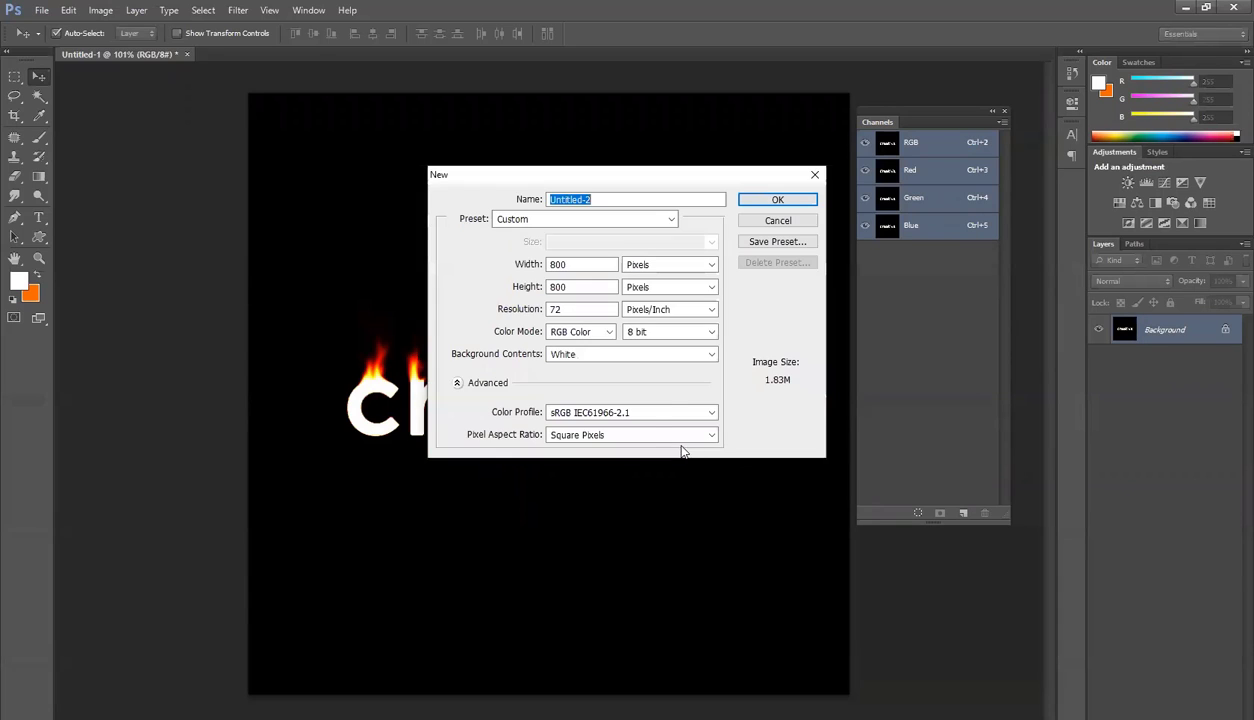
{"action": "key", "text": "Return"}
{"action": "left_click", "coordinate": [100, 10]}
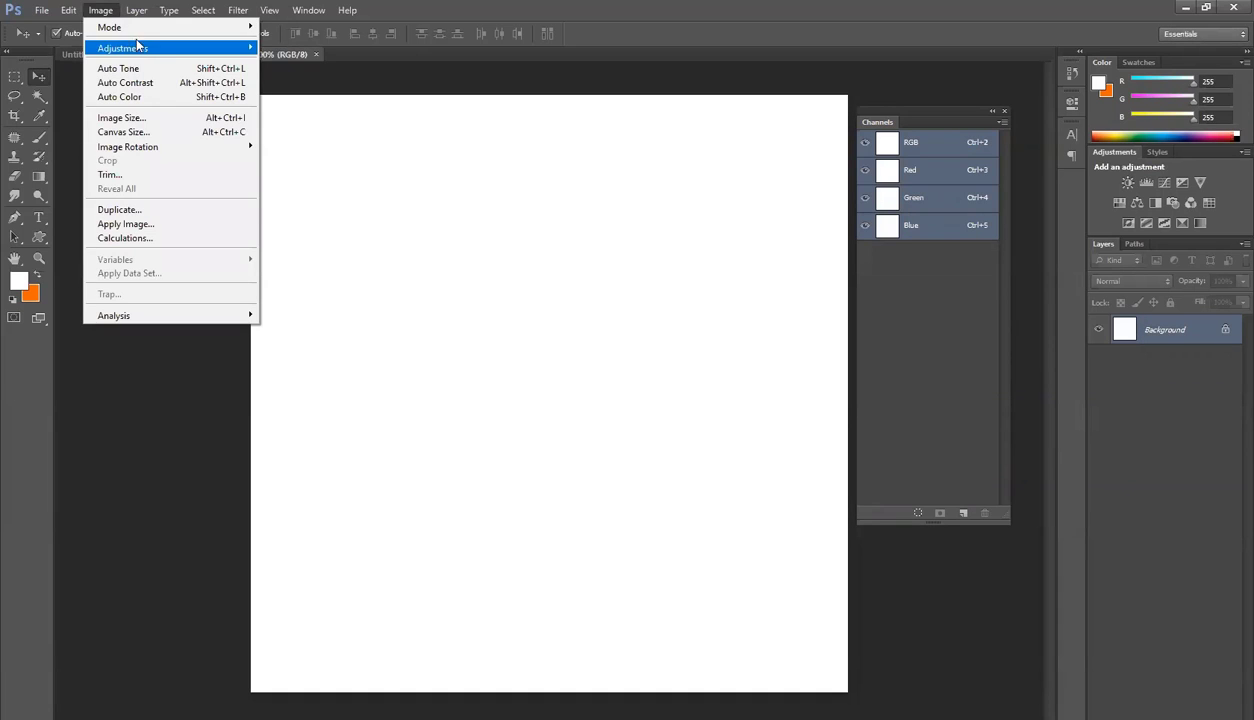
{"action": "mouse_move", "coordinate": [128, 27]}
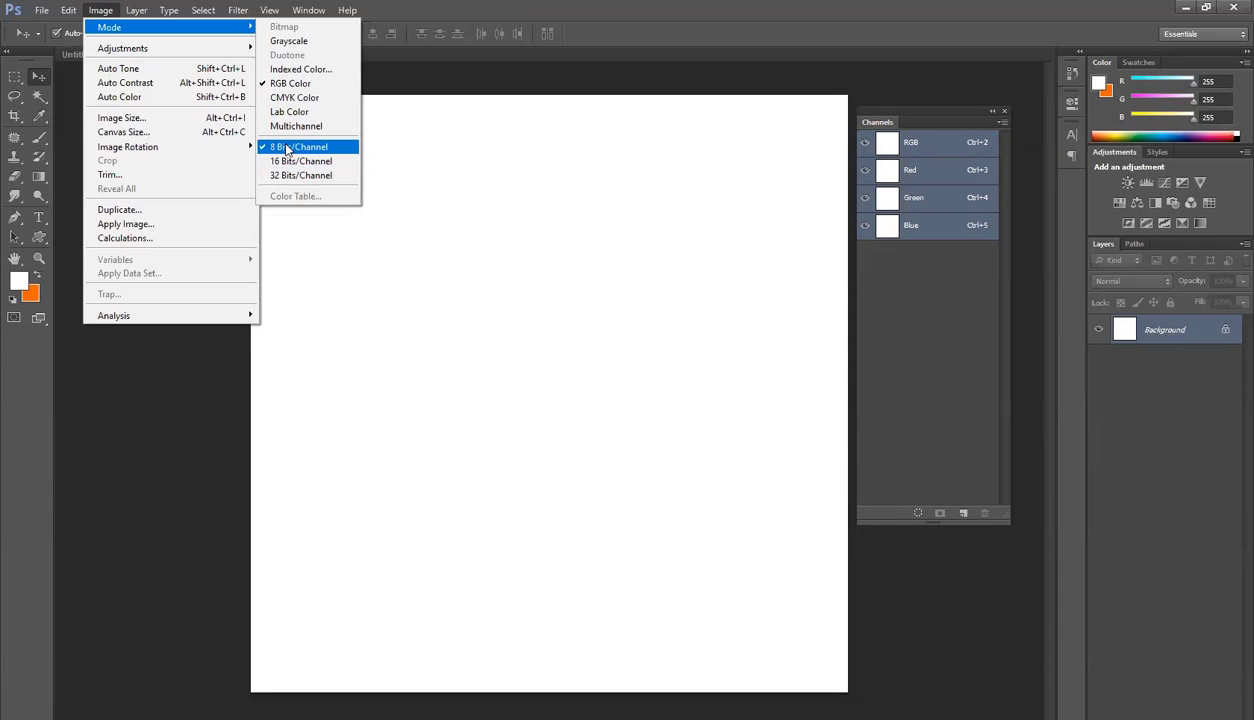
{"action": "left_click", "coordinate": [921, 299]}
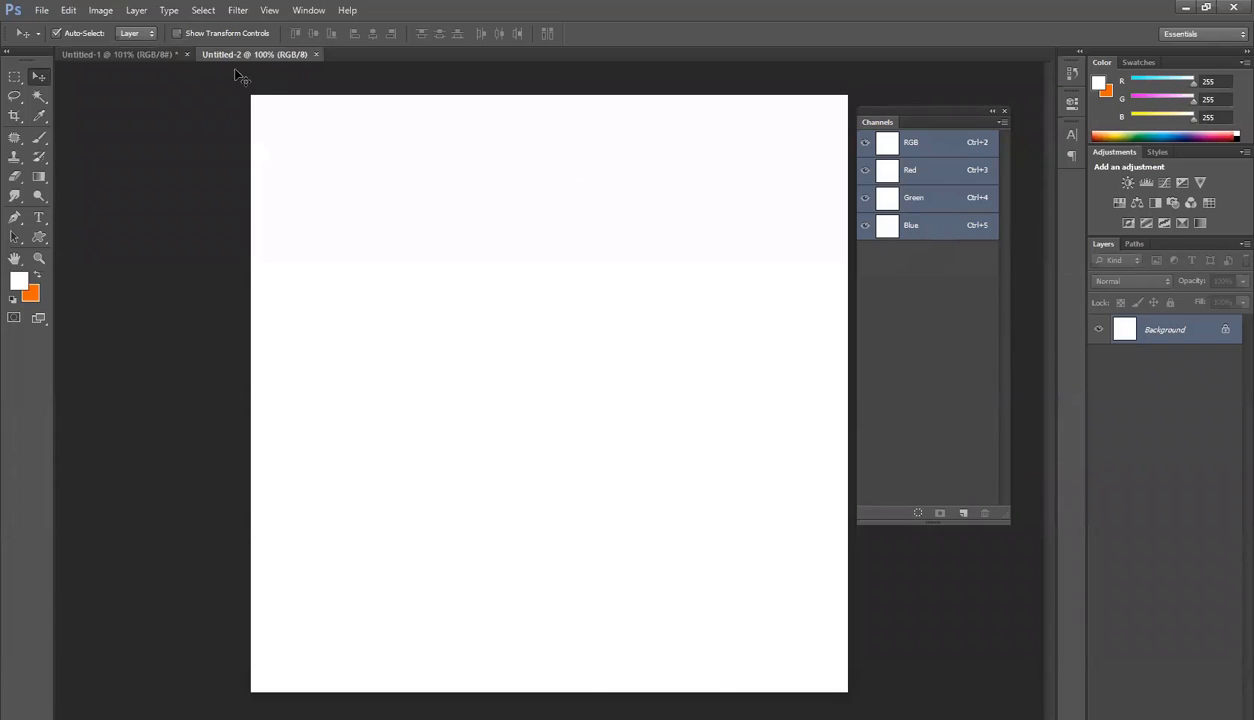
Return to the flaming text document and select all its white letters with the Magic Wand and Similar
{"action": "left_click", "coordinate": [136, 52]}
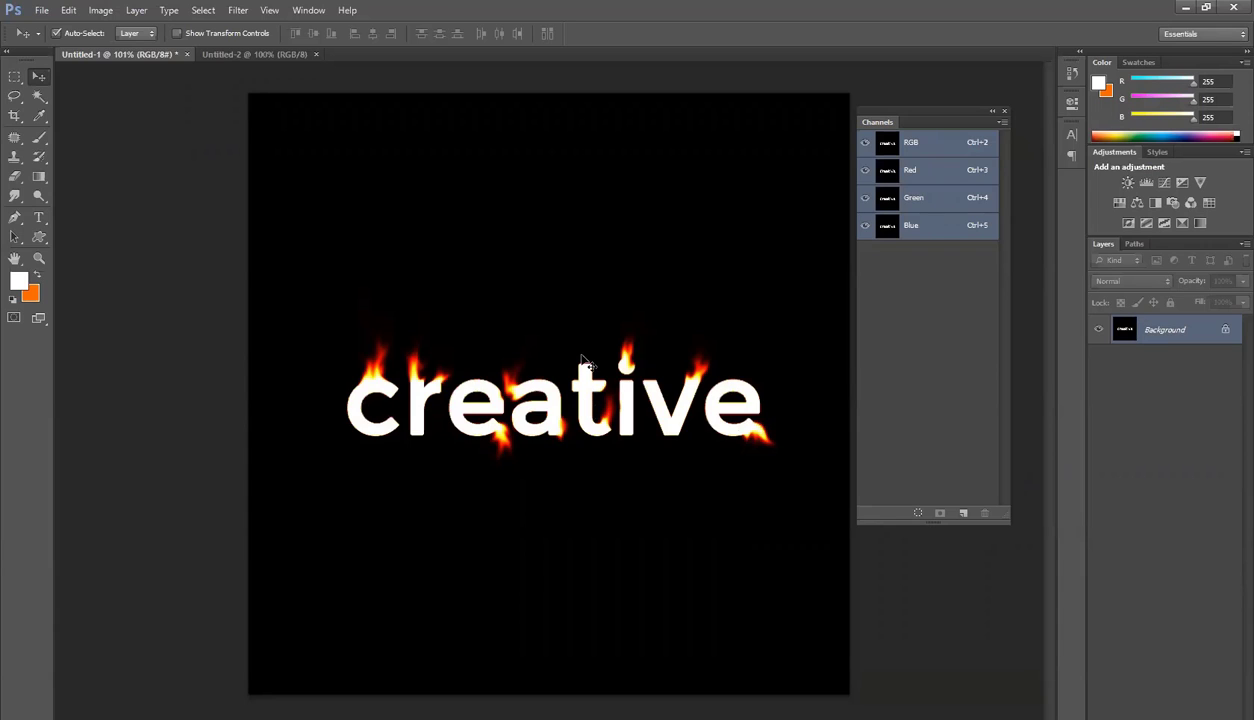
{"action": "left_click", "coordinate": [39, 96]}
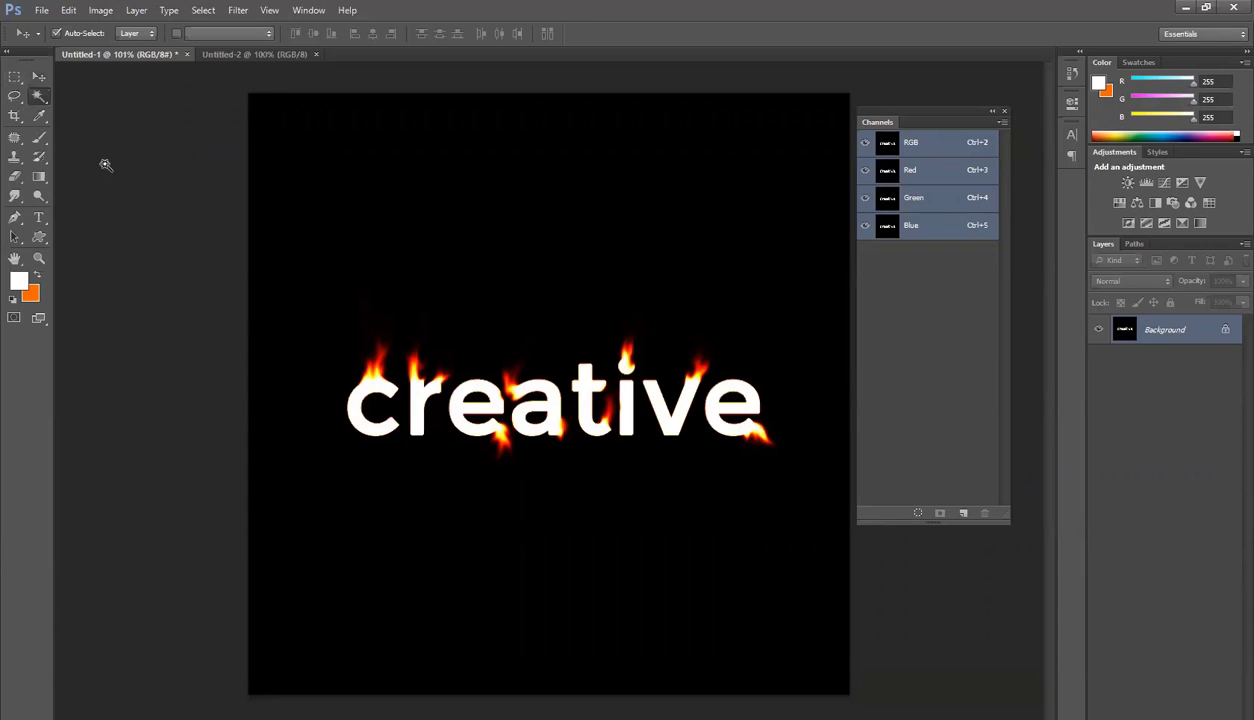
{"action": "left_click", "coordinate": [353, 400]}
{"action": "right_click", "coordinate": [355, 396]}
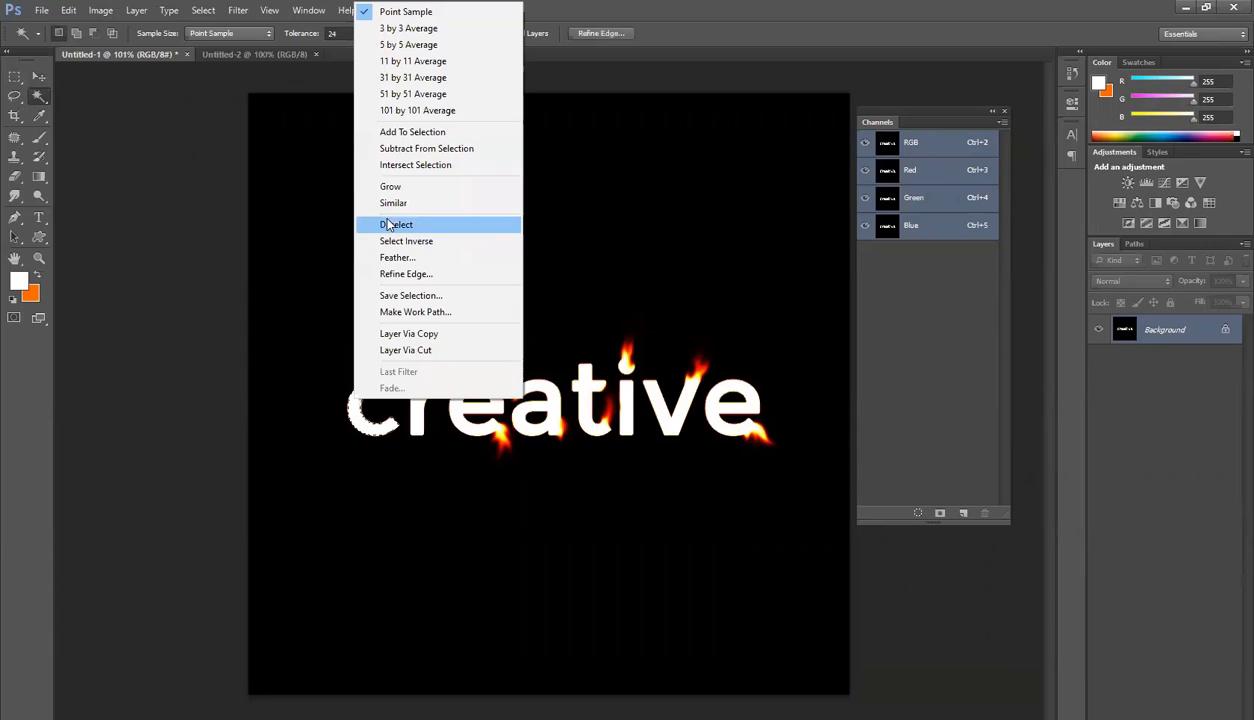
{"action": "left_click", "coordinate": [394, 204]}
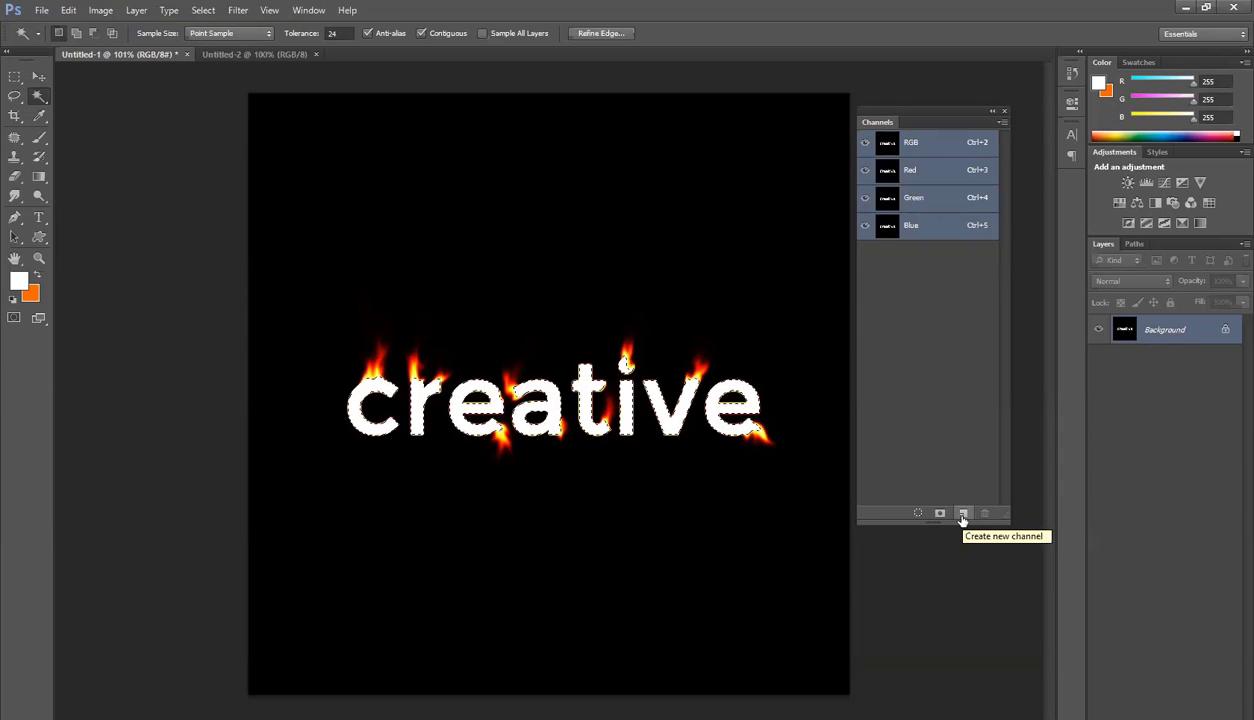
Create a new alpha channel, fill the letter selection in it with white, and deselect
{"action": "left_click", "coordinate": [962, 515]}
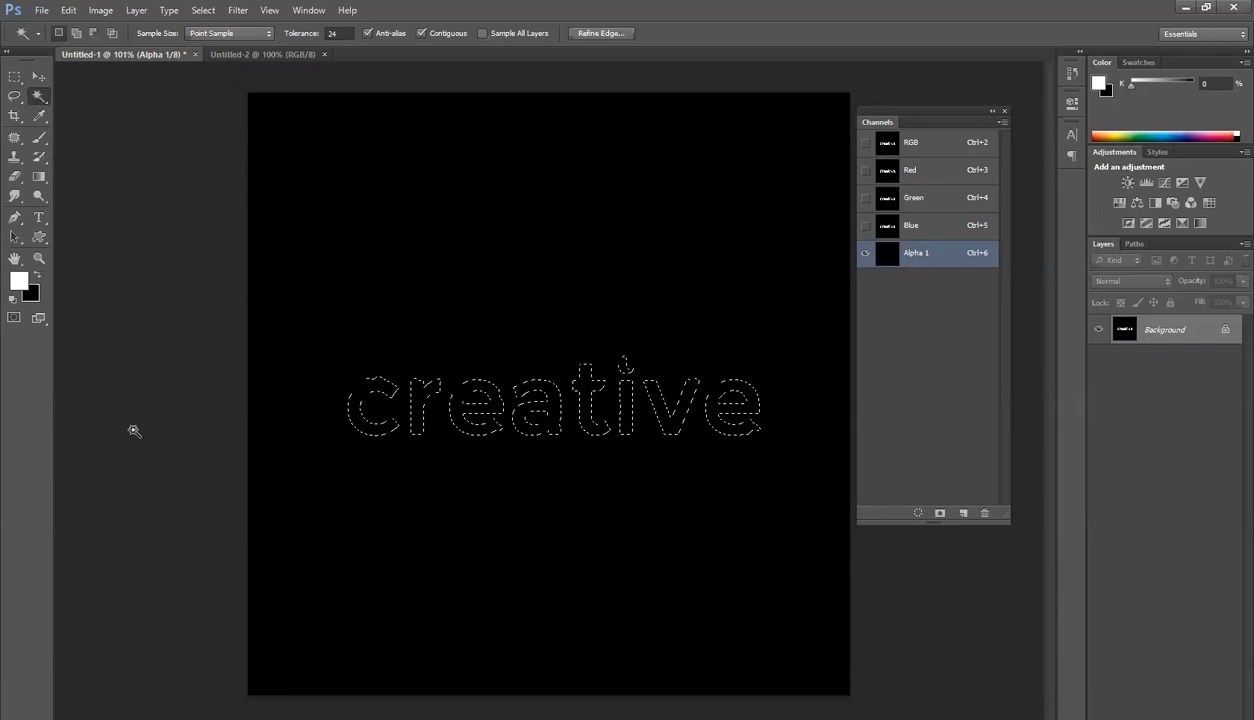
{"action": "key", "text": "alt+BackSpace"}
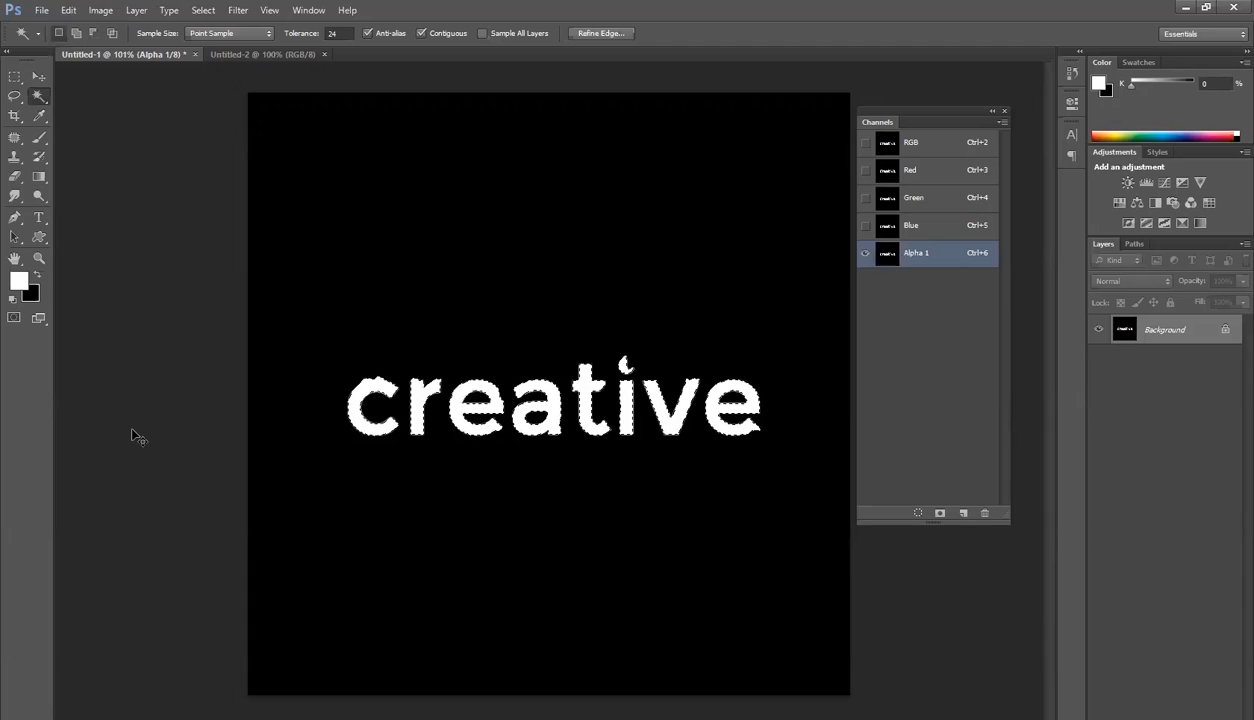
{"action": "key", "text": "ctrl+d"}
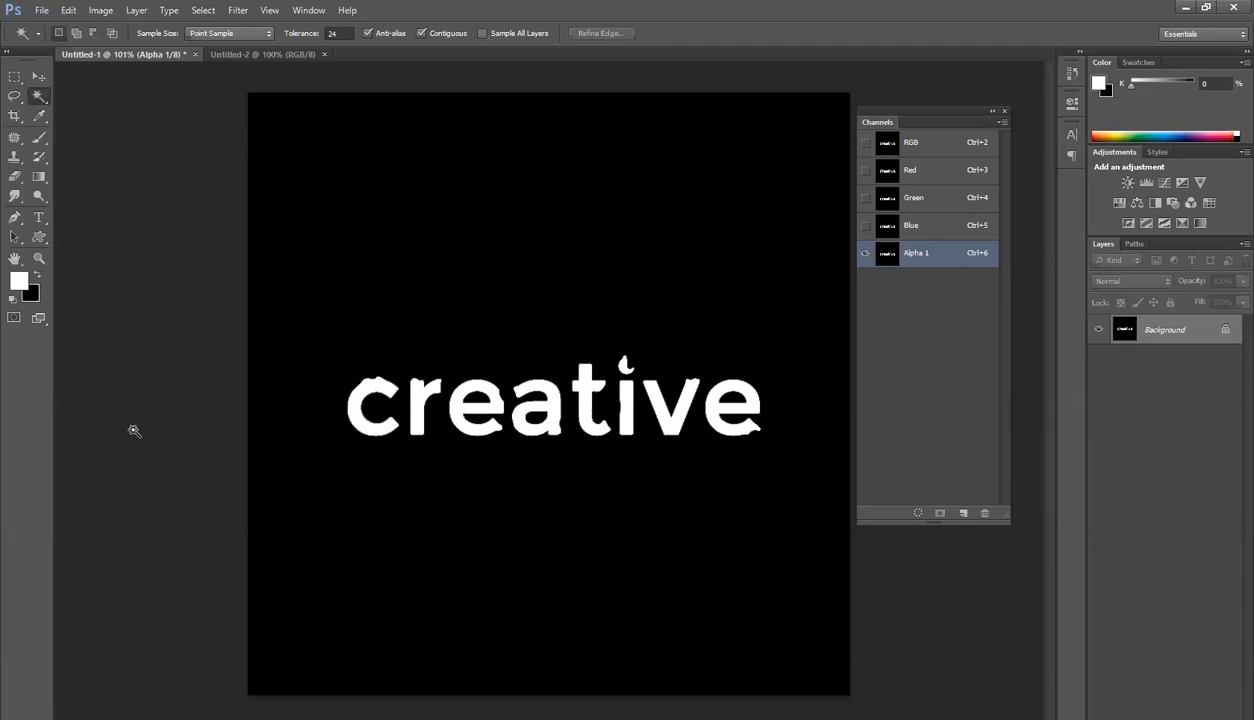
{"action": "left_click", "coordinate": [936, 147]}
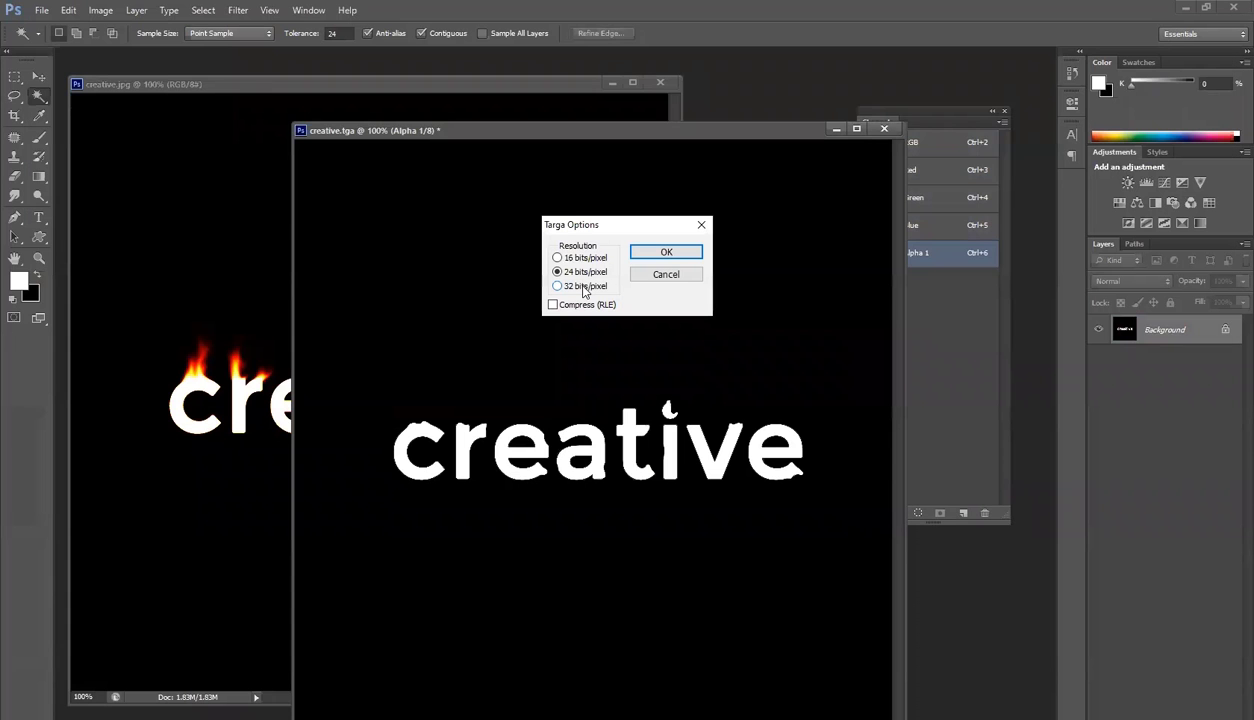
Save creative.tga at 32 bits/pixel with RLE compression, and close its window
{"action": "left_click", "coordinate": [556, 305]}
{"action": "left_click", "coordinate": [573, 285]}
{"action": "left_click", "coordinate": [667, 253]}
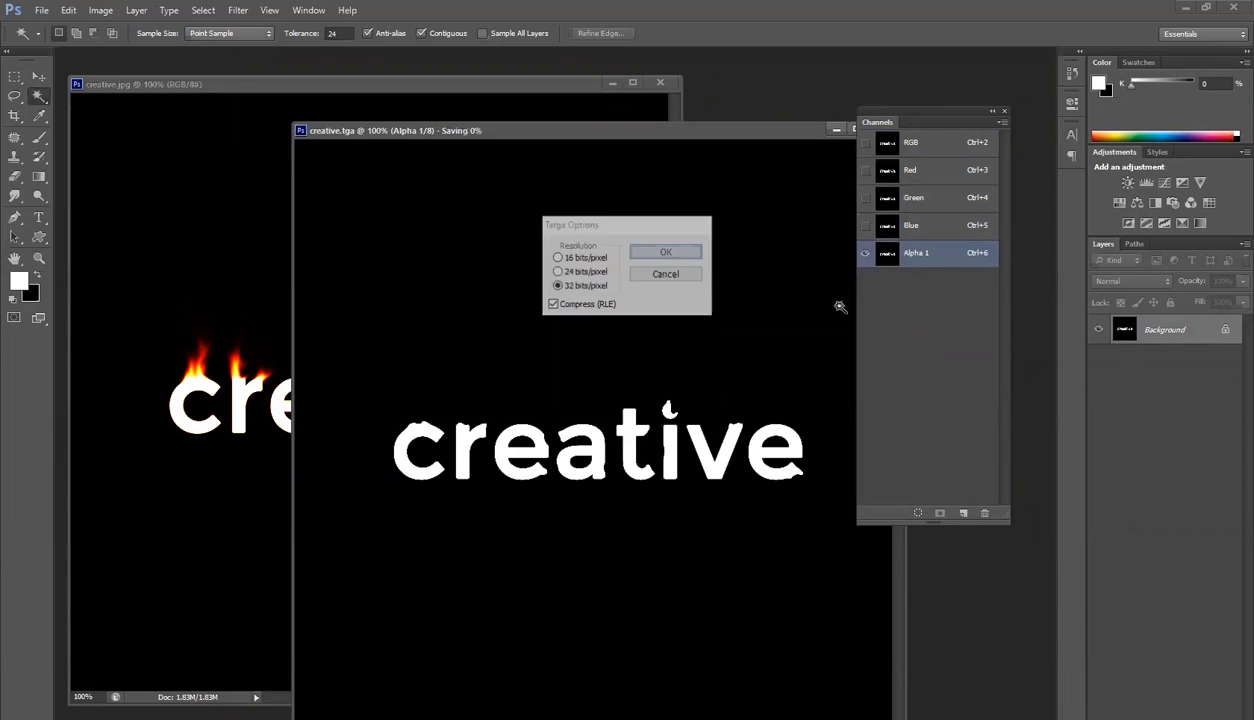
{"action": "left_click_drag", "start_coordinate": [763, 133], "coordinate": [673, 153]}
{"action": "left_click", "coordinate": [797, 149]}
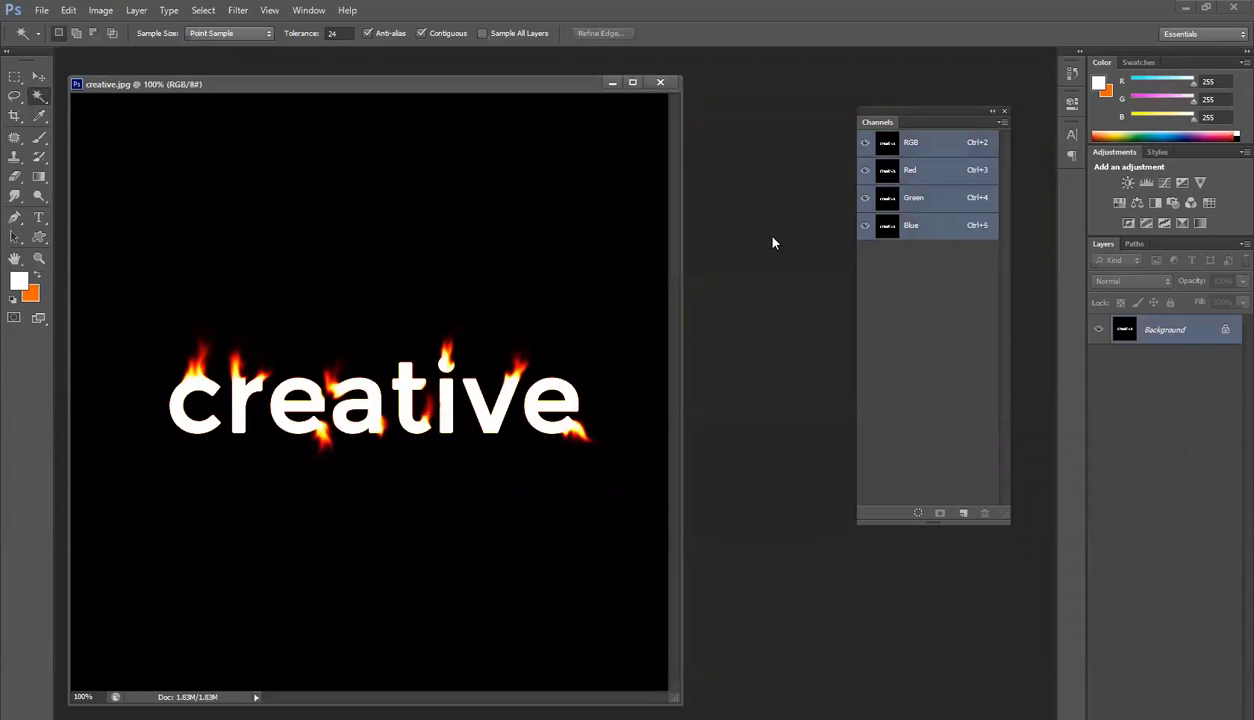
Open creative.tga and float its window separately, overlapping creative.jpg for comparison
{"action": "key", "text": "ctrl+o"}
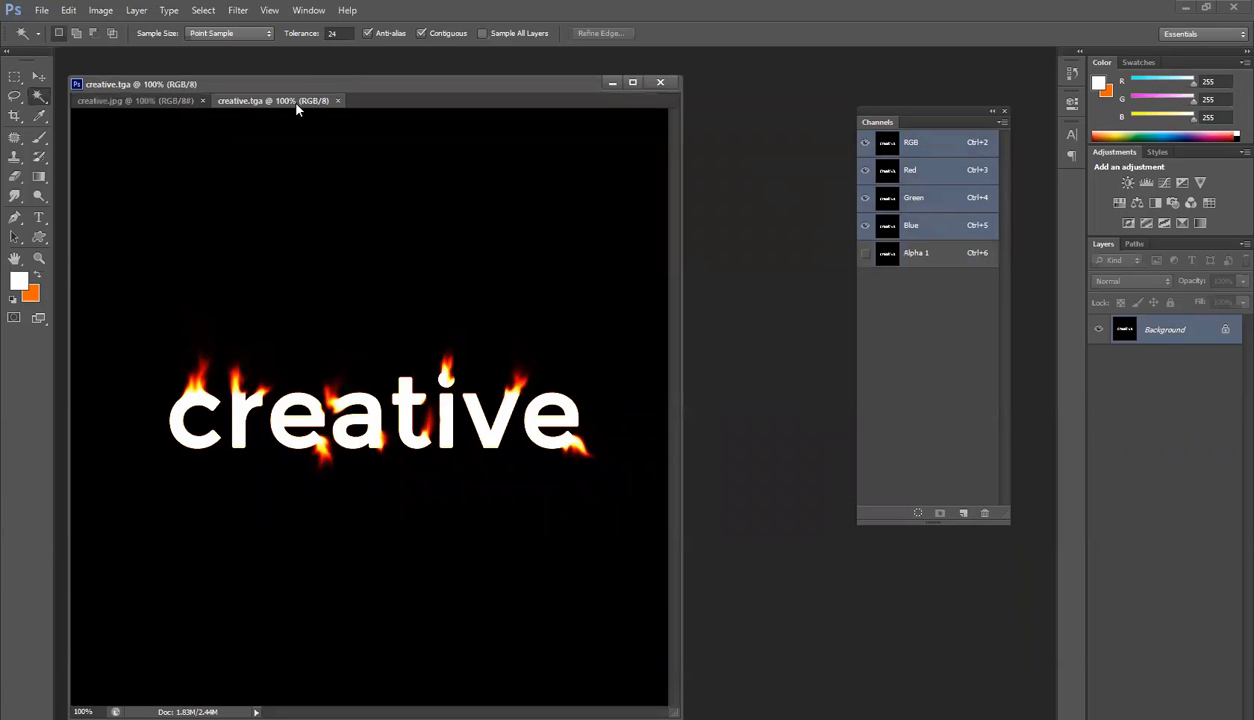
{"action": "left_click_drag", "start_coordinate": [297, 104], "coordinate": [563, 218]}
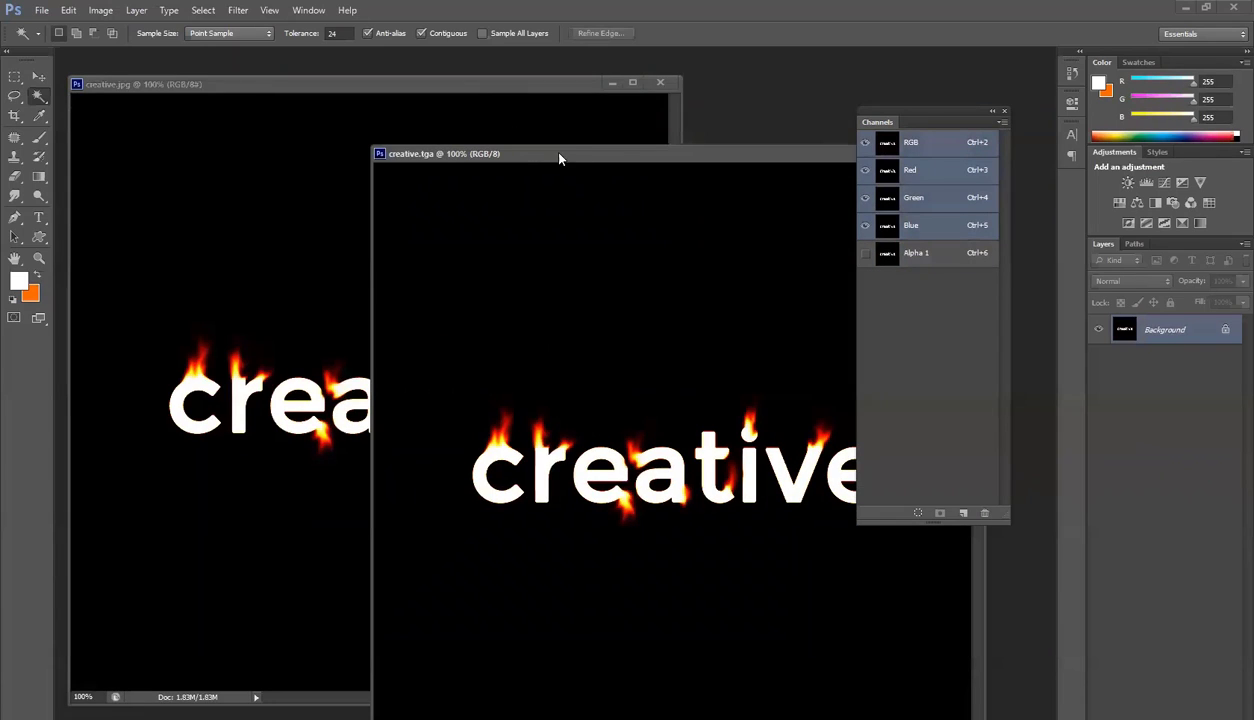
{"action": "left_click_drag", "start_coordinate": [559, 158], "coordinate": [602, 133]}
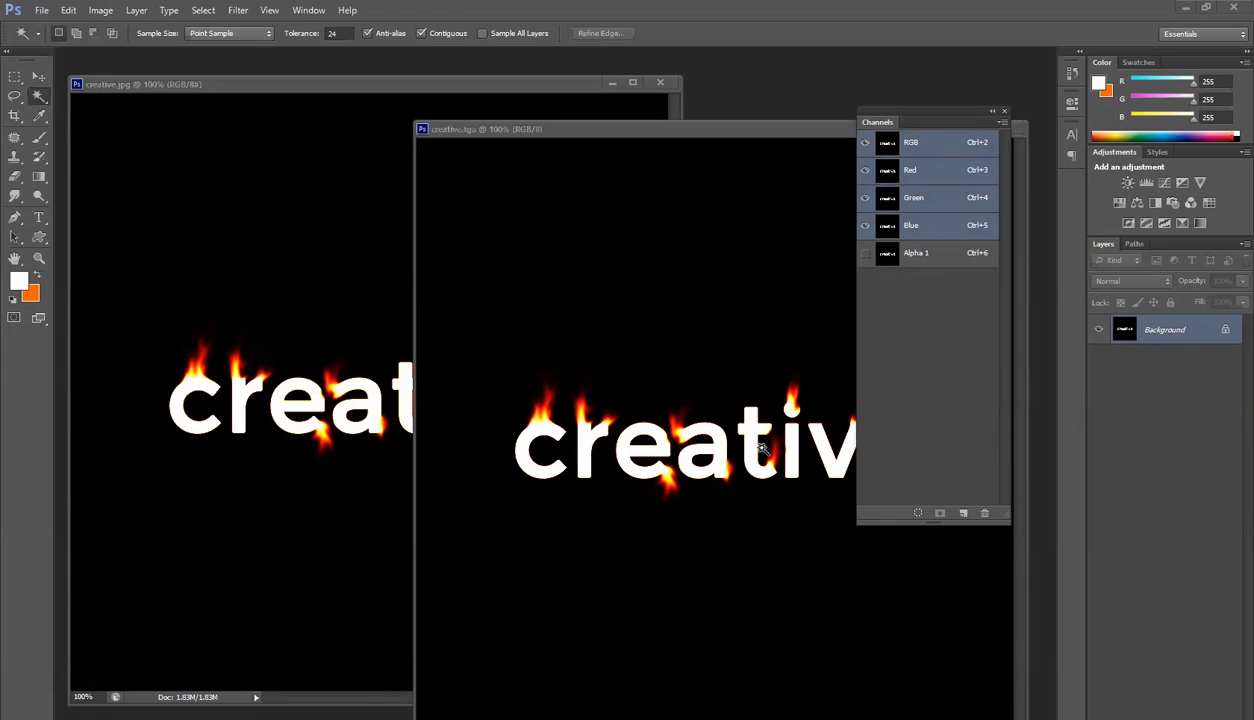
Search the computer for "after" and launch Adobe After Effects CS6
{"action": "key", "text": "super"}
{"action": "type", "text": "after"}
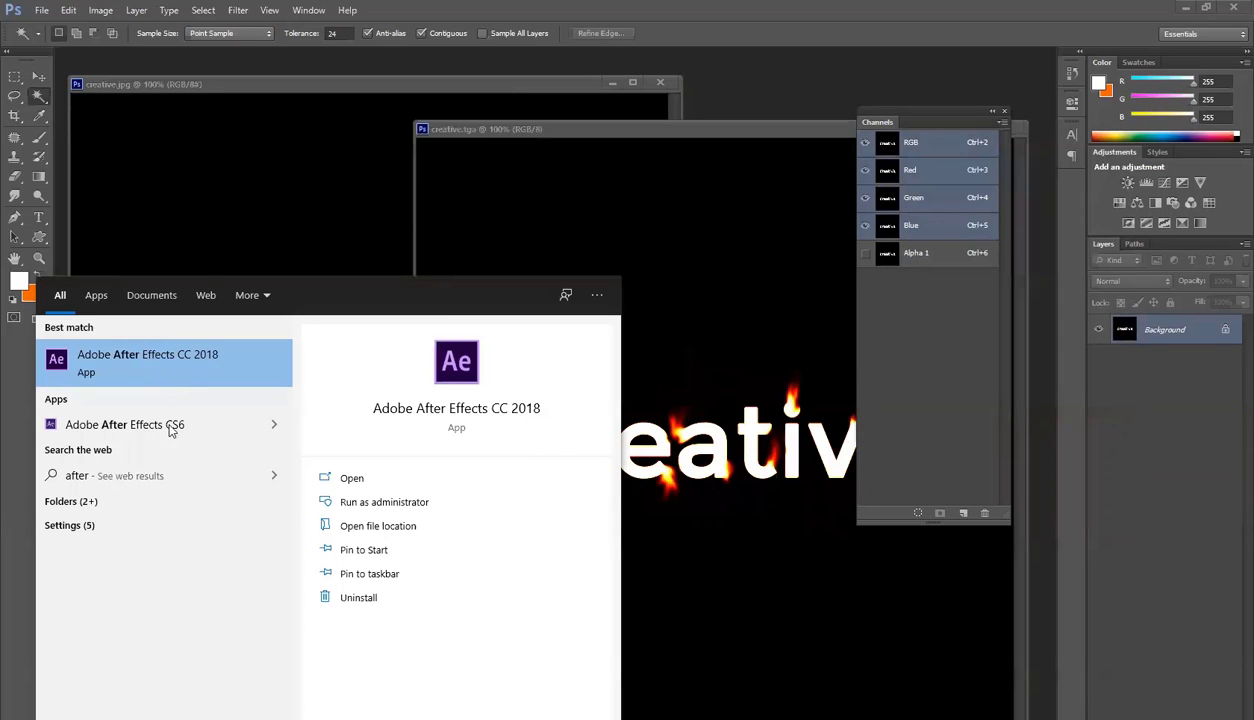
{"action": "left_click", "coordinate": [152, 429]}
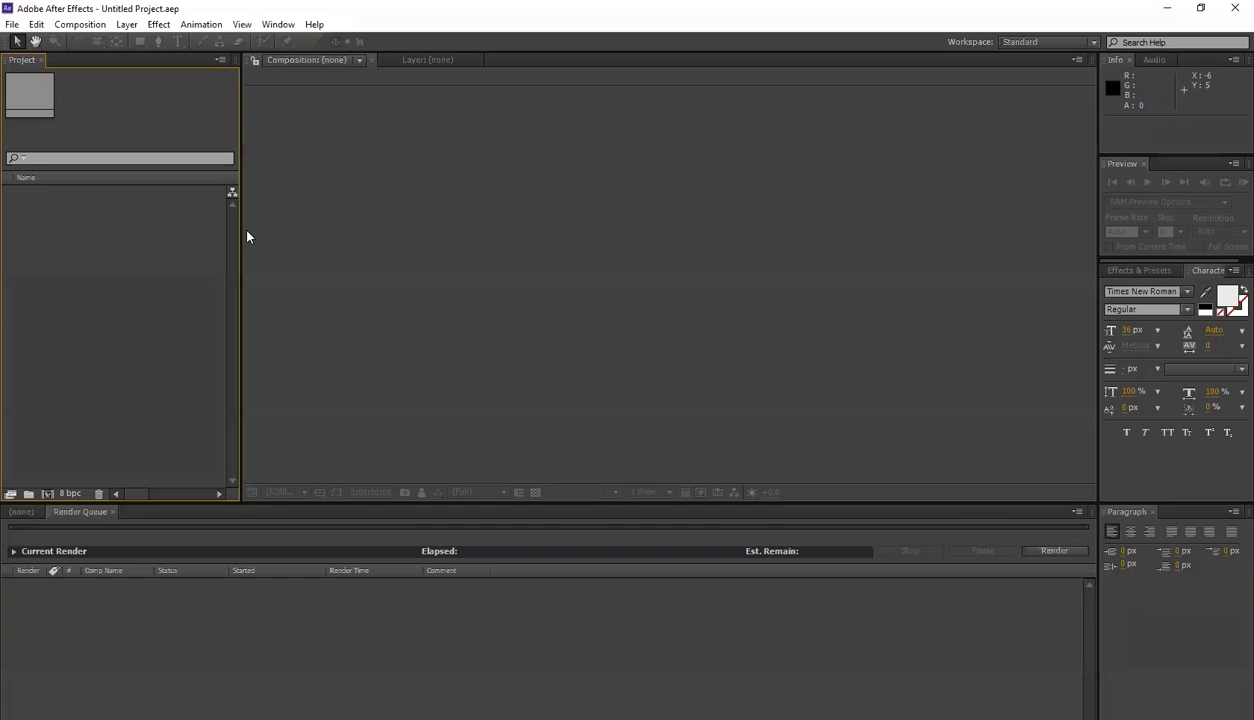
Import creative.jpg, create a composition from it, and turn on the transparency grid
{"action": "key", "text": "ctrl+i"}
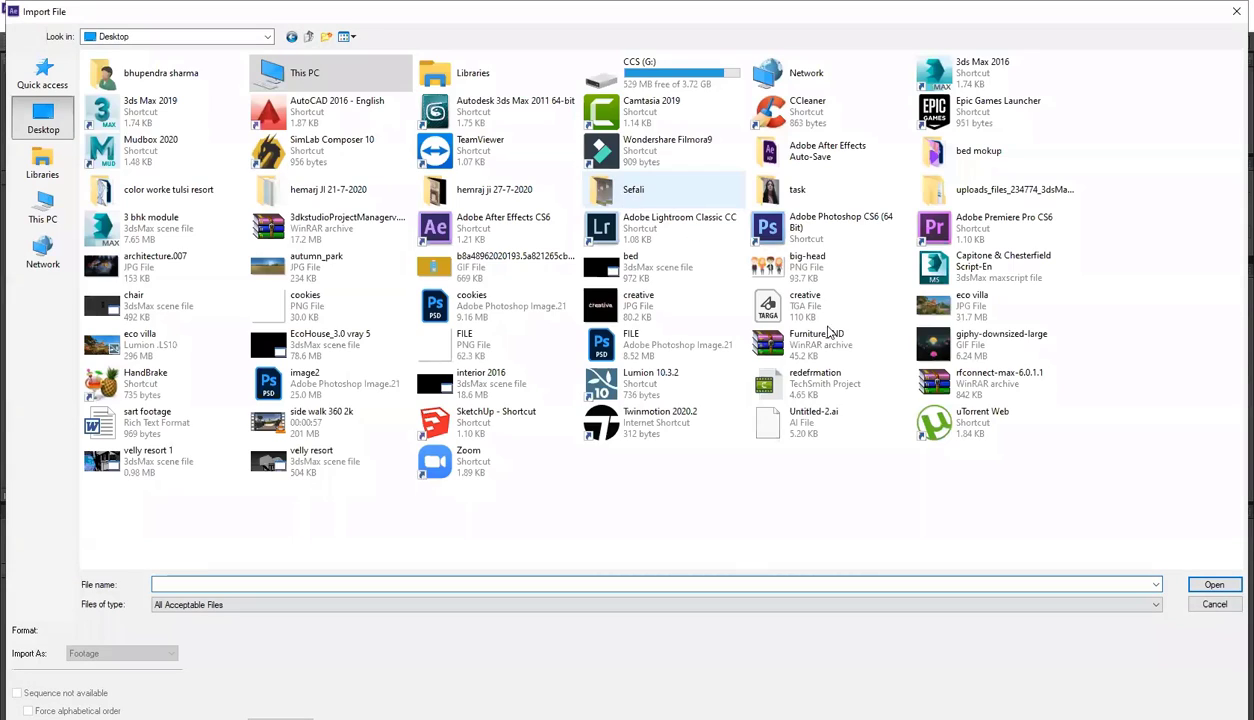
{"action": "double_click", "coordinate": [643, 311]}
{"action": "left_click_drag", "start_coordinate": [52, 191], "coordinate": [47, 493]}
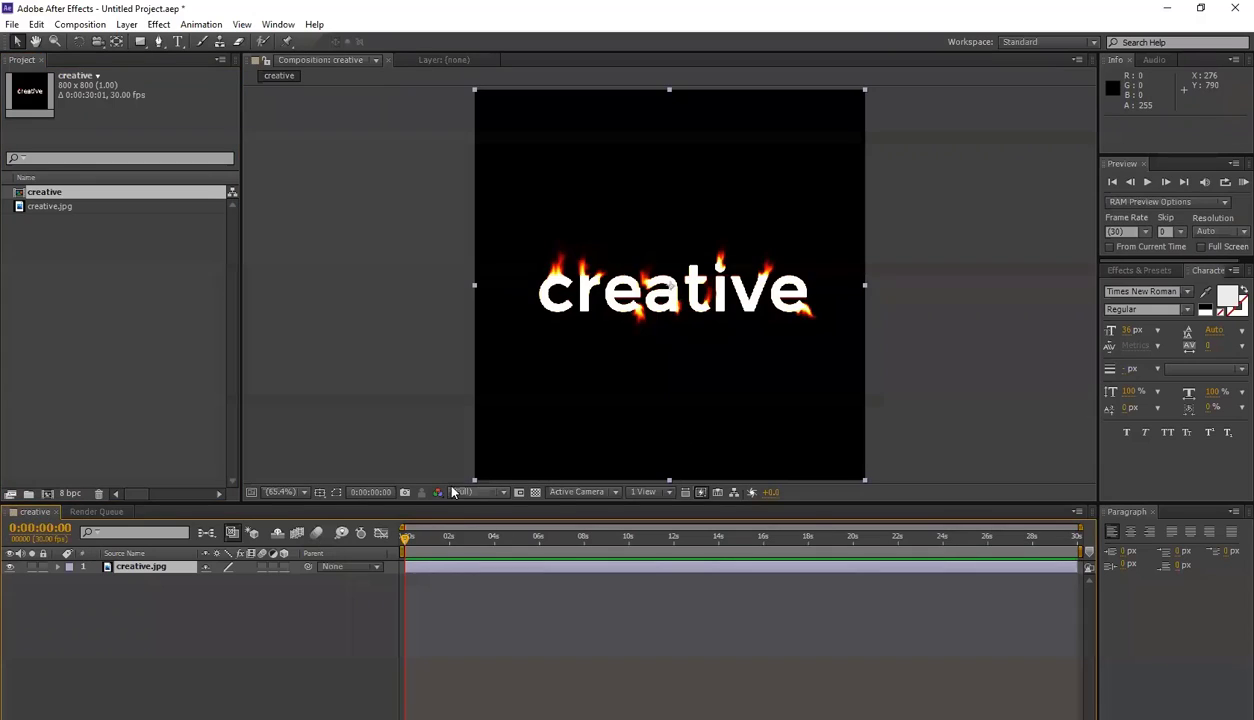
{"action": "left_click", "coordinate": [536, 492]}
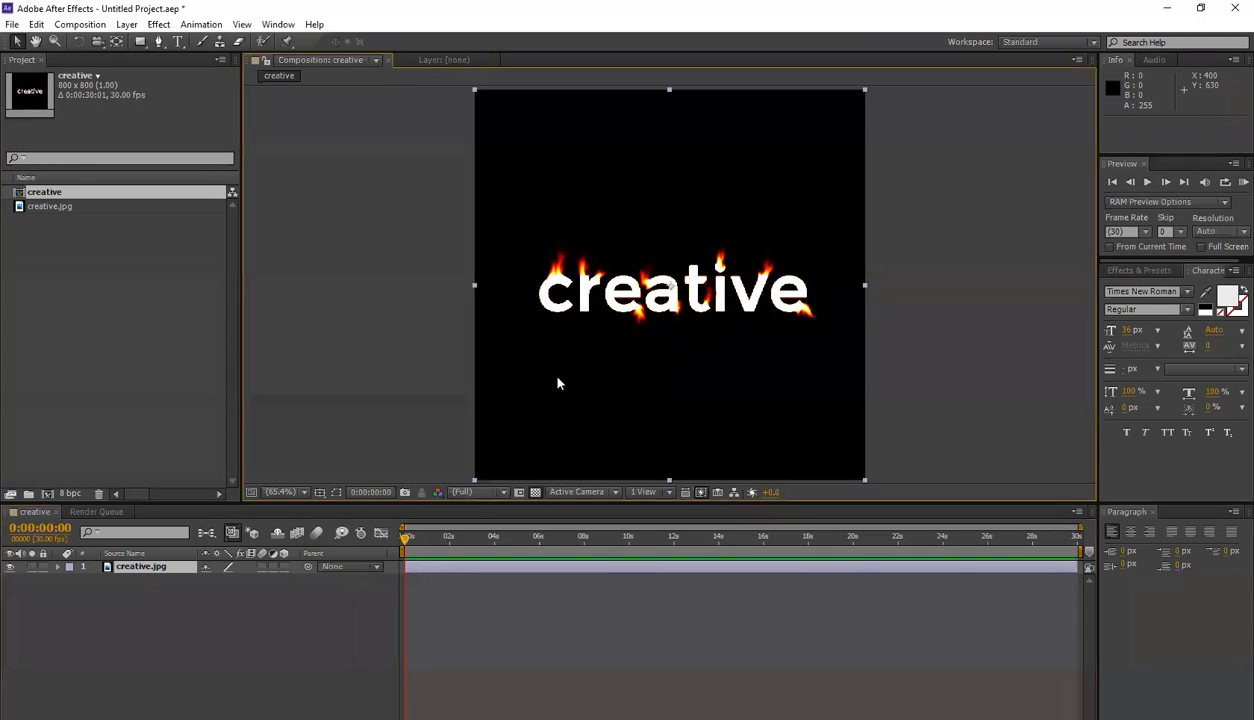
Import big-head.png and place it in the composition beneath the creative.jpg layer
{"action": "right_click", "coordinate": [183, 658]}
{"action": "left_click", "coordinate": [55, 352]}
{"action": "key", "text": "ctrl+i"}
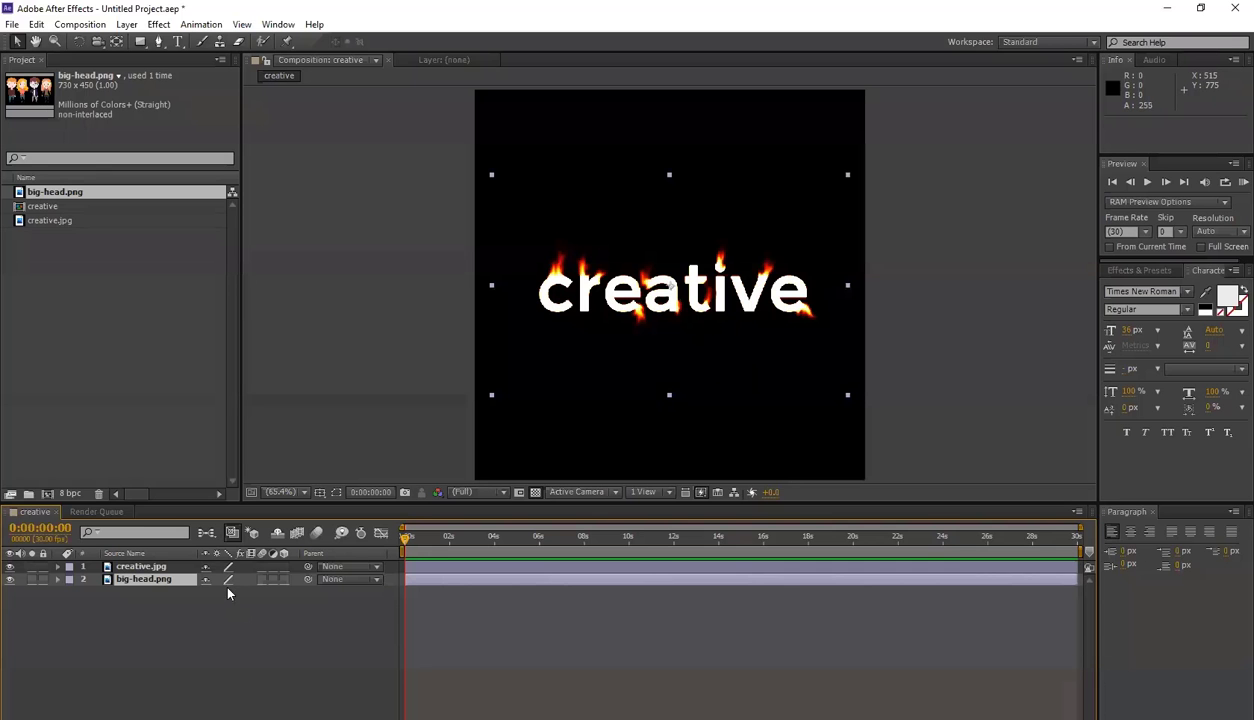
Hide and show the creative.jpg layer to compare it with the big-head.png layer beneath
{"action": "left_click", "coordinate": [165, 566]}
{"action": "left_click", "coordinate": [11, 567]}
{"action": "left_click", "coordinate": [11, 567]}
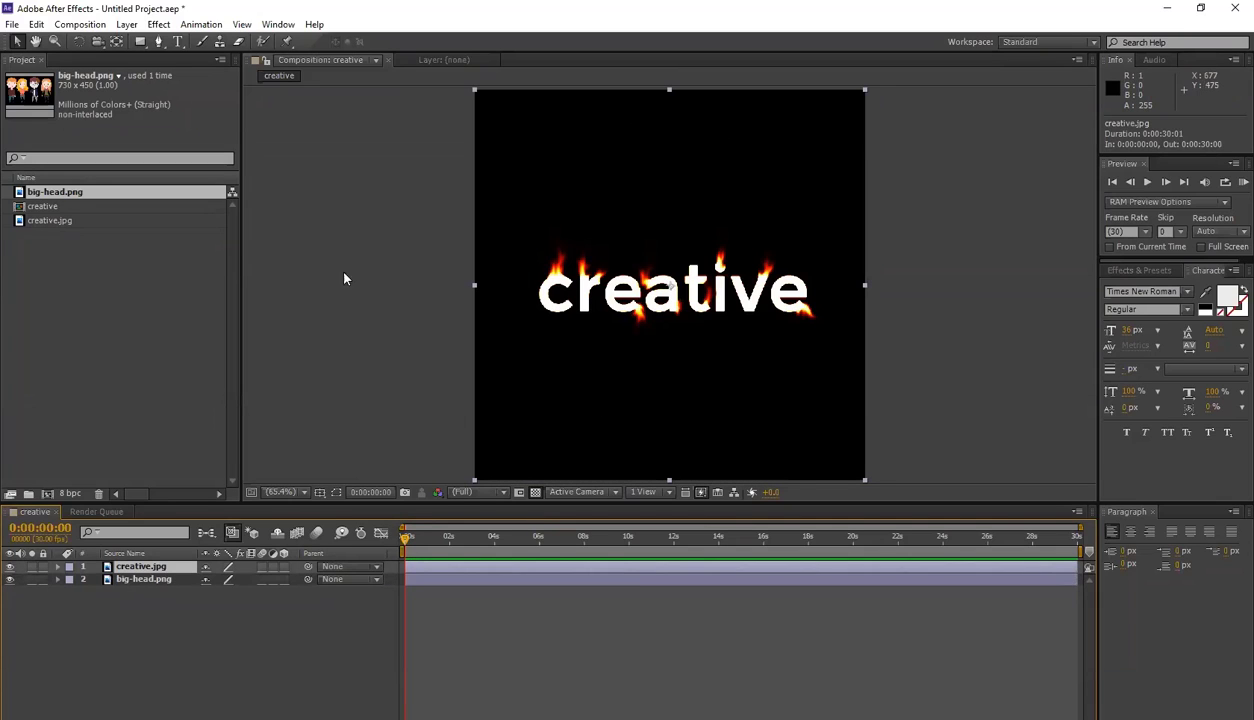
Delete creative.jpg from the project, import creative.tga with Straight - Unmatted alpha, and place it above the big-head.png layer
{"action": "left_click", "coordinate": [52, 221]}
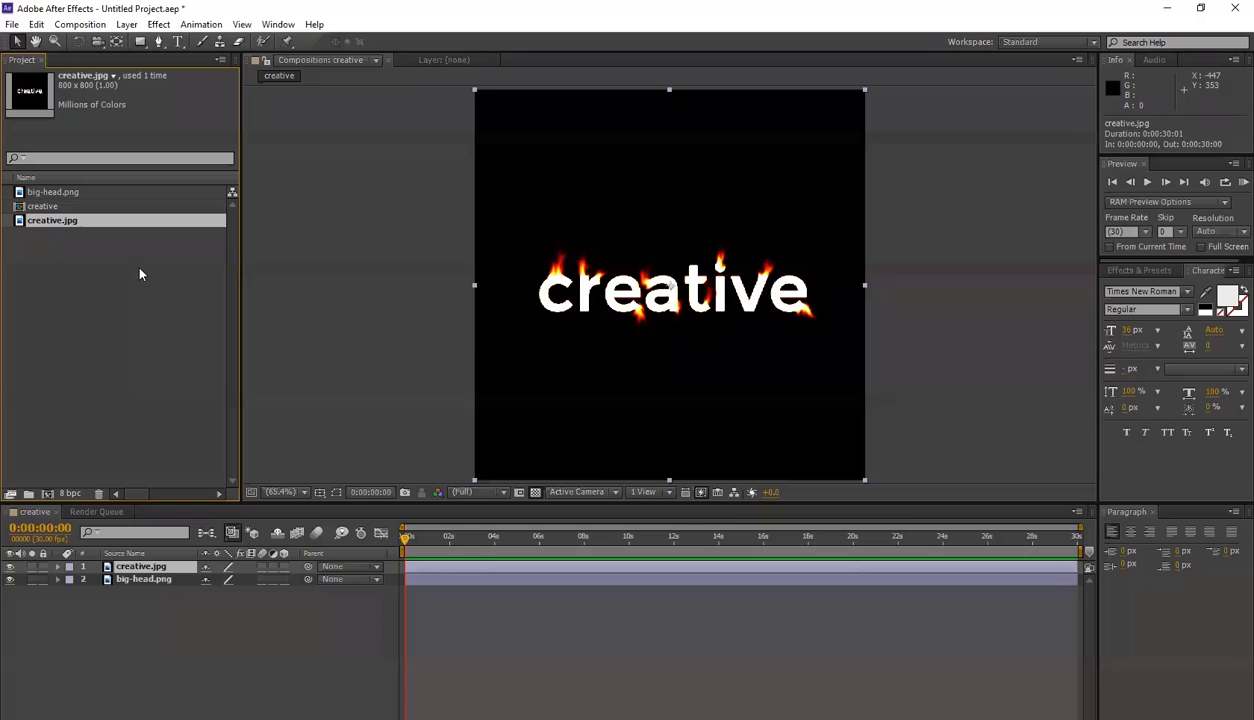
{"action": "key", "text": "Delete"}
{"action": "left_click", "coordinate": [700, 401]}
{"action": "key", "text": "ctrl+i"}
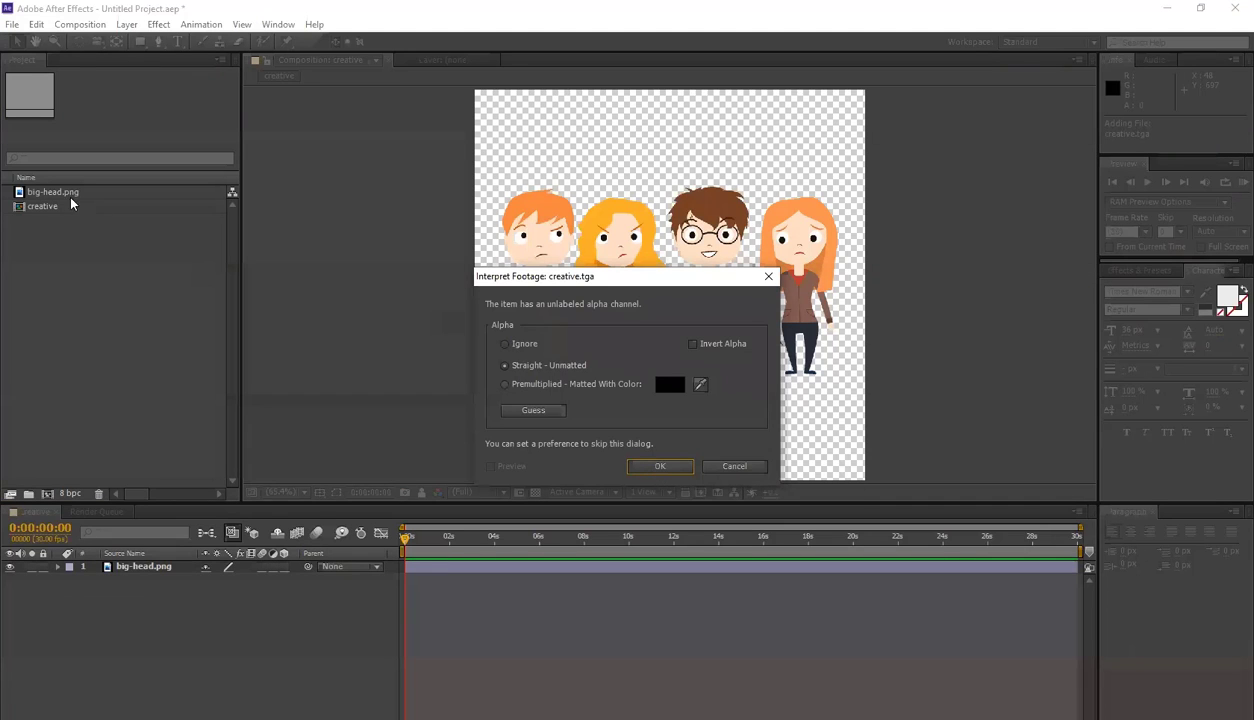
{"action": "key", "text": "Return"}
{"action": "left_click_drag", "start_coordinate": [158, 566], "coordinate": [160, 558]}
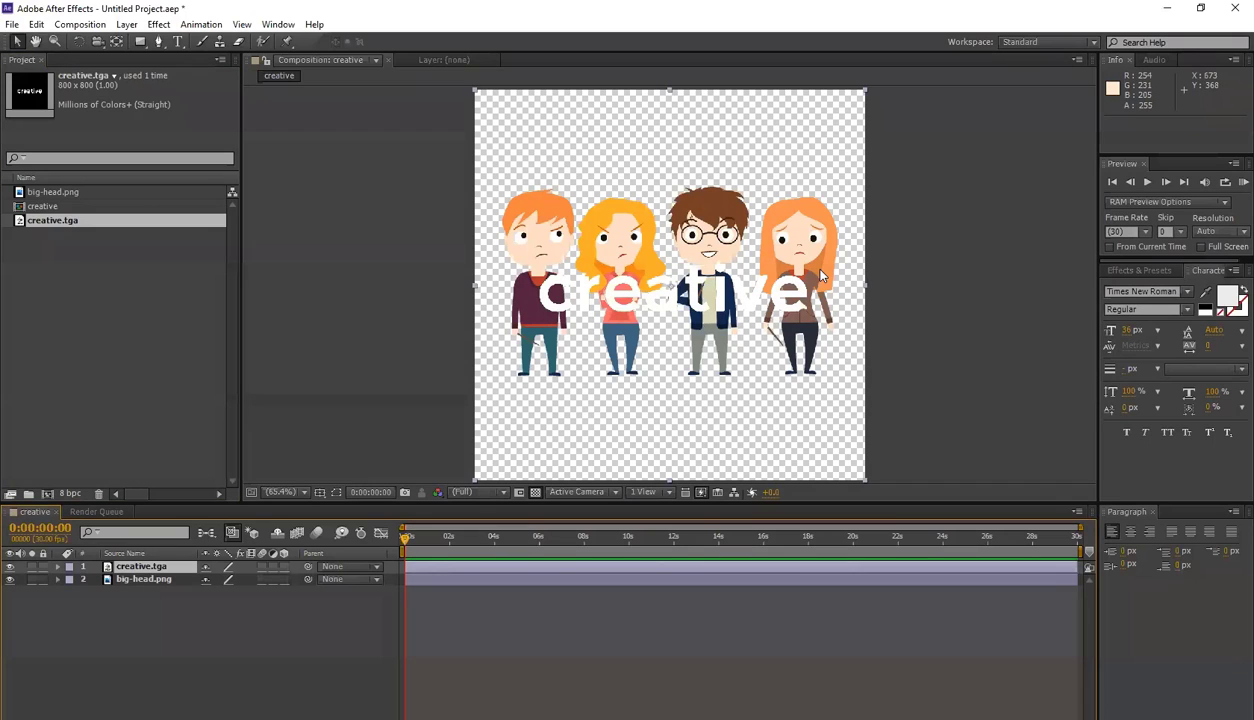
Compare the Ignore and Straight - Unmatted alpha interpretations of creative.tga in the preview, and cancel without applying a change
{"action": "right_click", "coordinate": [57, 222]}
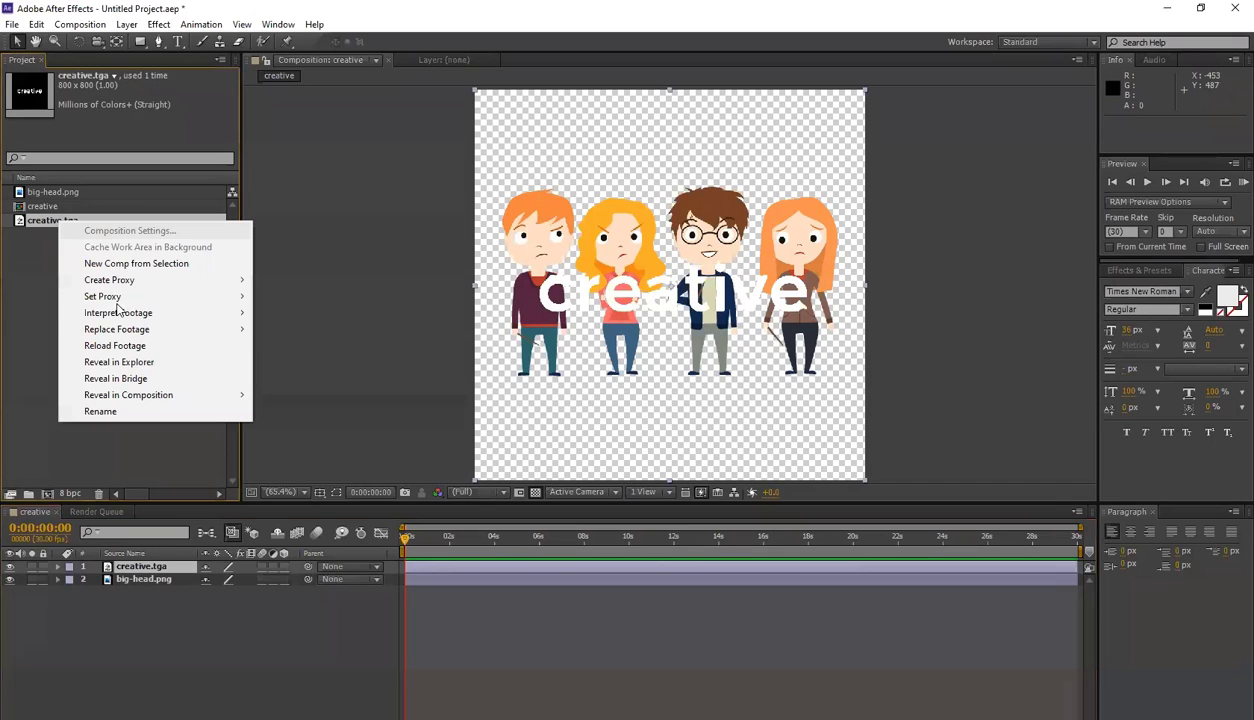
{"action": "mouse_move", "coordinate": [119, 311]}
{"action": "left_click", "coordinate": [330, 313]}
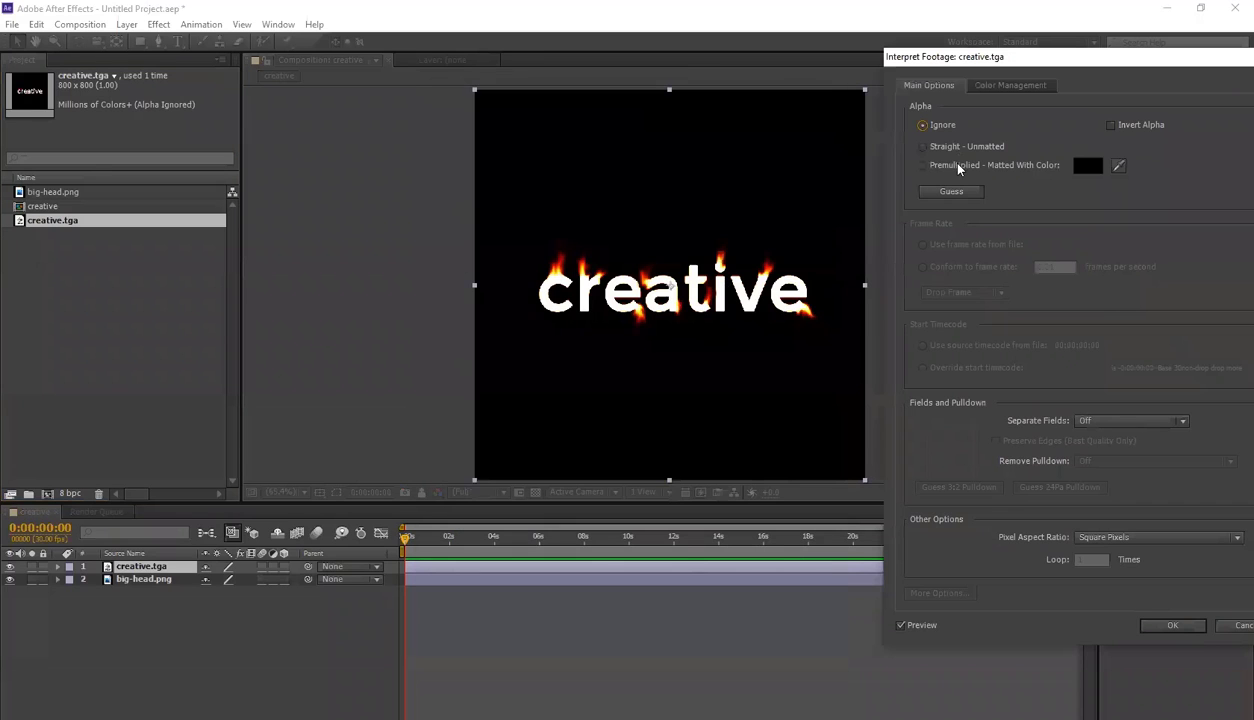
{"action": "left_click", "coordinate": [945, 167]}
{"action": "left_click", "coordinate": [922, 147]}
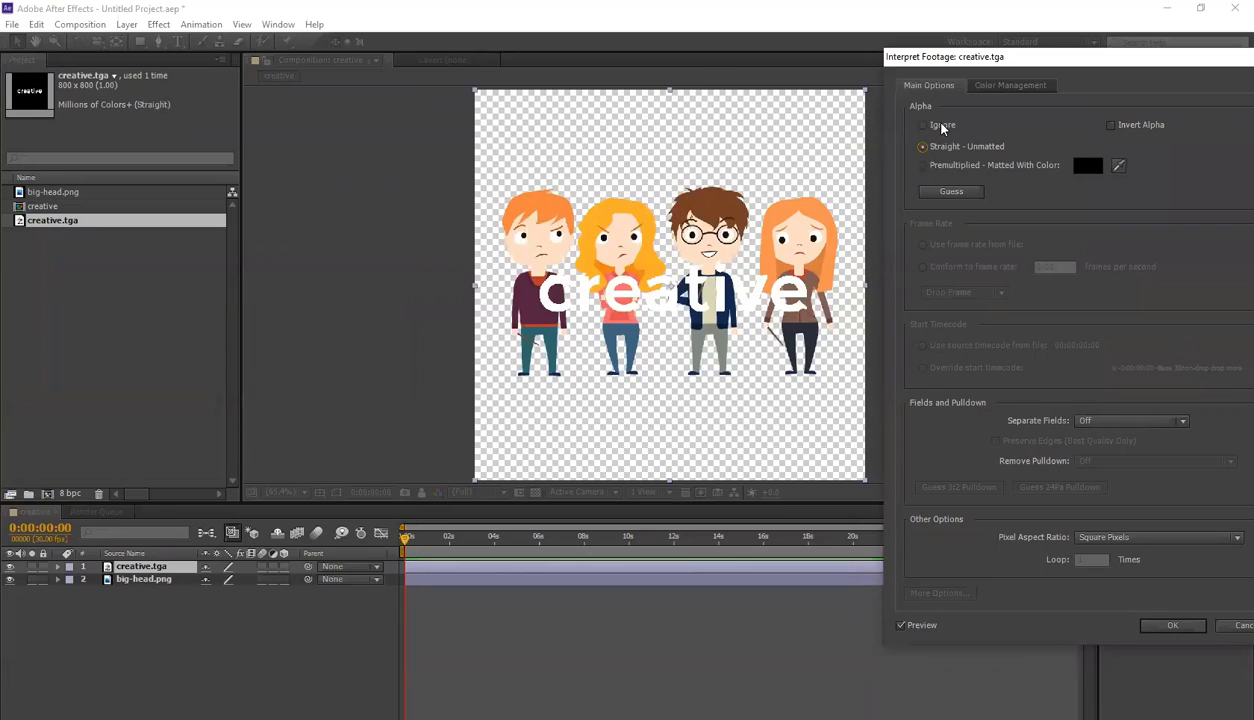
{"action": "left_click", "coordinate": [942, 127]}
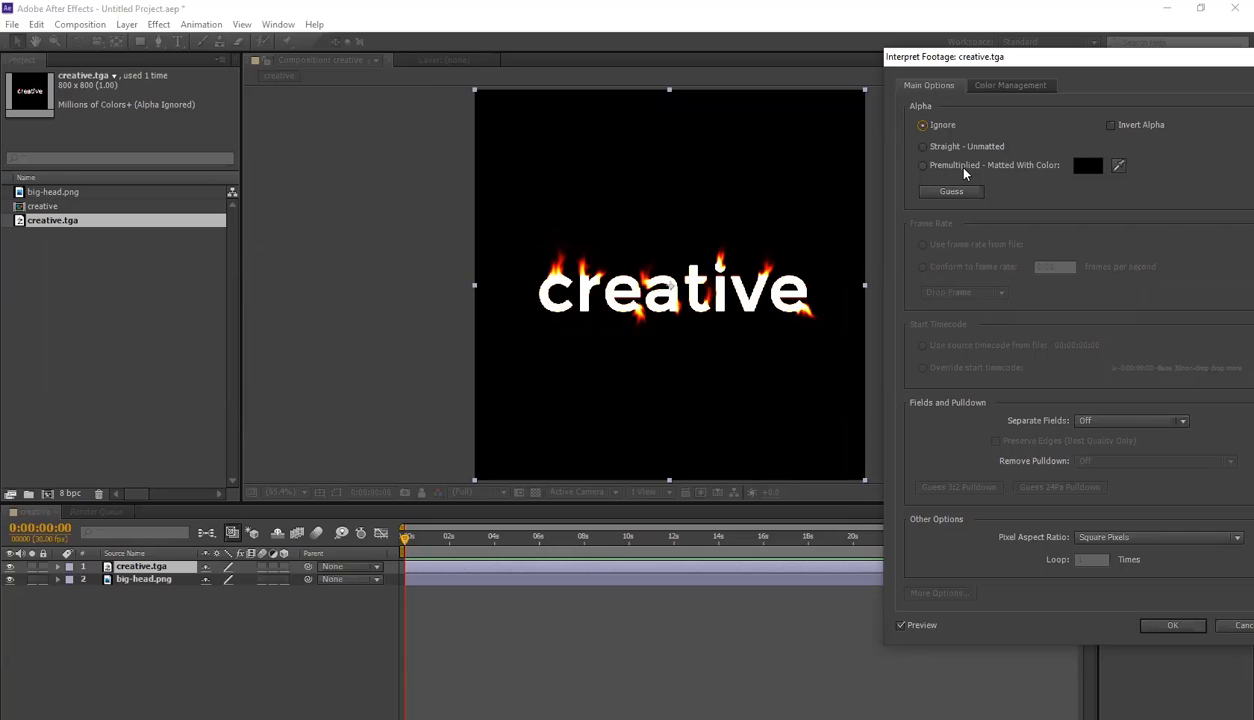
{"action": "left_click", "coordinate": [1236, 625]}
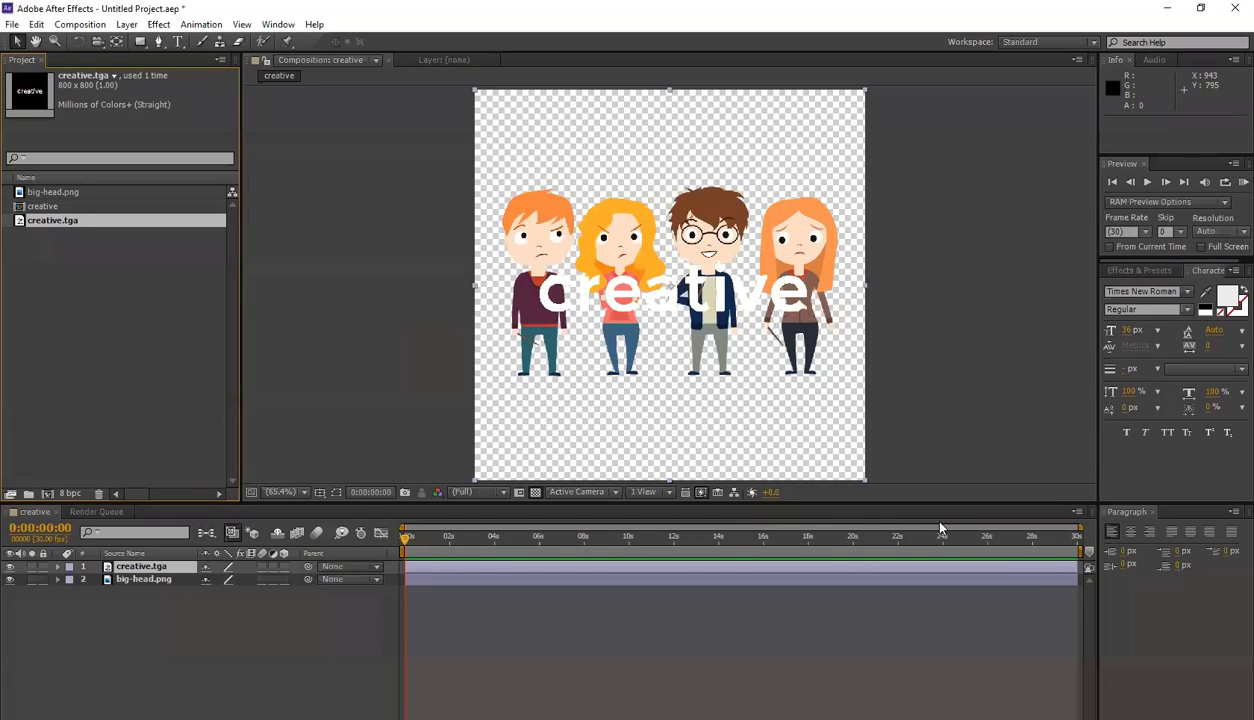
Switch to Photoshop, close creative.jpg, and reposition the creative.tga window beside the Channels panel
{"action": "left_click", "coordinate": [750, 680]}
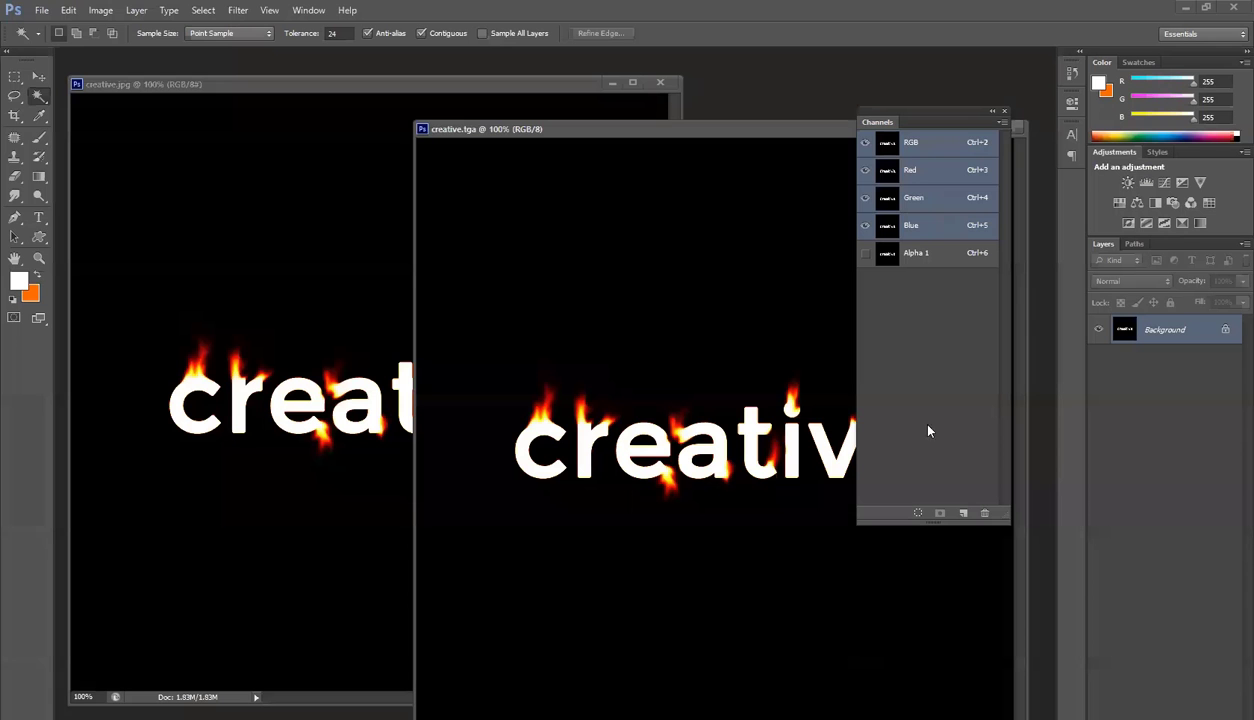
{"action": "left_click_drag", "start_coordinate": [766, 131], "coordinate": [485, 324]}
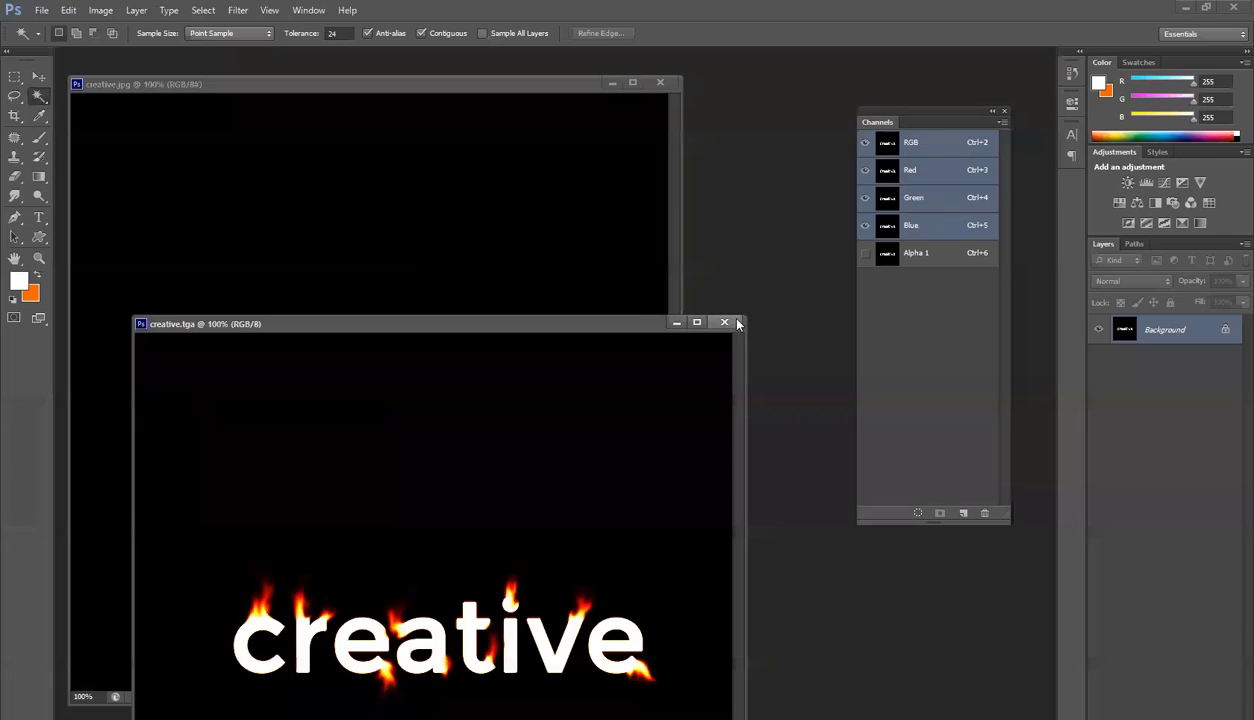
{"action": "left_click", "coordinate": [675, 114]}
{"action": "left_click", "coordinate": [661, 82]}
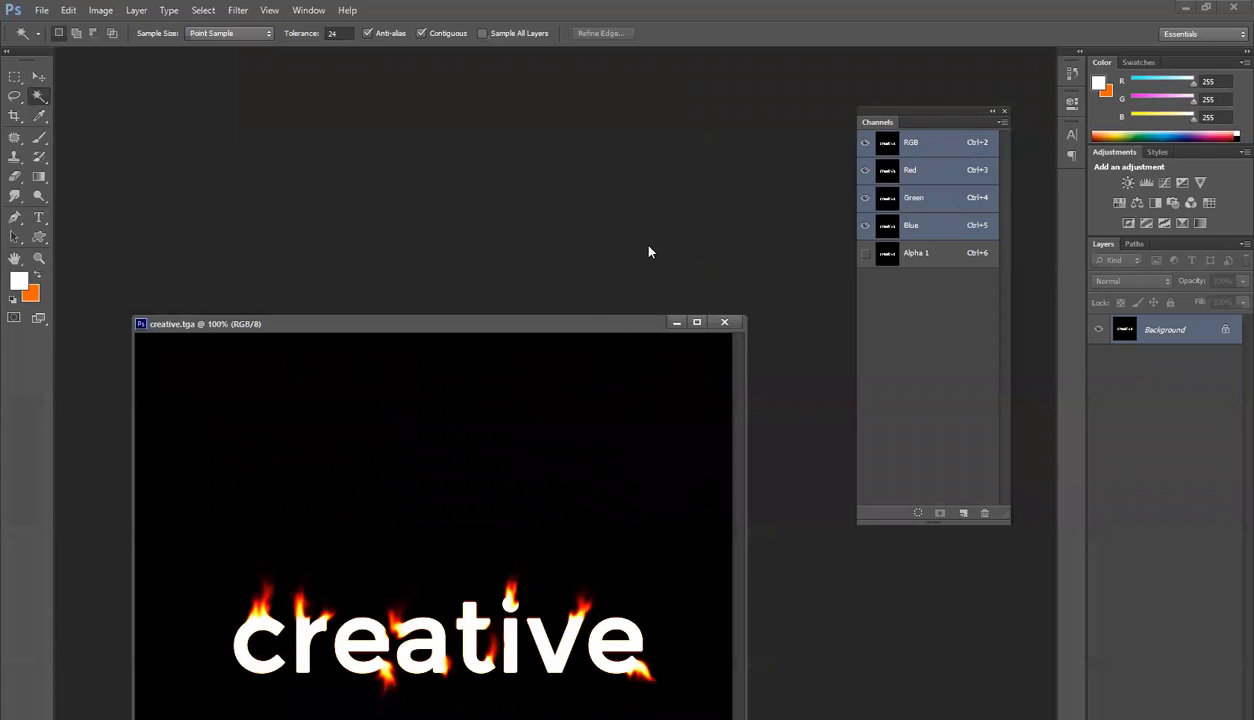
{"action": "left_click_drag", "start_coordinate": [638, 324], "coordinate": [701, 135]}
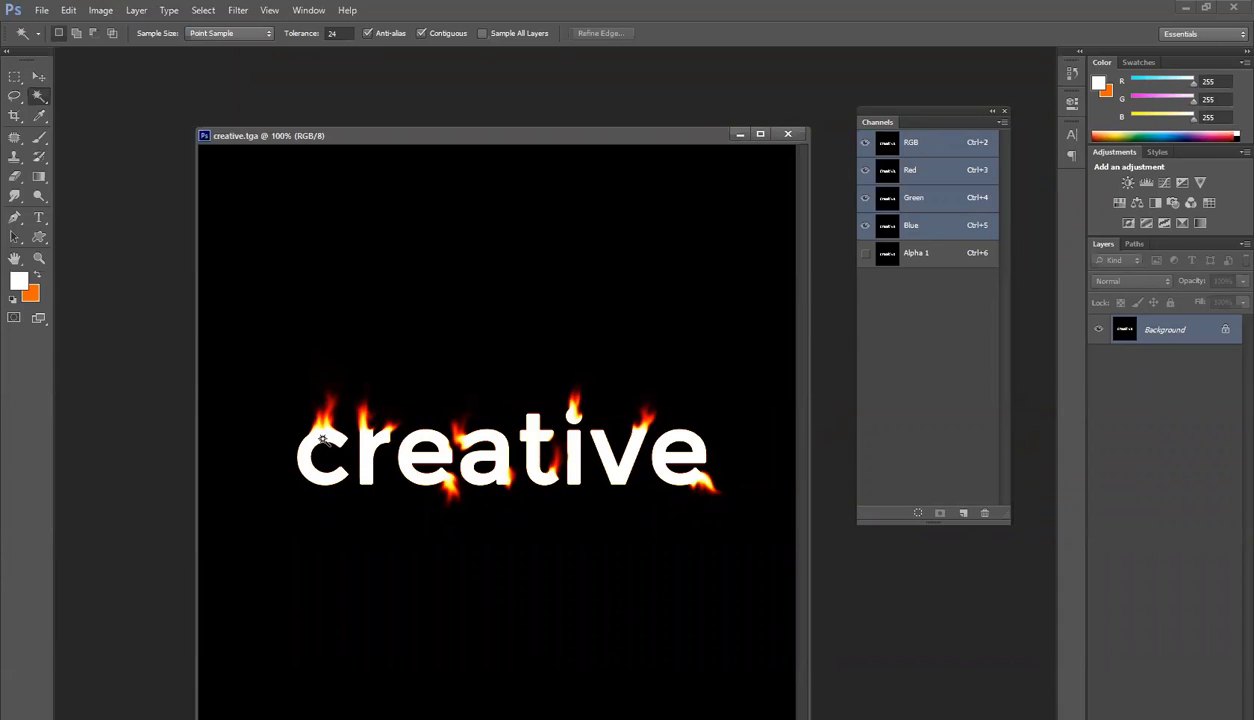
Load the Alpha 1 channel of creative.tga as a selection, look over the blur filters, and close the document
{"action": "left_click", "coordinate": [888, 255], "text": "ctrl"}
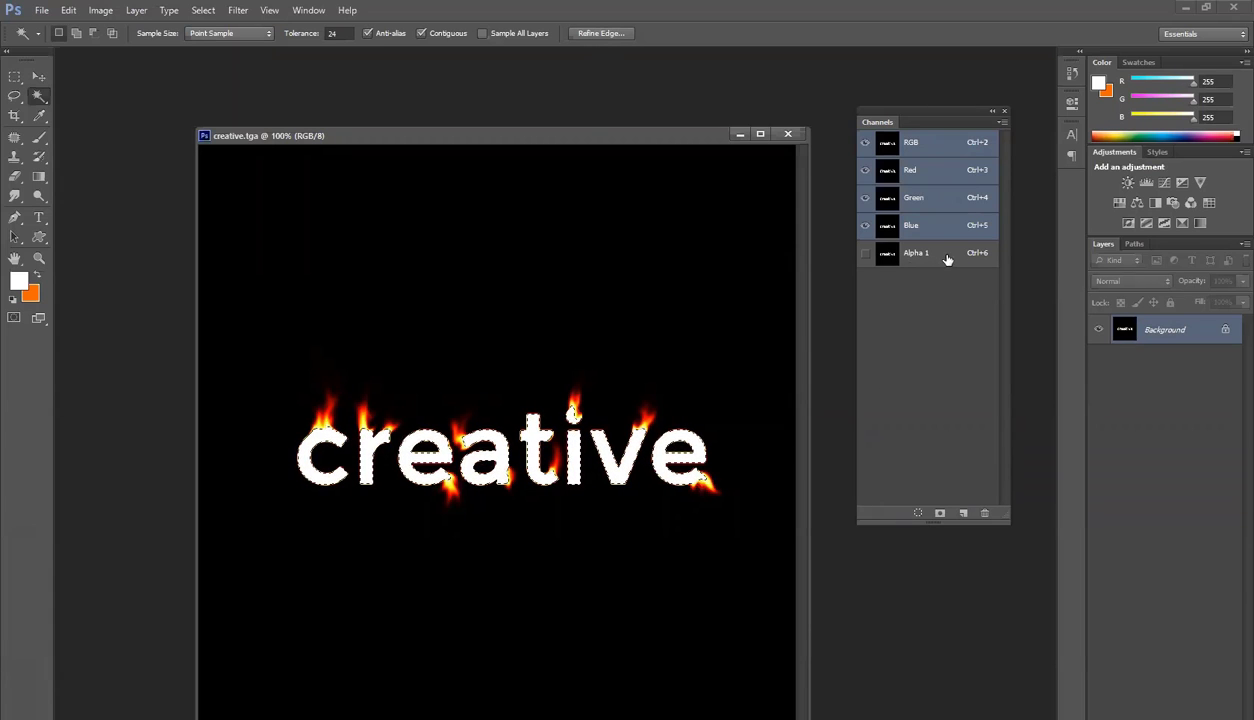
{"action": "left_click", "coordinate": [238, 10]}
{"action": "mouse_move", "coordinate": [279, 159]}
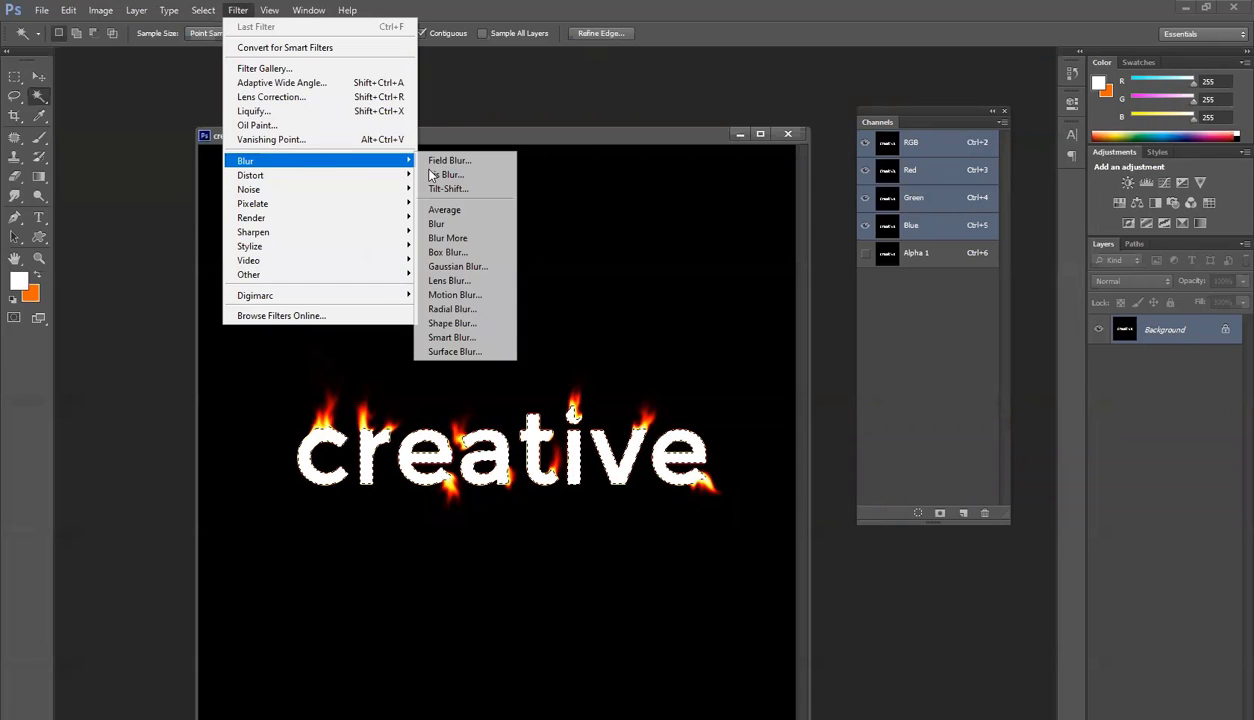
{"action": "left_click", "coordinate": [455, 337]}
{"action": "left_click", "coordinate": [726, 187]}
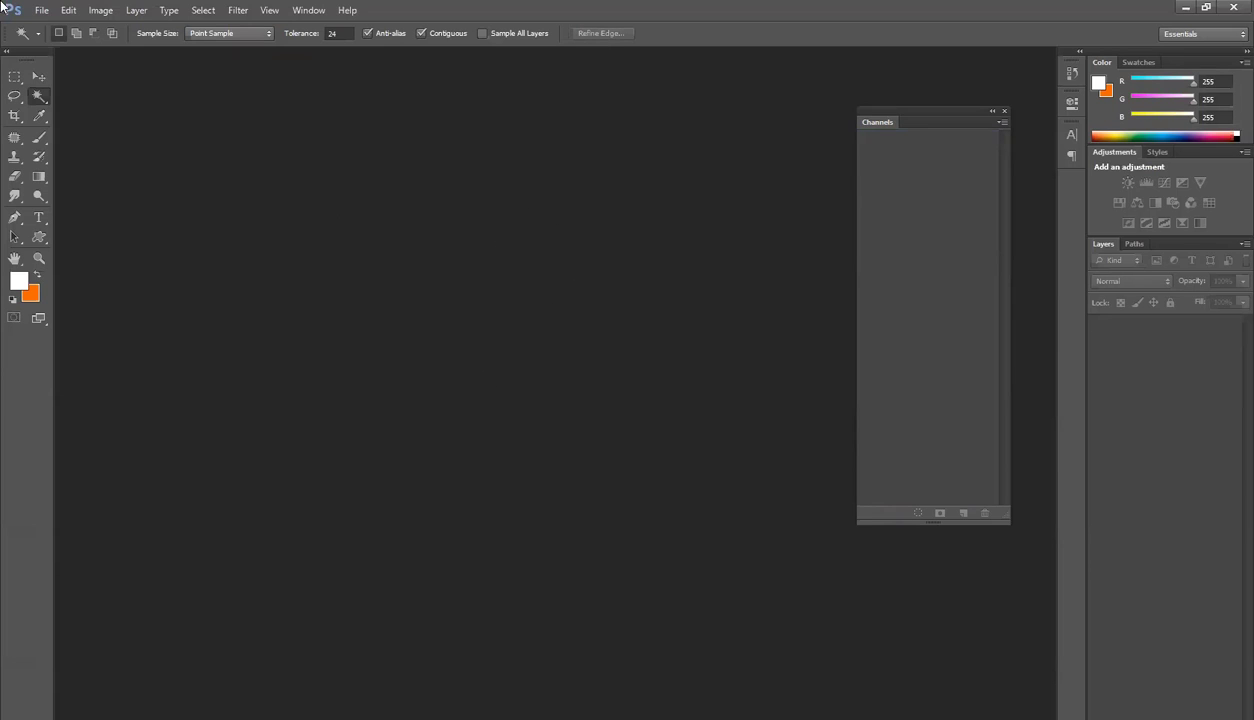
{"action": "left_click", "coordinate": [41, 10]}
{"action": "mouse_move", "coordinate": [173, 121]}
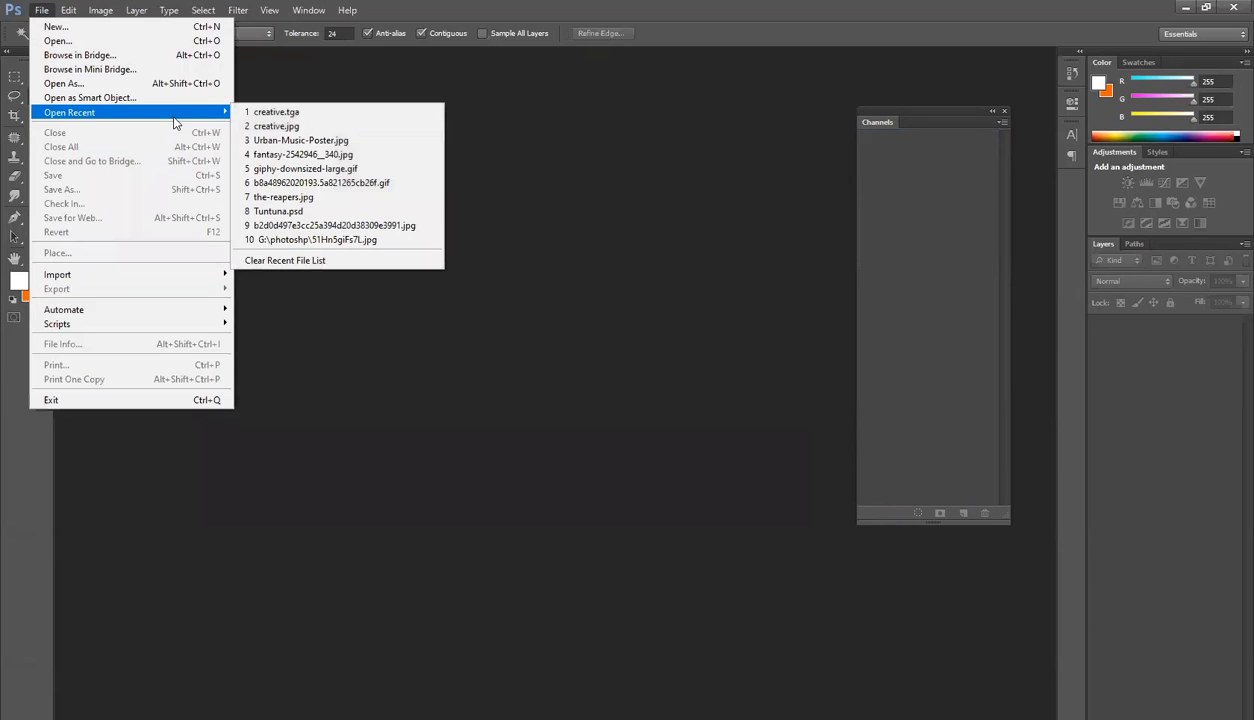
{"action": "left_click", "coordinate": [636, 136]}
{"action": "left_click", "coordinate": [100, 10]}
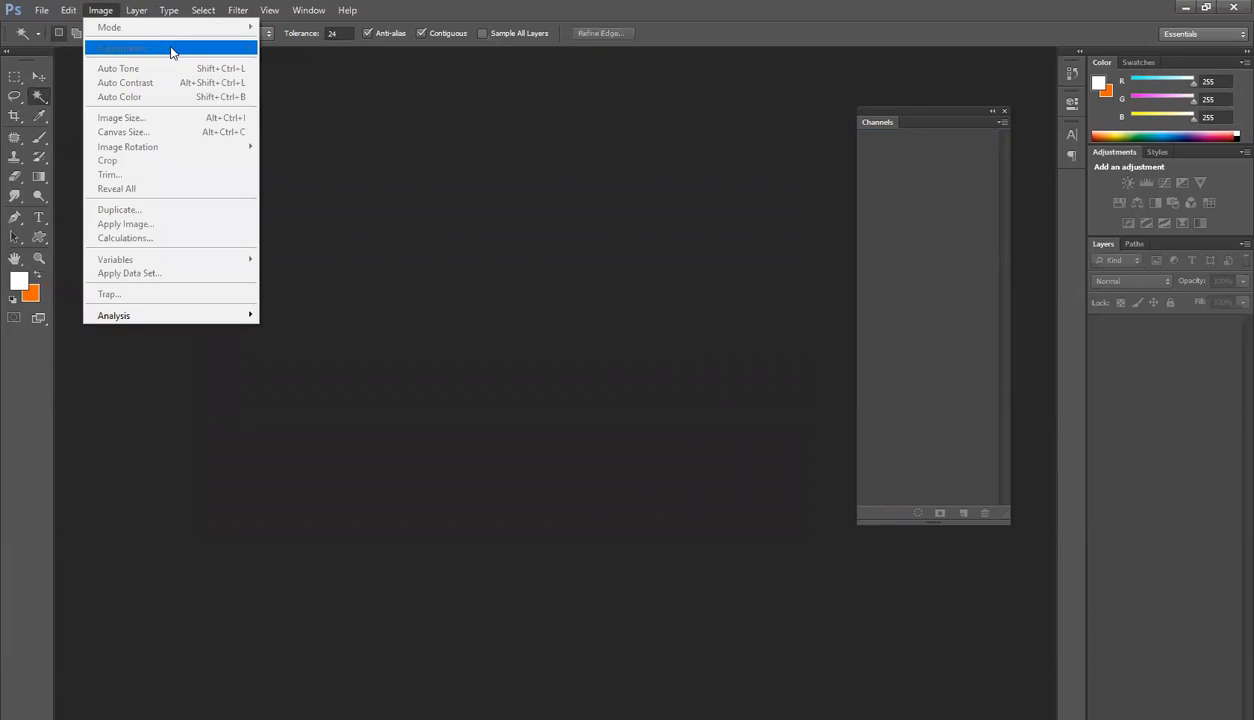
{"action": "left_click", "coordinate": [419, 204]}
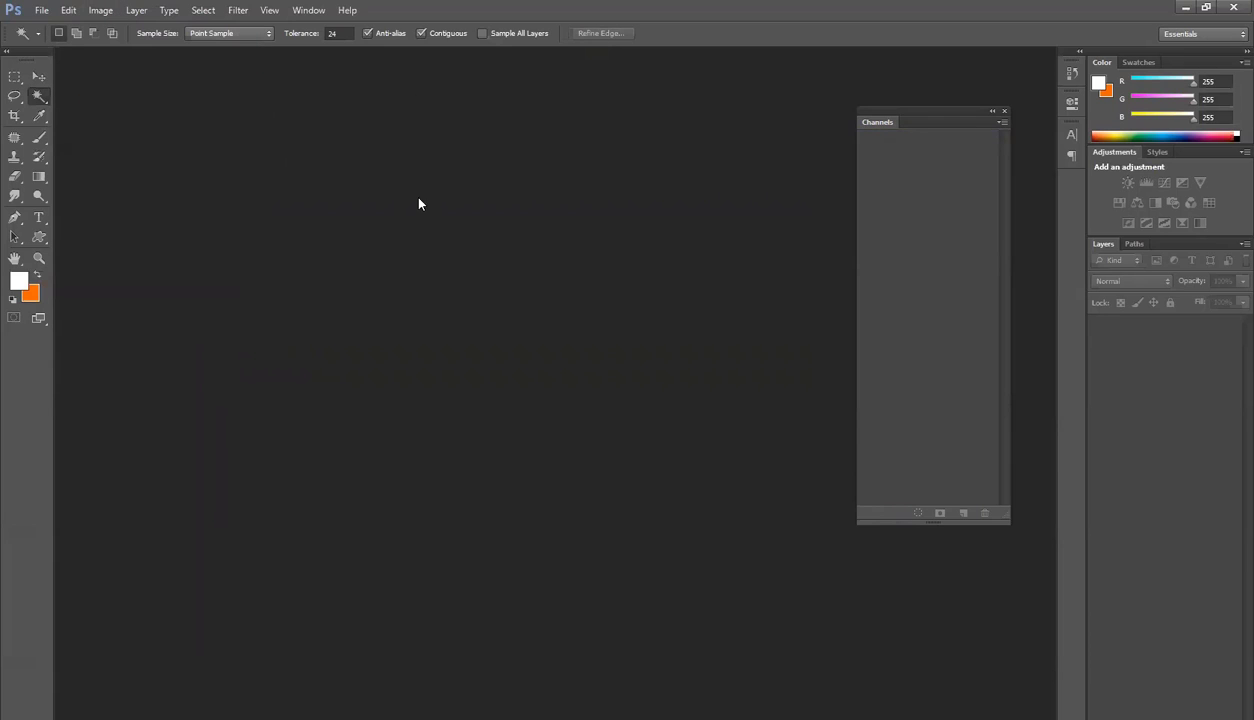
Close the Channels panel and open b2d0d497e3cc25a394d20d38309e3991.jpg from the photoshp folder on the CCS (G:) drive
{"action": "left_click", "coordinate": [1005, 112]}
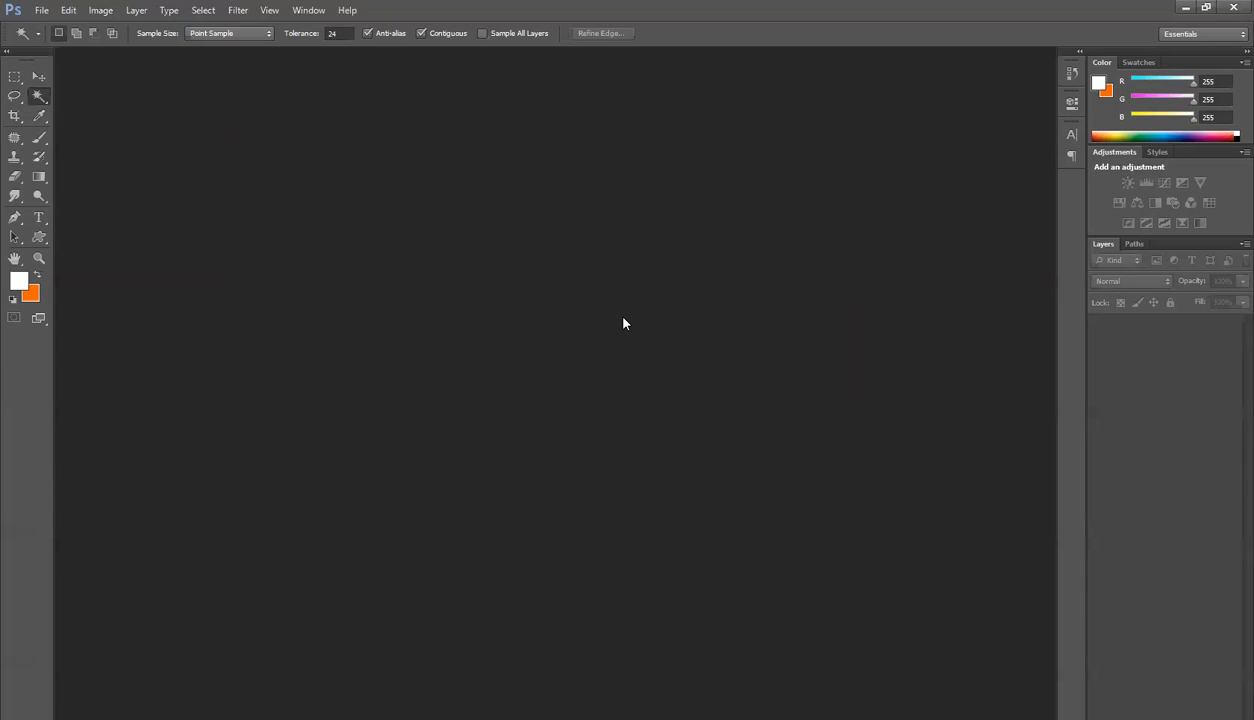
{"action": "double_click", "coordinate": [528, 168]}
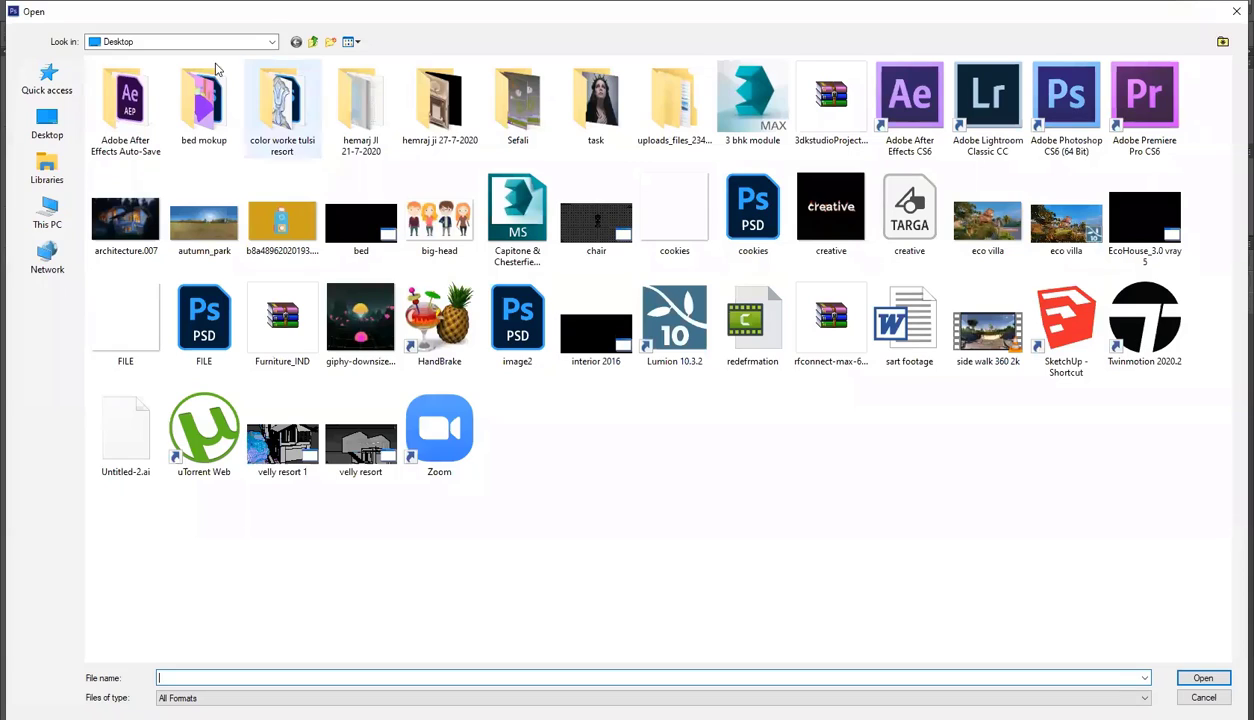
{"action": "left_click", "coordinate": [154, 42]}
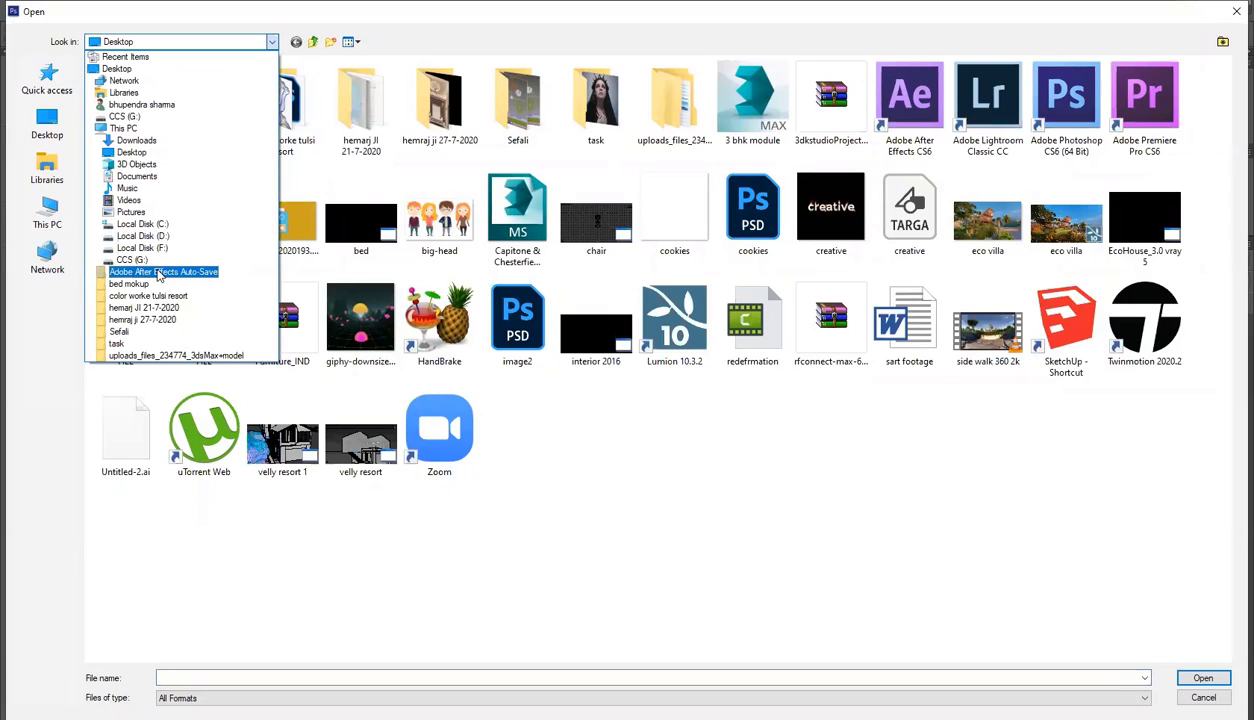
{"action": "left_click", "coordinate": [158, 260]}
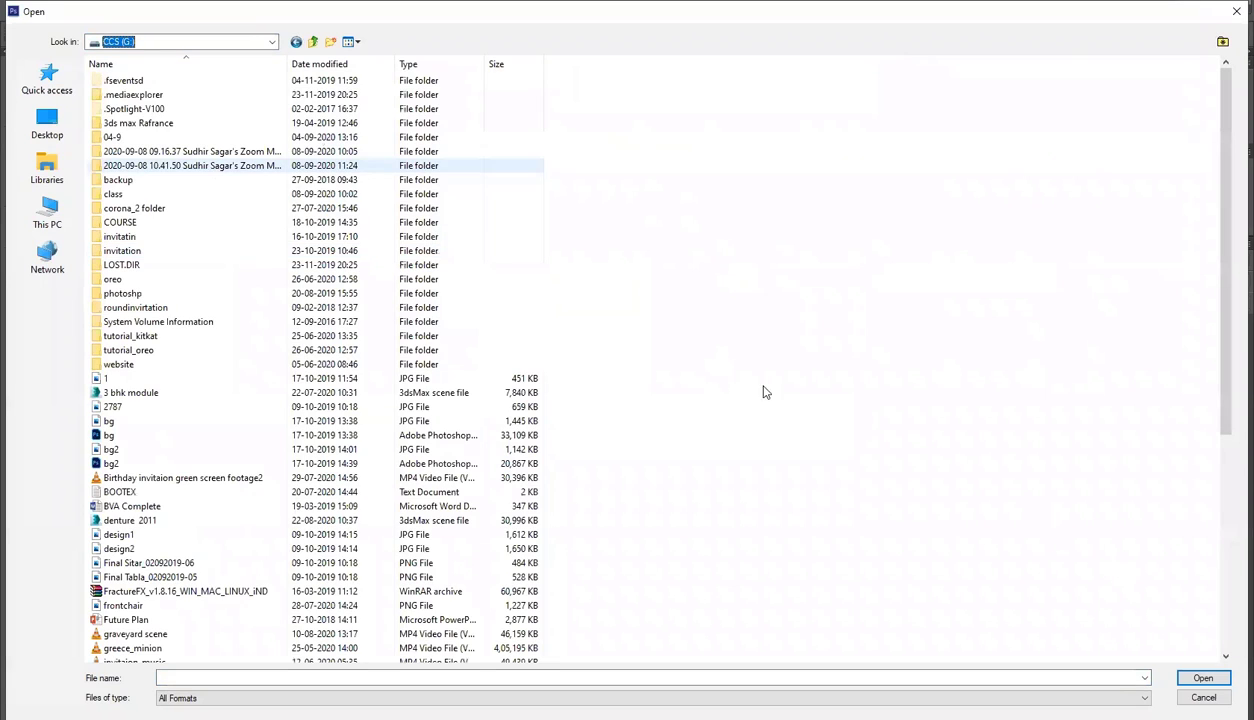
{"action": "left_click", "coordinate": [134, 193]}
{"action": "left_click", "coordinate": [134, 193]}
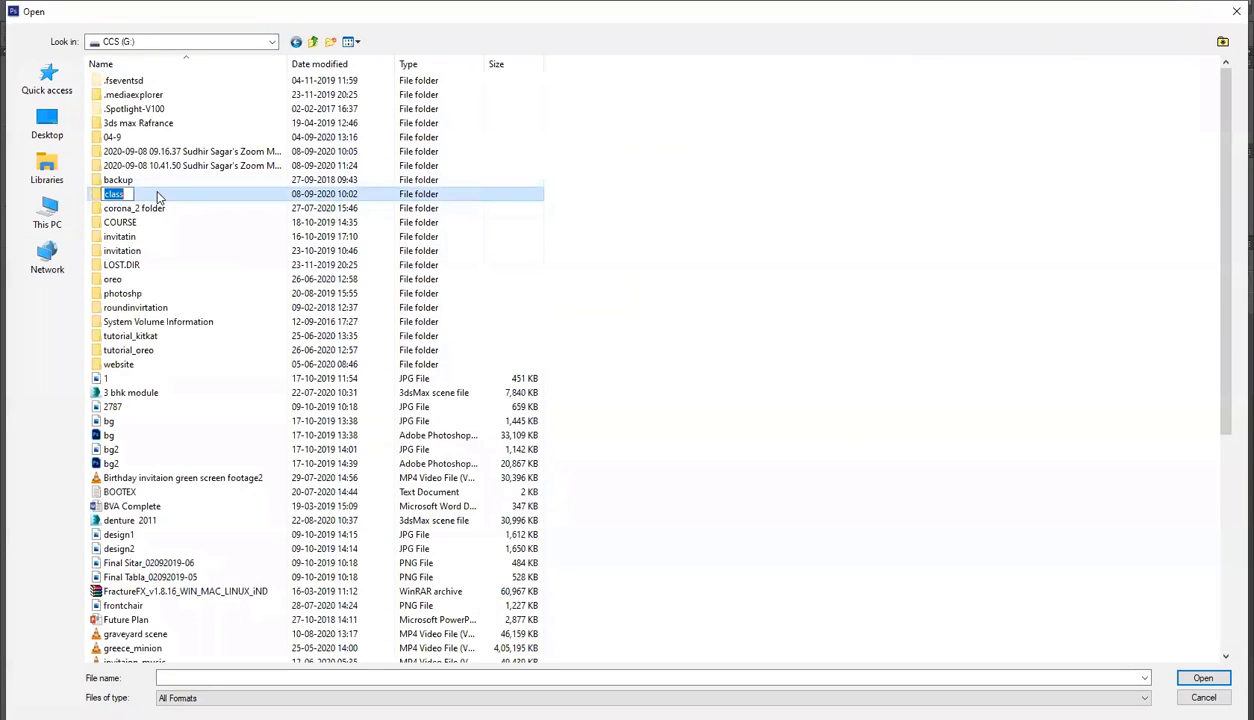
{"action": "left_click", "coordinate": [155, 192]}
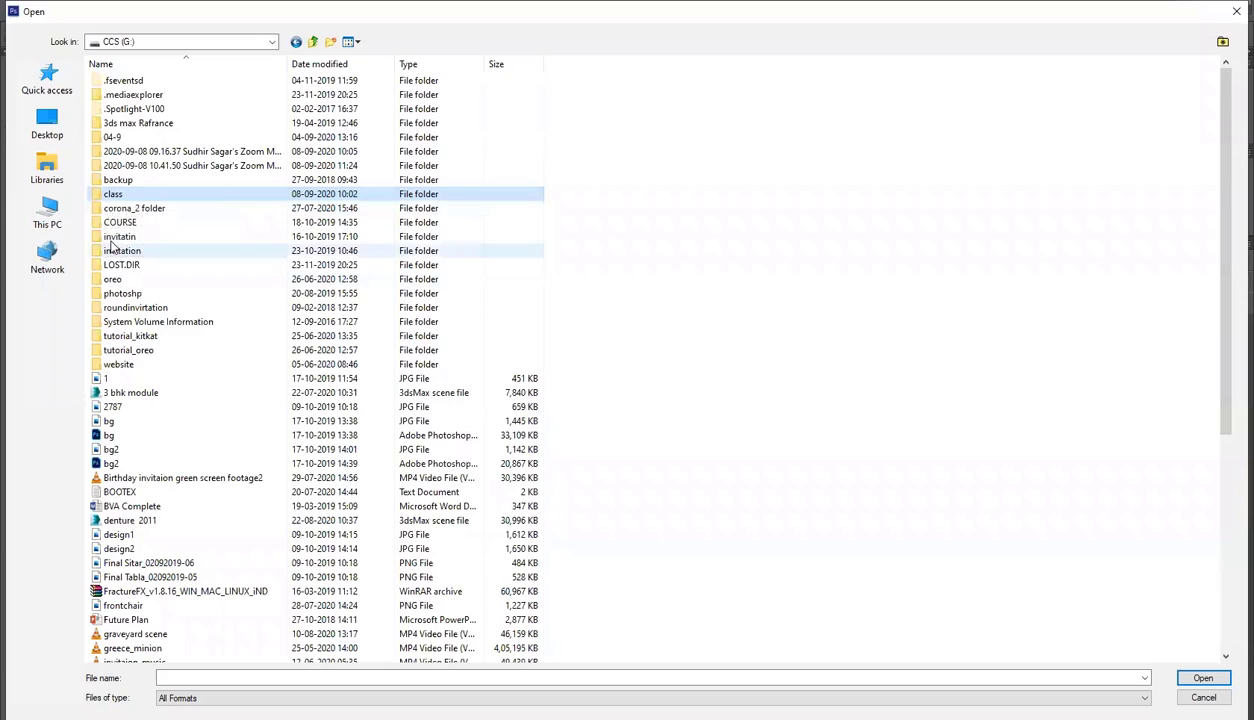
{"action": "double_click", "coordinate": [122, 293]}
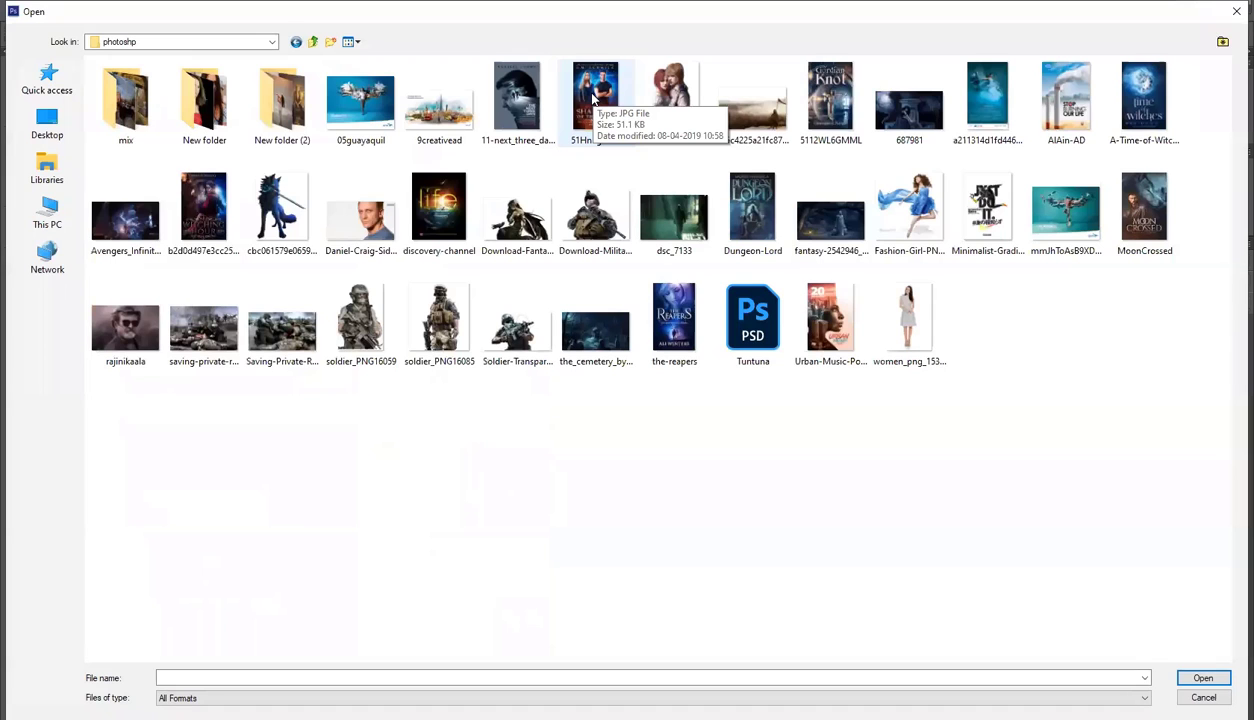
{"action": "double_click", "coordinate": [203, 208]}
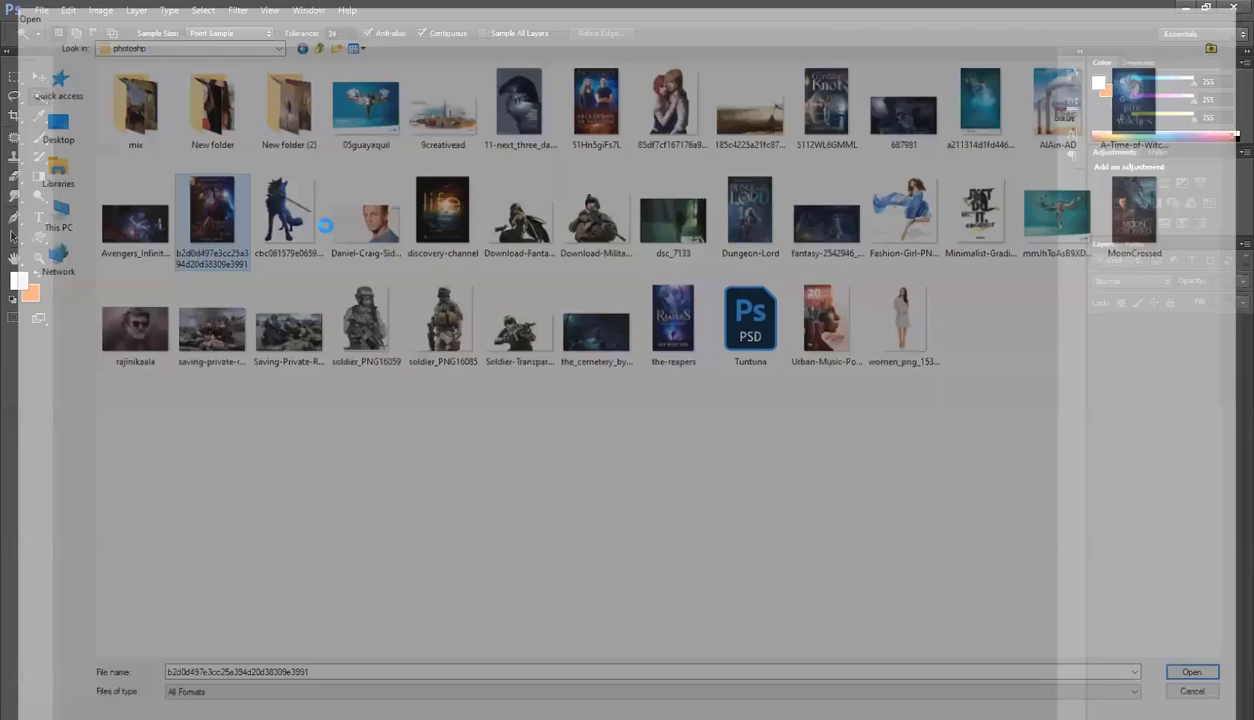
Activate the Move tool, float the book cover image in its own window, and move it to one side of the workspace
{"action": "key", "text": "v"}
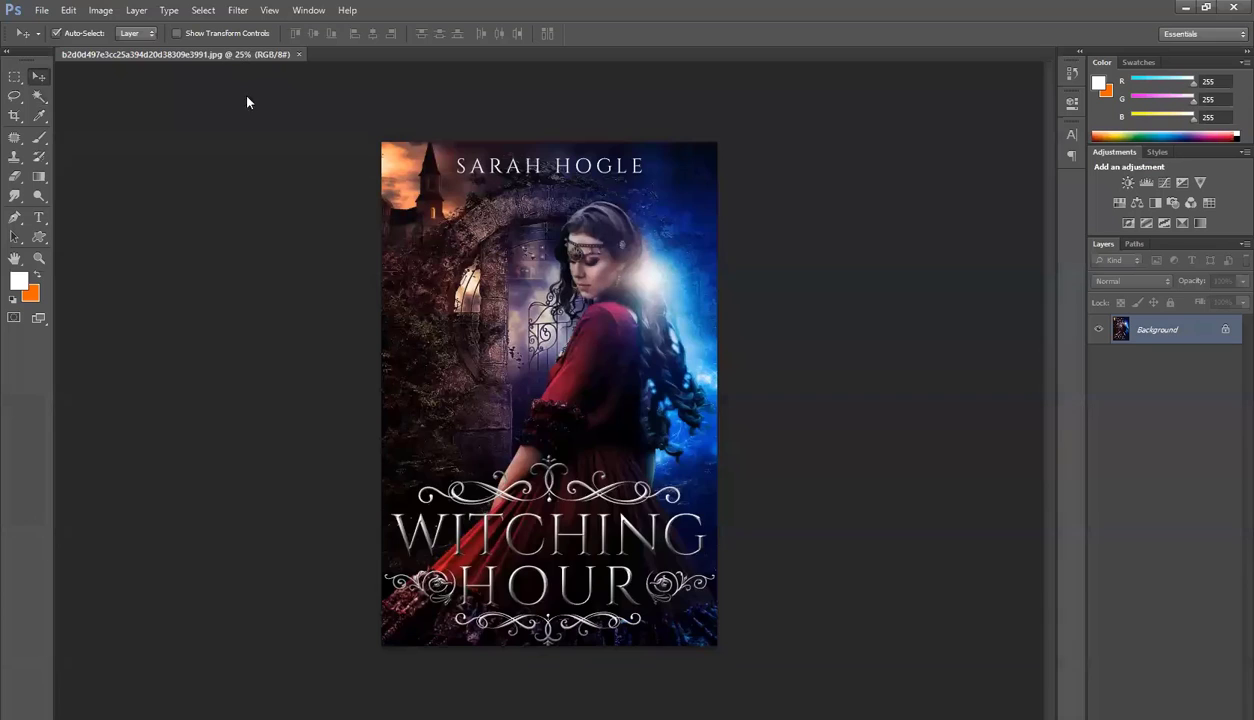
{"action": "left_click_drag", "start_coordinate": [230, 55], "coordinate": [248, 103]}
{"action": "left_click_drag", "start_coordinate": [690, 116], "coordinate": [679, 111]}
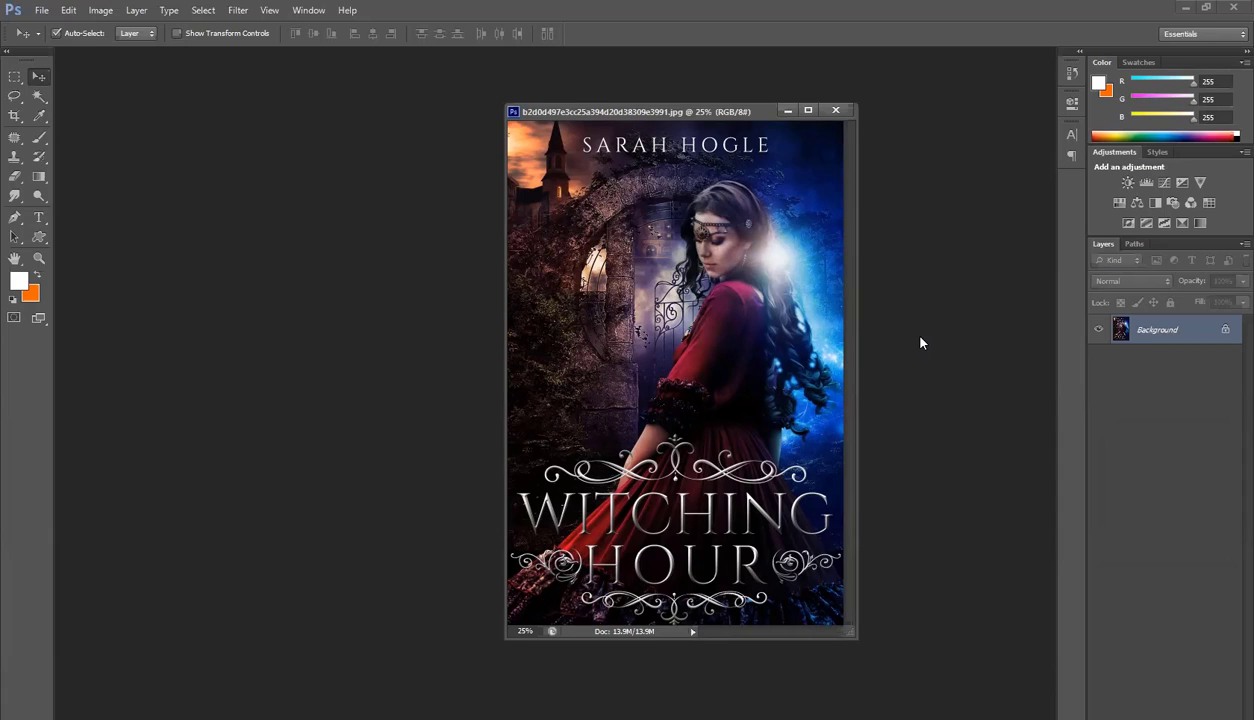
{"action": "left_click_drag", "start_coordinate": [706, 111], "coordinate": [372, 66]}
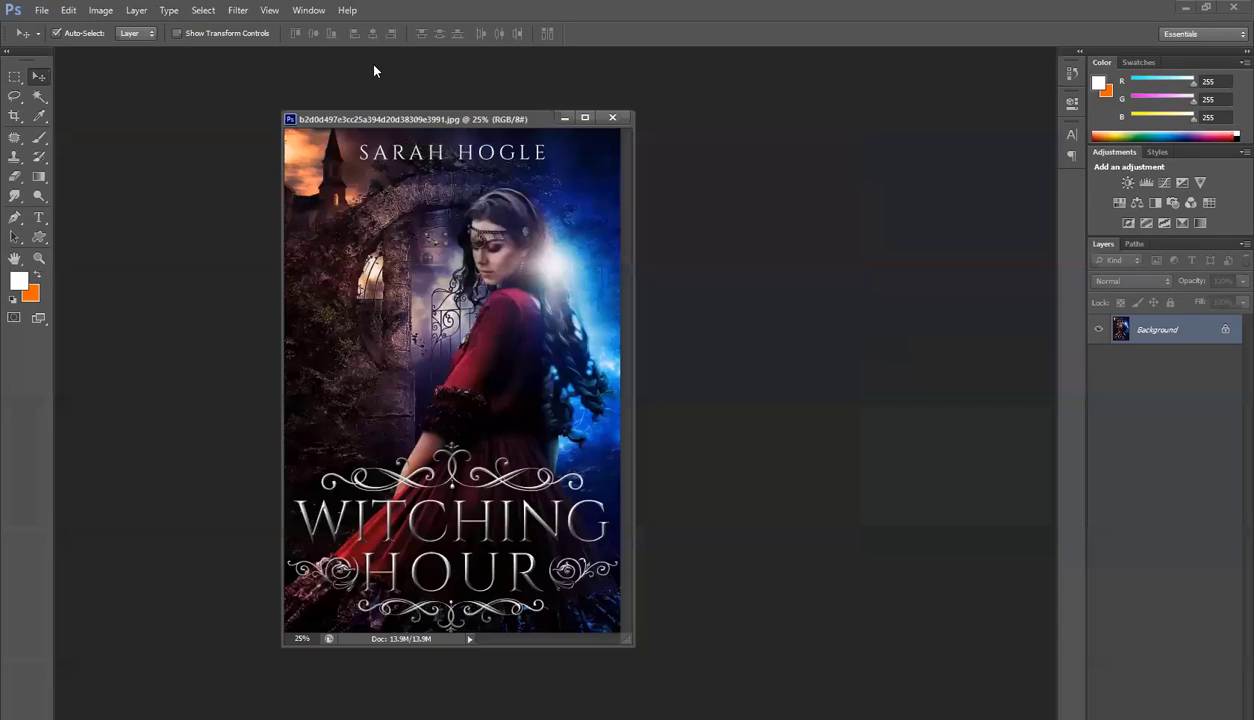
Create a new document with the International Paper preset and undock it into its own window beside the book cover
{"action": "left_click", "coordinate": [41, 10]}
{"action": "left_click", "coordinate": [45, 28]}
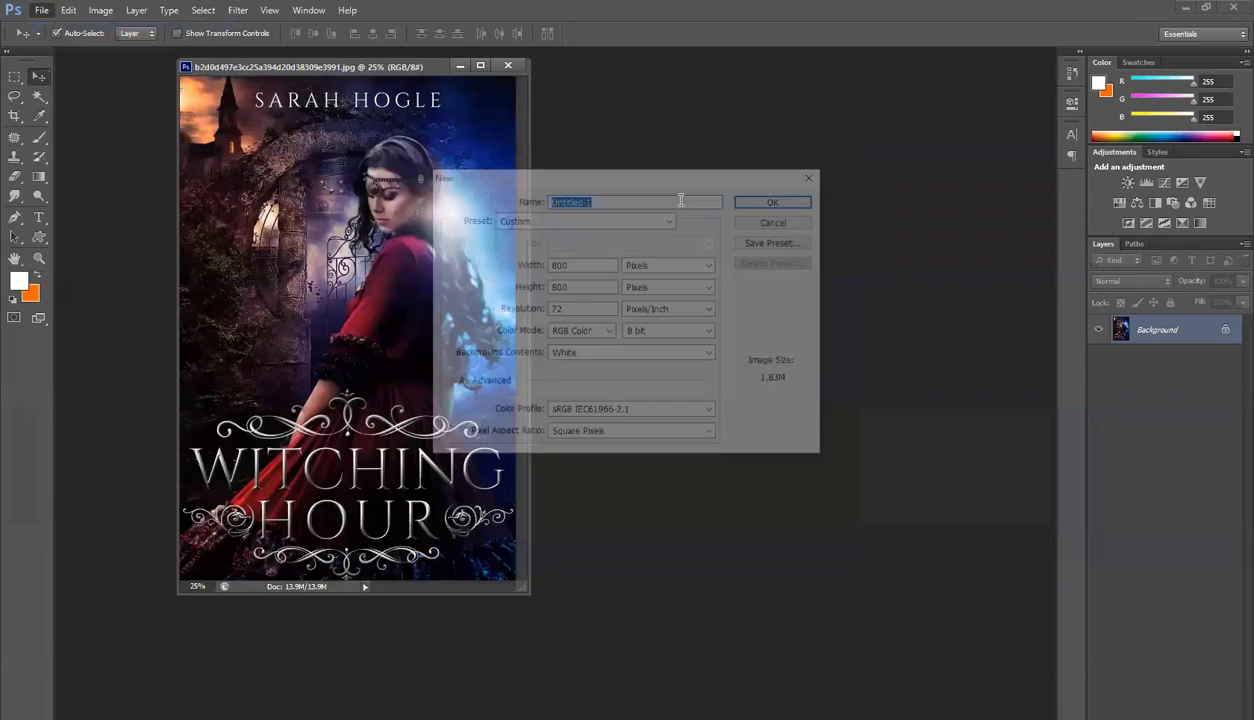
{"action": "left_click", "coordinate": [568, 218]}
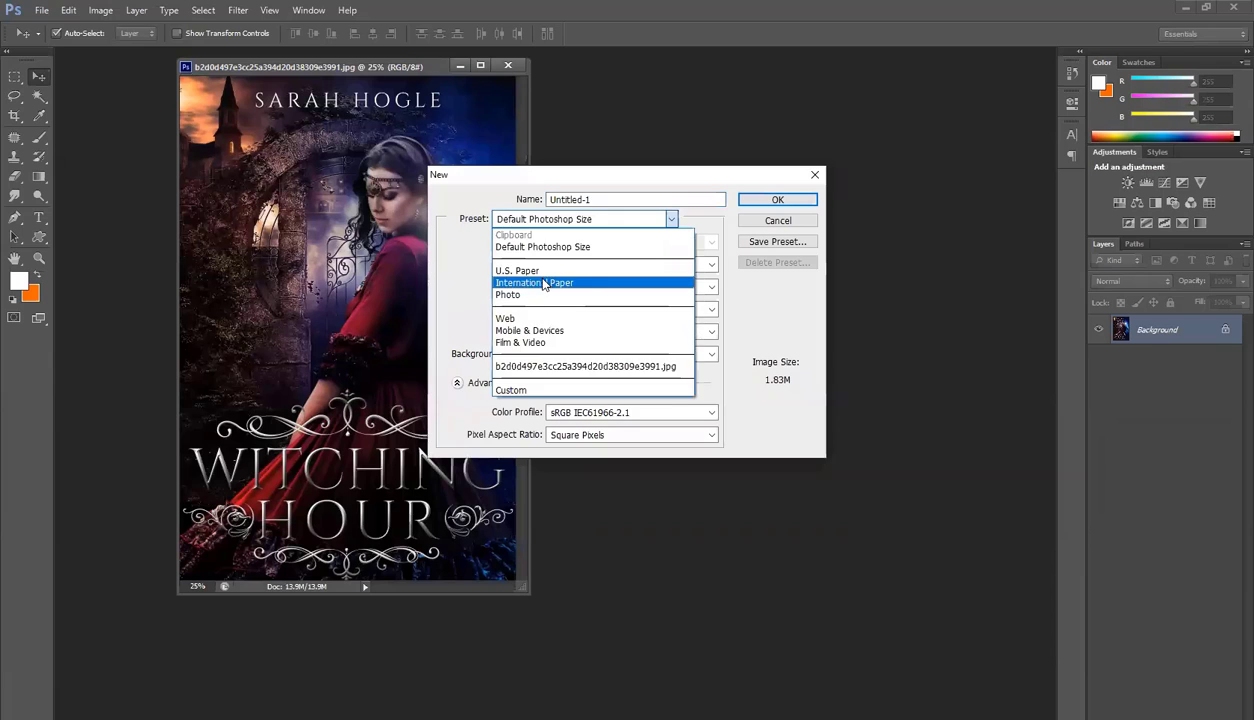
{"action": "left_click", "coordinate": [536, 280]}
{"action": "left_click", "coordinate": [777, 199]}
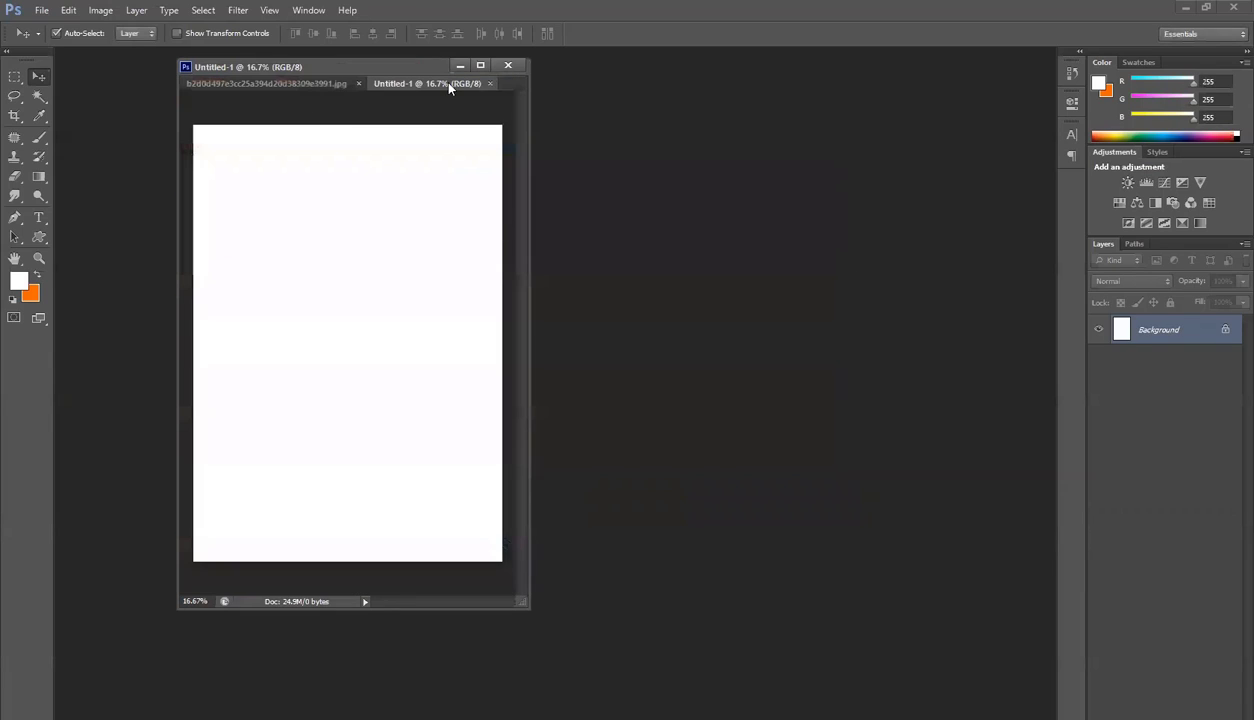
{"action": "left_click_drag", "start_coordinate": [437, 82], "coordinate": [727, 98]}
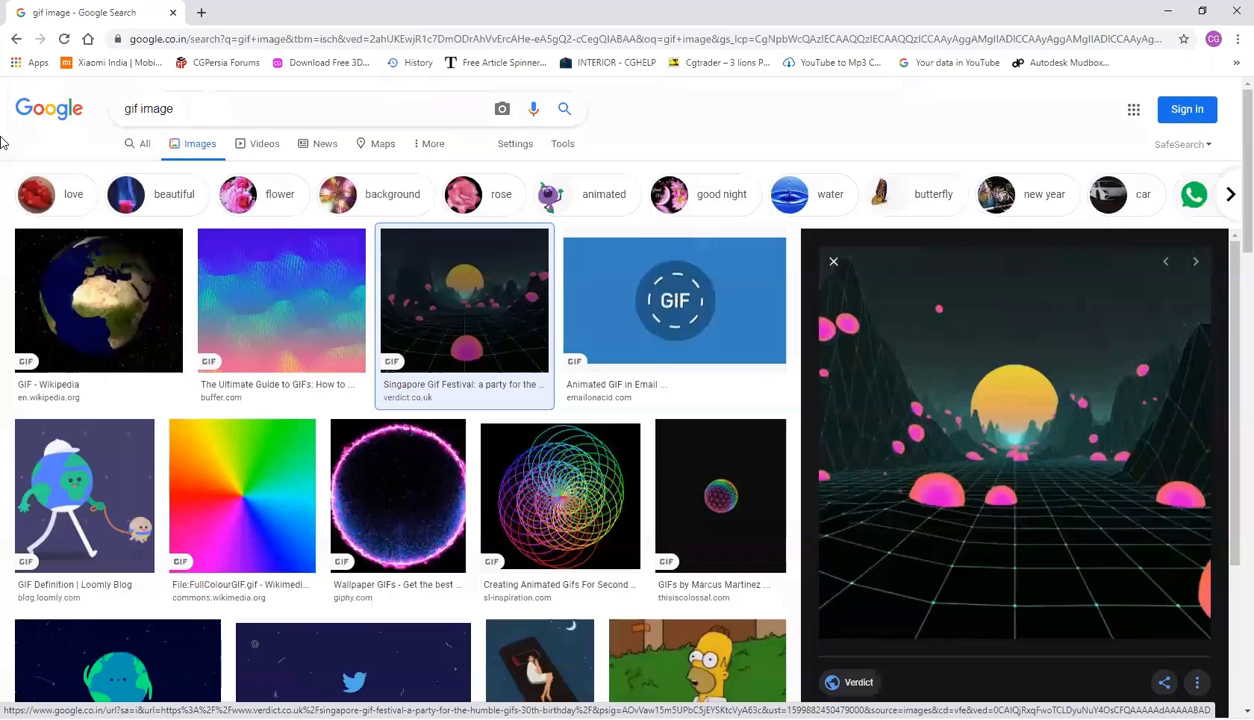
Search Google Images for "castle night scene"
{"action": "type", "text": "castl"}
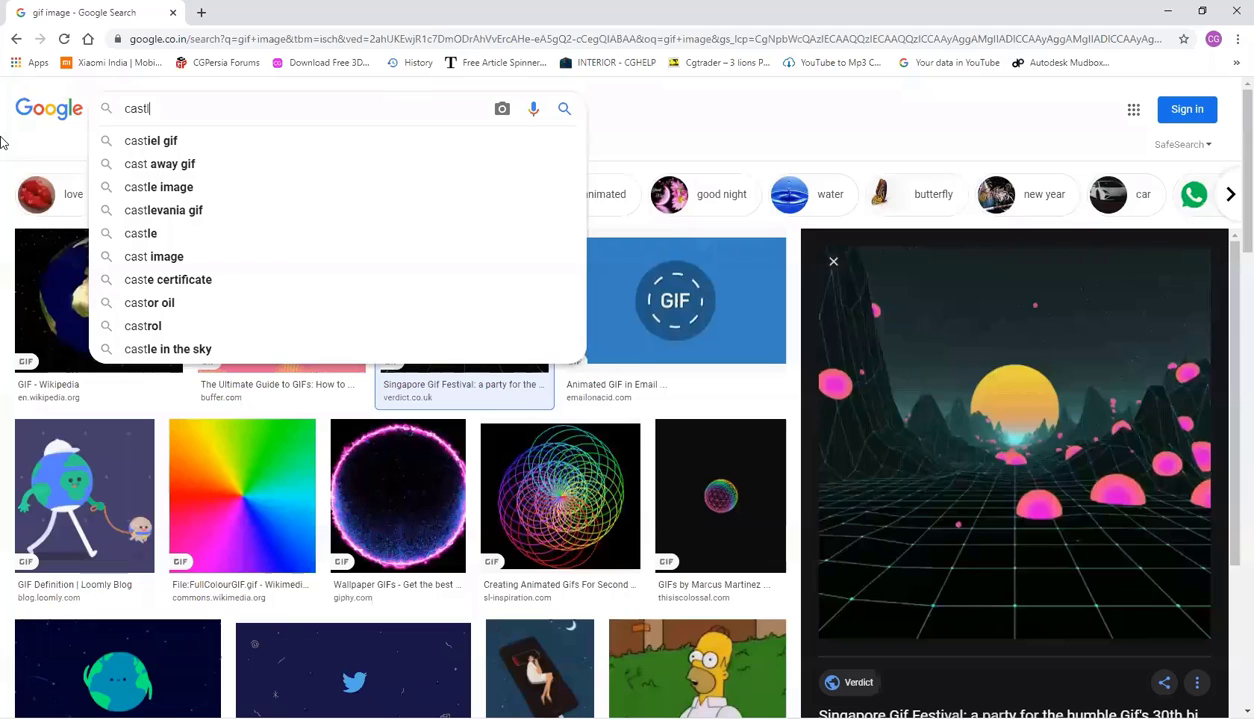
{"action": "type", "text": "e night s"}
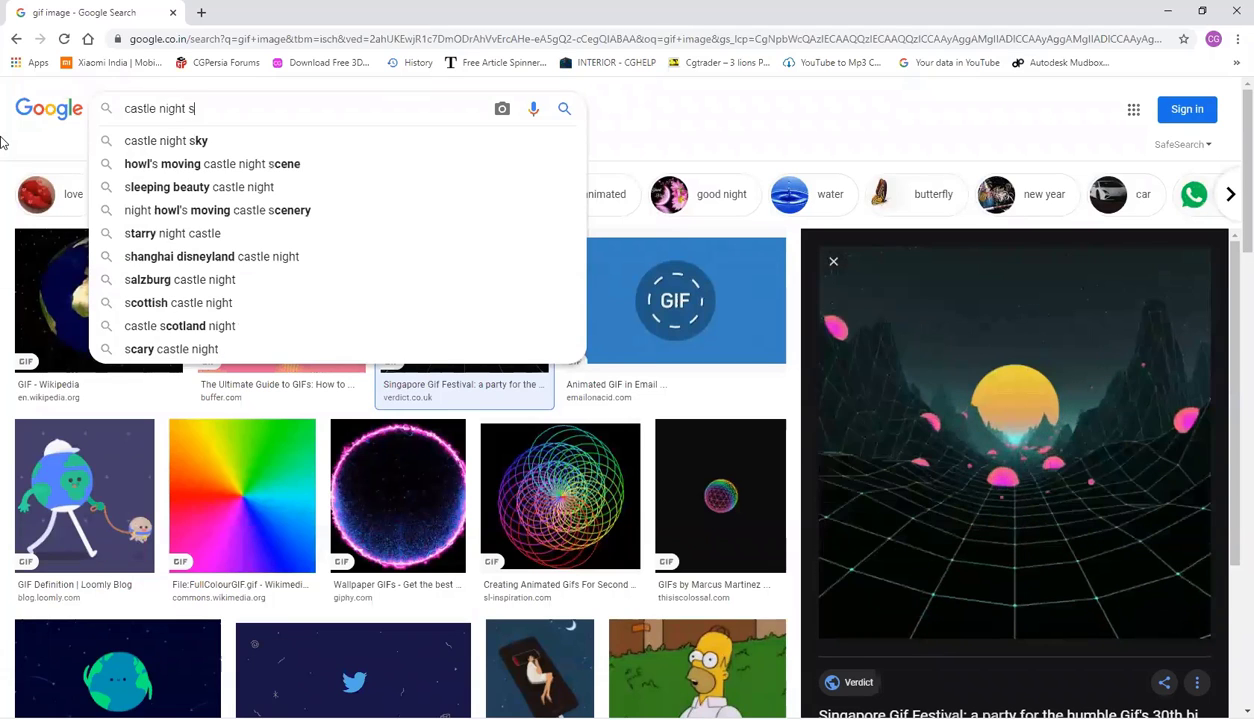
{"action": "type", "text": "cene"}
{"action": "key", "text": "Return"}
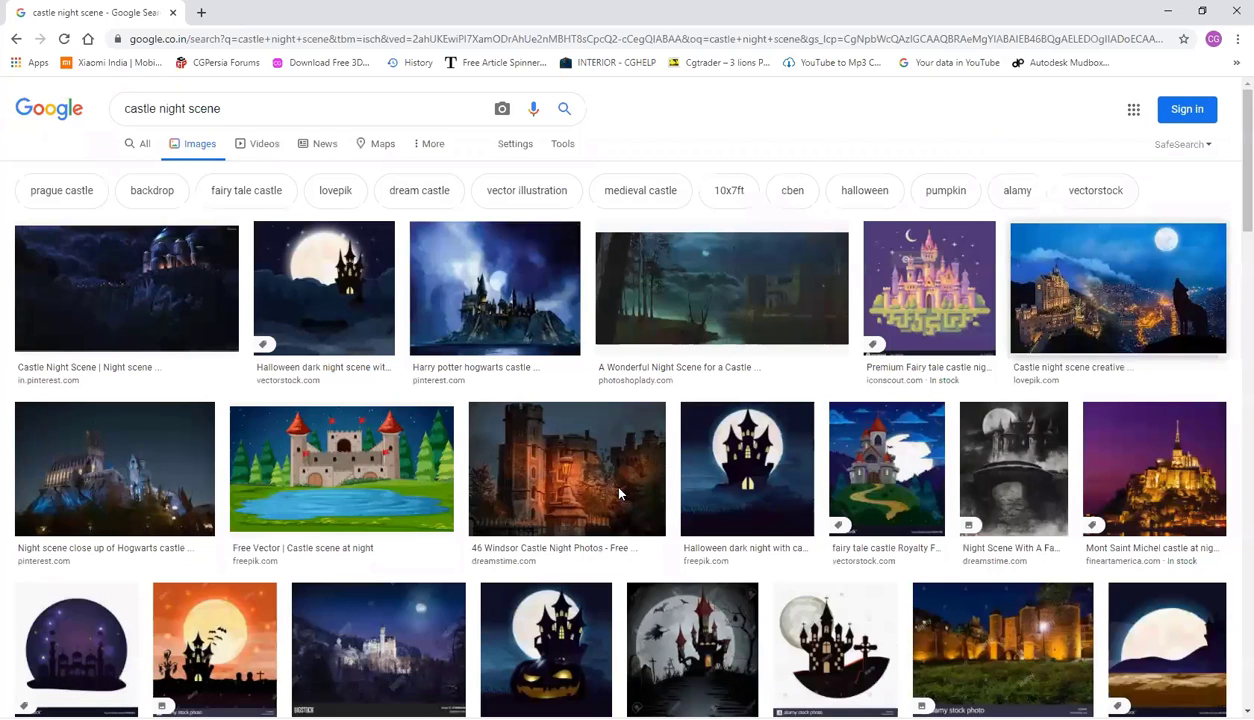
Open the Pinterest night close-up of Hogwarts castle from the results and copy the image
{"action": "scroll", "coordinate": [140, 202], "scroll_direction": "down", "scroll_amount": 3}
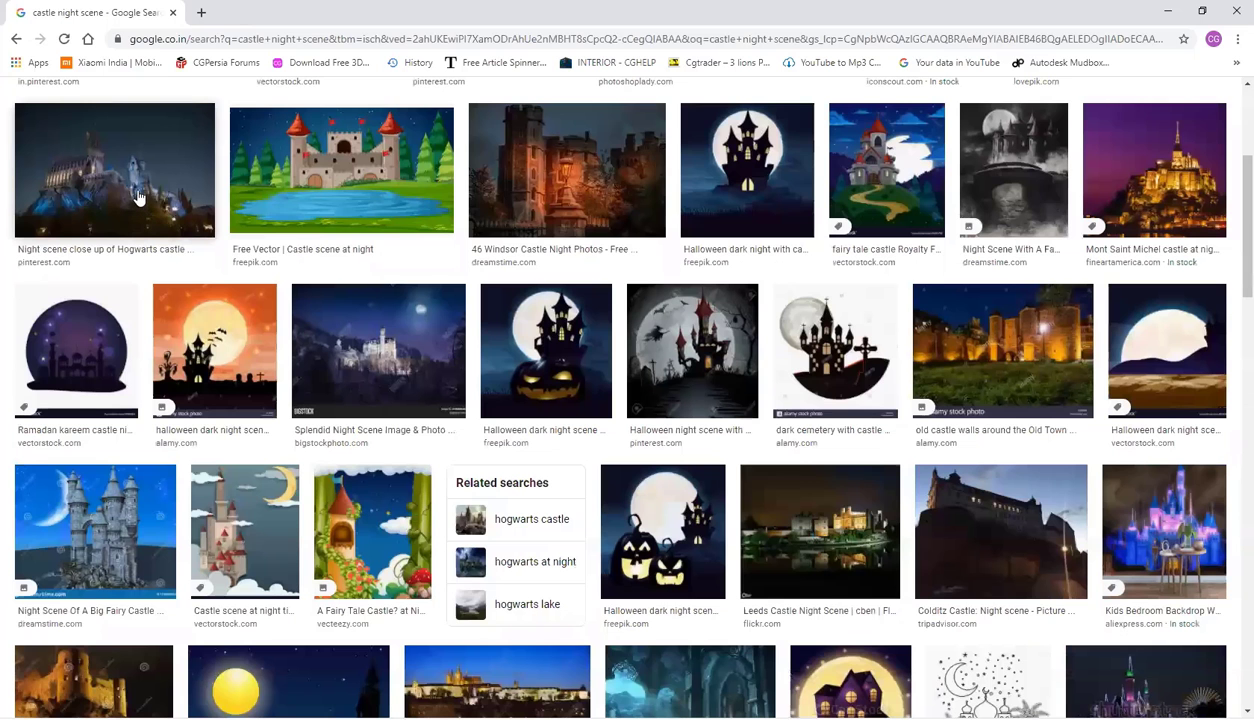
{"action": "left_click", "coordinate": [138, 198]}
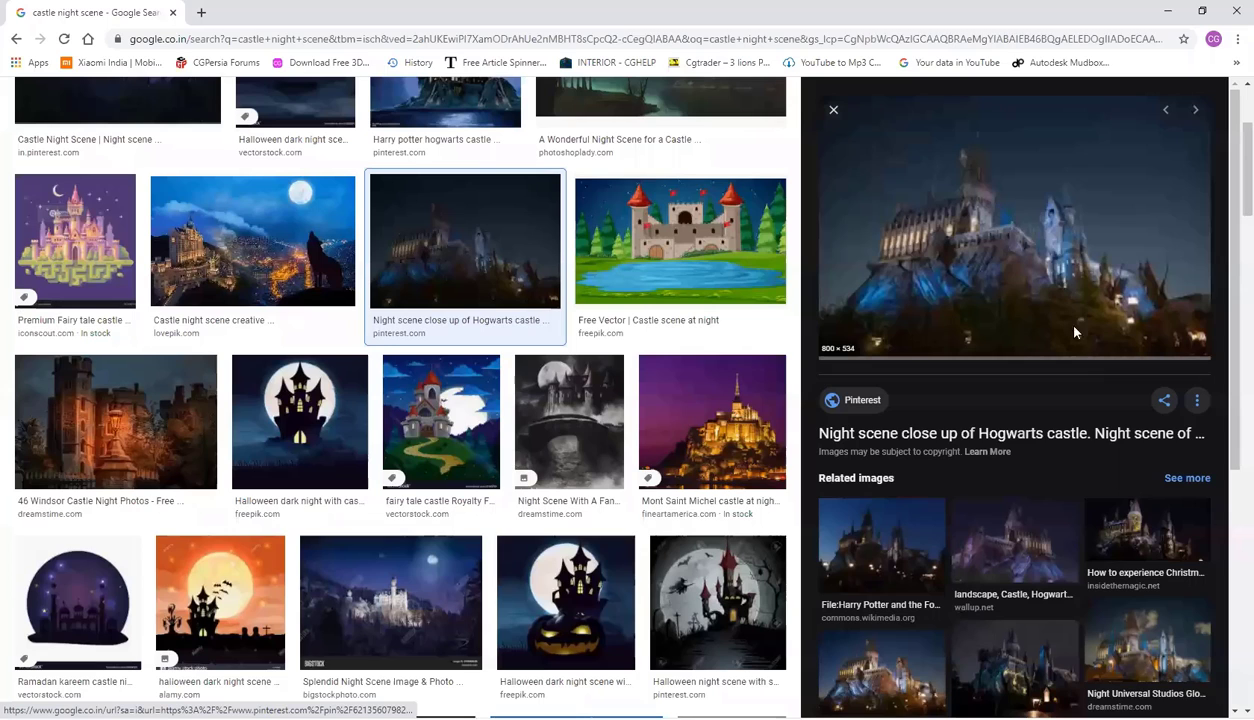
{"action": "right_click", "coordinate": [980, 203]}
{"action": "left_click", "coordinate": [1040, 358]}
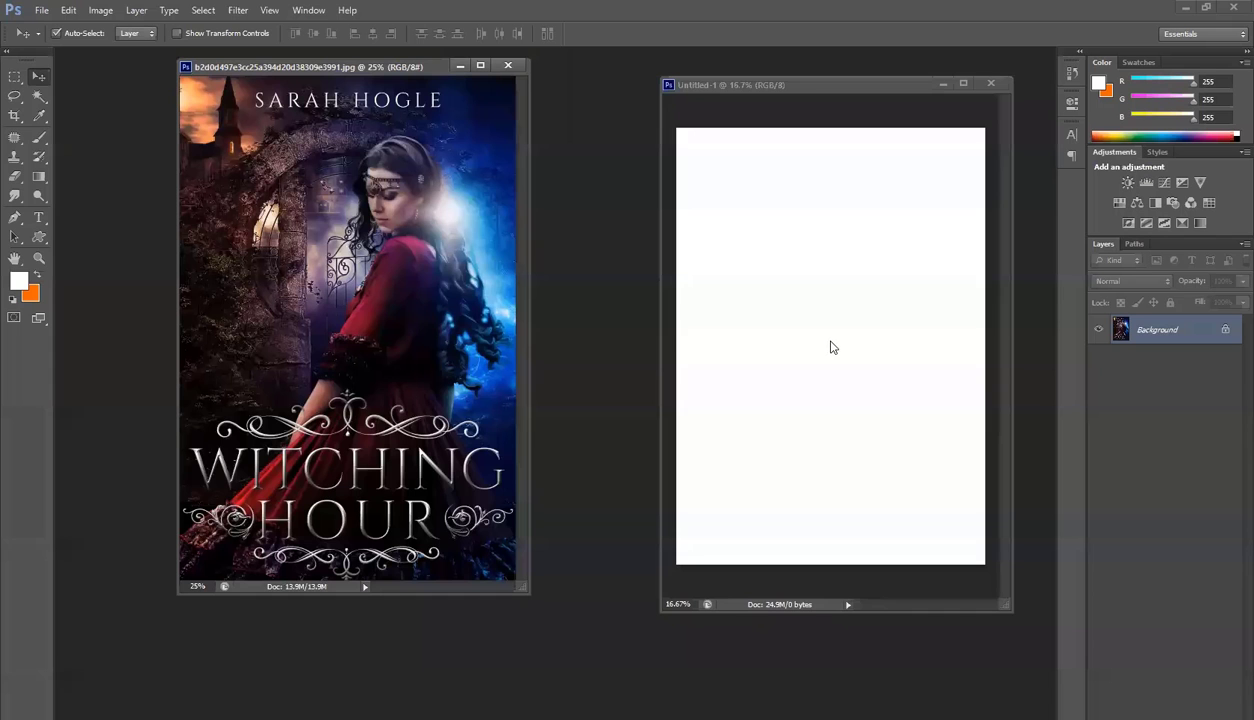
Switch to Photoshop and paste the copied castle picture into the blank Untitled-1 document
{"action": "key", "text": "ctrl+v"}
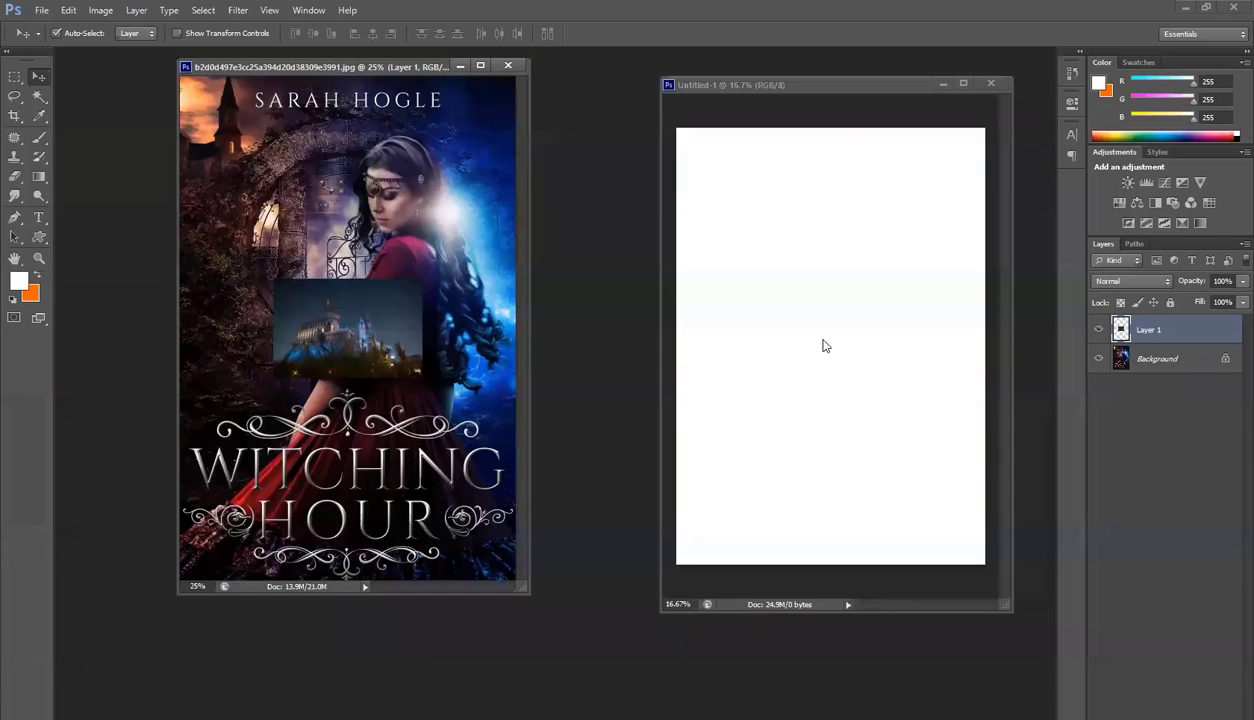
{"action": "key", "text": "ctrl+z"}
{"action": "left_click", "coordinate": [815, 322]}
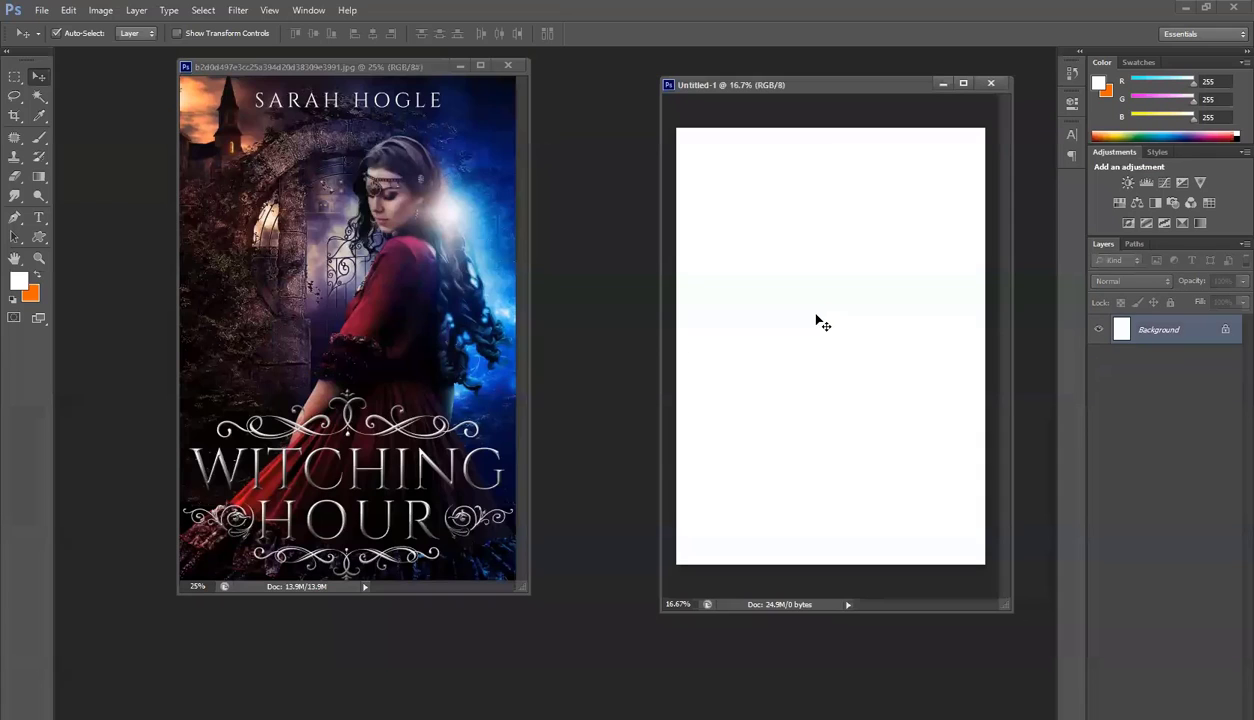
{"action": "key", "text": "ctrl+v"}
Enlarge the castle picture with Free Transform until it spans the page width, and position it over the upper half of the page
{"action": "key", "text": "ctrl+t"}
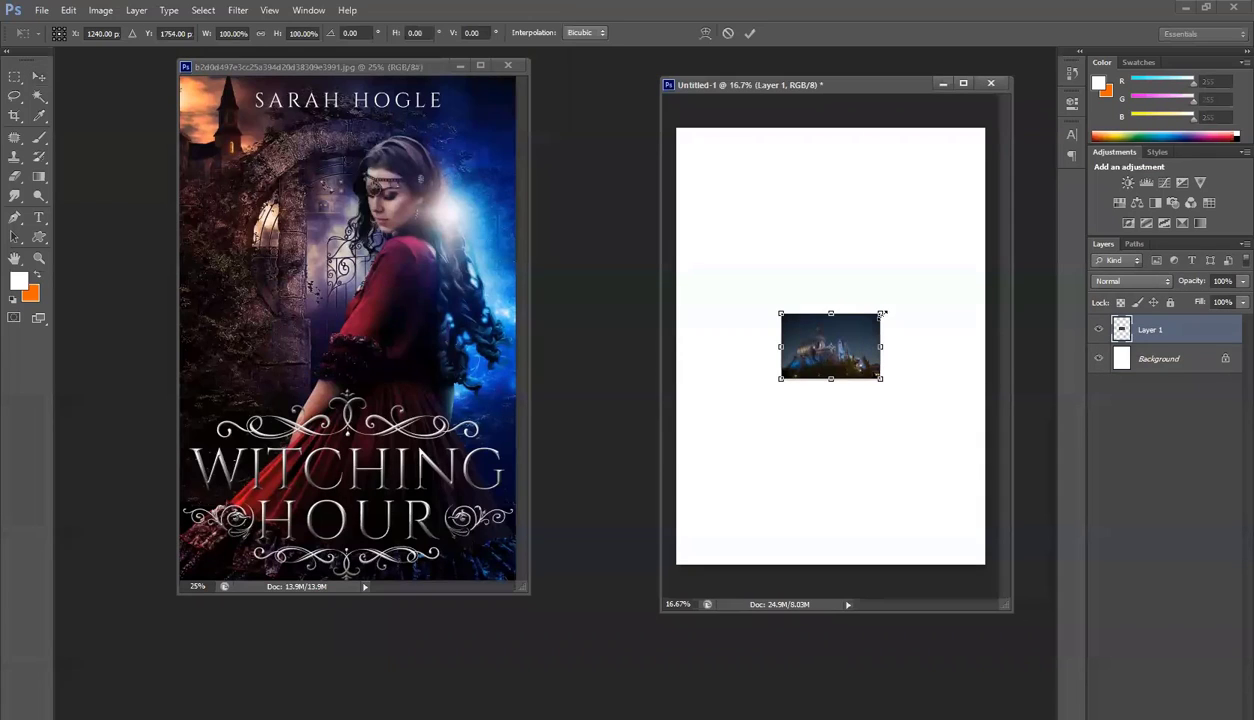
{"action": "left_click_drag", "start_coordinate": [870, 311], "coordinate": [997, 187]}
{"action": "mouse_move", "coordinate": [848, 274]}
{"action": "left_mouse_down"}
{"action": "mouse_move", "coordinate": [831, 246]}
{"action": "mouse_move", "coordinate": [835, 257]}
{"action": "left_mouse_up"}
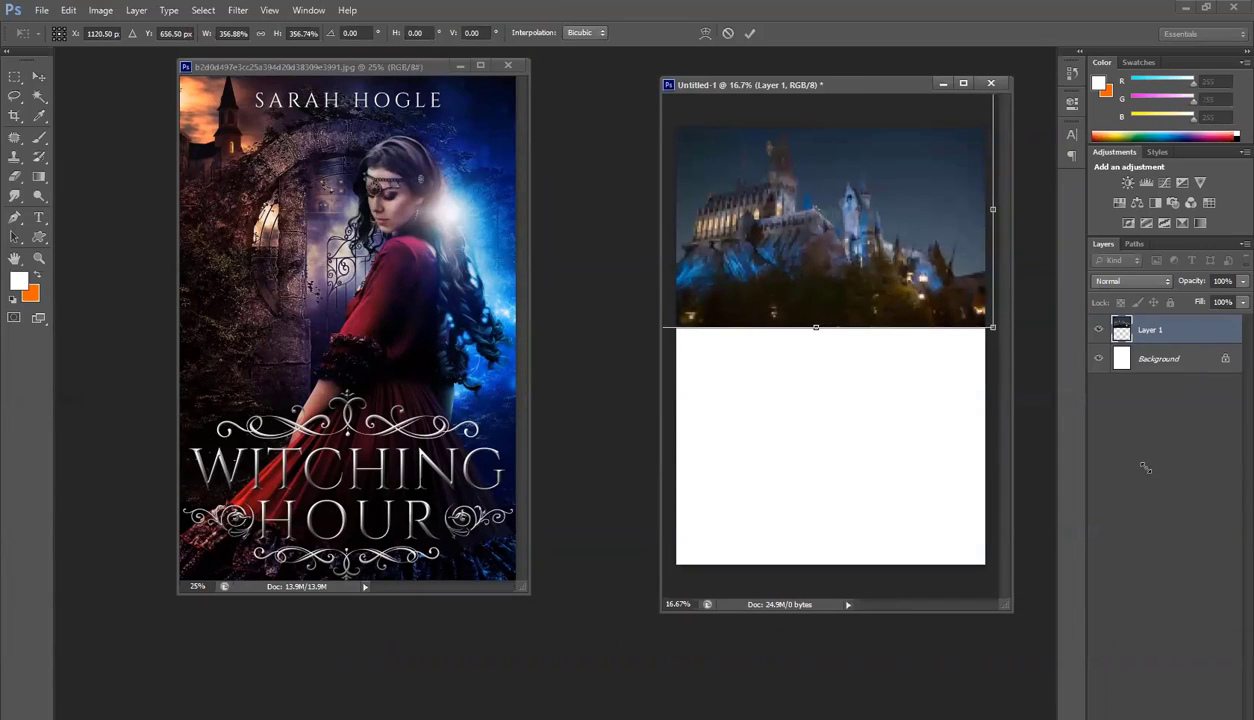
{"action": "left_click_drag", "start_coordinate": [1146, 468], "coordinate": [1152, 470]}
{"action": "left_click_drag", "start_coordinate": [830, 230], "coordinate": [793, 228]}
{"action": "scroll", "coordinate": [861, 341], "scroll_direction": "down", "scroll_amount": 2}
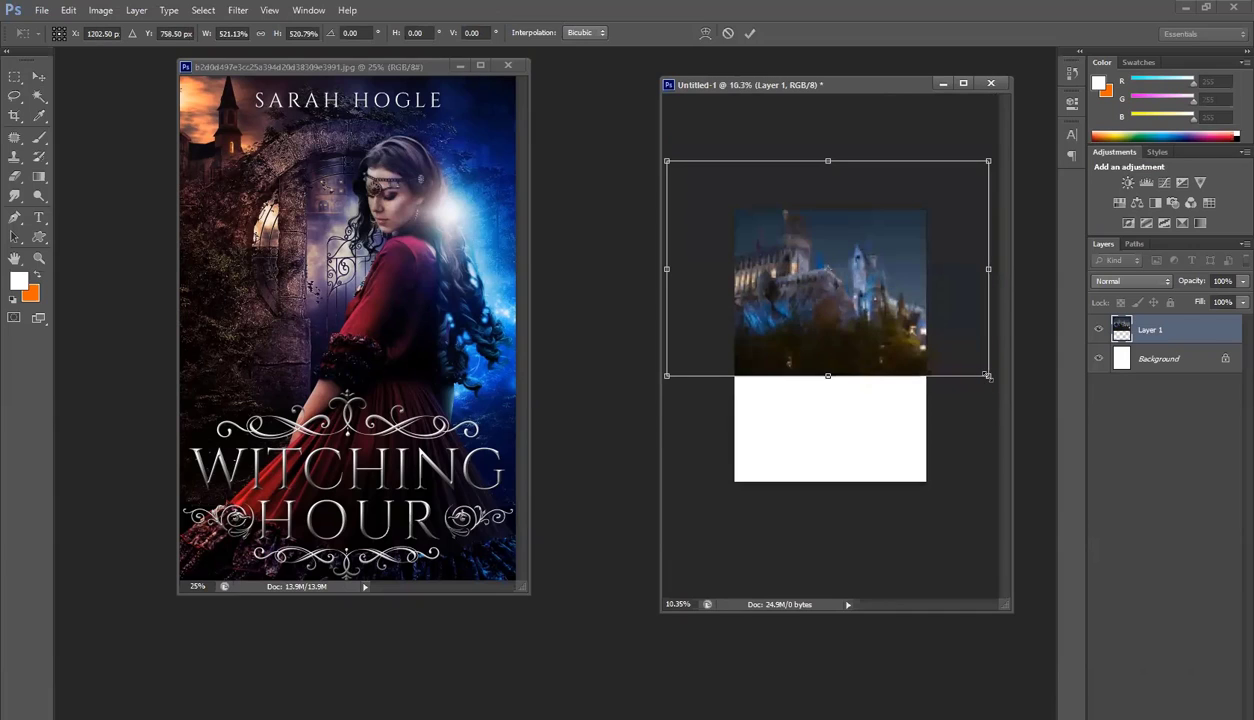
{"action": "left_click_drag", "start_coordinate": [987, 375], "coordinate": [948, 348]}
{"action": "key", "text": "Return"}
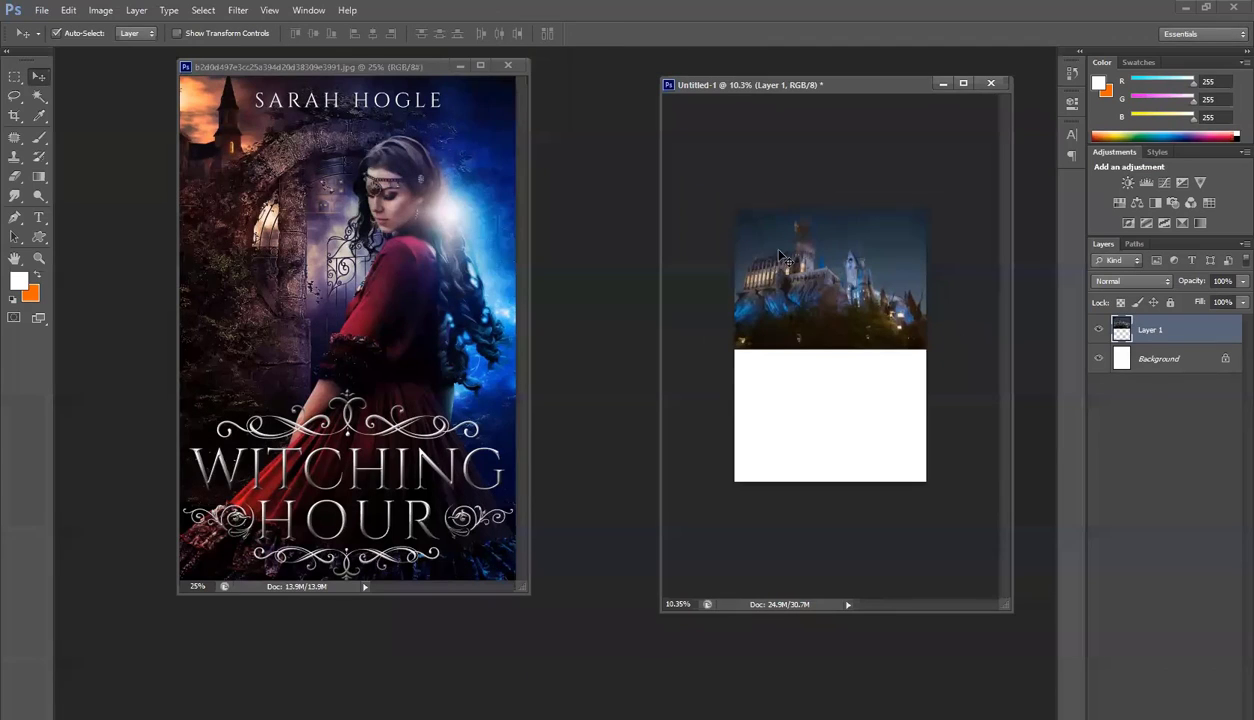
{"action": "scroll", "coordinate": [768, 243], "scroll_direction": "up", "scroll_amount": 1}
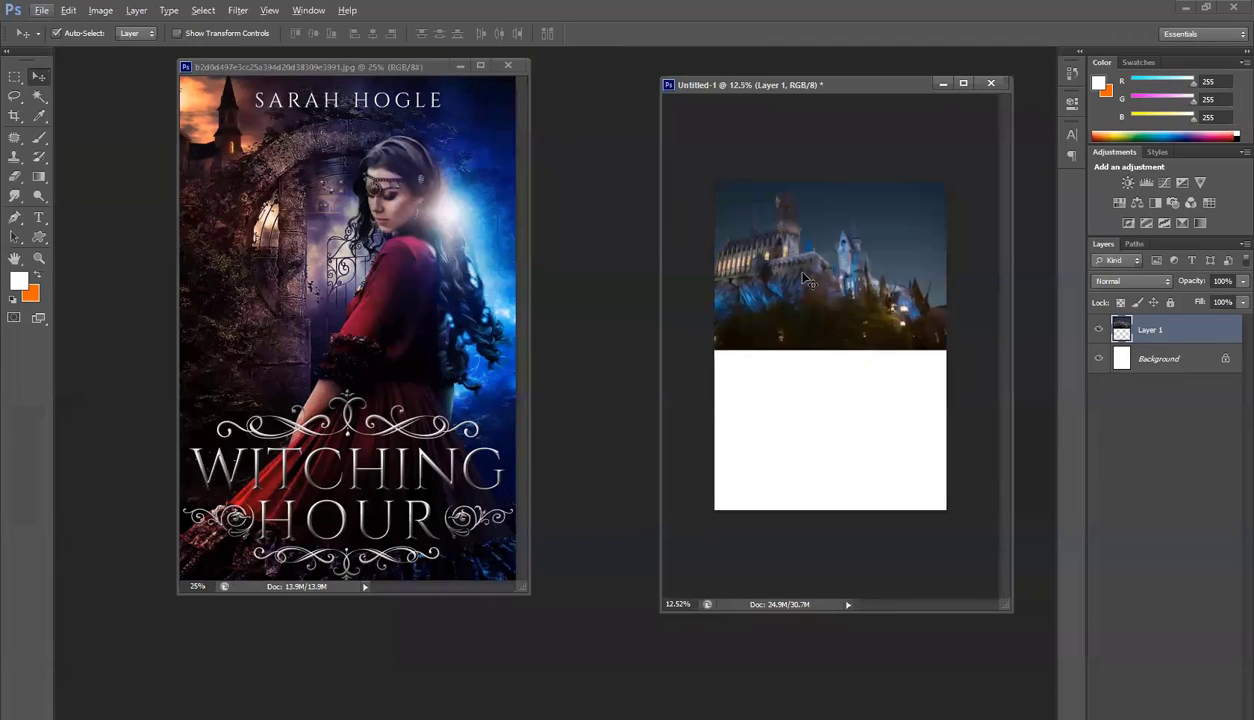
{"action": "left_click_drag", "start_coordinate": [794, 276], "coordinate": [794, 272]}
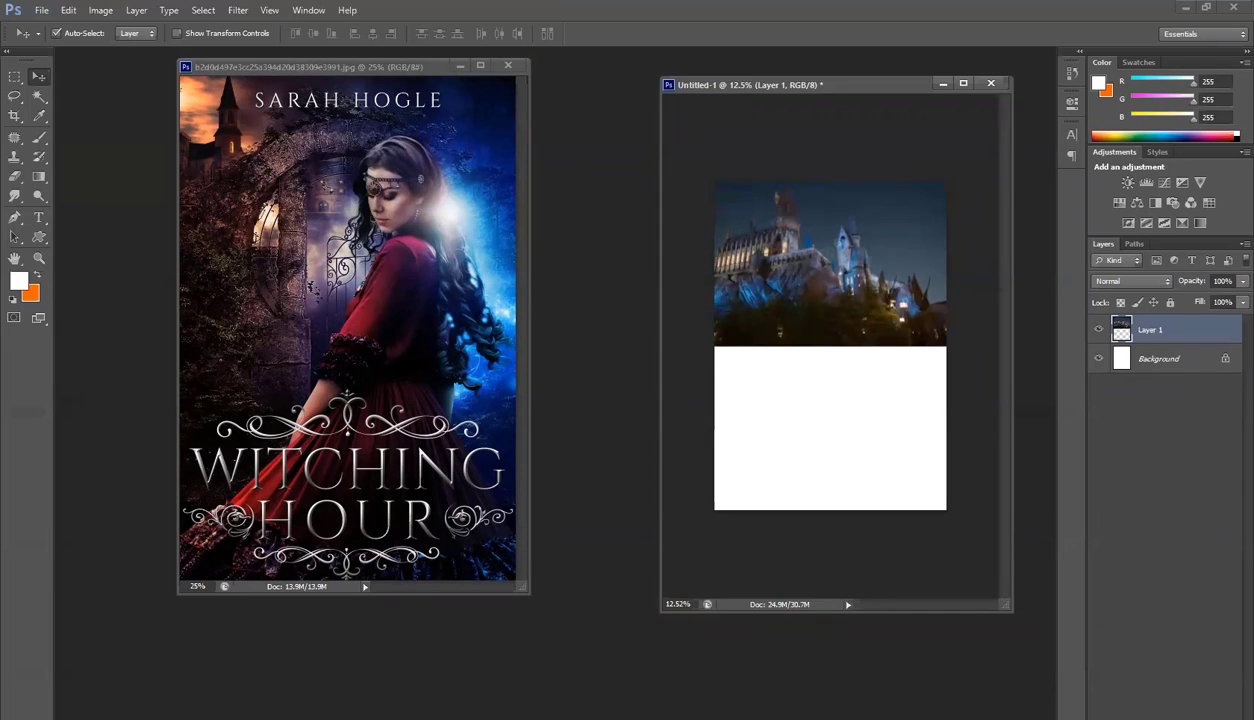
Switch to Chrome and search Google Images for "gate png"
{"action": "left_click", "coordinate": [400, 300]}
{"action": "left_click", "coordinate": [616, 713]}
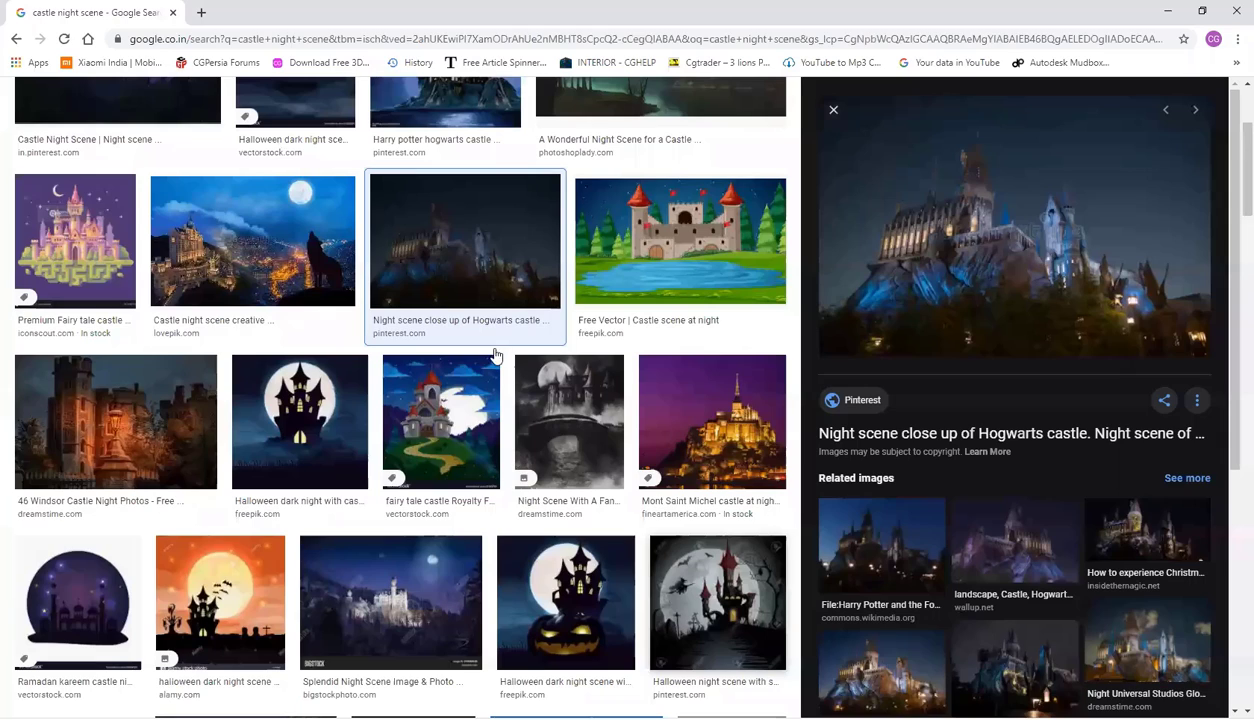
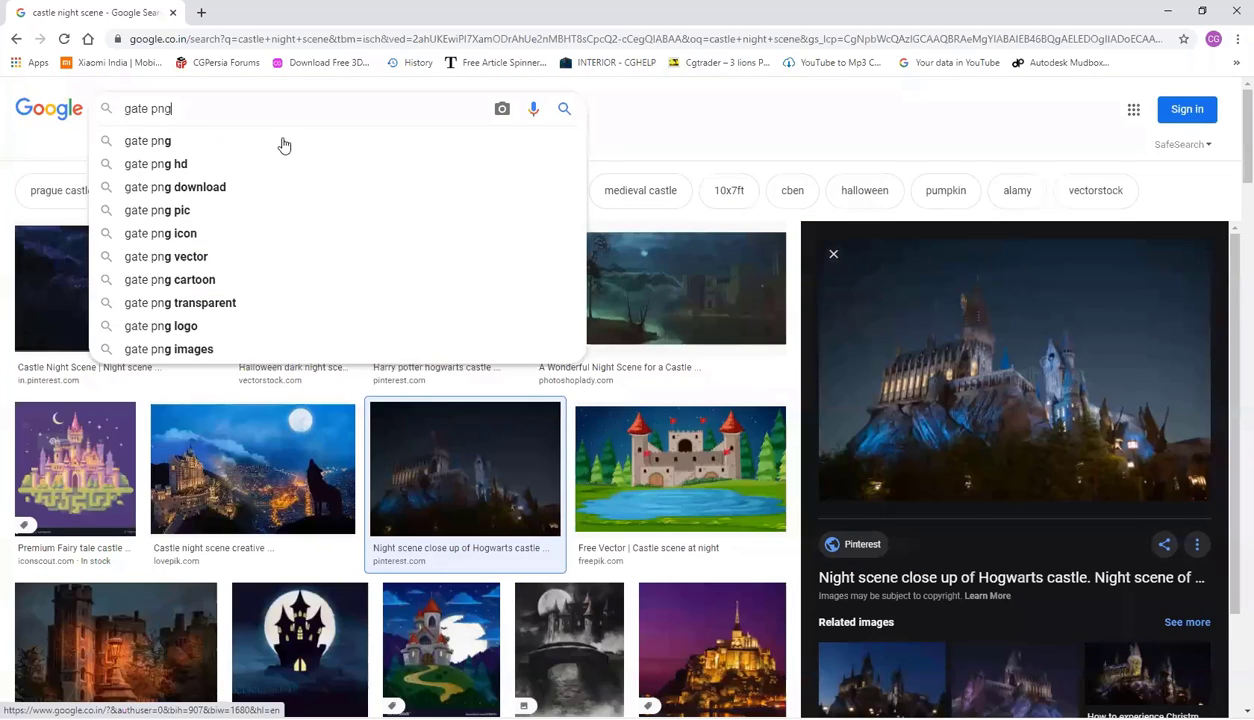
{"action": "key", "text": "Return"}
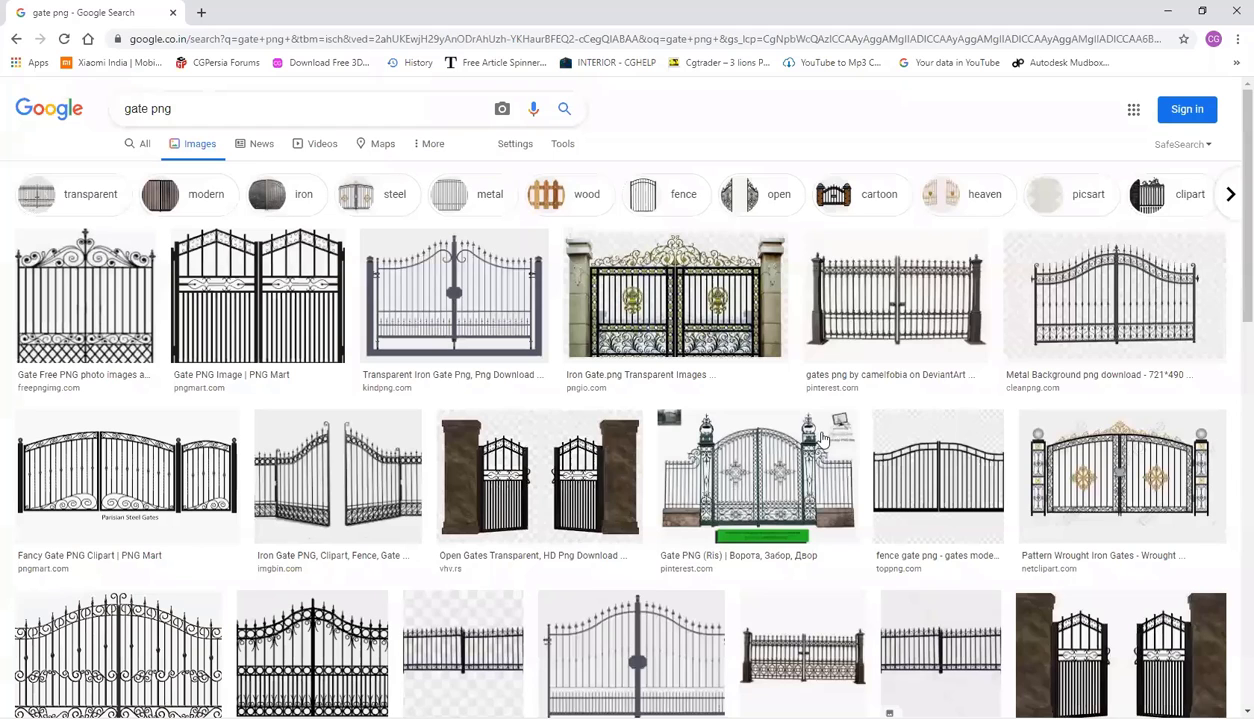
Copy the PNGBarn picture of a metal gate between gray brick walls and switch back to Photoshop
{"action": "scroll", "coordinate": [825, 440], "scroll_direction": "down", "scroll_amount": 7}
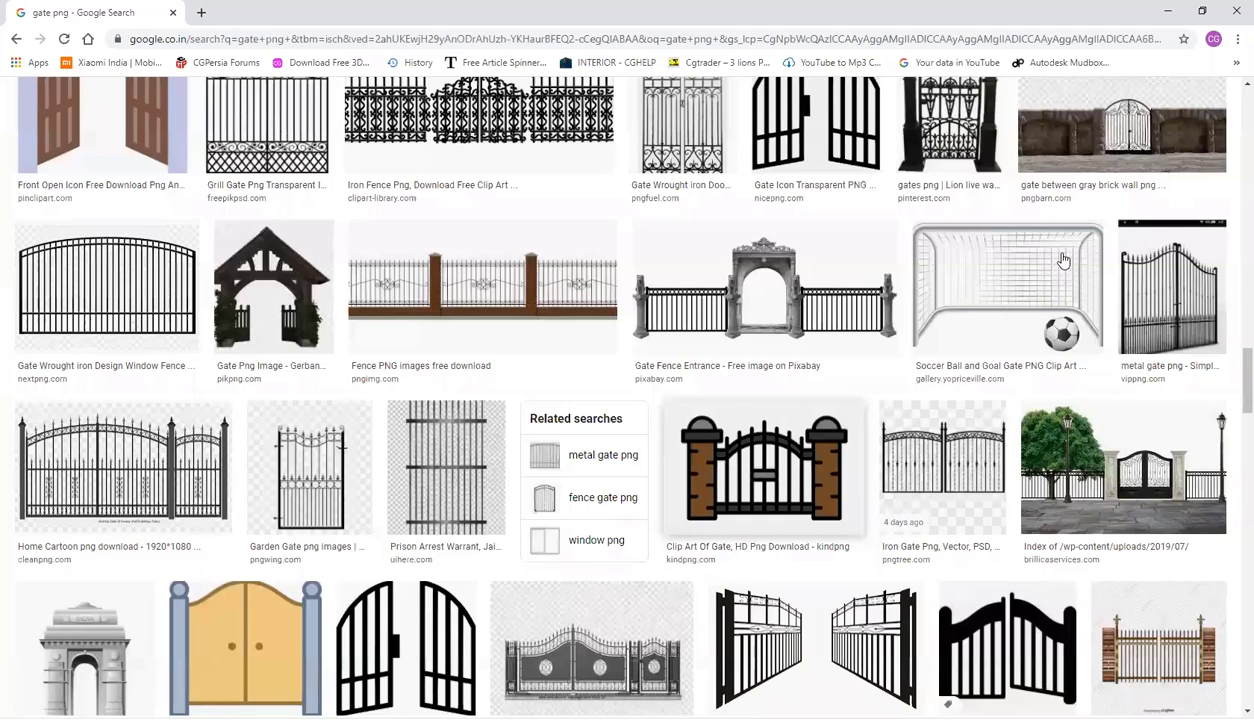
{"action": "left_click", "coordinate": [1022, 266]}
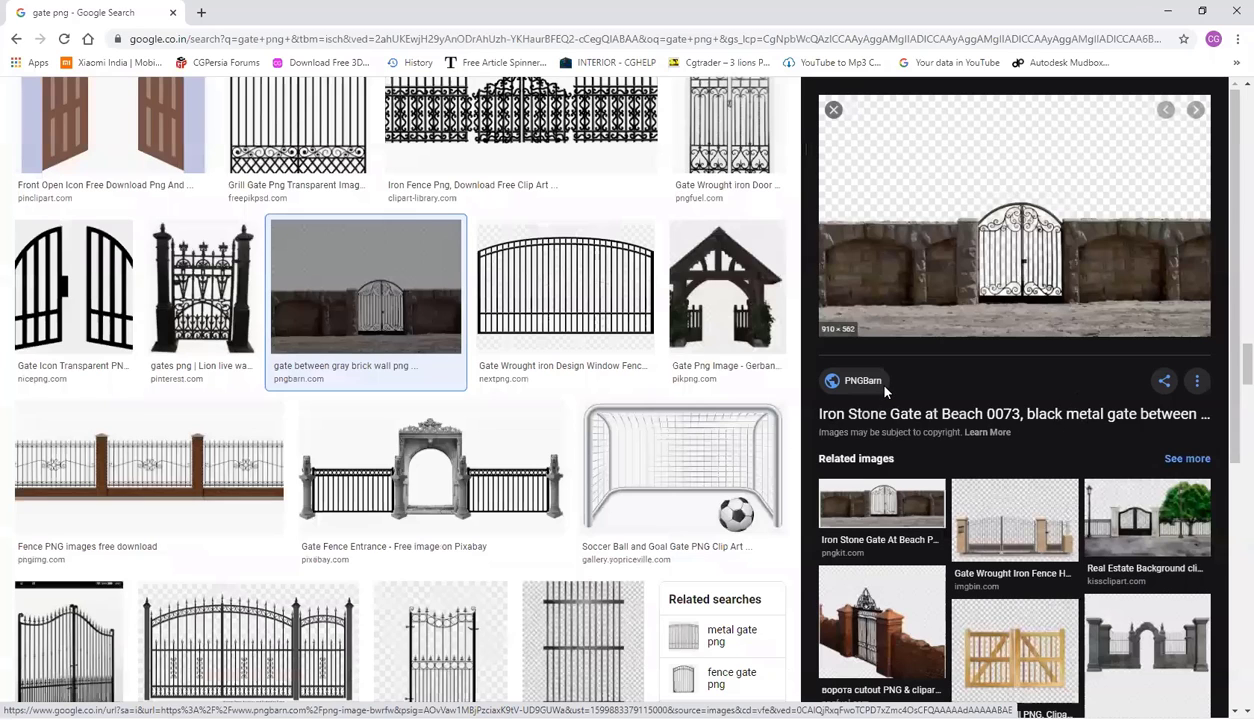
{"action": "key", "text": "alt+Tab"}
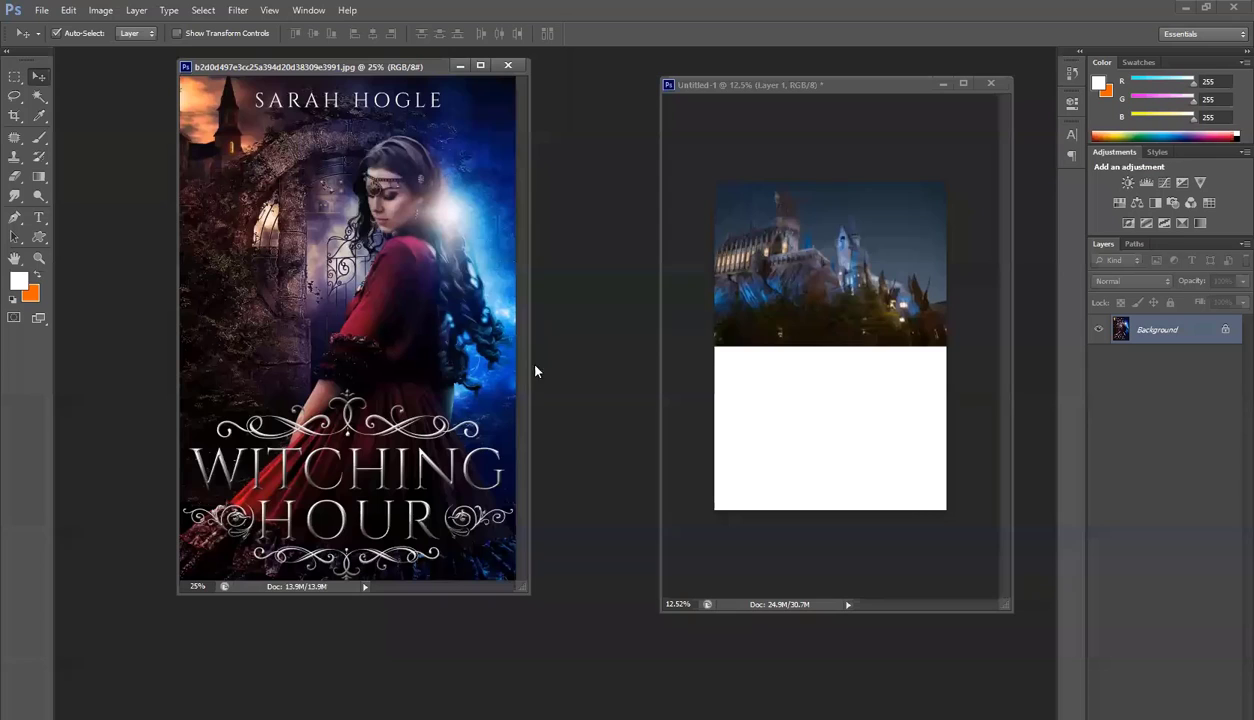
Try the brick-wall gate picture in Untitled-1, enlarged past the page width, and delete its layer
{"action": "left_click", "coordinate": [822, 381]}
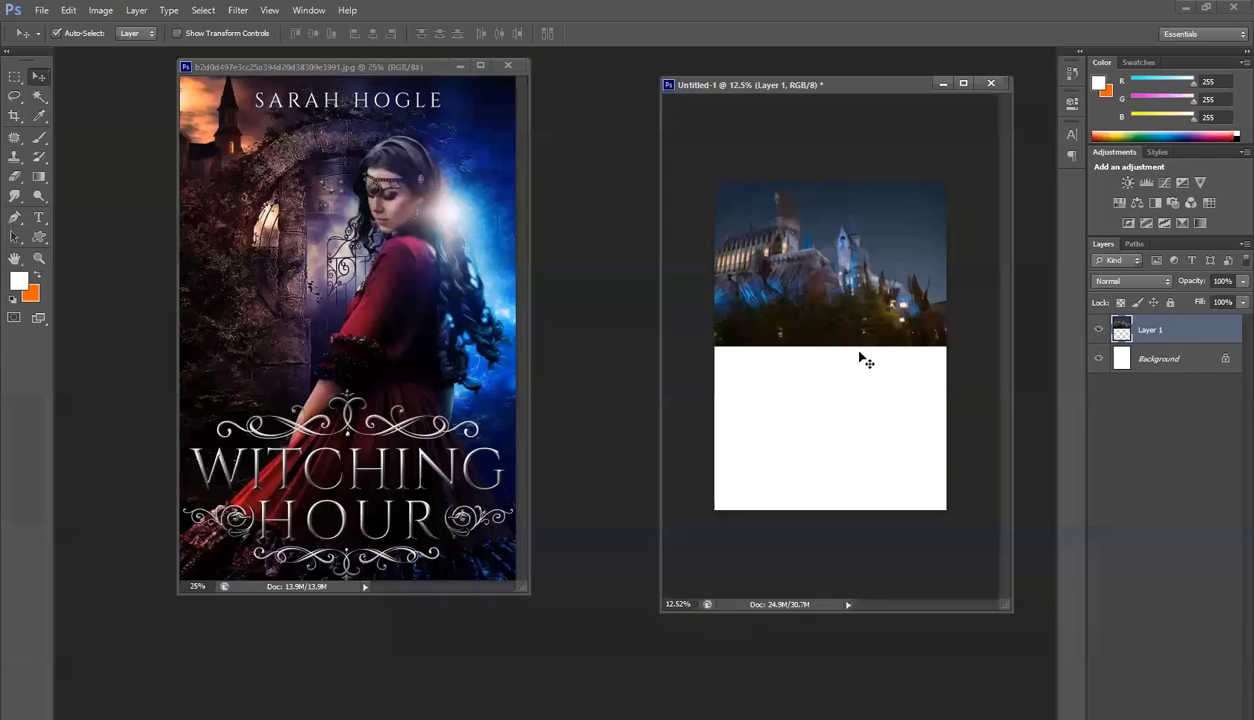
{"action": "key", "text": "ctrl+v"}
{"action": "key", "text": "ctrl+t"}
{"action": "left_click_drag", "start_coordinate": [926, 284], "coordinate": [1018, 265]}
{"action": "key", "text": "Return"}
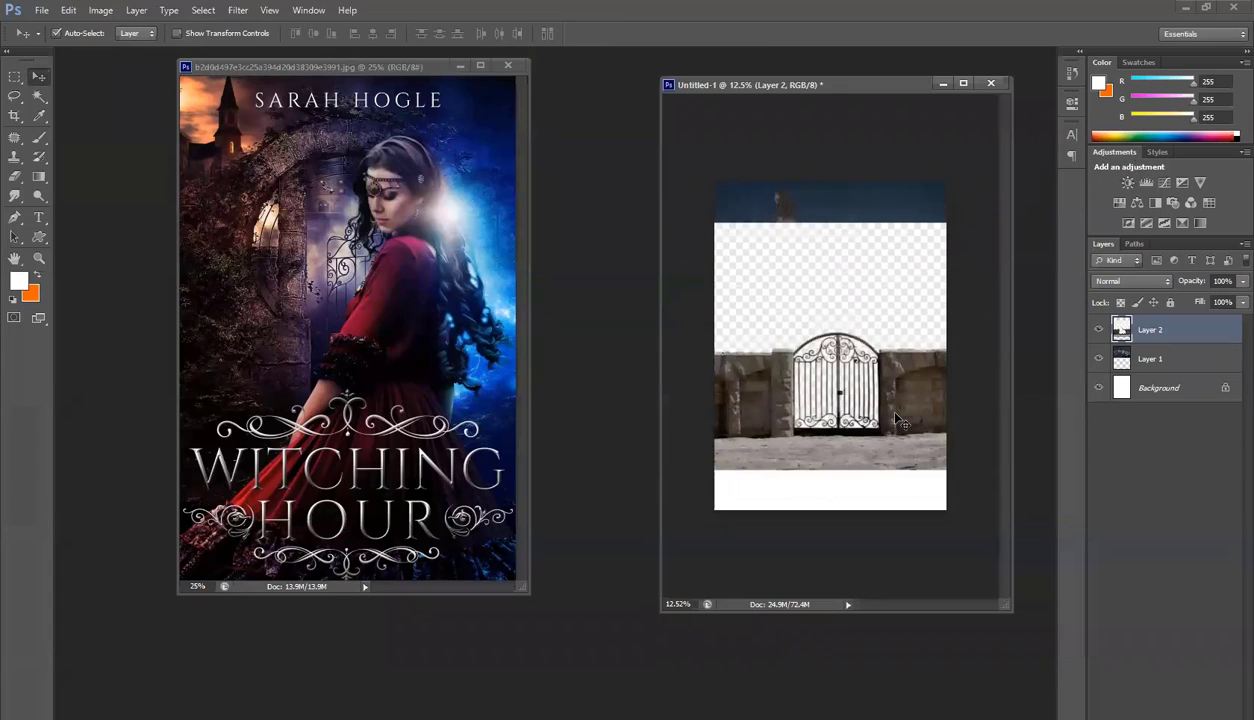
{"action": "key", "text": "Delete"}
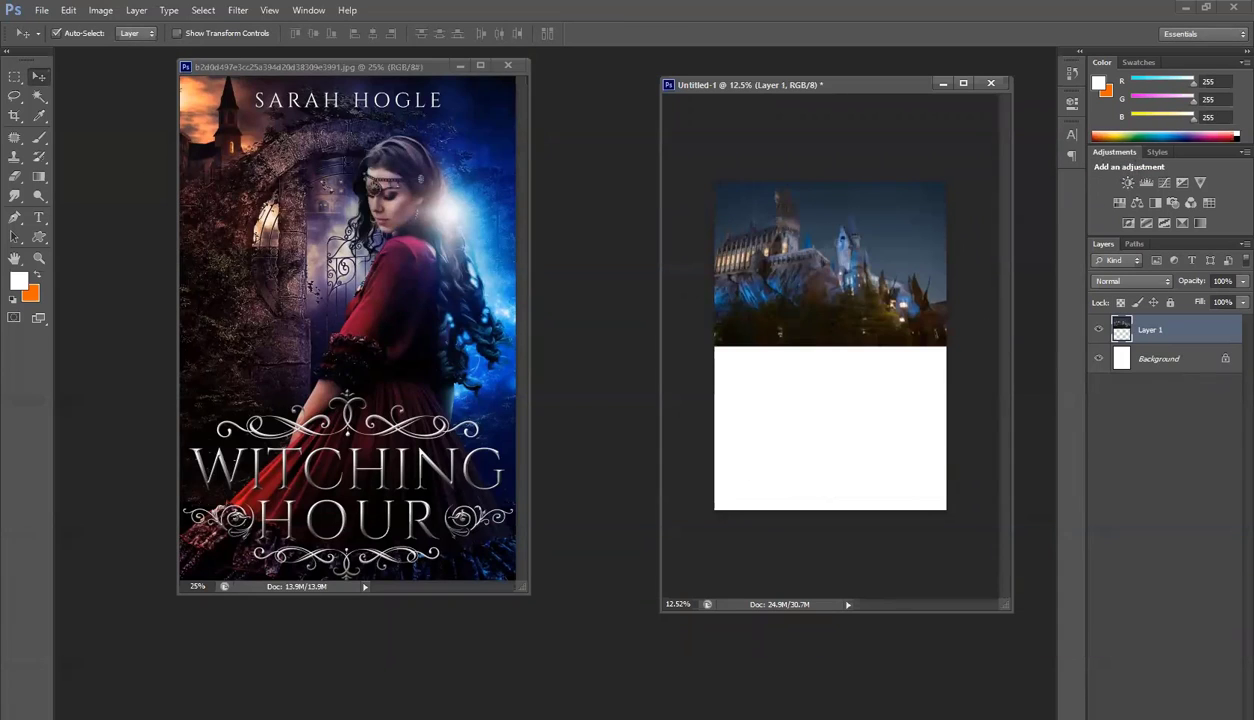
Switch to Chrome, browse further gate results, and open the pngitem.com preview of the two stone arches
{"action": "key", "text": "alt+Tab"}
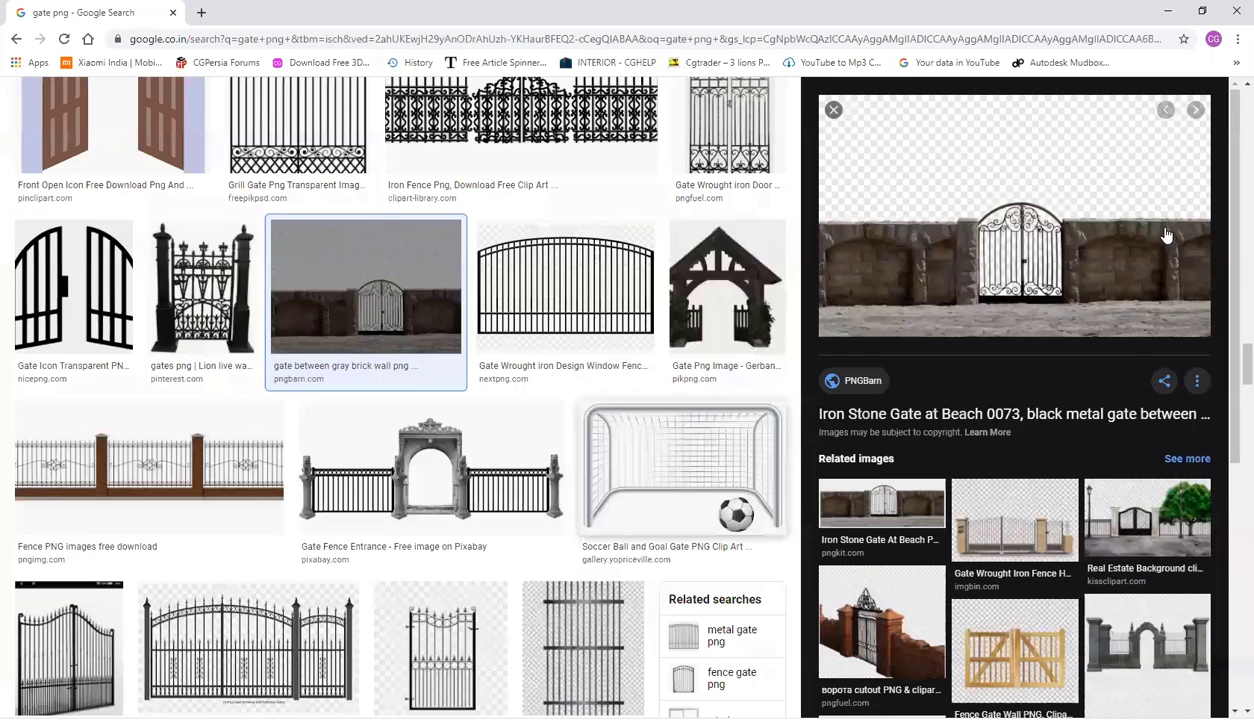
{"action": "scroll", "coordinate": [496, 517], "scroll_direction": "down", "scroll_amount": 5}
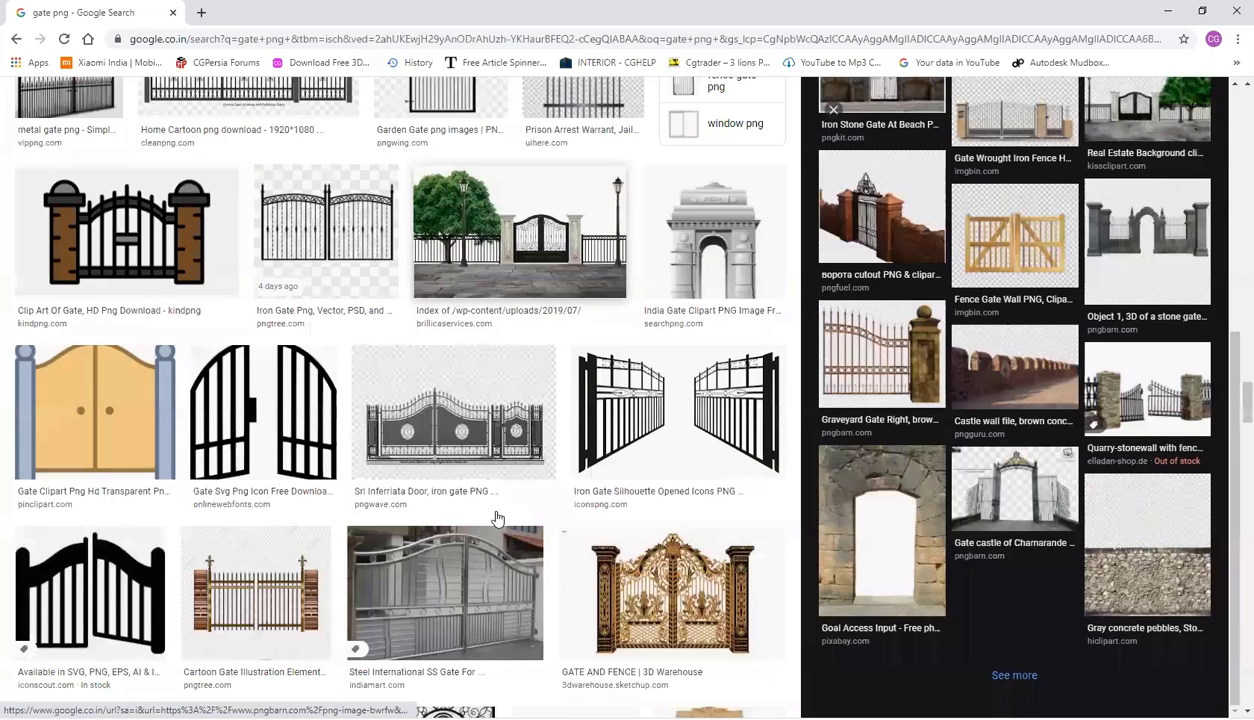
{"action": "scroll", "coordinate": [496, 516], "scroll_direction": "down", "scroll_amount": 3}
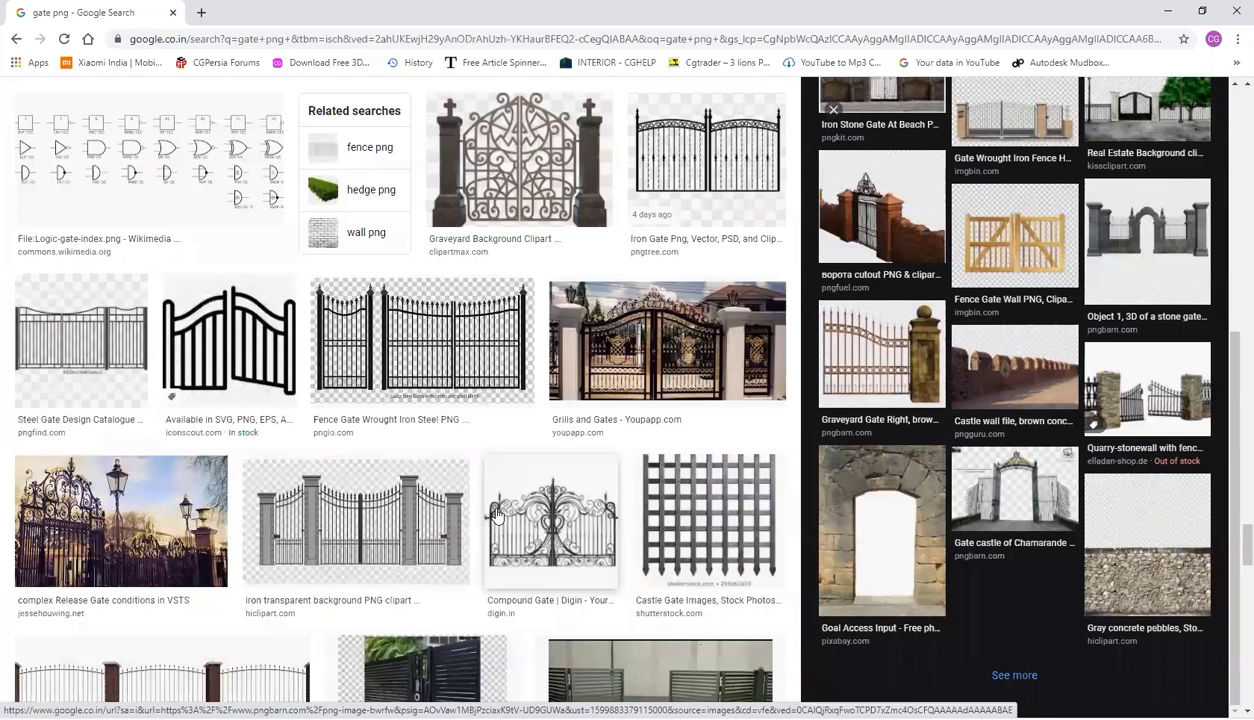
{"action": "scroll", "coordinate": [496, 516], "scroll_direction": "down", "scroll_amount": 5}
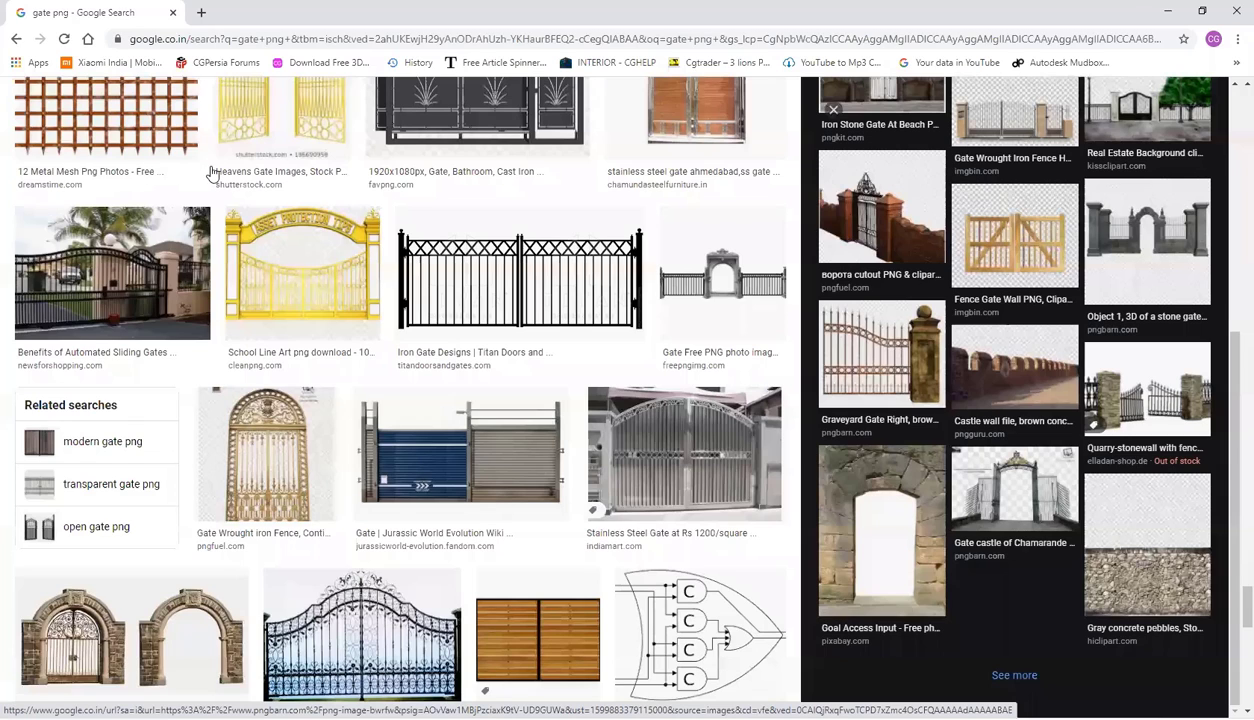
{"action": "scroll", "coordinate": [210, 172], "scroll_direction": "down", "scroll_amount": 4}
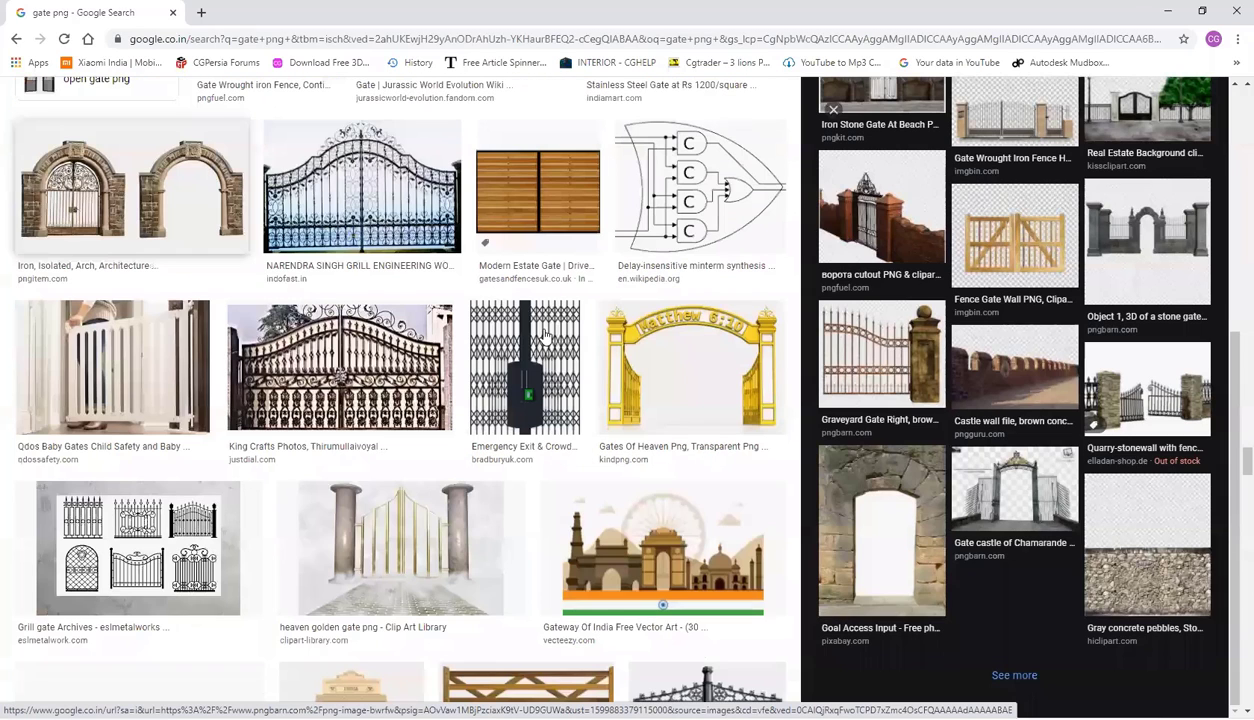
{"action": "left_click", "coordinate": [210, 172]}
Look through the related archway images and more gate results, and close the Settings window covering them
{"action": "scroll", "coordinate": [1025, 512], "scroll_direction": "down", "scroll_amount": 6}
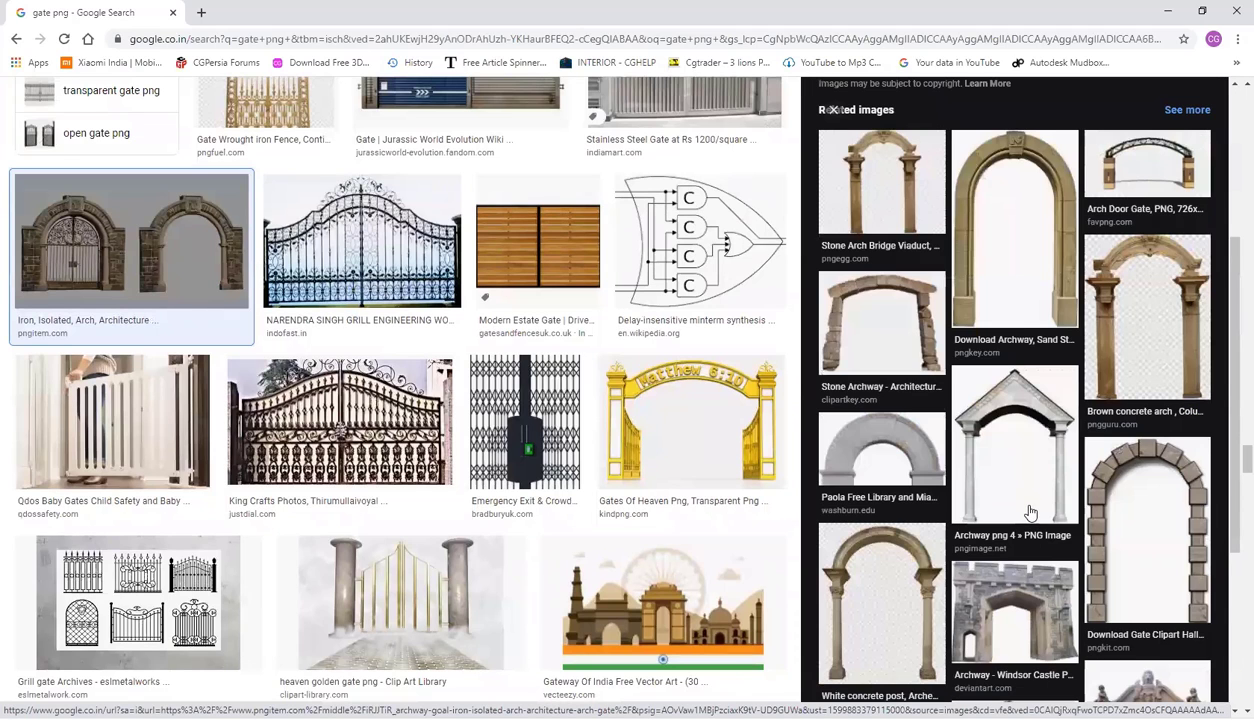
{"action": "scroll", "coordinate": [490, 488], "scroll_direction": "down", "scroll_amount": 6}
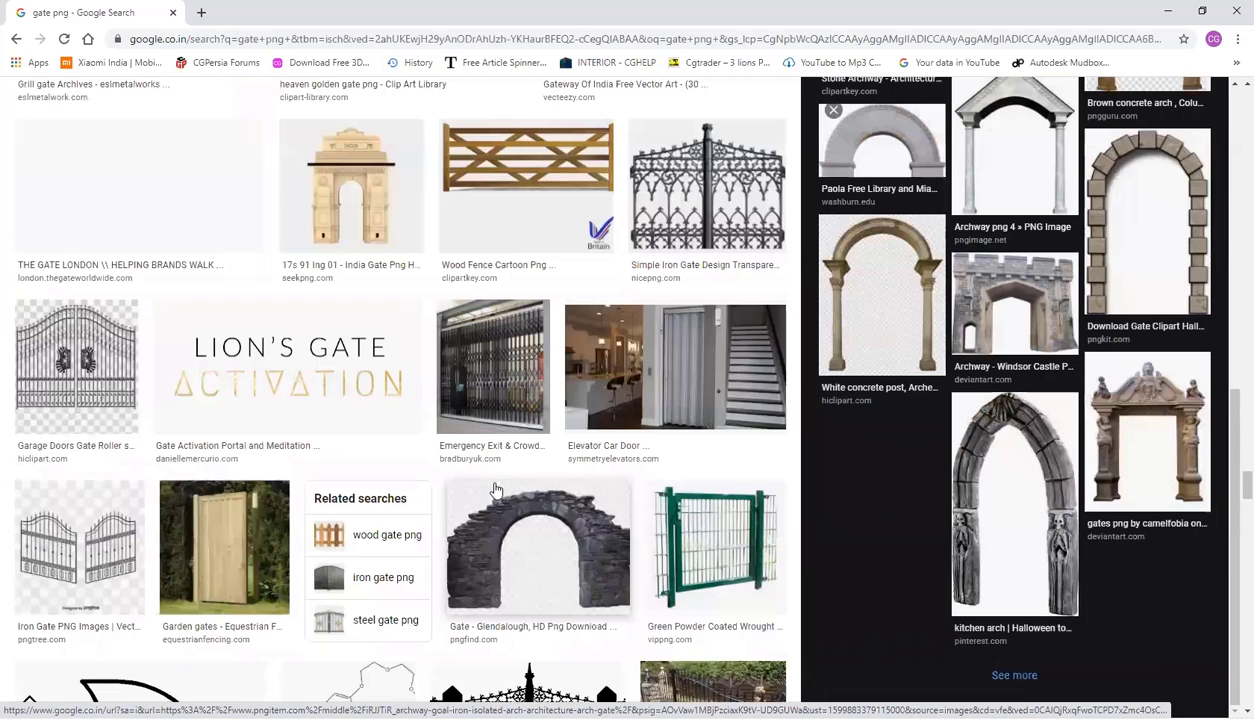
{"action": "scroll", "coordinate": [495, 488], "scroll_direction": "down", "scroll_amount": 1}
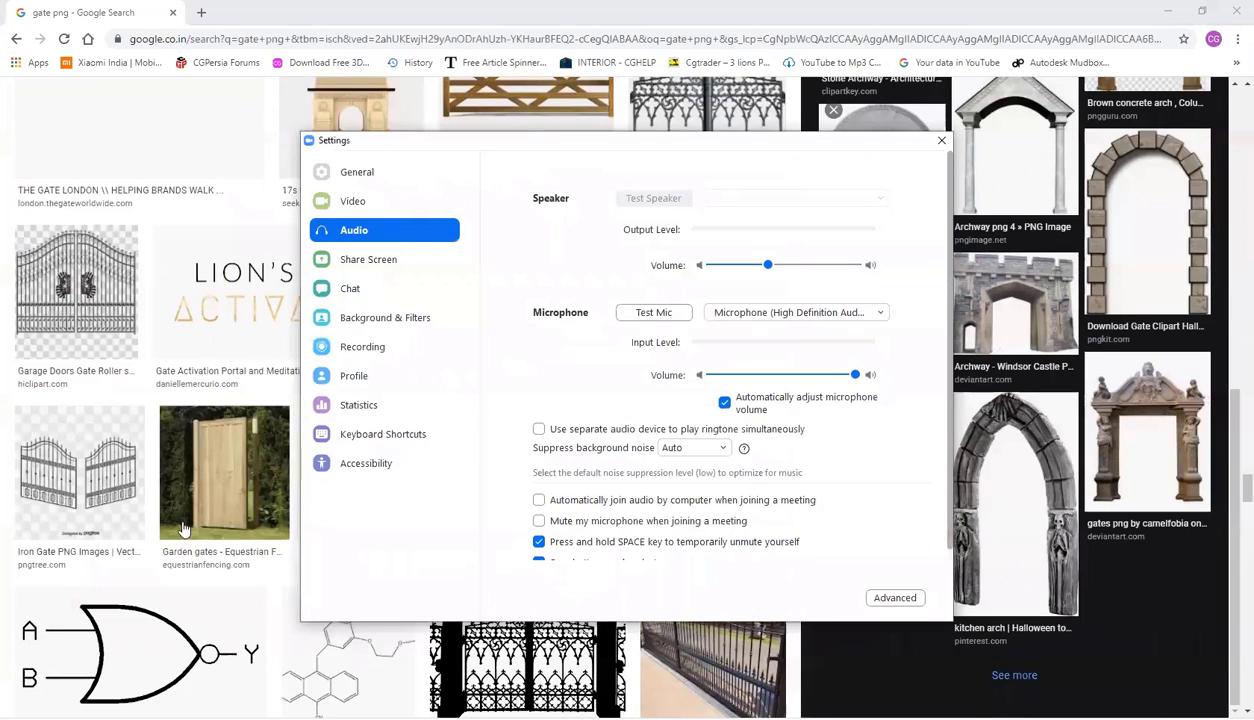
{"action": "left_click", "coordinate": [8, 553]}
{"action": "scroll", "coordinate": [148, 560], "scroll_direction": "down", "scroll_amount": 4}
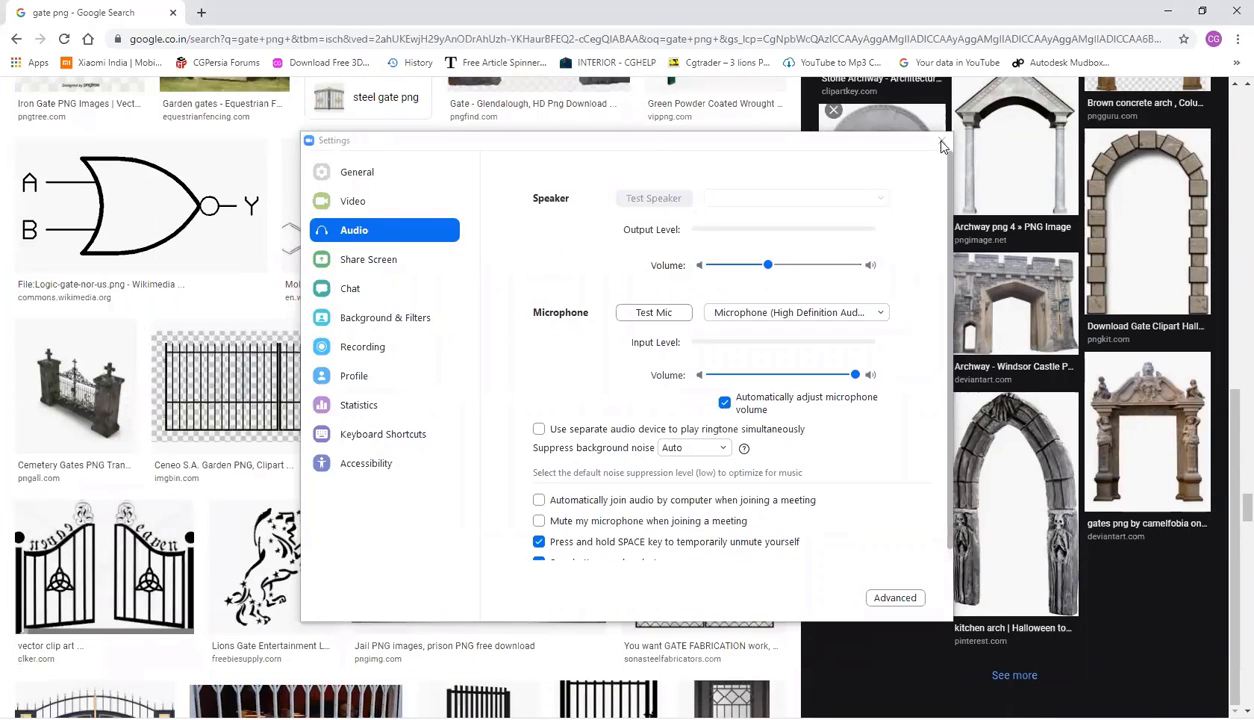
{"action": "left_click", "coordinate": [664, 195]}
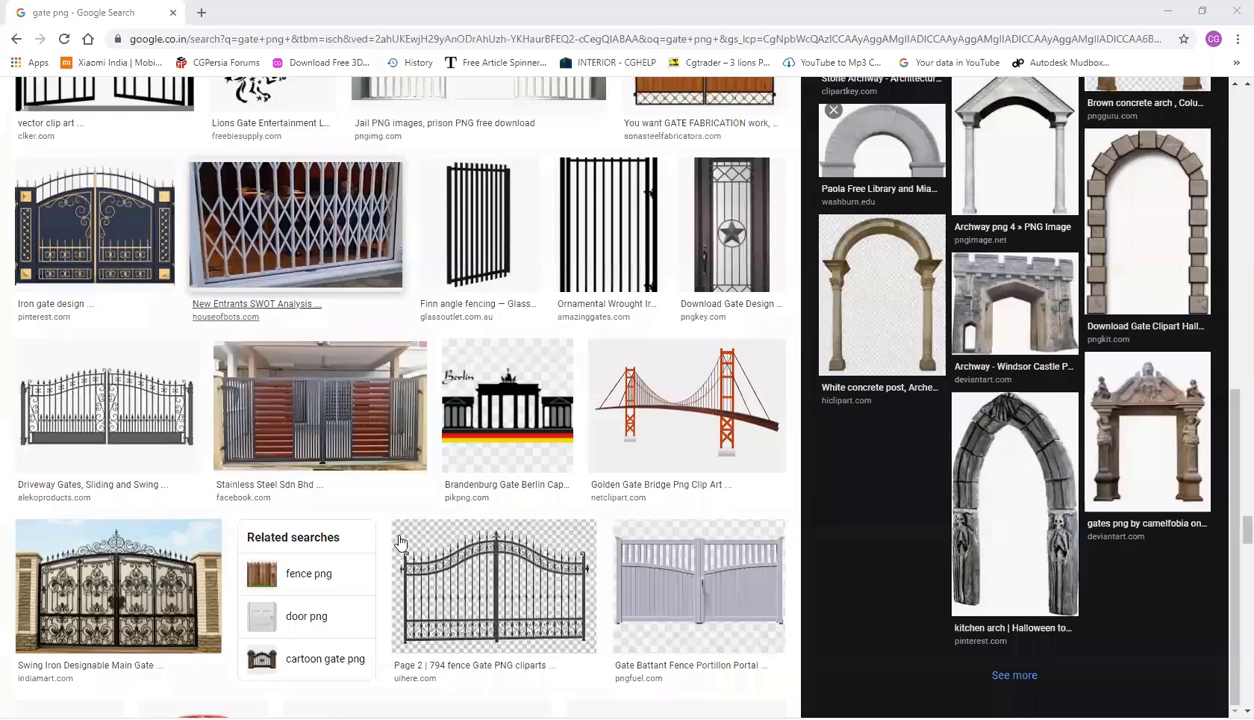
Browse more gate results and open the DeviantArt preview of the stone gateway with statues from the related images
{"action": "scroll", "coordinate": [400, 542], "scroll_direction": "down", "scroll_amount": 6}
{"action": "scroll", "coordinate": [400, 542], "scroll_direction": "down", "scroll_amount": 6}
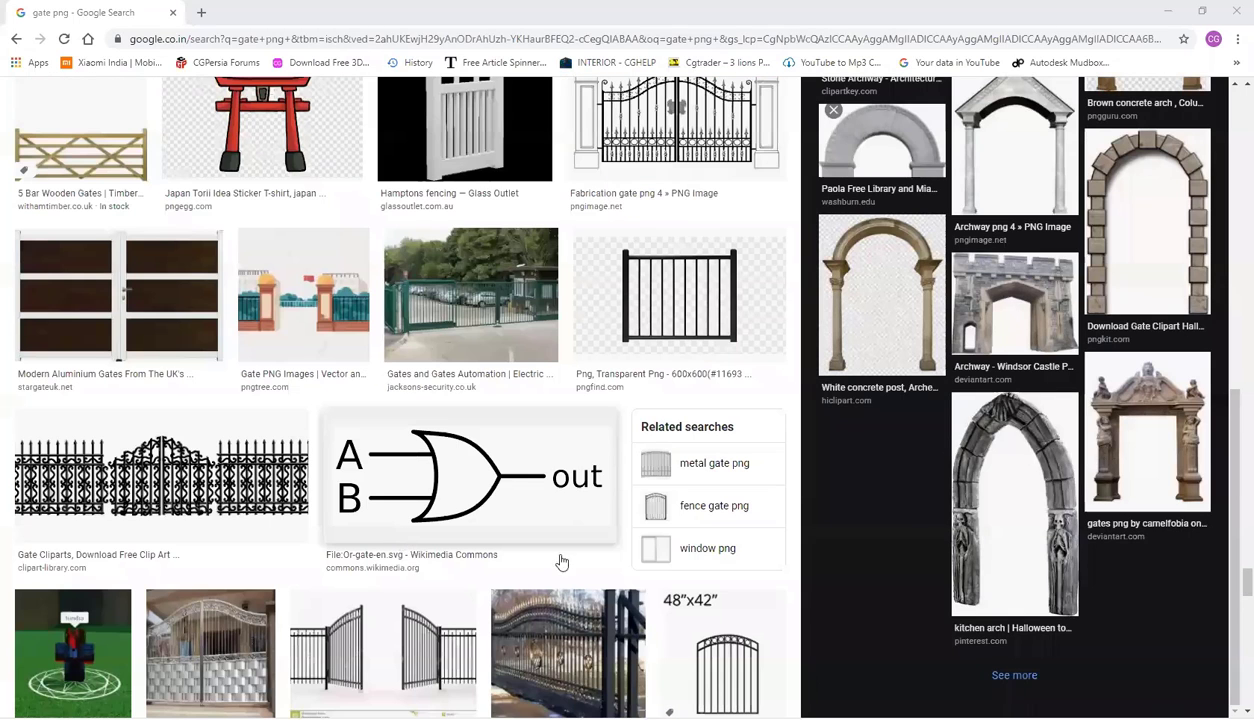
{"action": "left_click", "coordinate": [1160, 418]}
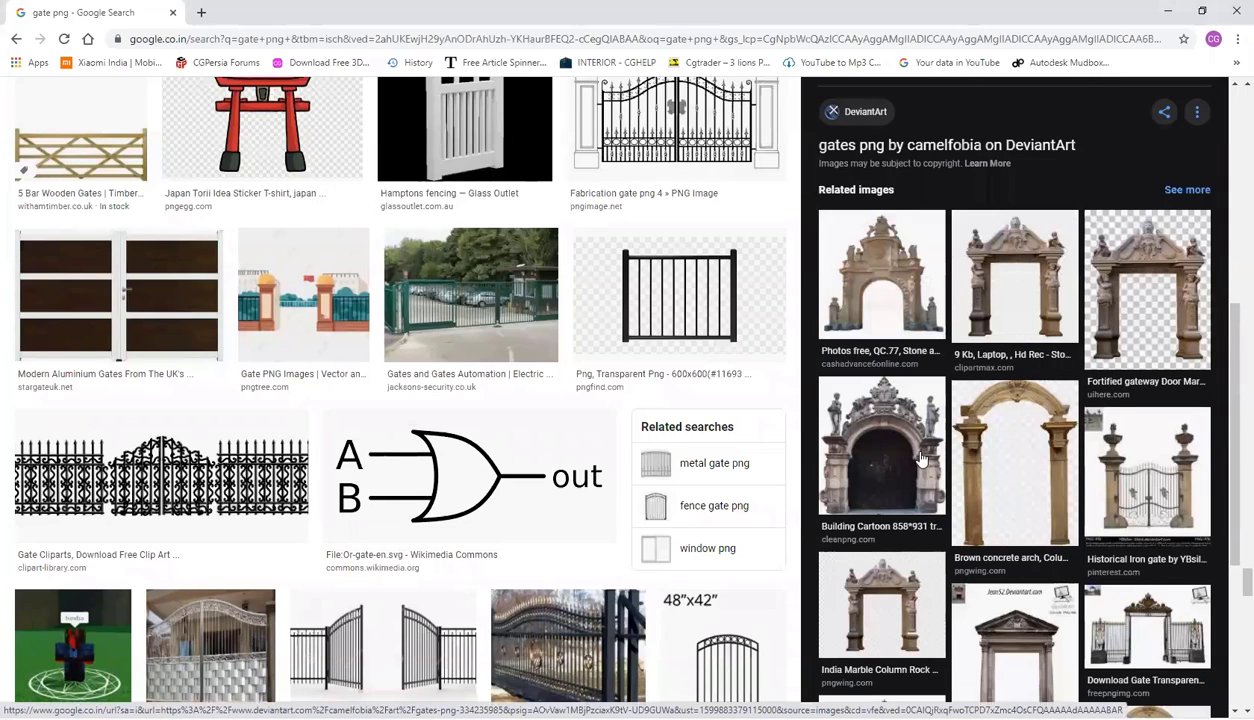
Browse the related gate images and open the PNG River preview of the iron gate with a gargoyle-topped stone pillar
{"action": "scroll", "coordinate": [1178, 426], "scroll_direction": "down", "scroll_amount": 1}
{"action": "scroll", "coordinate": [1178, 426], "scroll_direction": "down", "scroll_amount": 2}
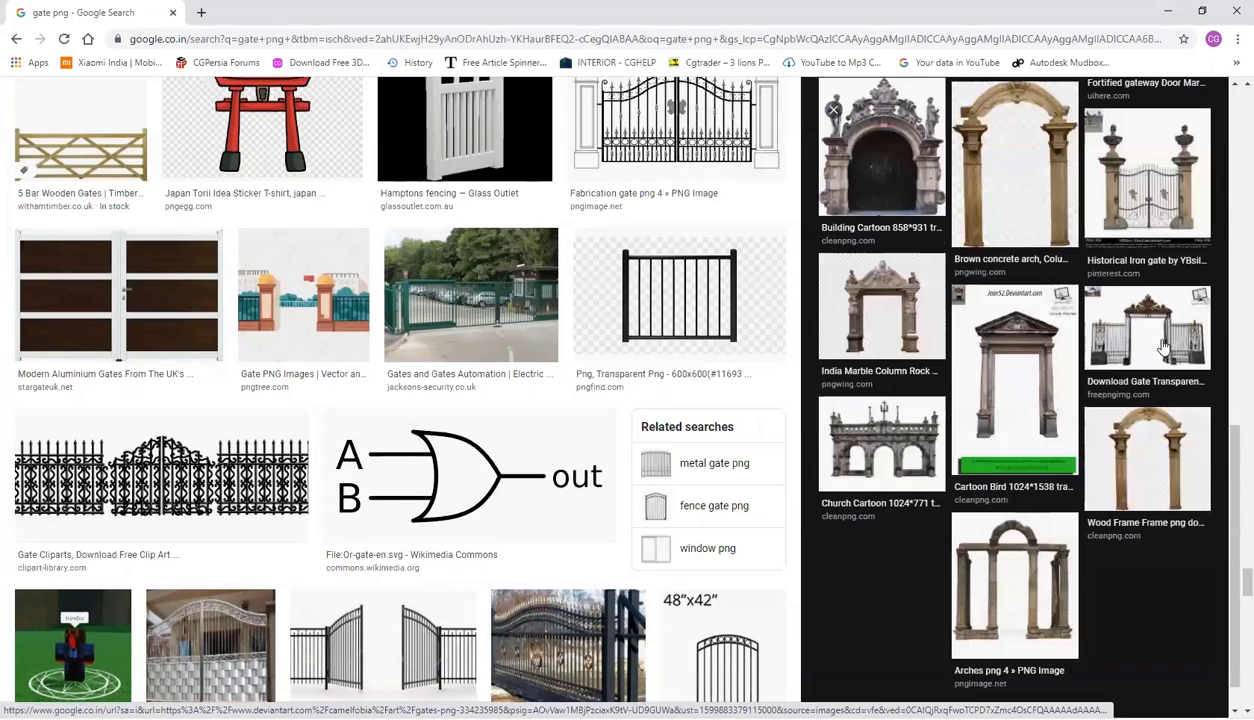
{"action": "left_click", "coordinate": [1145, 340]}
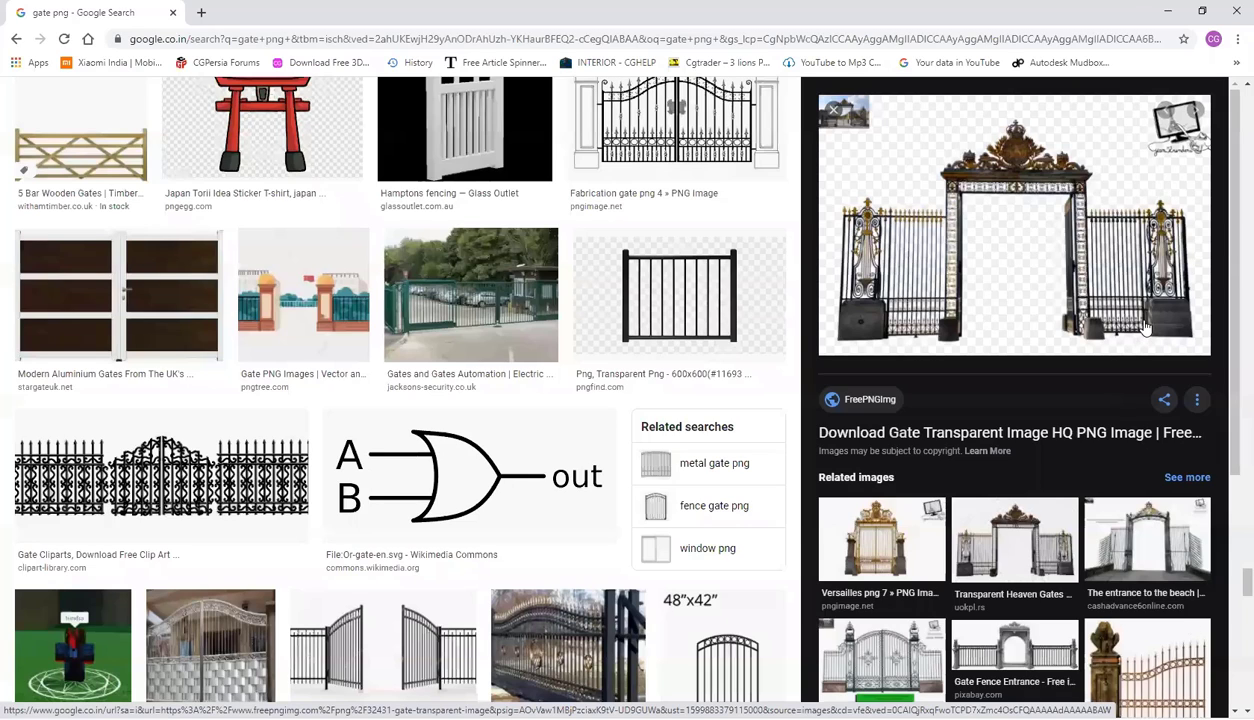
{"action": "scroll", "coordinate": [1160, 463], "scroll_direction": "down", "scroll_amount": 4}
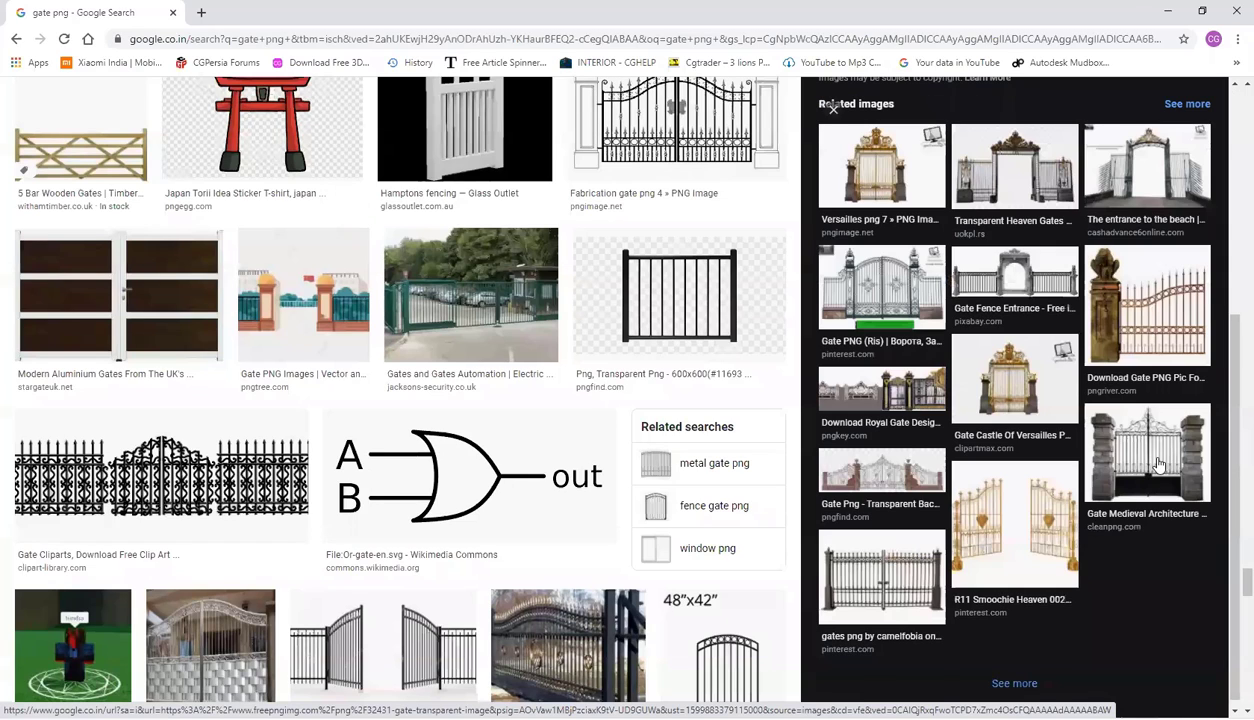
{"action": "left_click", "coordinate": [1159, 465]}
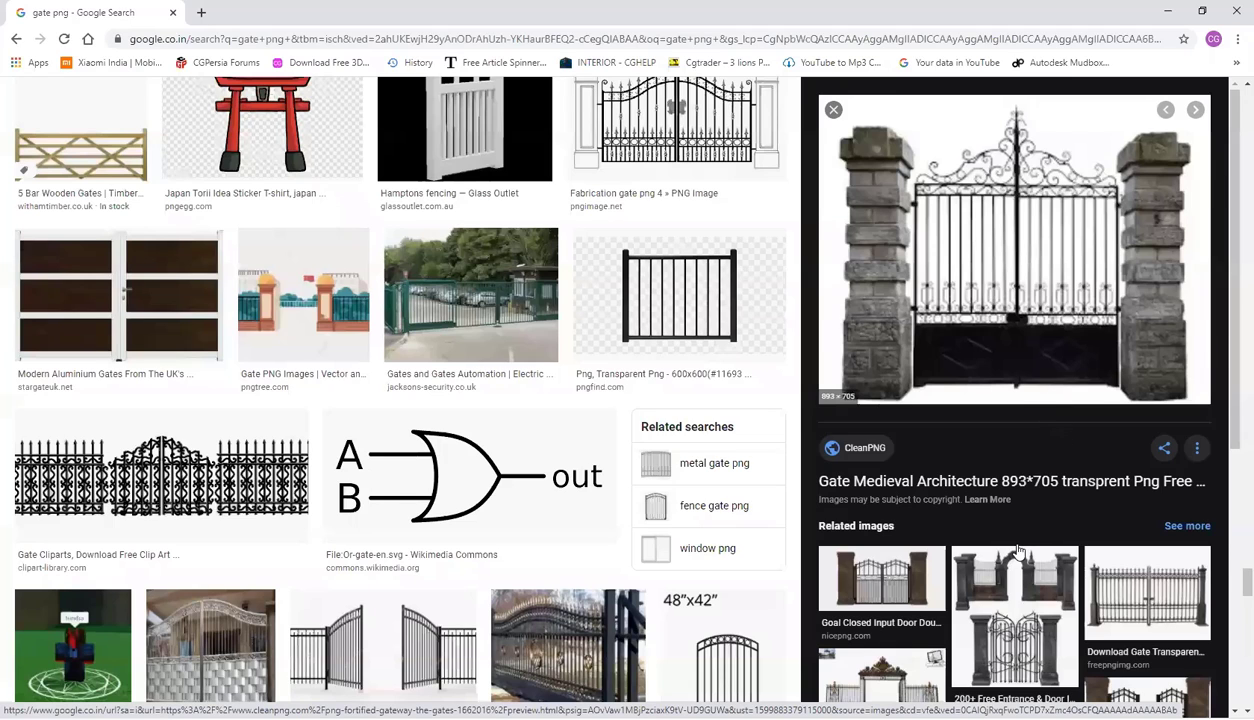
{"action": "scroll", "coordinate": [1018, 552], "scroll_direction": "down", "scroll_amount": 5}
{"action": "left_click", "coordinate": [1028, 375]}
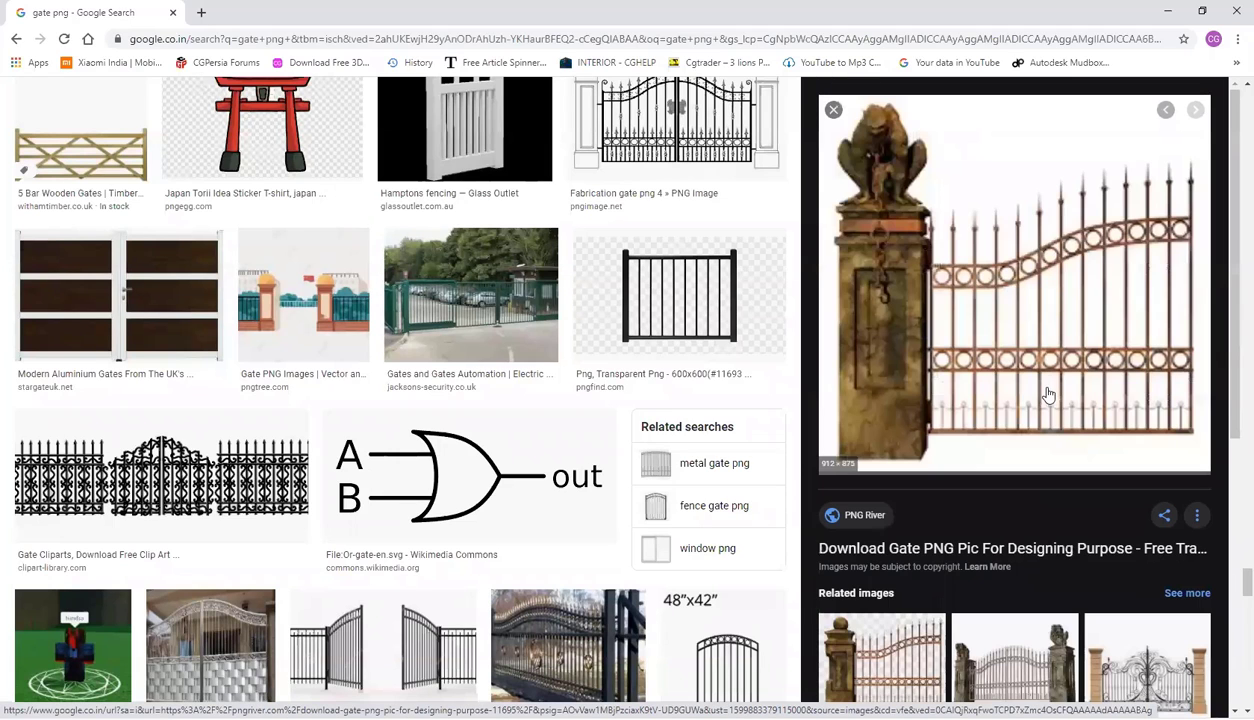
Place the gargoyle-pillar gate picture into Untitled-1 in Photoshop, enlarged to about 173.6%, over the castle at the page's left edge
{"action": "left_click_drag", "start_coordinate": [984, 294], "coordinate": [870, 262]}
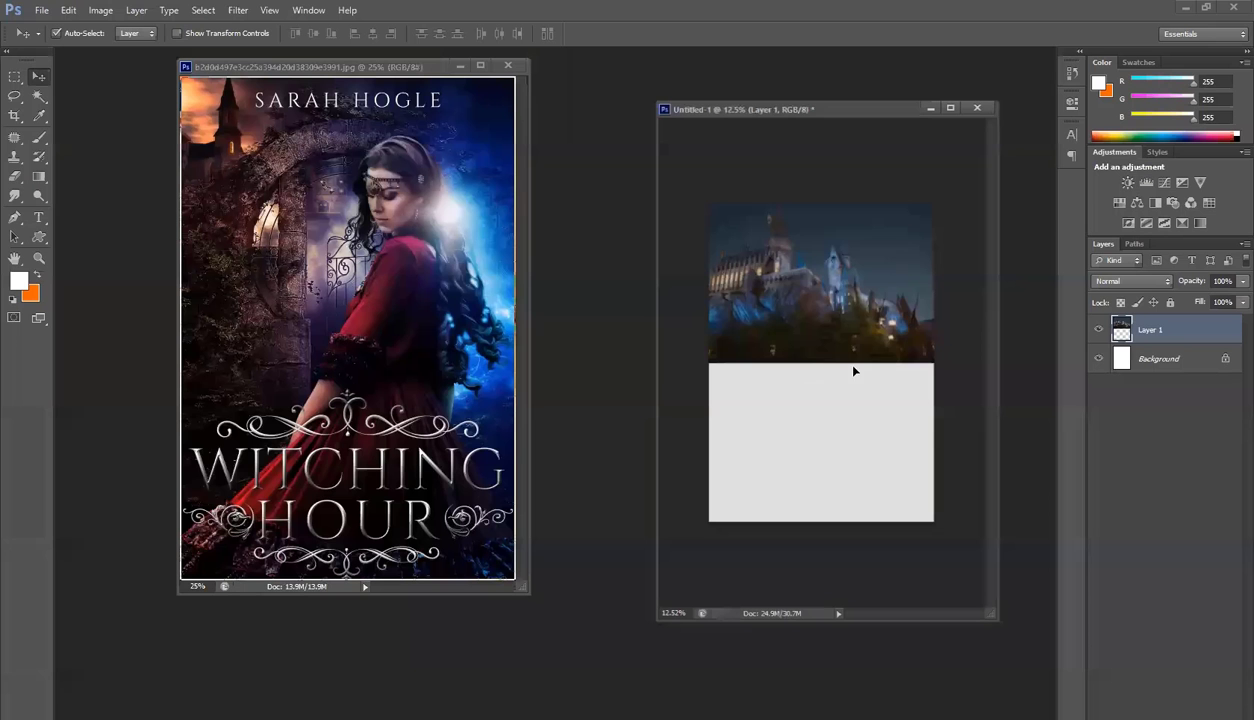
{"action": "left_click_drag", "start_coordinate": [955, 230], "coordinate": [903, 277]}
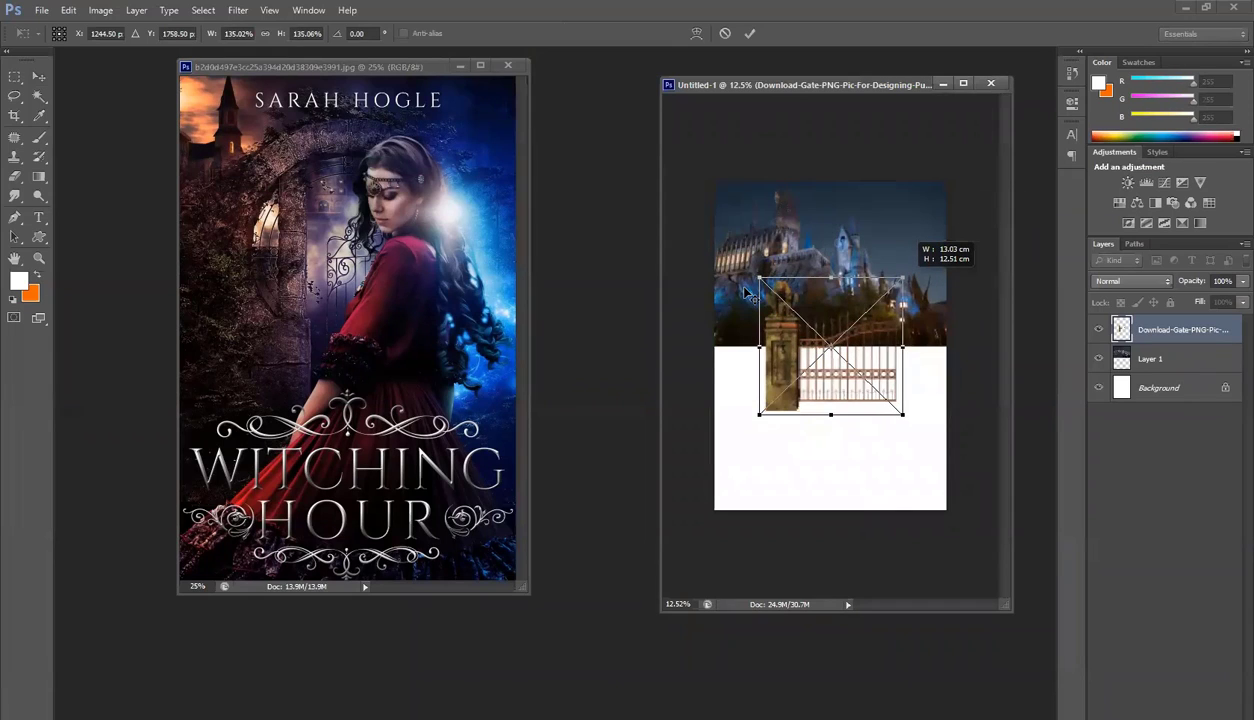
{"action": "key", "text": "Return"}
Duplicate the gate layer, flip the copy horizontally, and align it to the right of the original to complete the gate
{"action": "key", "text": "ctrl+j"}
{"action": "key", "text": "ctrl+t"}
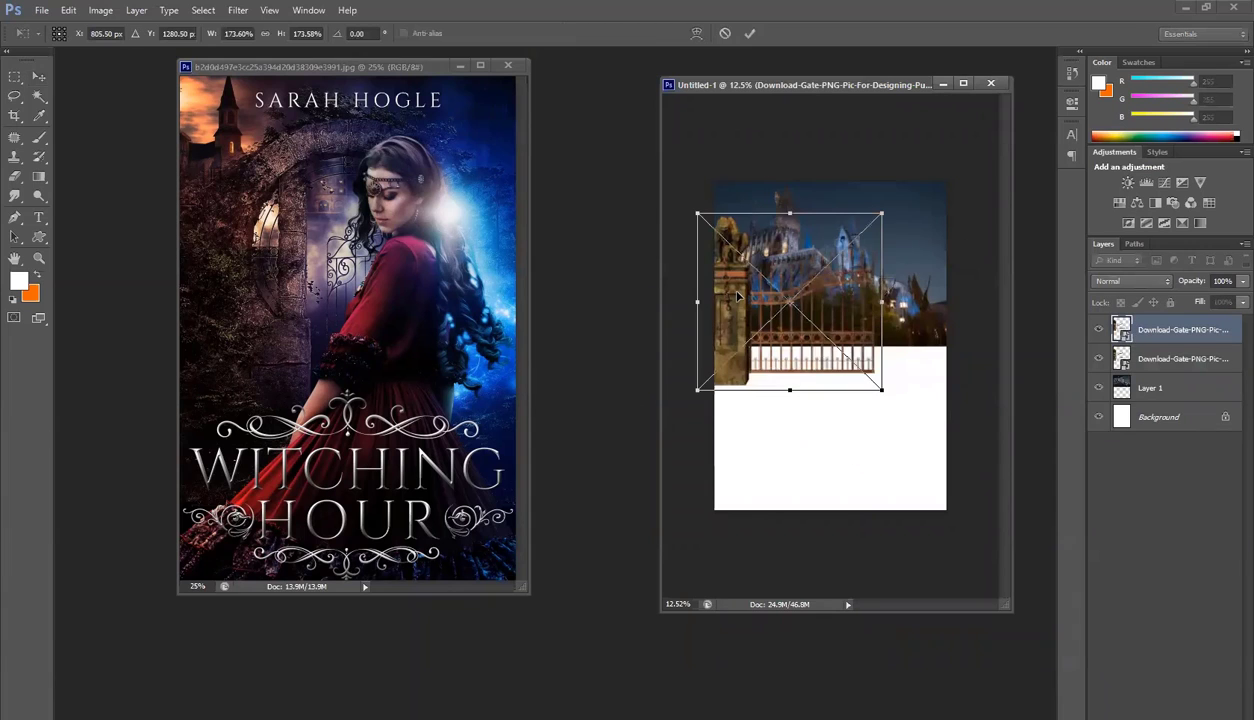
{"action": "right_click", "coordinate": [738, 293]}
{"action": "left_click", "coordinate": [779, 498]}
{"action": "left_click", "coordinate": [792, 499]}
{"action": "left_click_drag", "start_coordinate": [890, 309], "coordinate": [1025, 309]}
{"action": "key", "text": "Return"}
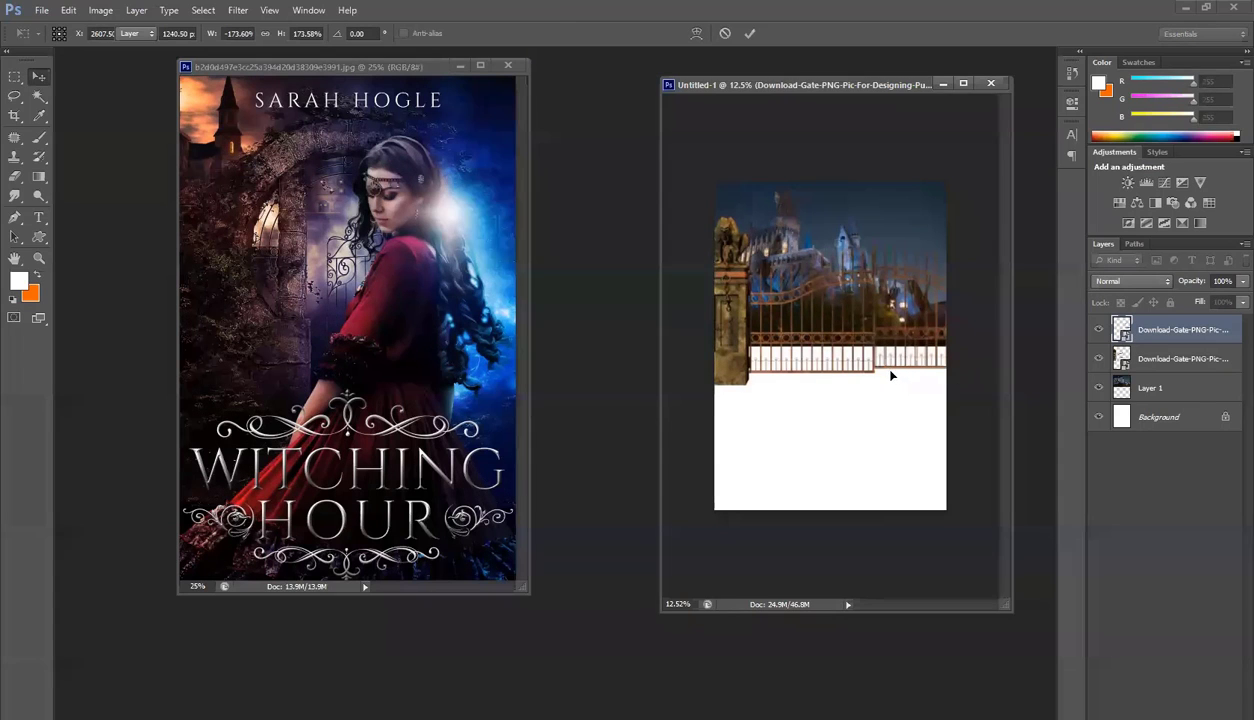
{"action": "key", "text": "Return"}
Merge the two gate layers and move the combined gate slightly down and left over the castle
{"action": "left_click", "coordinate": [1190, 364], "text": "shift"}
{"action": "key", "text": "ctrl+e"}
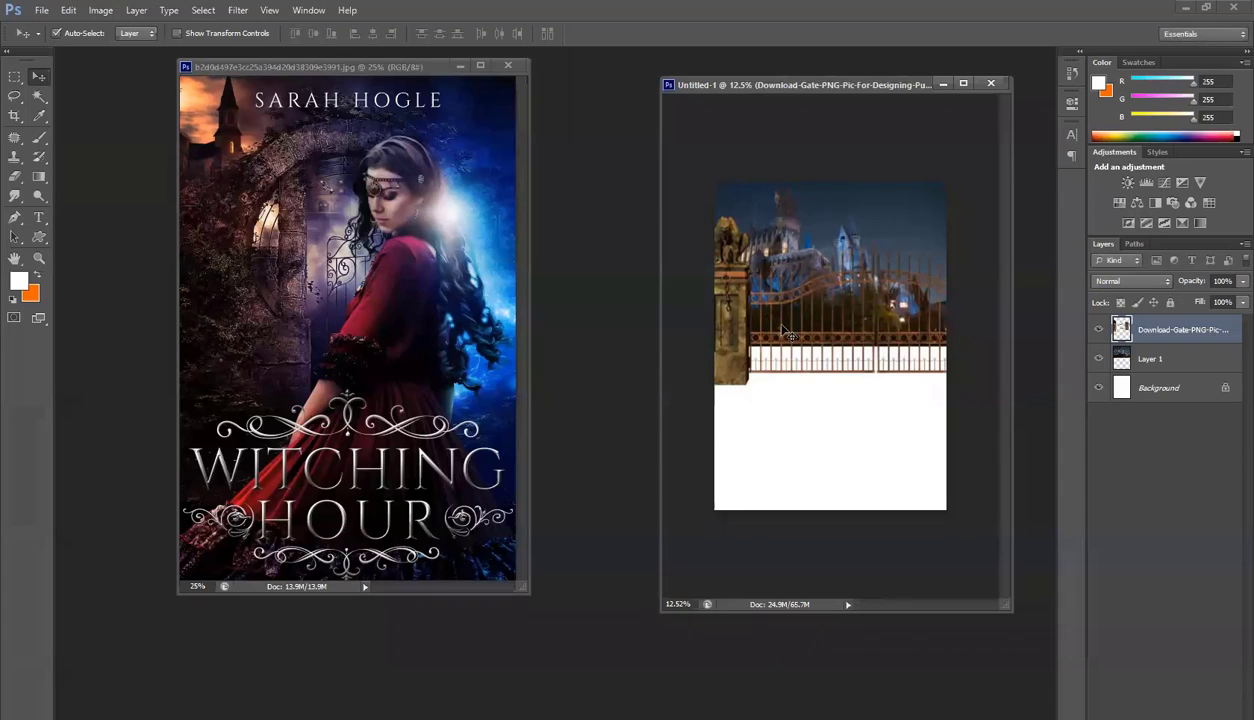
{"action": "mouse_move", "coordinate": [736, 318]}
{"action": "left_mouse_down"}
{"action": "mouse_move", "coordinate": [740, 368]}
{"action": "mouse_move", "coordinate": [724, 313]}
{"action": "left_mouse_up"}
{"action": "left_click", "coordinate": [873, 345]}
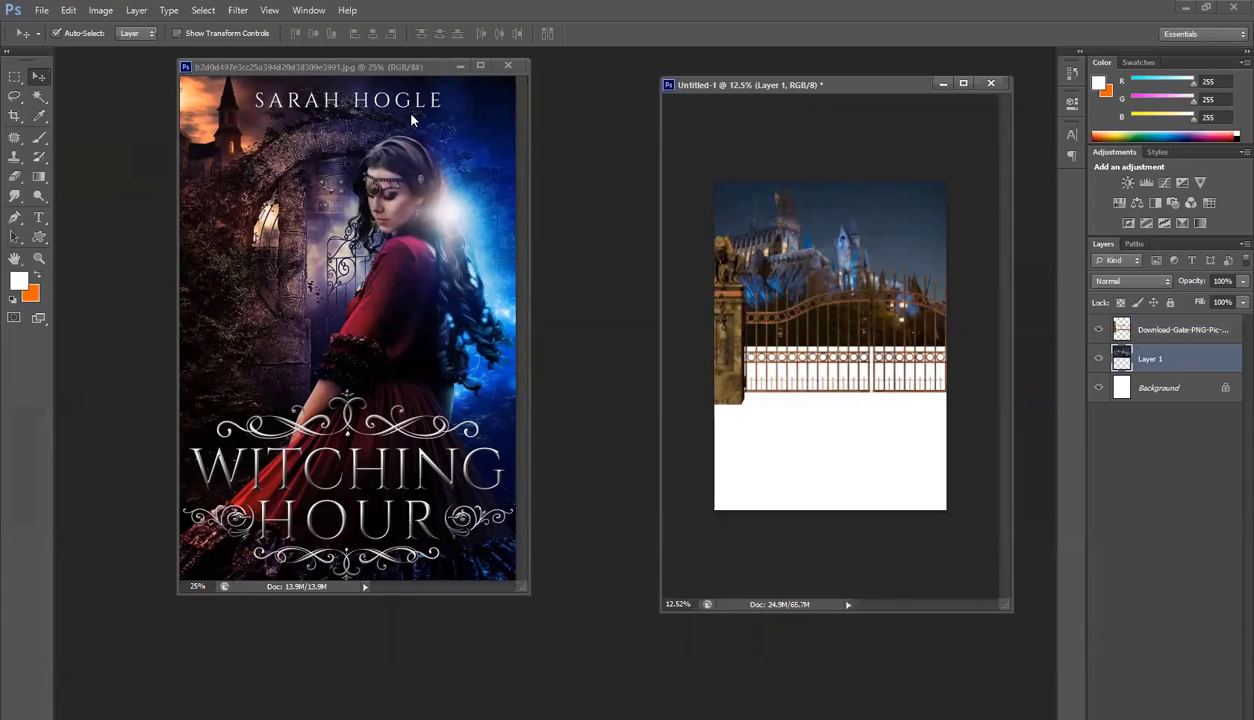
Fill the Background layer with a dark purple to near-black gradient, using colors sampled from the Witching Hour cover
{"action": "left_click", "coordinate": [1158, 387]}
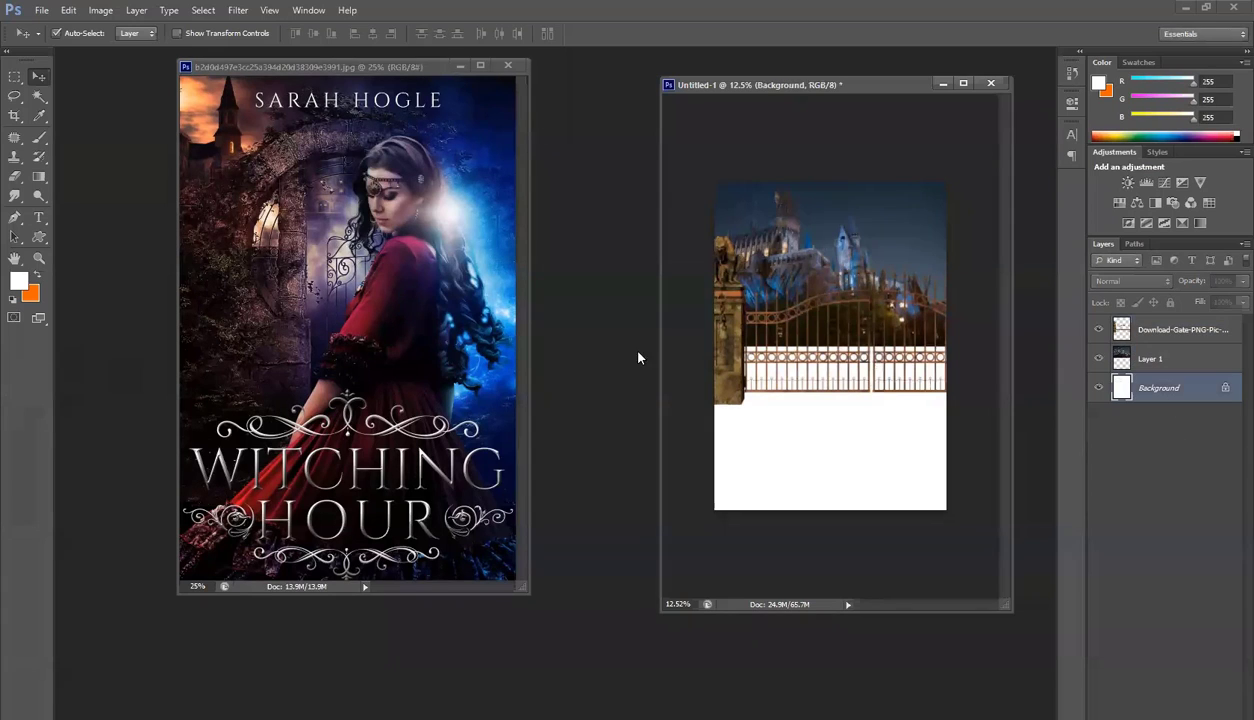
{"action": "key", "text": "g"}
{"action": "left_click", "coordinate": [77, 35]}
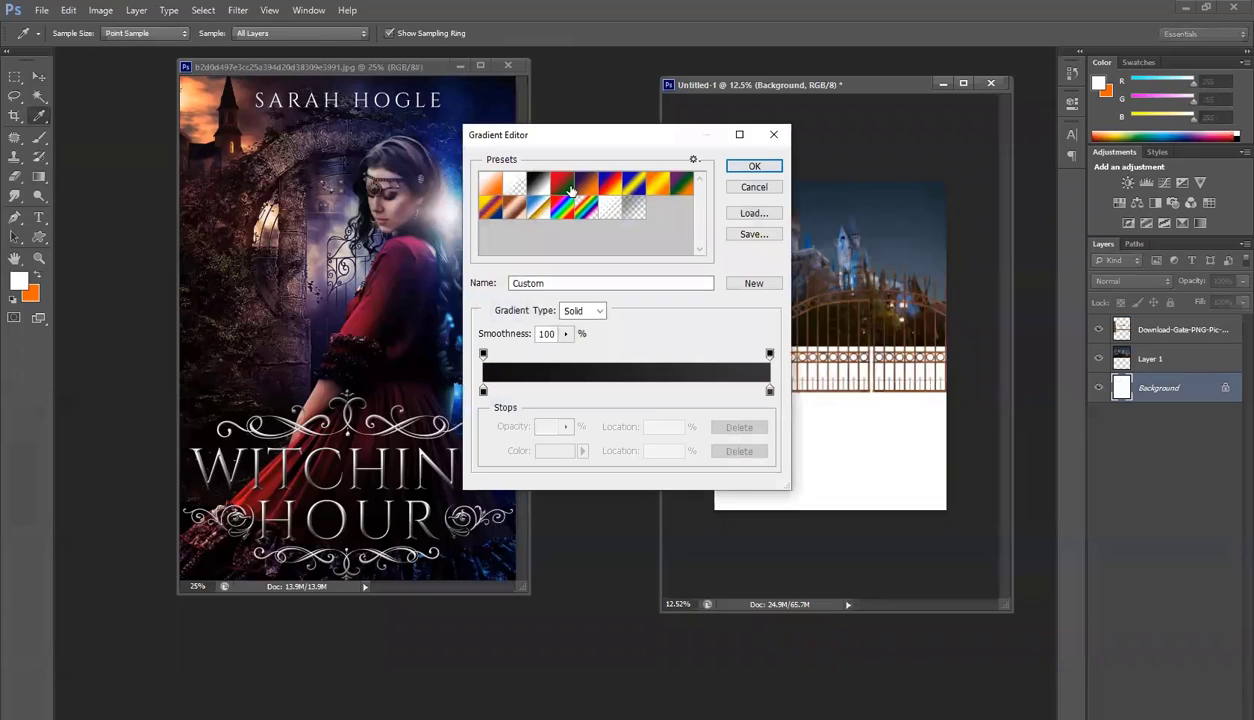
{"action": "left_click", "coordinate": [484, 391]}
{"action": "left_click", "coordinate": [206, 84]}
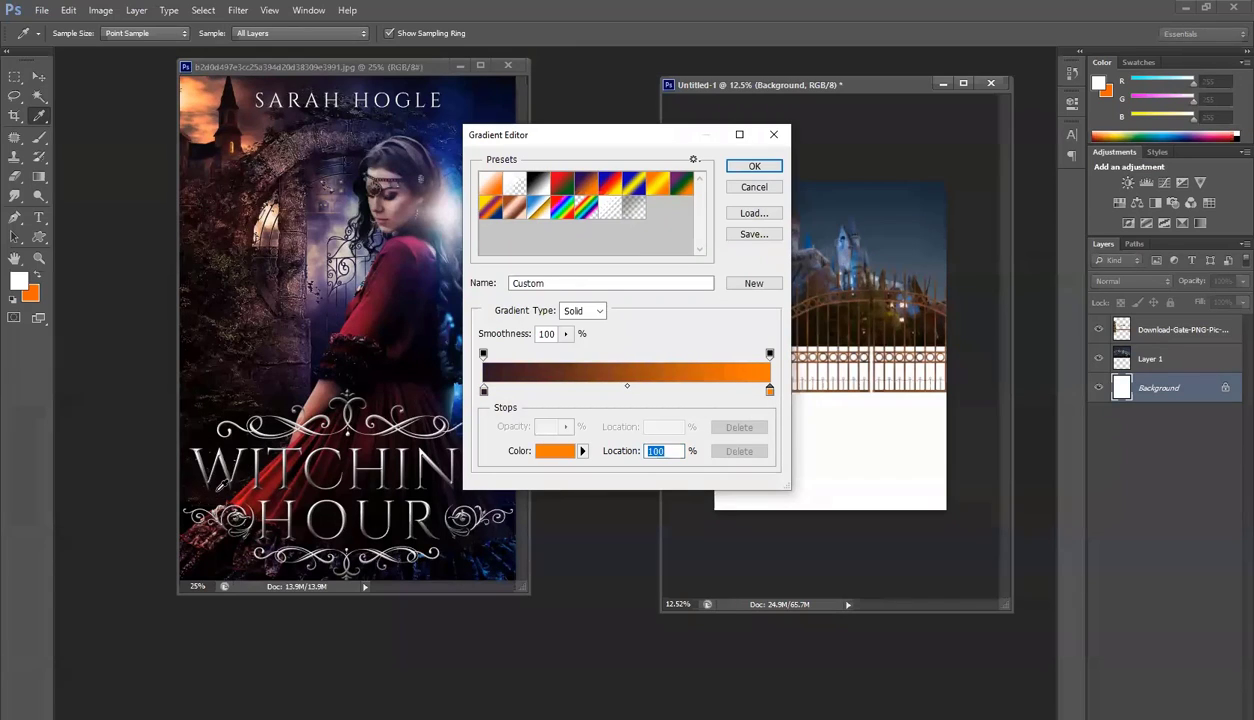
{"action": "left_click", "coordinate": [220, 475]}
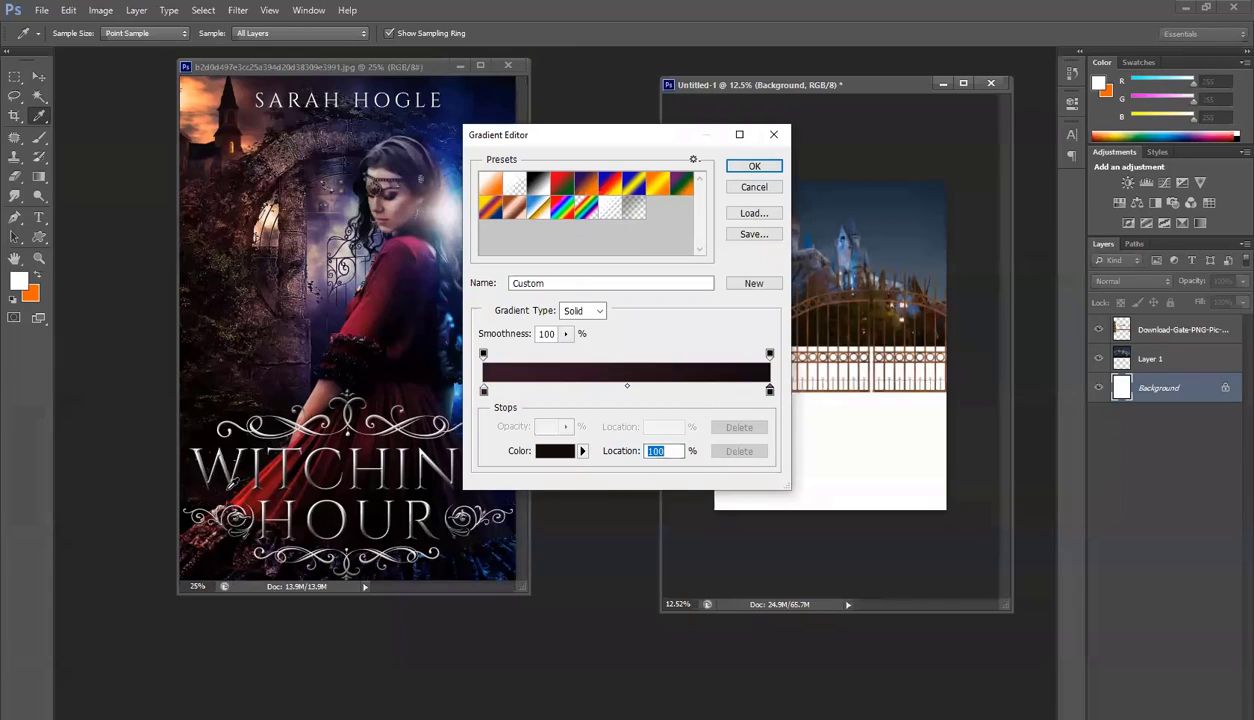
{"action": "left_click", "coordinate": [755, 167]}
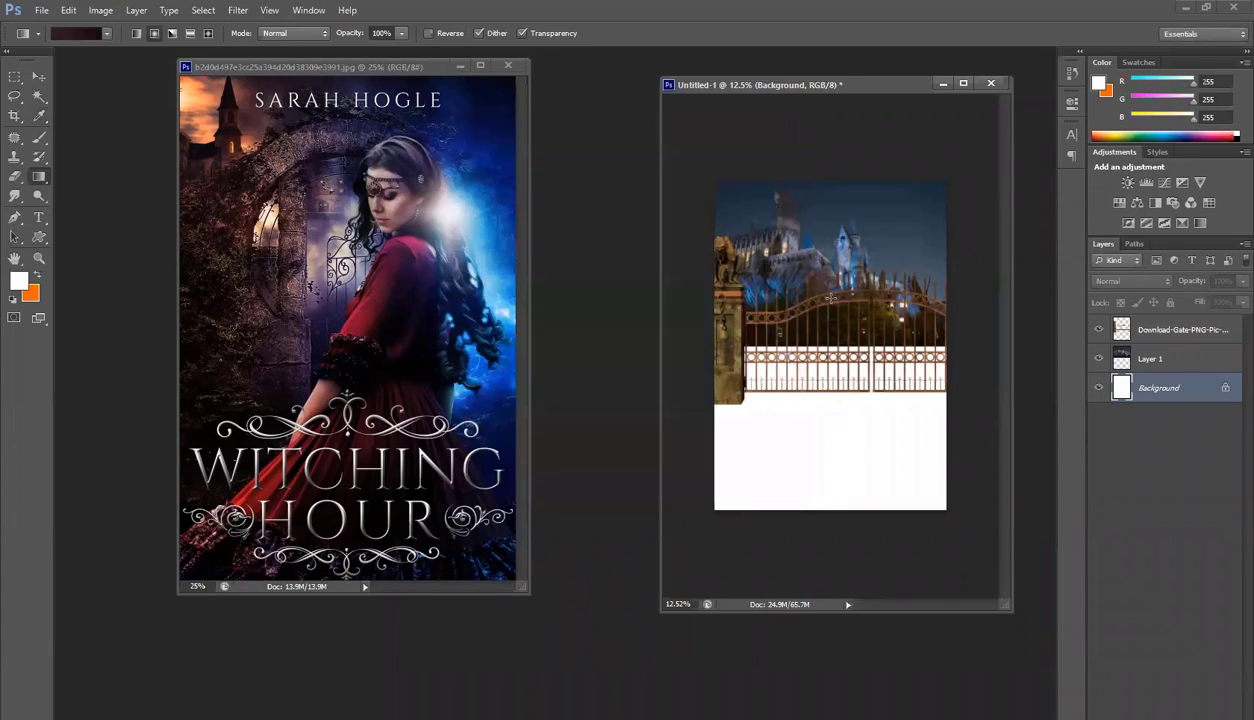
{"action": "left_click_drag", "start_coordinate": [821, 235], "coordinate": [821, 523]}
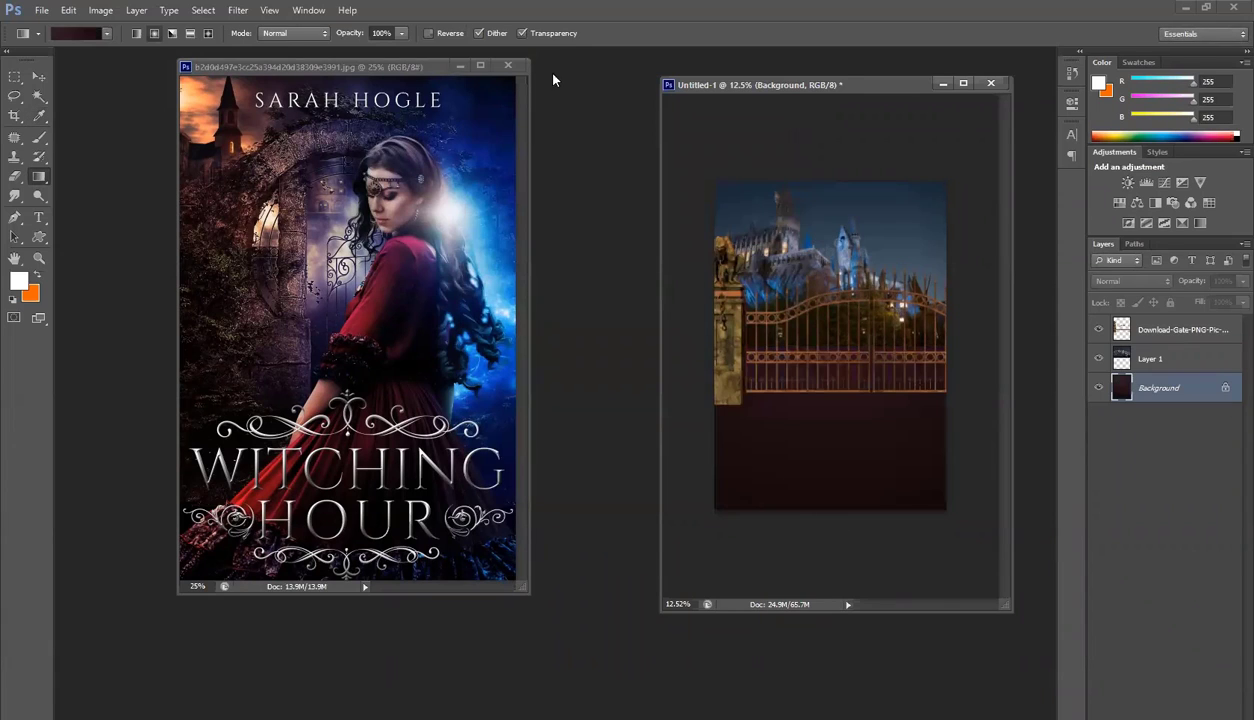
Move the Untitled-1 window nearer the reference cover and select the castle picture's layer
{"action": "left_click", "coordinate": [38, 76]}
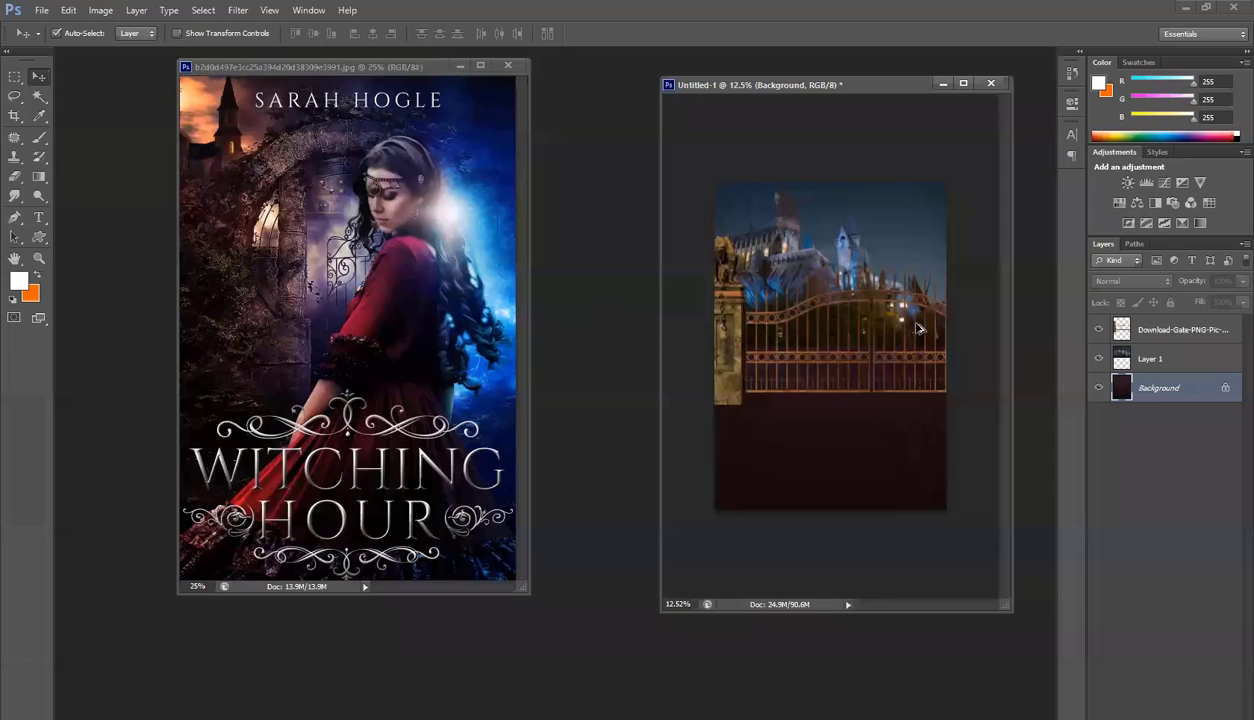
{"action": "left_click_drag", "start_coordinate": [714, 89], "coordinate": [669, 98]}
{"action": "scroll", "coordinate": [832, 180], "scroll_direction": "up", "scroll_amount": 1}
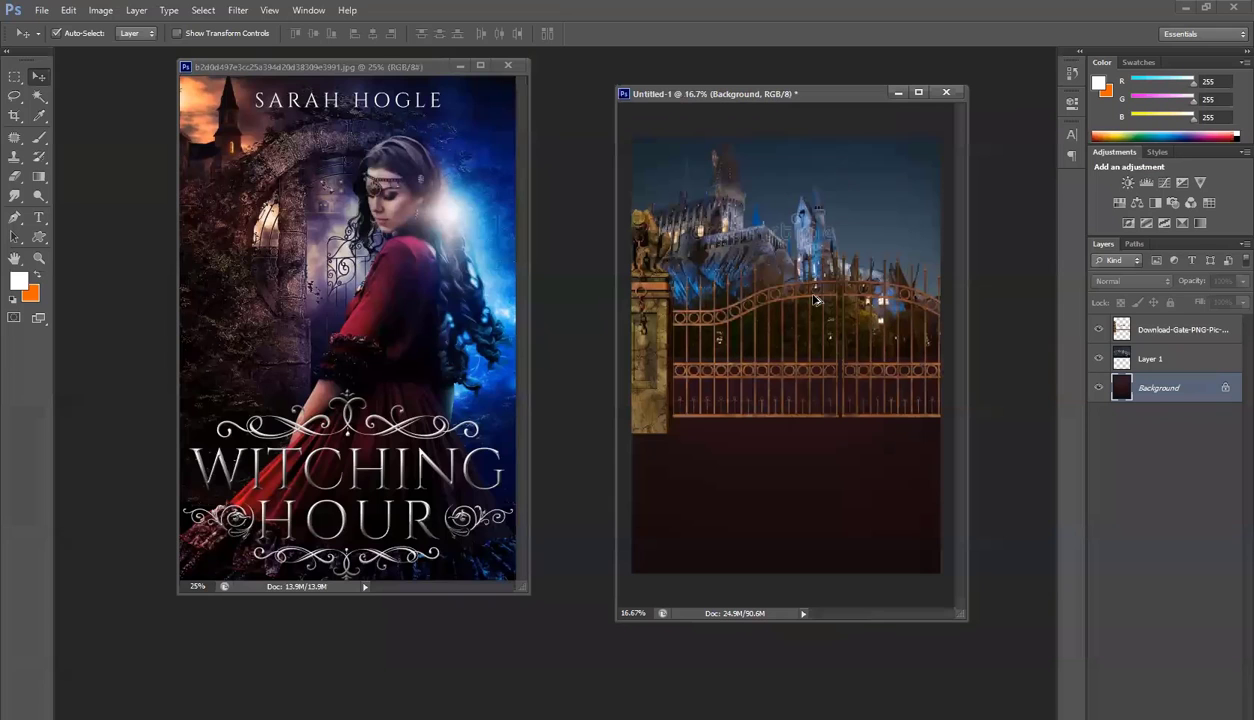
{"action": "scroll", "coordinate": [781, 200], "scroll_direction": "up", "scroll_amount": 1}
{"action": "left_click_drag", "start_coordinate": [808, 218], "coordinate": [883, 237]}
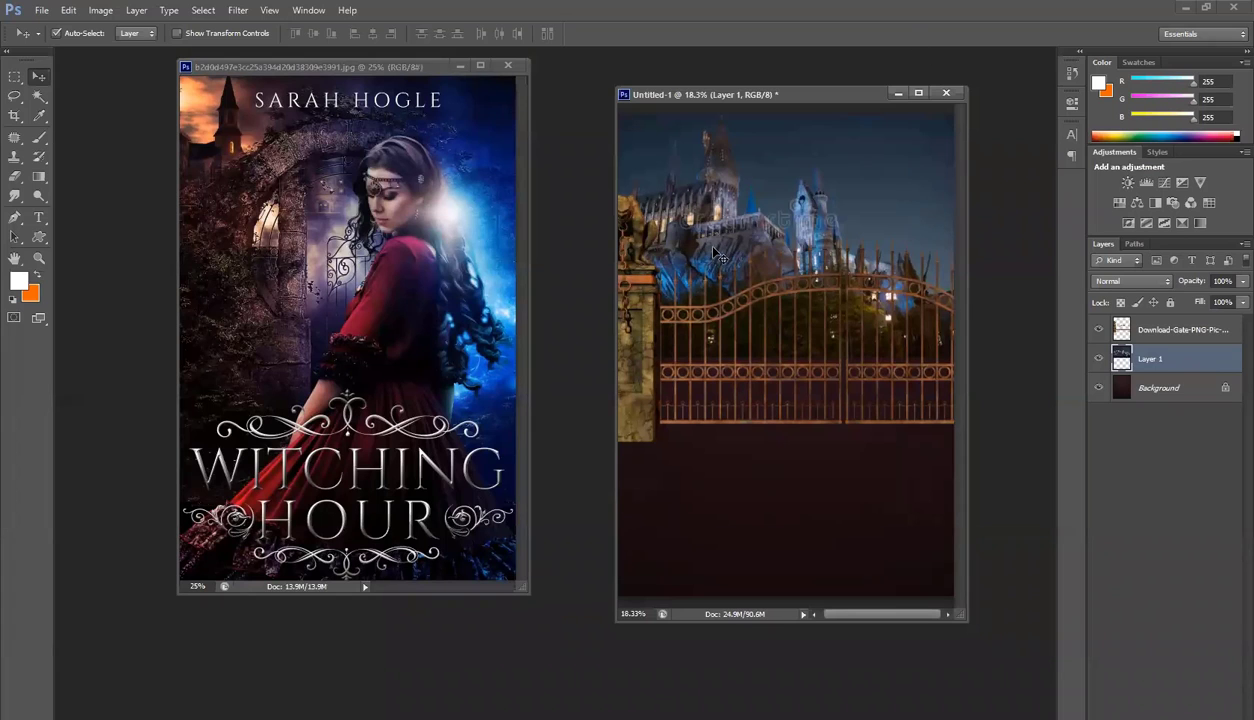
{"action": "scroll", "coordinate": [782, 238], "scroll_direction": "up", "scroll_amount": 1}
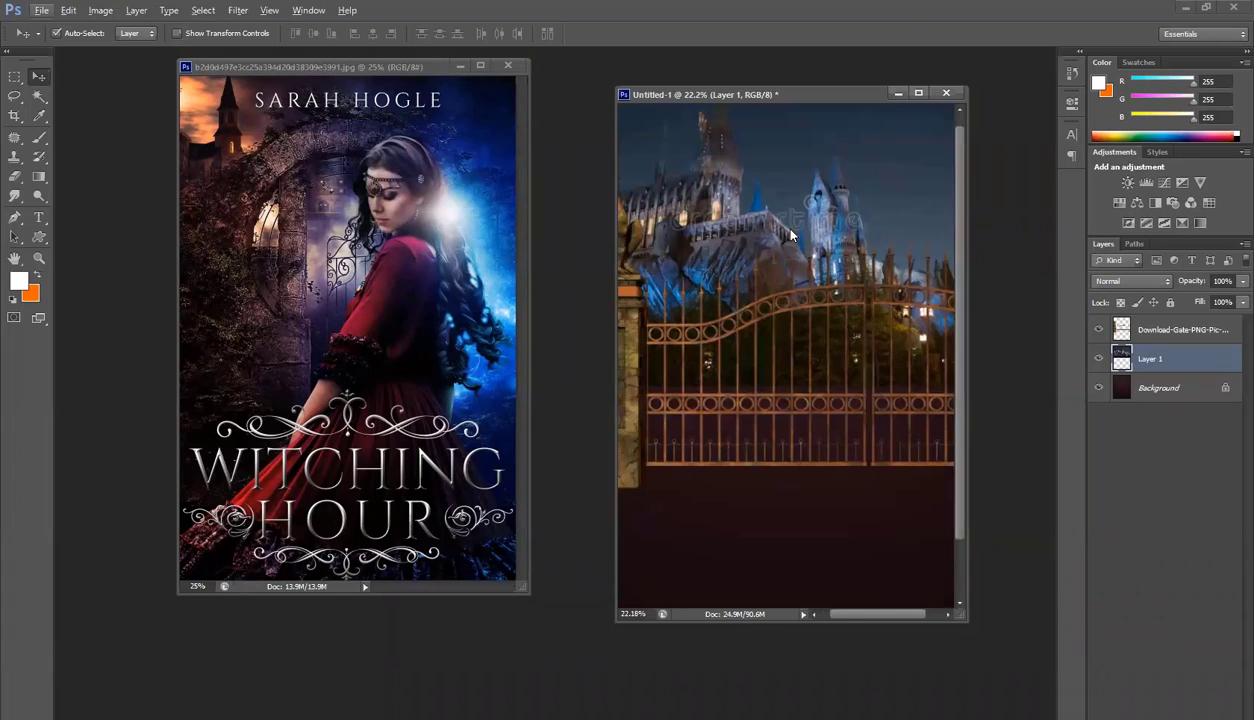
Remove the watermark across the castle by filling a rectangular selection around it, and clear the selection
{"action": "left_click", "coordinate": [15, 95]}
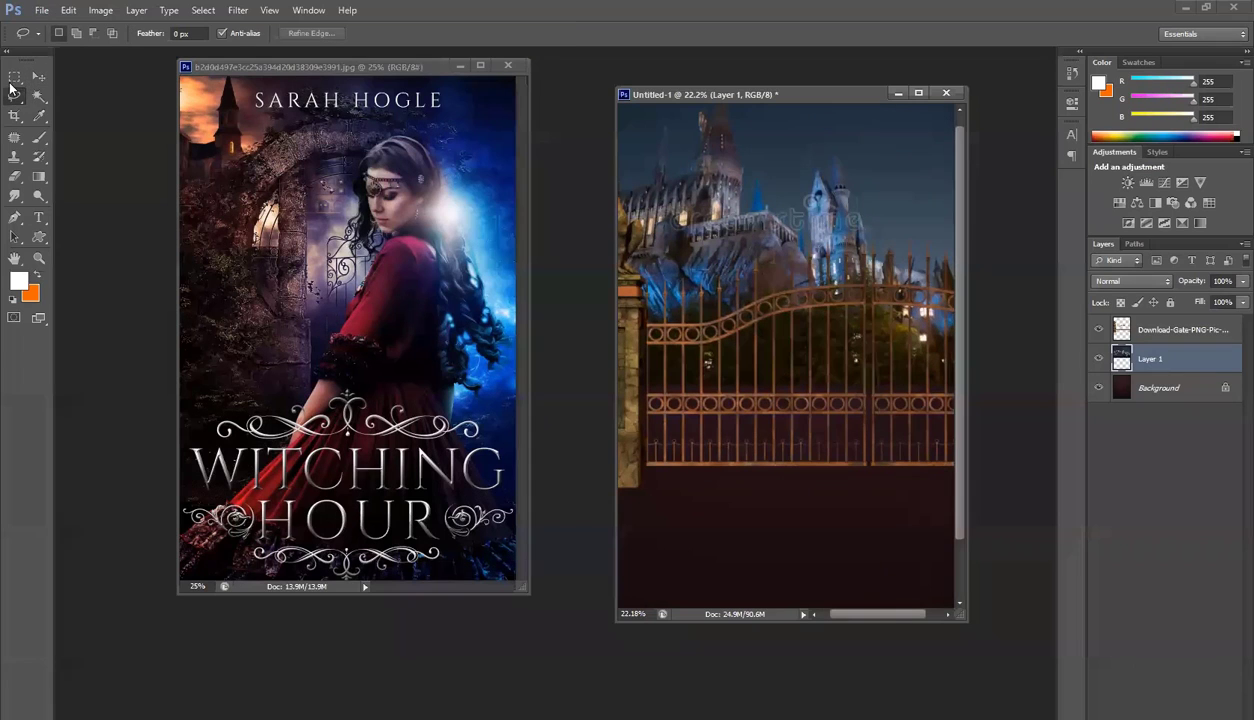
{"action": "key", "text": "m"}
{"action": "left_click_drag", "start_coordinate": [667, 208], "coordinate": [870, 235]}
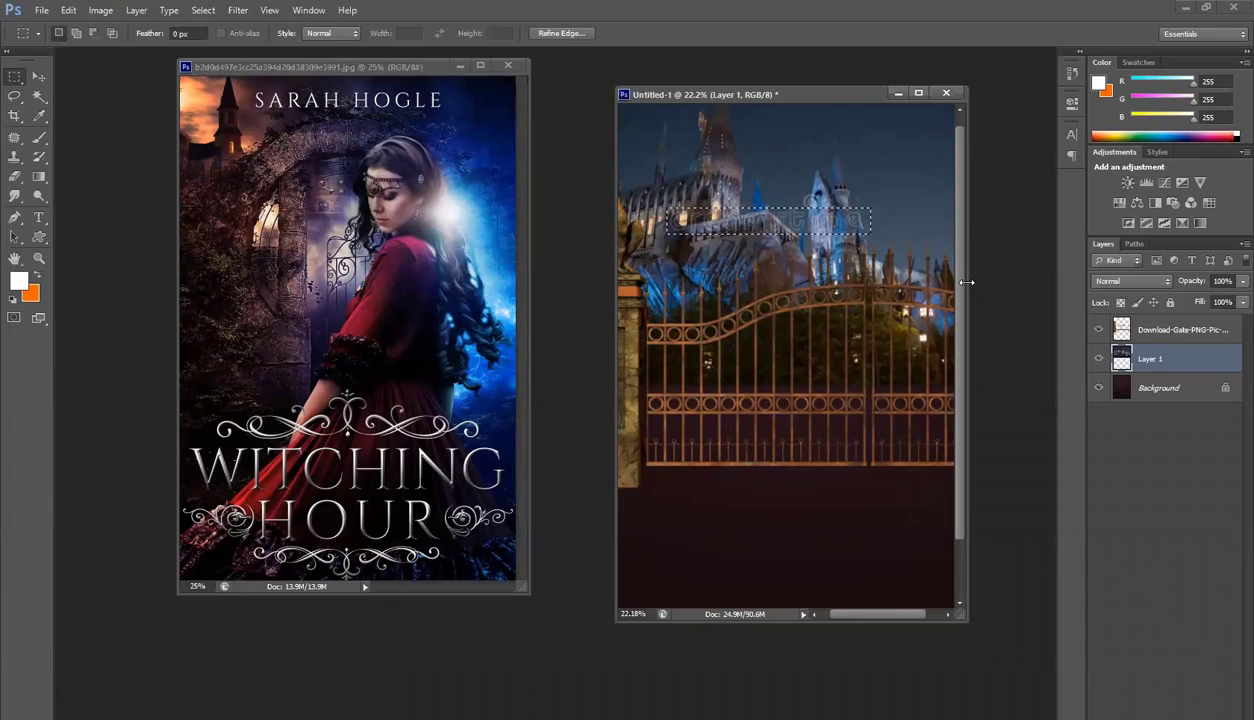
{"action": "key", "text": "shift+F5"}
{"action": "key", "text": "Return"}
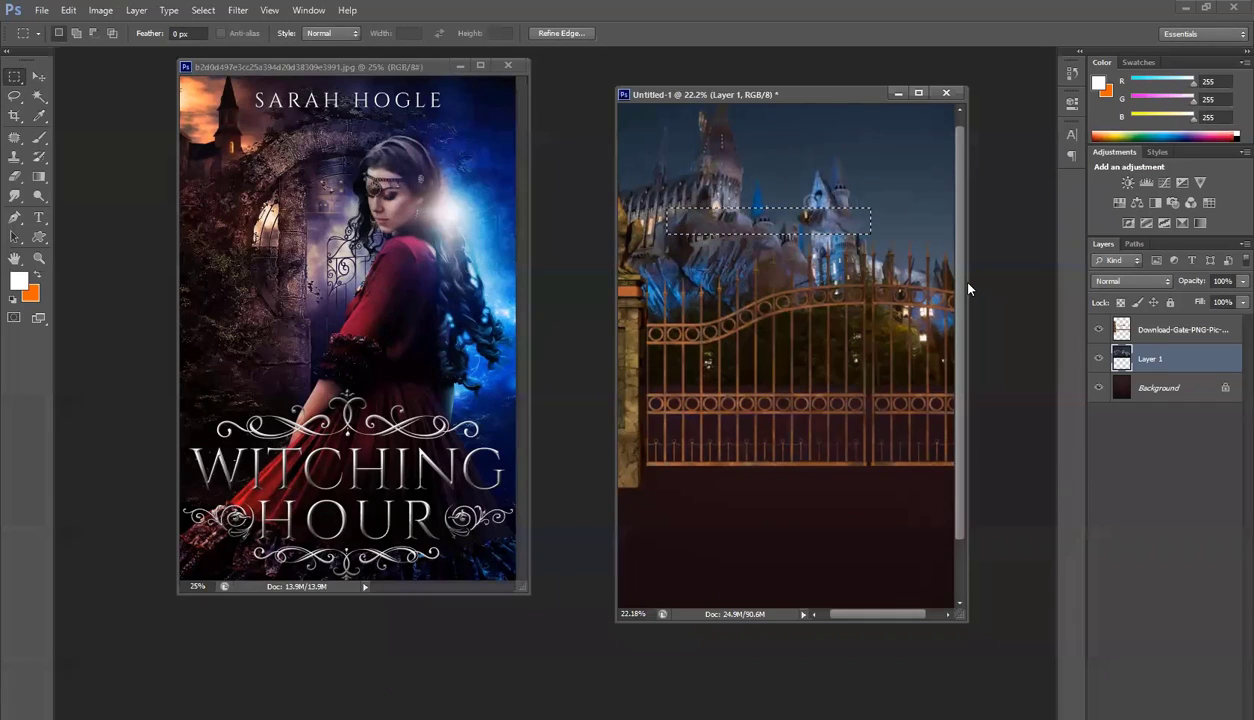
{"action": "key", "text": "ctrl+d"}
{"action": "key", "text": "ctrl+minus"}
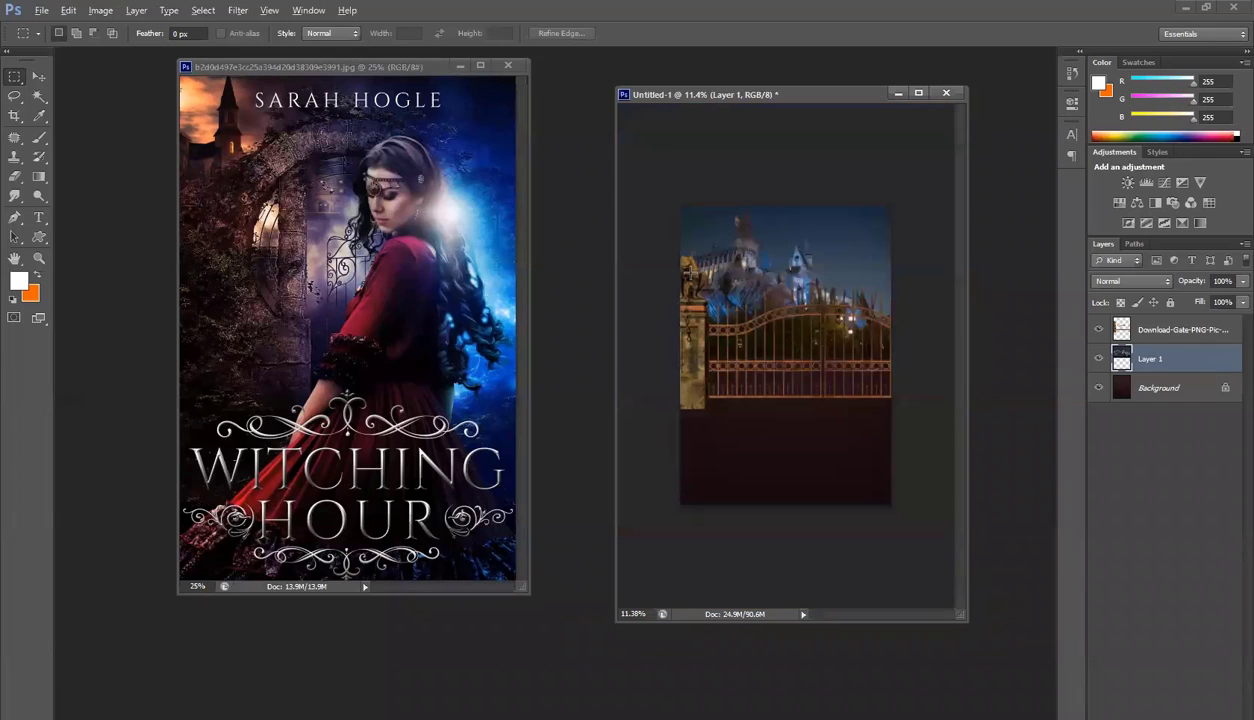
Try shifting the gate layer about 0.46 cm to the right, and undo the move
{"action": "key", "text": "alt"}
{"action": "scroll", "coordinate": [830, 252], "scroll_direction": "up", "scroll_amount": 2}
{"action": "scroll", "coordinate": [784, 343], "scroll_direction": "up", "scroll_amount": 1}
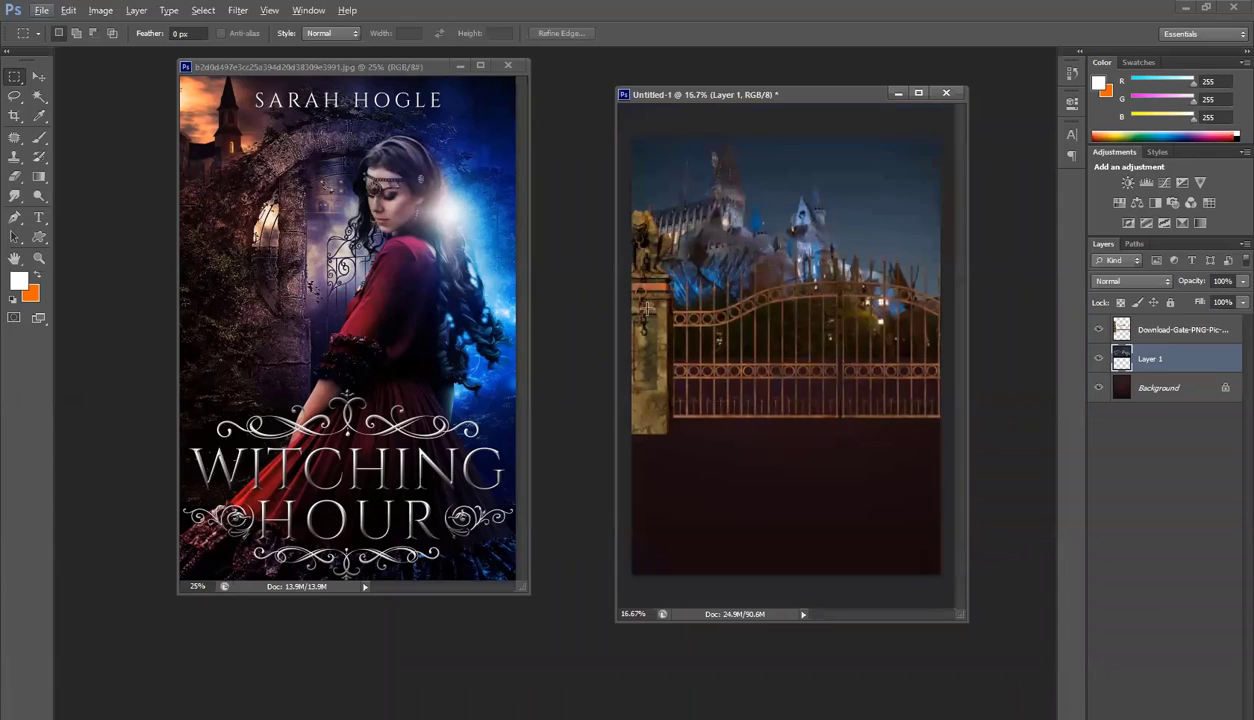
{"action": "key", "text": "v"}
{"action": "left_click_drag", "start_coordinate": [652, 322], "coordinate": [659, 329]}
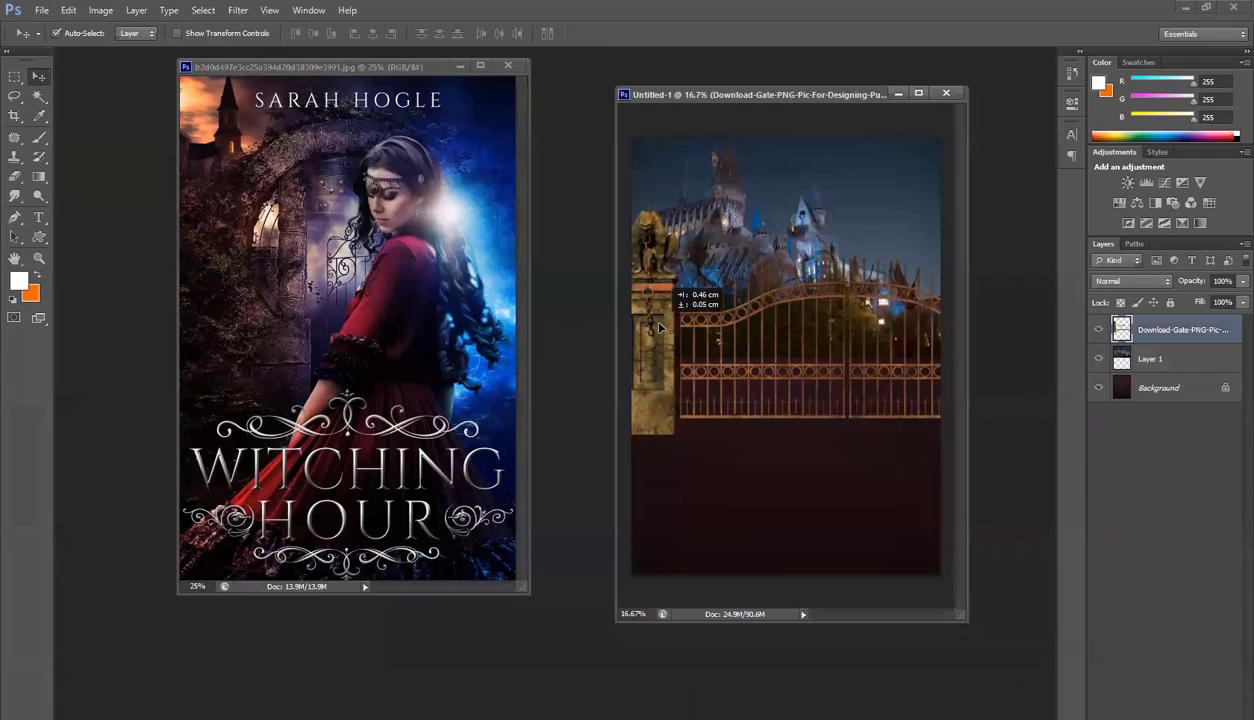
{"action": "key", "text": "ctrl+z"}
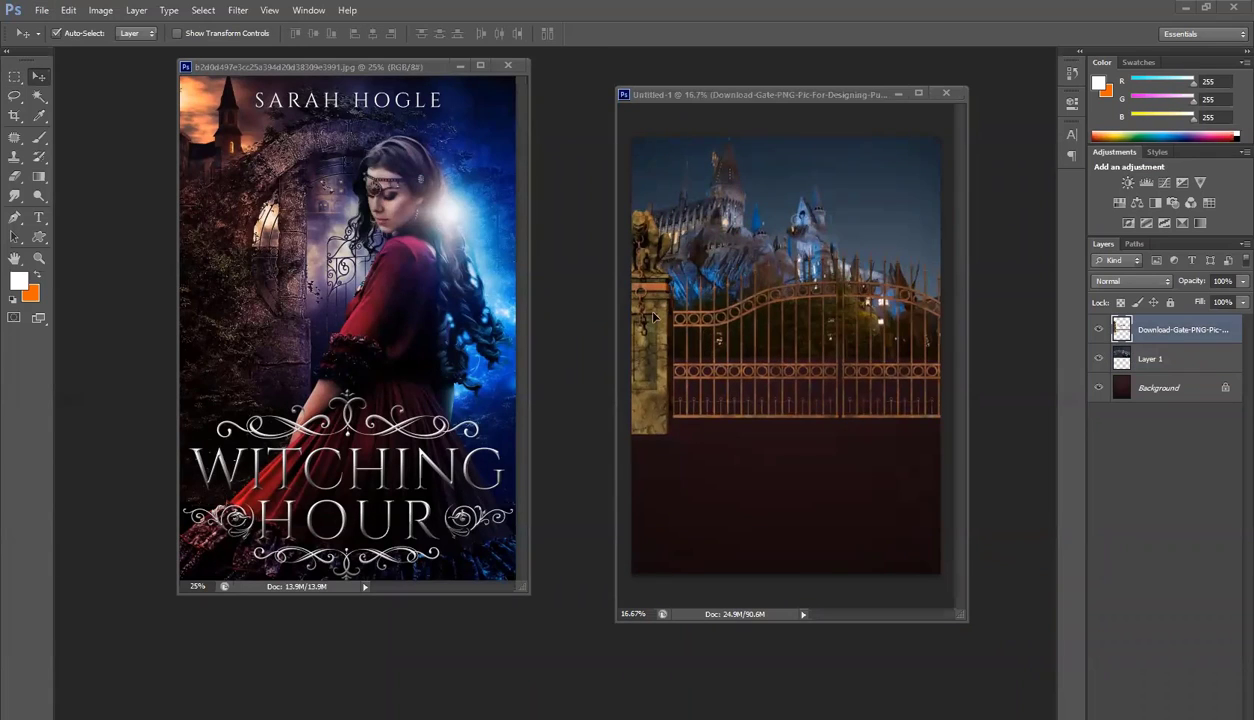
Fine-tune the gate layer's position with small nudges, keeping its stone pillar at the page's left edge
{"action": "key", "text": "m"}
{"action": "key", "text": "v"}
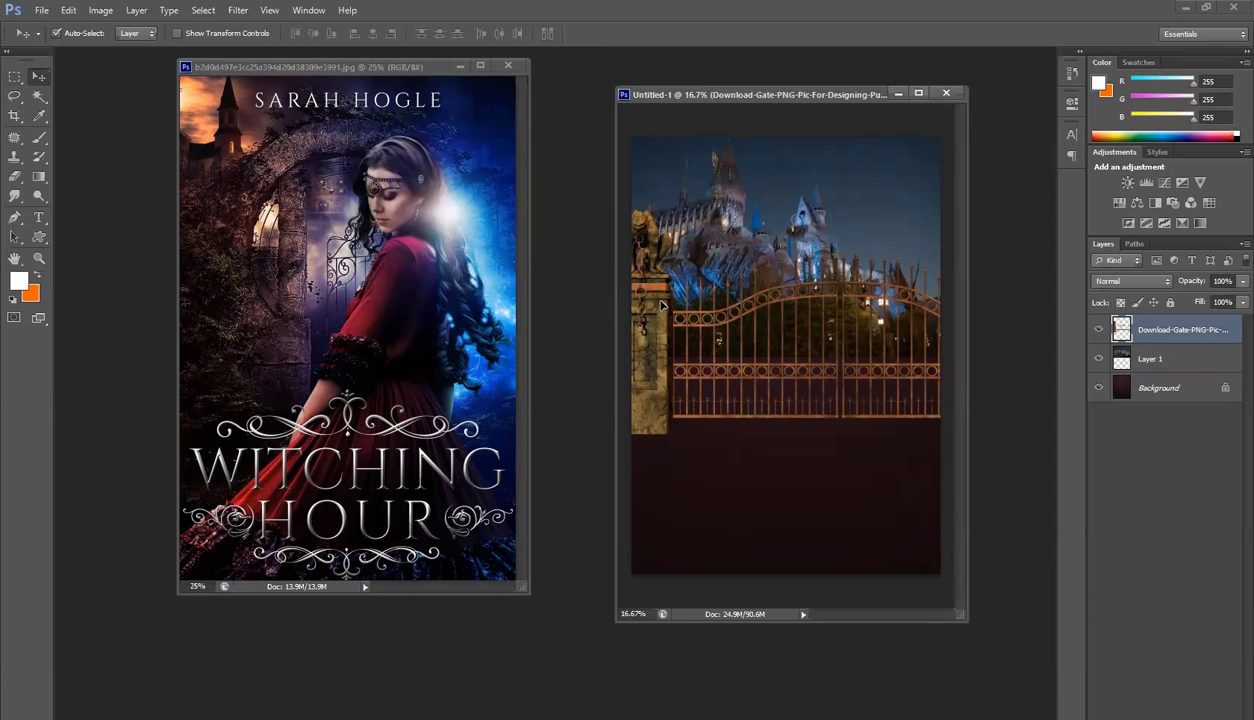
{"action": "left_click_drag", "start_coordinate": [648, 303], "coordinate": [647, 298]}
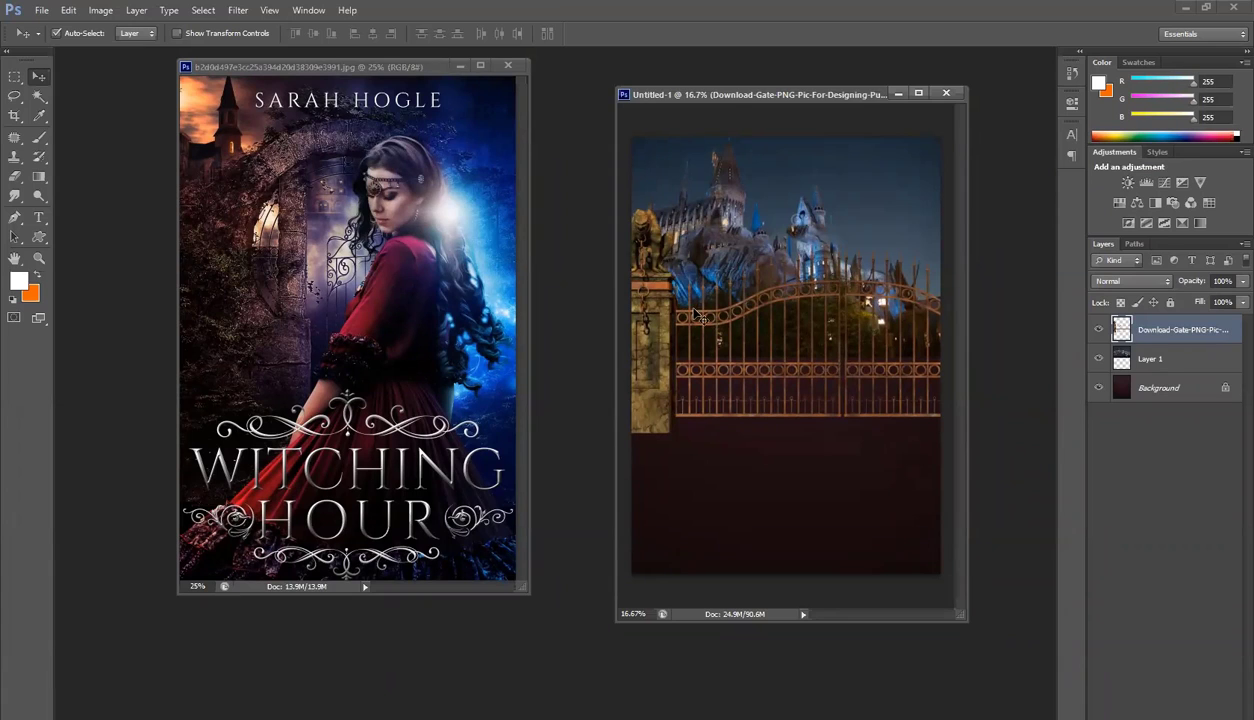
{"action": "left_click_drag", "start_coordinate": [663, 316], "coordinate": [657, 307]}
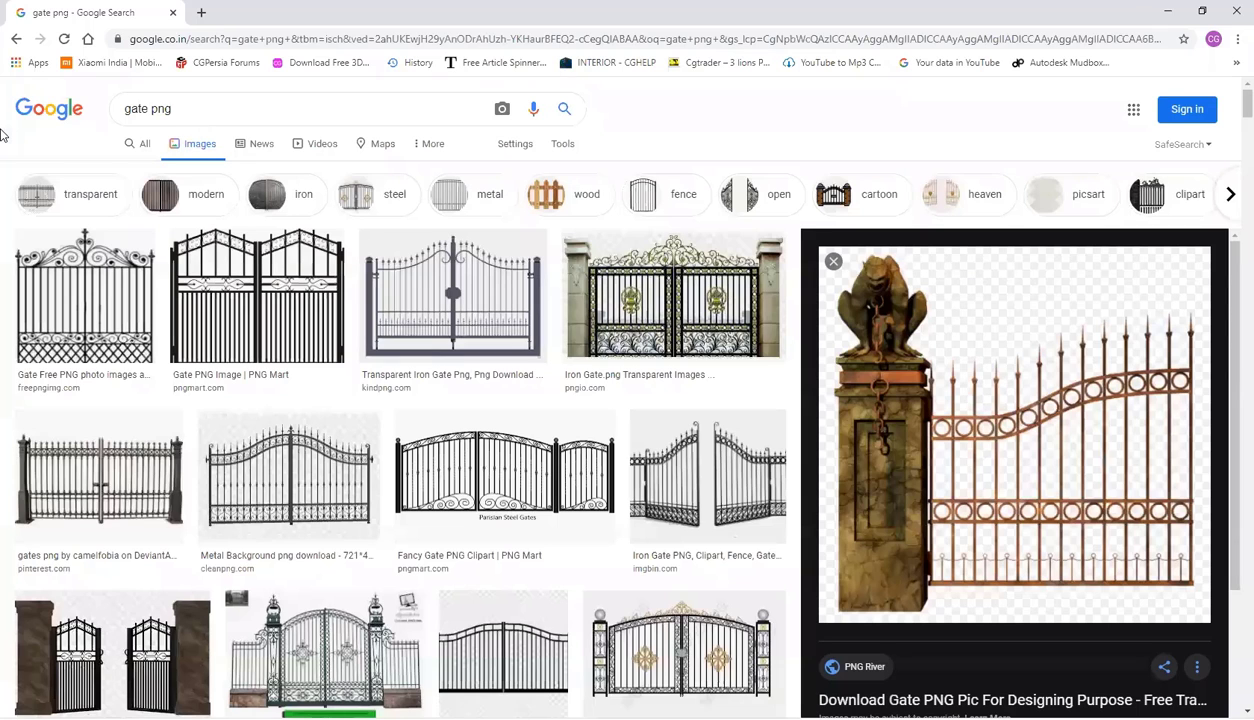
Switch to Chrome and search Google Images for "night scene gate entry"
{"action": "key", "text": "slash"}
{"action": "type", "text": "nigh"}
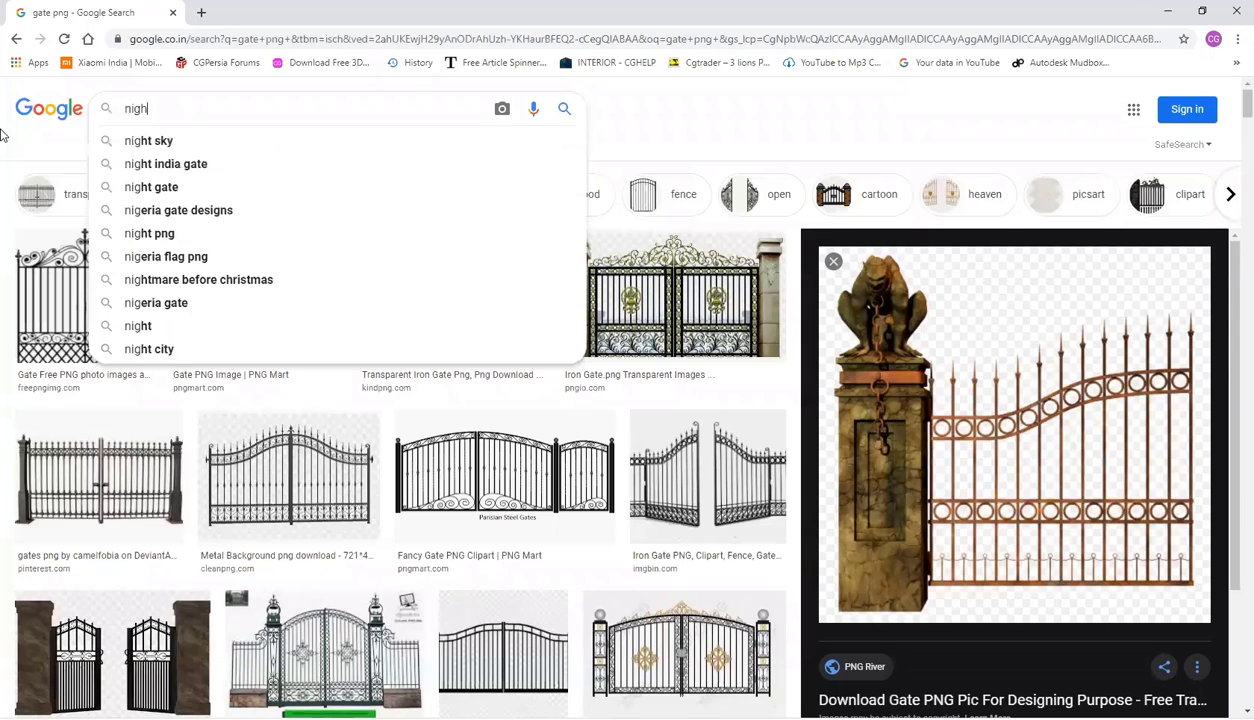
{"action": "type", "text": "t sce"}
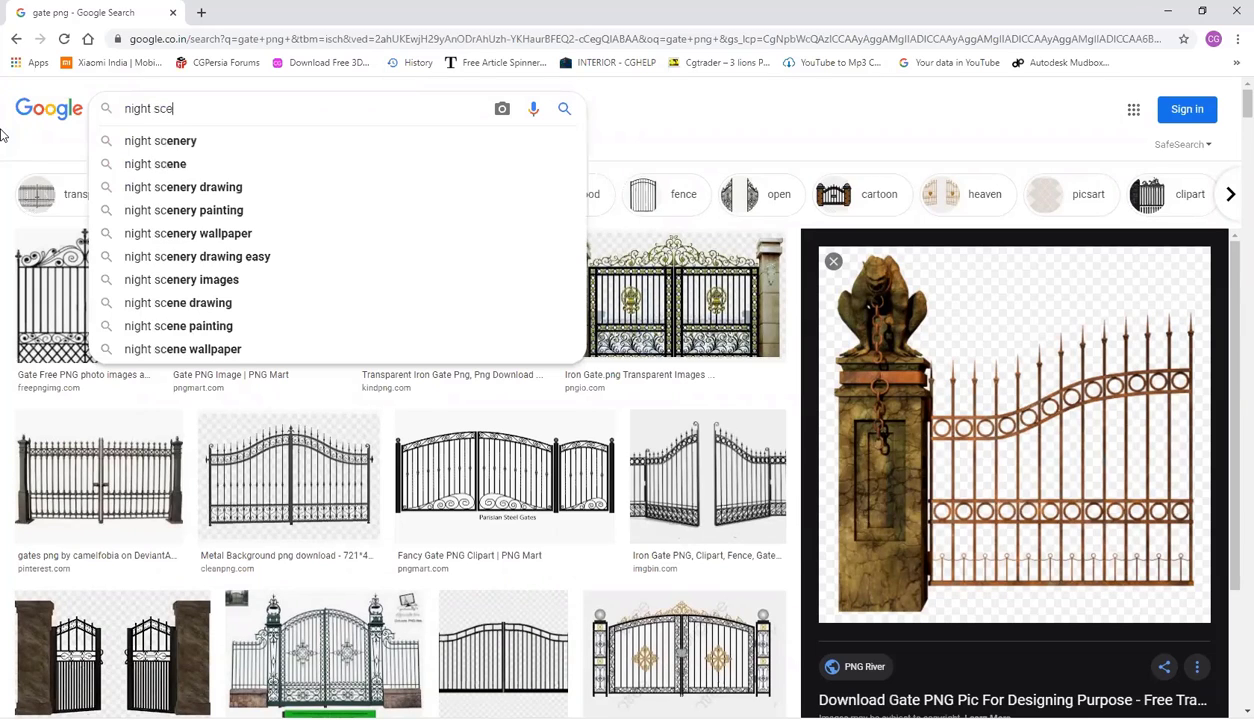
{"action": "type", "text": "ne gate enty"}
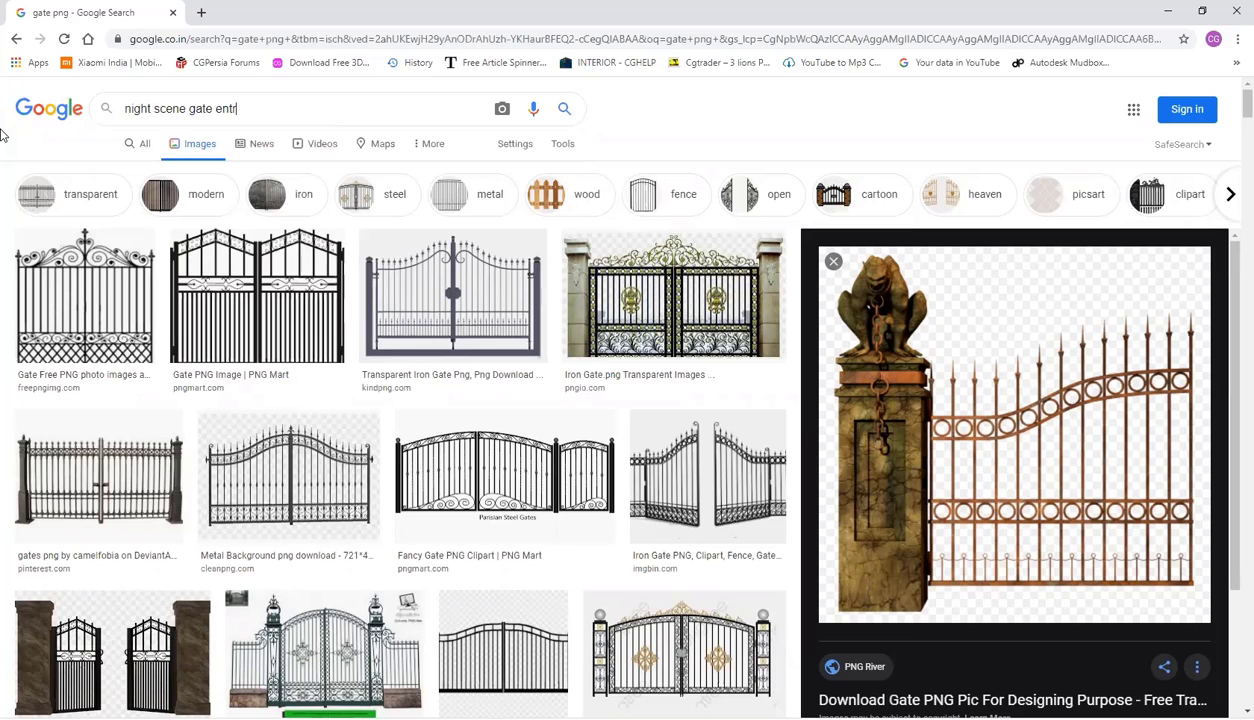
{"action": "type", "text": "y"}
{"action": "key", "text": "Return"}
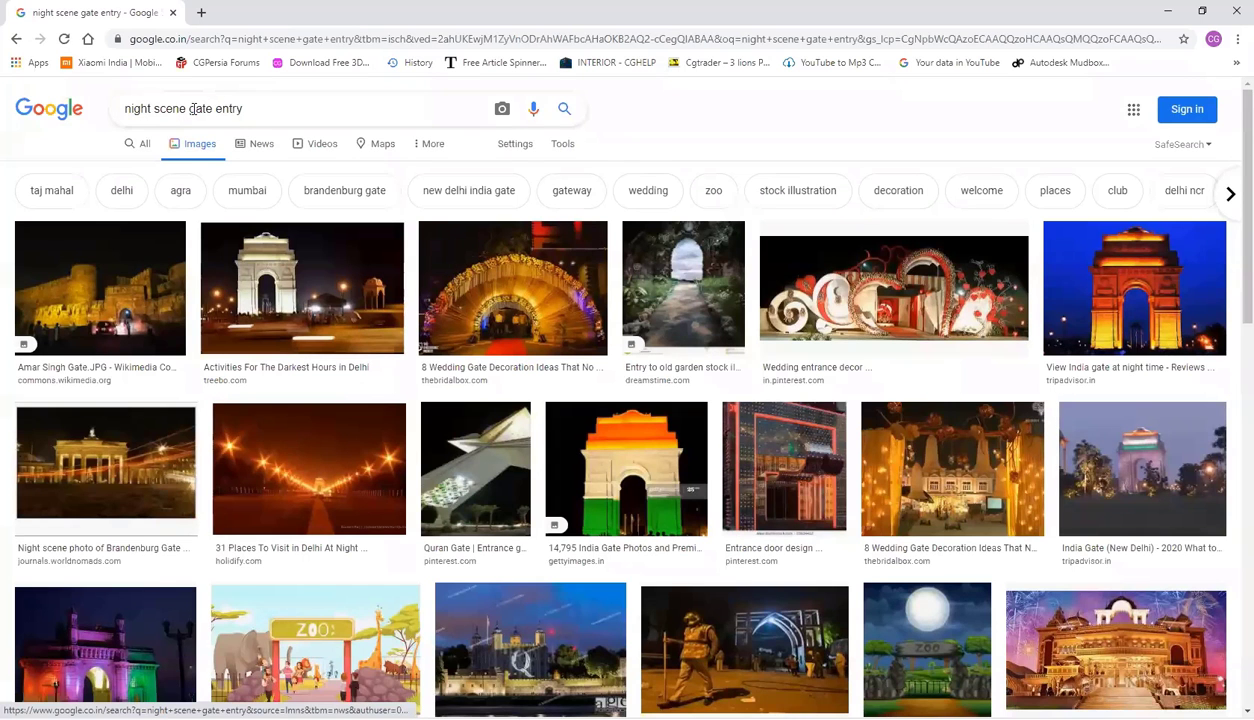
Refine the image search to "night scene castle gate entry" and open the dark secret gate picture from the results
{"action": "left_click", "coordinate": [364, 116]}
{"action": "key", "text": "ctrl+Left"}
{"action": "key", "text": "ctrl+Left"}
{"action": "key", "text": "Left"}
{"action": "type", "text": "castle"}
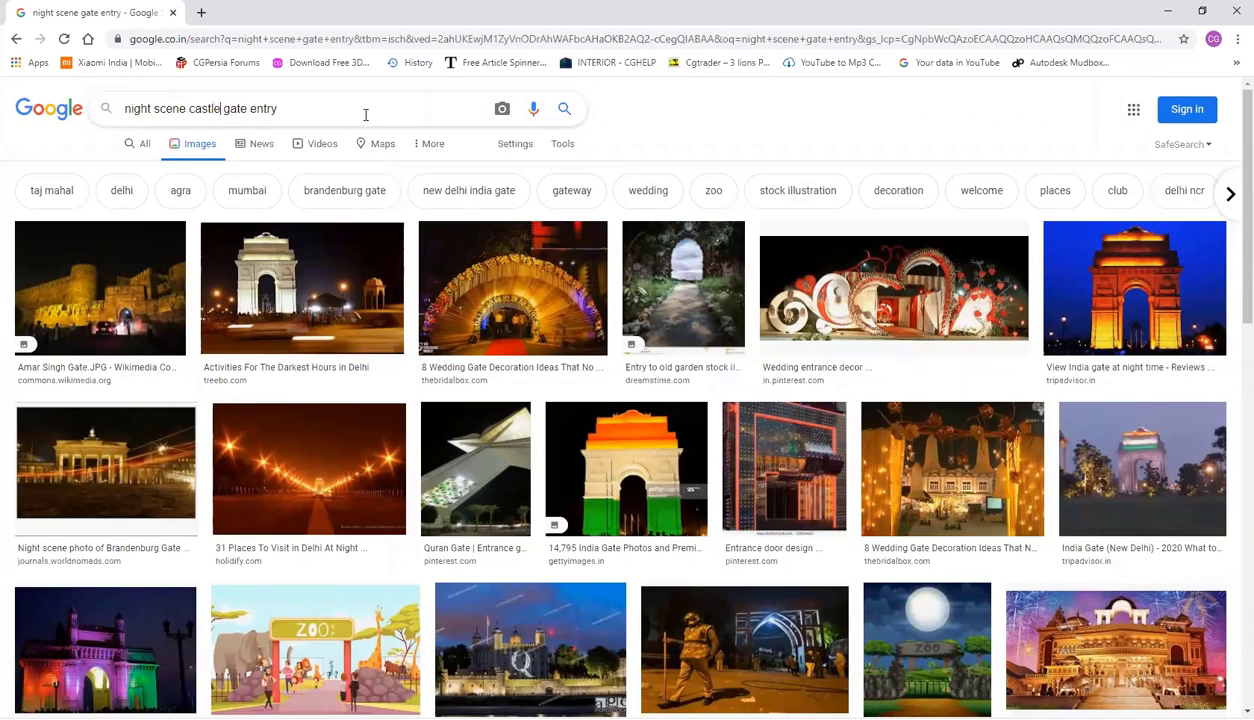
{"action": "key", "text": "Return"}
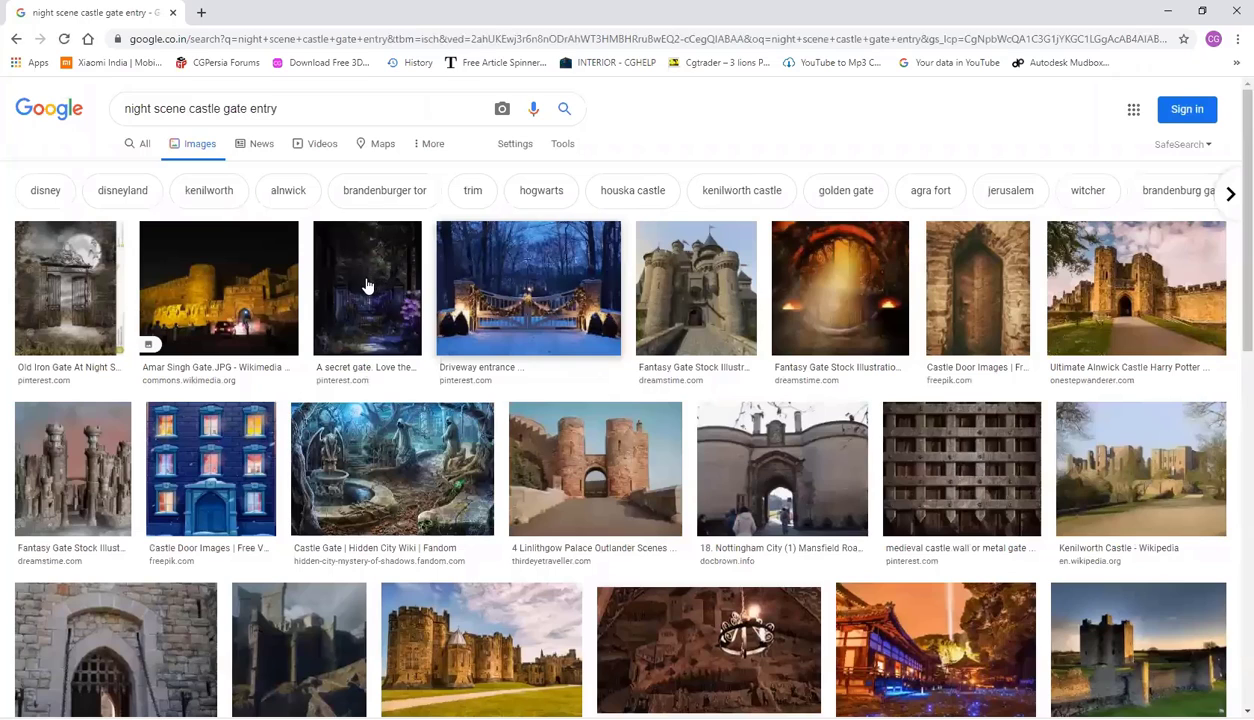
{"action": "left_click", "coordinate": [366, 287]}
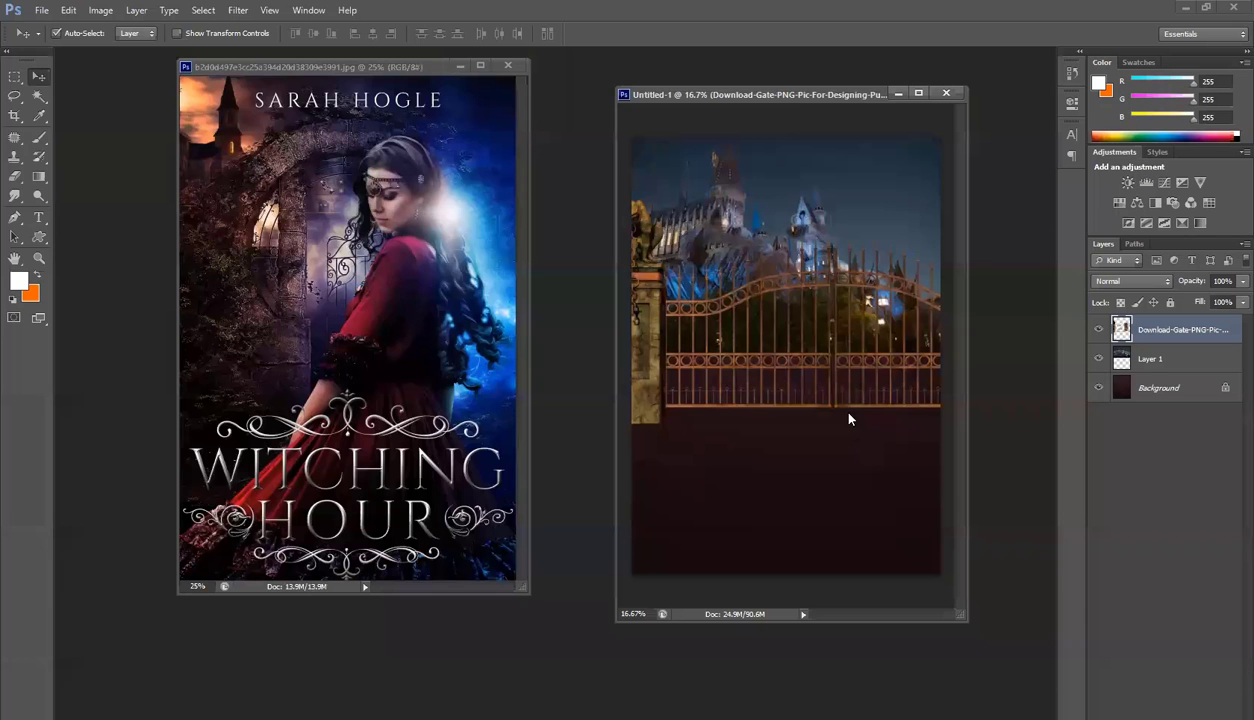
Switch to Photoshop, paste the secret gate picture into the cover, scale it to about 603% to fill the page, and place it below the gate layer
{"action": "key", "text": "ctrl+v"}
{"action": "key", "text": "ctrl+t"}
{"action": "left_click_drag", "start_coordinate": [968, 180], "coordinate": [953, 114]}
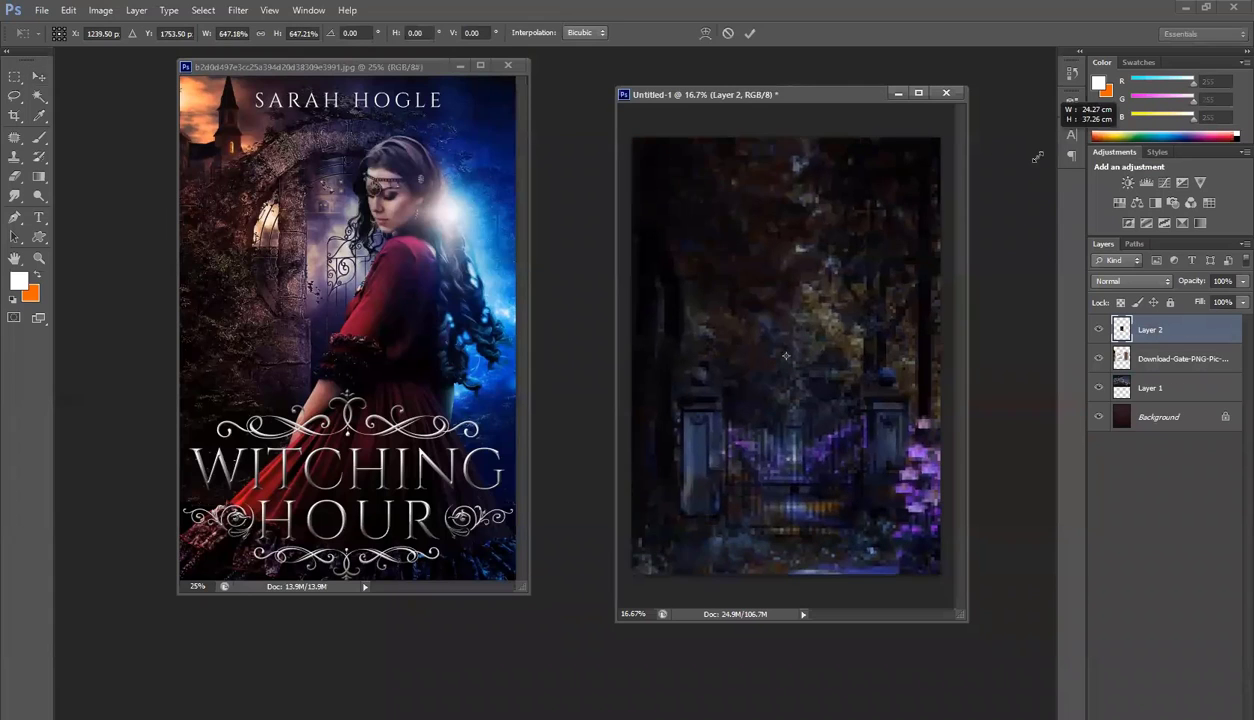
{"action": "key", "text": "Return"}
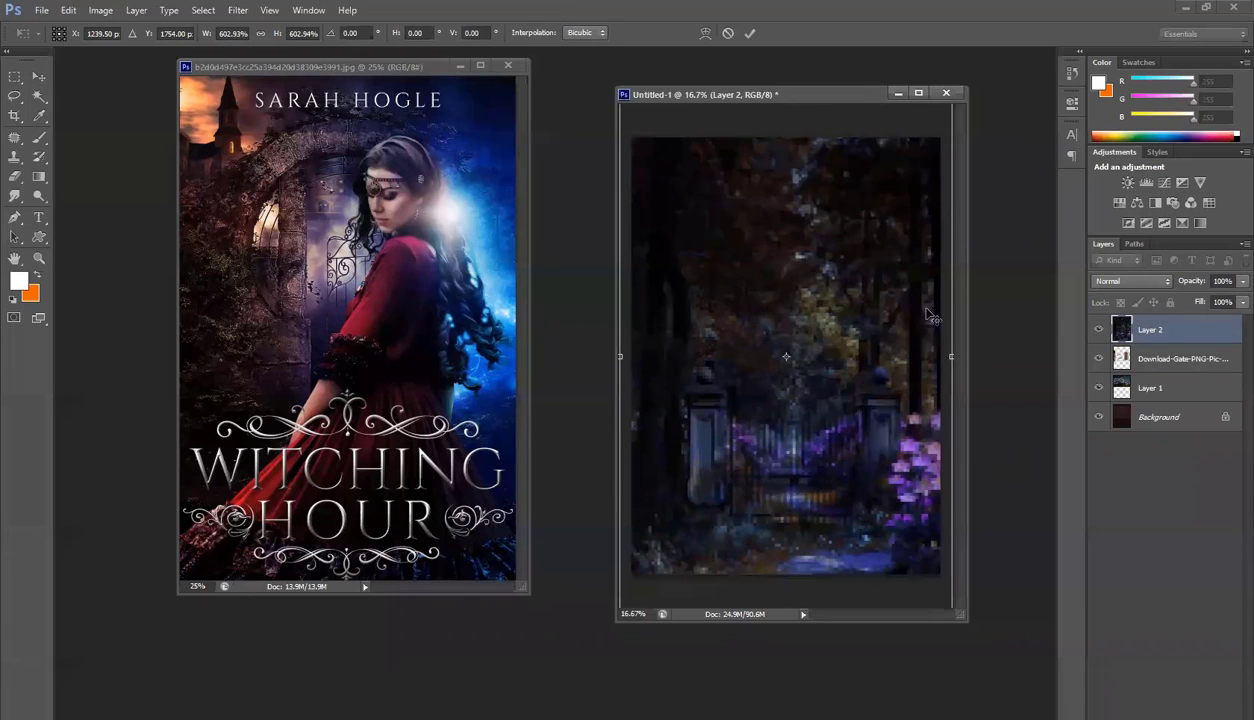
{"action": "left_click_drag", "start_coordinate": [798, 452], "coordinate": [817, 431]}
{"action": "left_click_drag", "start_coordinate": [1155, 371], "coordinate": [1135, 362]}
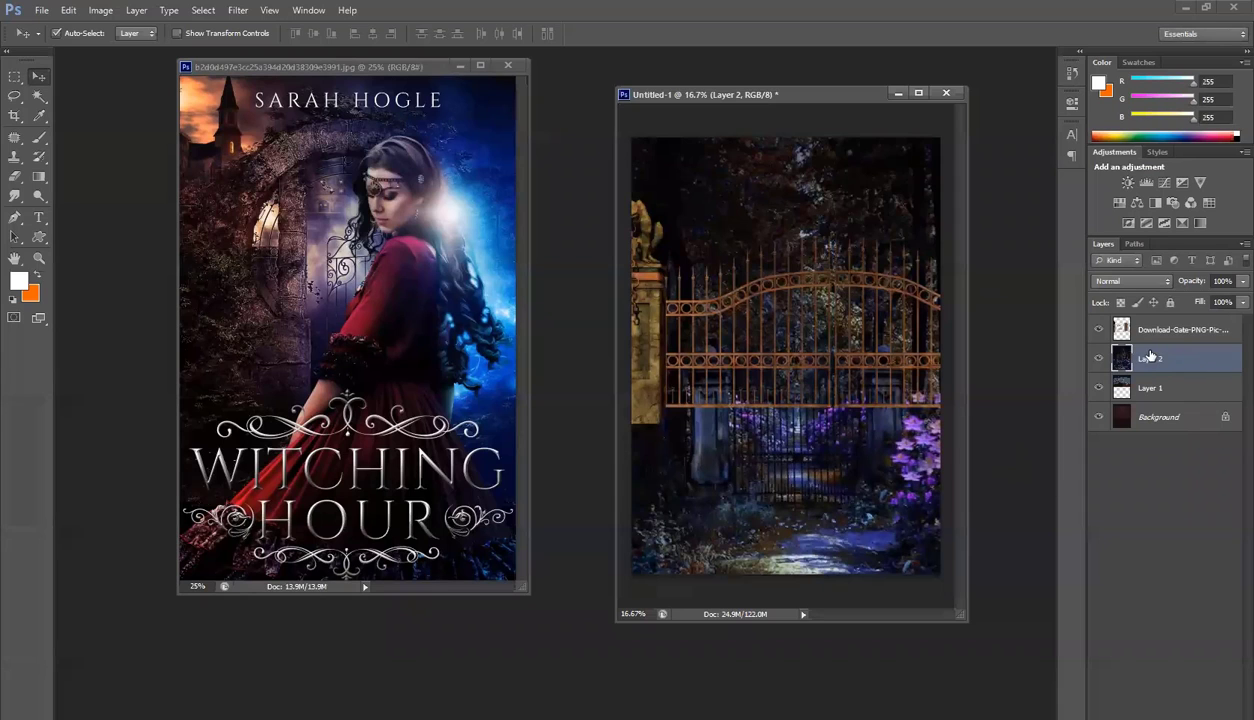
Add a layer mask to the pasted forest gate picture and set a soft 1289 px brush with 0% hardness
{"action": "left_click", "coordinate": [1150, 716]}
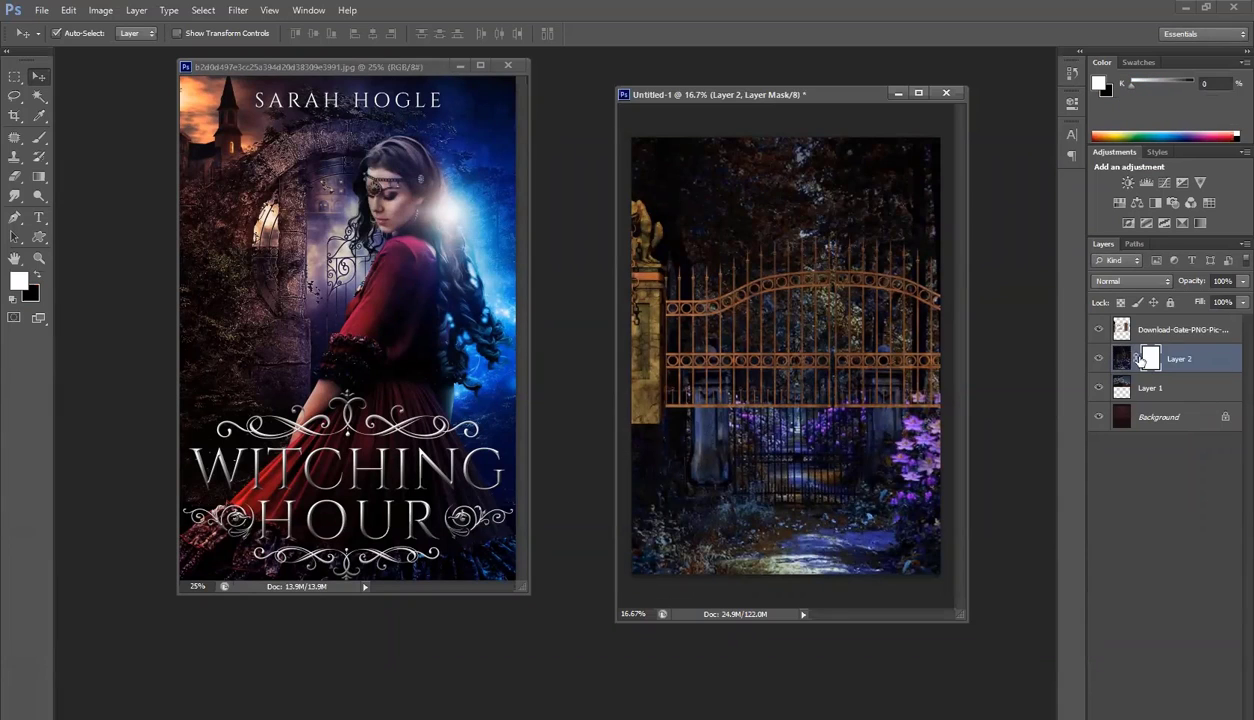
{"action": "key", "text": "b"}
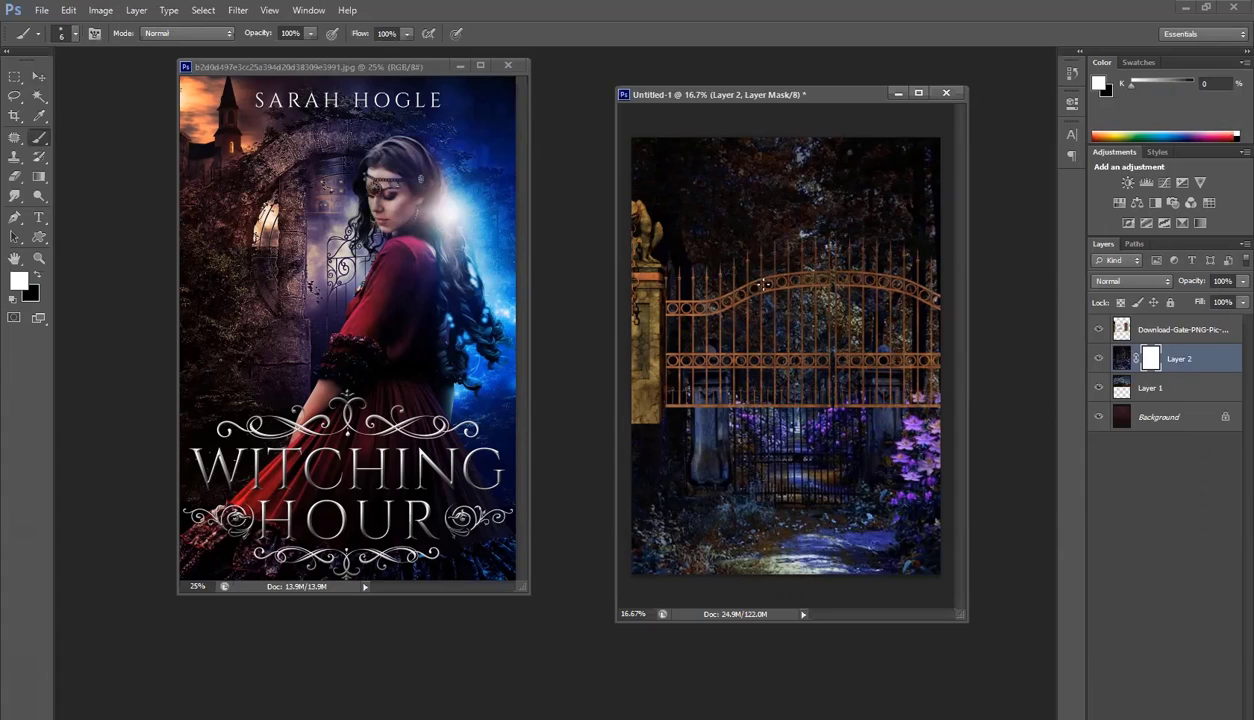
{"action": "right_click", "coordinate": [803, 302]}
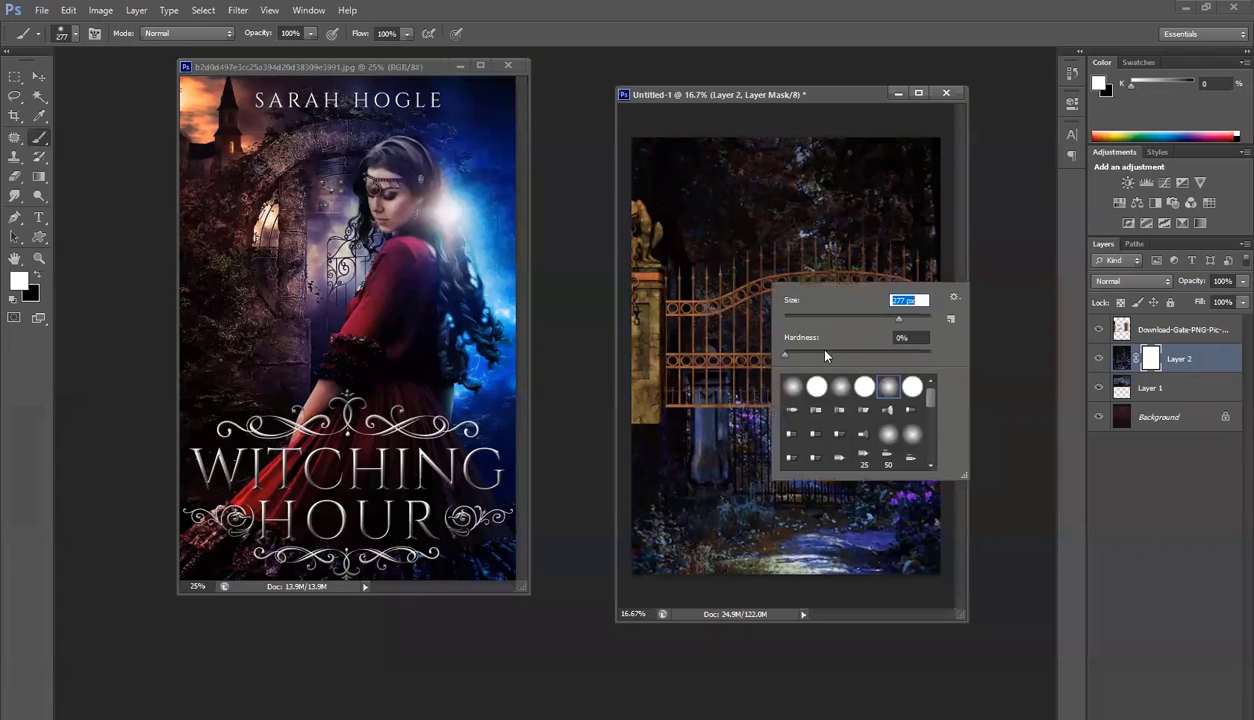
{"action": "left_click", "coordinate": [919, 318]}
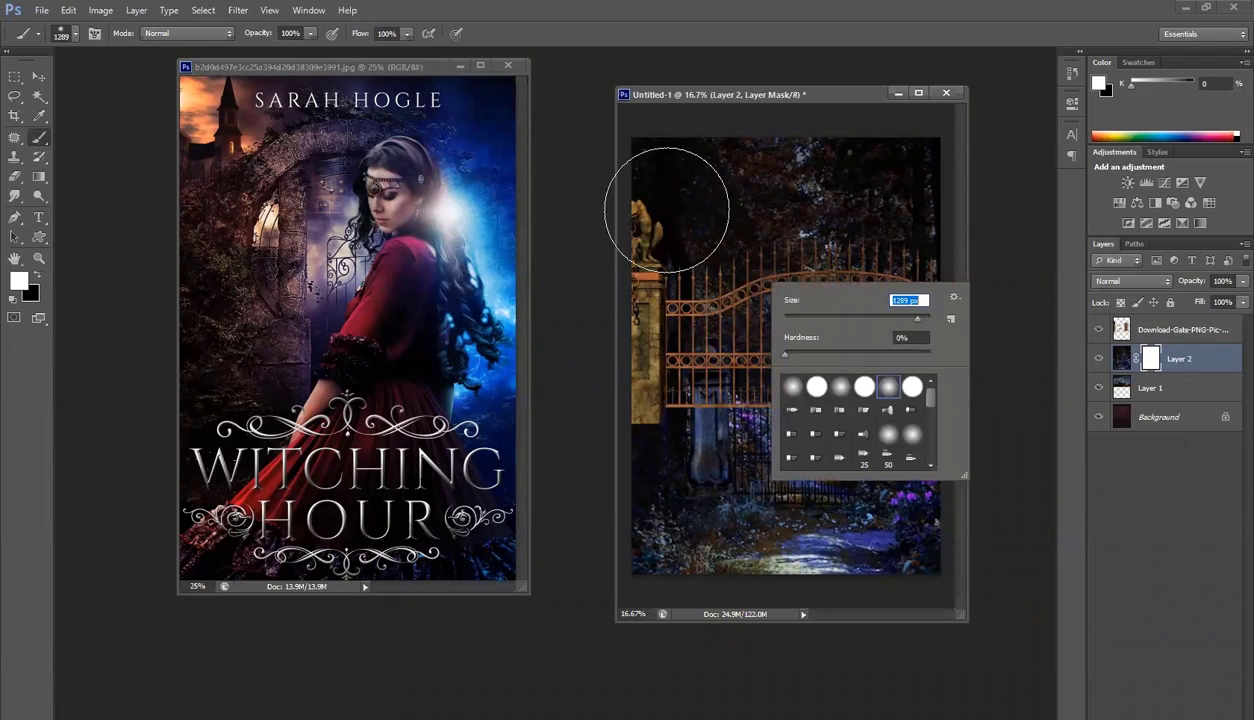
{"action": "key", "text": "Return"}
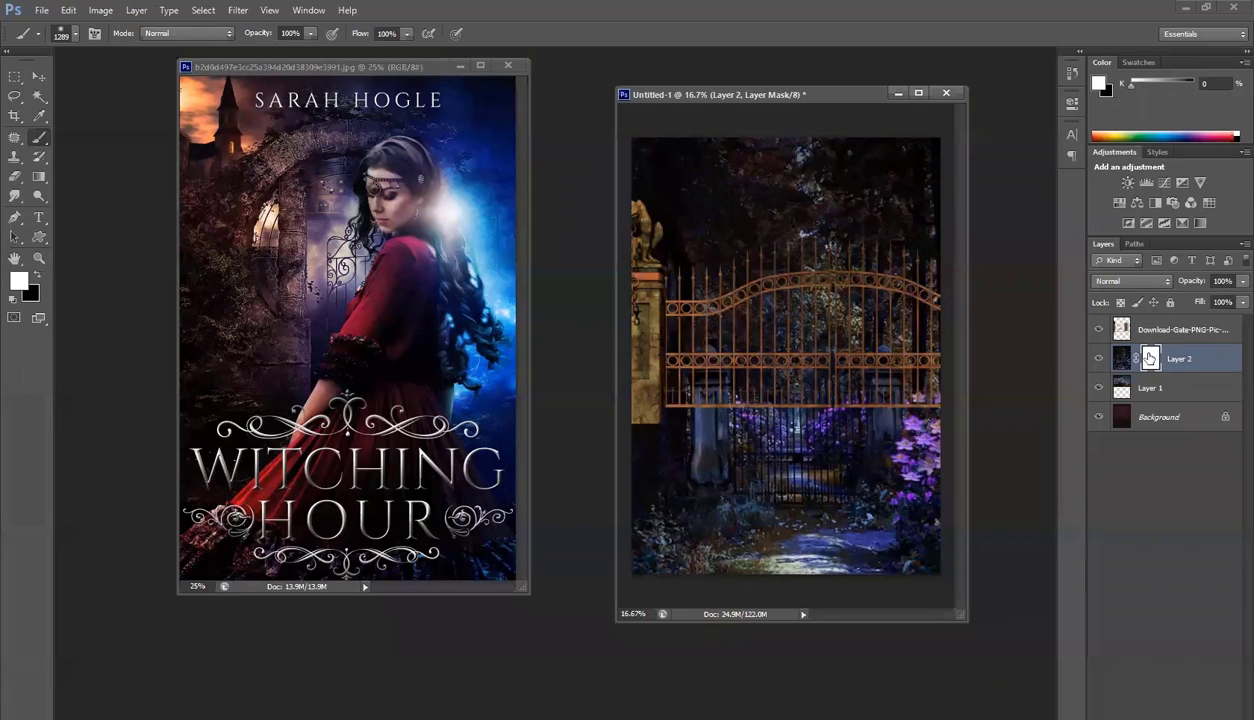
Paint black on the mask across the forest's upper part to reveal the castle and sky, and undo the extra stroke over the castle
{"action": "key", "text": "x"}
{"action": "mouse_move", "coordinate": [672, 126]}
{"action": "left_mouse_down"}
{"action": "mouse_move", "coordinate": [686, 182]}
{"action": "mouse_move", "coordinate": [733, 187]}
{"action": "mouse_move", "coordinate": [790, 132]}
{"action": "mouse_move", "coordinate": [854, 160]}
{"action": "mouse_move", "coordinate": [896, 364]}
{"action": "left_mouse_up"}
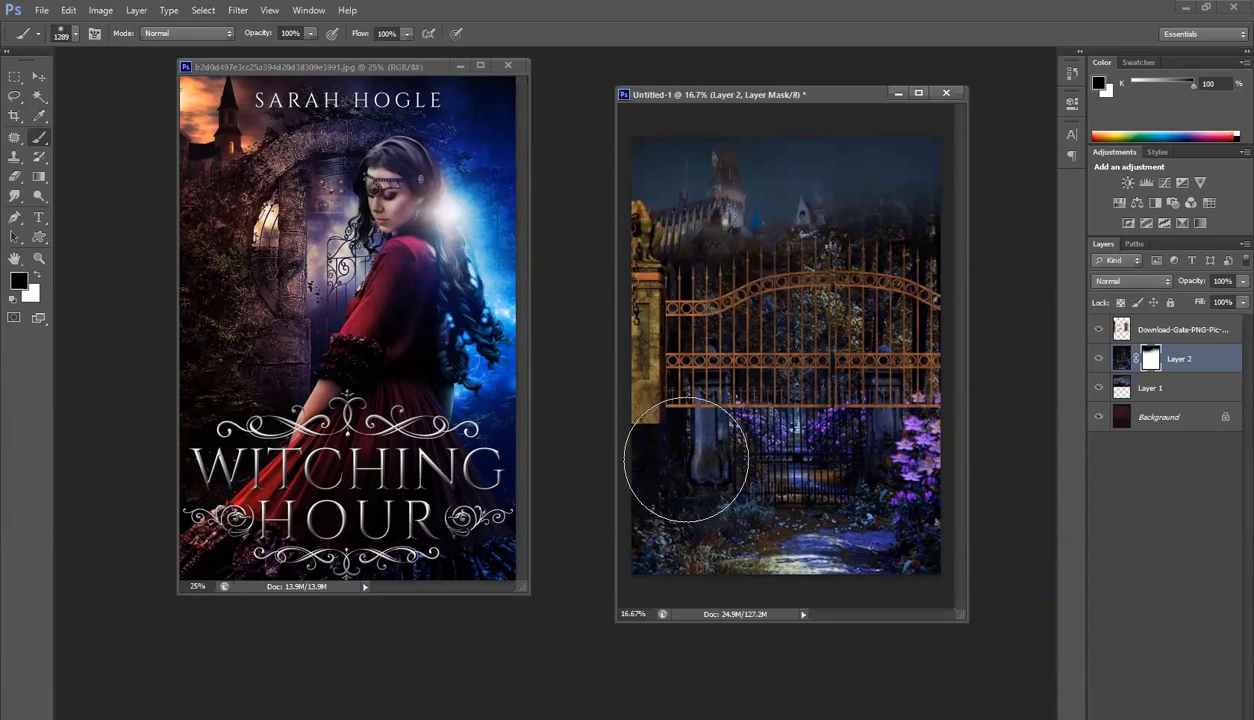
{"action": "mouse_move", "coordinate": [806, 240]}
{"action": "left_mouse_down"}
{"action": "mouse_move", "coordinate": [865, 227]}
{"action": "mouse_move", "coordinate": [899, 268]}
{"action": "mouse_move", "coordinate": [820, 223]}
{"action": "left_mouse_up"}
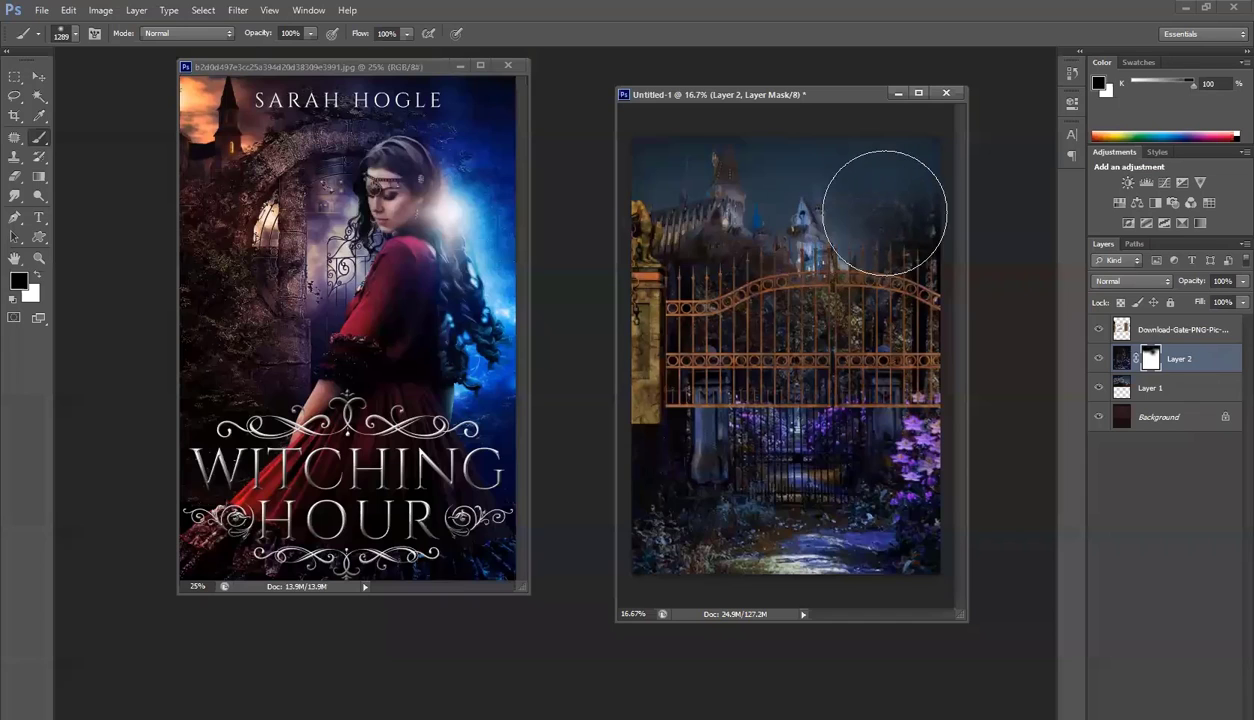
{"action": "key", "text": "ctrl+z"}
Lower the brush opacity to 53% and paint the mask over the castle, sky and middle area to blend the forest picture
{"action": "scroll", "coordinate": [830, 270], "scroll_direction": "down", "scroll_amount": 5}
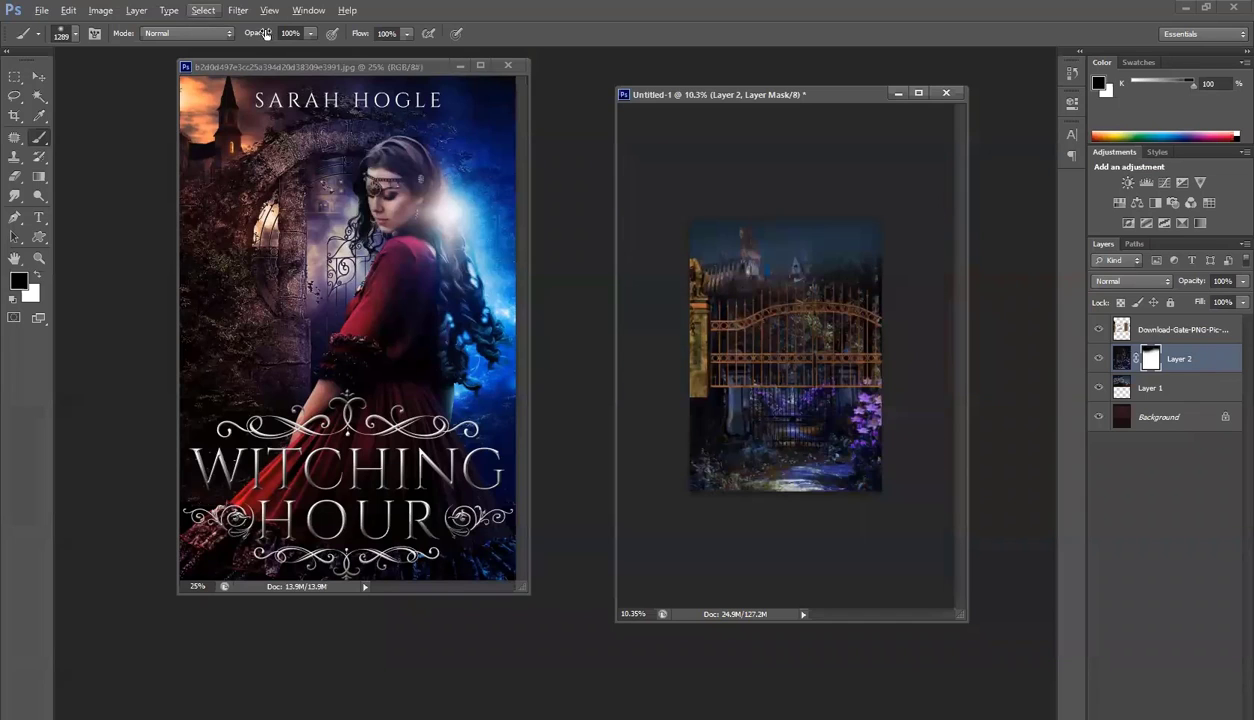
{"action": "left_click_drag", "start_coordinate": [265, 33], "coordinate": [229, 33]}
{"action": "left_click_drag", "start_coordinate": [862, 286], "coordinate": [873, 302]}
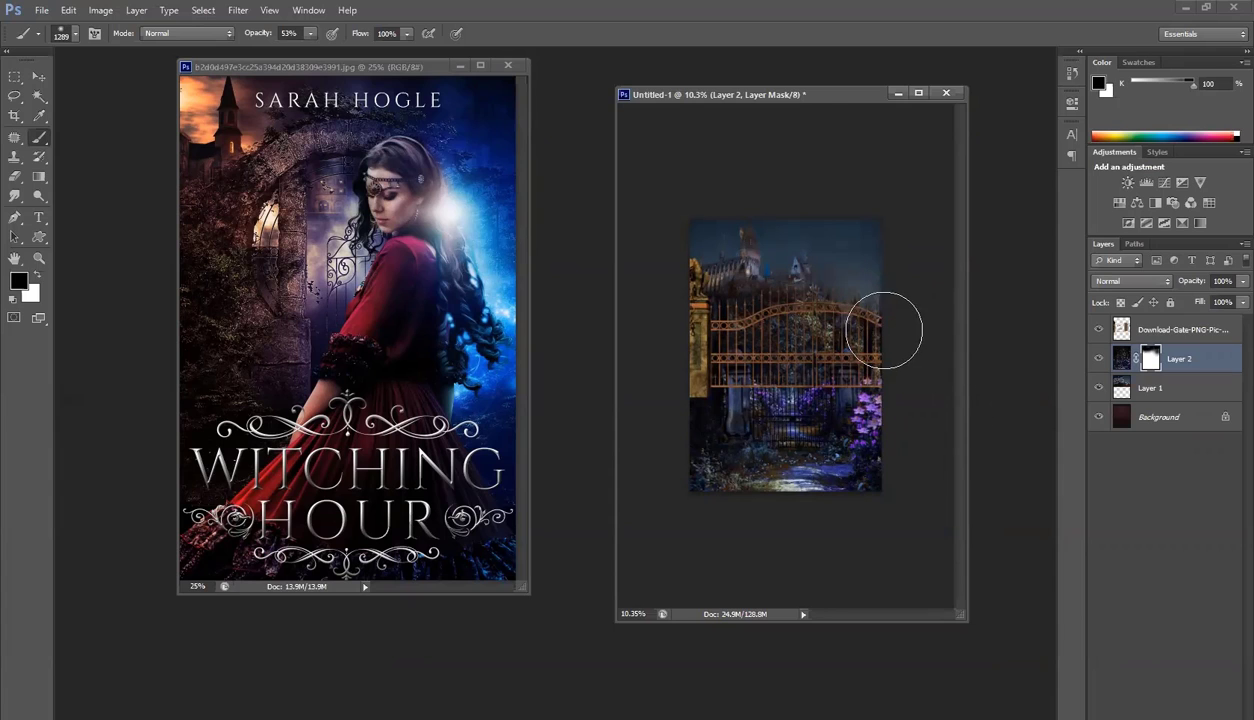
{"action": "mouse_move", "coordinate": [665, 440]}
{"action": "left_mouse_down"}
{"action": "mouse_move", "coordinate": [831, 393]}
{"action": "mouse_move", "coordinate": [800, 388]}
{"action": "mouse_move", "coordinate": [803, 353]}
{"action": "mouse_move", "coordinate": [777, 339]}
{"action": "mouse_move", "coordinate": [785, 364]}
{"action": "mouse_move", "coordinate": [763, 309]}
{"action": "mouse_move", "coordinate": [781, 309]}
{"action": "mouse_move", "coordinate": [735, 284]}
{"action": "left_mouse_up"}
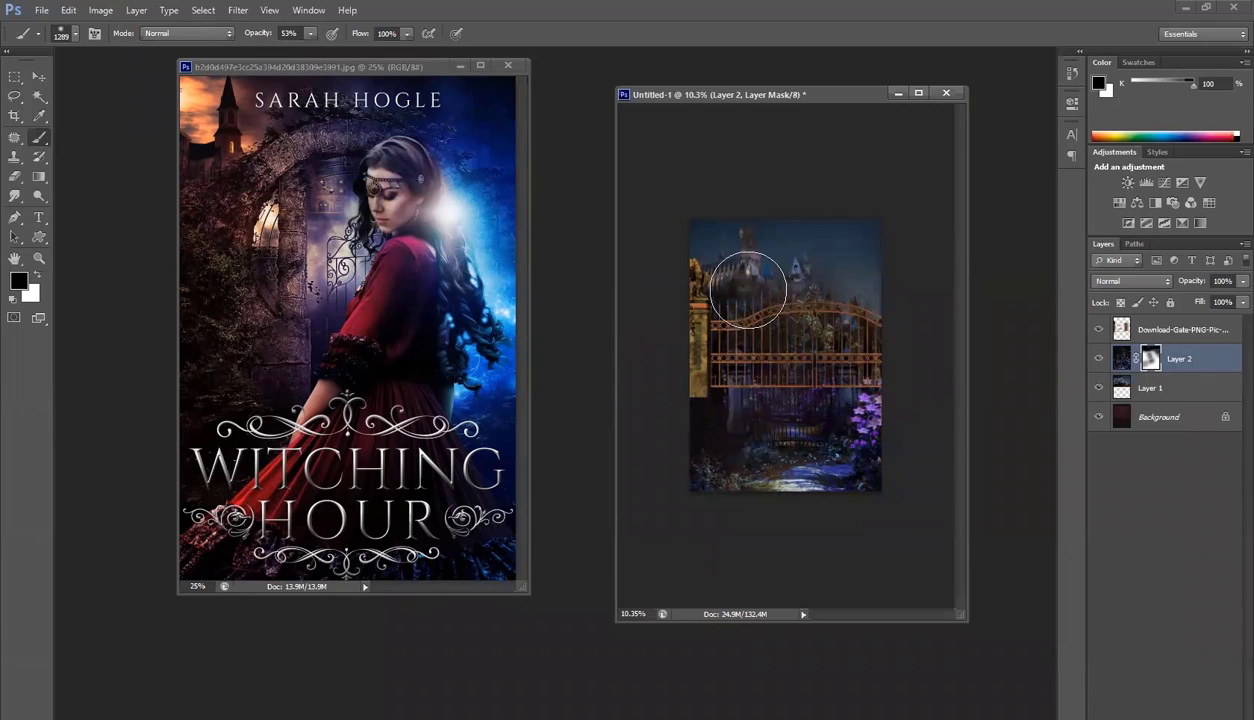
{"action": "scroll", "coordinate": [945, 410], "scroll_direction": "up", "scroll_amount": 3}
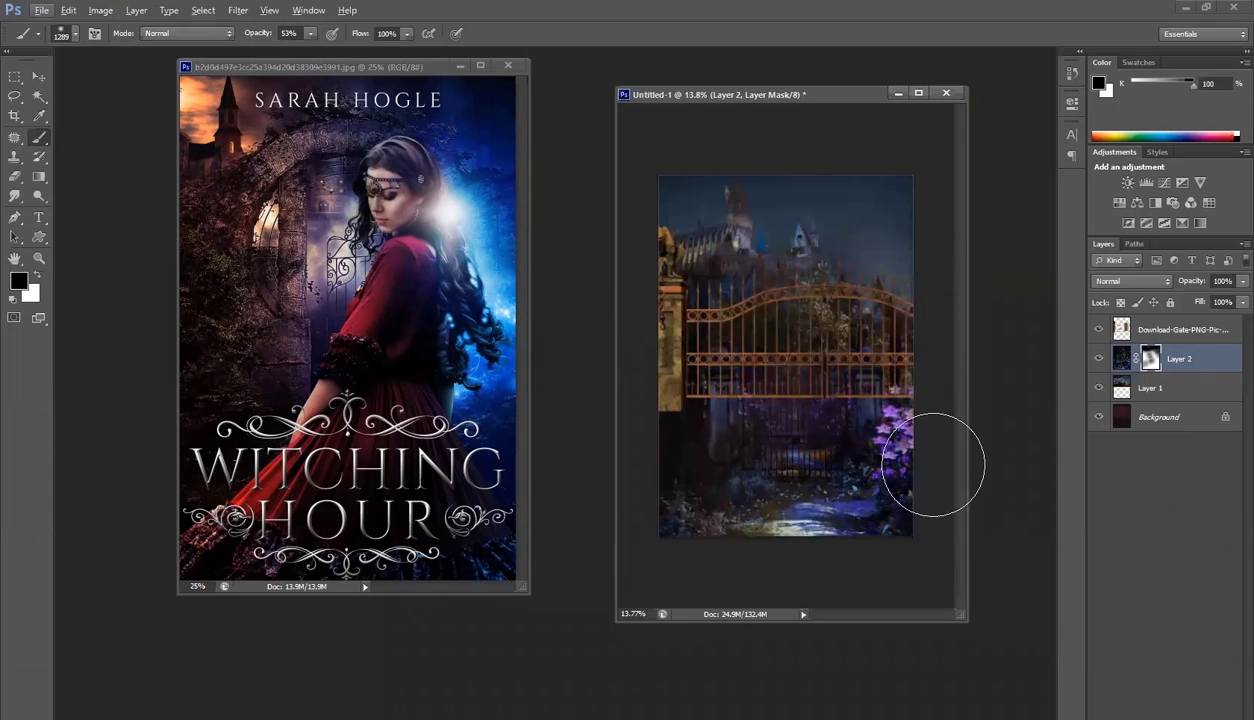
Narrow the iron gate layer horizontally and shift it right so its whole stone pillar stands at the page's left edge
{"action": "left_click", "coordinate": [680, 355], "text": "ctrl"}
{"action": "scroll", "coordinate": [828, 331], "scroll_direction": "down", "scroll_amount": 3}
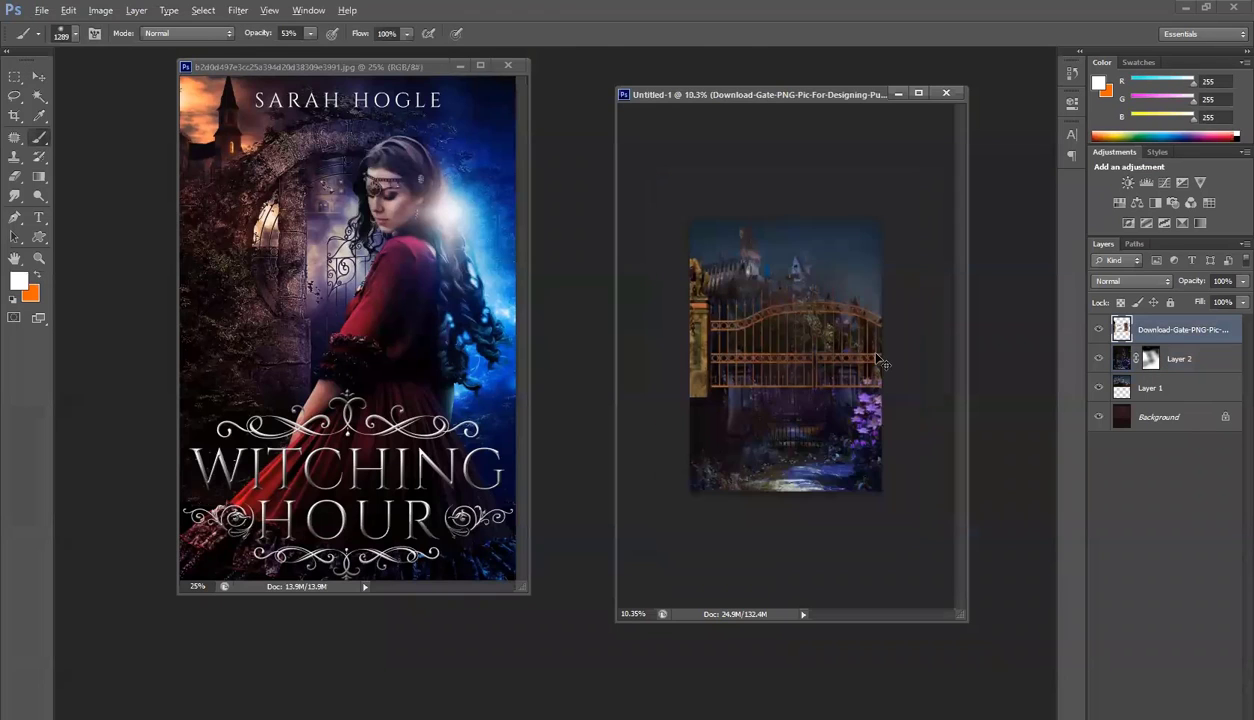
{"action": "key", "text": "ctrl+t"}
{"action": "left_click_drag", "start_coordinate": [953, 328], "coordinate": [902, 328]}
{"action": "key", "text": "Return"}
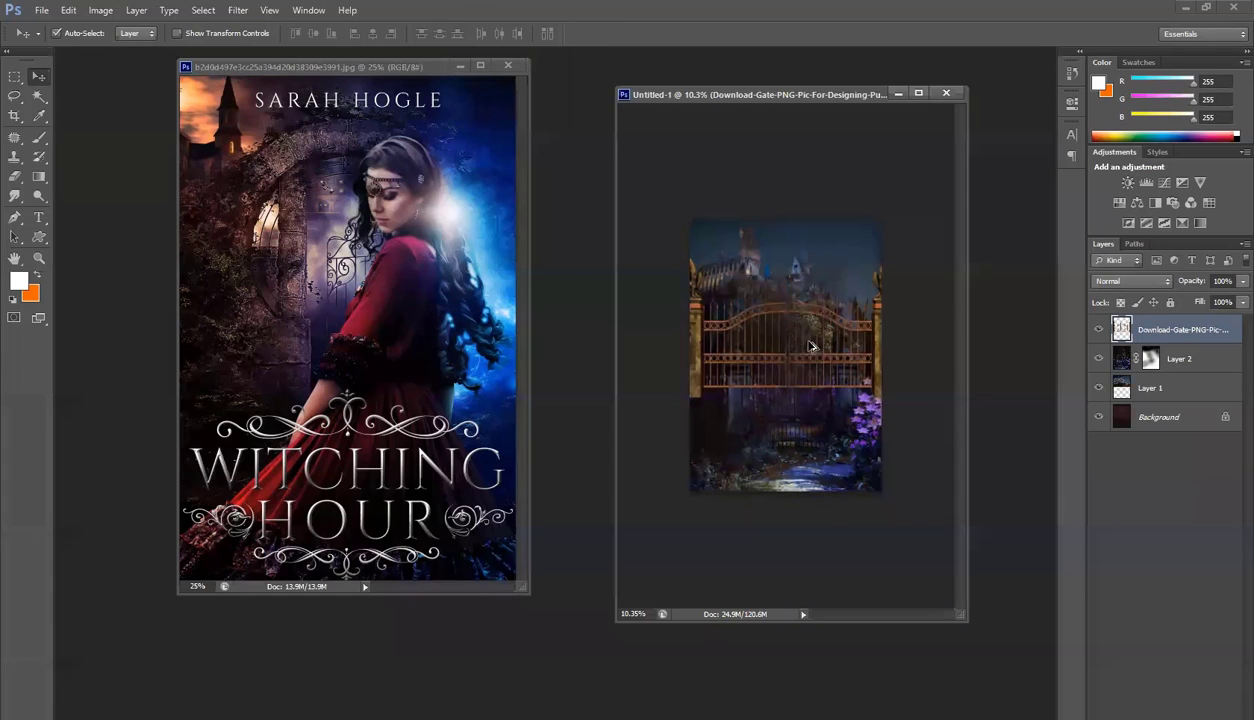
{"action": "scroll", "coordinate": [809, 346], "scroll_direction": "up", "scroll_amount": 3}
{"action": "left_click_drag", "start_coordinate": [649, 297], "coordinate": [666, 298]}
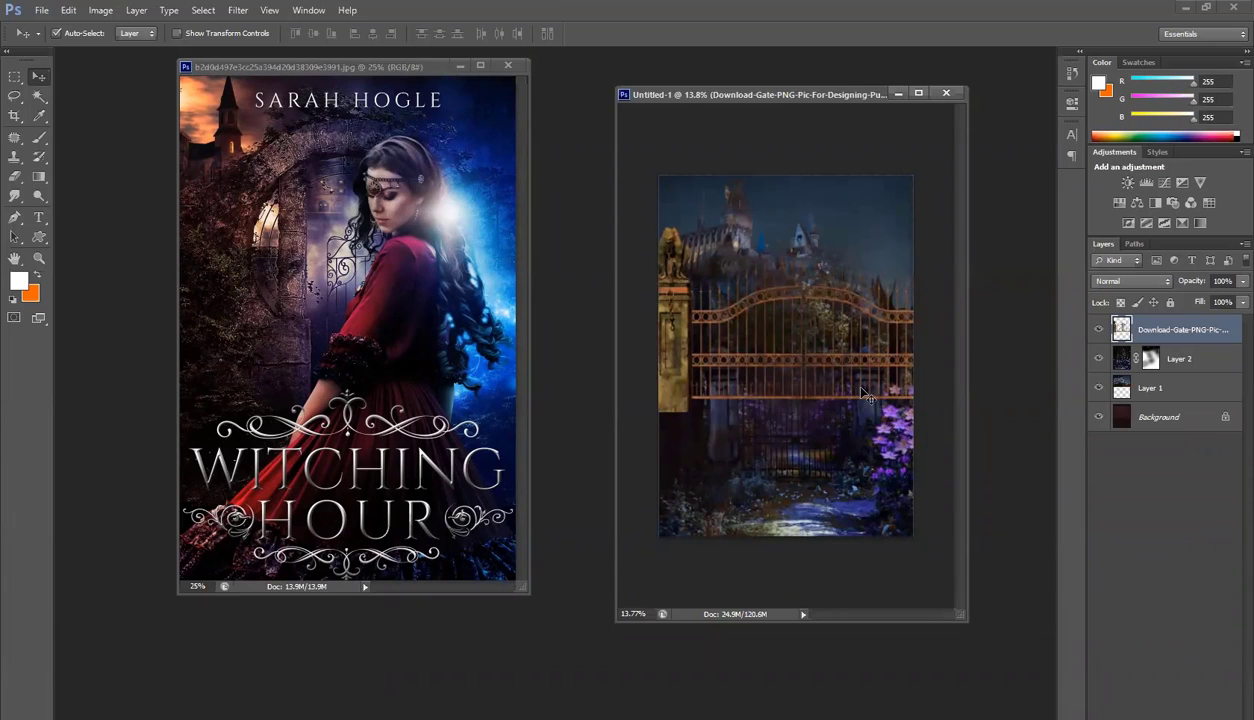
Darken the iron gate layer with Brightness/Contrast, using brightness -62 and contrast 51
{"action": "key", "text": "ctrl+u"}
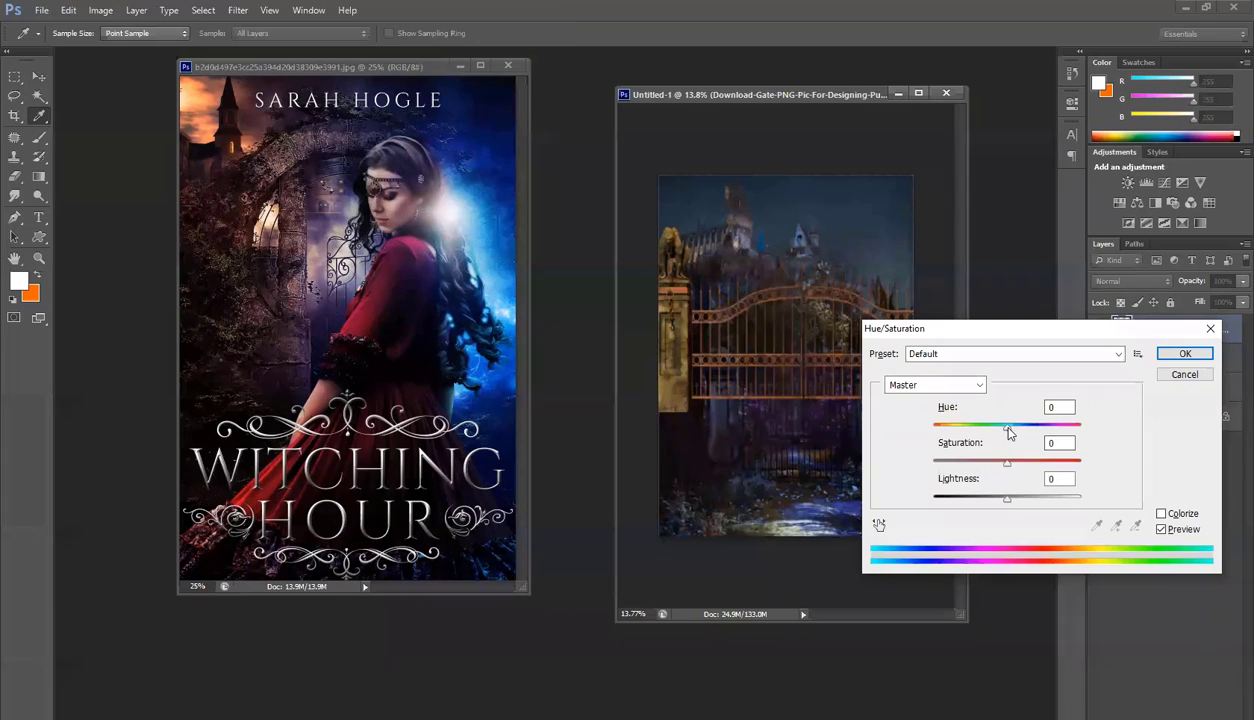
{"action": "left_click", "coordinate": [1188, 375]}
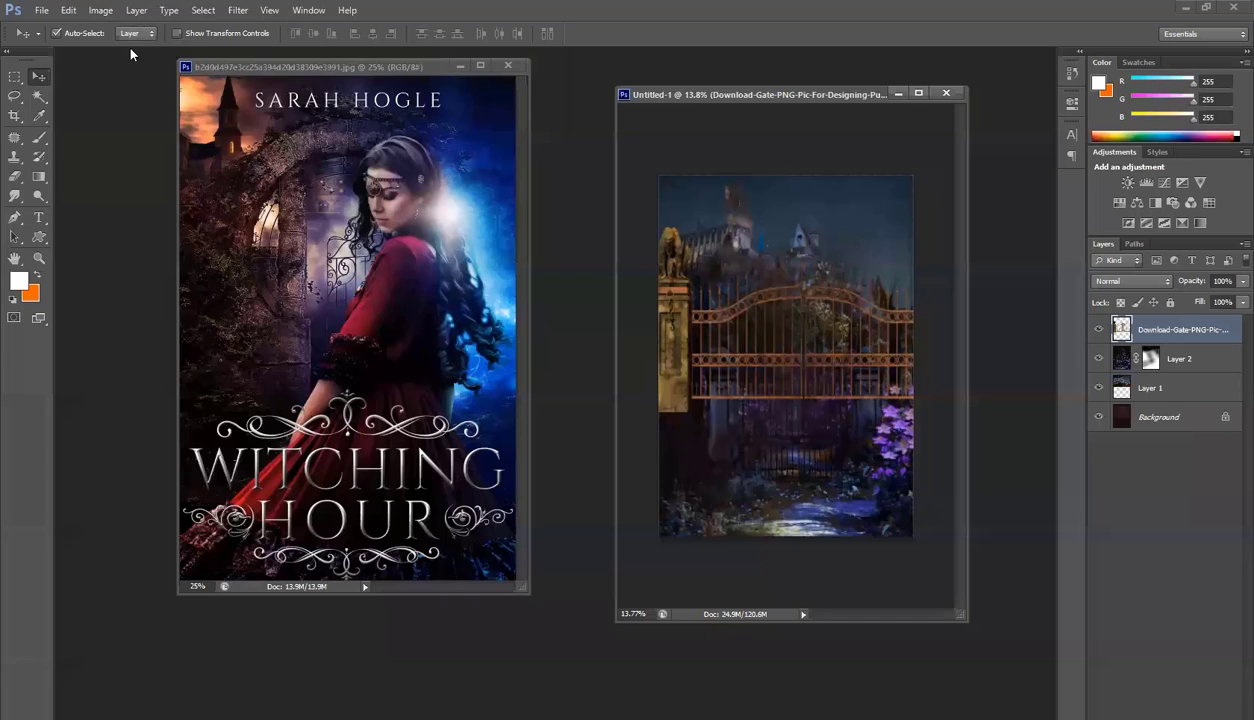
{"action": "left_click", "coordinate": [100, 10]}
{"action": "mouse_move", "coordinate": [160, 48]}
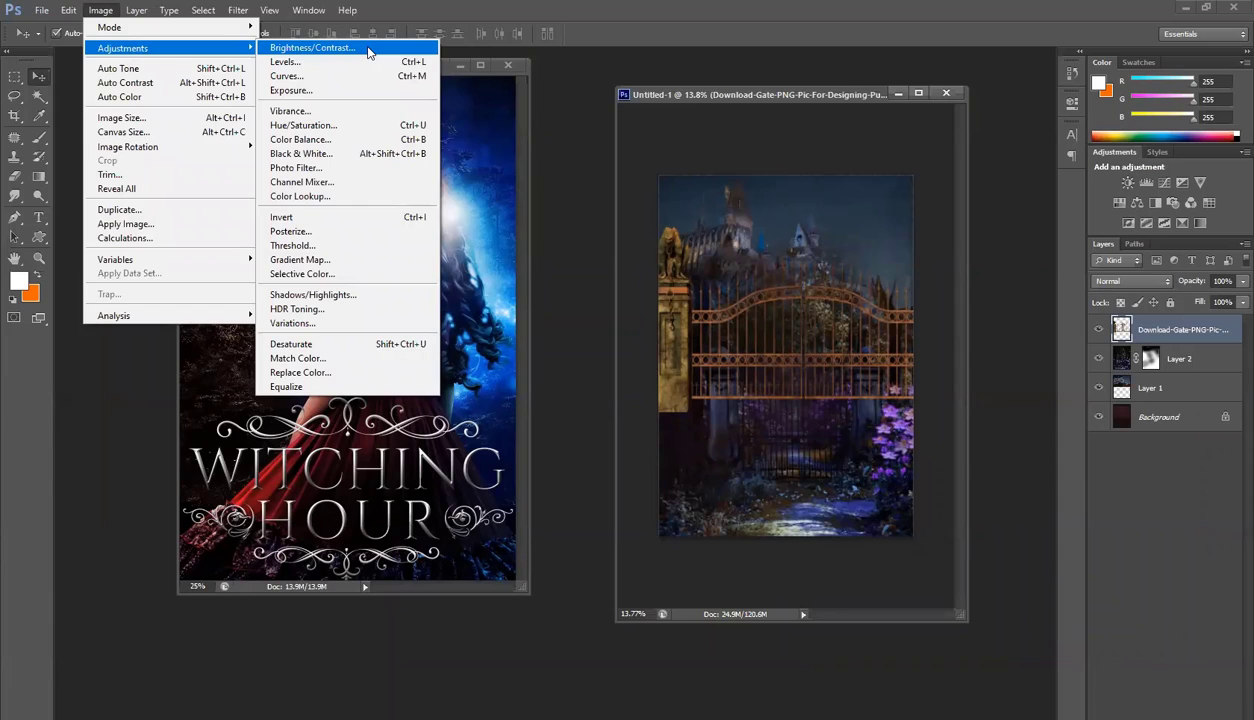
{"action": "key", "text": "Return"}
{"action": "left_click_drag", "start_coordinate": [652, 216], "coordinate": [868, 370]}
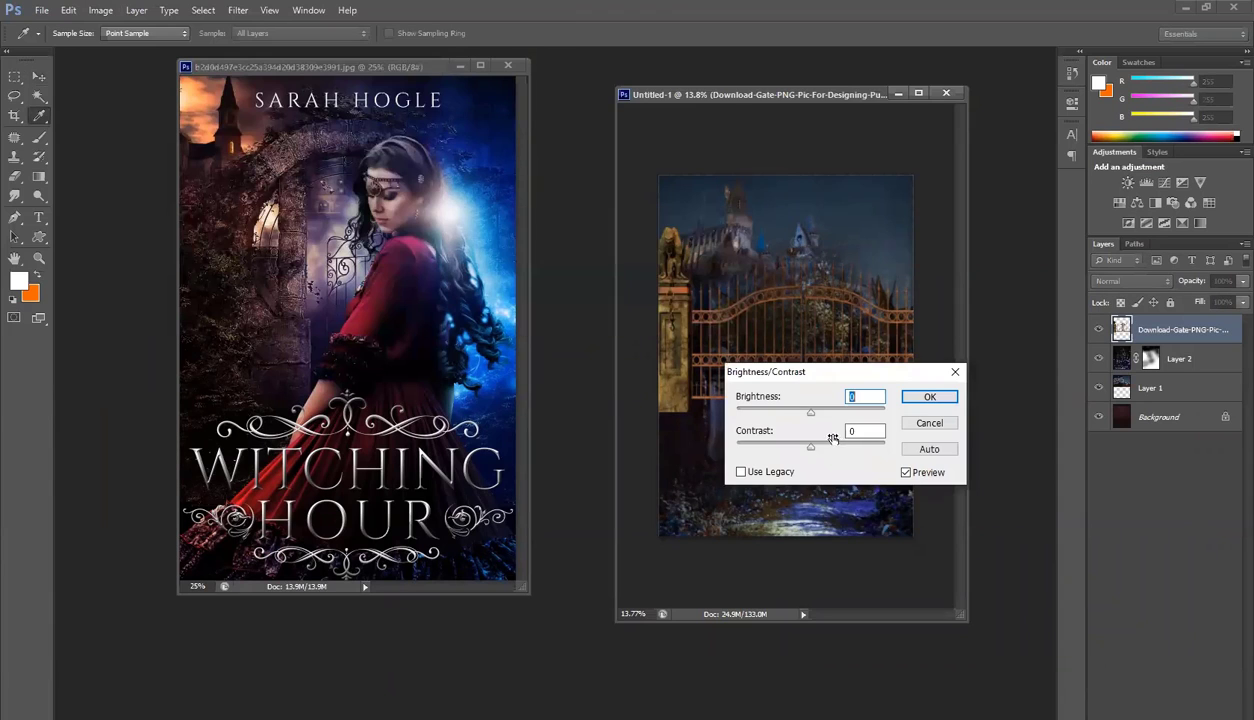
{"action": "left_click", "coordinate": [781, 412]}
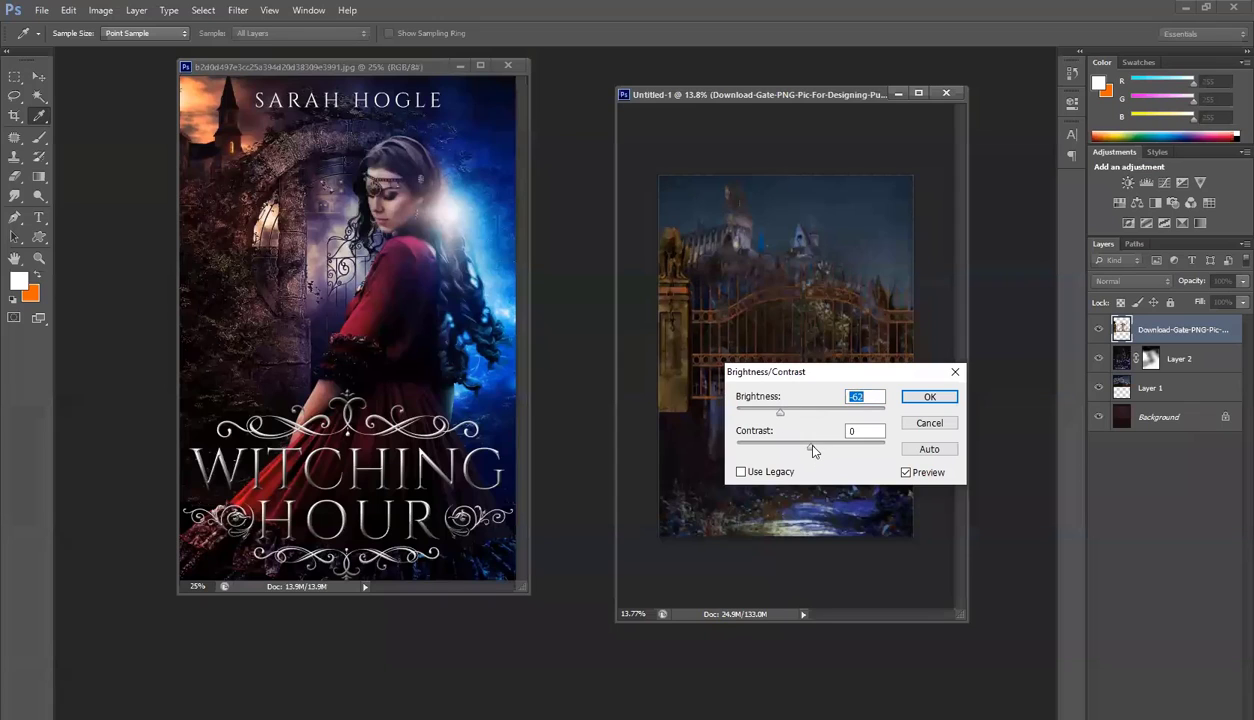
{"action": "left_click_drag", "start_coordinate": [811, 447], "coordinate": [853, 450]}
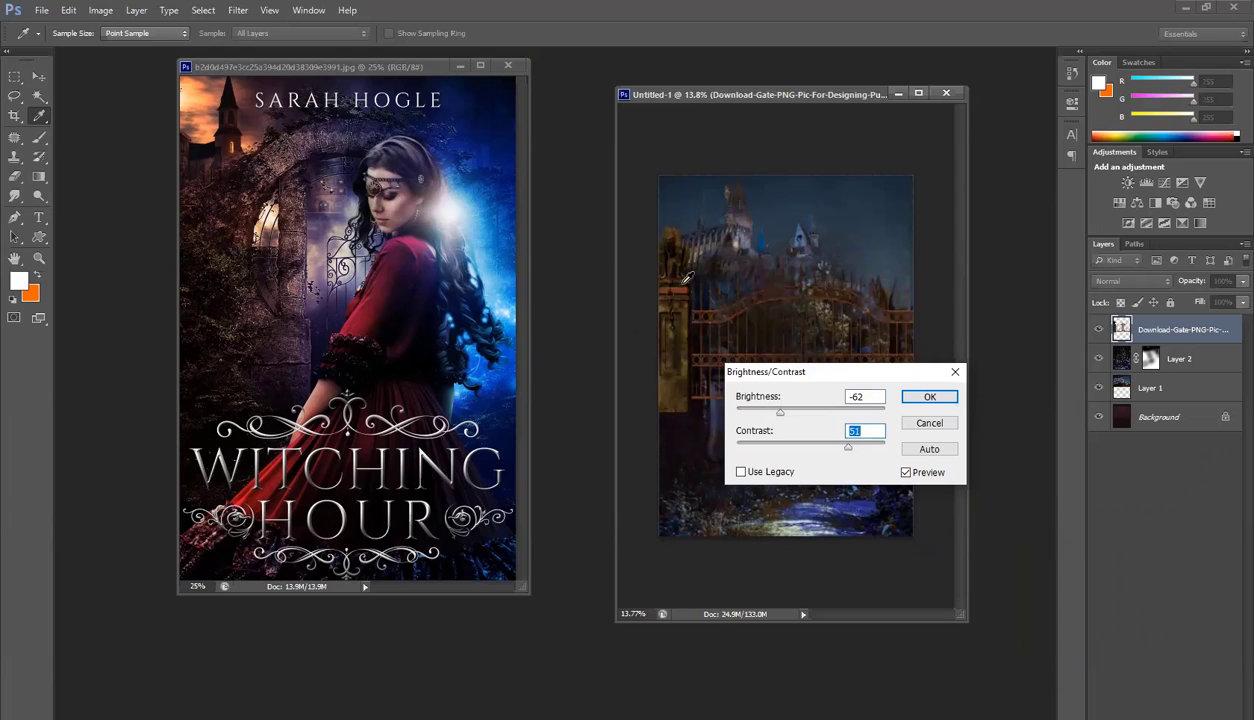
{"action": "left_click", "coordinate": [929, 396]}
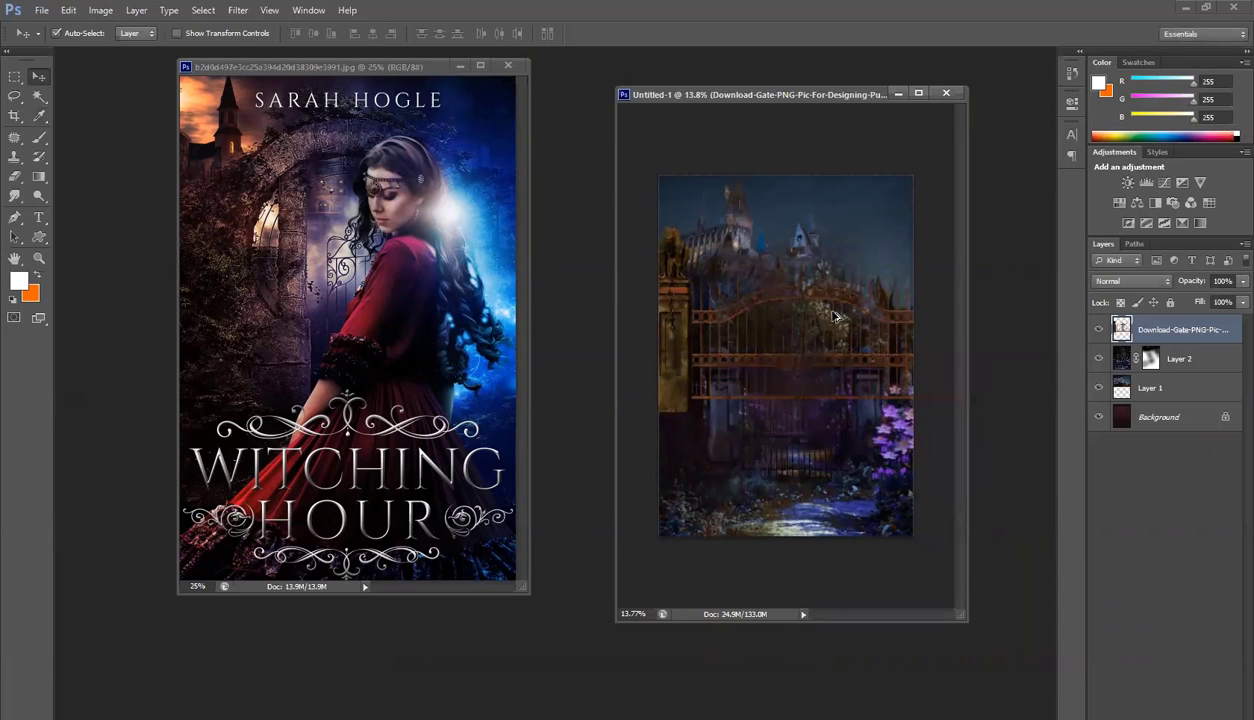
Try different shadow, midtone and highlight input levels on the iron gate layer and apply Levels with midtones at 1.02
{"action": "key", "text": "ctrl+plus"}
{"action": "left_click", "coordinate": [100, 10]}
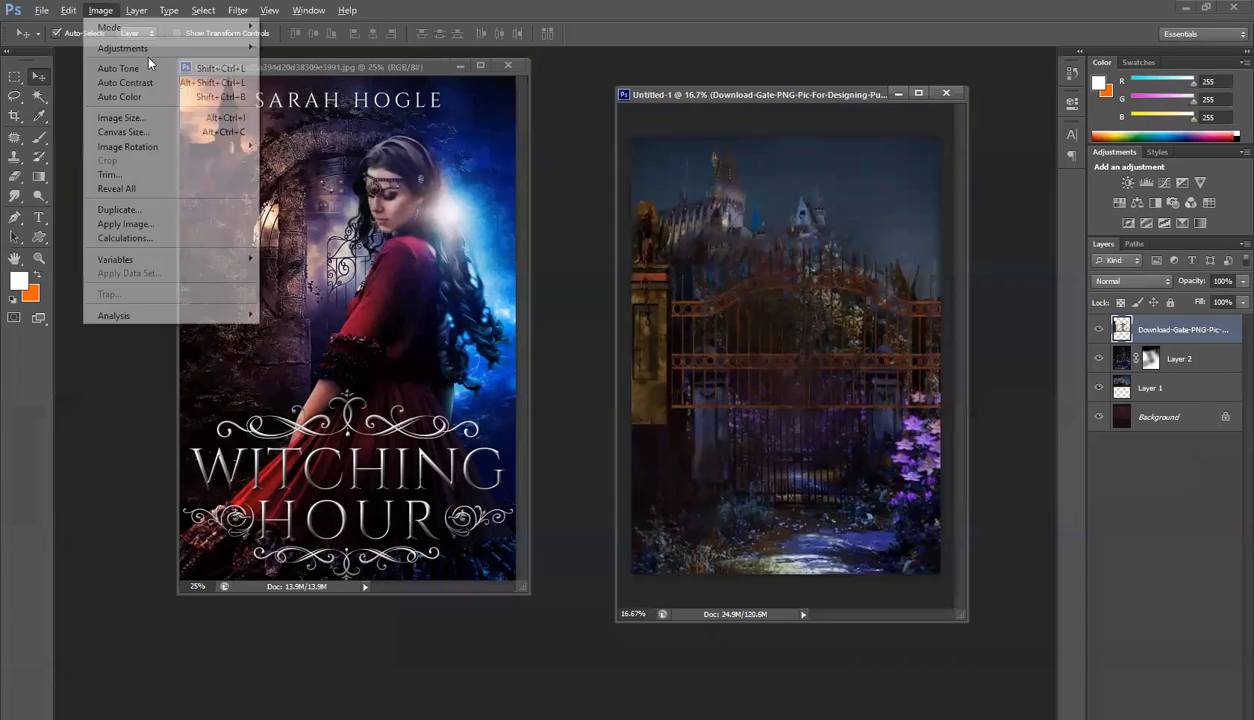
{"action": "mouse_move", "coordinate": [230, 48]}
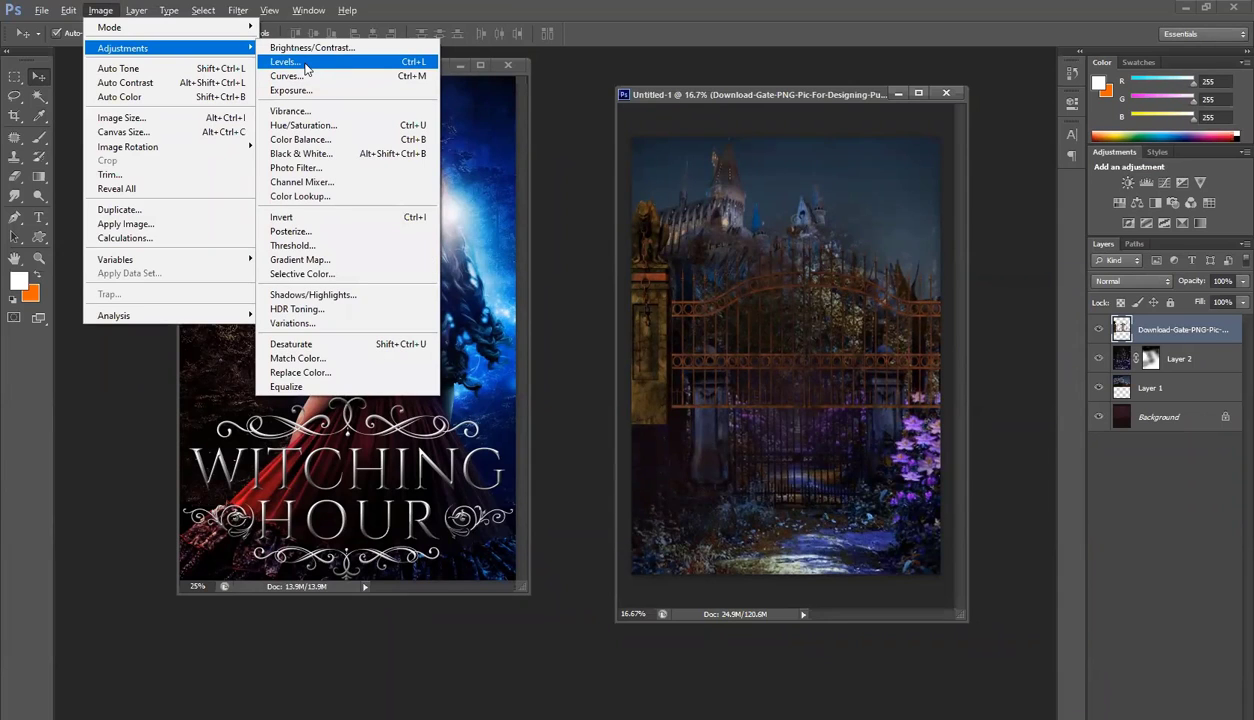
{"action": "left_click", "coordinate": [306, 62]}
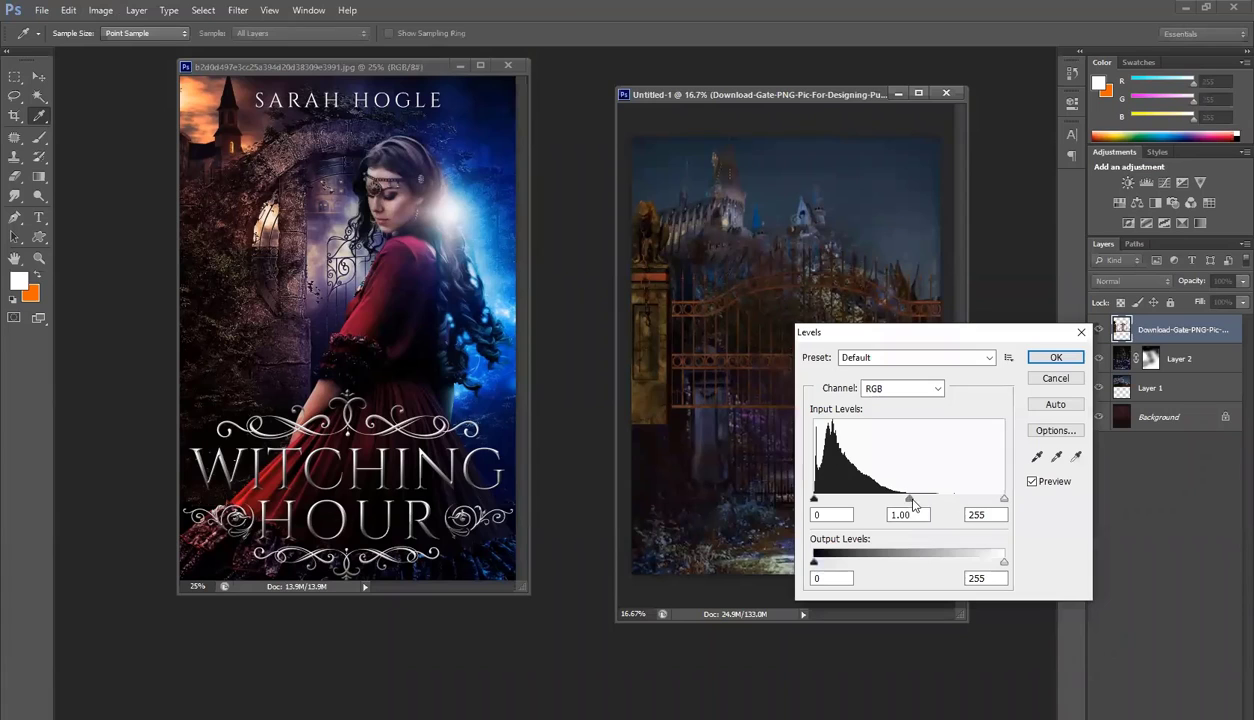
{"action": "mouse_move", "coordinate": [913, 505]}
{"action": "left_mouse_down"}
{"action": "mouse_move", "coordinate": [876, 503]}
{"action": "mouse_move", "coordinate": [926, 509]}
{"action": "mouse_move", "coordinate": [910, 505]}
{"action": "left_mouse_up"}
{"action": "left_click_drag", "start_coordinate": [1004, 500], "coordinate": [933, 503]}
{"action": "key", "text": "ctrl+z"}
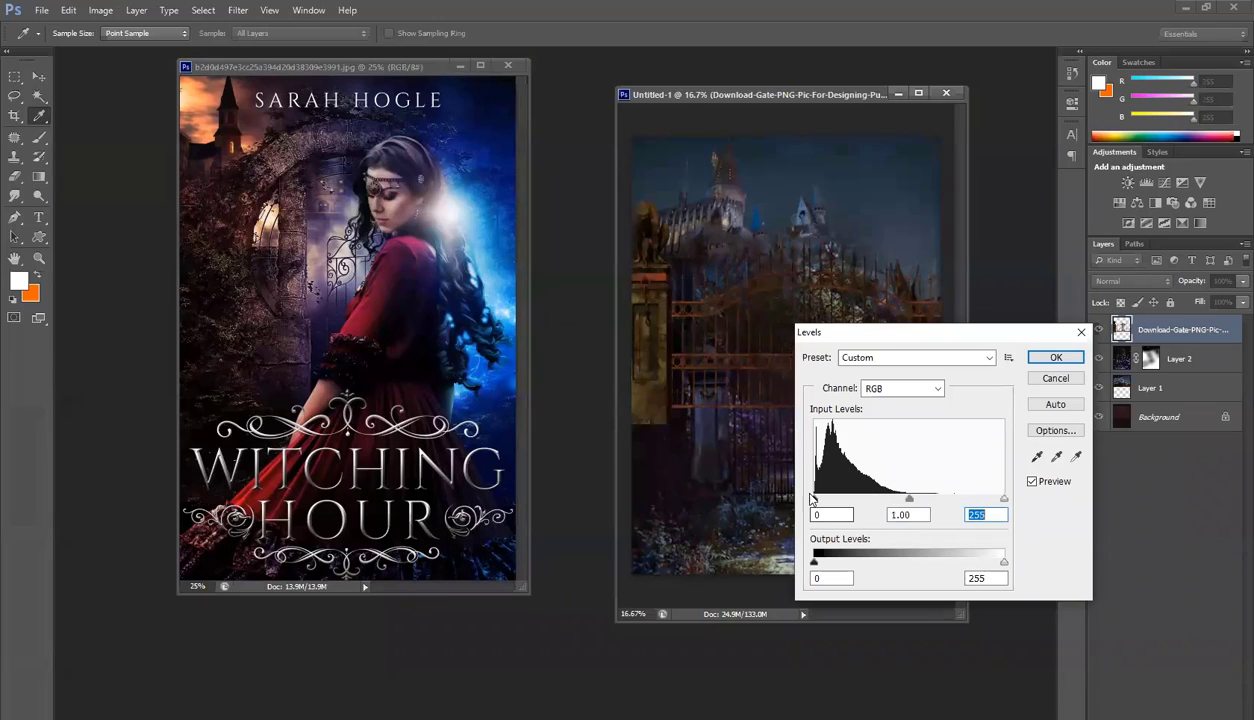
{"action": "left_click_drag", "start_coordinate": [813, 500], "coordinate": [950, 504]}
{"action": "key", "text": "ctrl+z"}
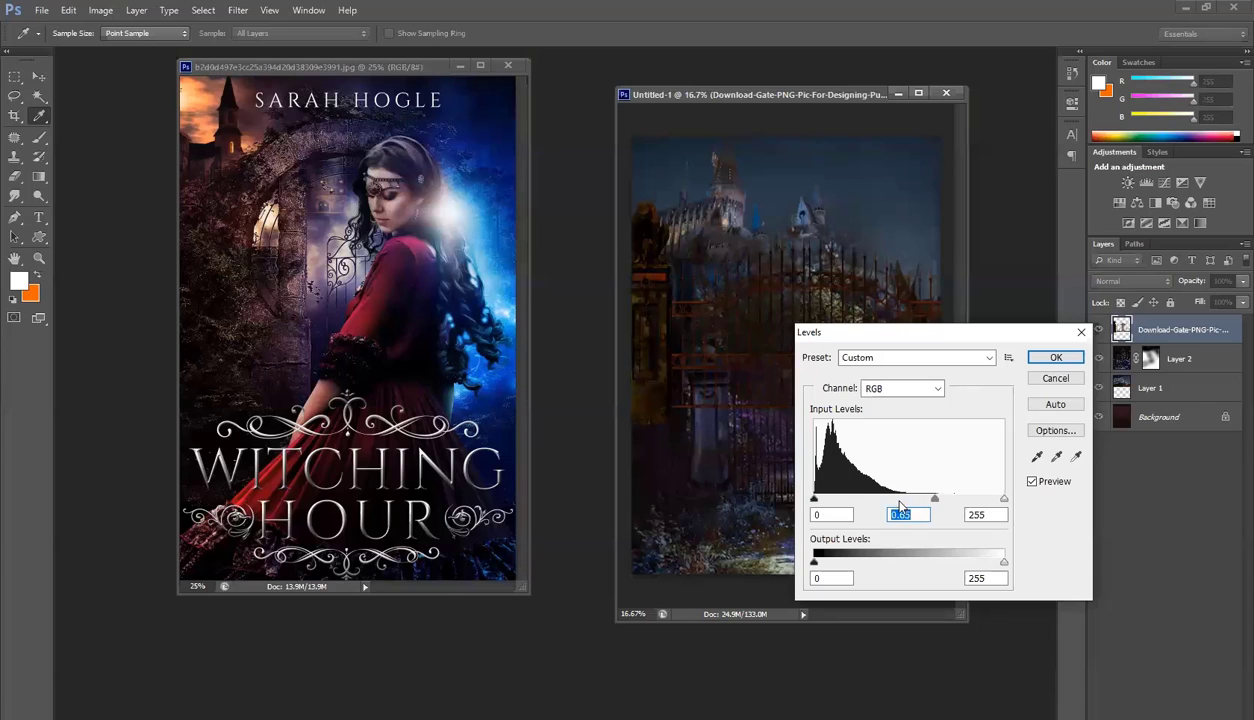
{"action": "mouse_move", "coordinate": [900, 505]}
{"action": "left_mouse_down"}
{"action": "mouse_move", "coordinate": [859, 506]}
{"action": "mouse_move", "coordinate": [910, 503]}
{"action": "left_mouse_up"}
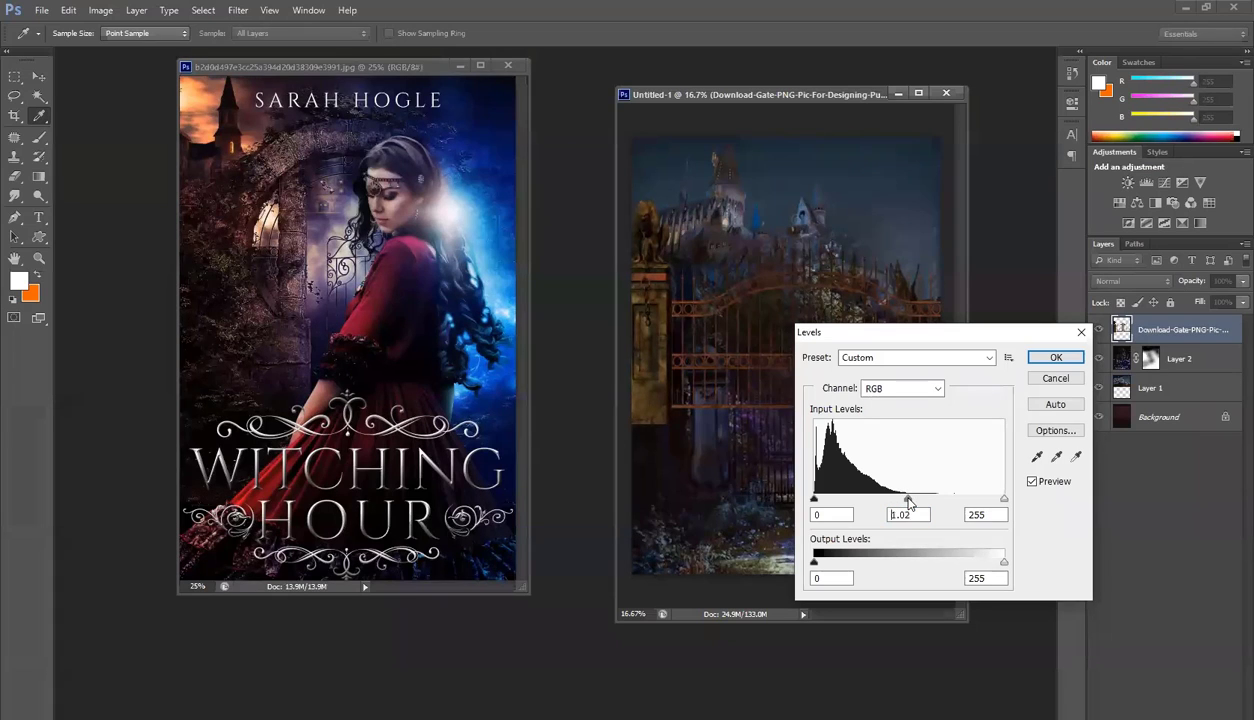
{"action": "left_click", "coordinate": [1053, 357]}
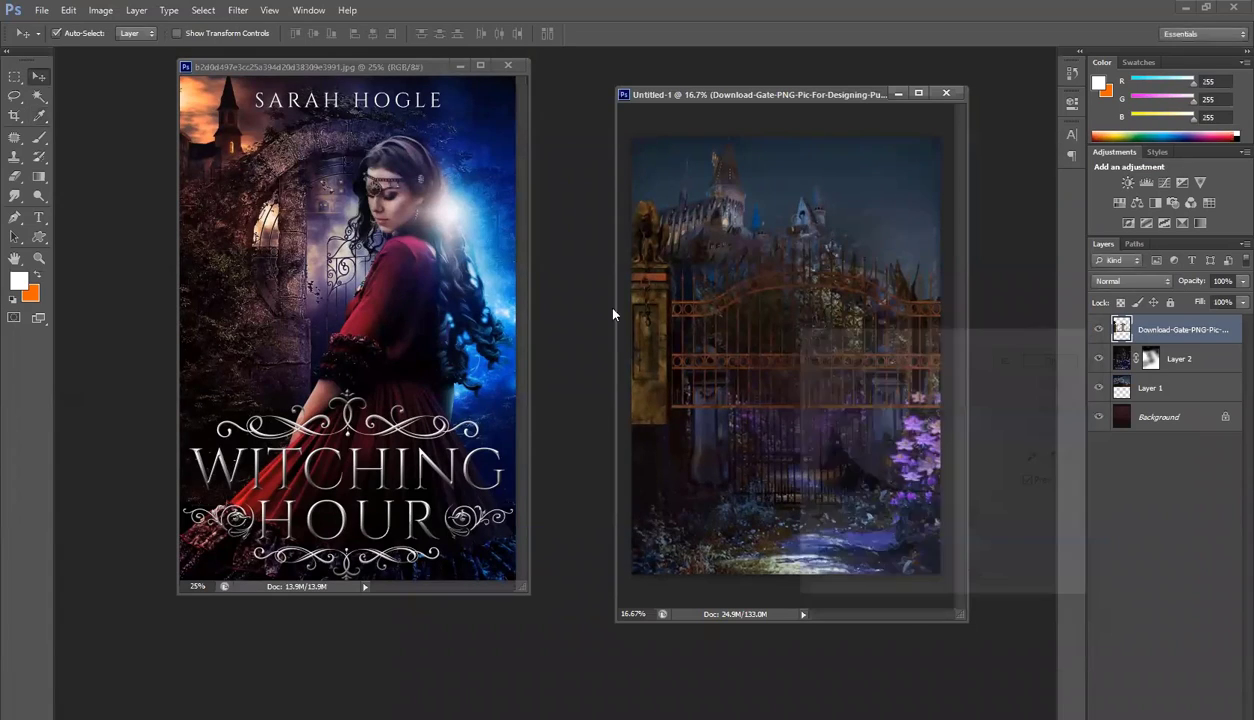
Start Color Balance on the iron gate layer and shift its highlights toward blue and slightly toward cyan
{"action": "left_click", "coordinate": [100, 10]}
{"action": "mouse_move", "coordinate": [200, 48]}
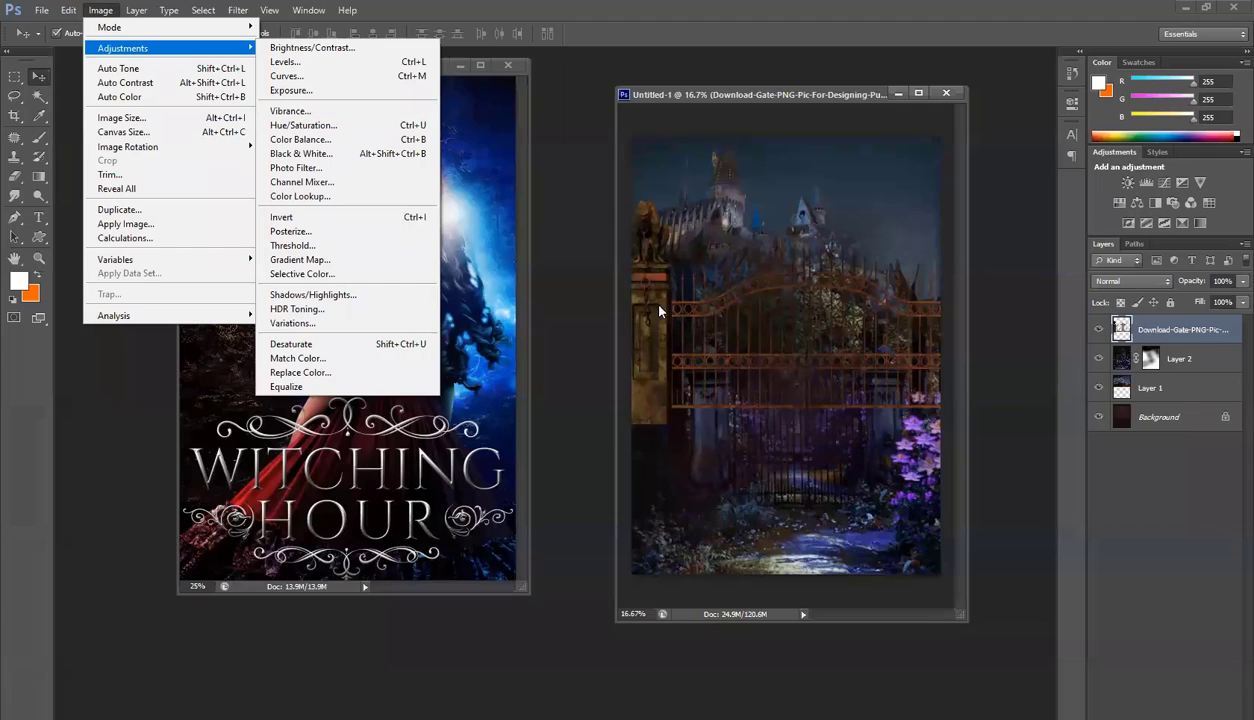
{"action": "left_click", "coordinate": [312, 142]}
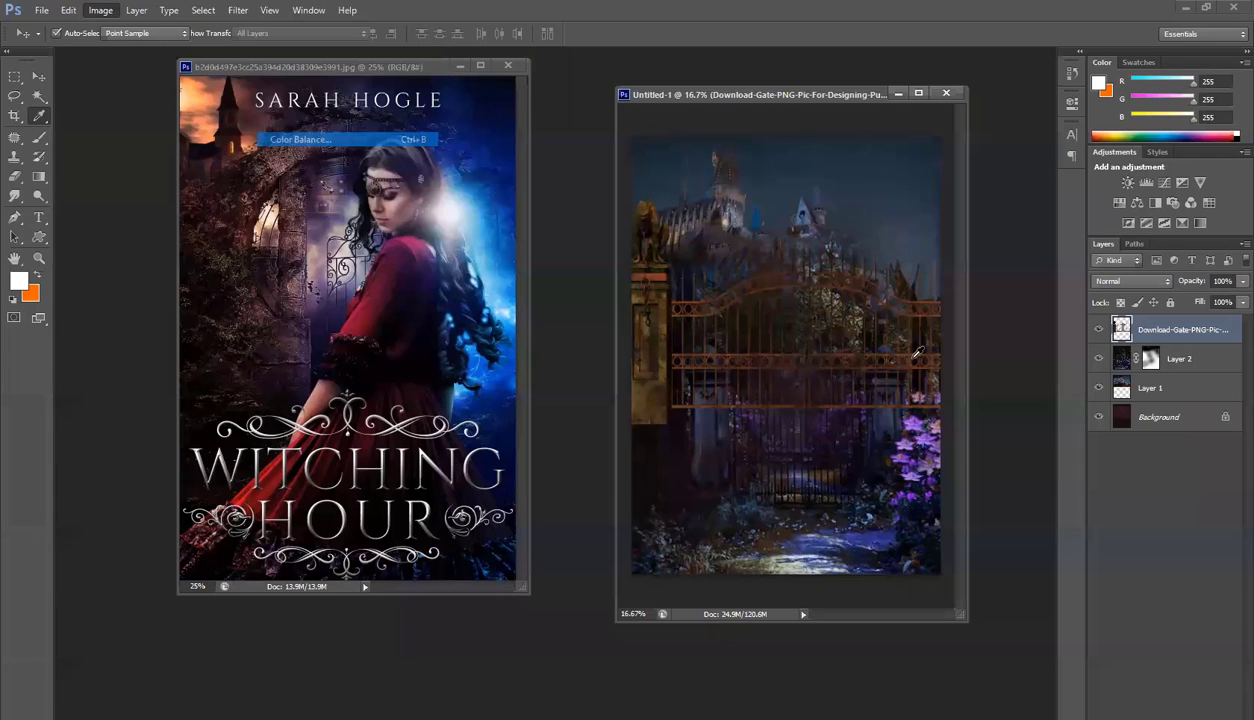
{"action": "left_click_drag", "start_coordinate": [913, 157], "coordinate": [781, 389]}
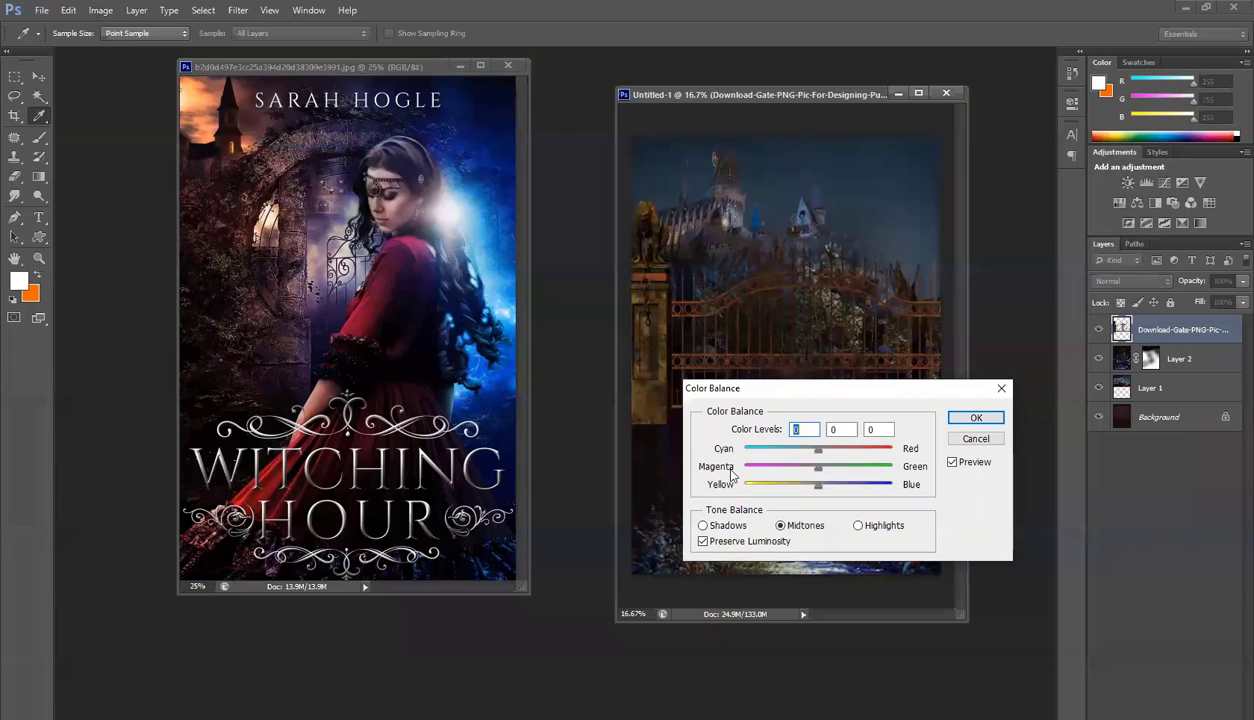
{"action": "left_click", "coordinate": [714, 527]}
{"action": "left_click", "coordinate": [884, 527]}
{"action": "left_click_drag", "start_coordinate": [818, 490], "coordinate": [868, 489]}
{"action": "left_click_drag", "start_coordinate": [840, 454], "coordinate": [811, 452]}
Shift the gate's midtones toward blue and cyan, set its shadows to green +9 and blue +3, and apply Color Balance
{"action": "left_click", "coordinate": [781, 526]}
{"action": "left_click_drag", "start_coordinate": [820, 487], "coordinate": [835, 487]}
{"action": "left_click_drag", "start_coordinate": [819, 452], "coordinate": [810, 452]}
{"action": "left_click", "coordinate": [745, 527]}
{"action": "mouse_move", "coordinate": [820, 487]}
{"action": "left_mouse_down"}
{"action": "mouse_move", "coordinate": [843, 487]}
{"action": "mouse_move", "coordinate": [808, 488]}
{"action": "mouse_move", "coordinate": [838, 500]}
{"action": "mouse_move", "coordinate": [824, 502]}
{"action": "mouse_move", "coordinate": [807, 470]}
{"action": "mouse_move", "coordinate": [824, 470]}
{"action": "left_mouse_up"}
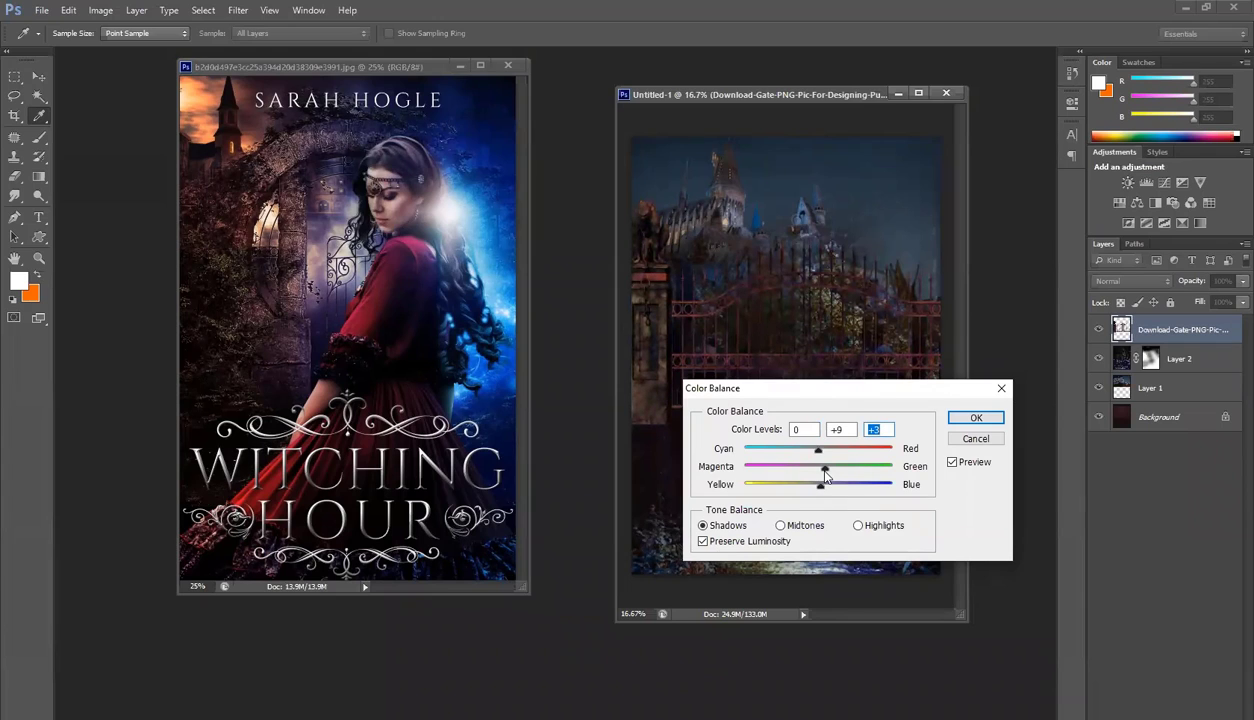
{"action": "left_click", "coordinate": [958, 417]}
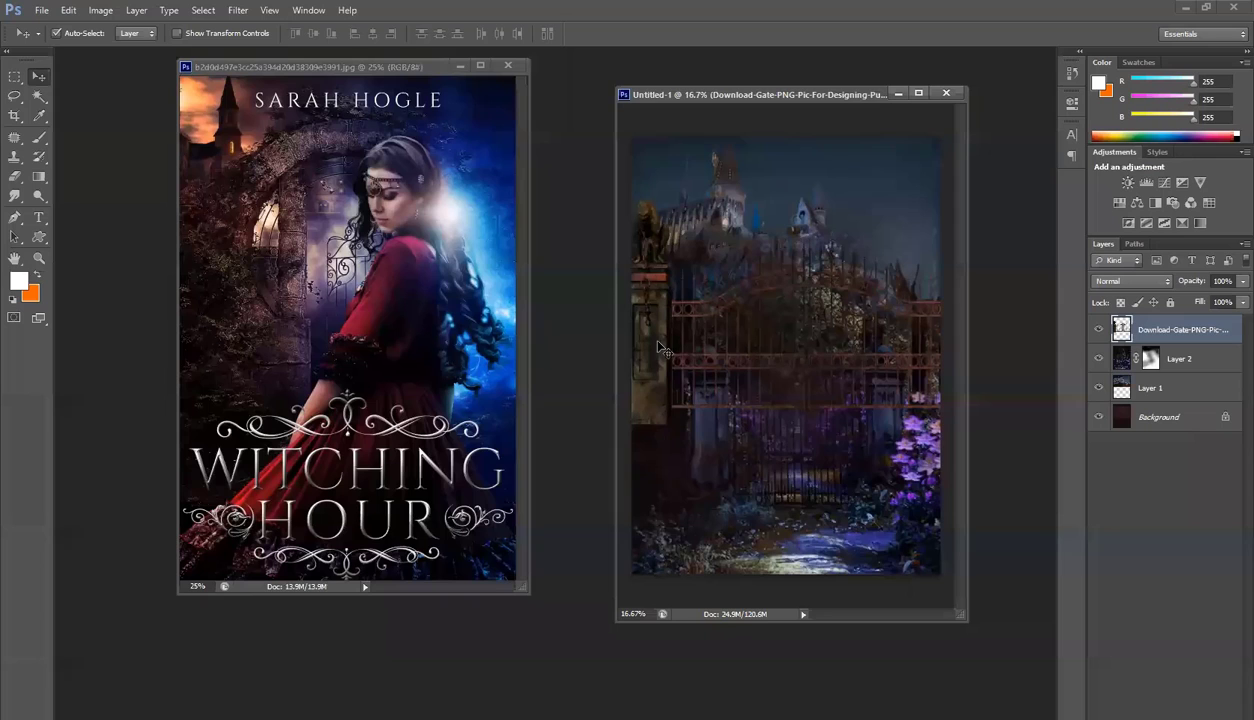
Lower the iron gate slightly, then mask its layer and fade out the lower part with a soft black brush at 53% opacity
{"action": "mouse_move", "coordinate": [660, 341]}
{"action": "left_mouse_down"}
{"action": "mouse_move", "coordinate": [684, 368]}
{"action": "mouse_move", "coordinate": [635, 350]}
{"action": "mouse_move", "coordinate": [660, 355]}
{"action": "left_mouse_up"}
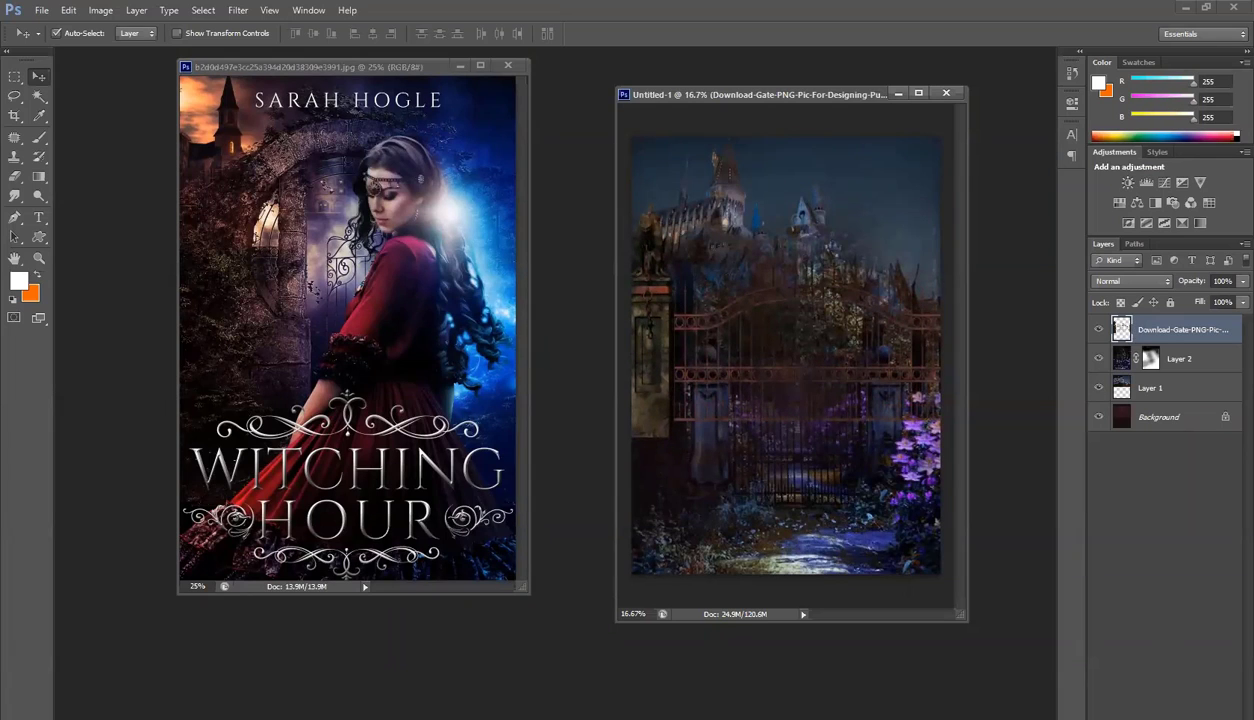
{"action": "left_click", "coordinate": [1122, 716]}
{"action": "key", "text": "b"}
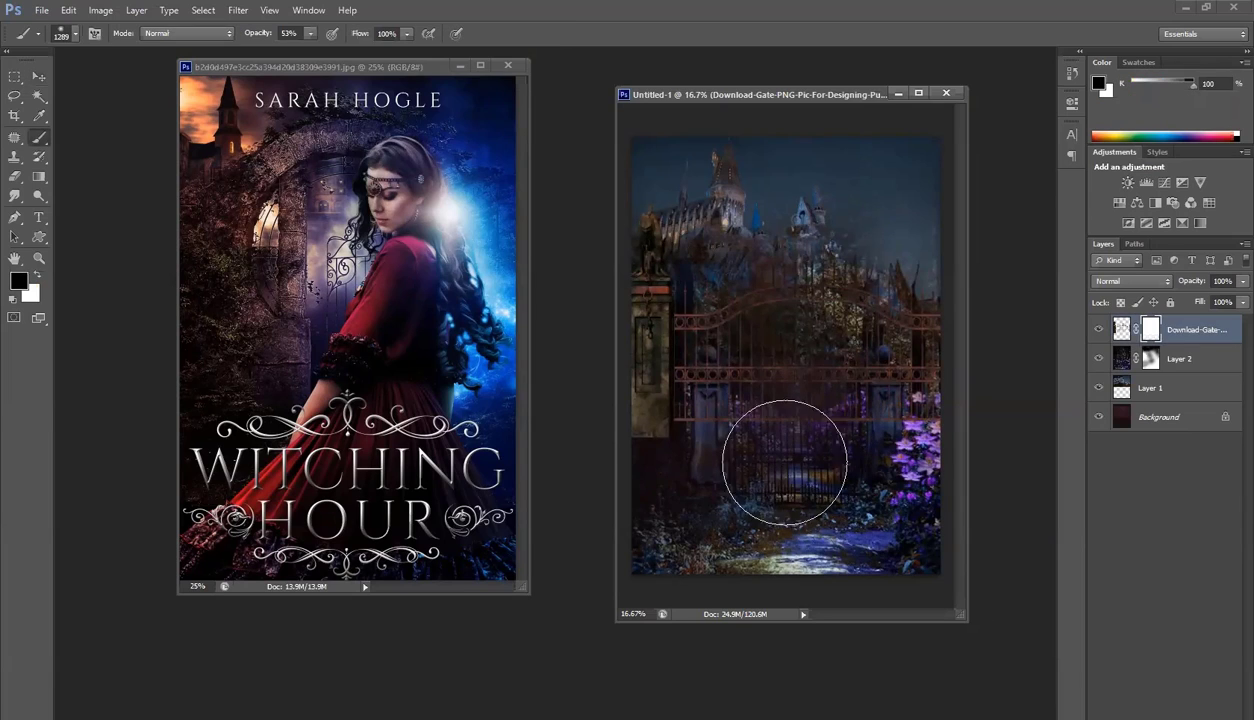
{"action": "mouse_move", "coordinate": [686, 462]}
{"action": "left_mouse_down"}
{"action": "mouse_move", "coordinate": [920, 447]}
{"action": "mouse_move", "coordinate": [924, 462]}
{"action": "mouse_move", "coordinate": [905, 450]}
{"action": "left_mouse_up"}
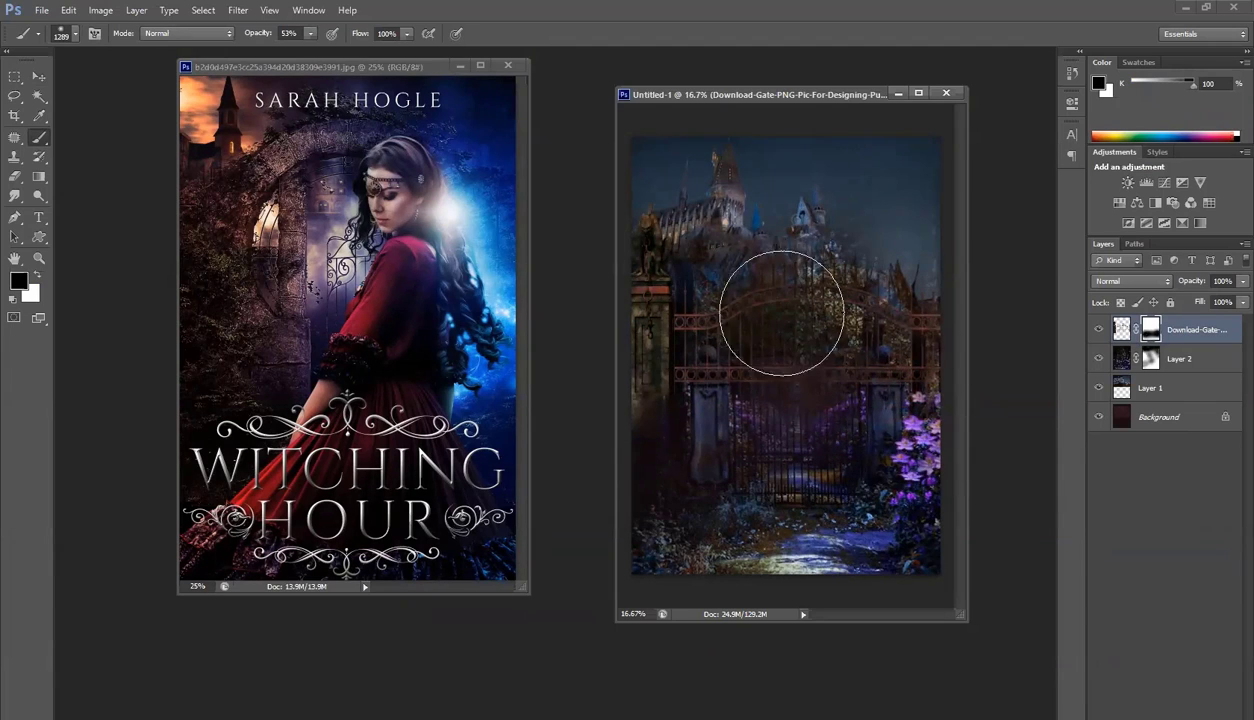
Move the masked iron gate right and down so its pillar stands beside the path in front of the forest
{"action": "key", "text": "v"}
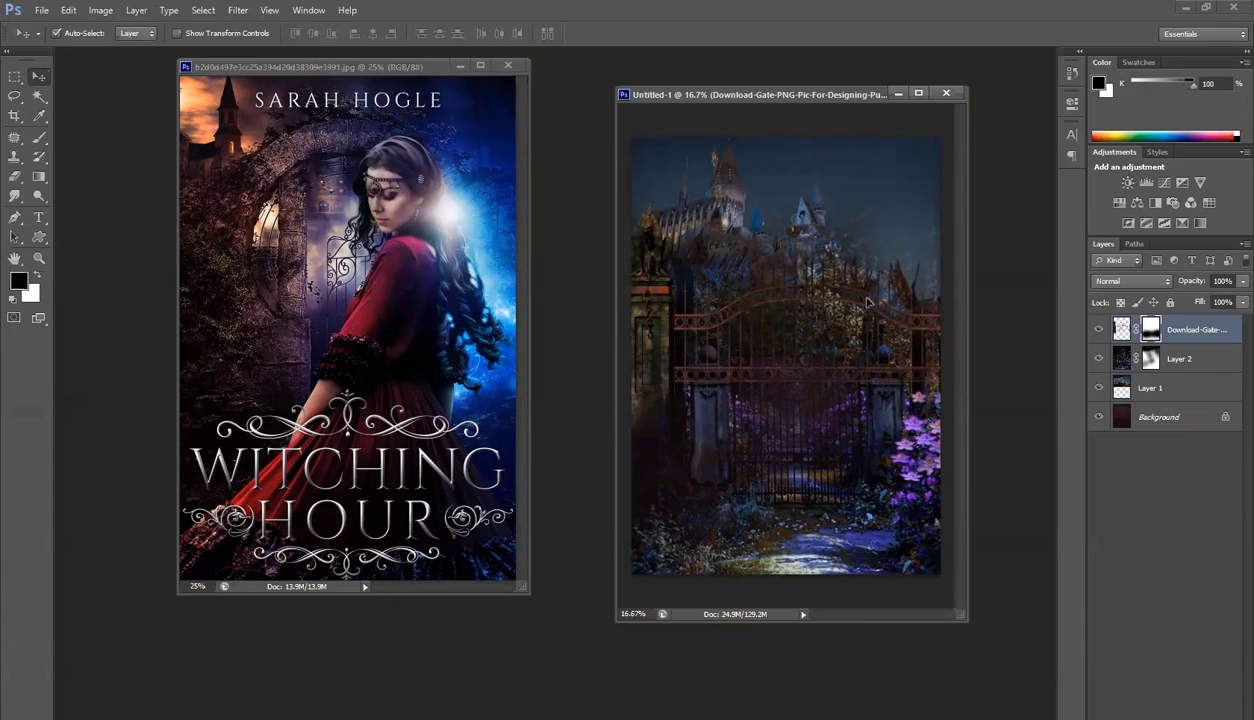
{"action": "left_click_drag", "start_coordinate": [867, 301], "coordinate": [963, 352]}
Try to narrow the iron gate to 60.62% width with Free Transform
{"action": "key", "text": "ctrl+t"}
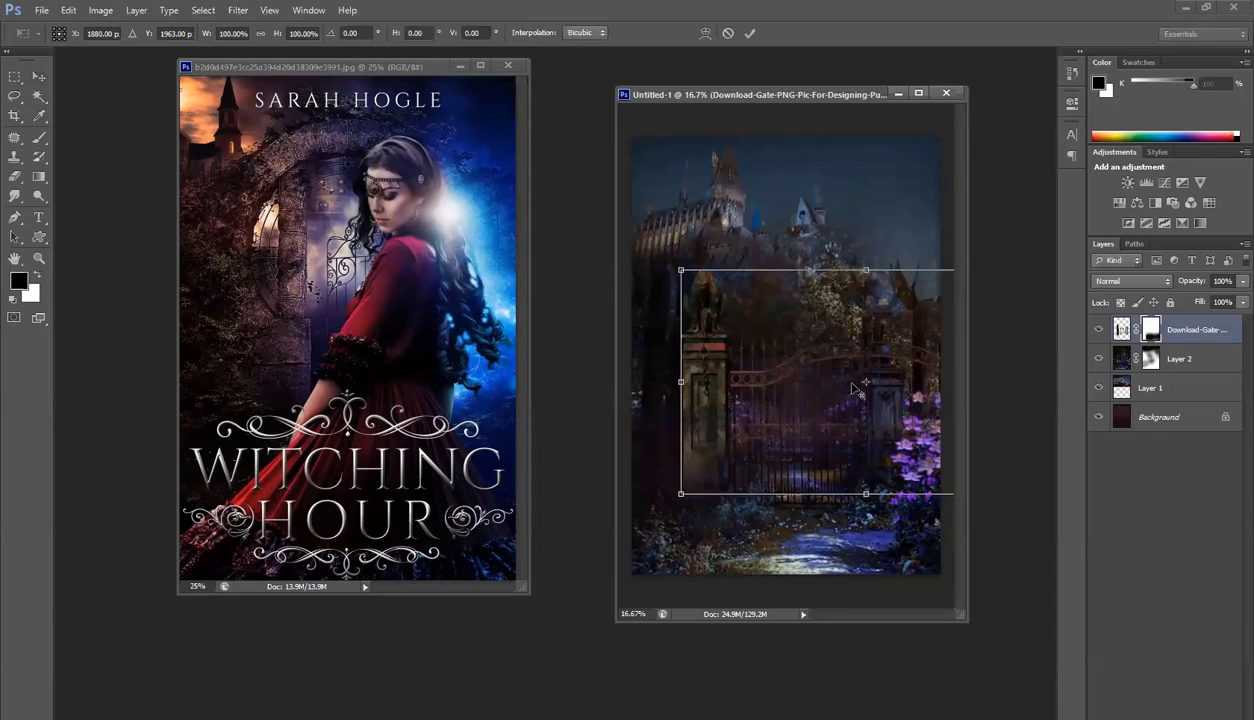
{"action": "key", "text": "ctrl+minus"}
{"action": "left_click_drag", "start_coordinate": [948, 373], "coordinate": [858, 393]}
{"action": "key", "text": "ctrl+plus"}
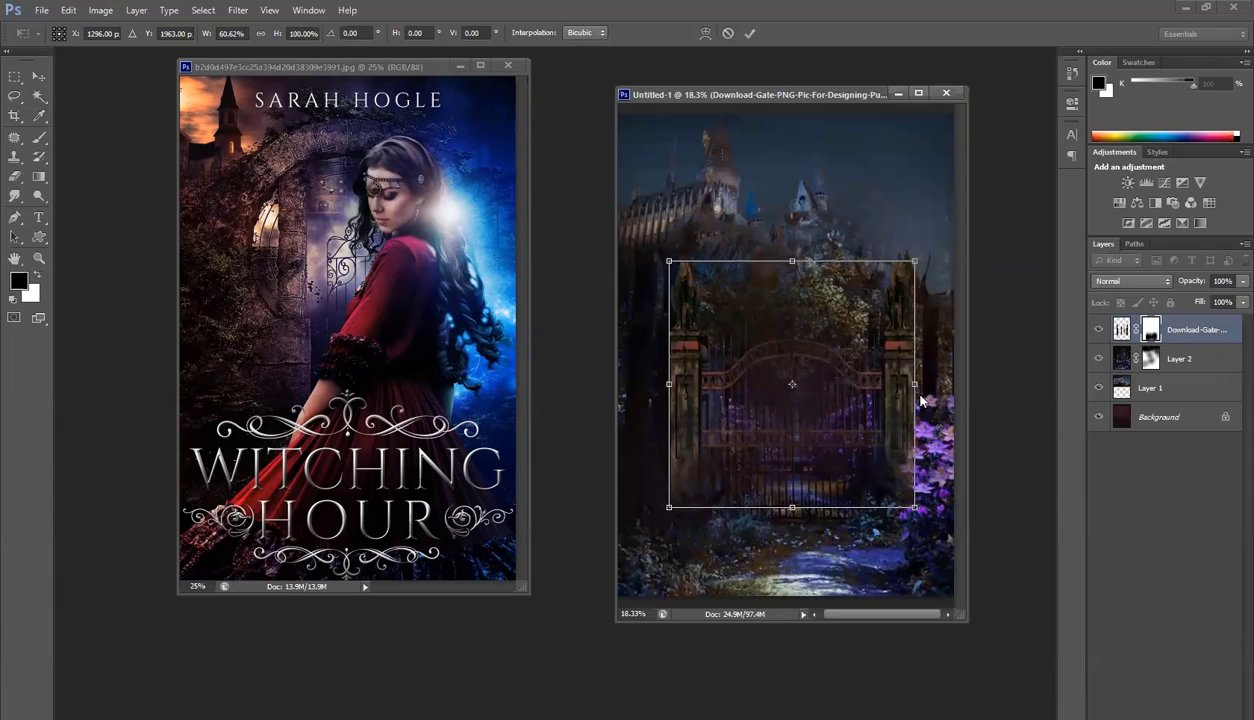
{"action": "key", "text": "Return"}
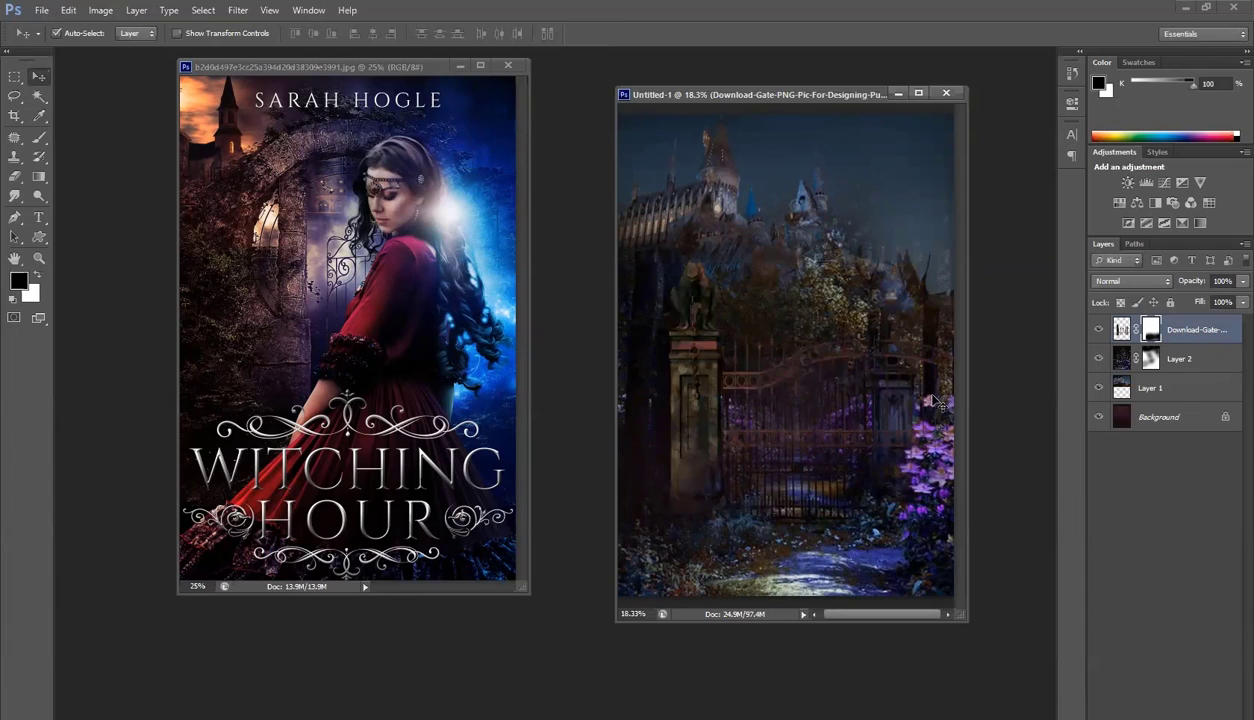
{"action": "left_click", "coordinate": [100, 10]}
{"action": "mouse_move", "coordinate": [66, 12]}
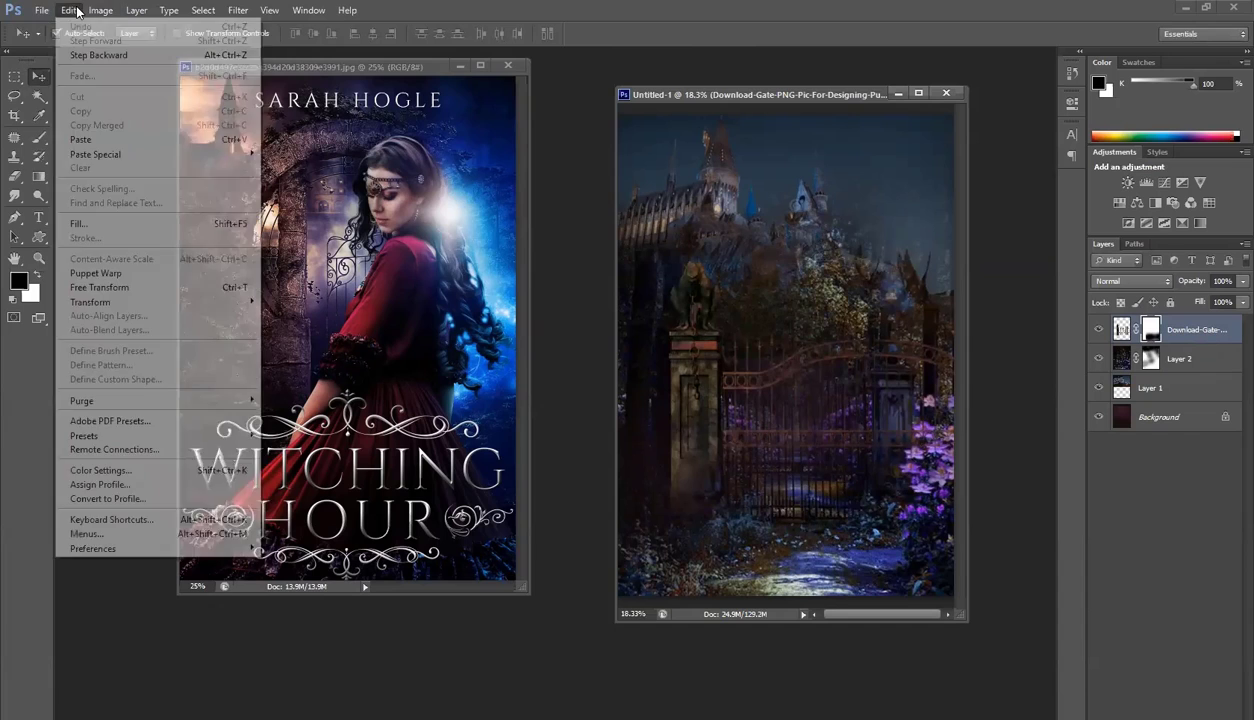
{"action": "left_click", "coordinate": [815, 373]}
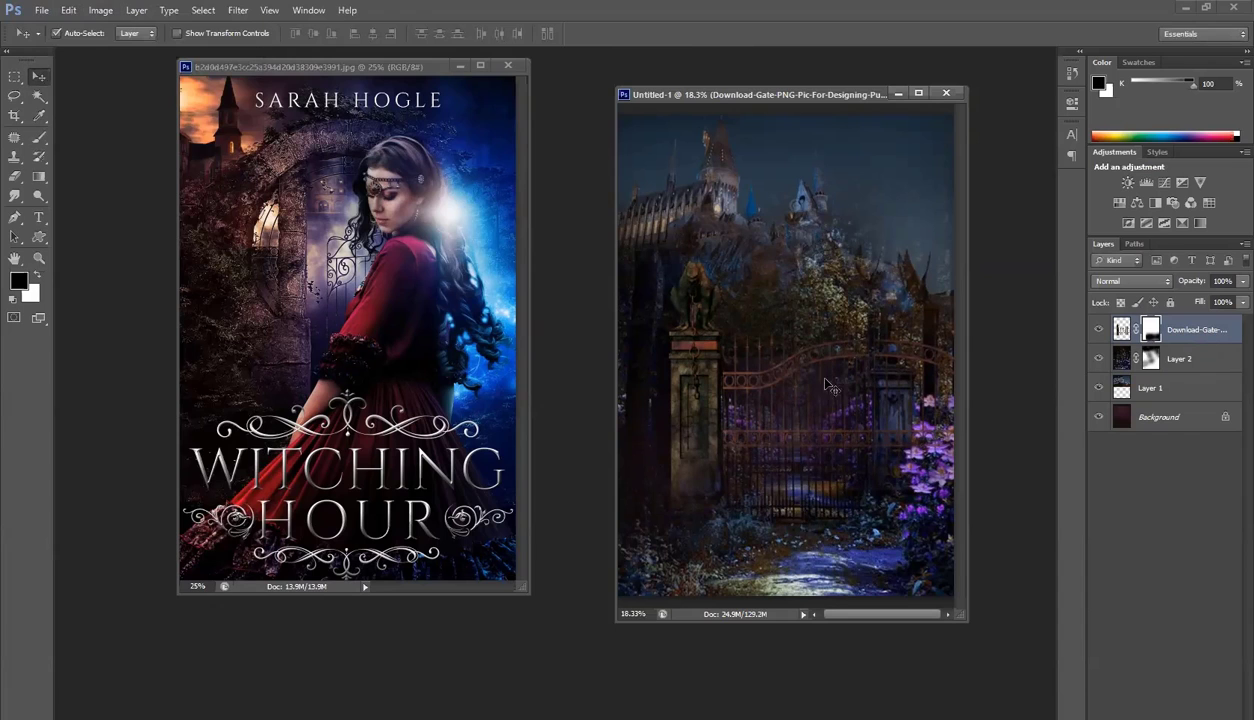
{"action": "scroll", "coordinate": [728, 376], "scroll_direction": "down", "scroll_amount": 3}
{"action": "left_click_drag", "start_coordinate": [718, 381], "coordinate": [662, 396]}
{"action": "left_click", "coordinate": [68, 12]}
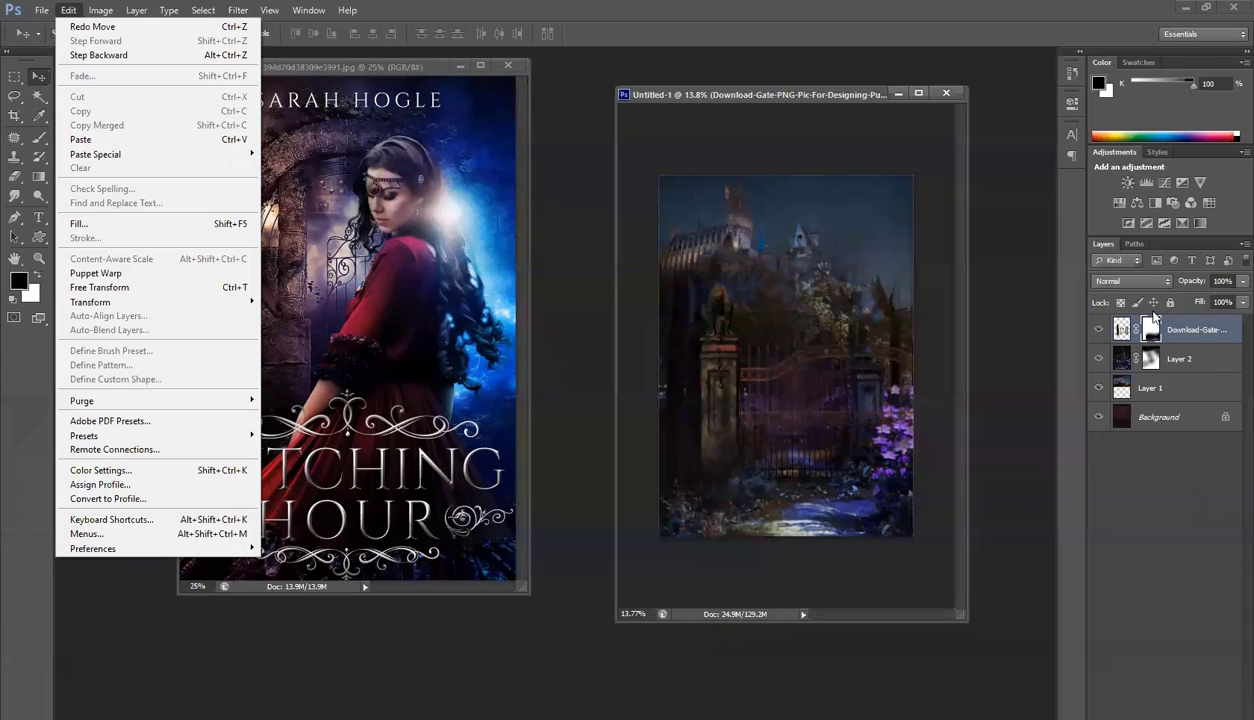
Apply the layer mask permanently to the iron gate layer
{"action": "left_click", "coordinate": [1149, 330]}
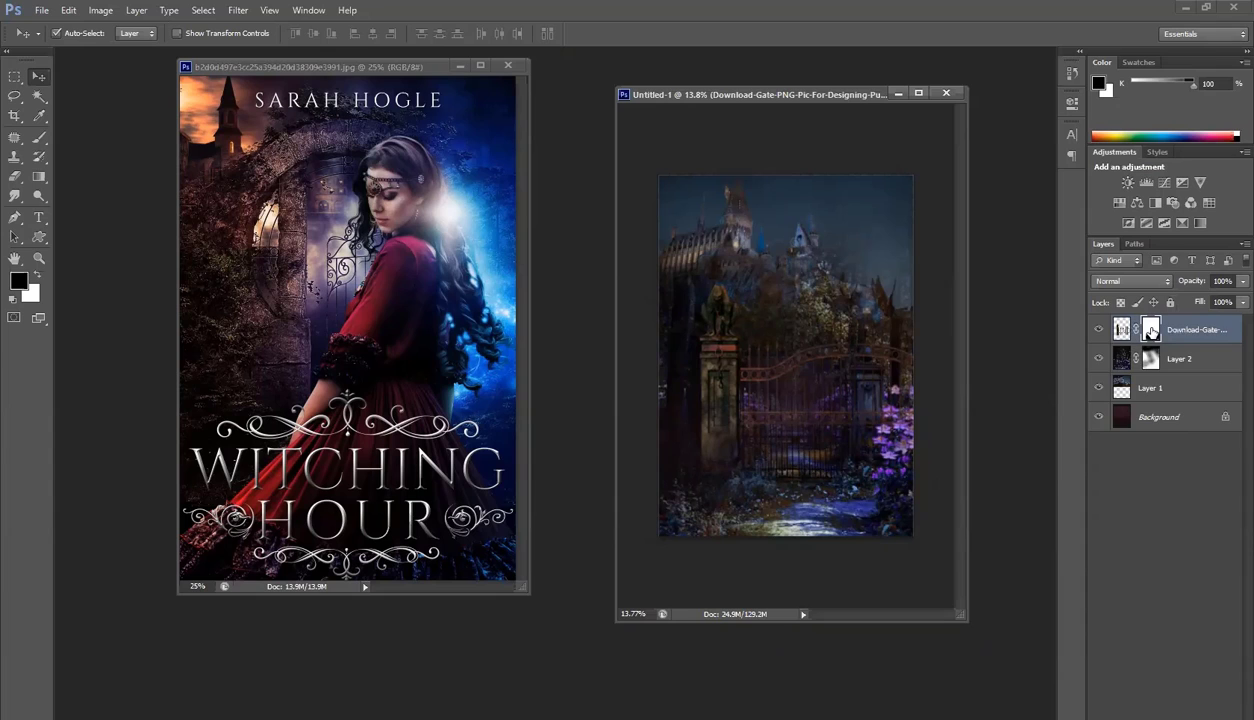
{"action": "right_click", "coordinate": [1151, 331]}
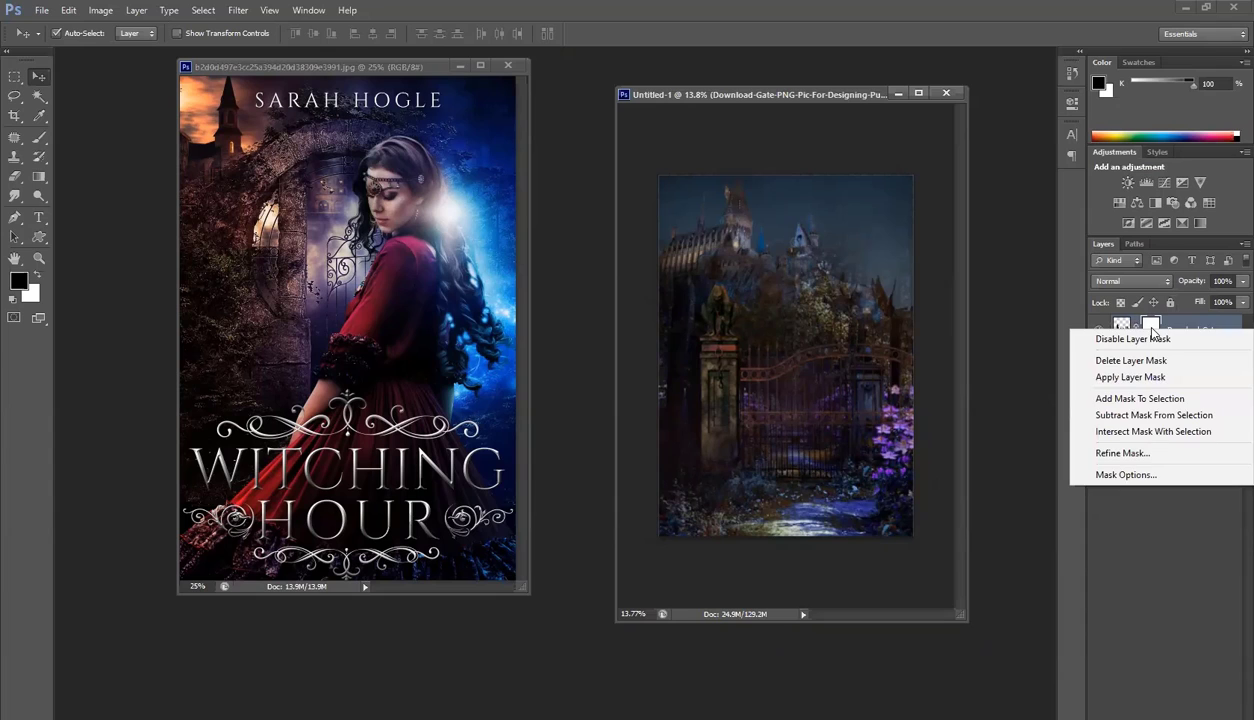
{"action": "left_click", "coordinate": [1133, 378]}
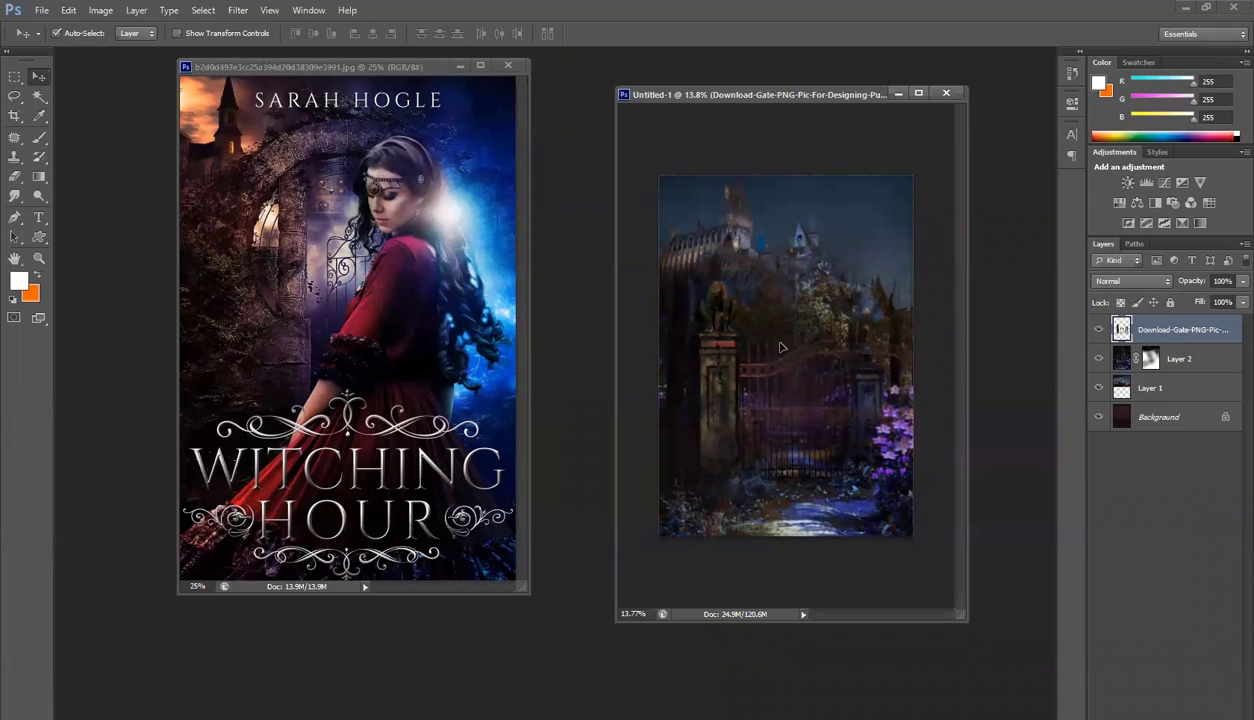
Narrow the iron gate layer to 61.06% width with Content-Aware Scale so both statue-topped pillars fit on the page
{"action": "mouse_move", "coordinate": [781, 347]}
{"action": "left_mouse_down"}
{"action": "mouse_move", "coordinate": [728, 378]}
{"action": "mouse_move", "coordinate": [585, 349]}
{"action": "mouse_move", "coordinate": [730, 384]}
{"action": "mouse_move", "coordinate": [792, 368]}
{"action": "left_mouse_up"}
{"action": "left_click", "coordinate": [69, 10]}
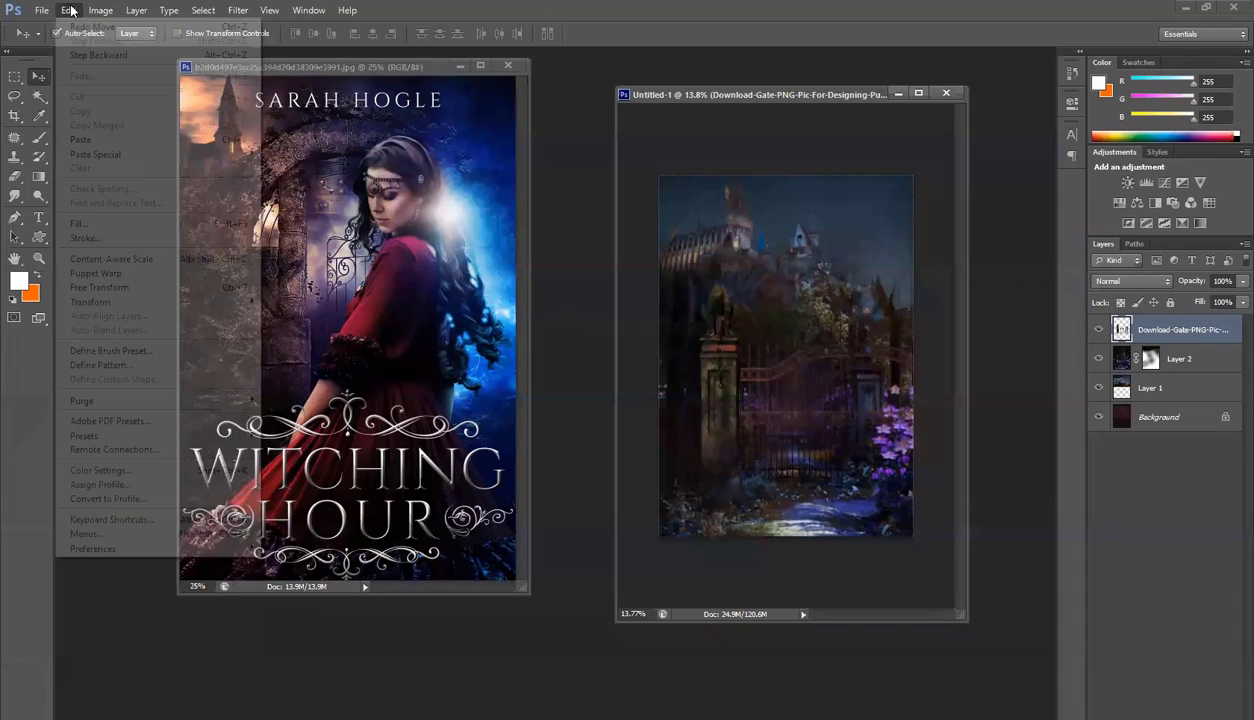
{"action": "left_click", "coordinate": [150, 259]}
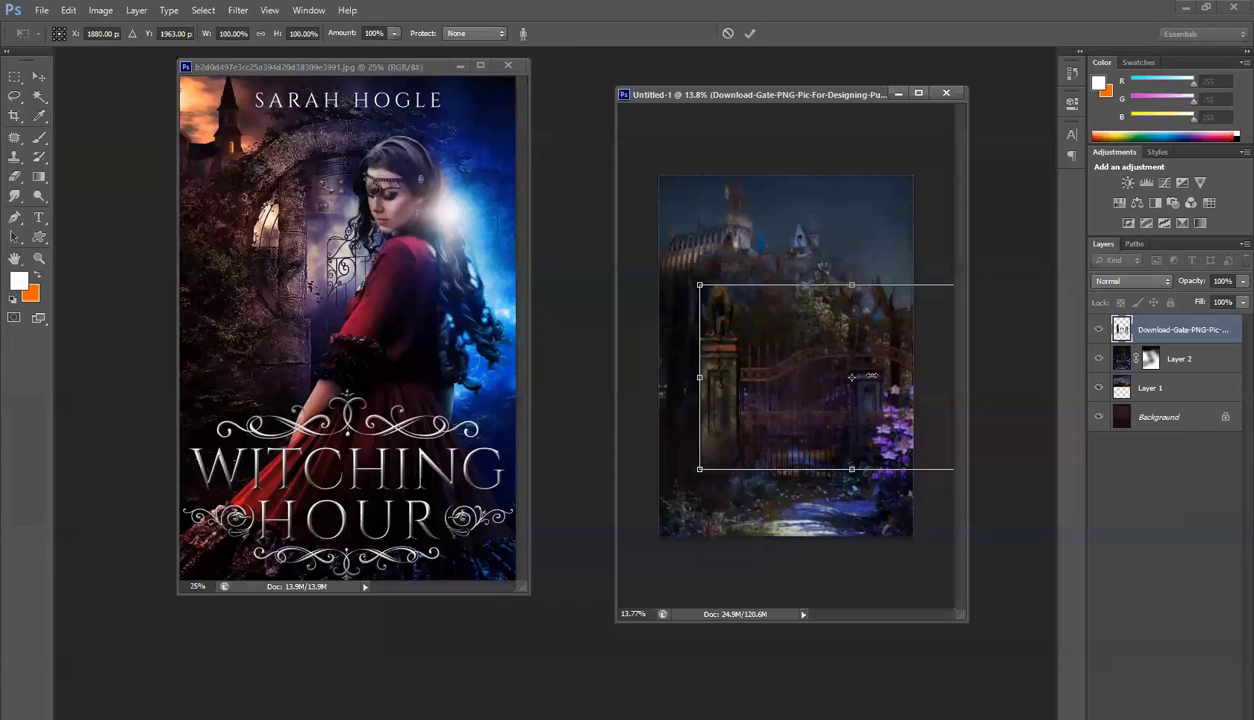
{"action": "scroll", "coordinate": [872, 376], "scroll_direction": "down", "scroll_amount": 4}
{"action": "left_click_drag", "start_coordinate": [934, 373], "coordinate": [851, 375]}
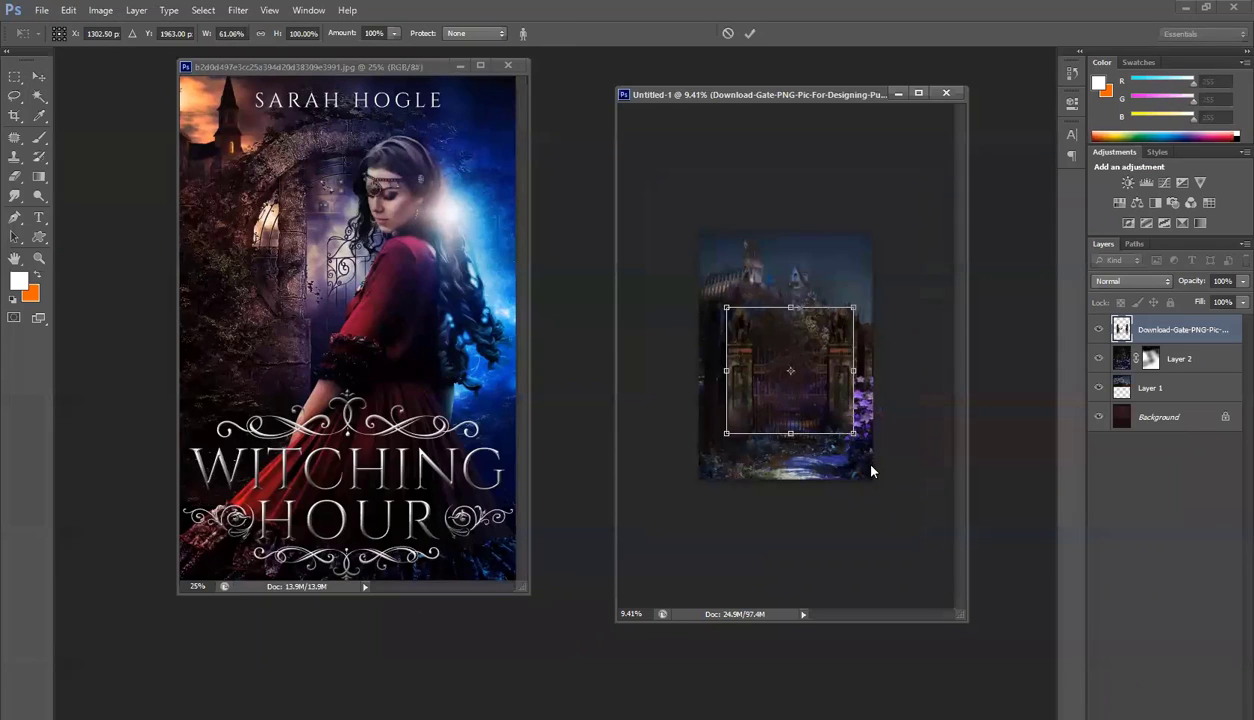
{"action": "key", "text": "Return"}
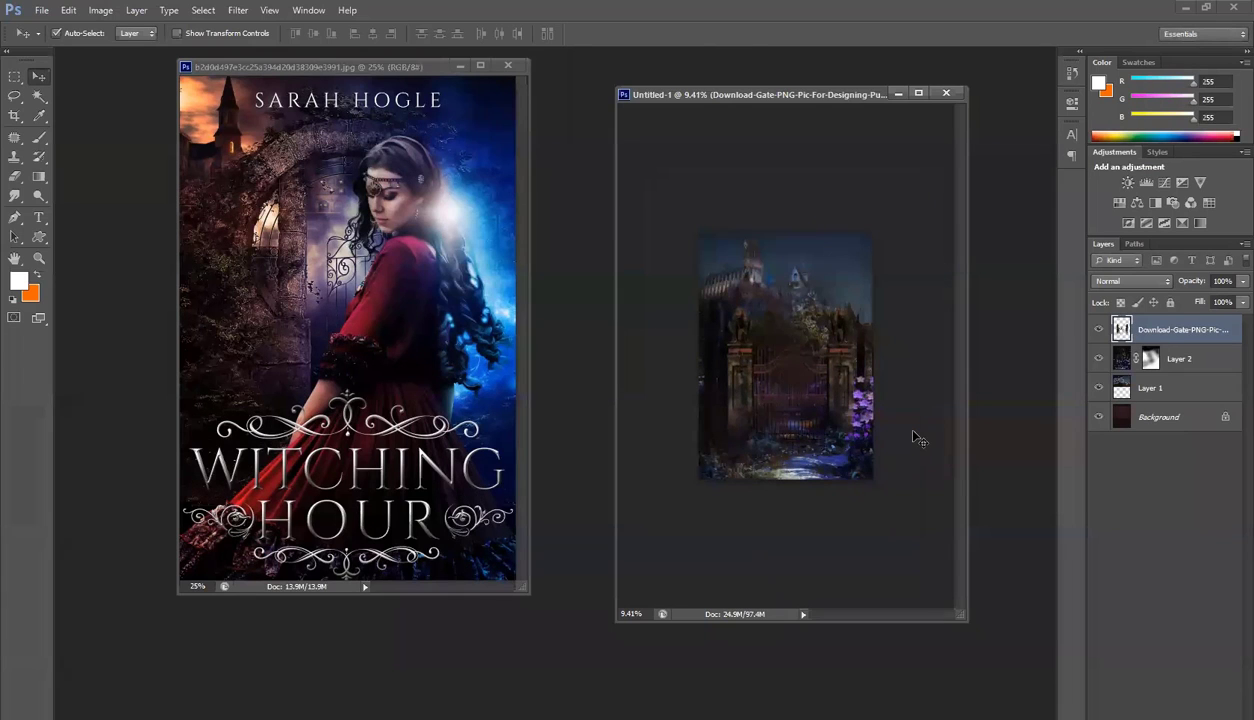
Apply Color Balance to the gate's midtones with cyan-red at -4 and magenta-green at -15
{"action": "scroll", "coordinate": [855, 424], "scroll_direction": "up", "scroll_amount": 2}
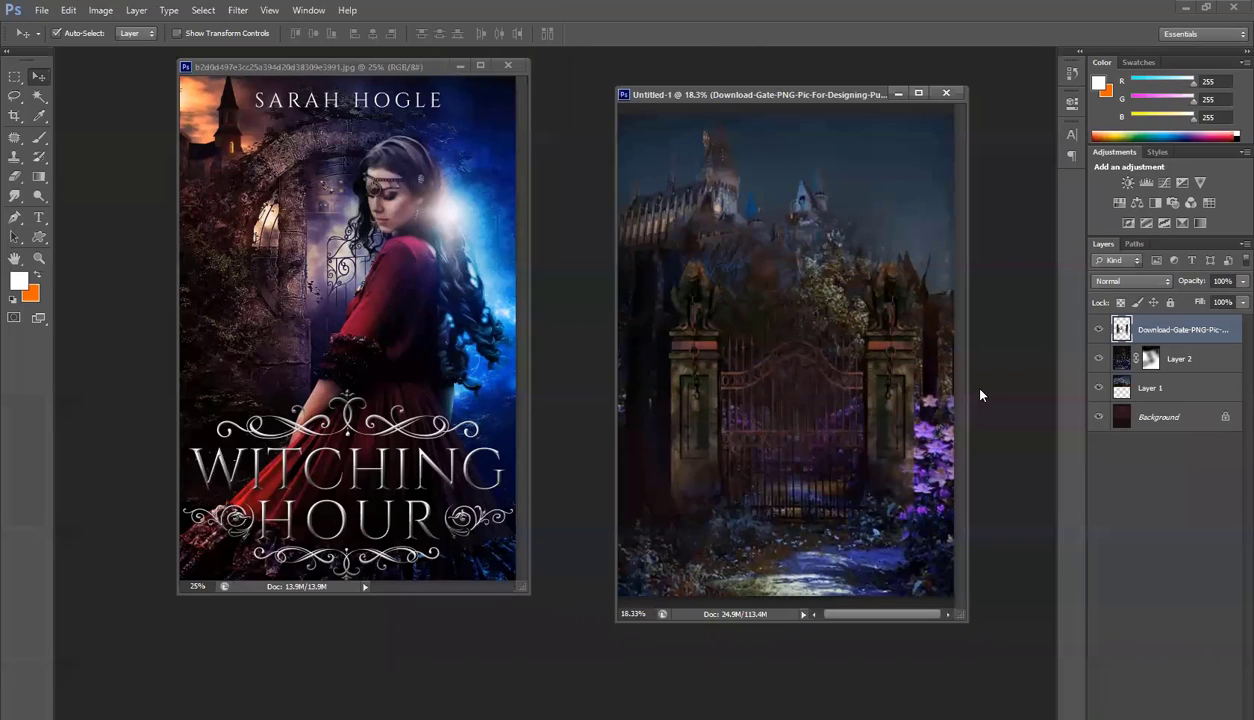
{"action": "key", "text": "ctrl+b"}
{"action": "left_click_drag", "start_coordinate": [760, 459], "coordinate": [1018, 254]}
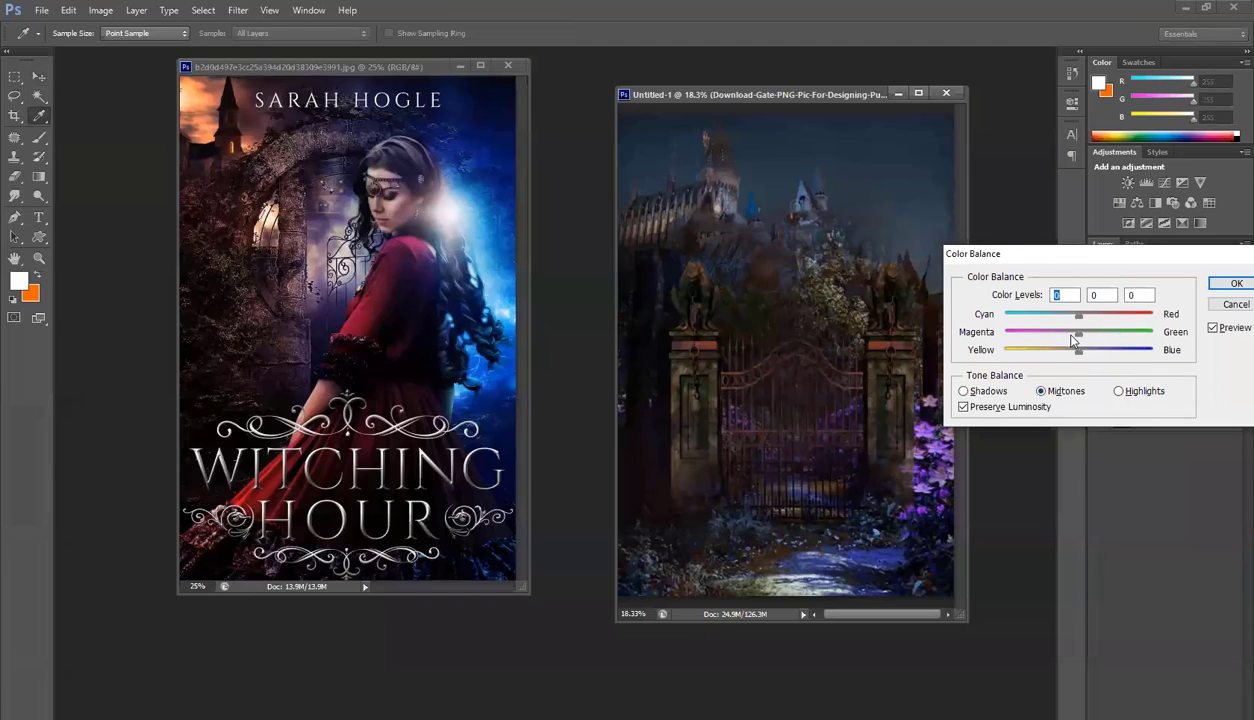
{"action": "left_click_drag", "start_coordinate": [1067, 338], "coordinate": [1069, 338]}
{"action": "left_click_drag", "start_coordinate": [1080, 318], "coordinate": [1076, 322]}
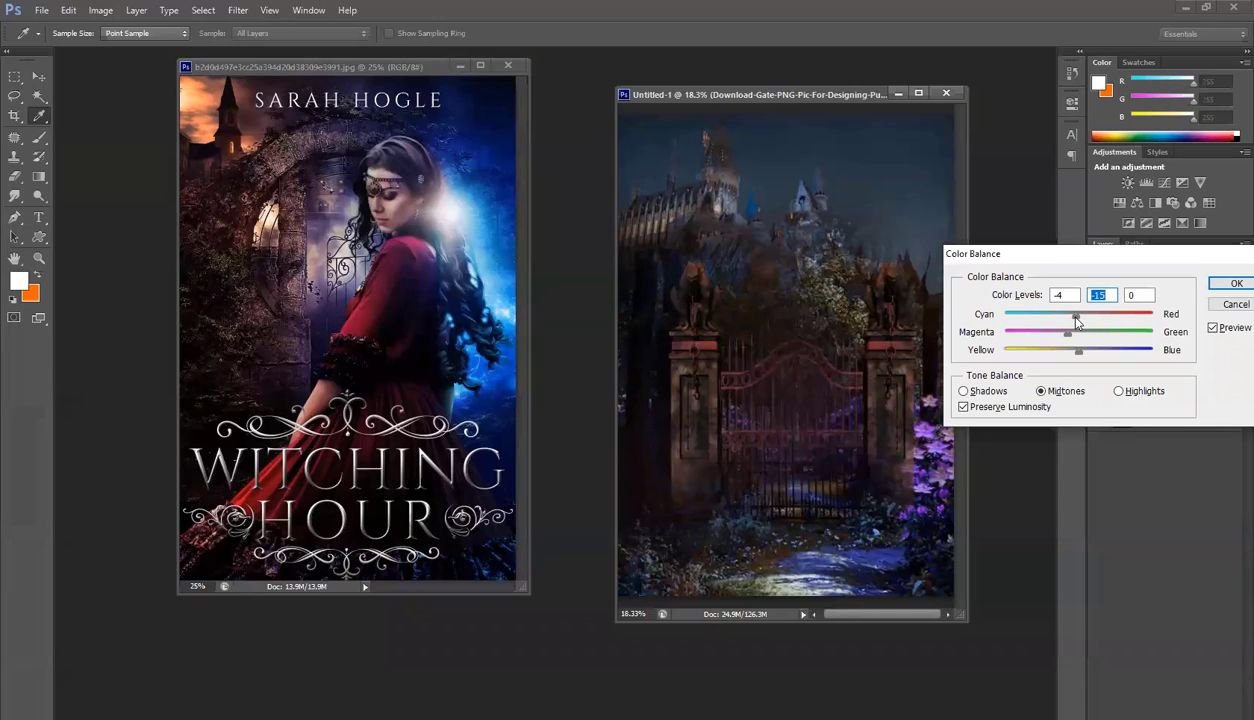
{"action": "left_click", "coordinate": [1232, 284]}
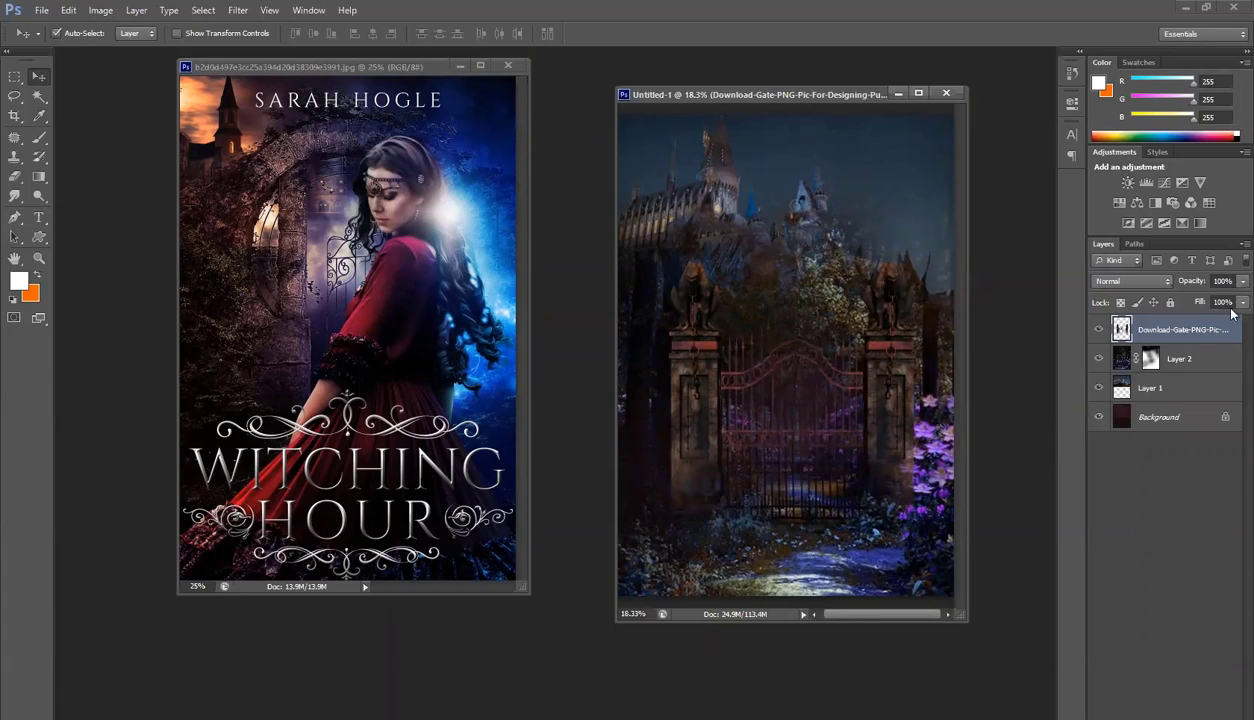
Darken the castle picture on Layer 1 with Levels, using midtones 0.51 and highlights 209
{"action": "left_click", "coordinate": [1145, 386]}
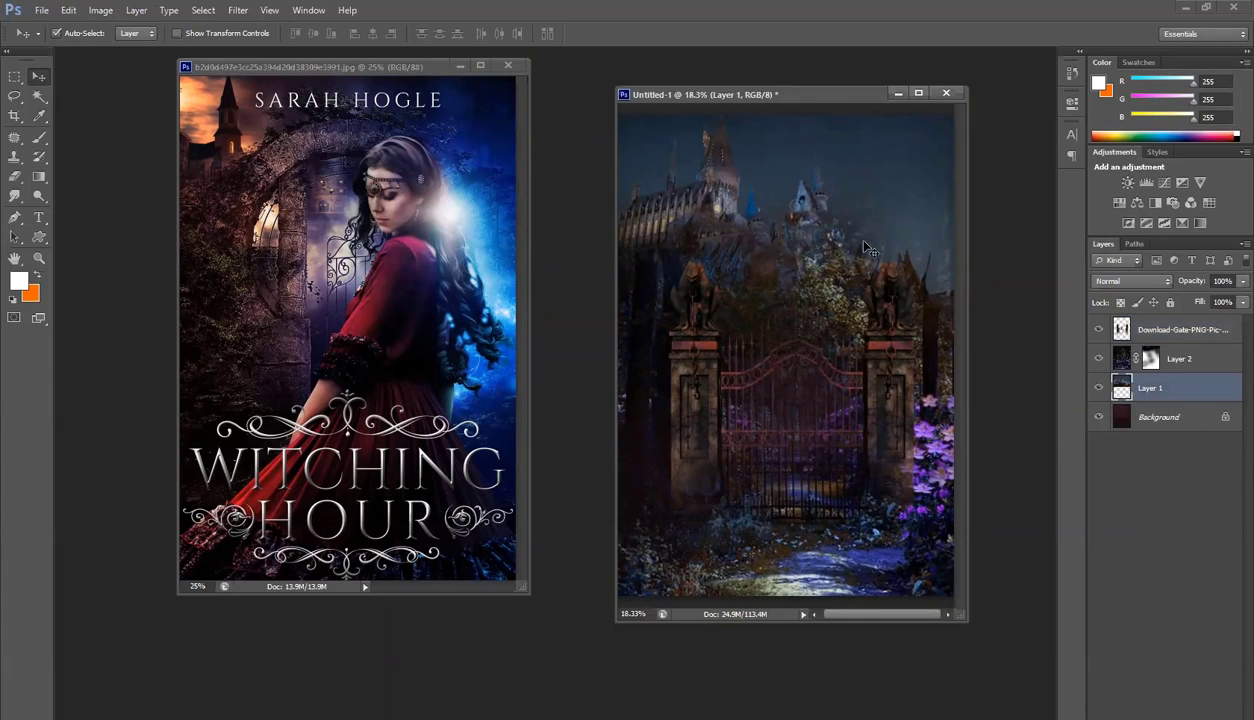
{"action": "key", "text": "ctrl+l"}
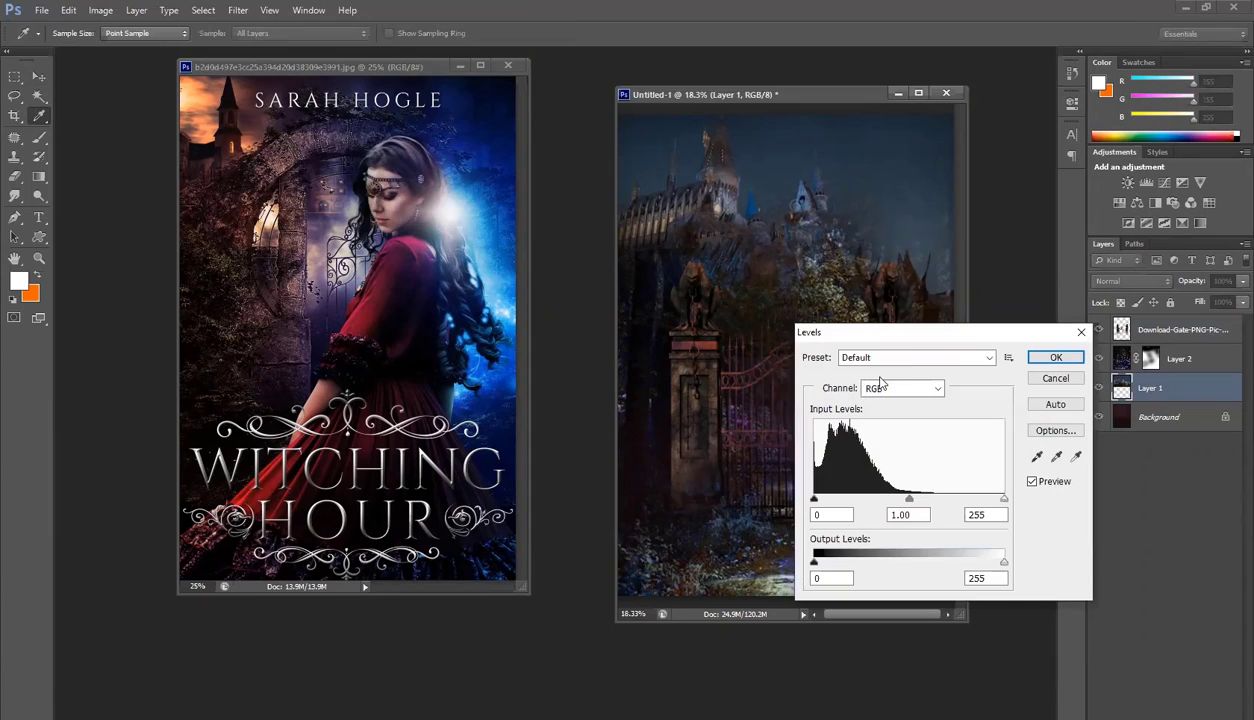
{"action": "mouse_move", "coordinate": [912, 502]}
{"action": "left_mouse_down"}
{"action": "mouse_move", "coordinate": [922, 500]}
{"action": "mouse_move", "coordinate": [893, 500]}
{"action": "mouse_move", "coordinate": [928, 498]}
{"action": "left_mouse_up"}
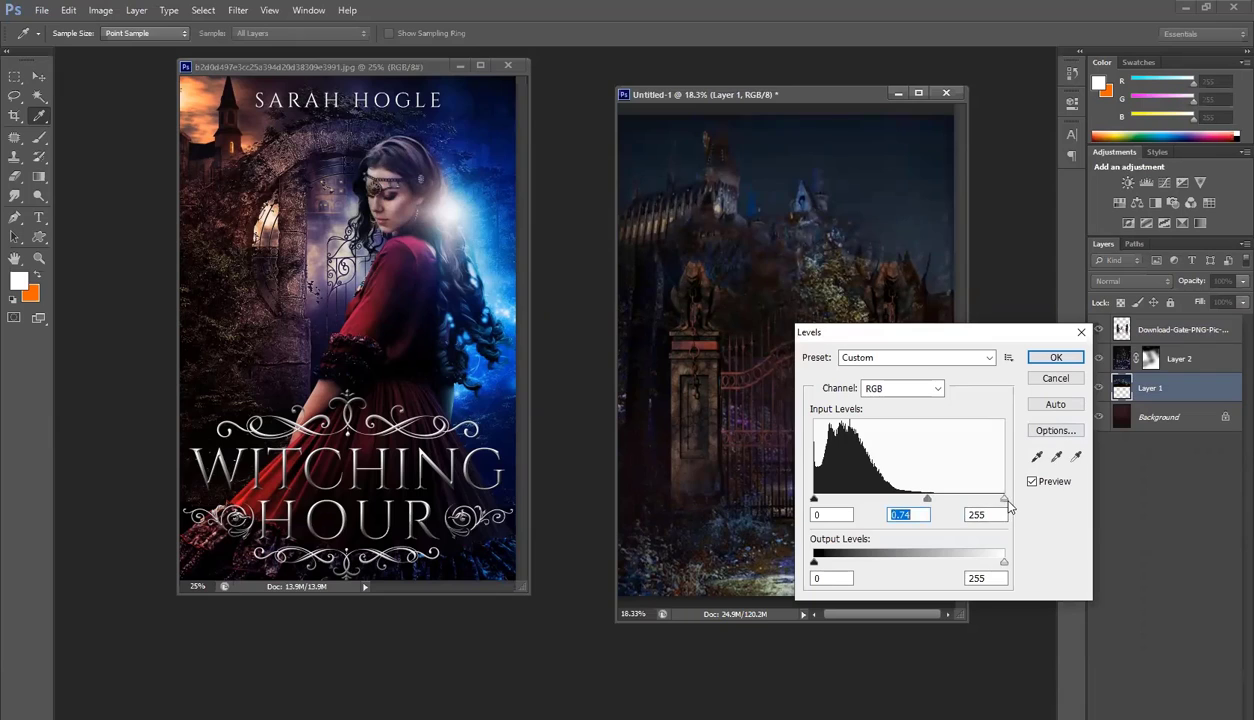
{"action": "left_click_drag", "start_coordinate": [1004, 499], "coordinate": [970, 510]}
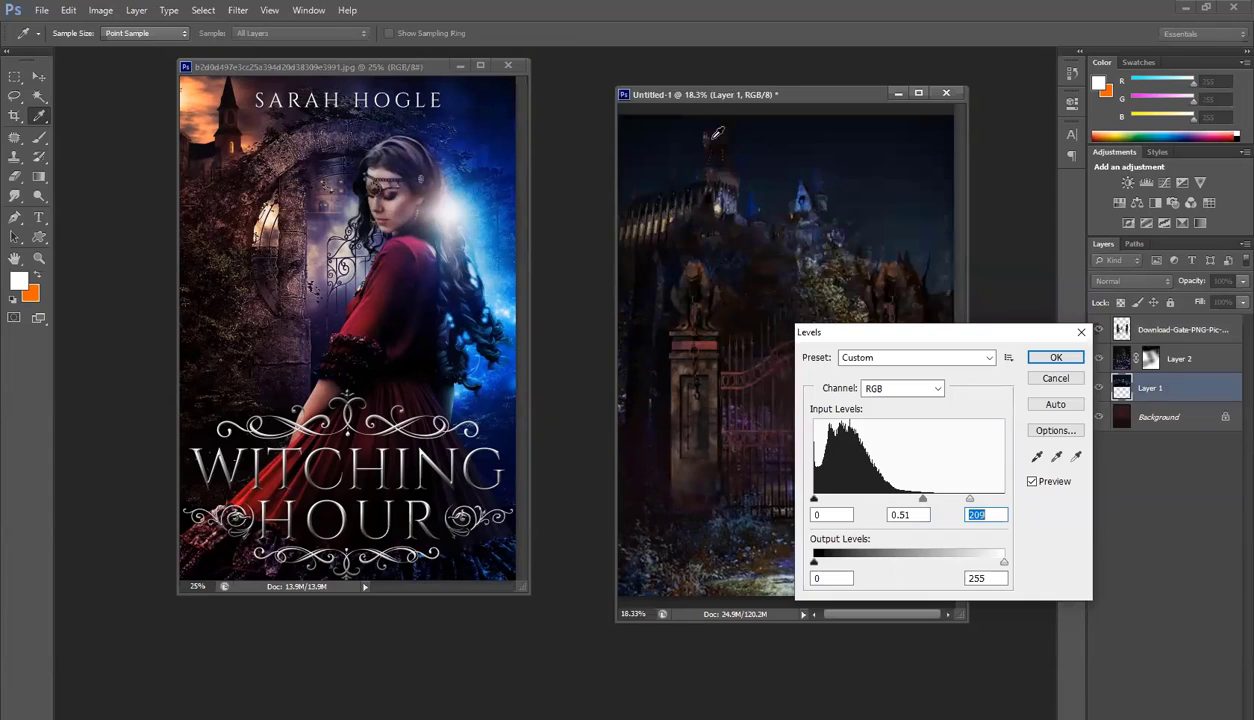
{"action": "left_click", "coordinate": [1053, 356]}
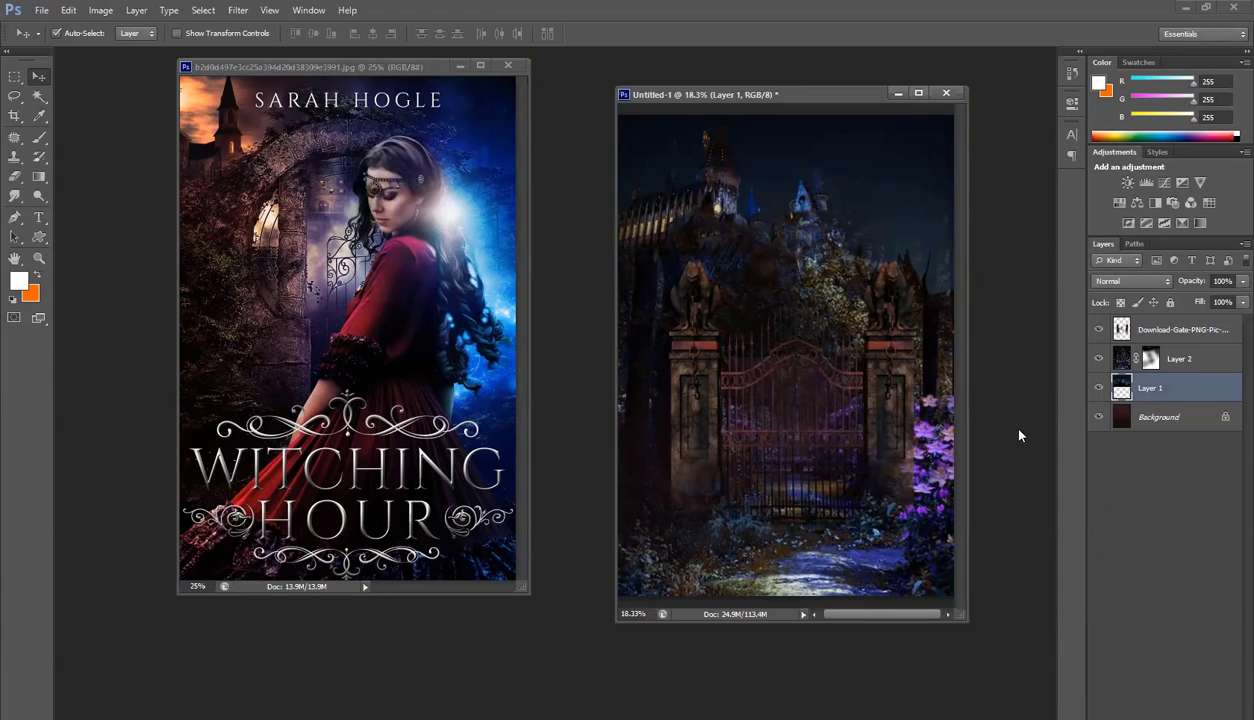
Open the couple image 85df7cf167176a91929309d461ace7b1.png in its own window and copy the couple into the cover document
{"action": "key", "text": "ctrl+o"}
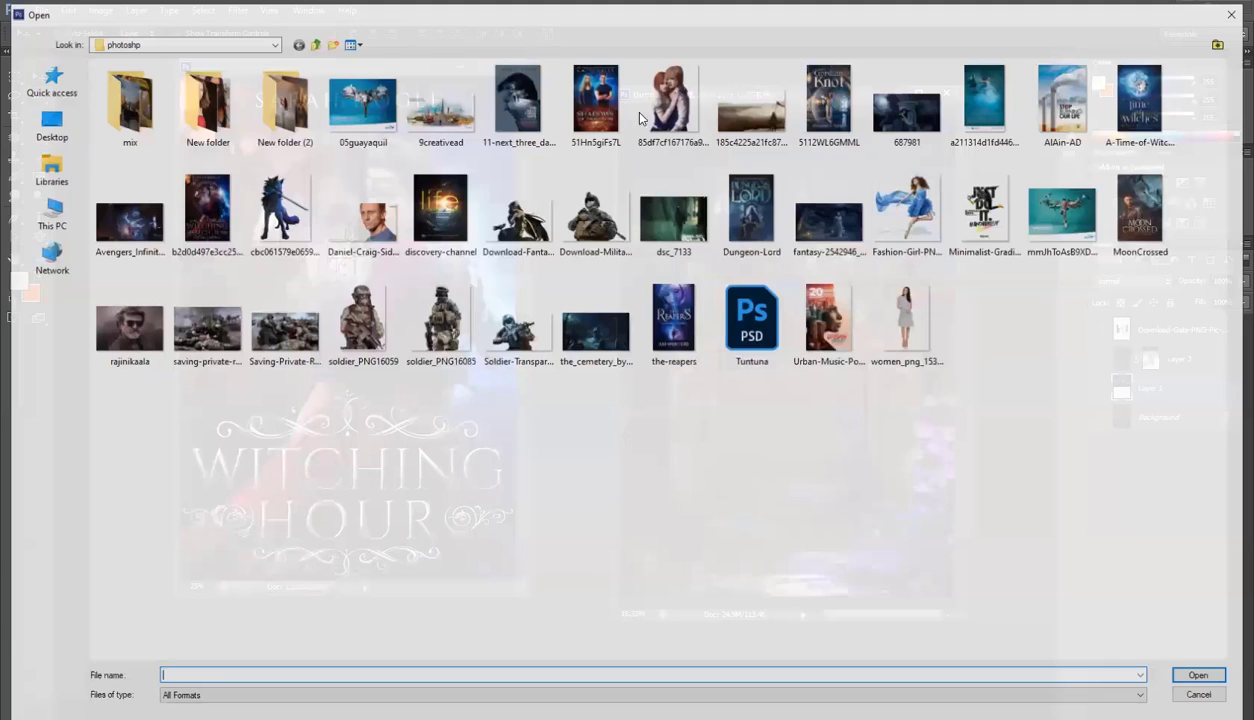
{"action": "key", "text": "Escape"}
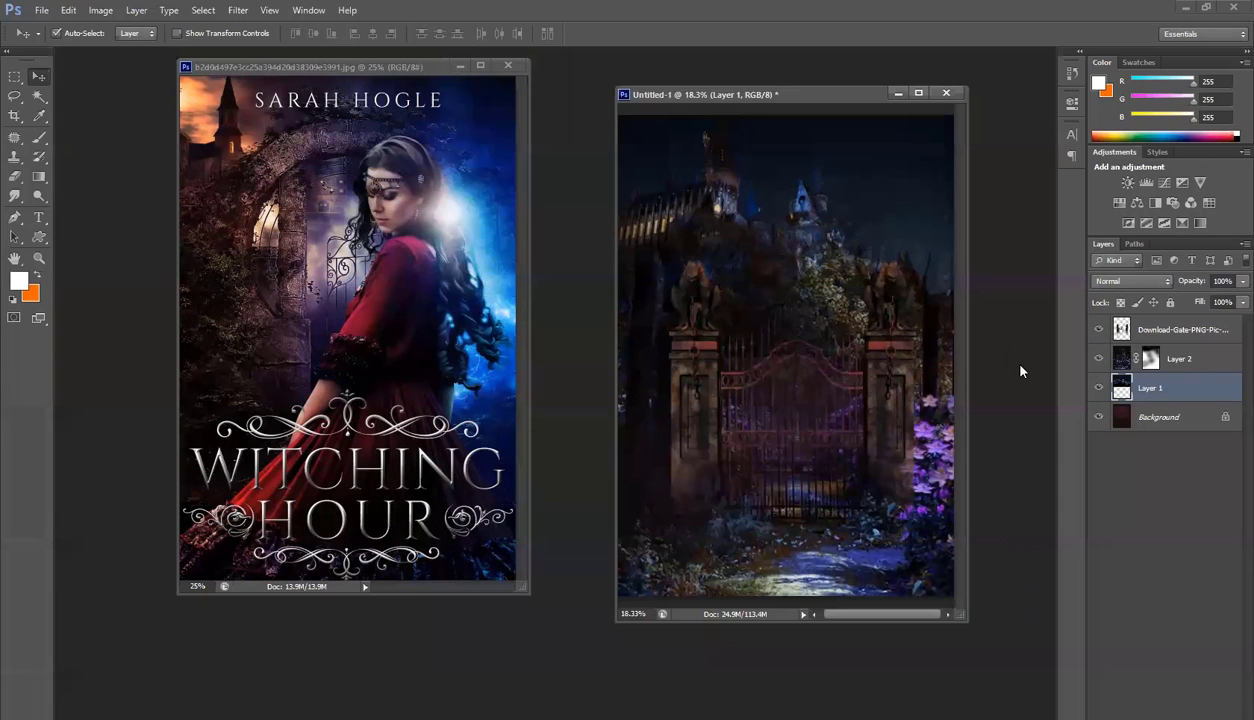
{"action": "key", "text": "ctrl+o"}
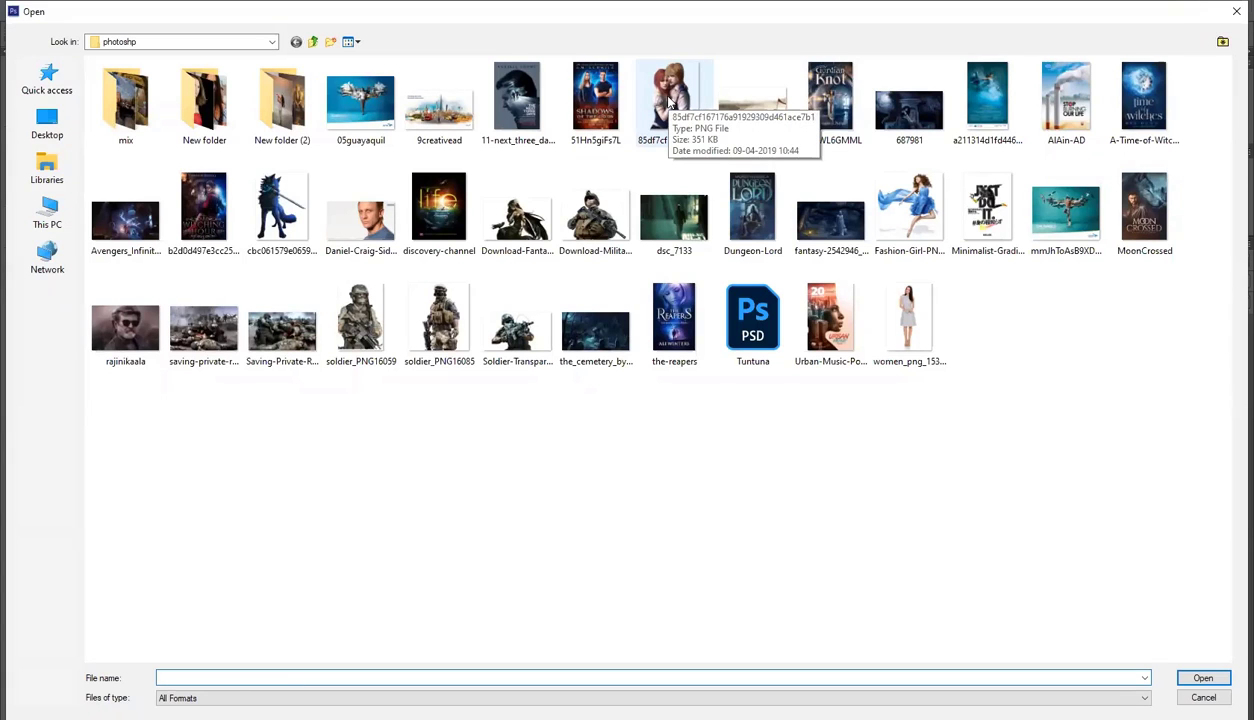
{"action": "double_click", "coordinate": [668, 100]}
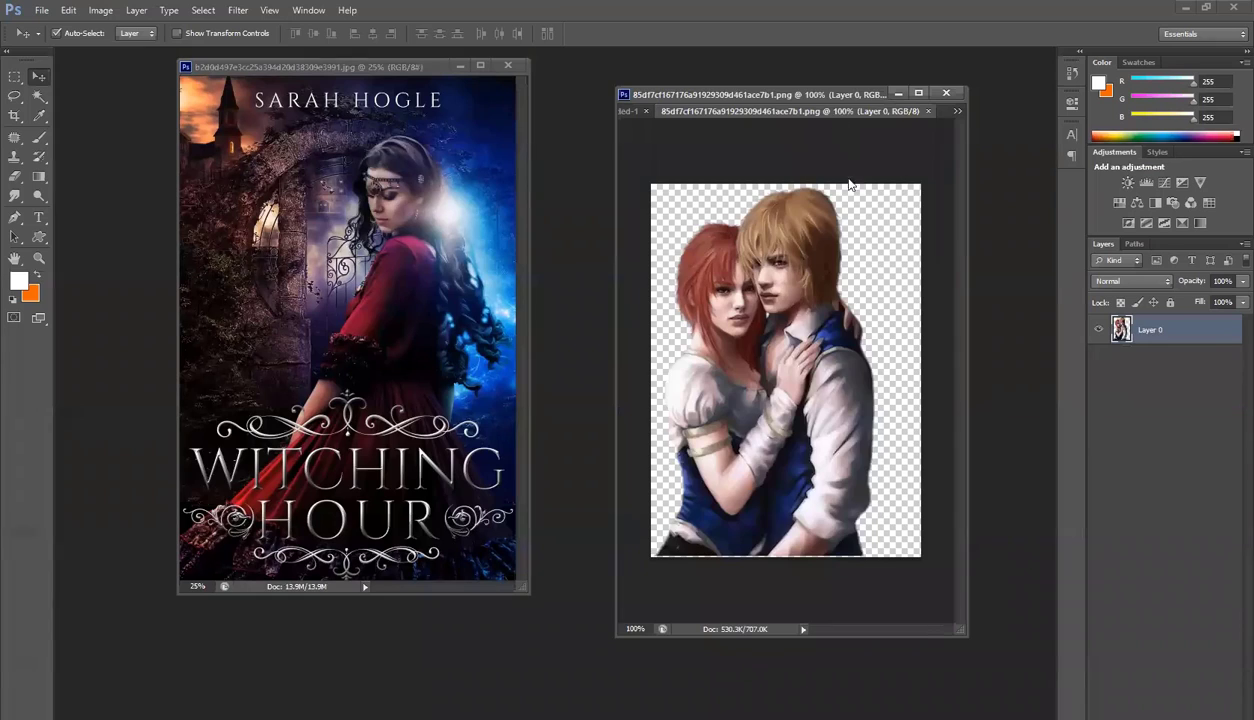
{"action": "left_click_drag", "start_coordinate": [850, 111], "coordinate": [848, 400]}
{"action": "left_click_drag", "start_coordinate": [835, 271], "coordinate": [838, 275]}
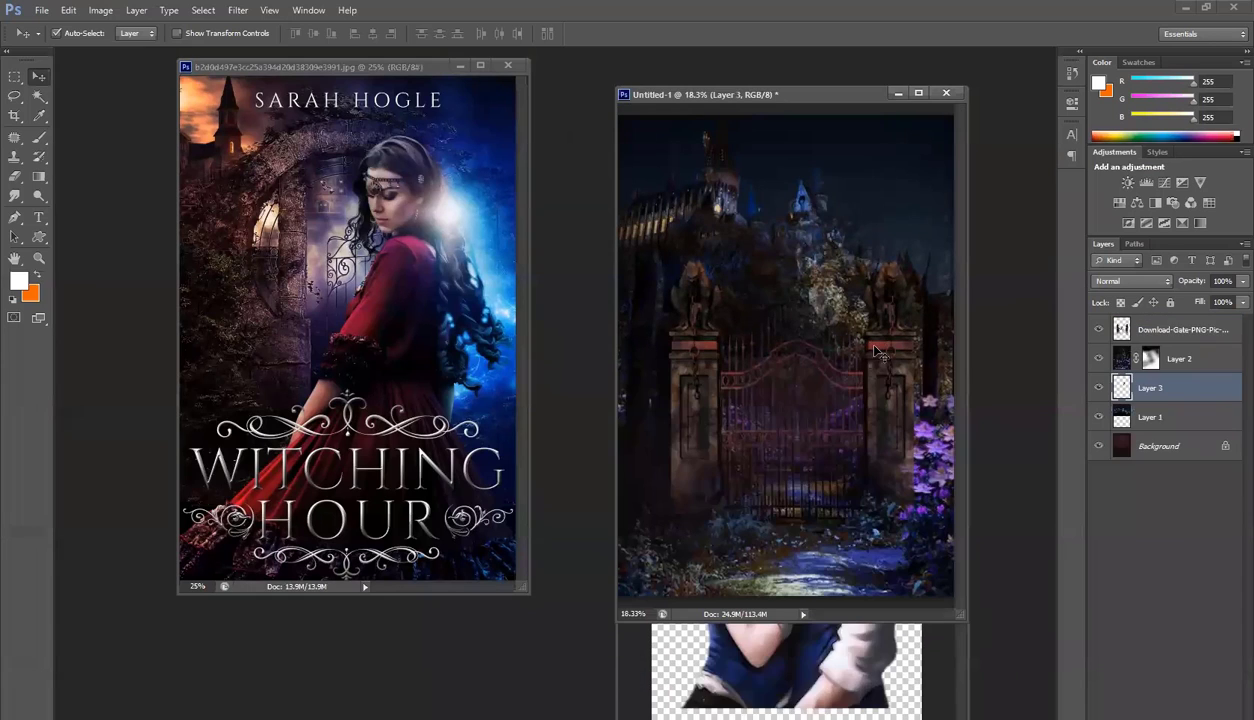
Bring the couple's layer to the front of the stack and enlarge the couple proportionally to about 567%
{"action": "left_click_drag", "start_coordinate": [1145, 391], "coordinate": [1162, 322]}
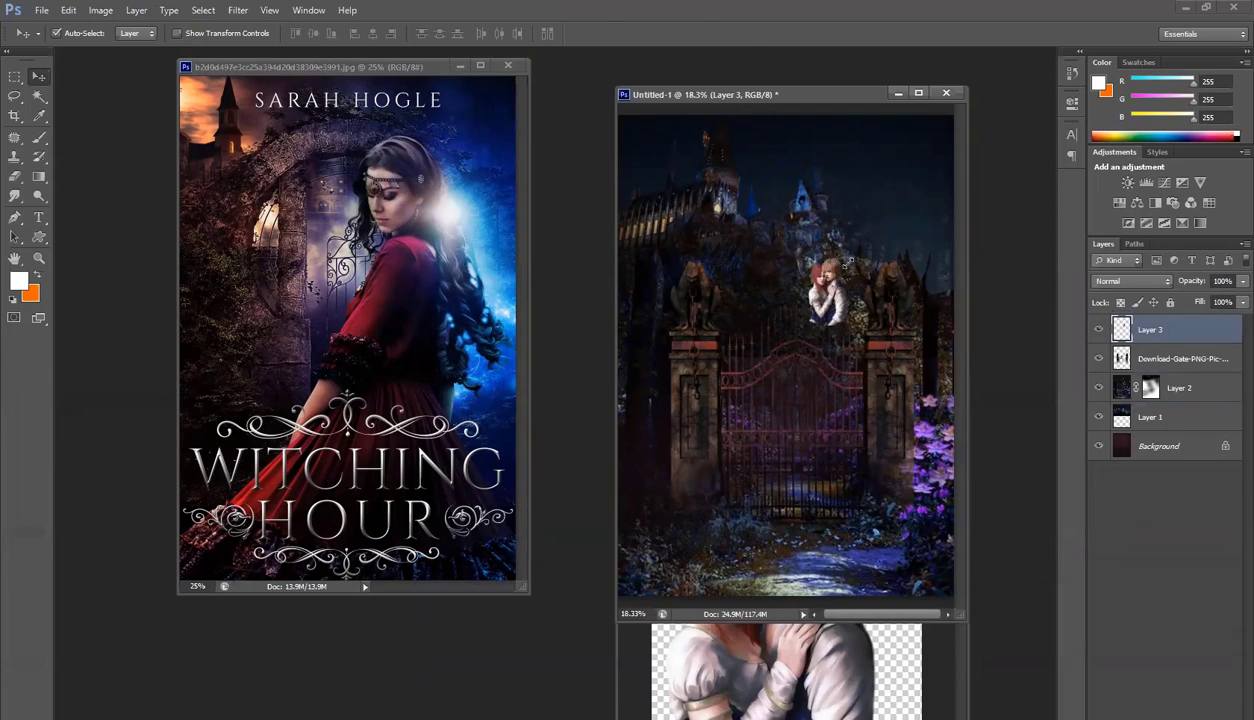
{"action": "key", "text": "ctrl+t"}
{"action": "left_click_drag", "start_coordinate": [849, 256], "coordinate": [962, 86]}
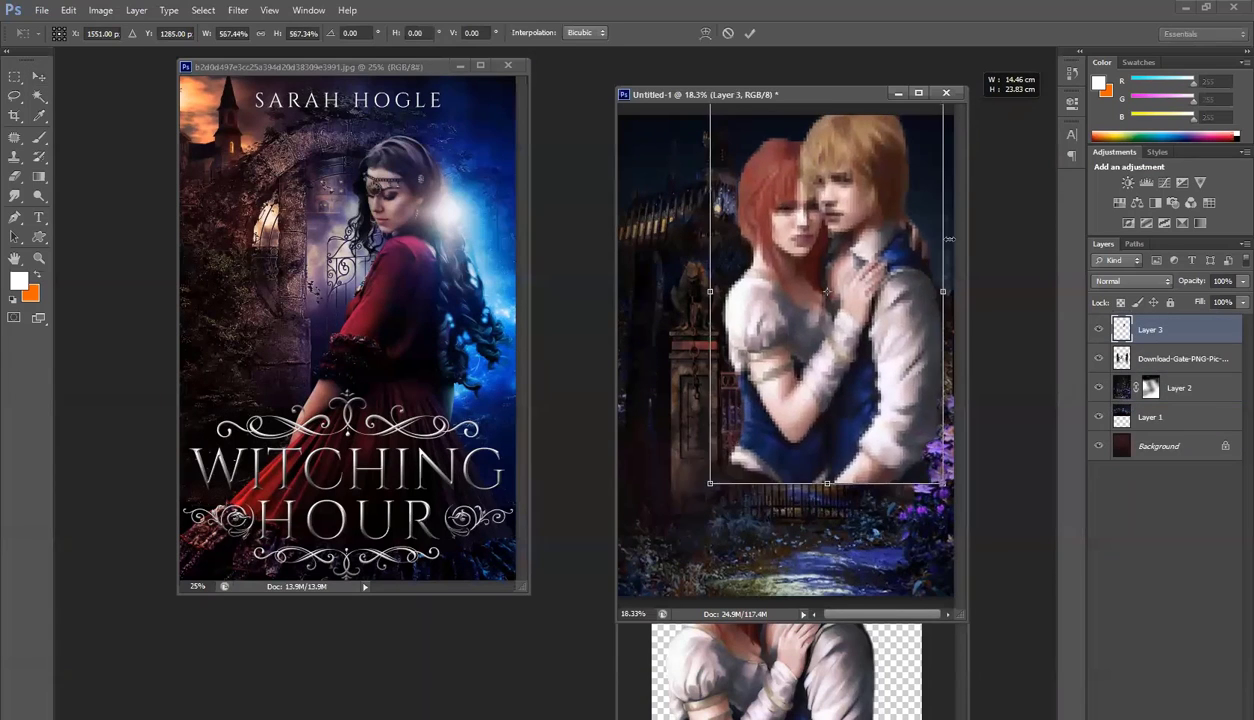
Enlarge the embracing couple to about 605% and position it low on the cover, slightly right of center
{"action": "left_click_drag", "start_coordinate": [870, 397], "coordinate": [828, 513]}
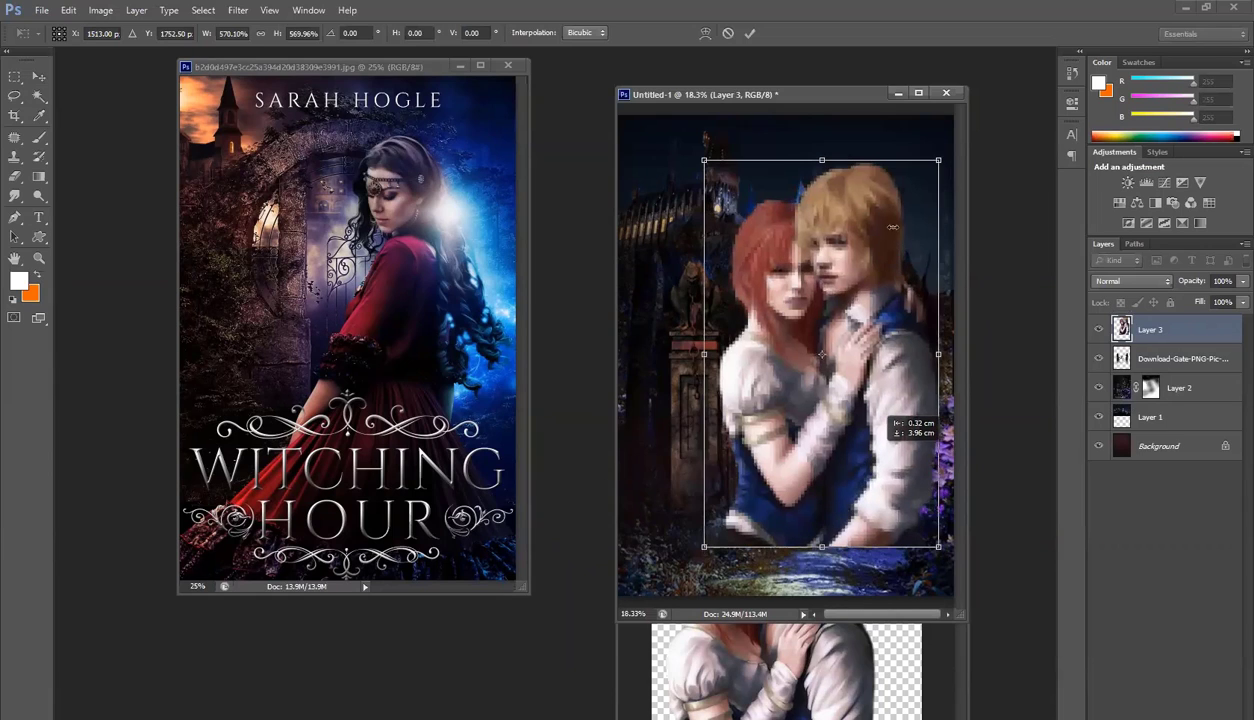
{"action": "left_click_drag", "start_coordinate": [892, 219], "coordinate": [865, 264]}
{"action": "left_click_drag", "start_coordinate": [814, 482], "coordinate": [863, 413]}
{"action": "left_click_drag", "start_coordinate": [944, 599], "coordinate": [955, 620]}
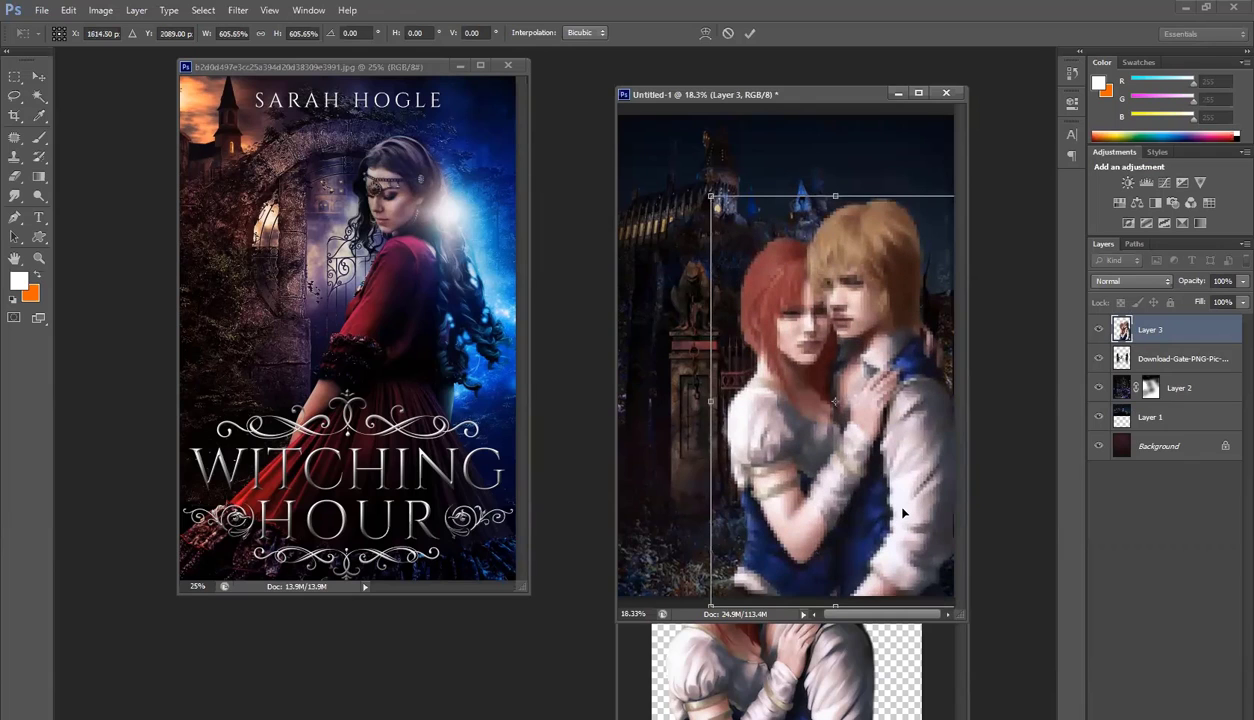
{"action": "left_click_drag", "start_coordinate": [901, 512], "coordinate": [888, 514]}
{"action": "key", "text": "Return"}
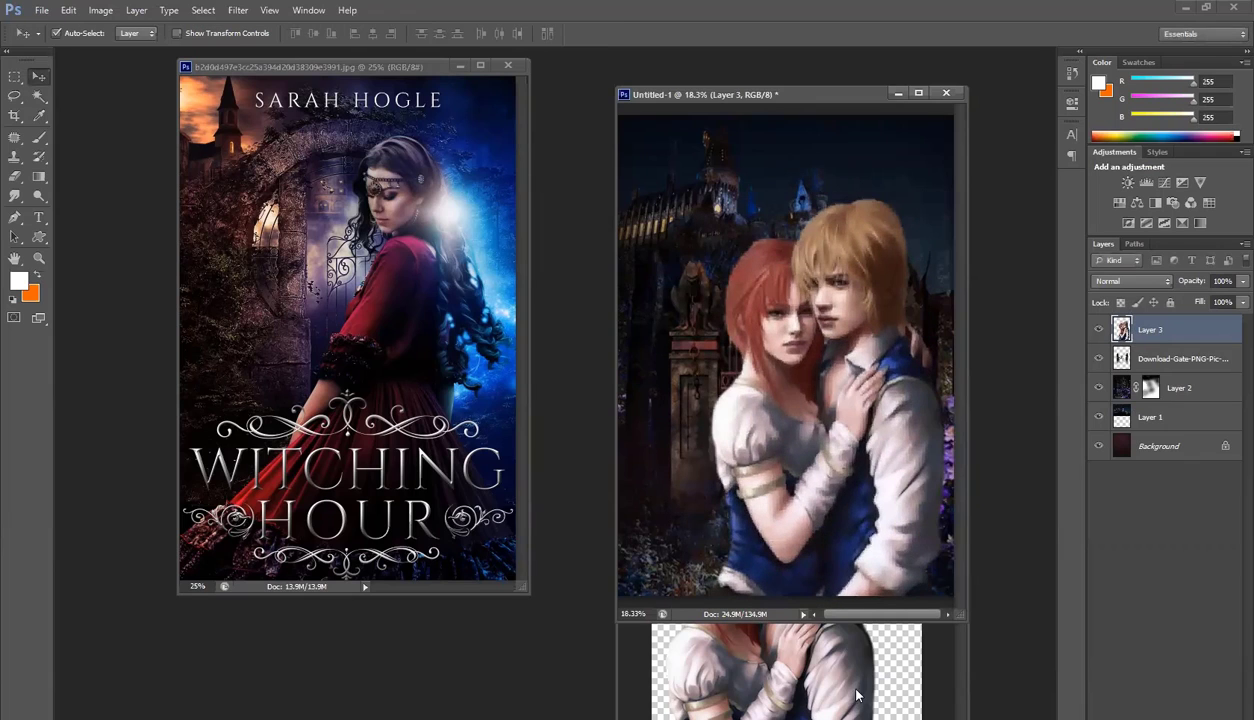
Close the couple's source image and shift the couple slightly down on the cover
{"action": "left_click", "coordinate": [856, 695]}
{"action": "left_click", "coordinate": [946, 381]}
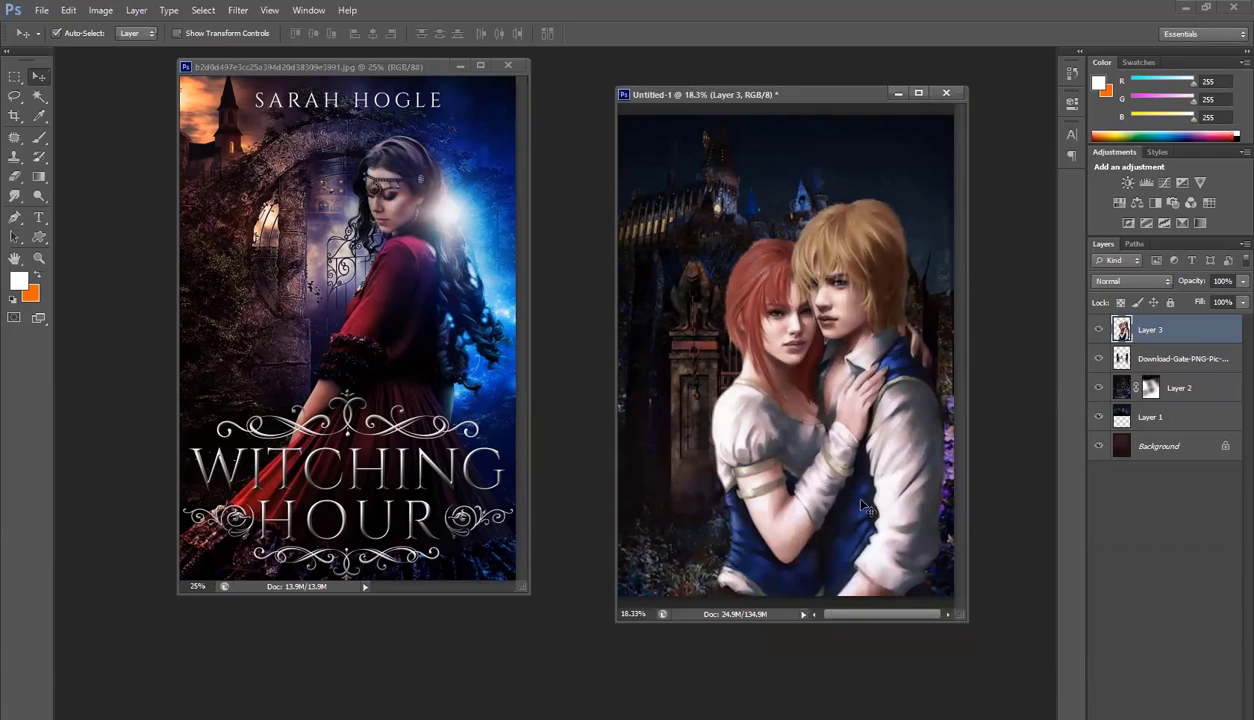
{"action": "mouse_move", "coordinate": [880, 466]}
{"action": "left_mouse_down"}
{"action": "mouse_move", "coordinate": [870, 473]}
{"action": "mouse_move", "coordinate": [889, 446]}
{"action": "mouse_move", "coordinate": [860, 540]}
{"action": "mouse_move", "coordinate": [890, 448]}
{"action": "left_mouse_up"}
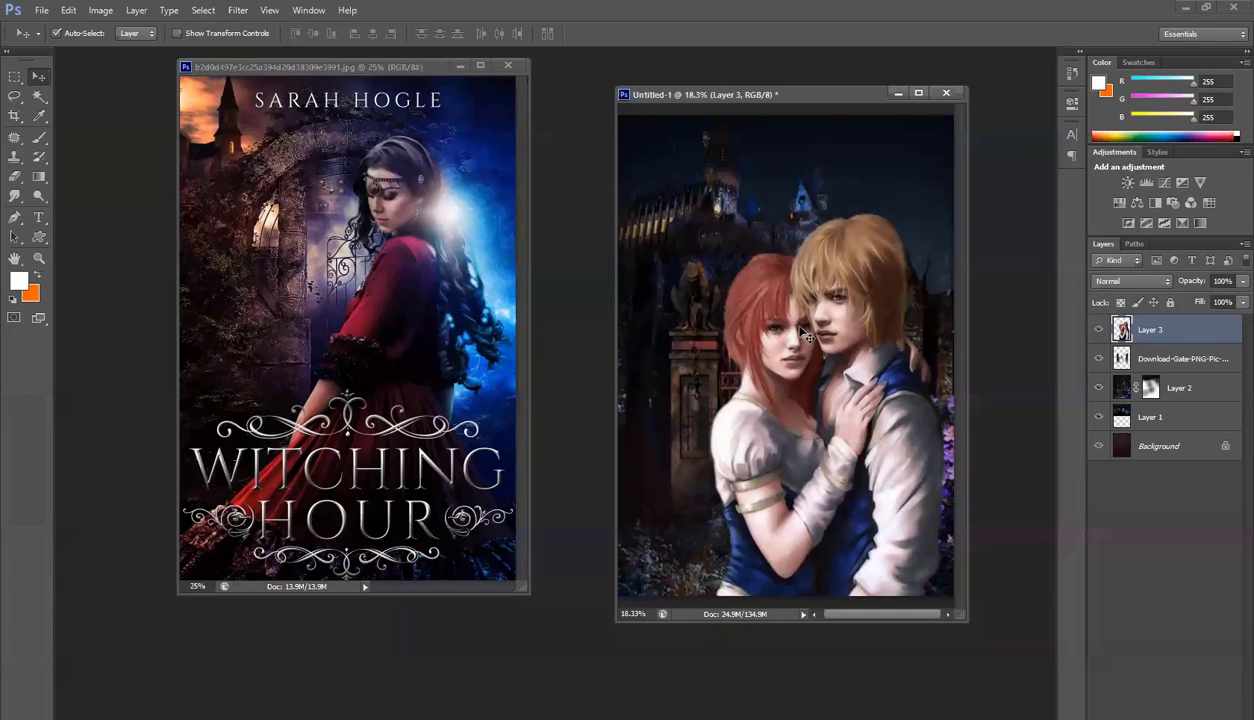
{"action": "key", "text": "ctrl+l"}
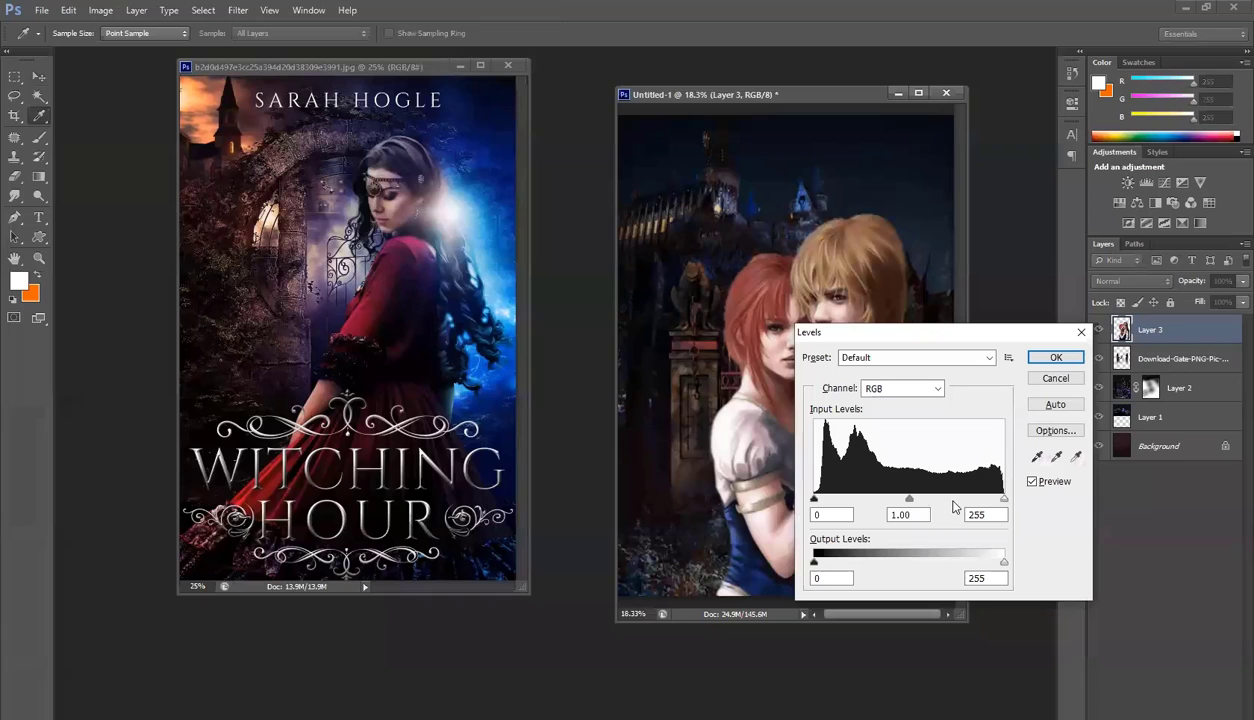
{"action": "left_click", "coordinate": [953, 499]}
{"action": "left_click", "coordinate": [1056, 379]}
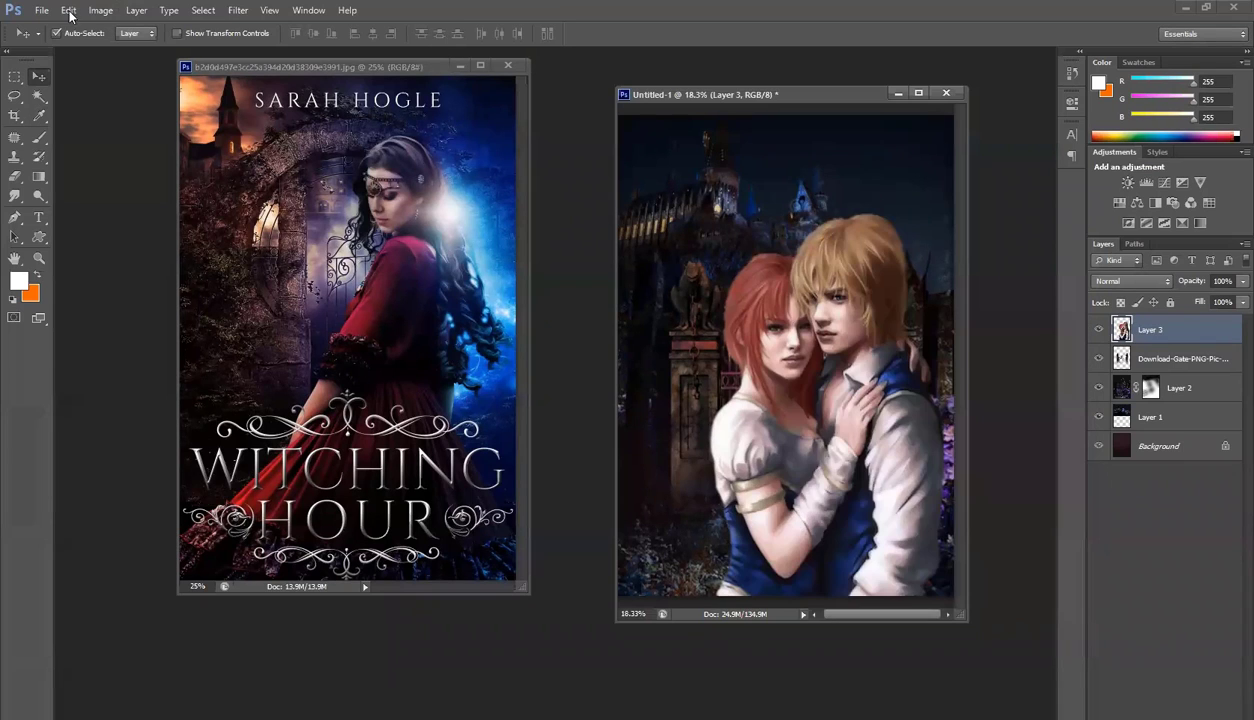
Start a Curves adjustment on the couple's layer and add five control points along the RGB curve from highlights to midtones
{"action": "left_click", "coordinate": [100, 10]}
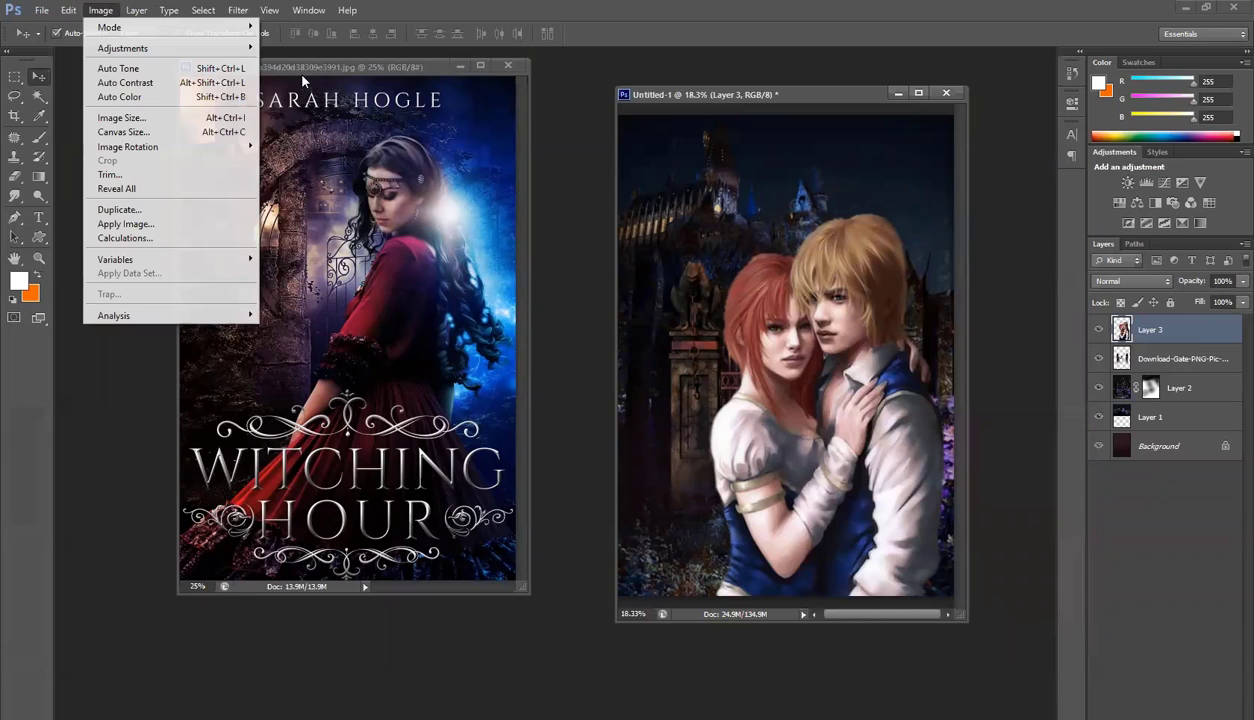
{"action": "mouse_move", "coordinate": [122, 48]}
{"action": "key", "text": "Return"}
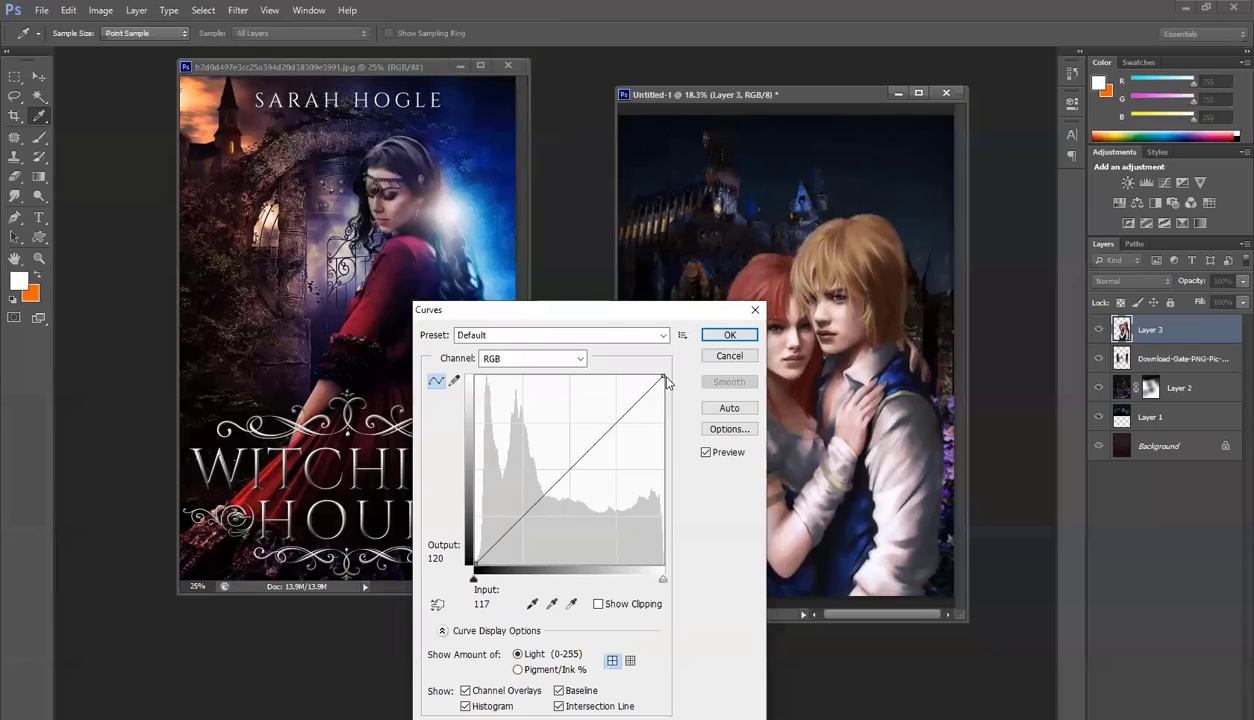
{"action": "left_click", "coordinate": [631, 405]}
{"action": "left_click", "coordinate": [612, 426]}
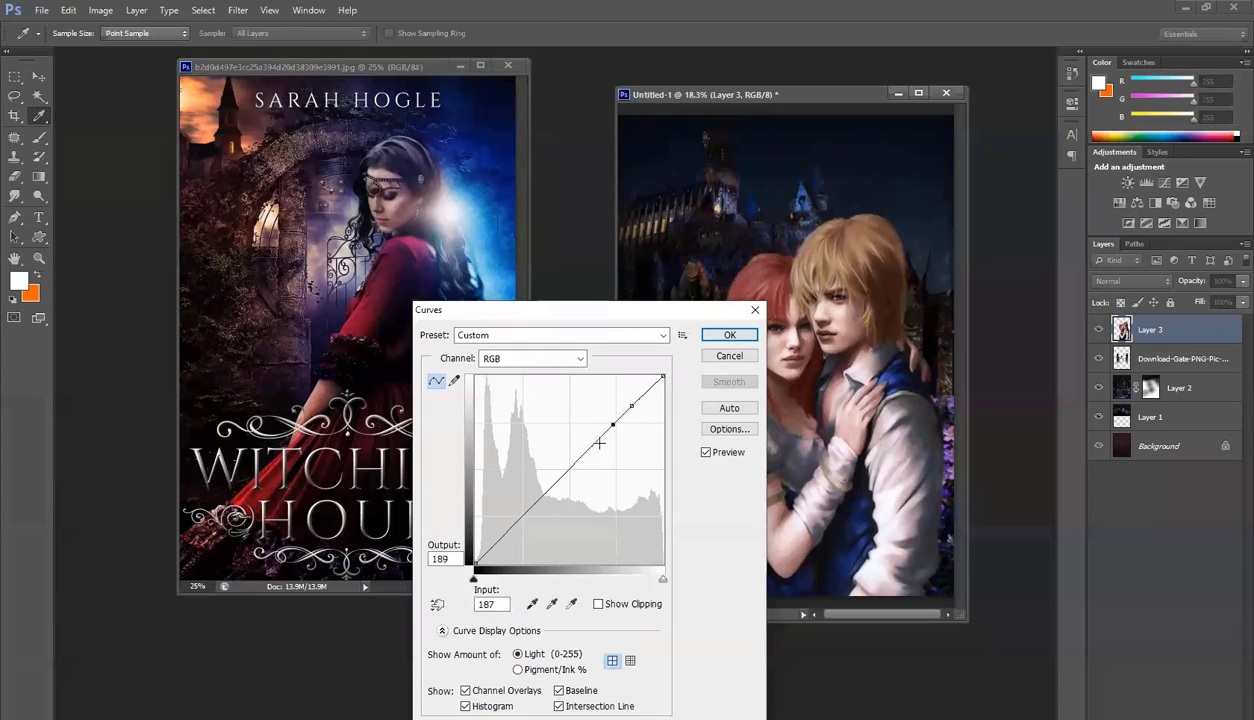
{"action": "left_click", "coordinate": [593, 446]}
{"action": "left_click", "coordinate": [576, 466]}
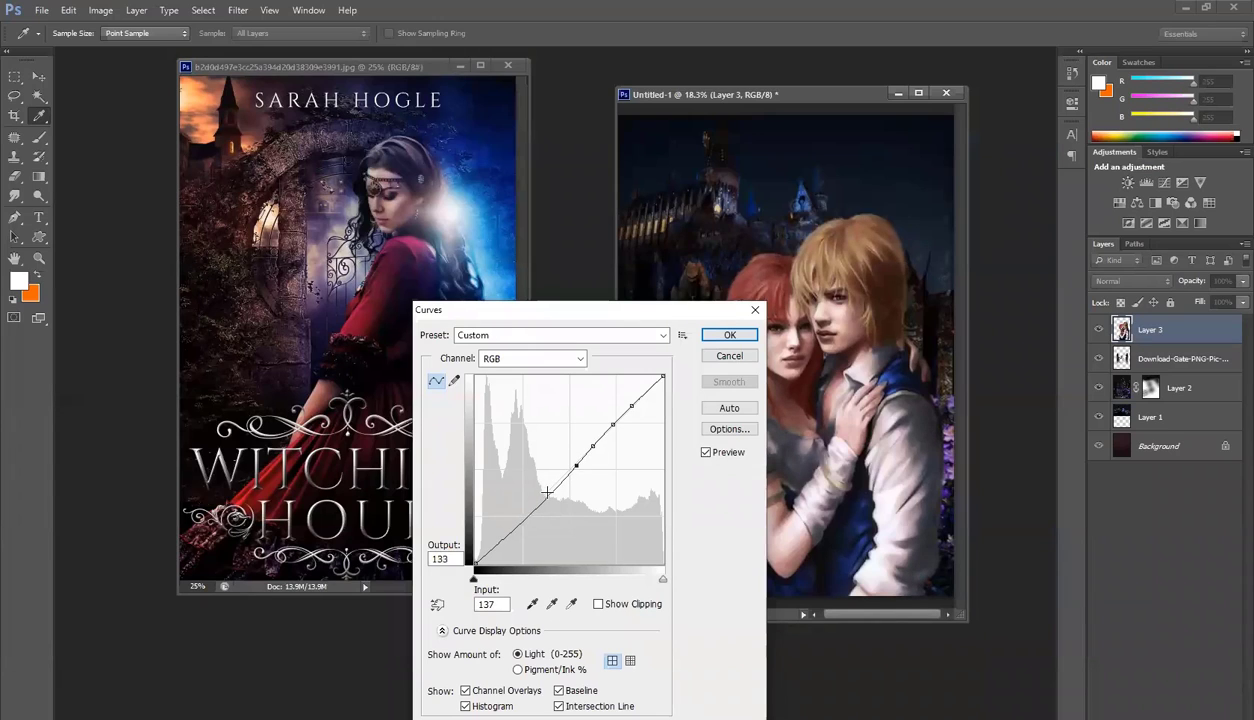
{"action": "left_click", "coordinate": [547, 492]}
Reshape the RGB curve to darken shadows and dim highlights, with a highlight point at input 233, output 215, keeping the couple in view
{"action": "mouse_move", "coordinate": [609, 425]}
{"action": "left_mouse_down"}
{"action": "mouse_move", "coordinate": [620, 430]}
{"action": "mouse_move", "coordinate": [618, 418]}
{"action": "left_mouse_up"}
{"action": "left_click_drag", "start_coordinate": [662, 377], "coordinate": [663, 406]}
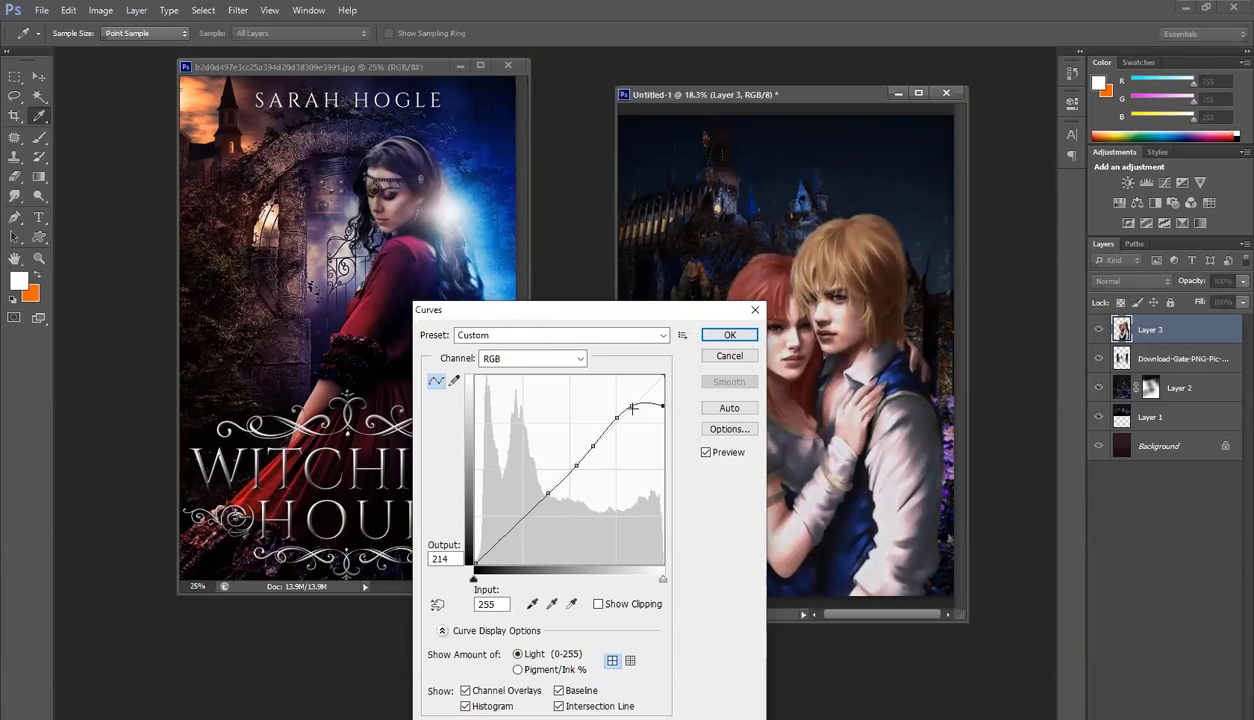
{"action": "left_click_drag", "start_coordinate": [631, 405], "coordinate": [624, 426]}
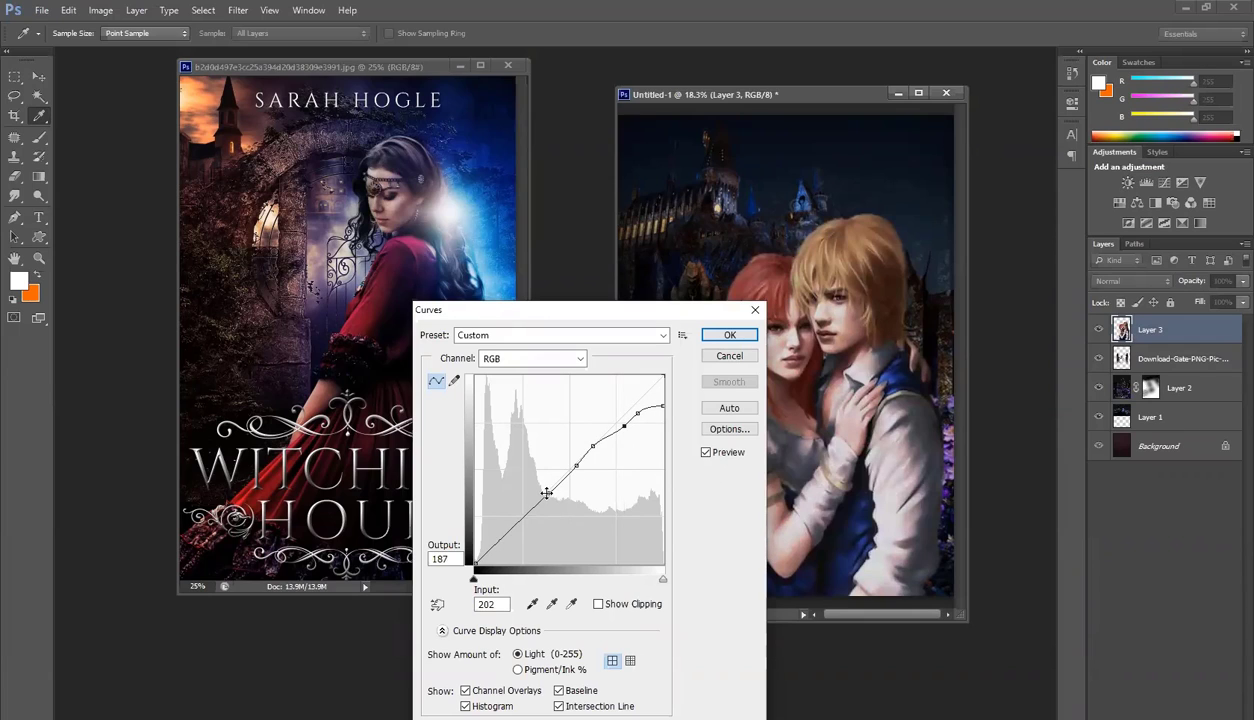
{"action": "left_click_drag", "start_coordinate": [546, 493], "coordinate": [571, 465]}
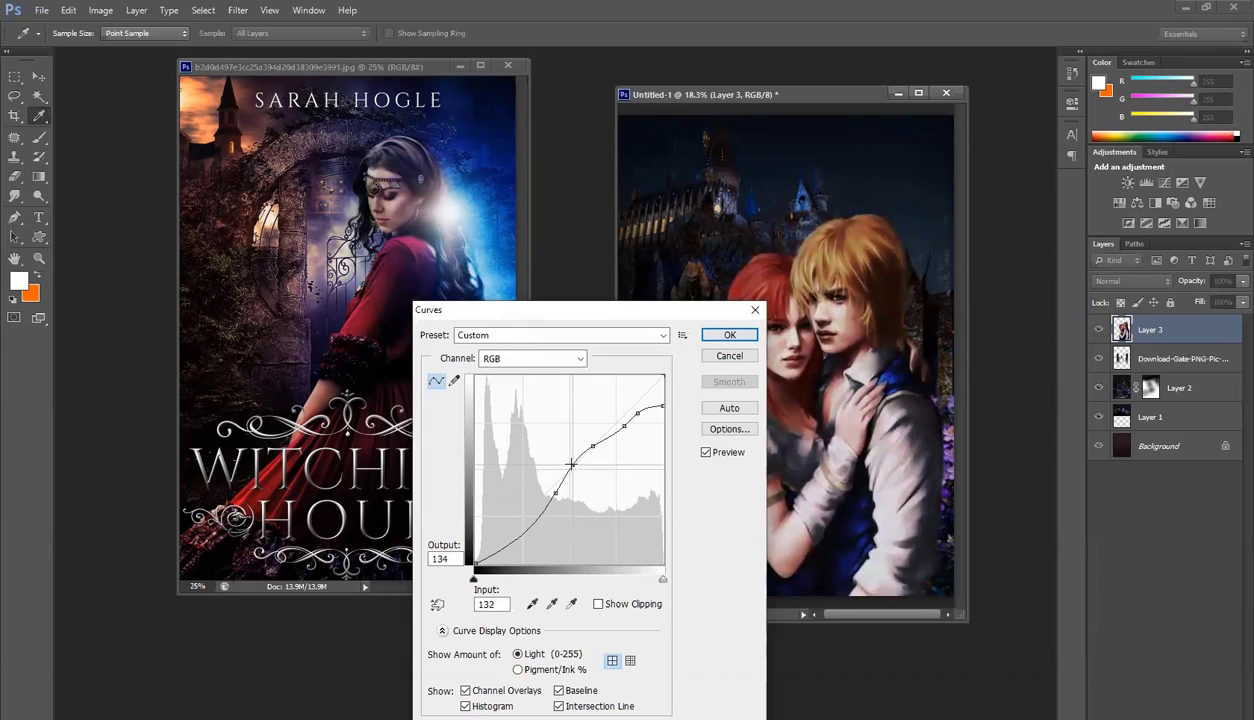
{"action": "mouse_move", "coordinate": [662, 406]}
{"action": "left_mouse_down"}
{"action": "mouse_move", "coordinate": [673, 391]}
{"action": "mouse_move", "coordinate": [646, 404]}
{"action": "left_mouse_up"}
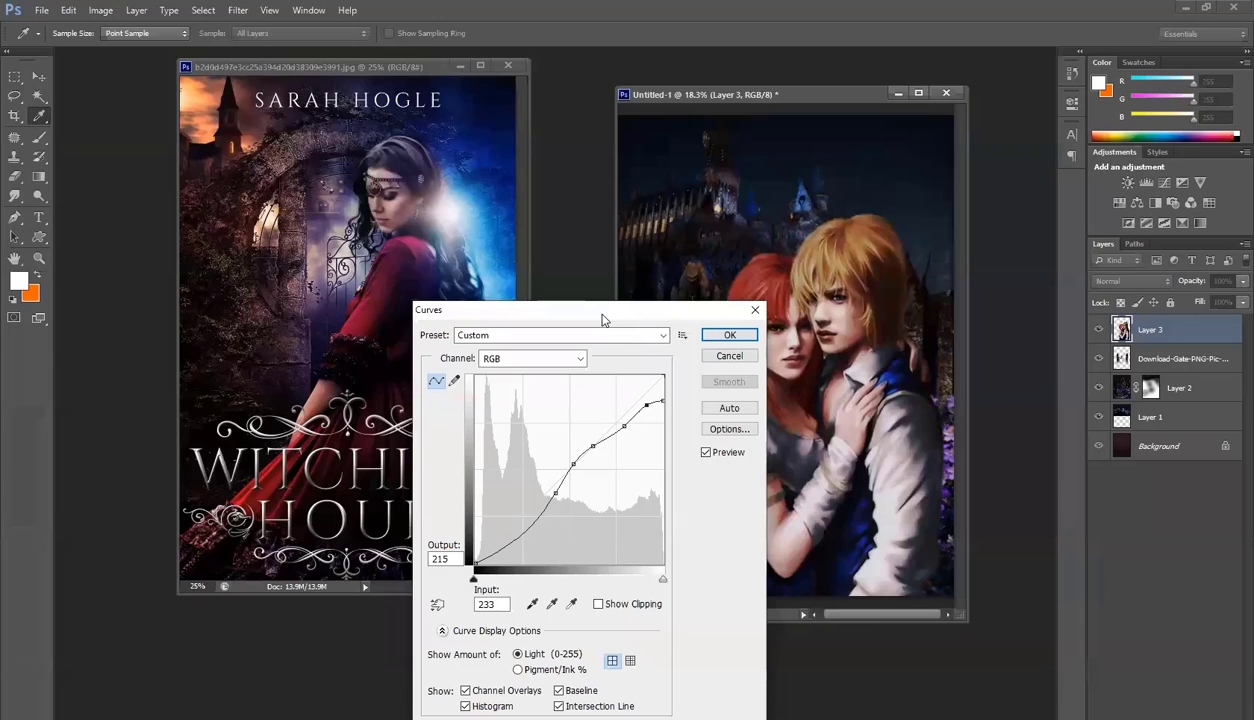
{"action": "left_click_drag", "start_coordinate": [602, 320], "coordinate": [520, 298]}
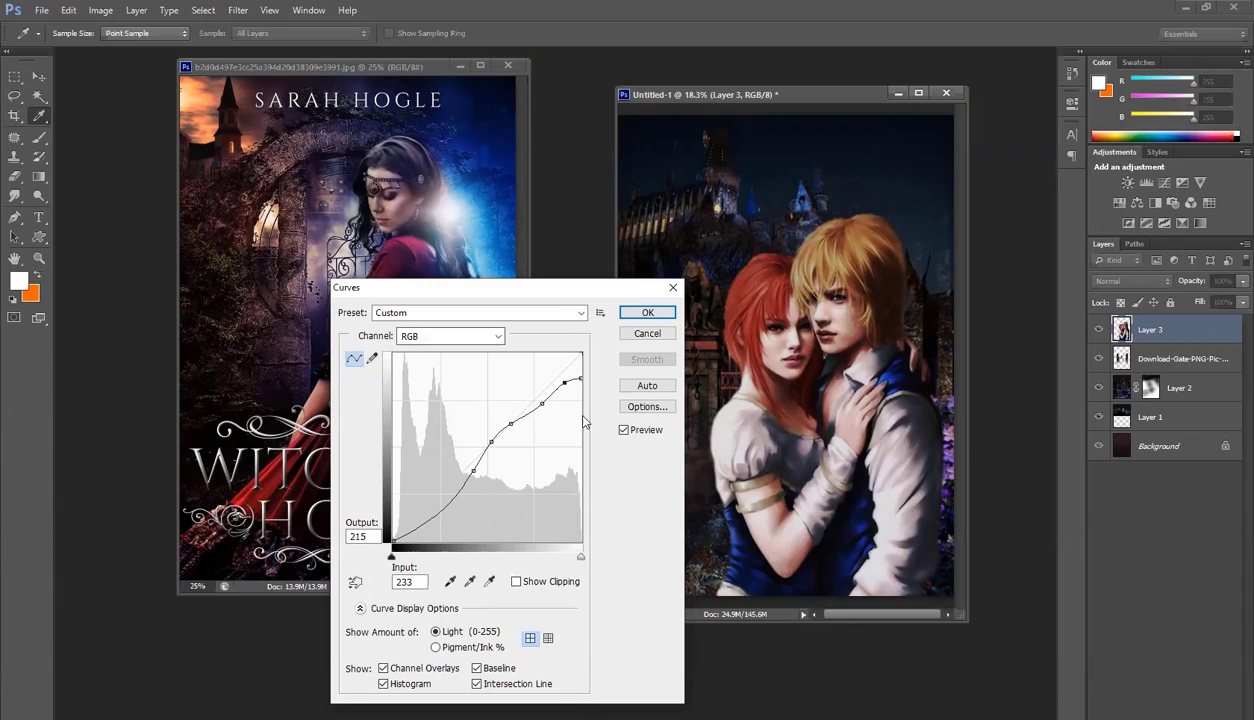
Shape the Blue channel curve with a highlight point at input 226, output 236, a shadow point at 82/88 and a lowered upper midtone
{"action": "left_click", "coordinate": [431, 339]}
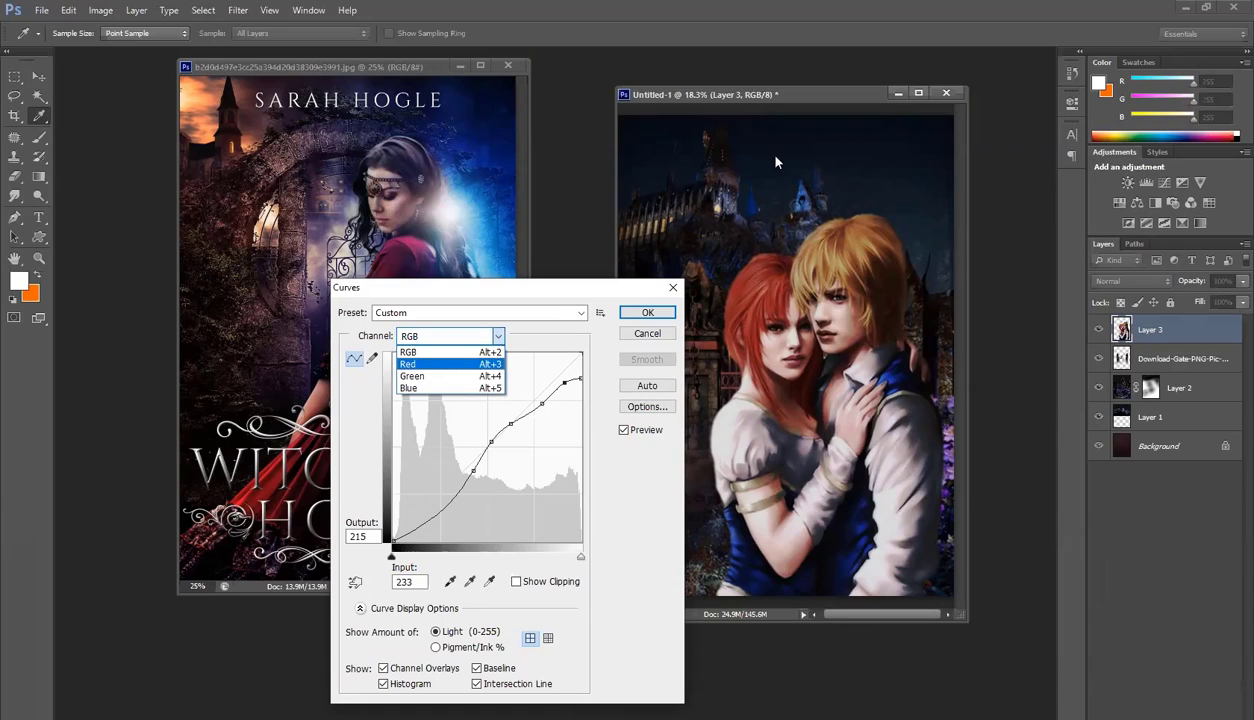
{"action": "left_click", "coordinate": [410, 389]}
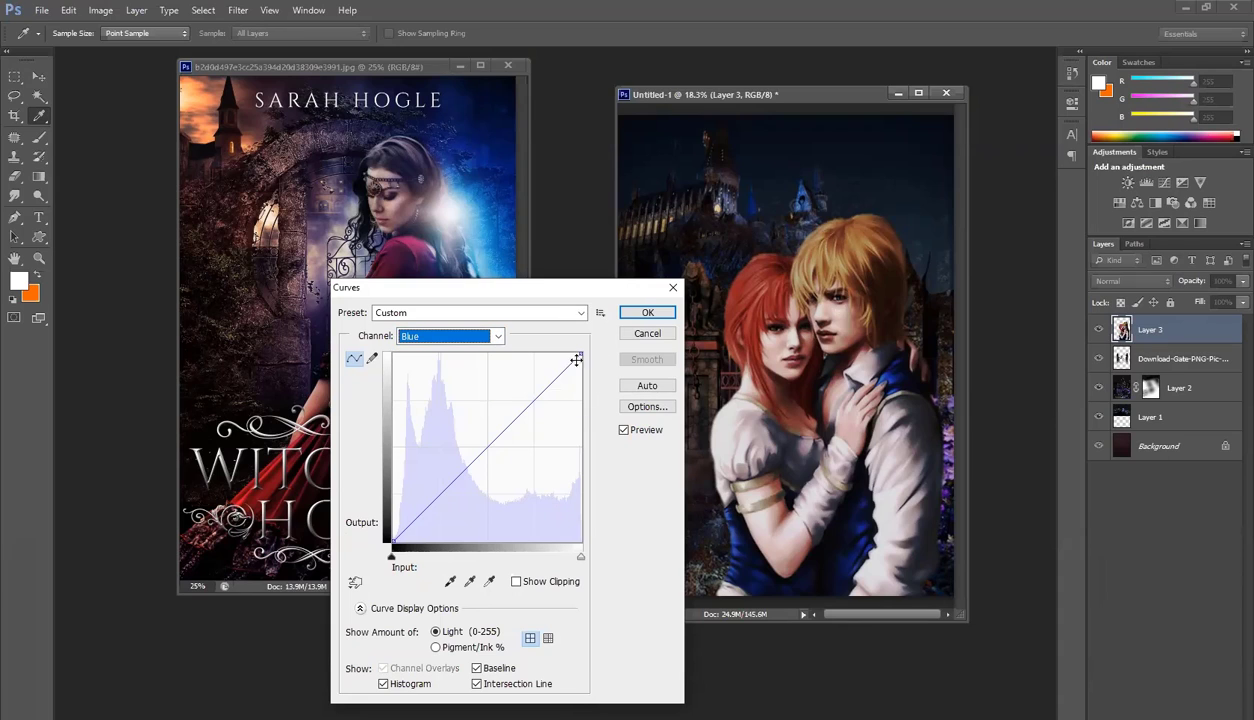
{"action": "left_click_drag", "start_coordinate": [558, 370], "coordinate": [559, 368]}
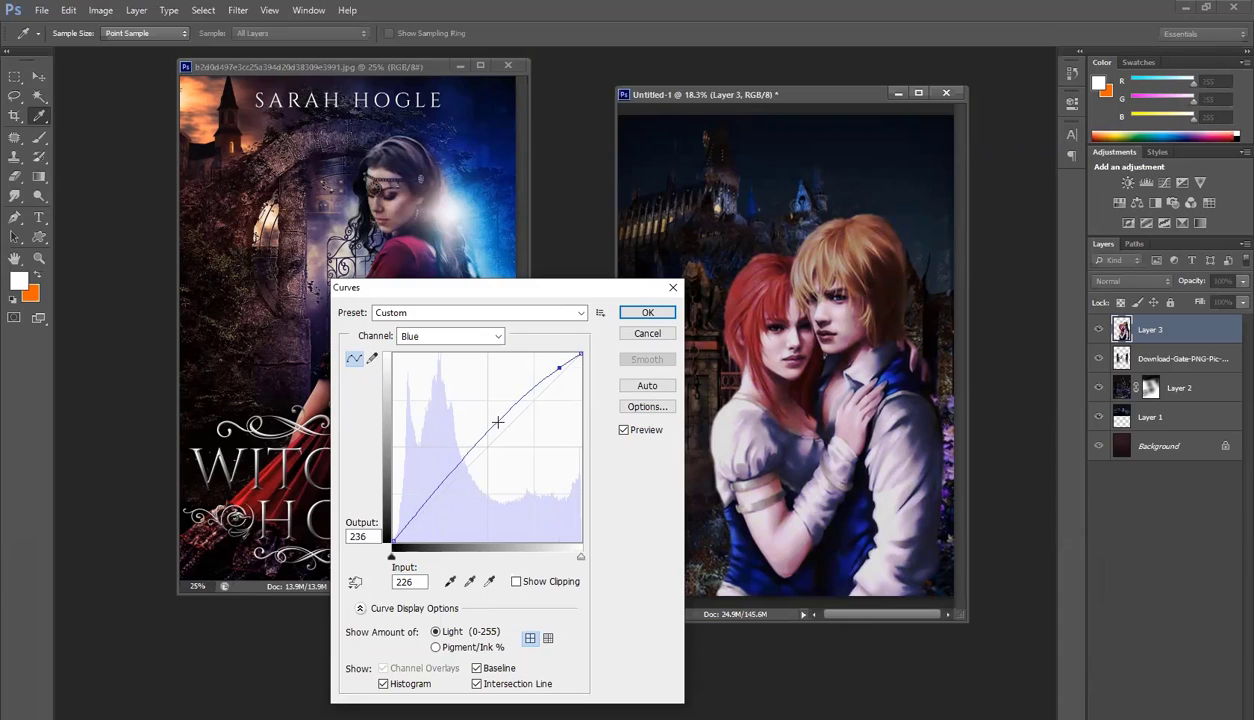
{"action": "left_click_drag", "start_coordinate": [497, 422], "coordinate": [508, 428]}
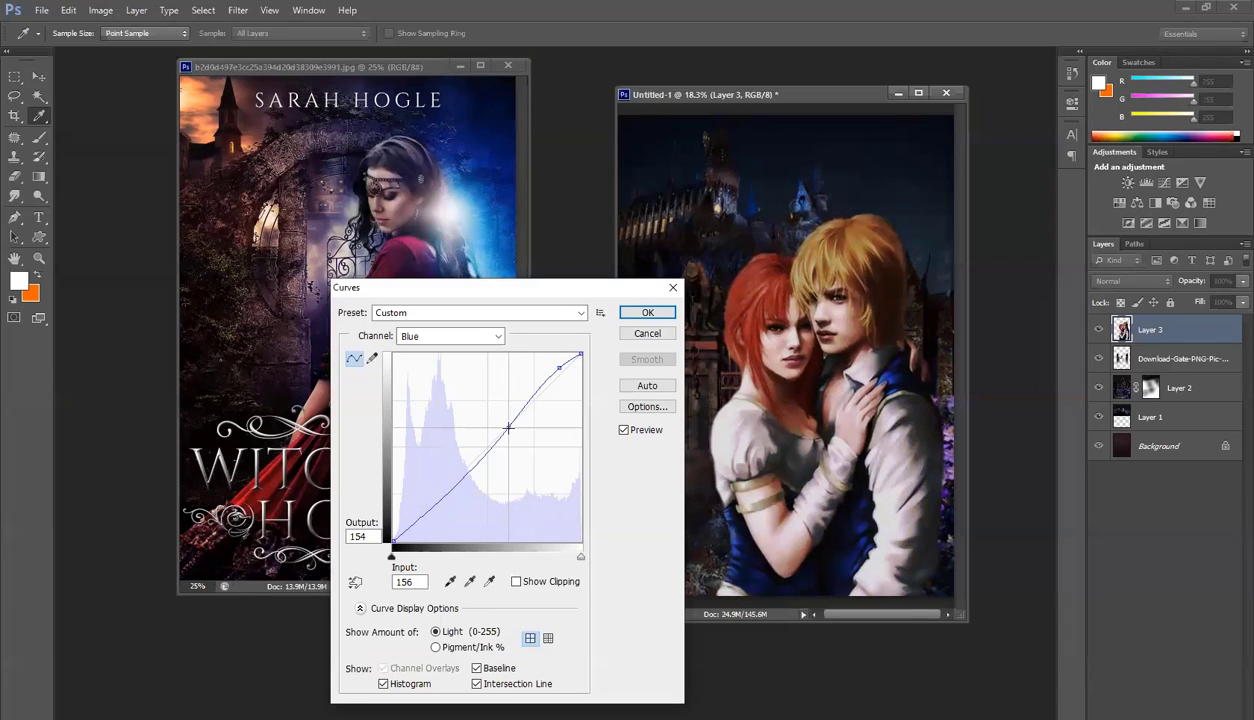
{"action": "left_click", "coordinate": [454, 476]}
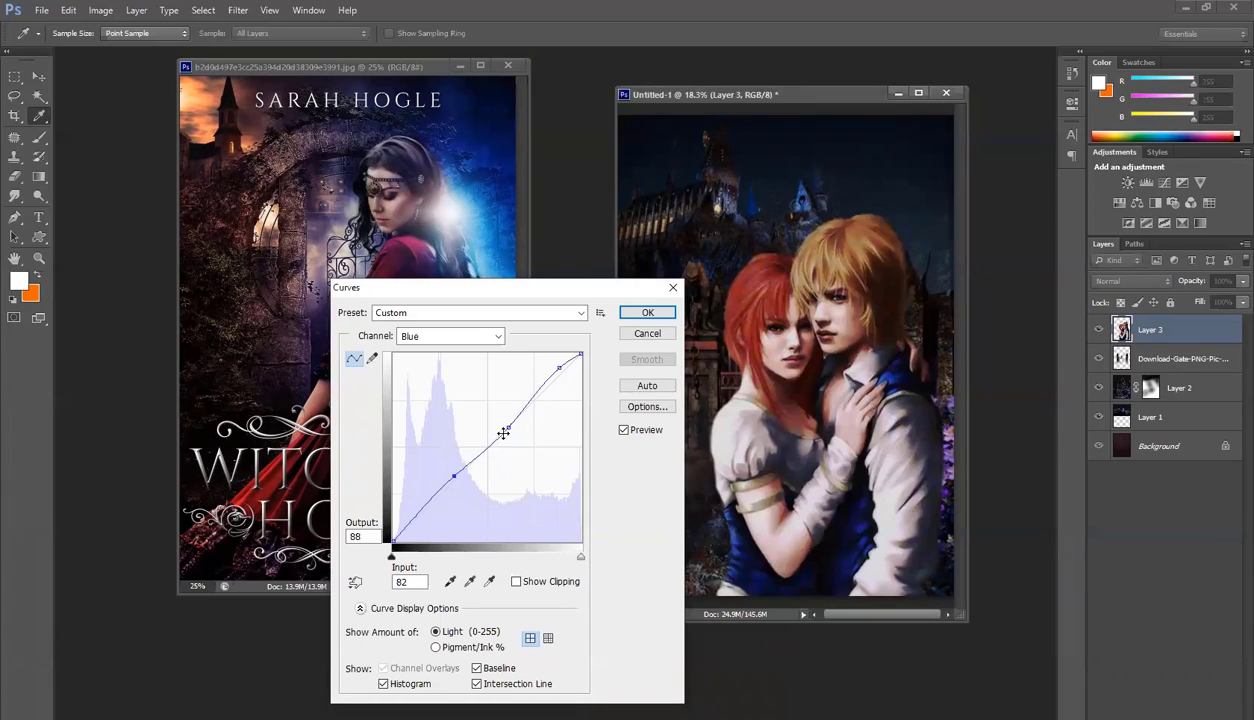
{"action": "left_click_drag", "start_coordinate": [508, 428], "coordinate": [515, 422]}
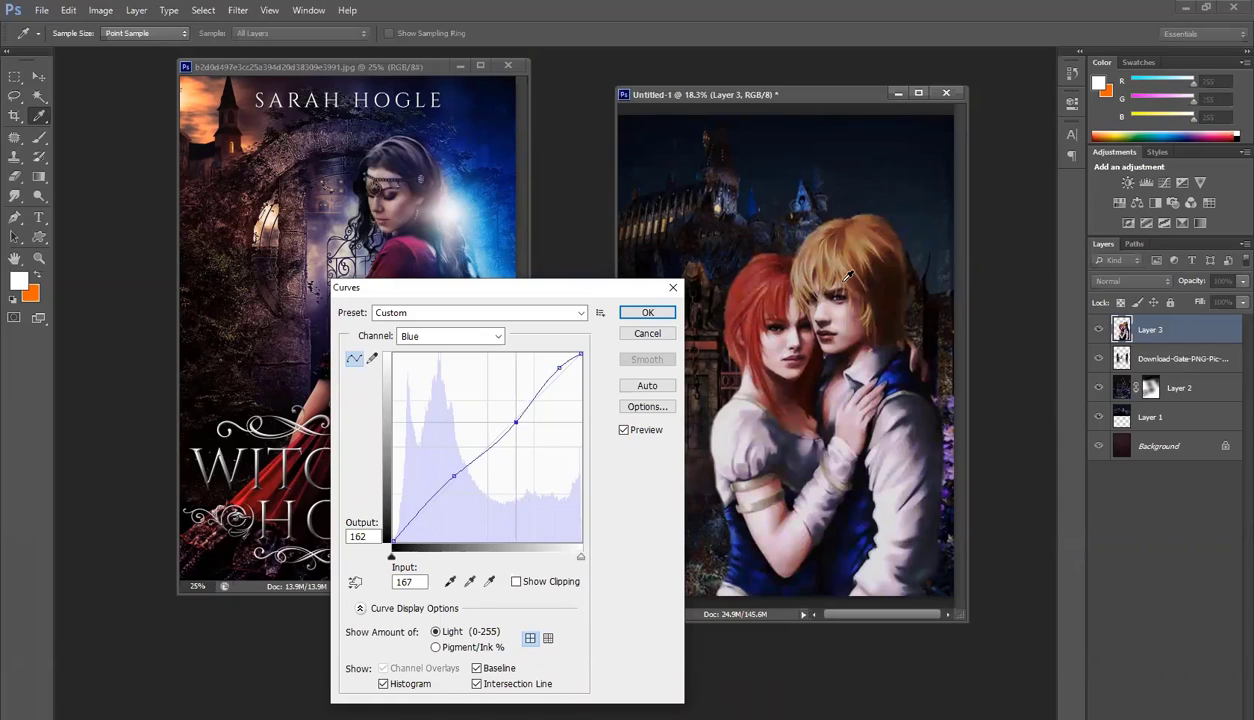
Shape the Red channel curve with a midtone point plus points at 202/209 and 81/75, and apply the Curves adjustment
{"action": "left_click", "coordinate": [432, 337]}
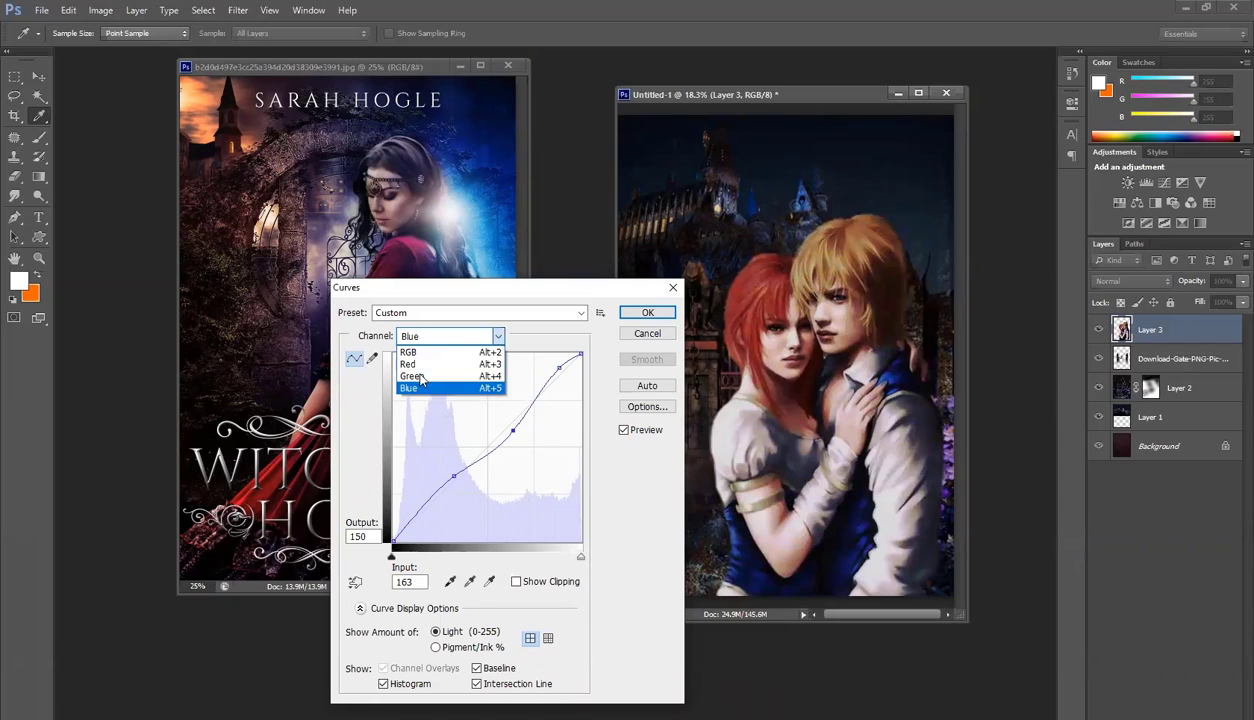
{"action": "left_click", "coordinate": [420, 366]}
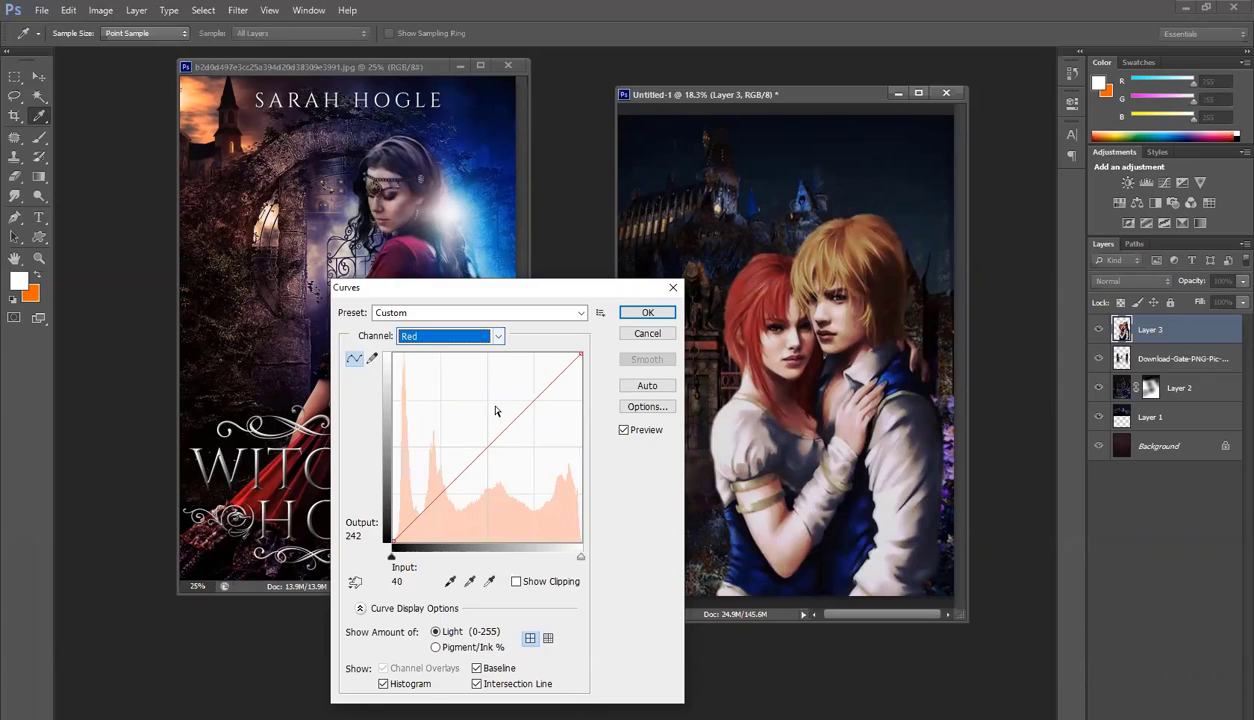
{"action": "mouse_move", "coordinate": [500, 433]}
{"action": "left_mouse_down"}
{"action": "mouse_move", "coordinate": [487, 419]}
{"action": "mouse_move", "coordinate": [506, 448]}
{"action": "mouse_move", "coordinate": [502, 434]}
{"action": "left_mouse_up"}
{"action": "left_click_drag", "start_coordinate": [540, 394], "coordinate": [541, 386]}
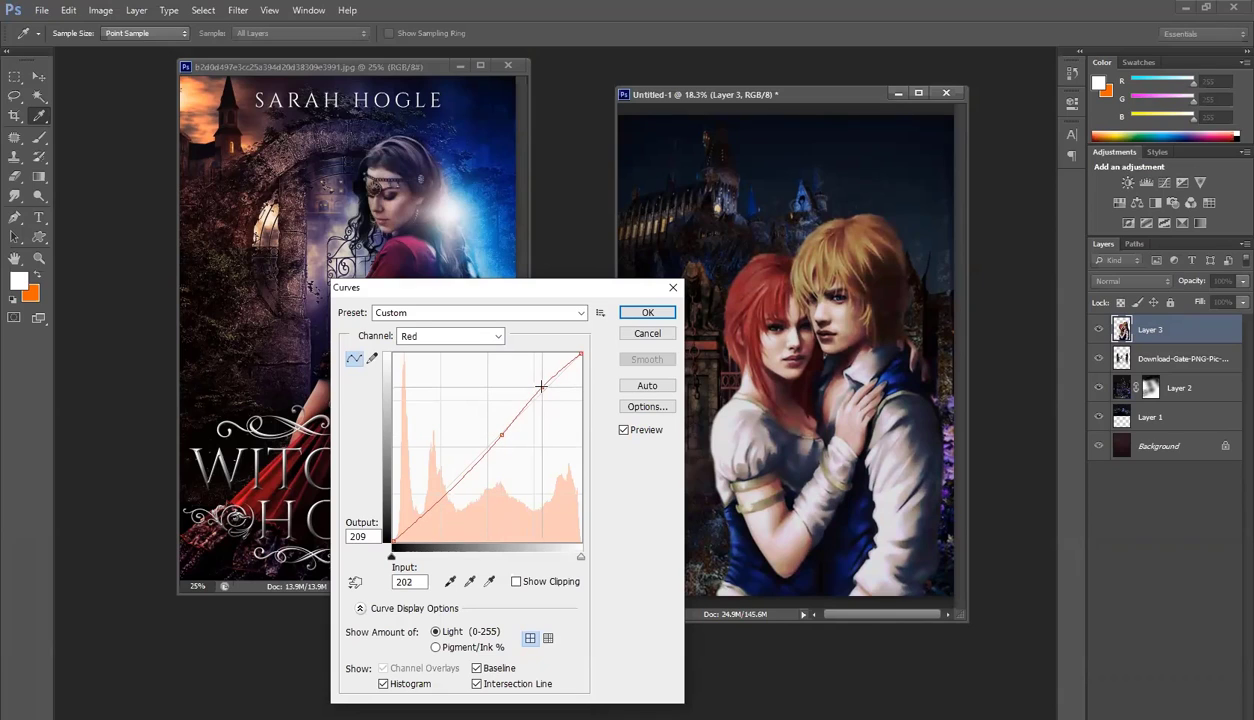
{"action": "left_click", "coordinate": [453, 480]}
{"action": "mouse_move", "coordinate": [456, 486]}
{"action": "left_mouse_down"}
{"action": "mouse_move", "coordinate": [450, 473]}
{"action": "mouse_move", "coordinate": [453, 486]}
{"action": "left_mouse_up"}
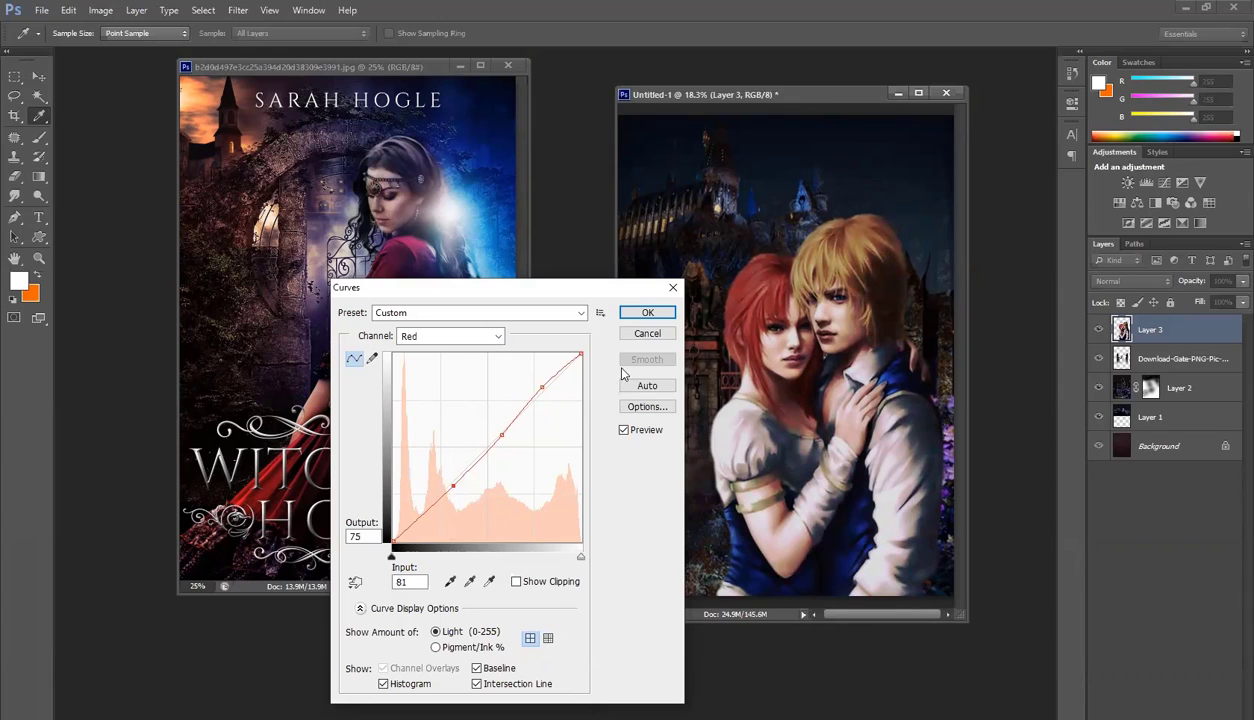
{"action": "left_click", "coordinate": [647, 312]}
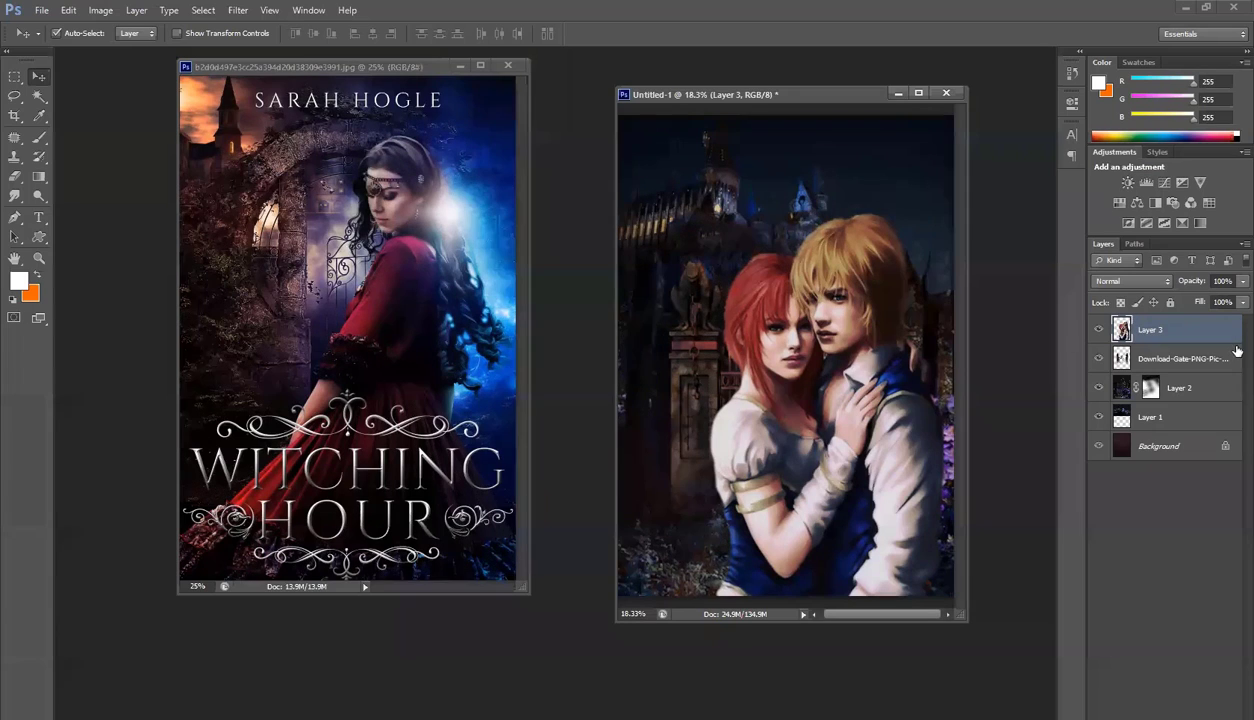
Add a new layer above the gate layer and brush orange sampled from the reference cover's sky down the scene's left side
{"action": "left_click", "coordinate": [1178, 358]}
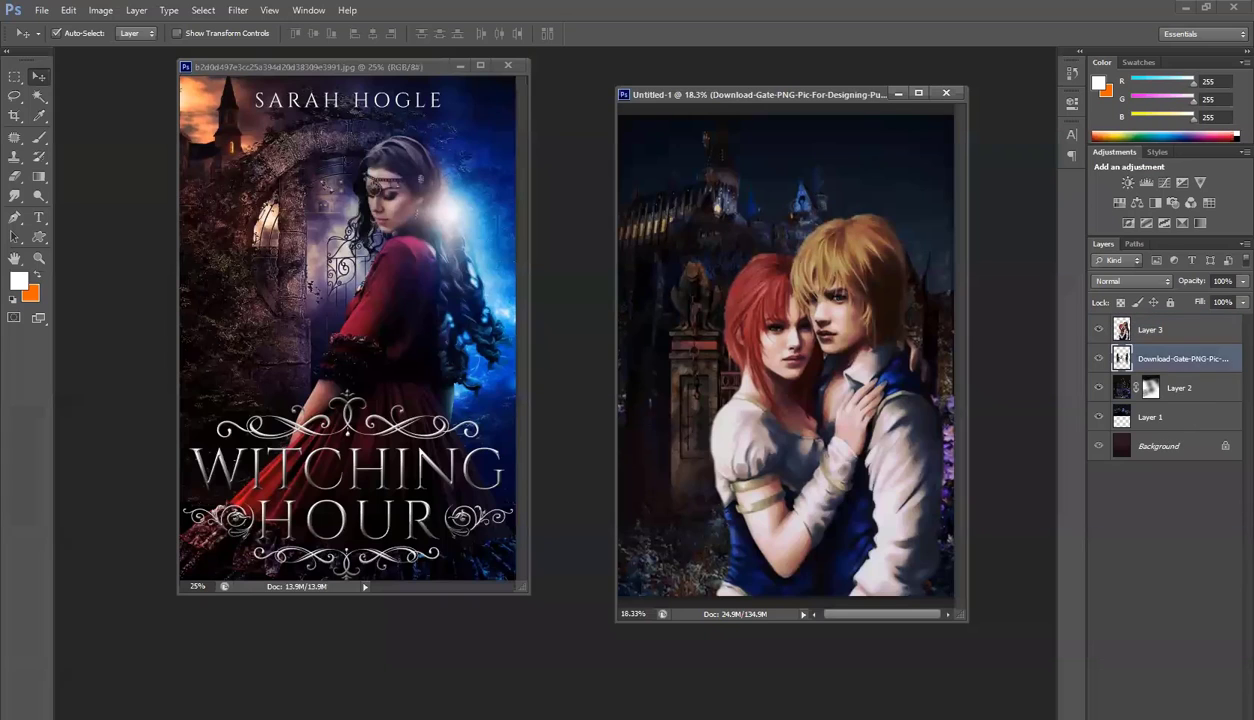
{"action": "key", "text": "ctrl+shift+alt+n"}
{"action": "key", "text": "b"}
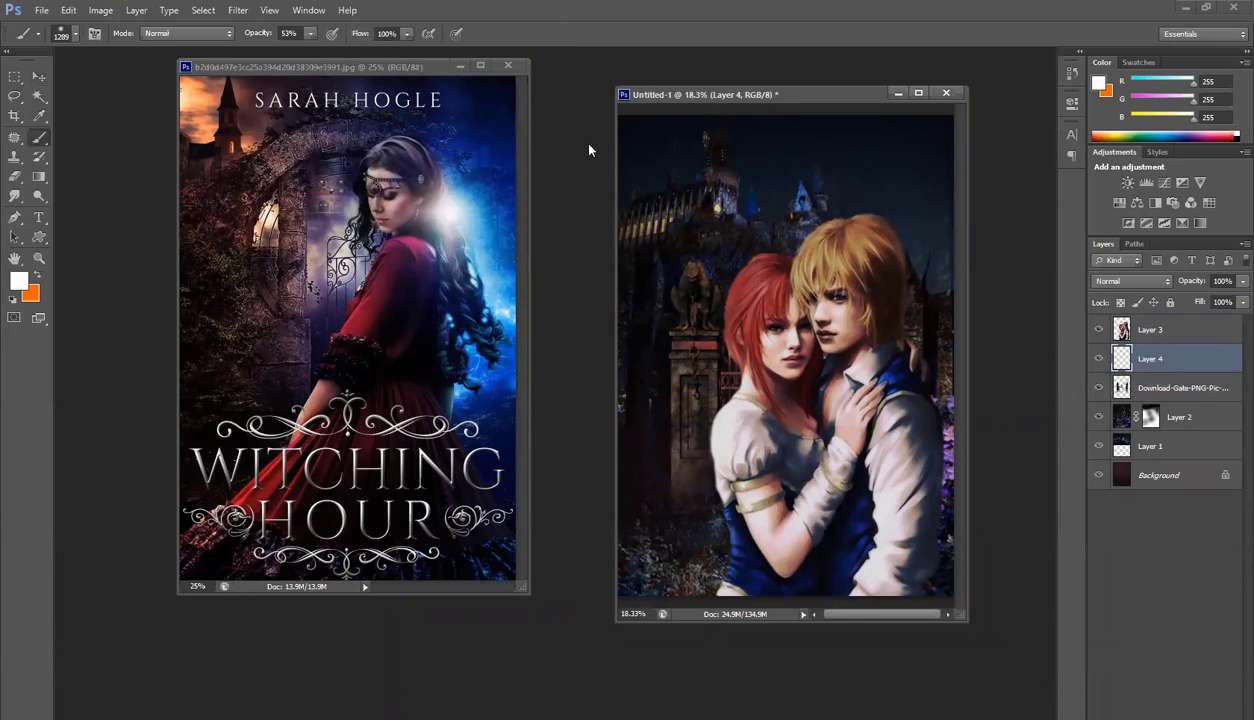
{"action": "left_click", "coordinate": [205, 97], "text": "alt"}
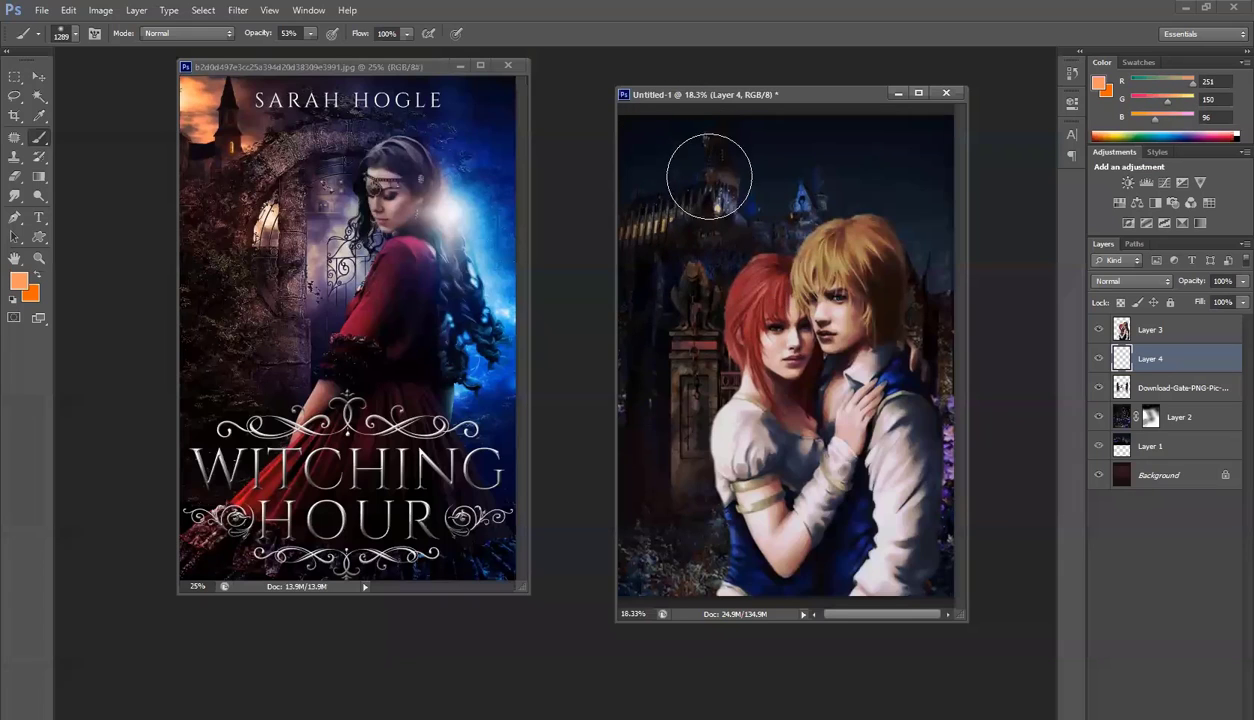
{"action": "left_click_drag", "start_coordinate": [709, 176], "coordinate": [665, 607]}
Paint the right side of the new layer with blue sampled from the reference cover's glow
{"action": "scroll", "coordinate": [663, 615], "scroll_direction": "down", "scroll_amount": 5}
{"action": "left_click", "coordinate": [477, 225], "text": "alt"}
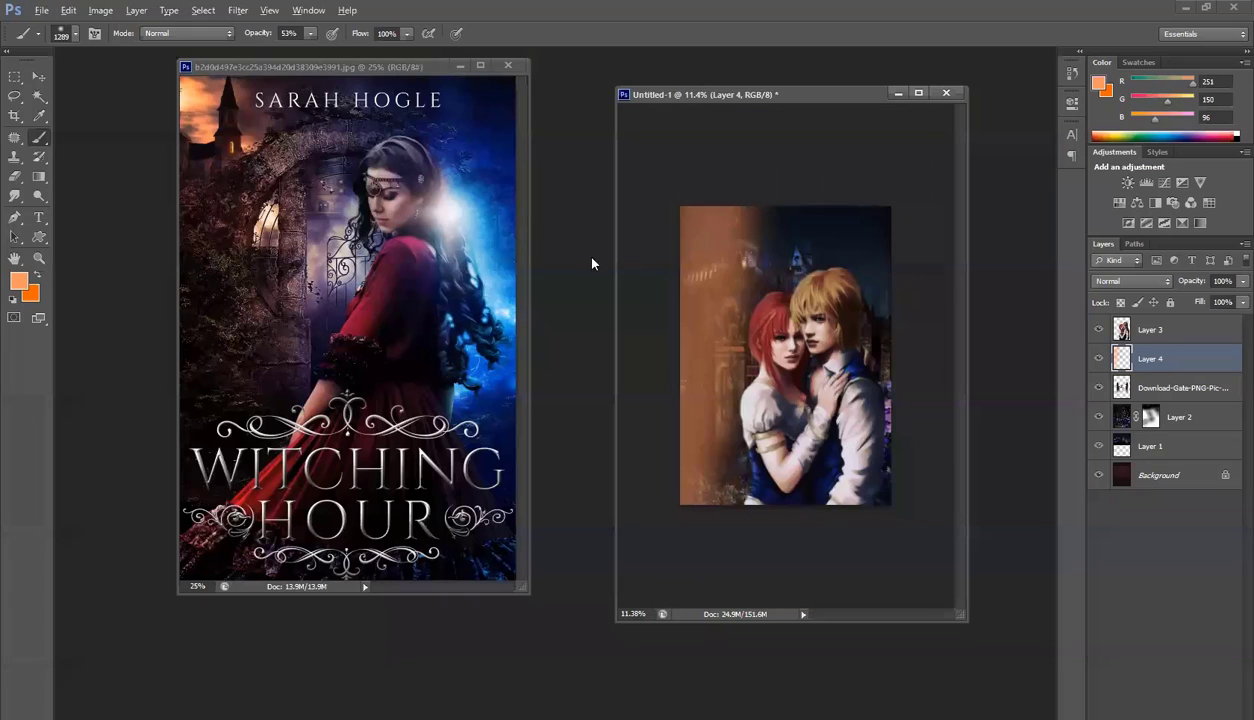
{"action": "left_click_drag", "start_coordinate": [862, 202], "coordinate": [874, 672]}
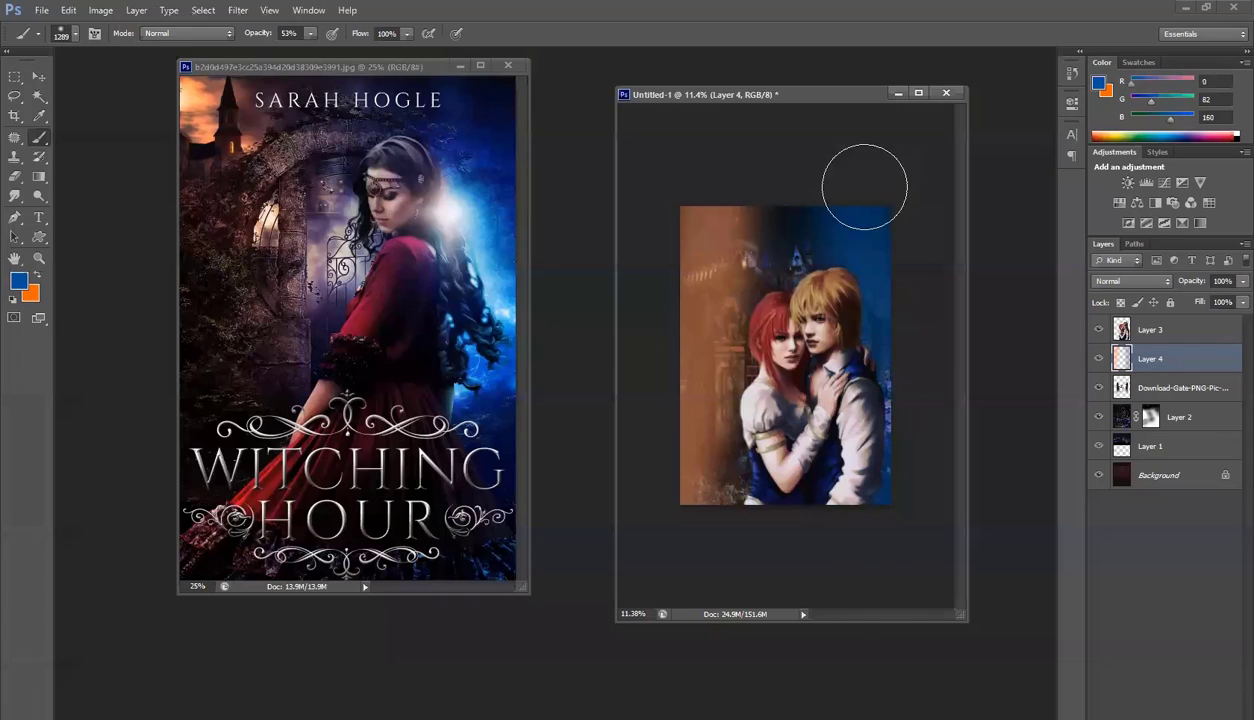
{"action": "left_click", "coordinate": [852, 241]}
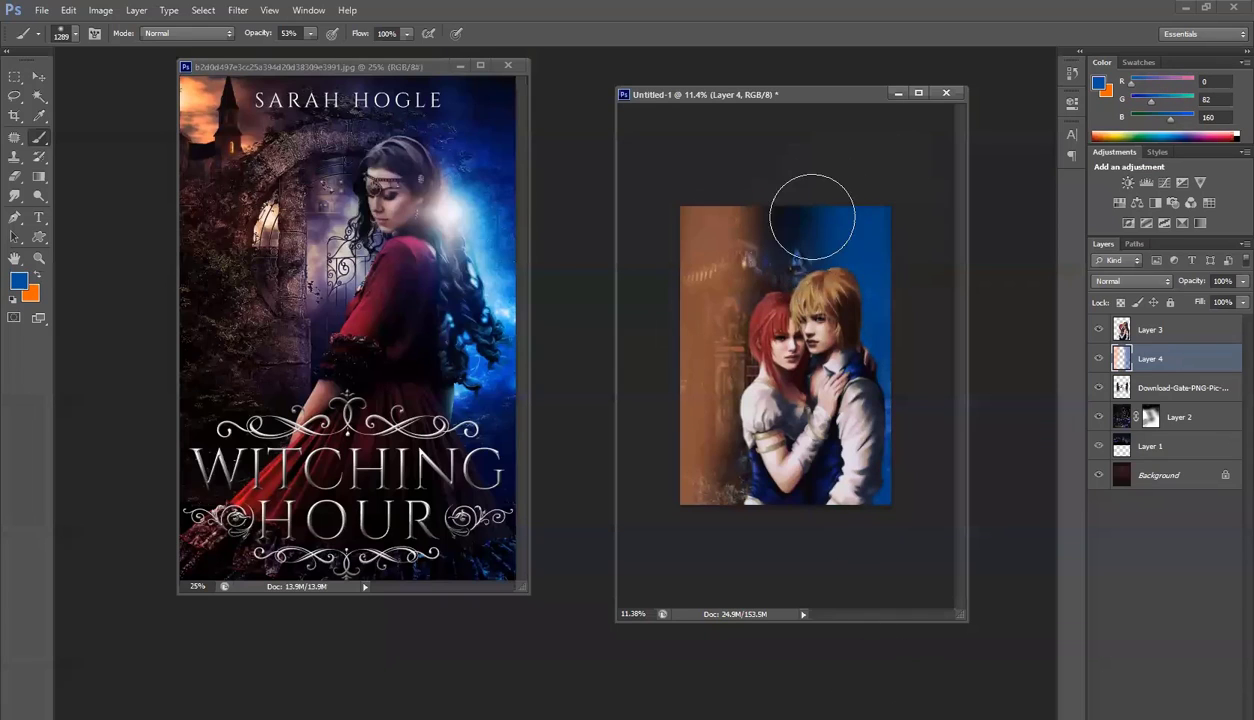
Extend the brown-orange tint toward the center and over the lower-left area, using brown sampled from the painted left side
{"action": "left_click", "coordinate": [720, 225], "text": "alt"}
{"action": "left_click_drag", "start_coordinate": [764, 220], "coordinate": [743, 246]}
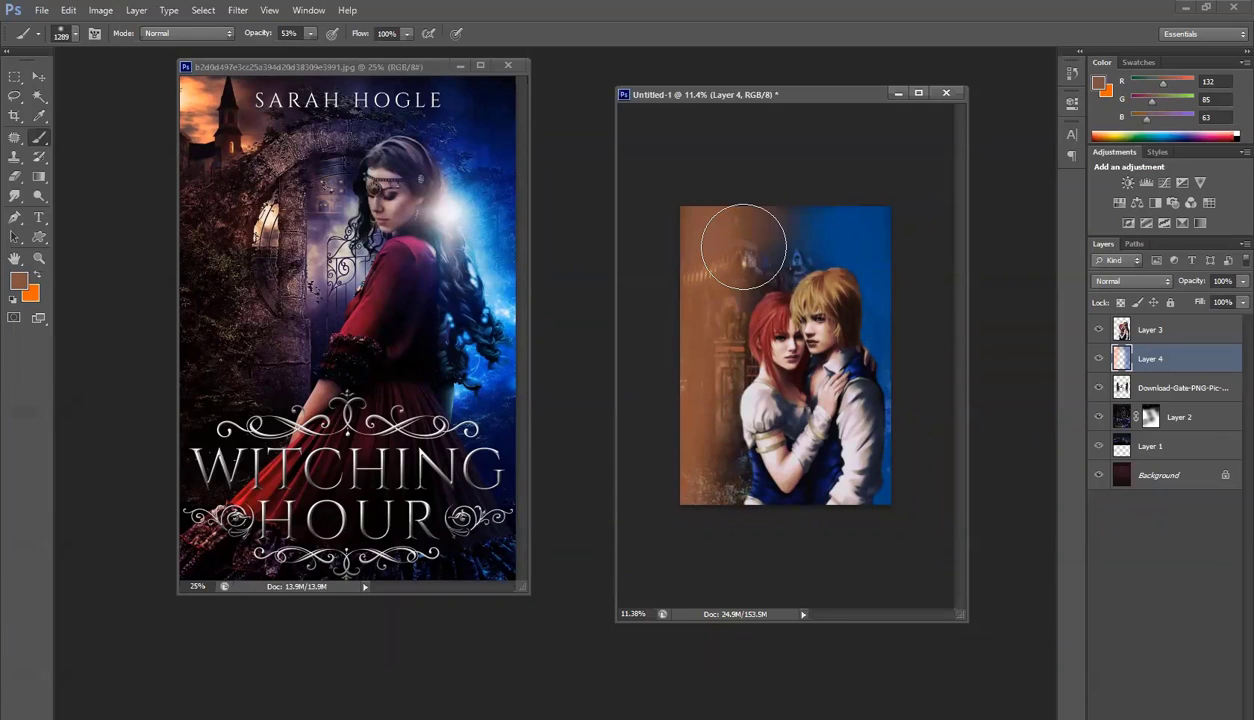
{"action": "left_click", "coordinate": [743, 246]}
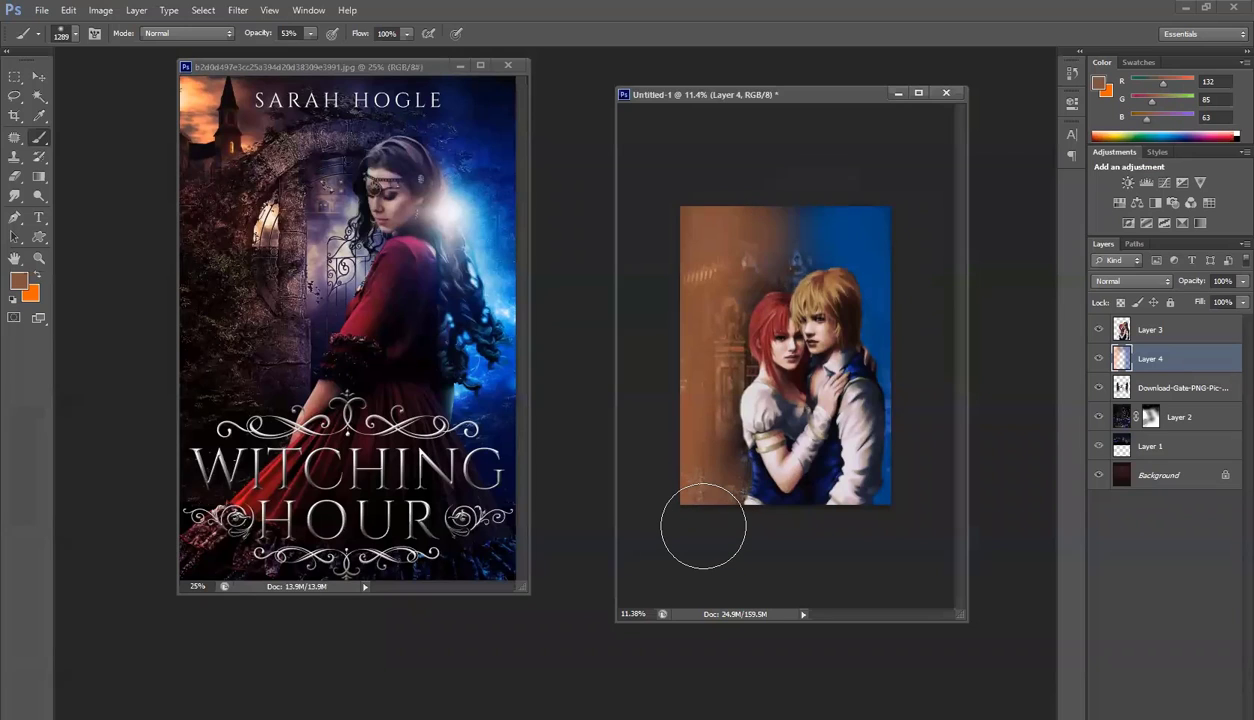
Try different blend modes on the painted orange-and-blue layer, going through Screen, Difference and Divide to Color
{"action": "left_click", "coordinate": [1130, 281]}
{"action": "left_click", "coordinate": [1115, 330]}
{"action": "scroll", "coordinate": [1122, 286], "scroll_direction": "down", "scroll_amount": 2}
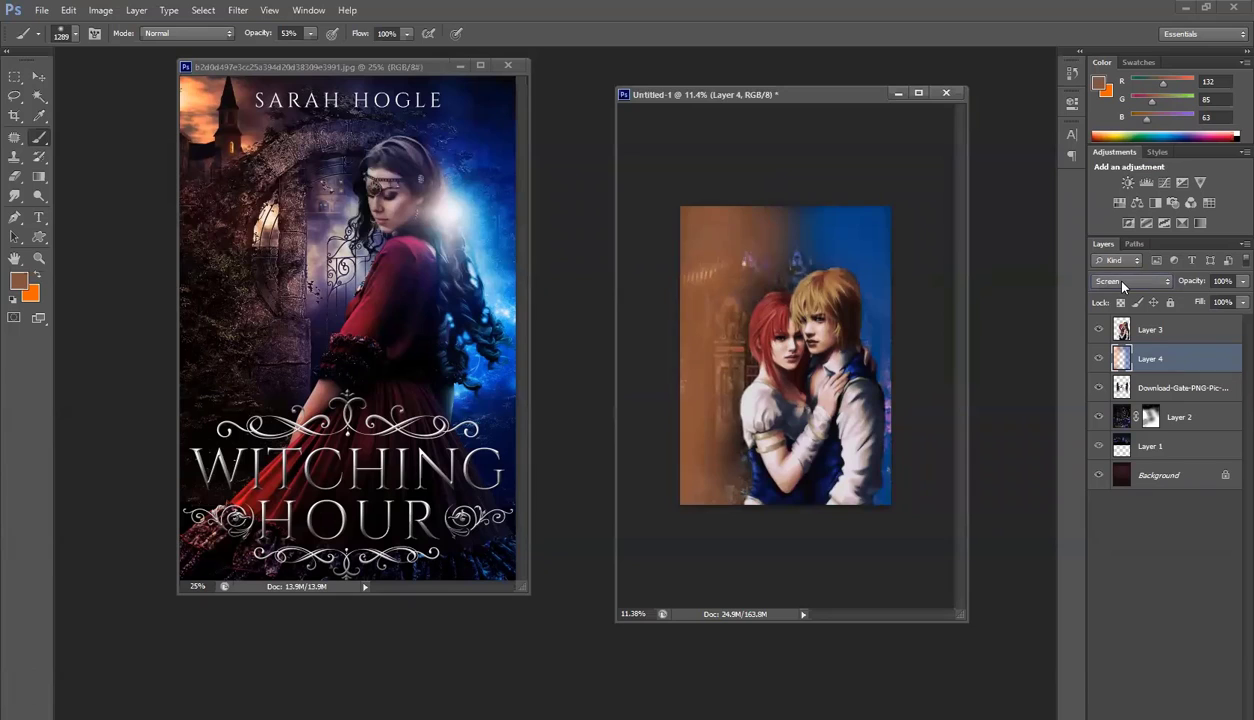
{"action": "scroll", "coordinate": [1122, 284], "scroll_direction": "down", "scroll_amount": 3}
{"action": "scroll", "coordinate": [1122, 284], "scroll_direction": "down", "scroll_amount": 7}
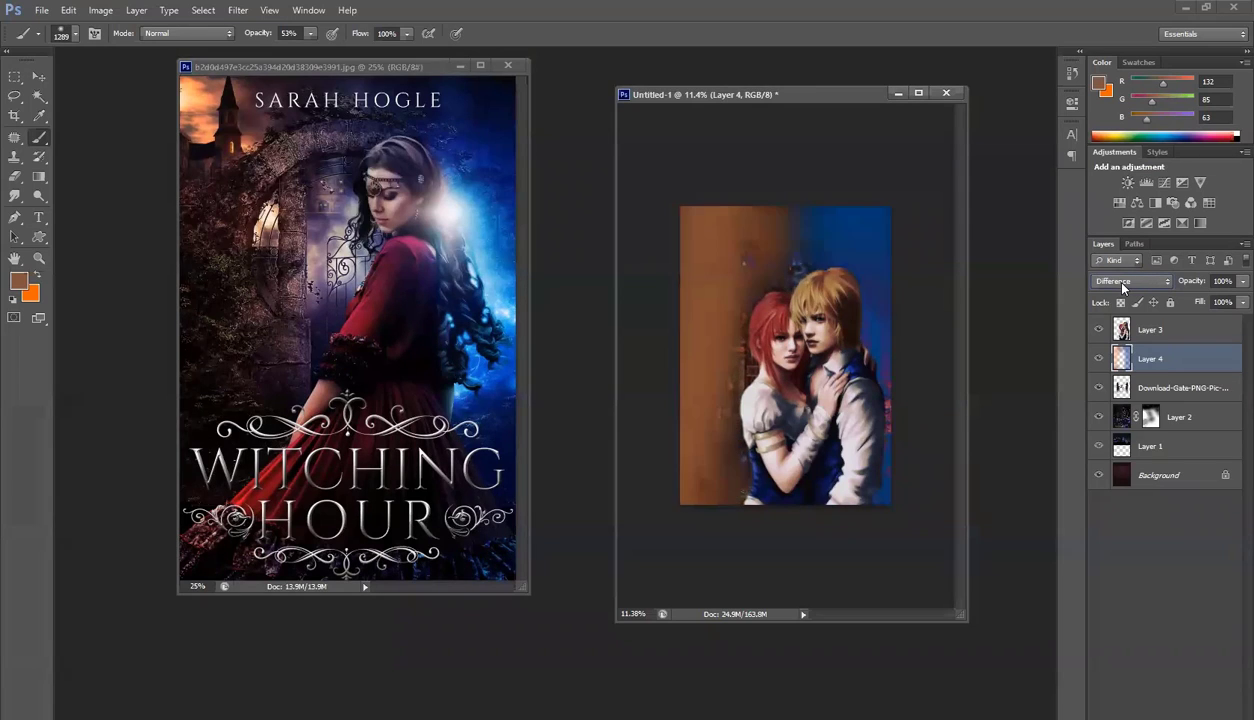
{"action": "scroll", "coordinate": [1122, 285], "scroll_direction": "down", "scroll_amount": 3}
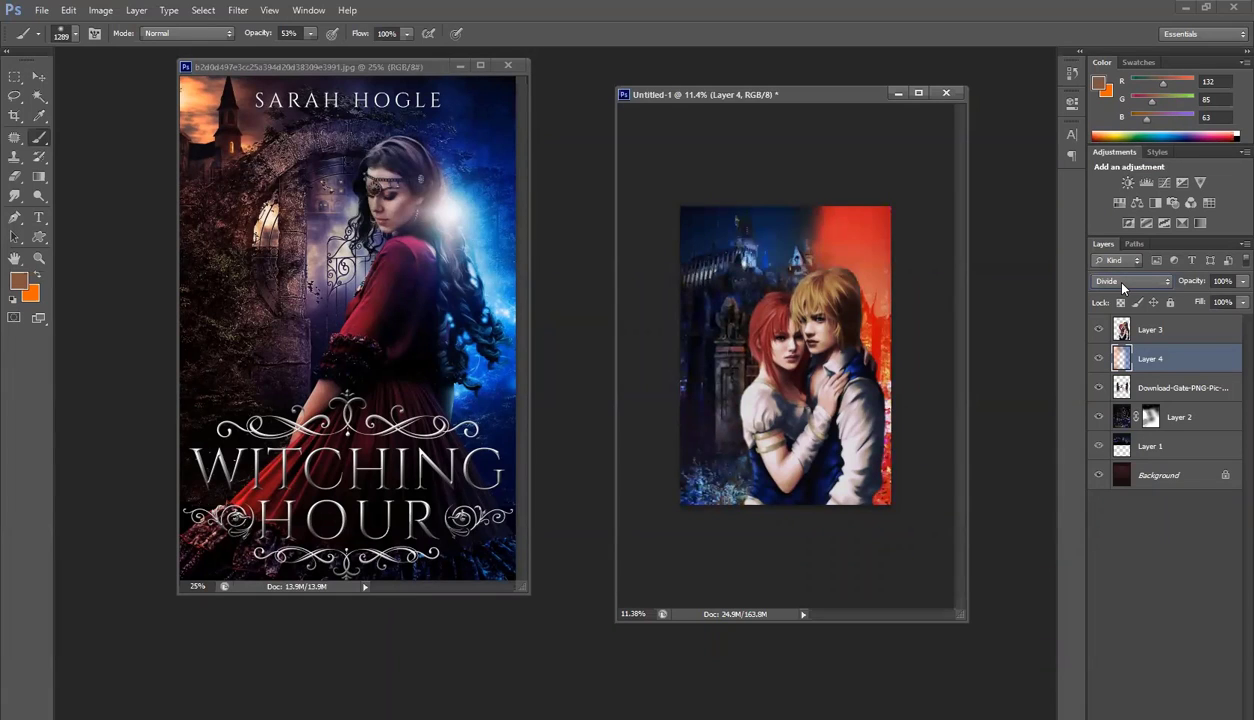
{"action": "scroll", "coordinate": [1122, 287], "scroll_direction": "down", "scroll_amount": 3}
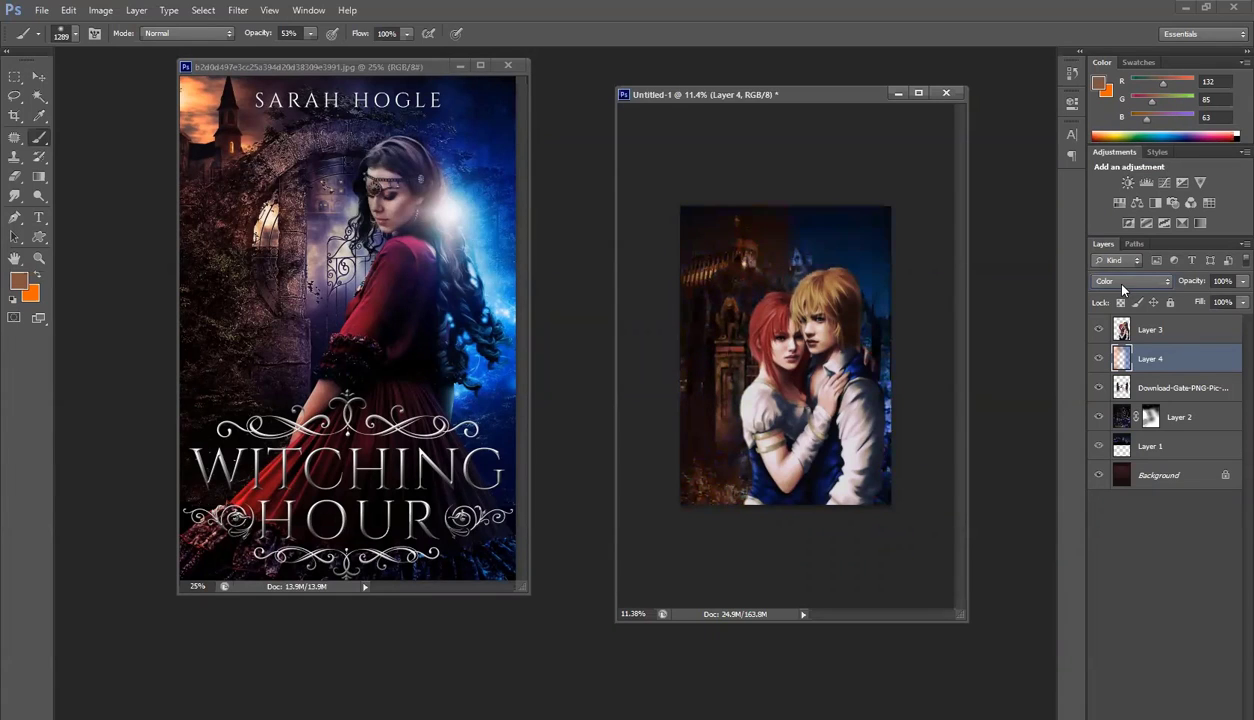
{"action": "scroll", "coordinate": [1122, 286], "scroll_direction": "down", "scroll_amount": 1}
{"action": "left_click", "coordinate": [1122, 288]}
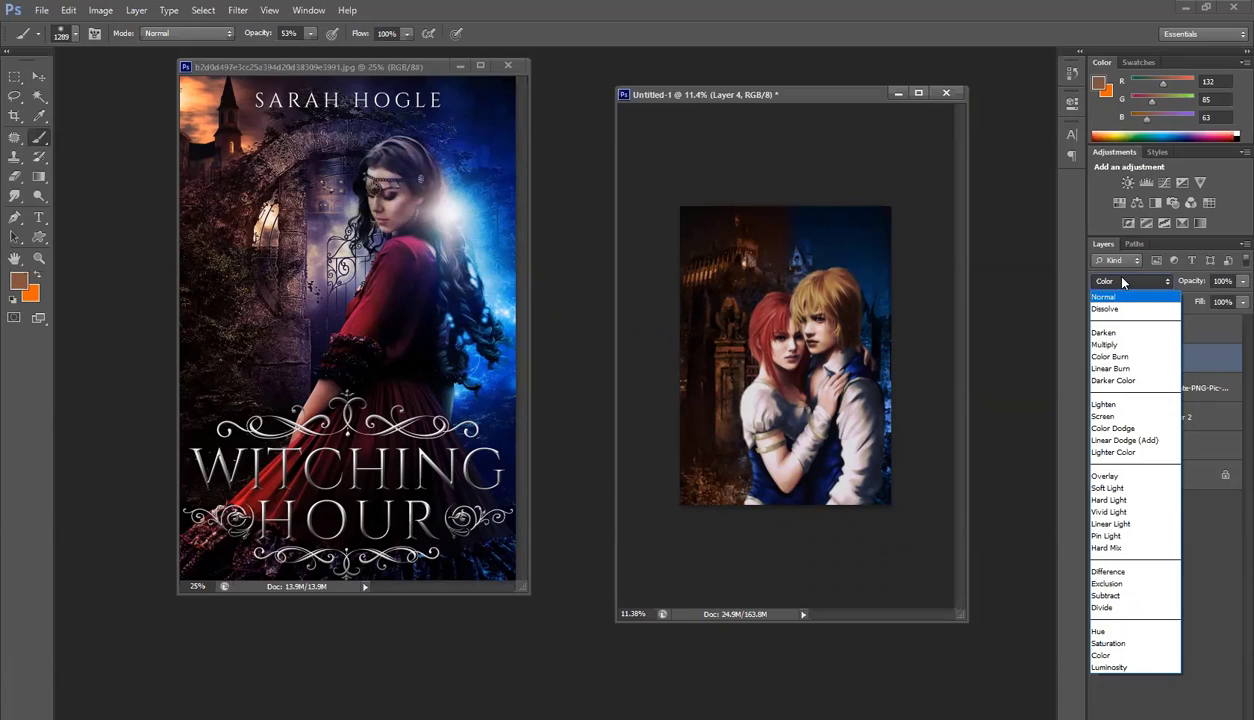
{"action": "left_click", "coordinate": [1126, 283]}
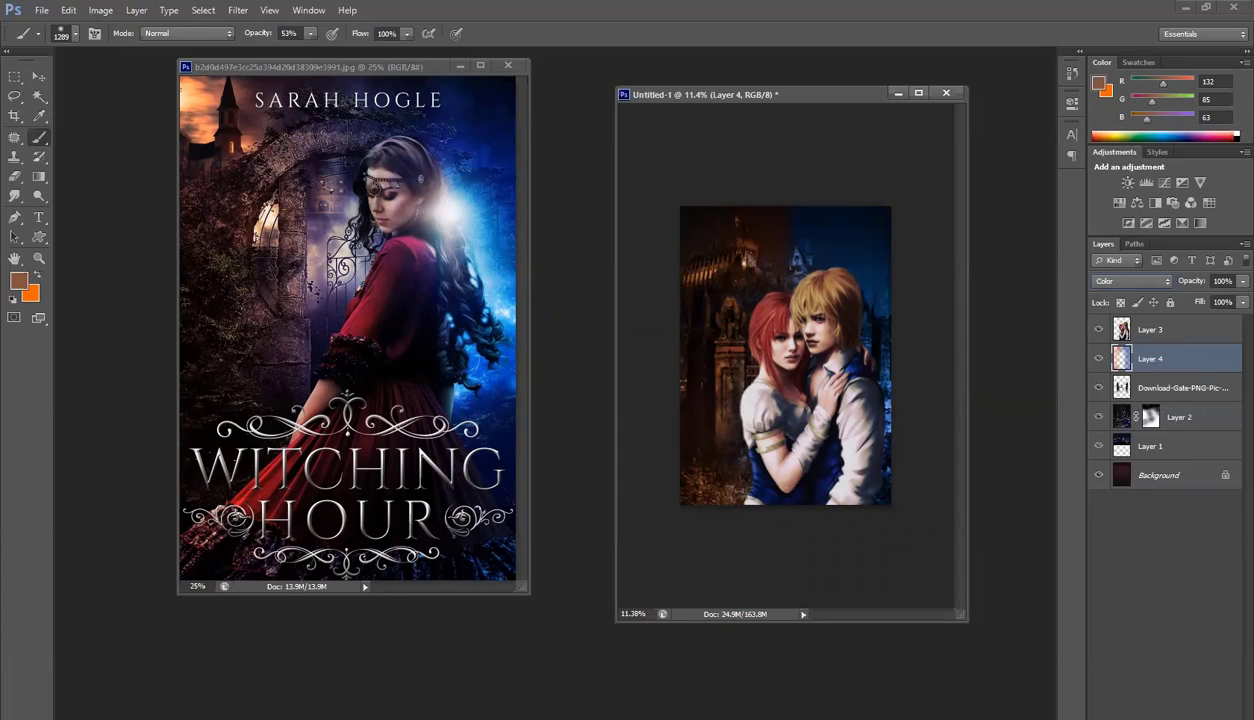
Delete the painted orange-and-blue layer and add a Color Balance adjustment layer above the couple's layer
{"action": "key", "text": "Delete"}
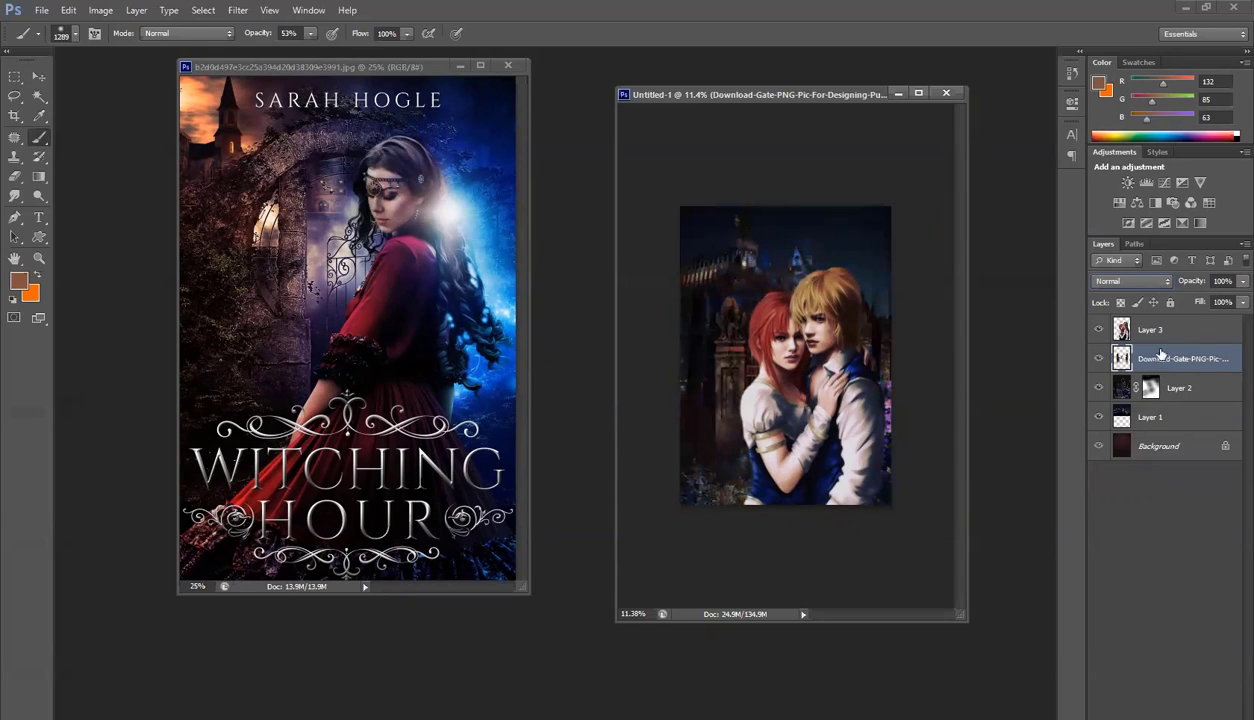
{"action": "left_click", "coordinate": [1151, 331]}
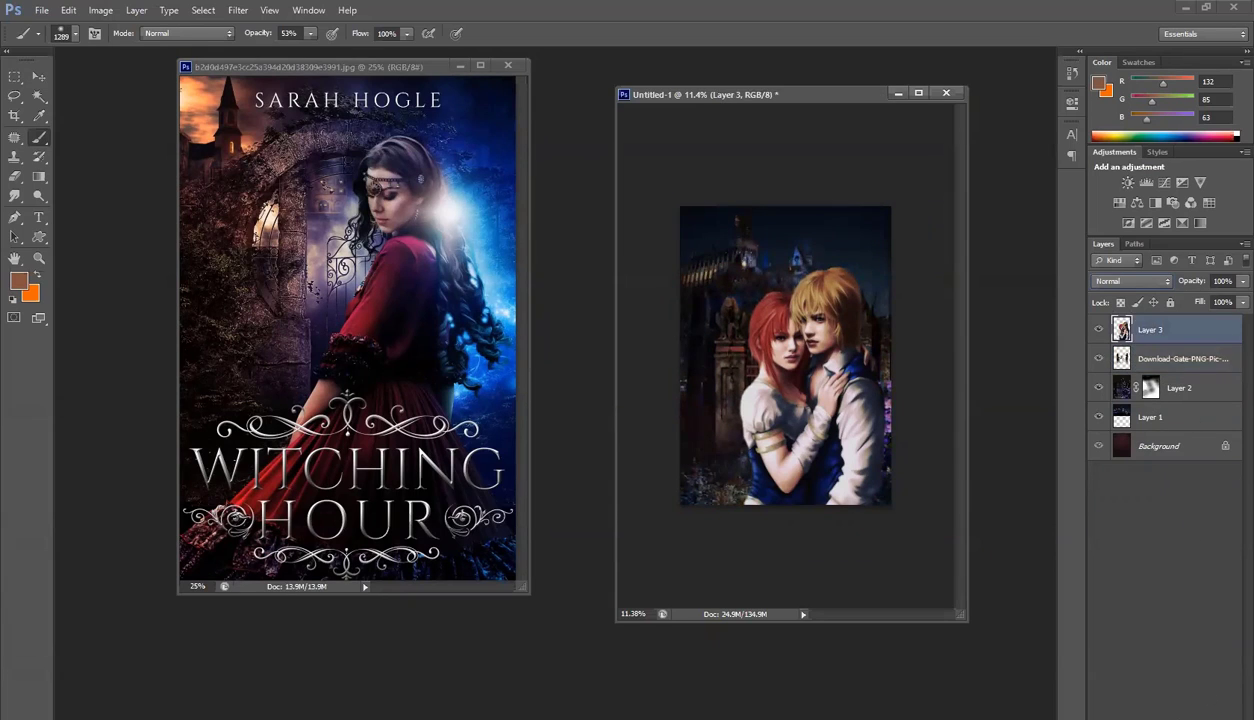
{"action": "left_click", "coordinate": [100, 10]}
{"action": "mouse_move", "coordinate": [126, 48]}
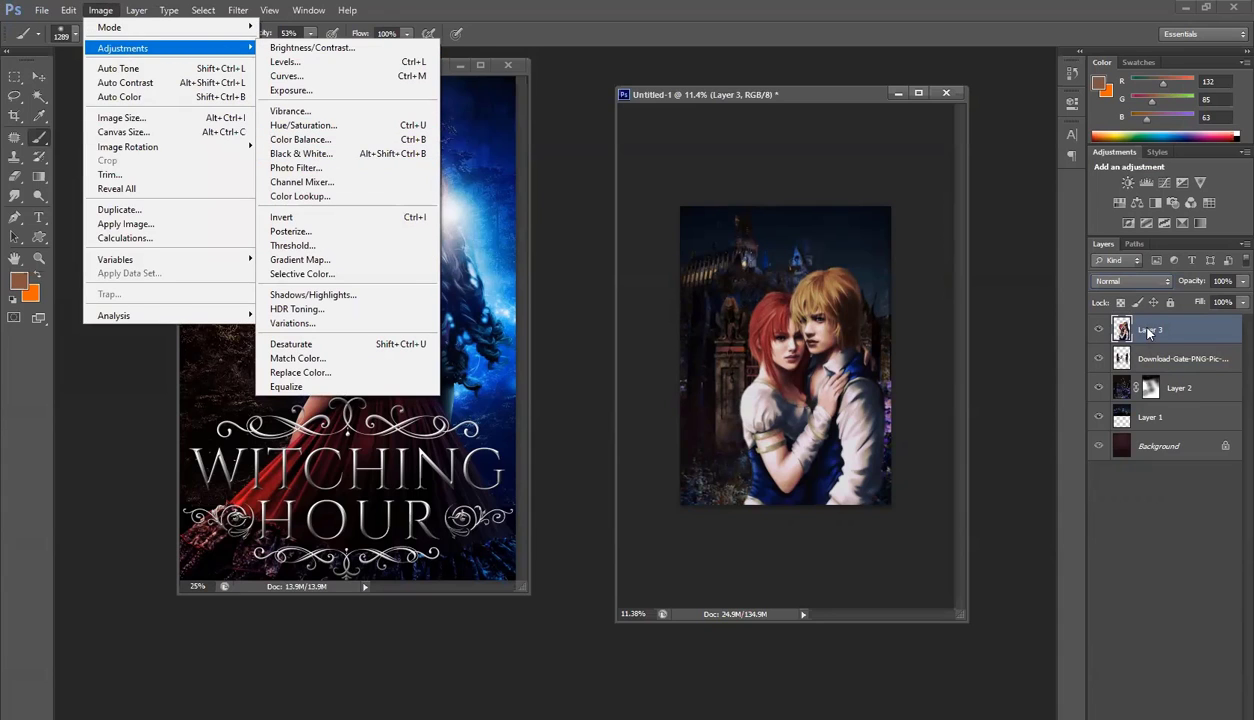
{"action": "left_click", "coordinate": [1149, 333]}
{"action": "left_click", "coordinate": [1163, 718]}
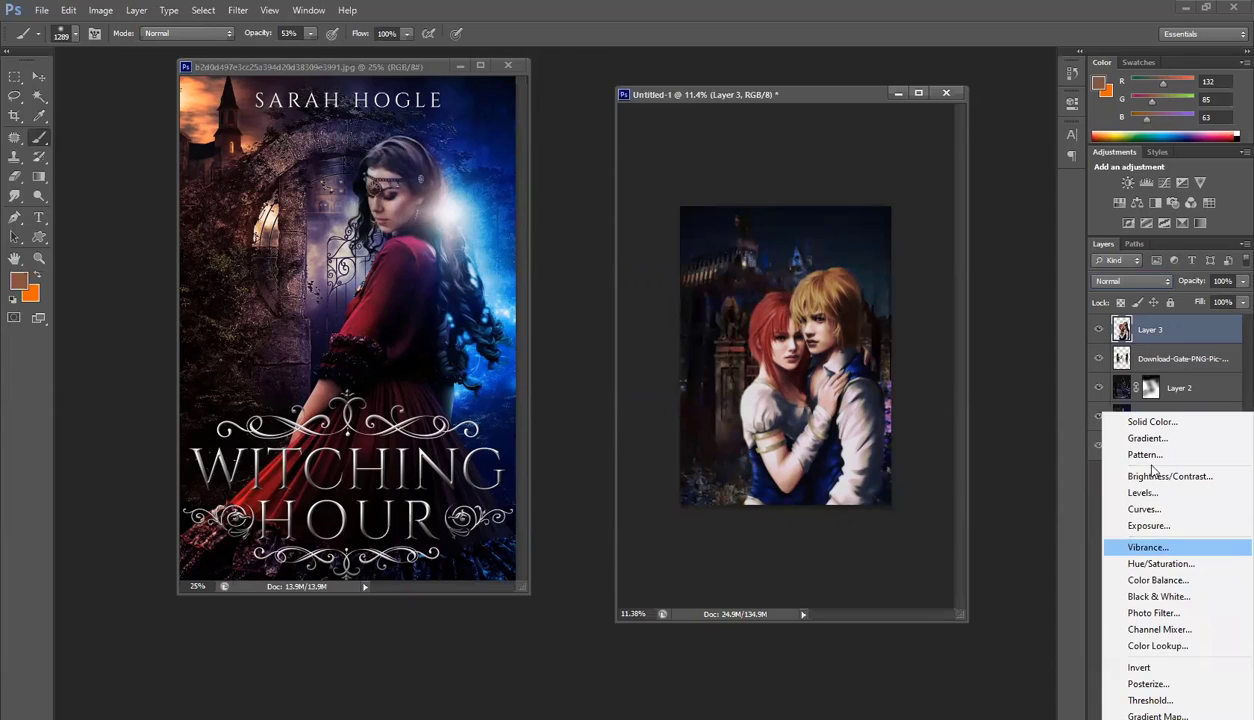
{"action": "left_click", "coordinate": [1160, 580]}
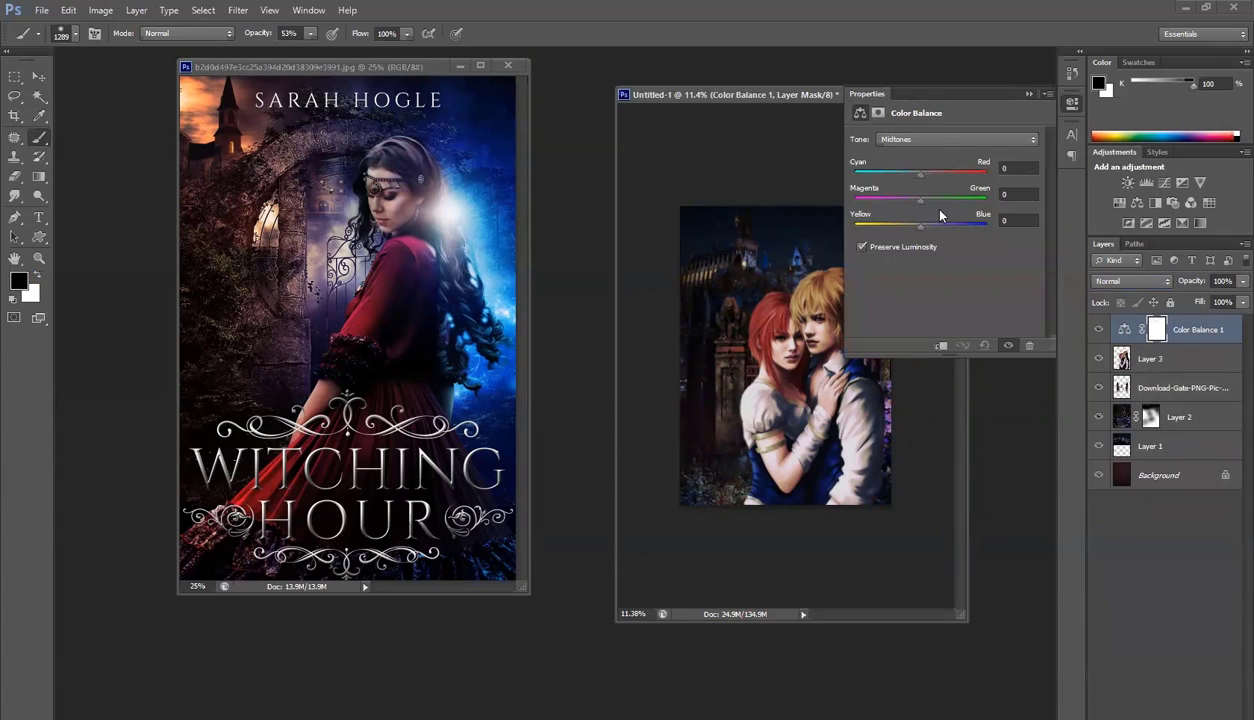
{"action": "left_click_drag", "start_coordinate": [900, 93], "coordinate": [949, 326]}
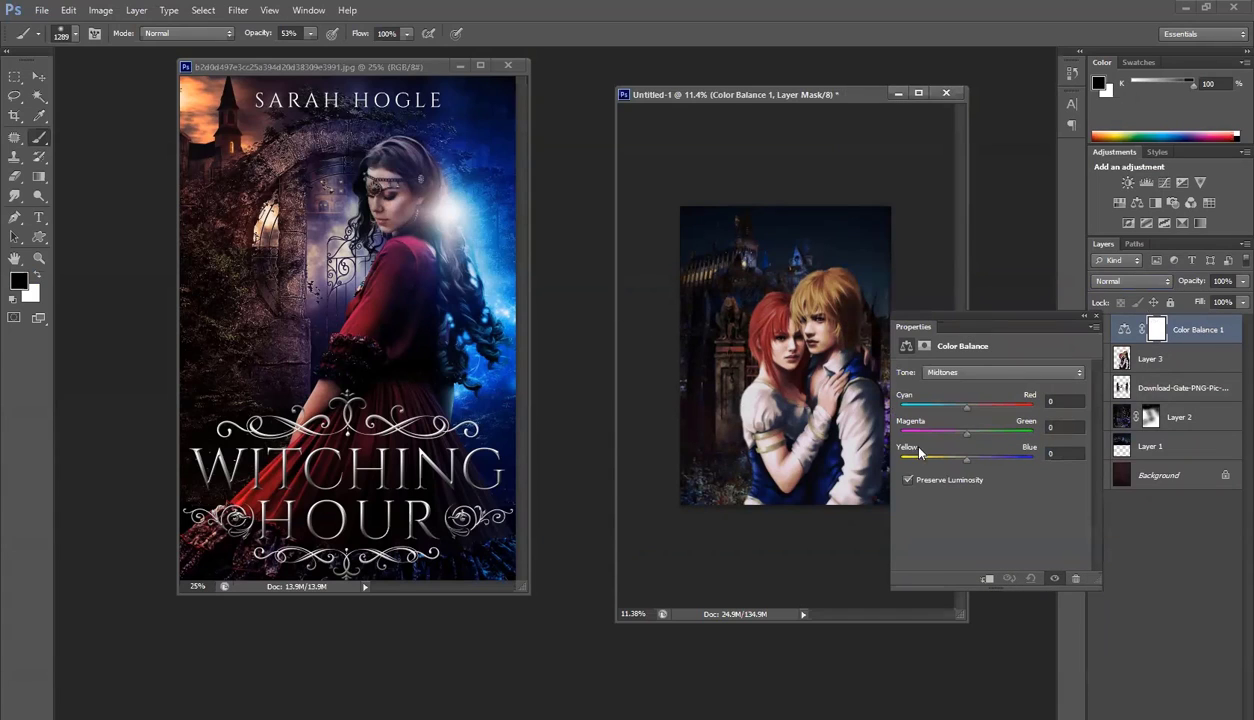
Warm the midtones in the Color Balance adjustment with Cyan–Red +57, Magenta–Green -2 and Yellow–Blue -12
{"action": "left_click_drag", "start_coordinate": [968, 409], "coordinate": [987, 409]}
{"action": "left_click_drag", "start_coordinate": [966, 434], "coordinate": [962, 469]}
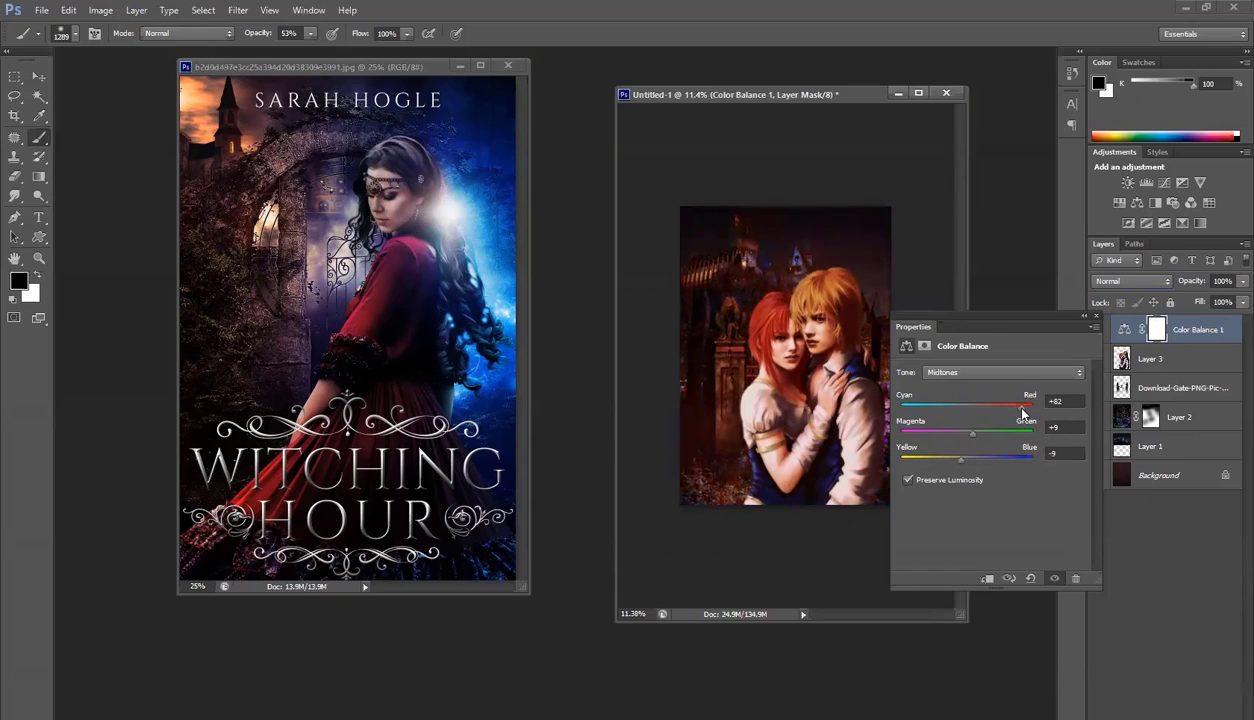
{"action": "left_click_drag", "start_coordinate": [990, 414], "coordinate": [962, 461]}
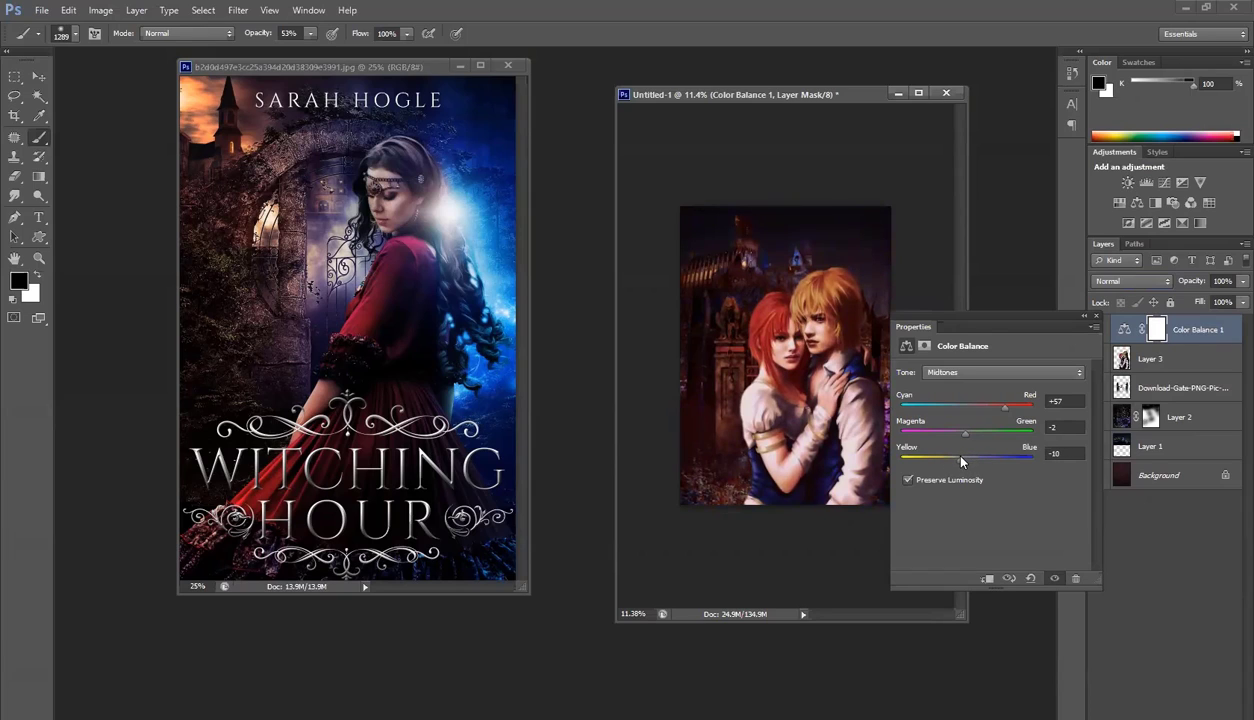
{"action": "left_click", "coordinate": [1084, 316]}
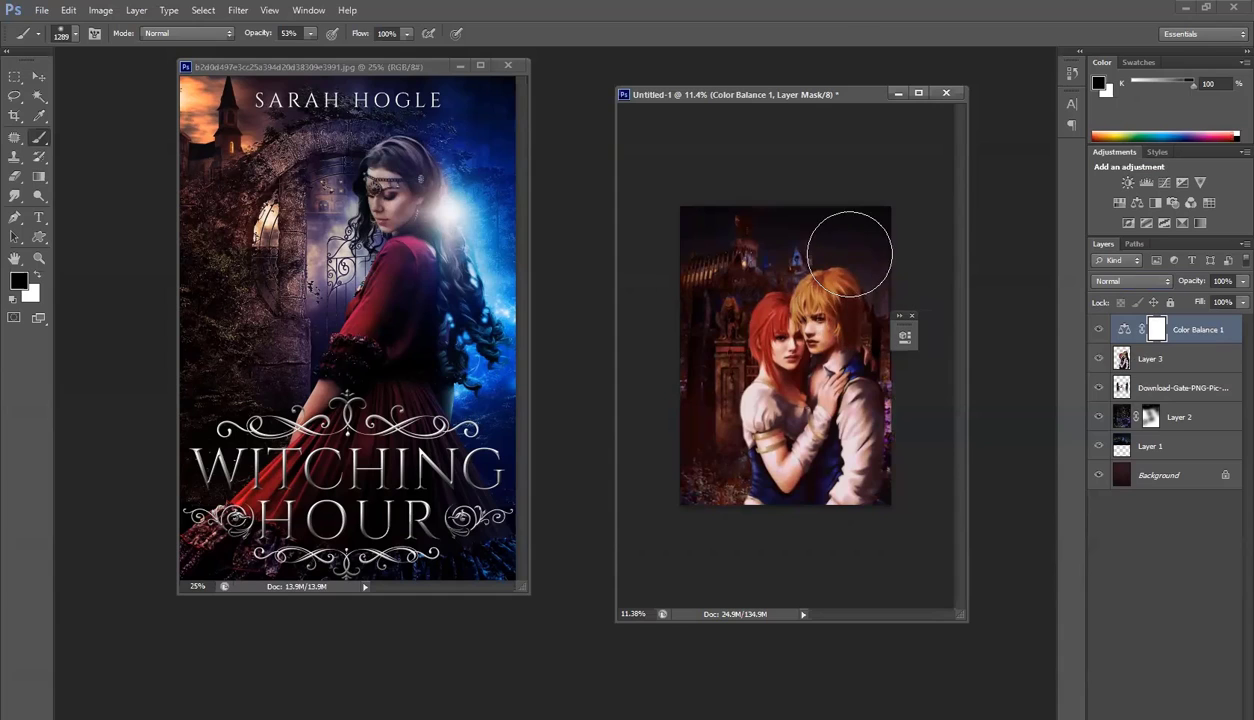
Compare the composite with and without the warm Color Balance adjustment
{"action": "scroll", "coordinate": [834, 249], "scroll_direction": "up", "scroll_amount": 2}
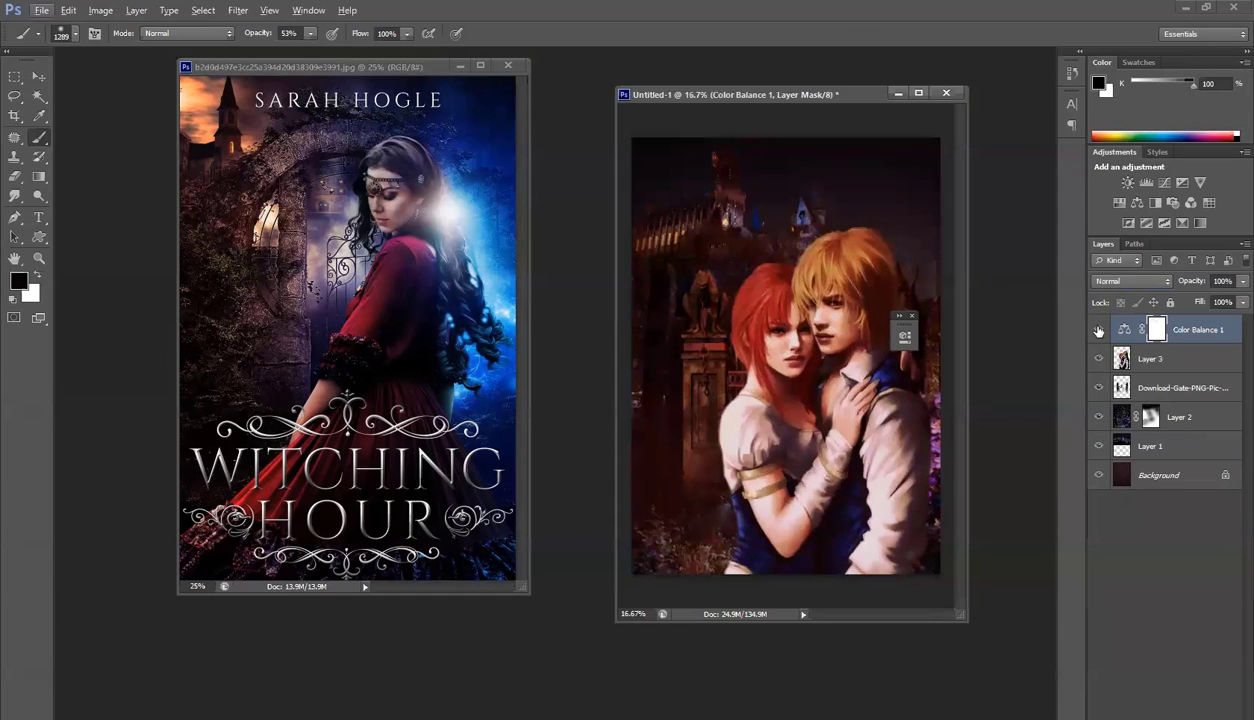
{"action": "left_click", "coordinate": [1098, 331]}
{"action": "left_click", "coordinate": [1098, 331]}
{"action": "left_click", "coordinate": [1099, 332]}
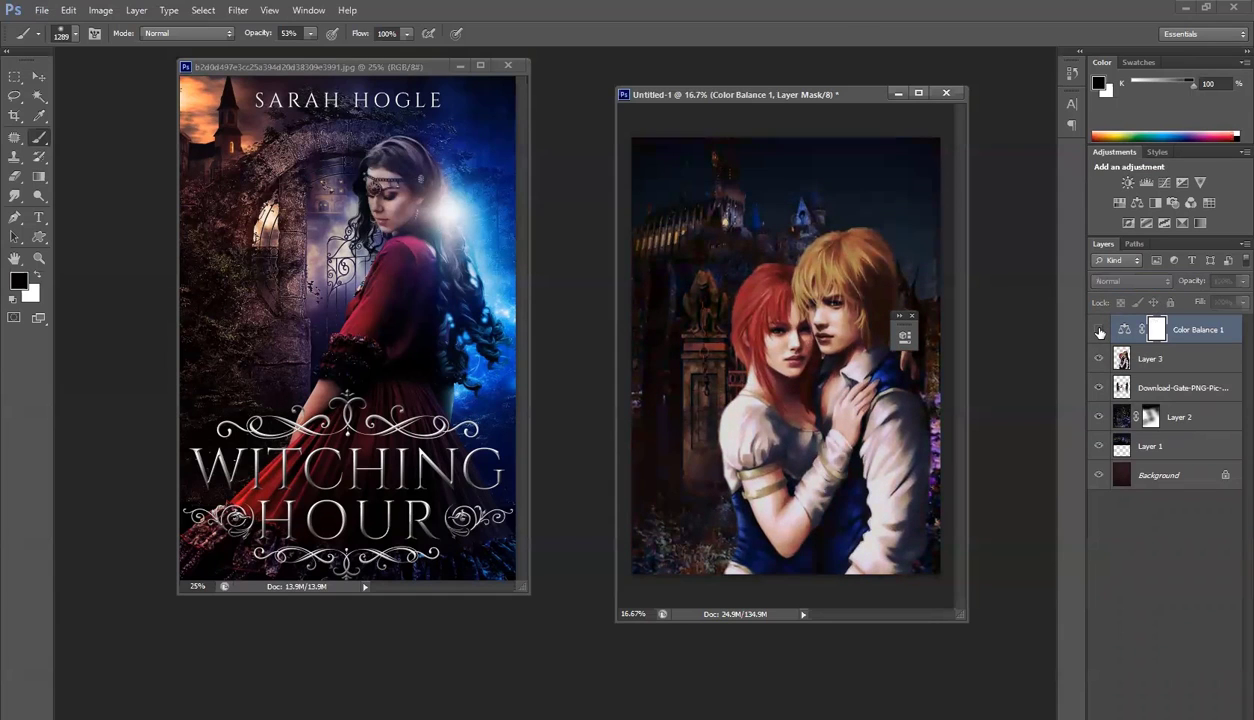
{"action": "left_click", "coordinate": [1099, 332]}
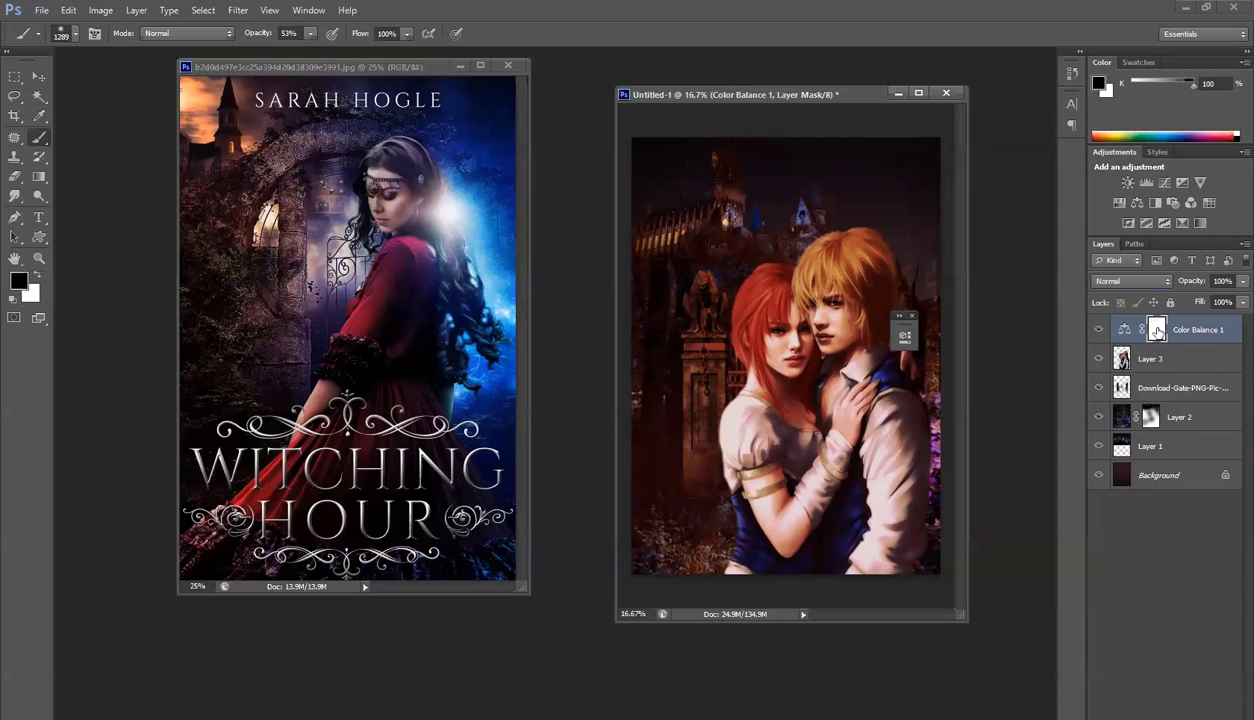
Paint black on the warm adjustment's mask over the couple and the center to keep the tint on the scene's left side
{"action": "scroll", "coordinate": [780, 330], "scroll_direction": "down", "scroll_amount": 1}
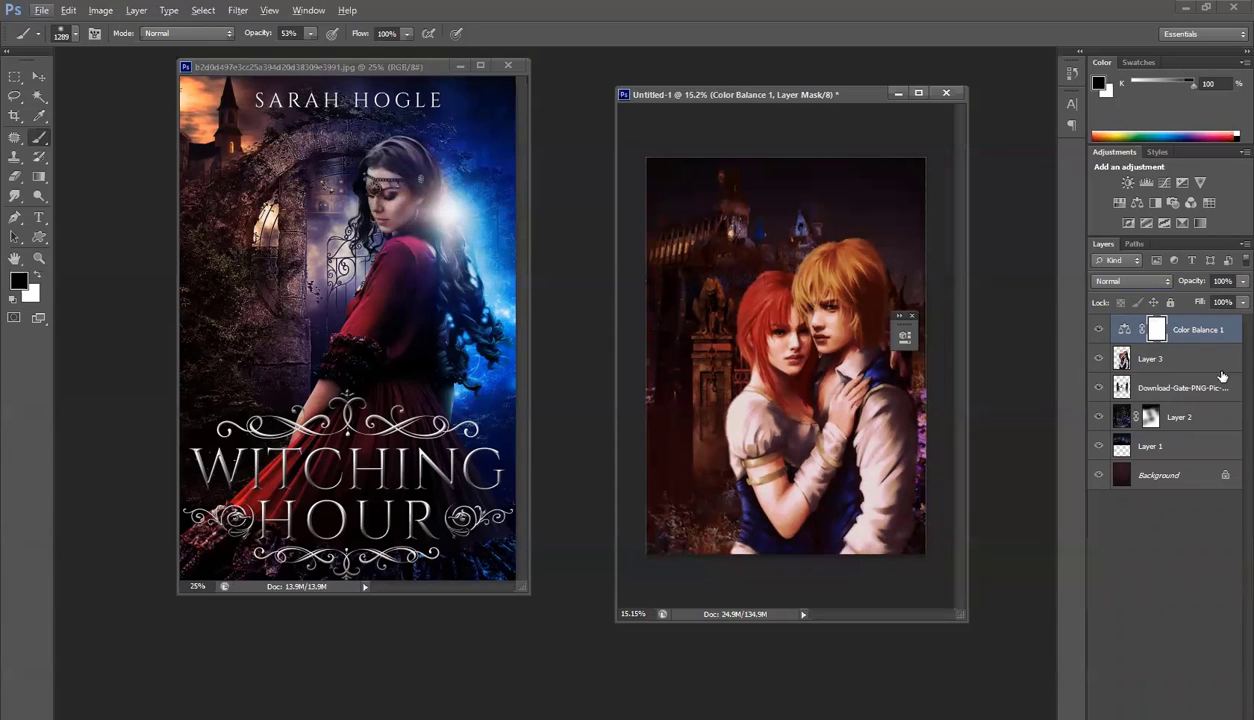
{"action": "left_click", "coordinate": [1157, 330]}
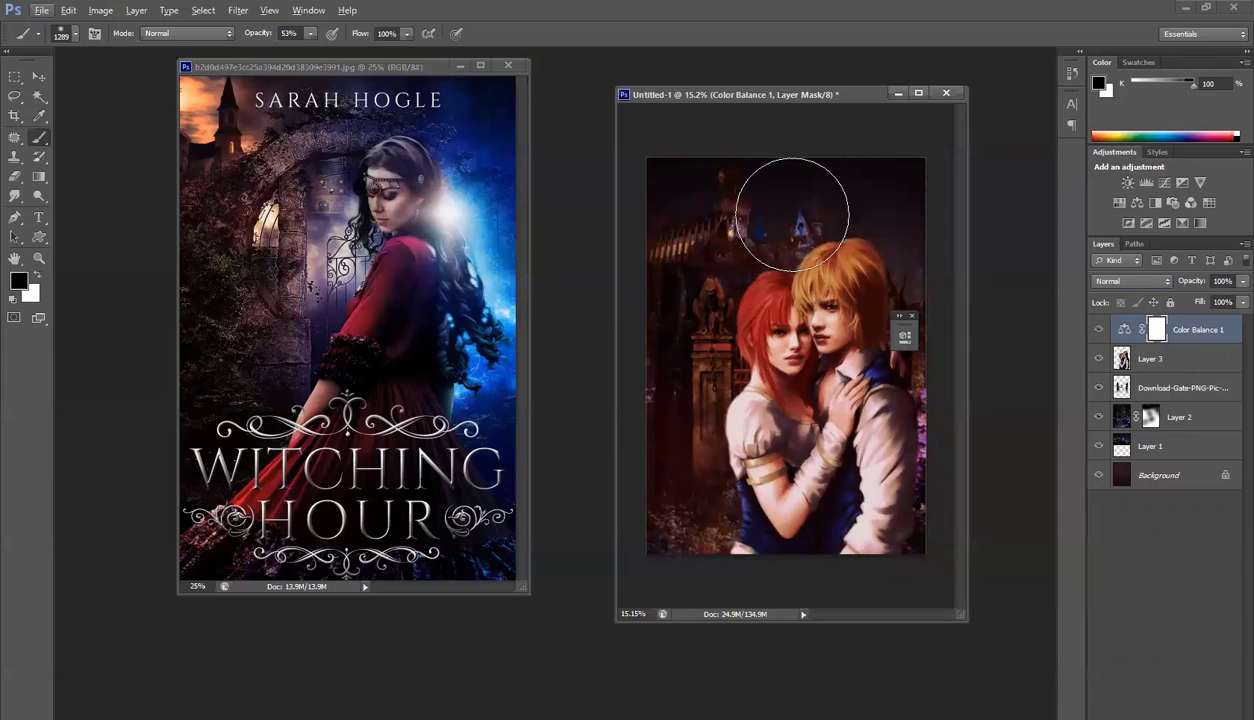
{"action": "mouse_move", "coordinate": [790, 495]}
{"action": "left_mouse_down"}
{"action": "mouse_move", "coordinate": [786, 178]}
{"action": "mouse_move", "coordinate": [803, 597]}
{"action": "mouse_move", "coordinate": [771, 183]}
{"action": "mouse_move", "coordinate": [807, 541]}
{"action": "mouse_move", "coordinate": [786, 141]}
{"action": "mouse_move", "coordinate": [787, 527]}
{"action": "mouse_move", "coordinate": [814, 296]}
{"action": "mouse_move", "coordinate": [820, 464]}
{"action": "mouse_move", "coordinate": [839, 148]}
{"action": "mouse_move", "coordinate": [831, 343]}
{"action": "mouse_move", "coordinate": [813, 215]}
{"action": "mouse_move", "coordinate": [762, 468]}
{"action": "mouse_move", "coordinate": [761, 394]}
{"action": "mouse_move", "coordinate": [760, 475]}
{"action": "mouse_move", "coordinate": [813, 318]}
{"action": "mouse_move", "coordinate": [843, 347]}
{"action": "mouse_move", "coordinate": [834, 384]}
{"action": "mouse_move", "coordinate": [878, 492]}
{"action": "mouse_move", "coordinate": [880, 556]}
{"action": "mouse_move", "coordinate": [865, 522]}
{"action": "left_mouse_up"}
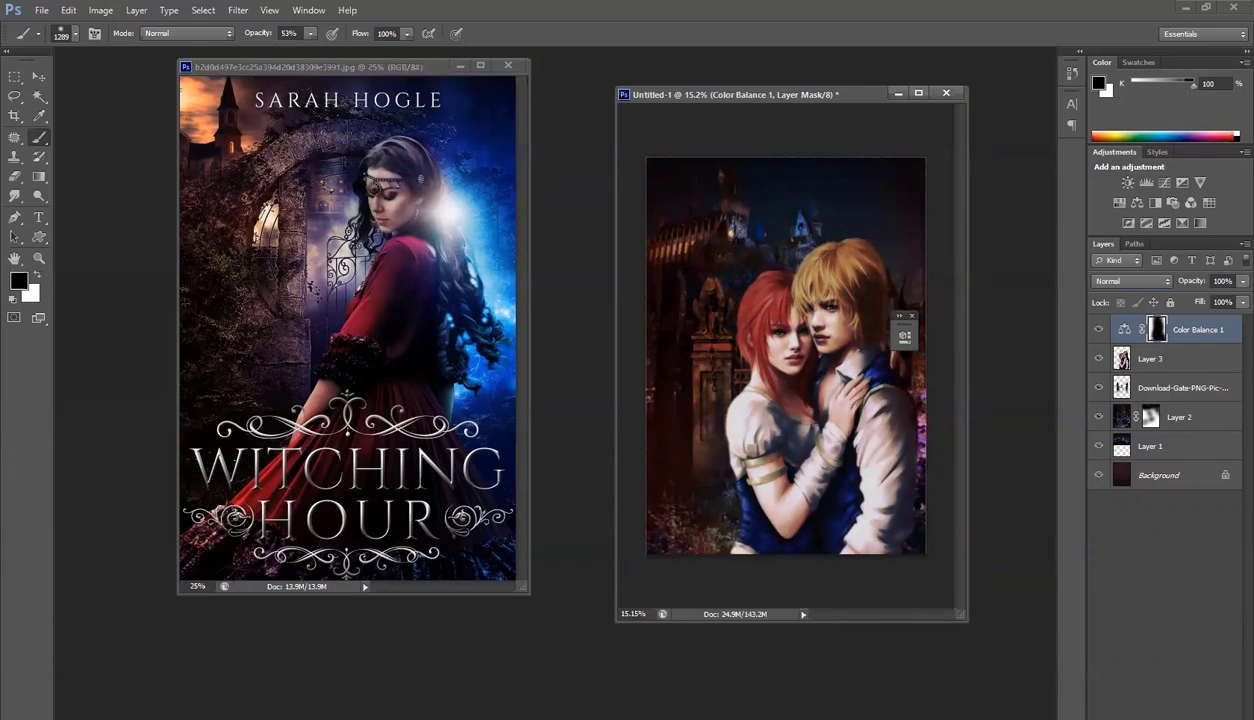
Add a second Color Balance adjustment layer with midtones at Magenta–Green +12 and Yellow–Blue +70
{"action": "left_click", "coordinate": [1185, 716]}
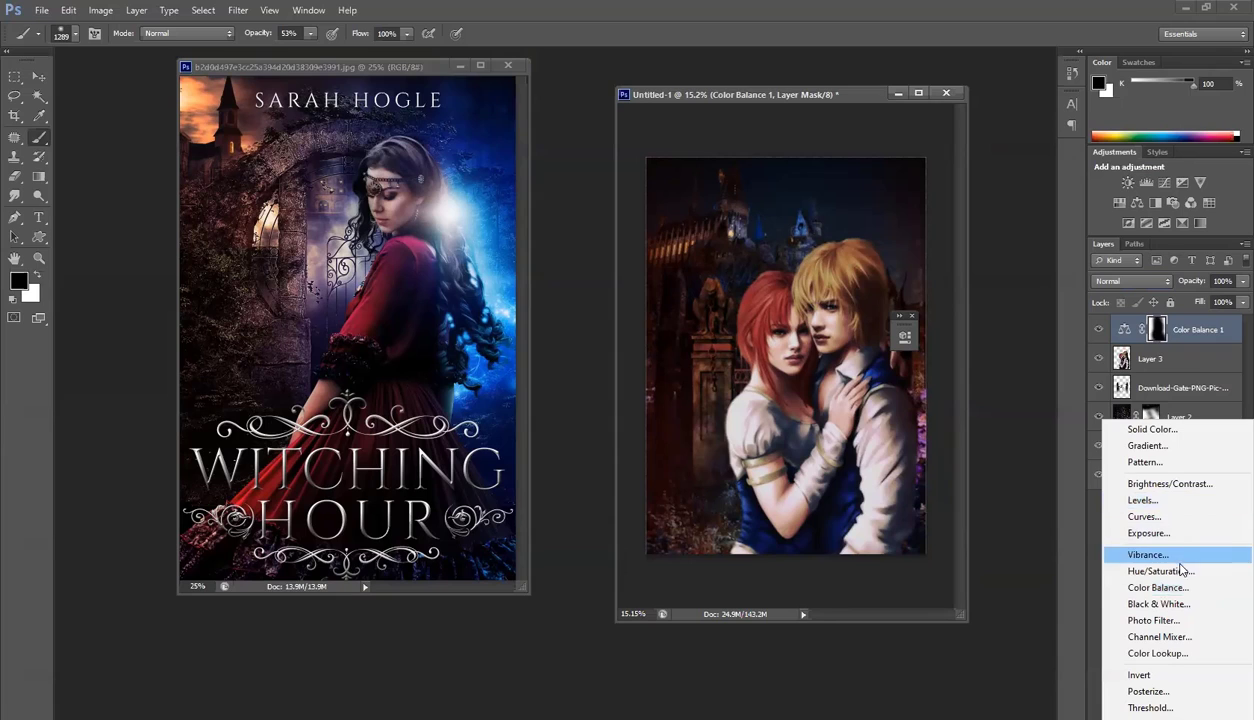
{"action": "left_click", "coordinate": [1152, 587]}
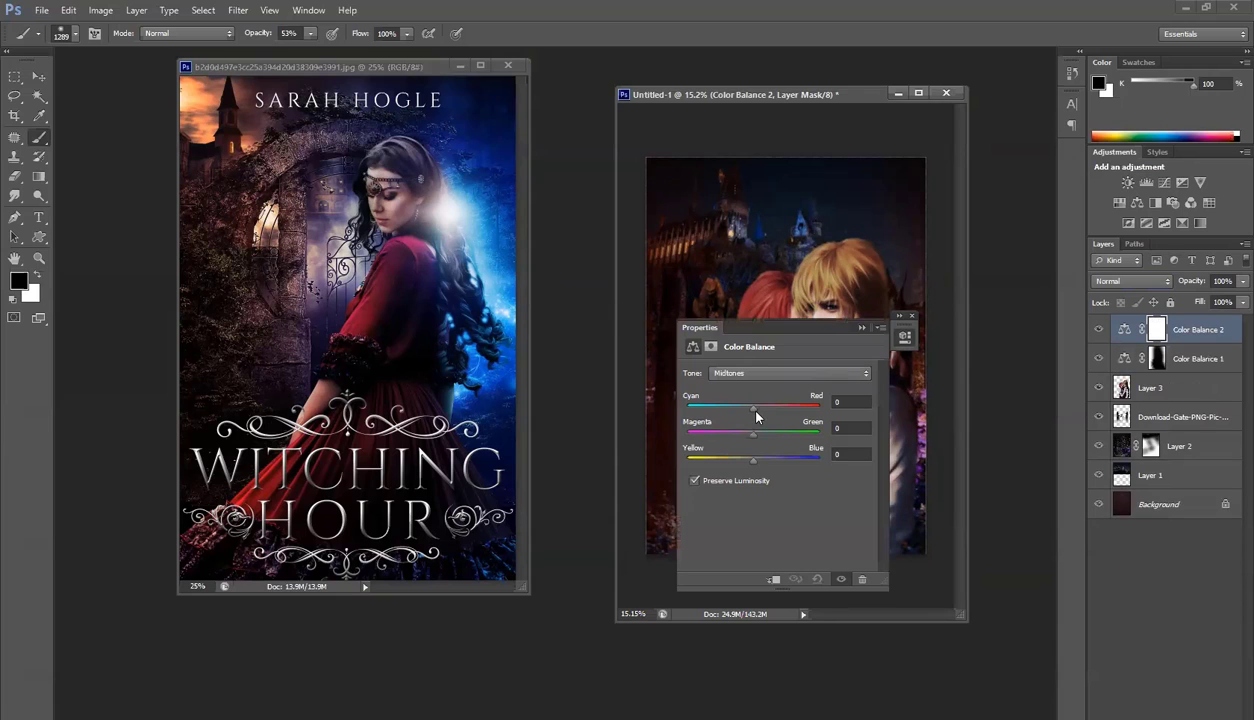
{"action": "left_click_drag", "start_coordinate": [757, 462], "coordinate": [761, 435]}
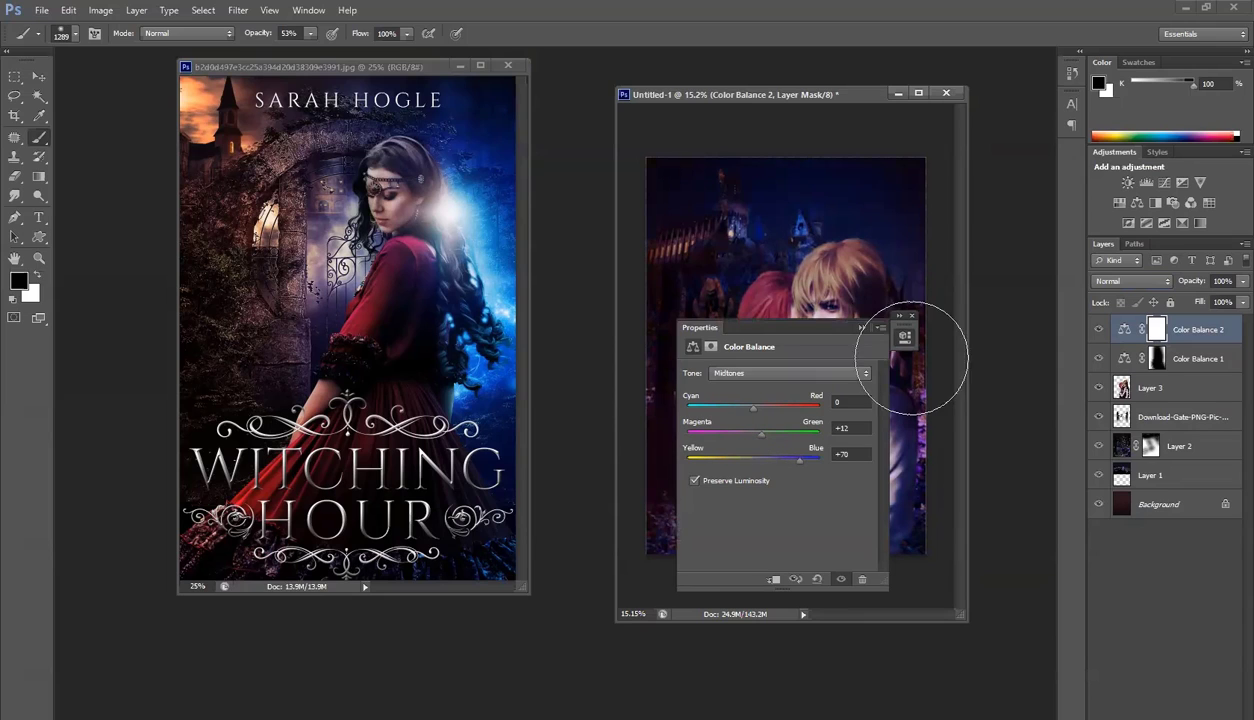
{"action": "left_click", "coordinate": [863, 328]}
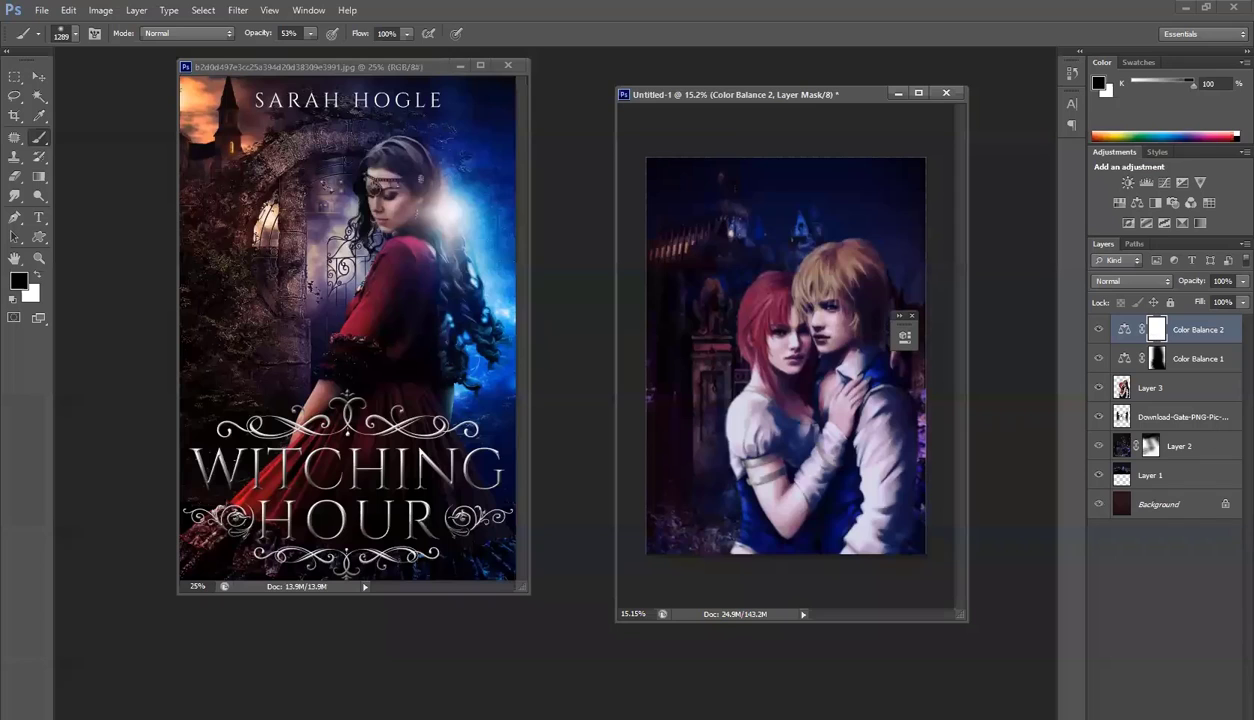
Paint black on the blue adjustment's mask over the left and center of the scene, and compare the result with and without the layer
{"action": "mouse_move", "coordinate": [762, 166]}
{"action": "left_mouse_down"}
{"action": "mouse_move", "coordinate": [763, 550]}
{"action": "mouse_move", "coordinate": [762, 217]}
{"action": "mouse_move", "coordinate": [765, 500]}
{"action": "mouse_move", "coordinate": [747, 393]}
{"action": "mouse_move", "coordinate": [775, 468]}
{"action": "left_mouse_up"}
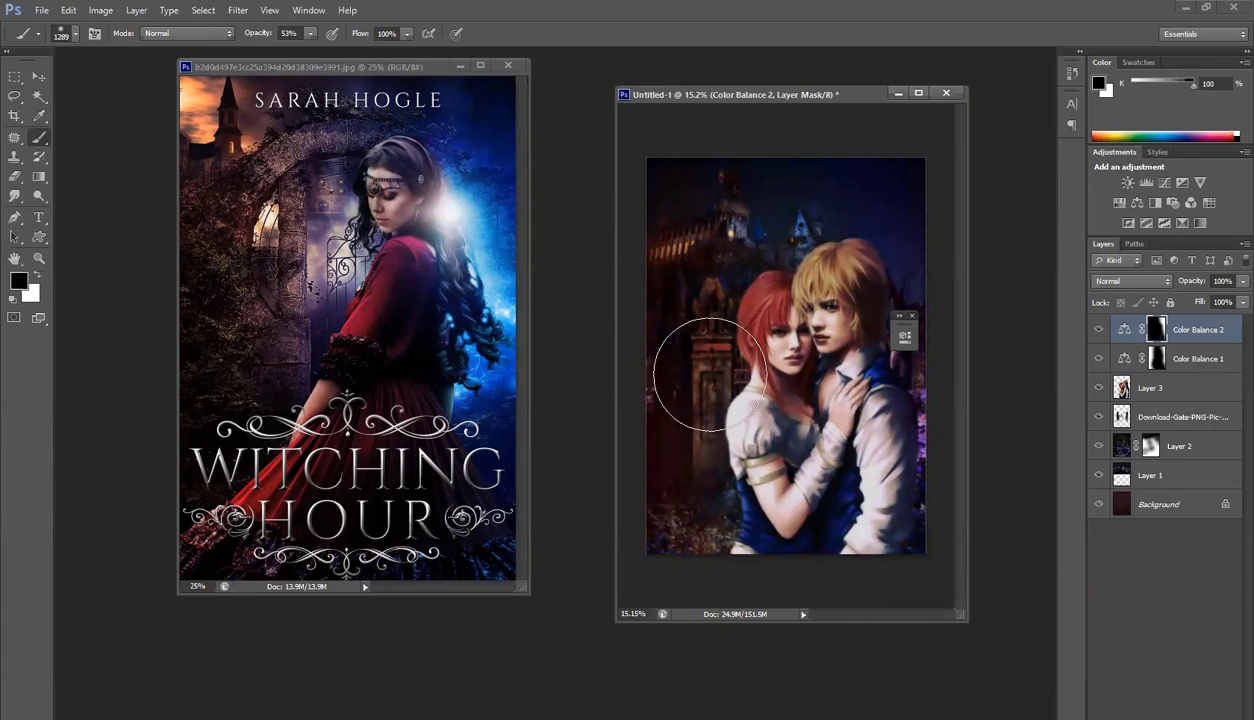
{"action": "left_click", "coordinate": [1097, 331]}
{"action": "left_click", "coordinate": [1097, 331]}
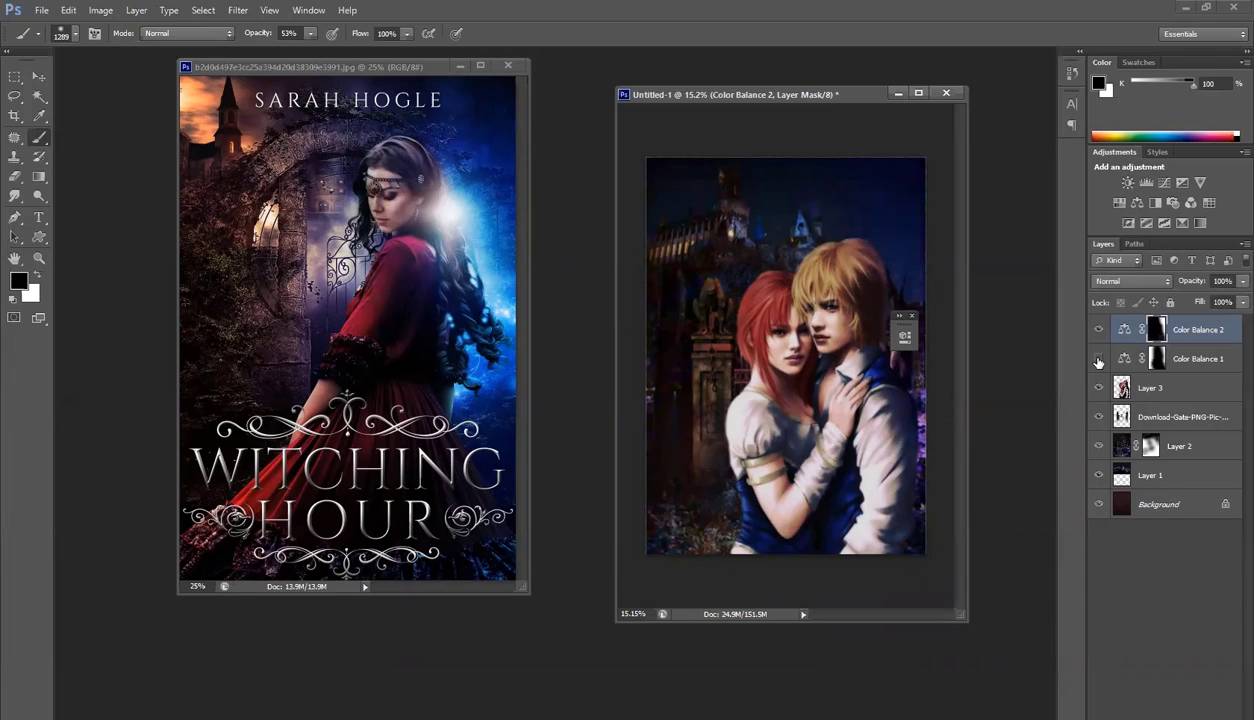
Set the blue Color Balance adjustment's midtone Cyan–Red value to -57
{"action": "double_click", "coordinate": [1122, 329]}
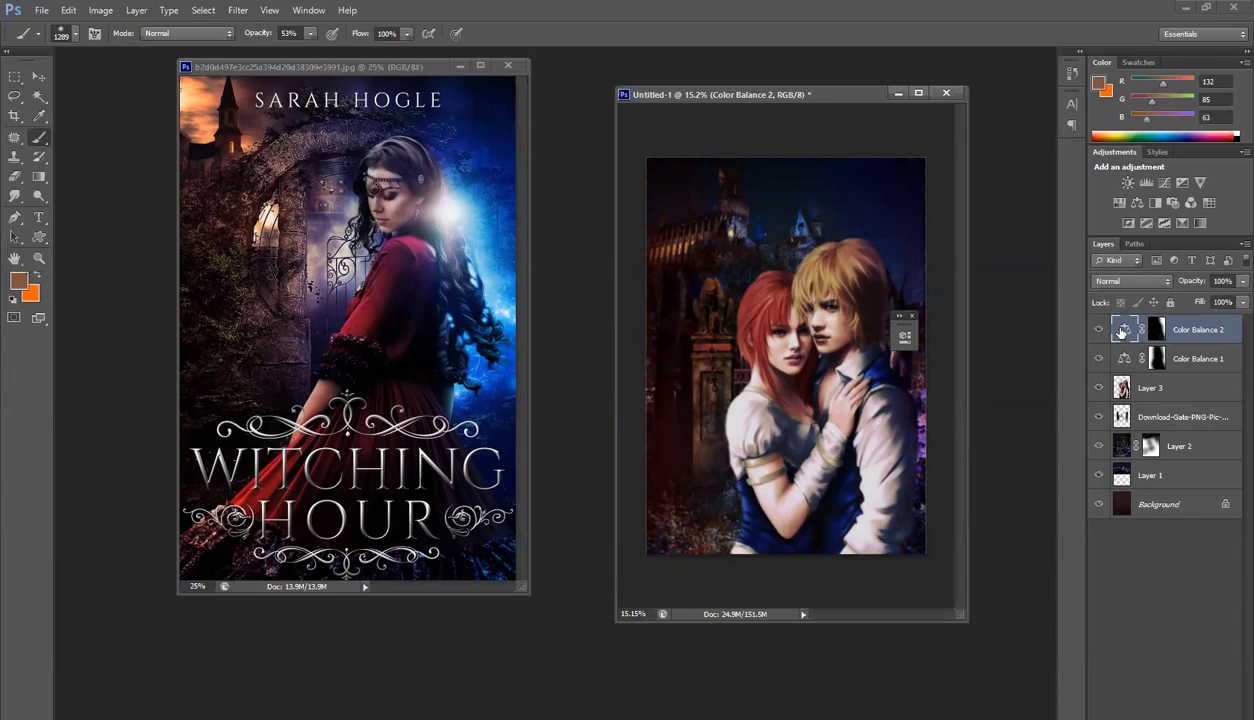
{"action": "left_click_drag", "start_coordinate": [754, 412], "coordinate": [716, 418]}
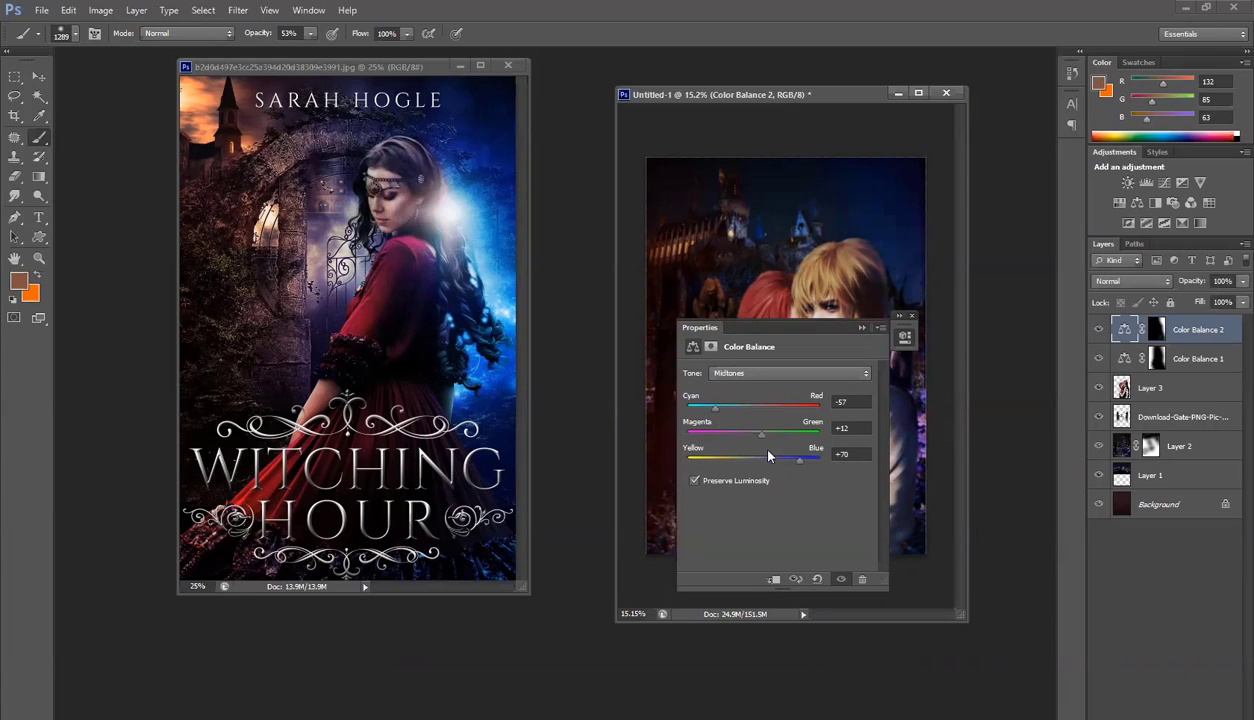
{"action": "left_click", "coordinate": [860, 328]}
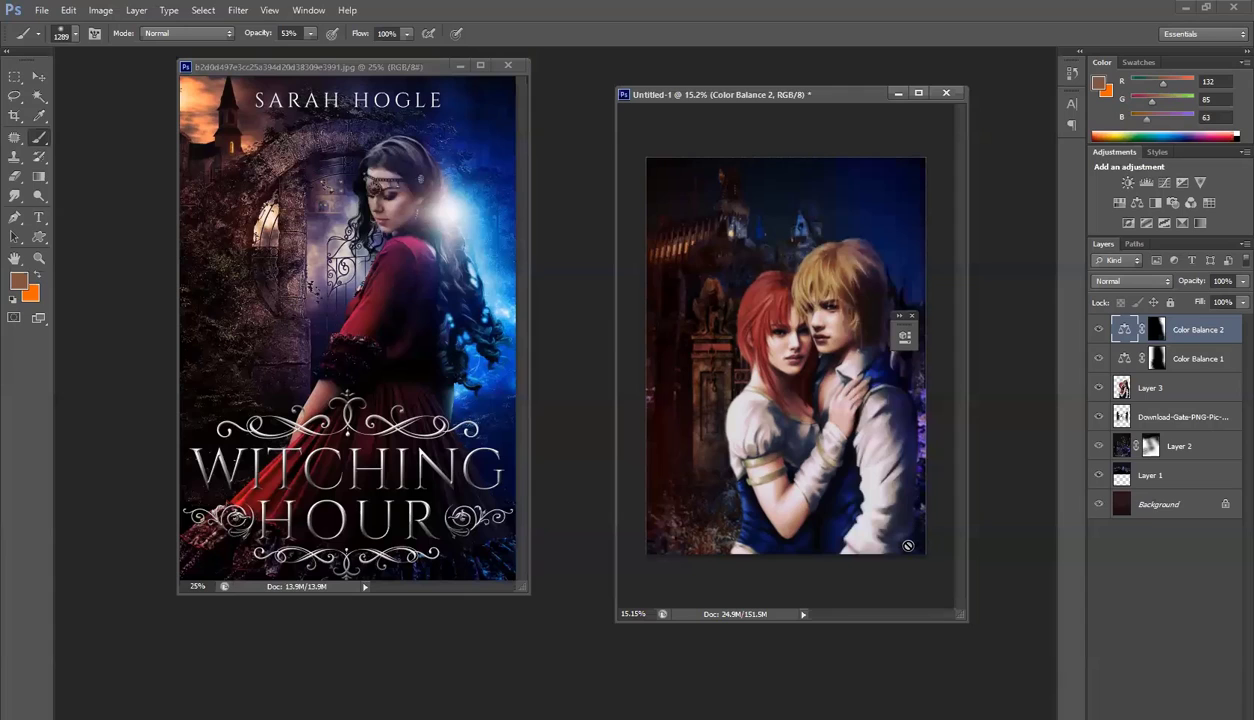
Strengthen the red midtones of the warm Color Balance adjustment and fine-tune its yellow–blue balance
{"action": "double_click", "coordinate": [1123, 358]}
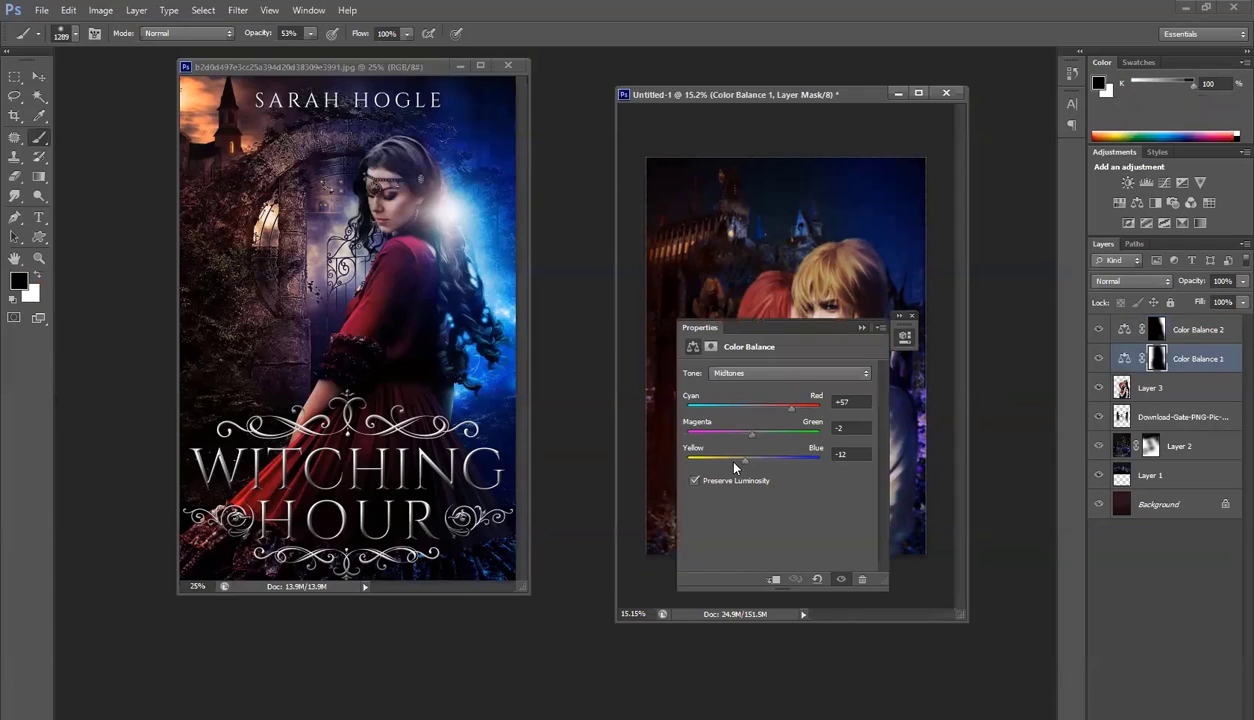
{"action": "left_click_drag", "start_coordinate": [735, 466], "coordinate": [741, 463]}
{"action": "left_click_drag", "start_coordinate": [825, 412], "coordinate": [818, 414]}
{"action": "mouse_move", "coordinate": [745, 462]}
{"action": "left_mouse_down"}
{"action": "mouse_move", "coordinate": [770, 466]}
{"action": "mouse_move", "coordinate": [758, 463]}
{"action": "left_mouse_up"}
{"action": "left_click", "coordinate": [862, 328]}
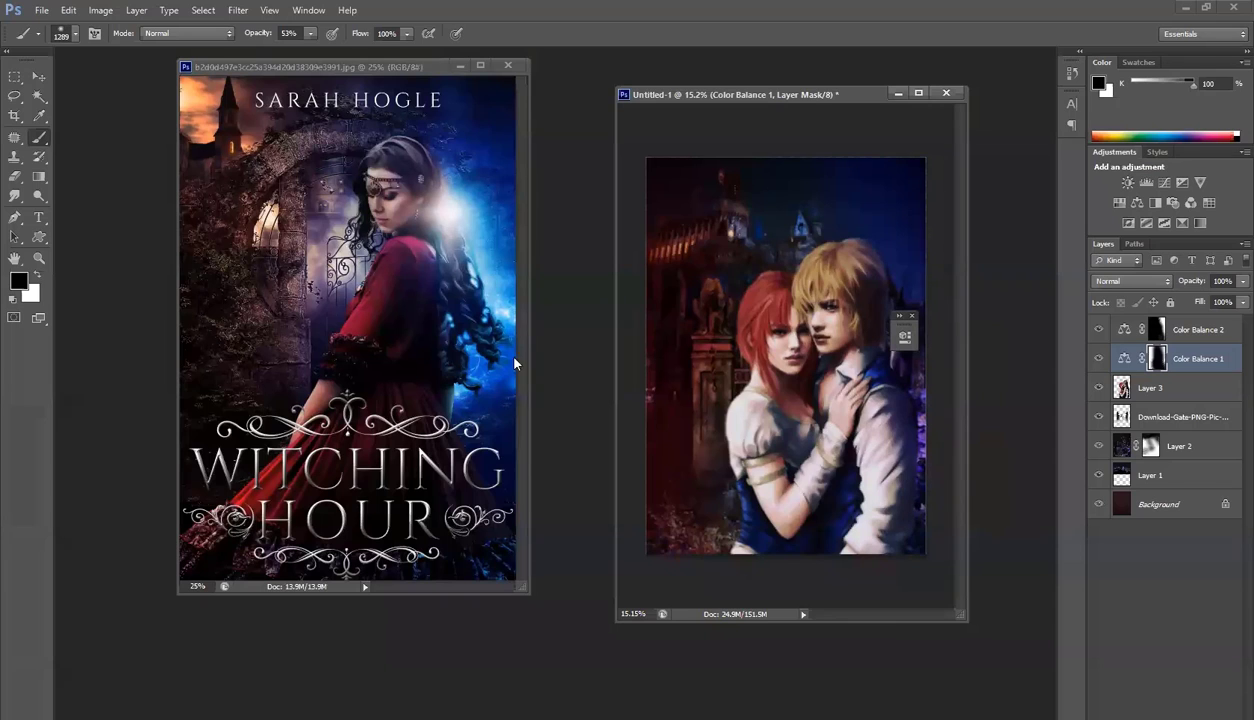
Load the couple's silhouette as a selection and add a new layer directly above the couple's layer
{"action": "left_click", "coordinate": [1124, 416], "text": "ctrl"}
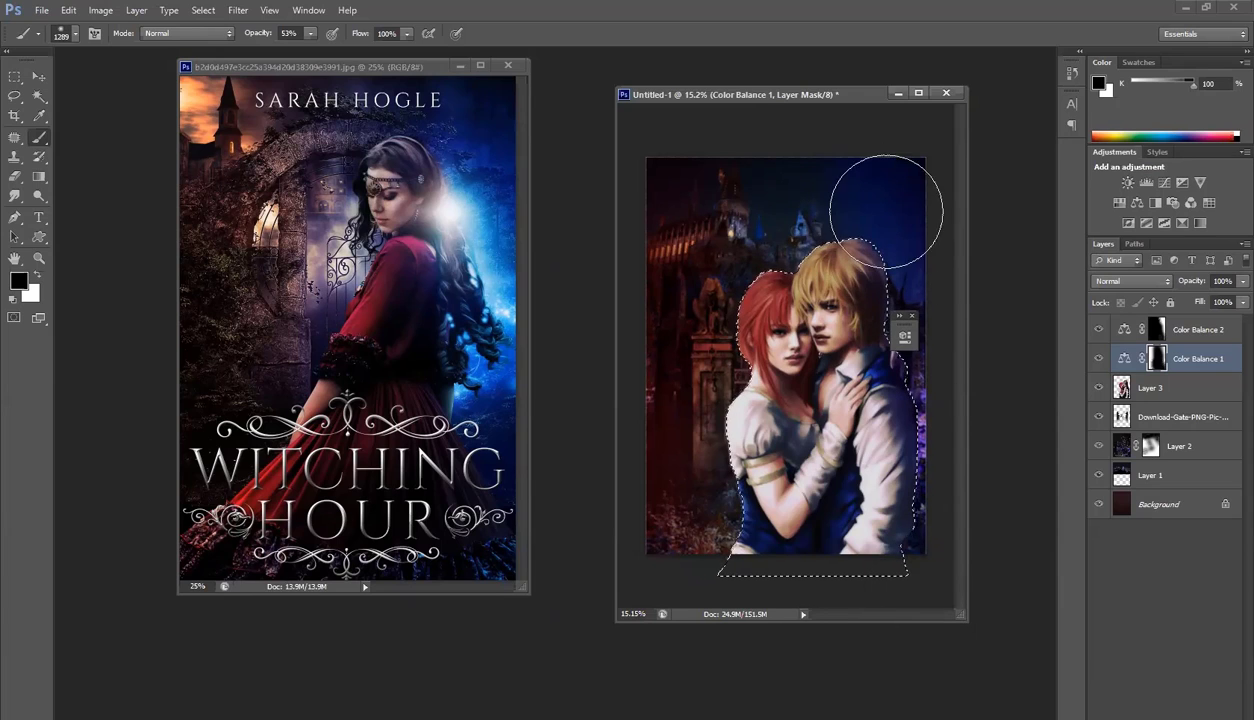
{"action": "left_click", "coordinate": [1162, 388]}
{"action": "key", "text": "ctrl+shift+alt+n"}
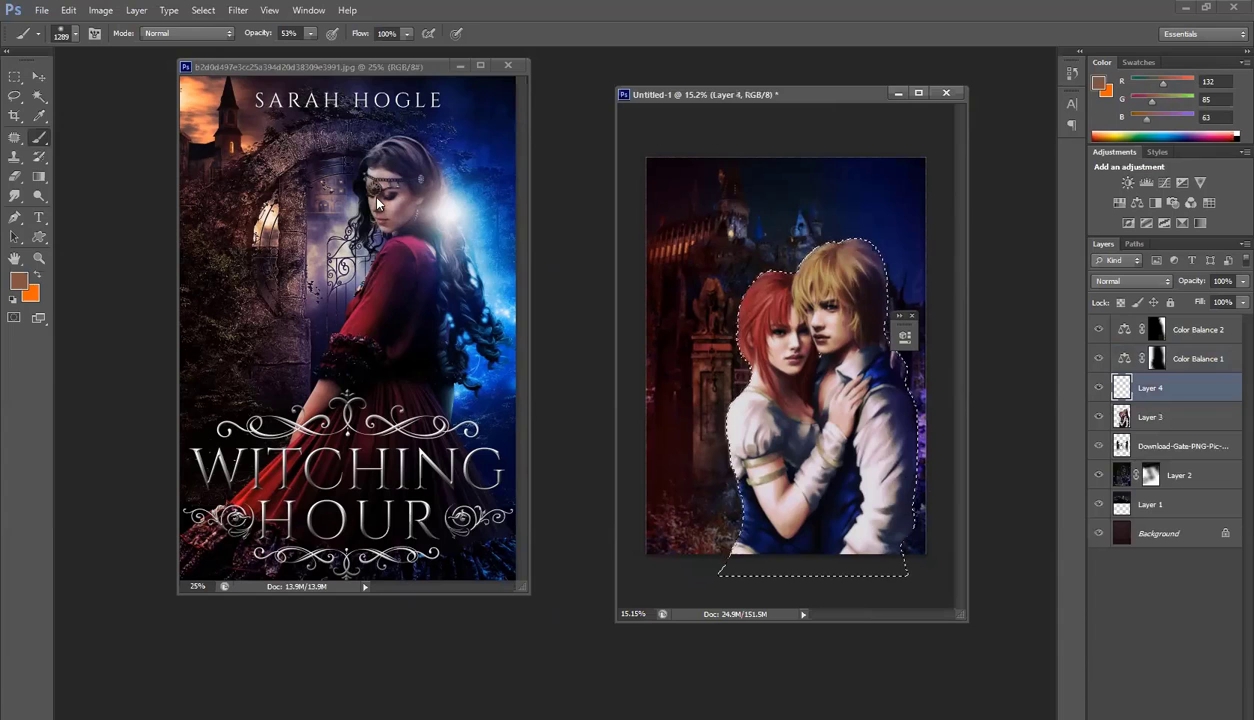
Sample the bright blue (RGB 43, 158, 213) from the reference's glow, paint it over the man's outer hair and back, and deselect
{"action": "left_click", "coordinate": [867, 218], "text": "alt"}
{"action": "left_click", "coordinate": [875, 214], "text": "alt"}
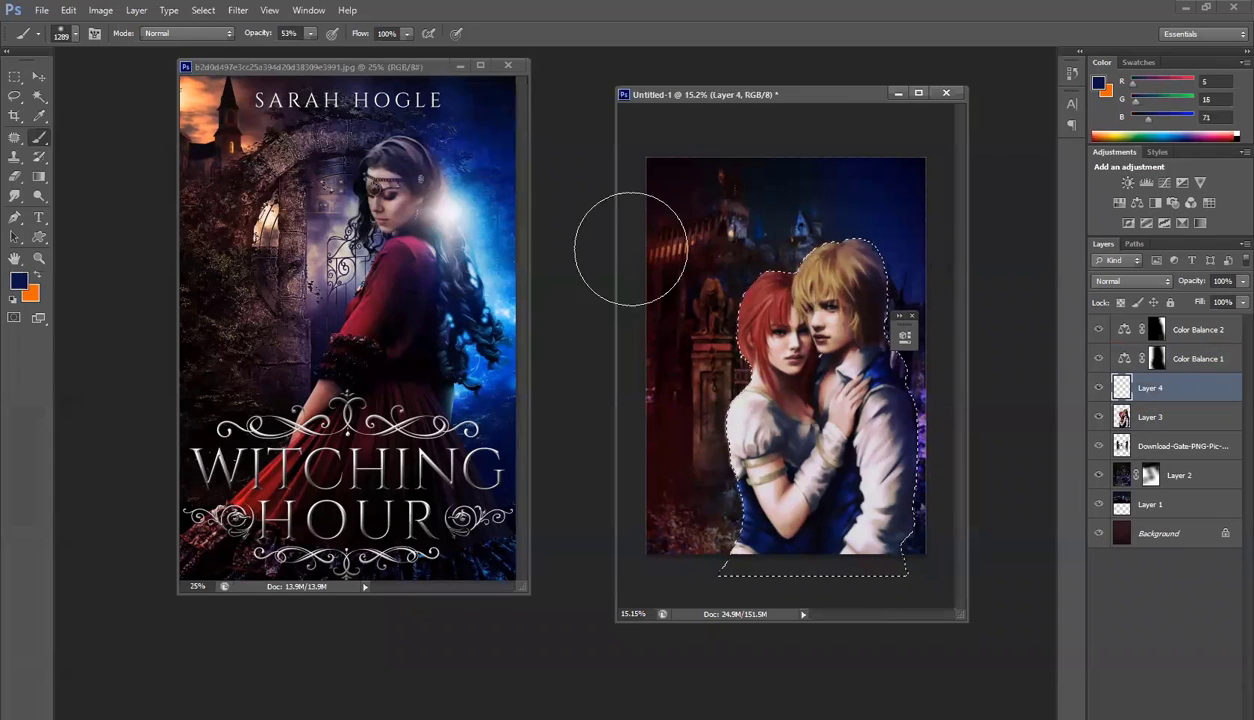
{"action": "key", "text": "alt"}
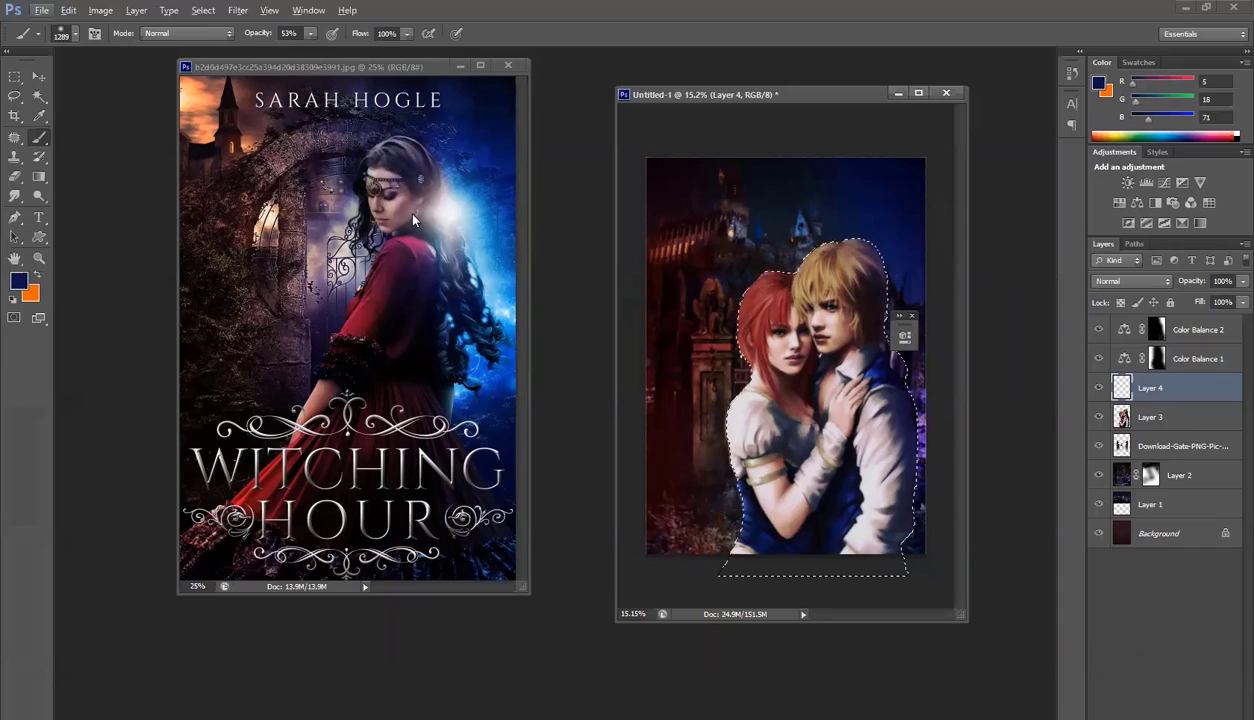
{"action": "left_click", "coordinate": [489, 226], "text": "alt"}
{"action": "left_click", "coordinate": [486, 229], "text": "alt"}
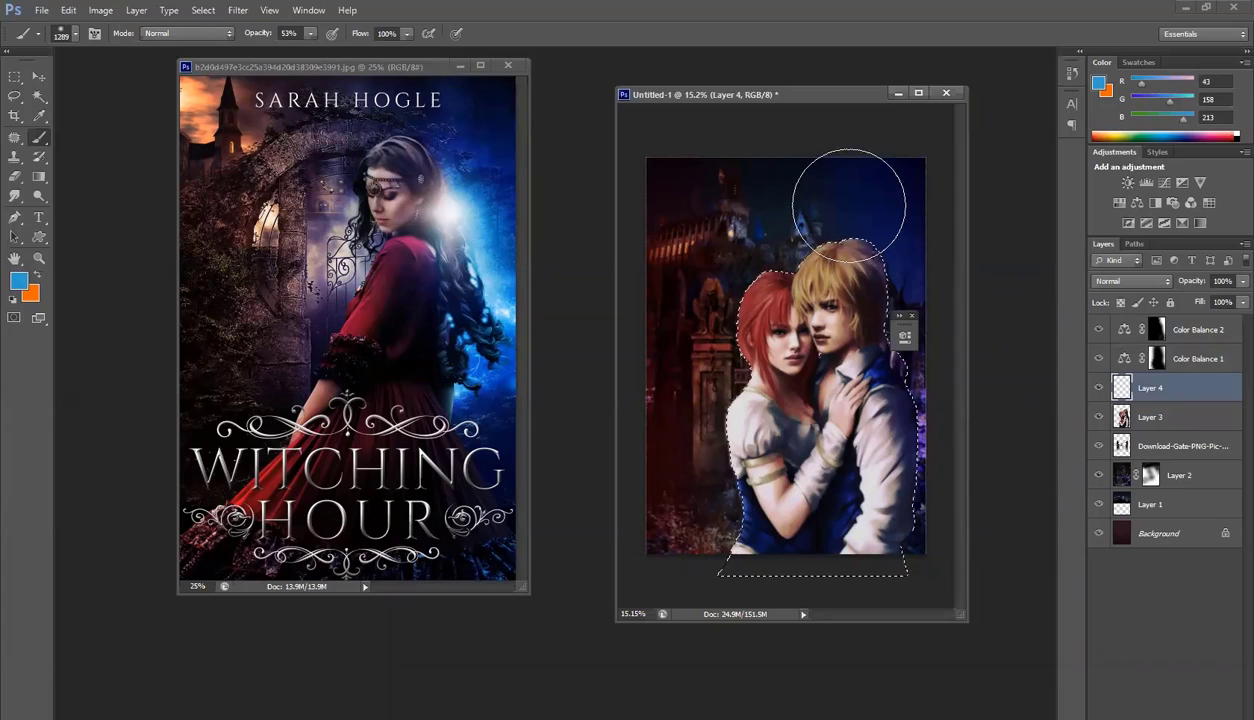
{"action": "mouse_move", "coordinate": [848, 208]}
{"action": "left_mouse_down"}
{"action": "mouse_move", "coordinate": [907, 237]}
{"action": "mouse_move", "coordinate": [960, 372]}
{"action": "mouse_move", "coordinate": [964, 441]}
{"action": "mouse_move", "coordinate": [943, 521]}
{"action": "mouse_move", "coordinate": [915, 318]}
{"action": "left_mouse_up"}
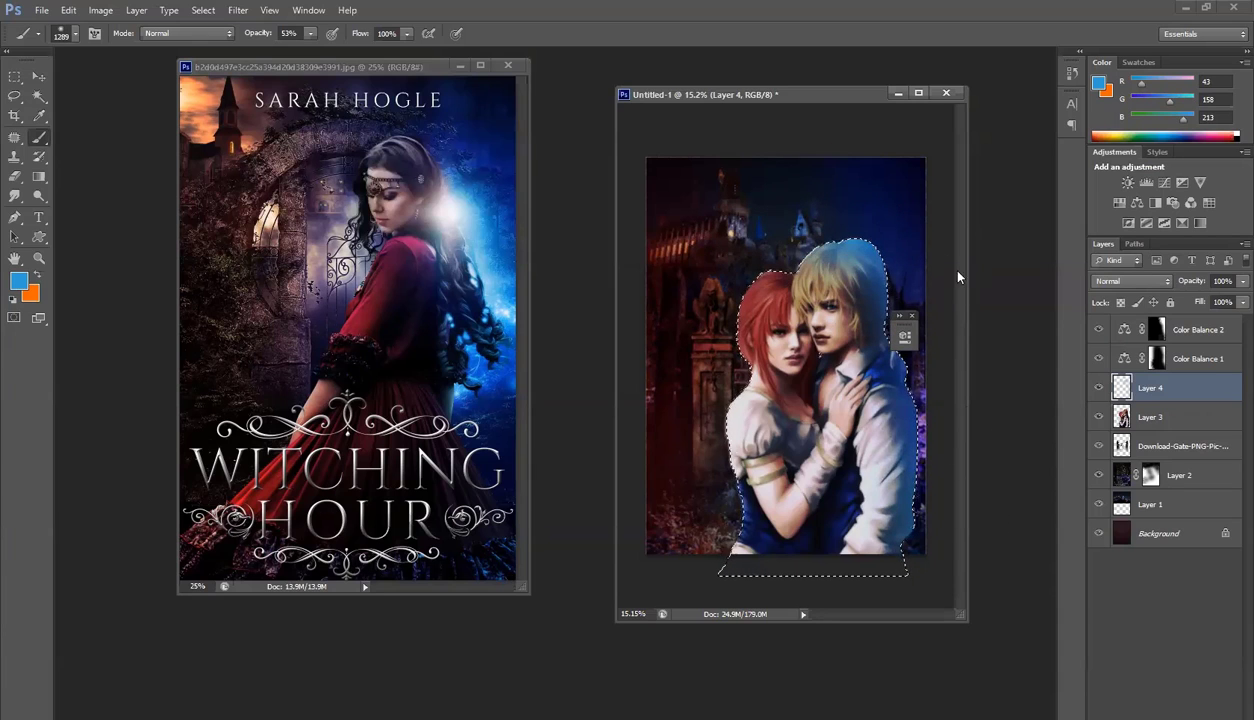
{"action": "key", "text": "ctrl+d"}
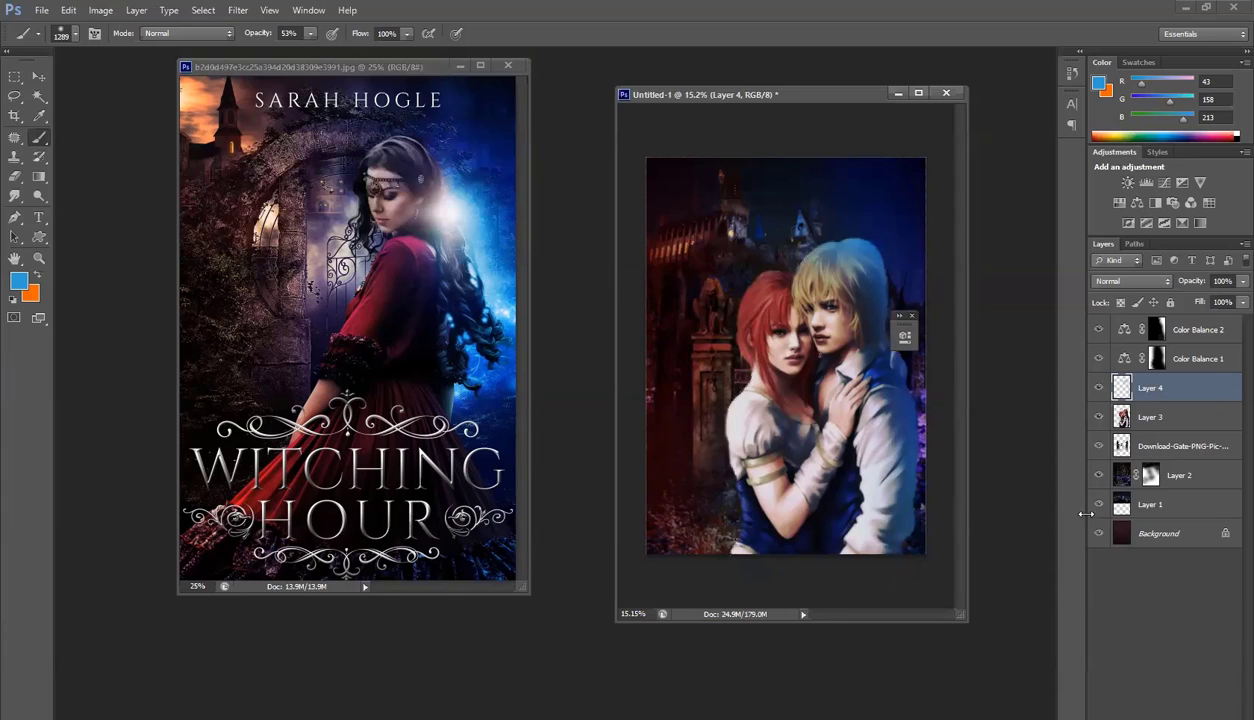
Set the blue paint layer's blend mode to Vivid Light and compare the couple with and without the layer
{"action": "left_click", "coordinate": [1100, 388]}
{"action": "left_click", "coordinate": [1100, 388]}
{"action": "left_click", "coordinate": [1134, 284]}
{"action": "left_click", "coordinate": [1134, 284]}
{"action": "scroll", "coordinate": [1134, 284], "scroll_direction": "down", "scroll_amount": 4}
{"action": "scroll", "coordinate": [1134, 287], "scroll_direction": "down", "scroll_amount": 5}
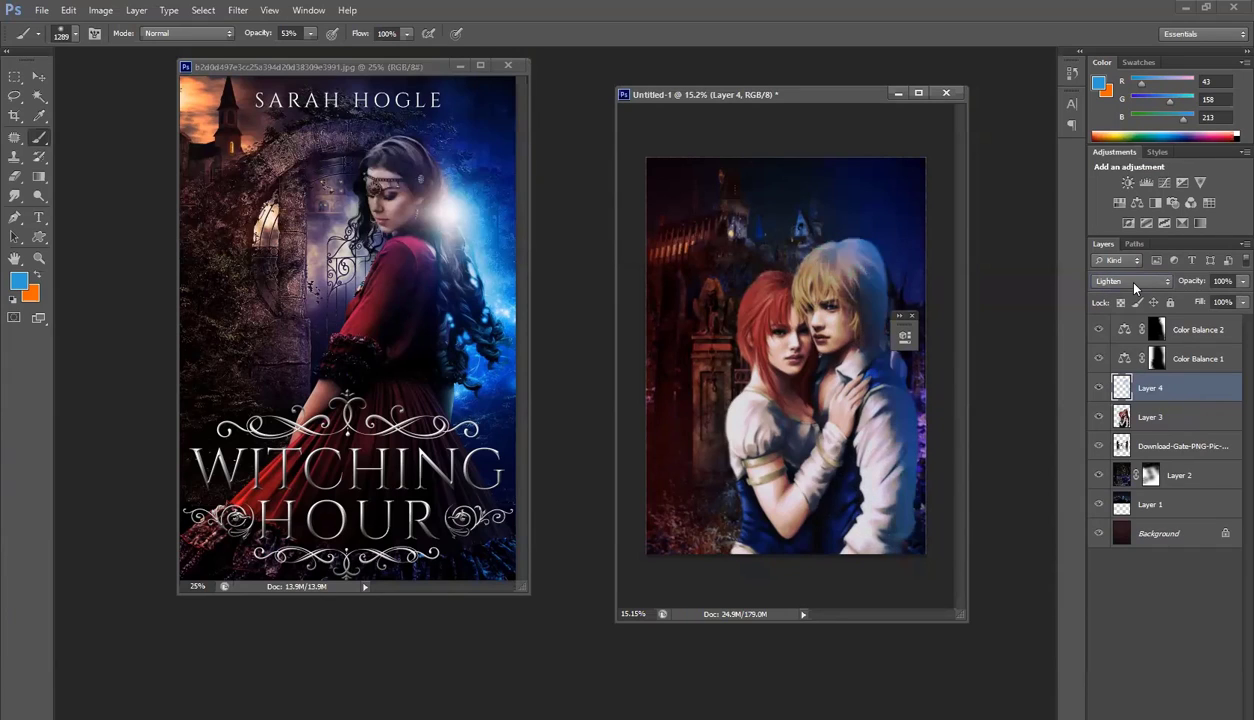
{"action": "scroll", "coordinate": [1134, 285], "scroll_direction": "down", "scroll_amount": 3}
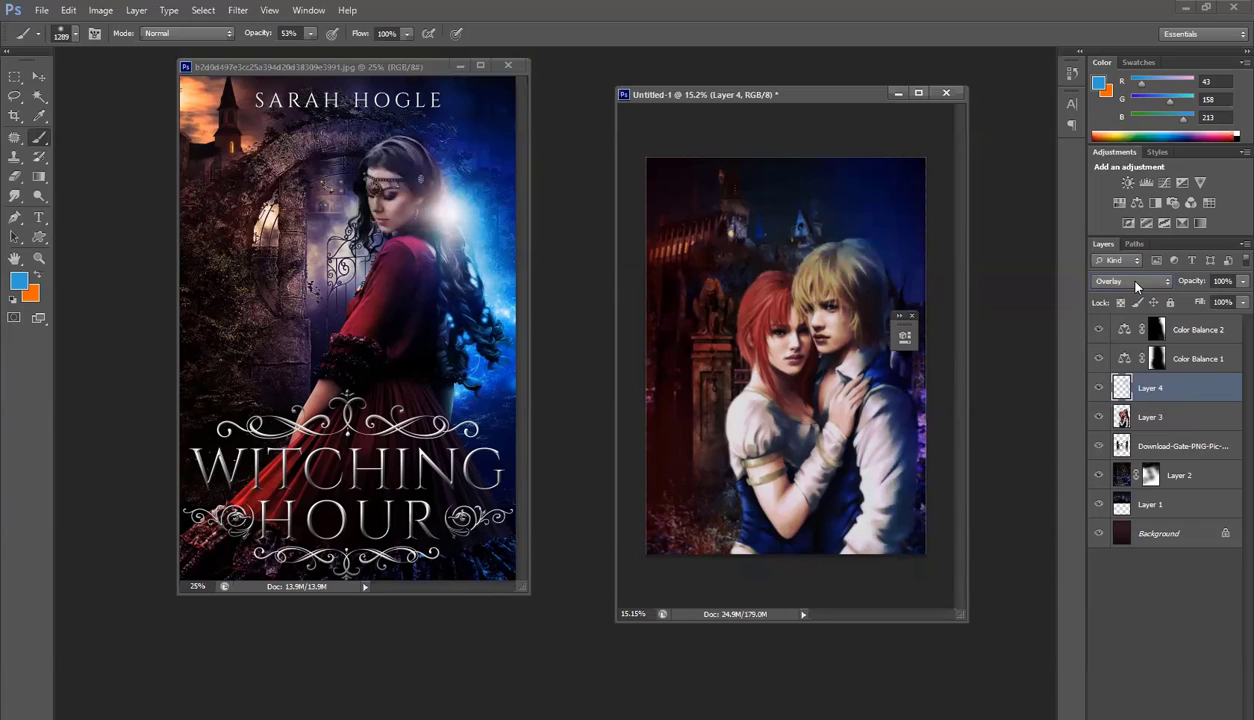
{"action": "scroll", "coordinate": [1135, 286], "scroll_direction": "down", "scroll_amount": 2}
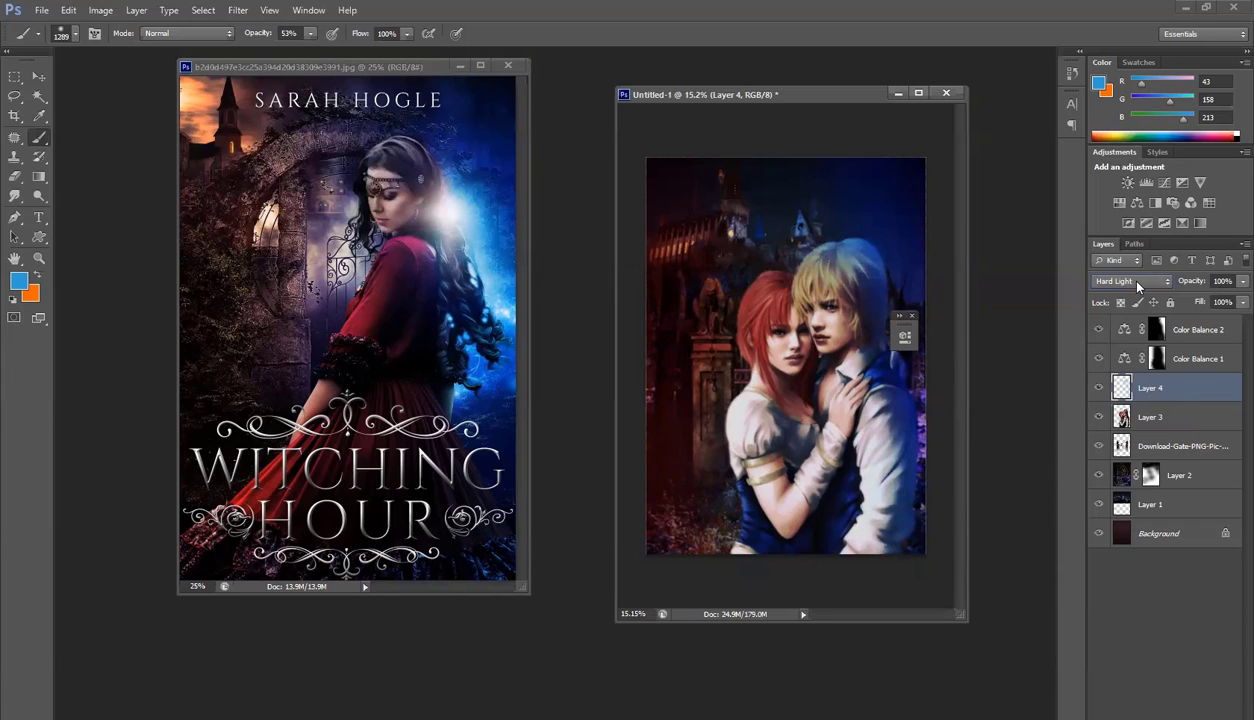
{"action": "scroll", "coordinate": [1137, 284], "scroll_direction": "down", "scroll_amount": 1}
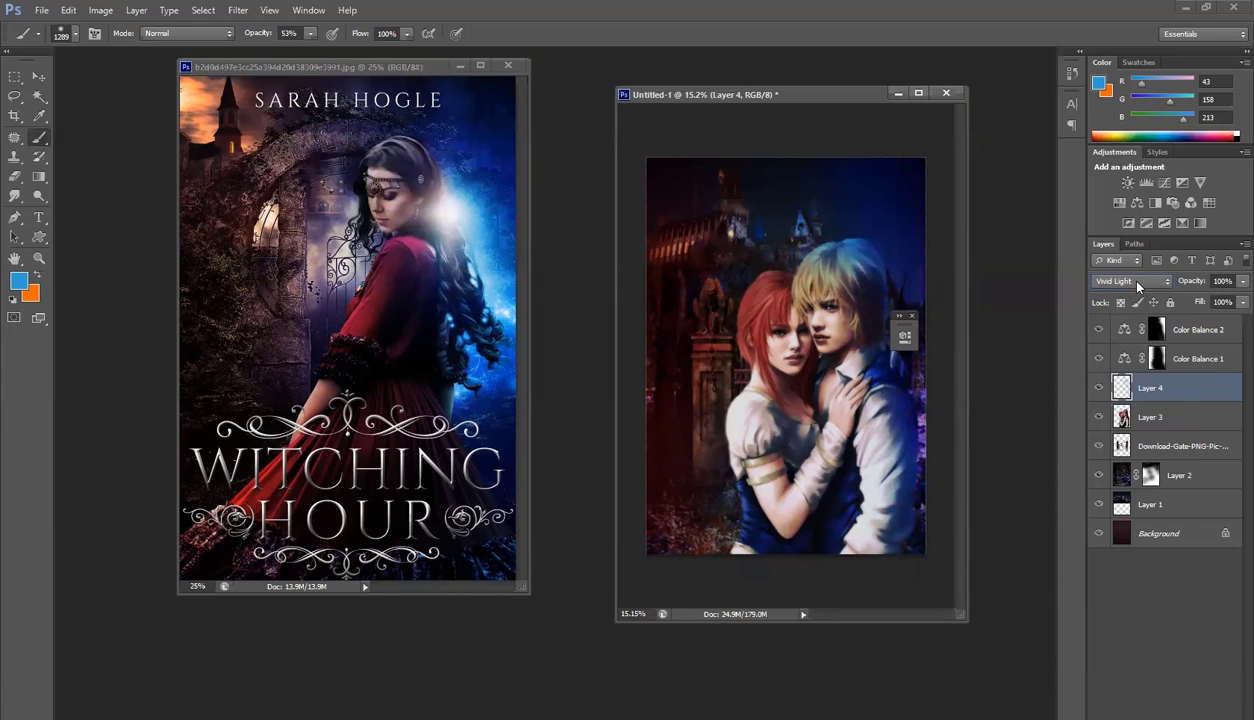
{"action": "left_click", "coordinate": [1100, 389]}
{"action": "left_click", "coordinate": [1100, 389]}
{"action": "left_click", "coordinate": [1100, 389]}
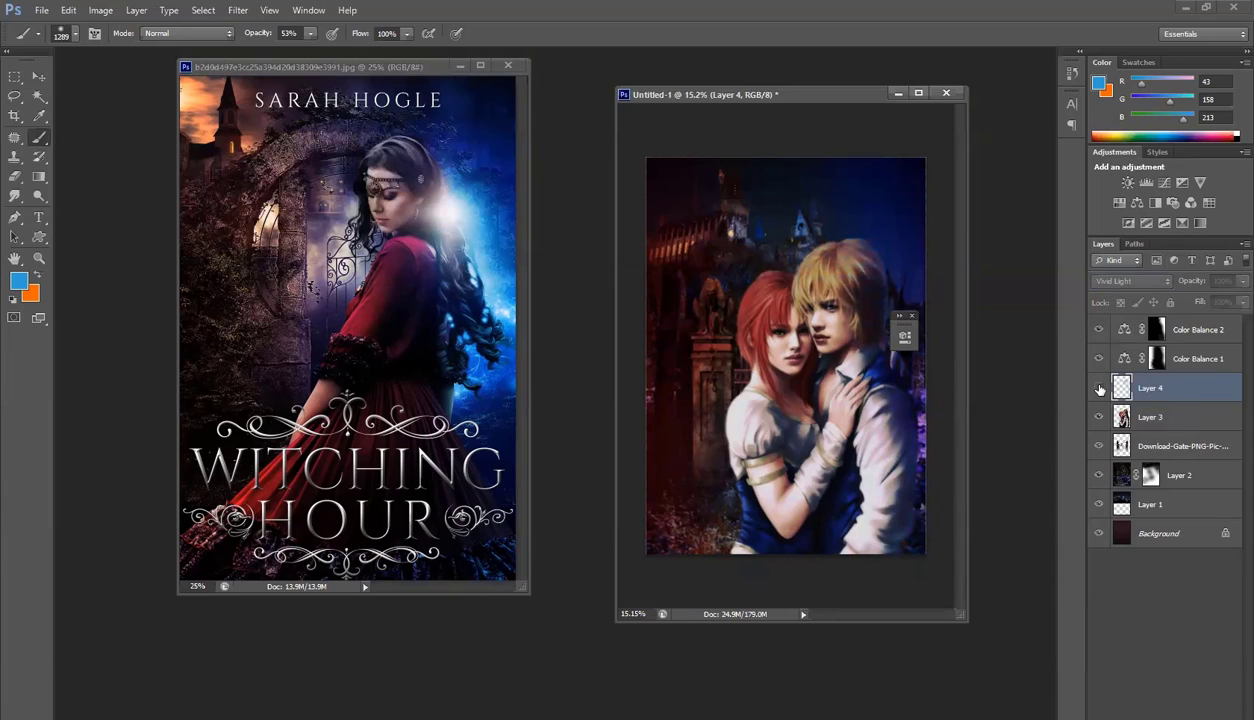
{"action": "left_click", "coordinate": [1100, 389]}
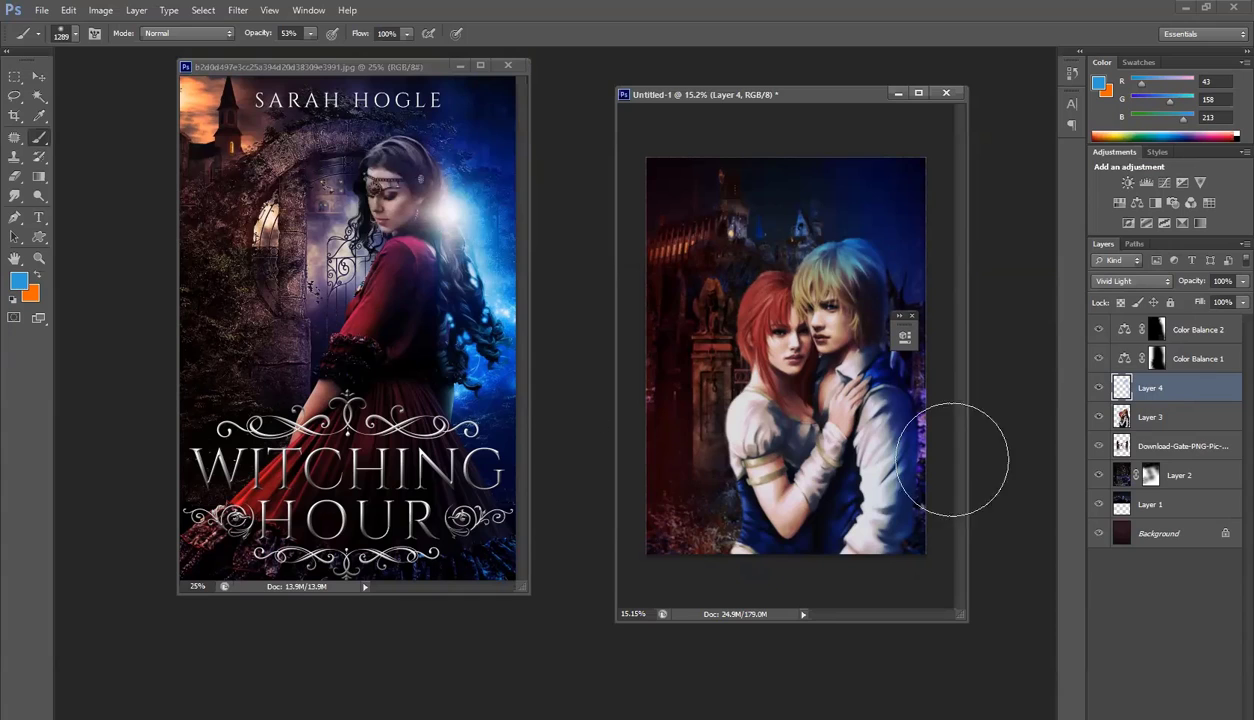
Add a new layer directly above the gate layer, beneath the couple
{"action": "left_click", "coordinate": [1152, 444]}
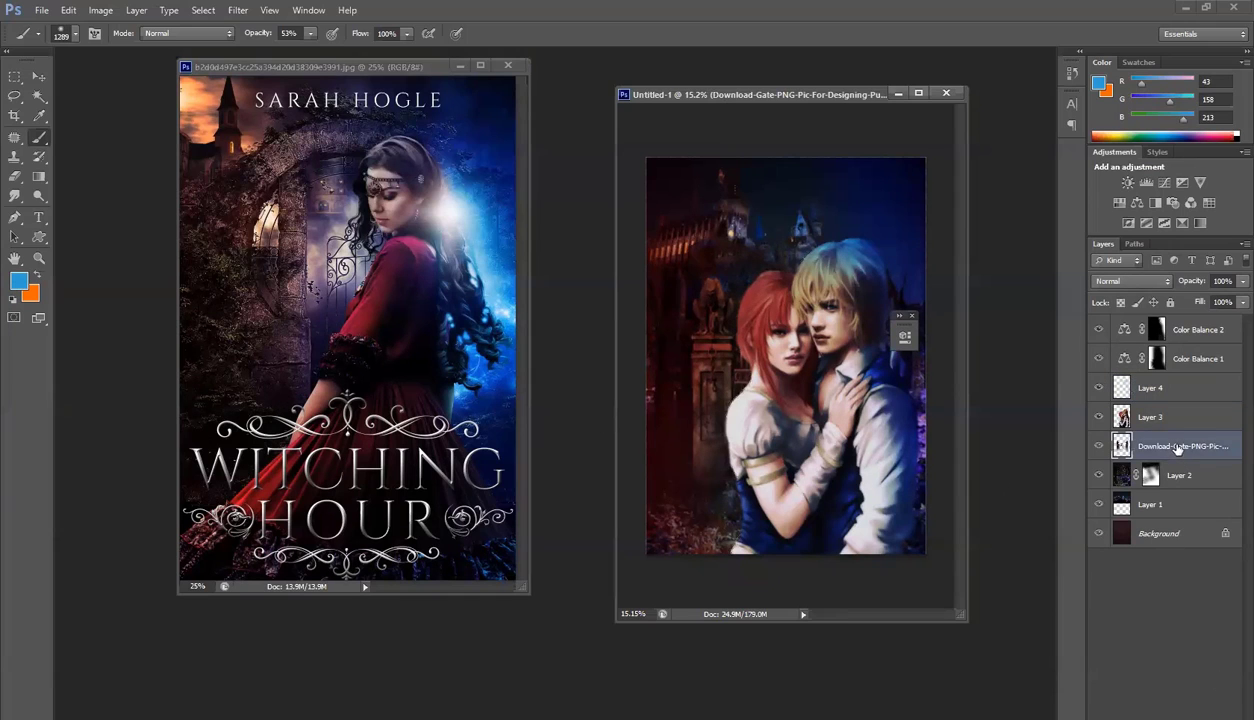
{"action": "left_click", "coordinate": [1098, 417]}
{"action": "left_click", "coordinate": [1098, 417]}
{"action": "key", "text": "ctrl+shift+alt+n"}
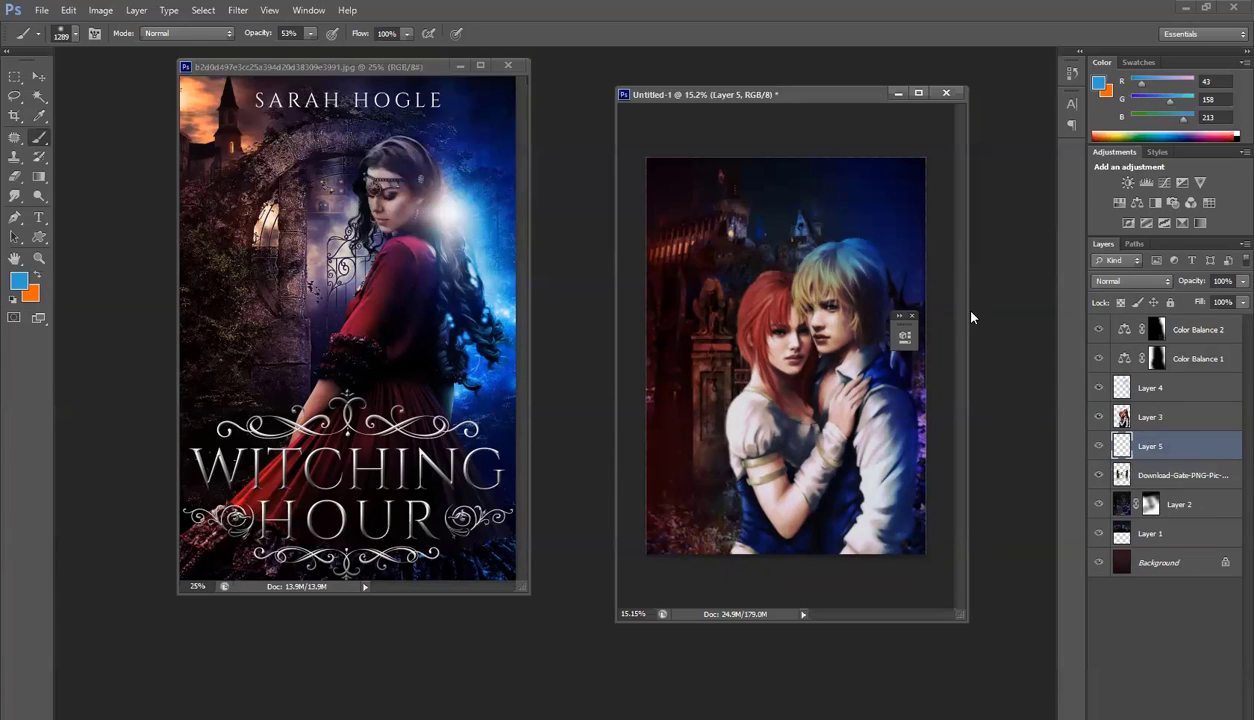
Paint a thin pale blue (RGB 212, 237, 248) rim glow behind the man's head and back with a soft 236 px brush
{"action": "left_click", "coordinate": [484, 228], "text": "alt"}
{"action": "right_click", "coordinate": [840, 258]}
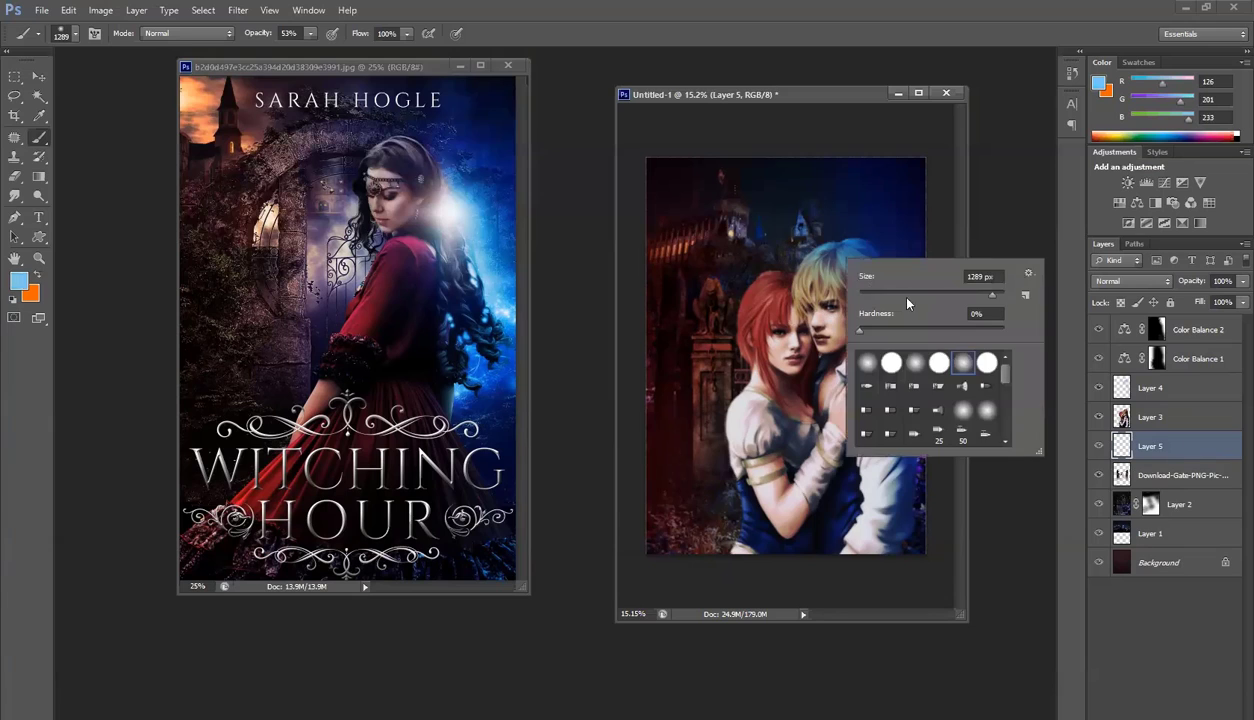
{"action": "left_click_drag", "start_coordinate": [971, 299], "coordinate": [966, 299]}
{"action": "left_click", "coordinate": [20, 281]}
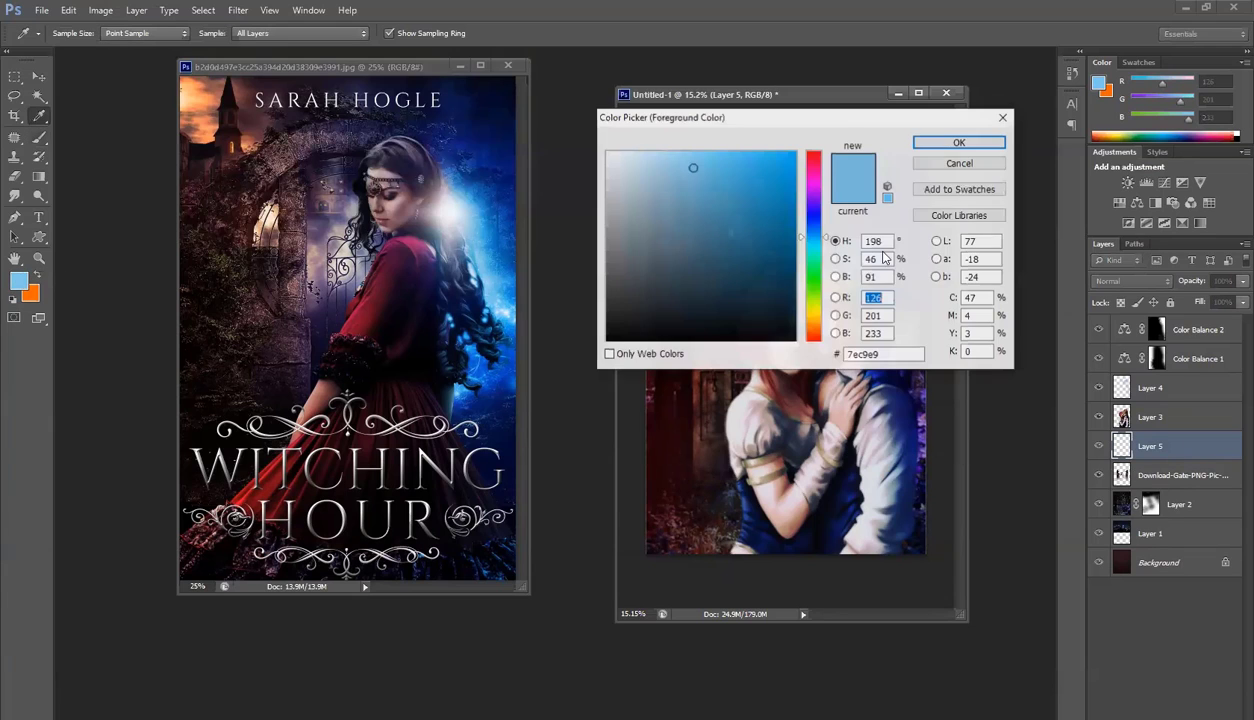
{"action": "left_click", "coordinate": [633, 157]}
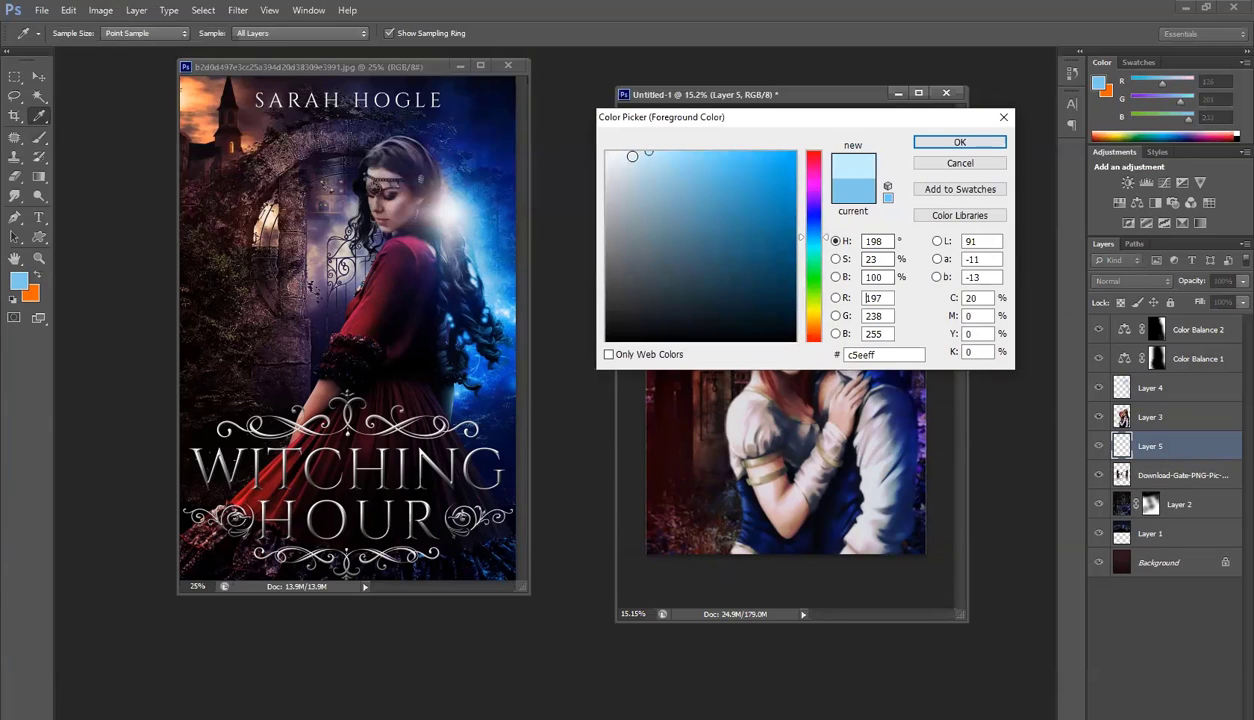
{"action": "left_click", "coordinate": [975, 144]}
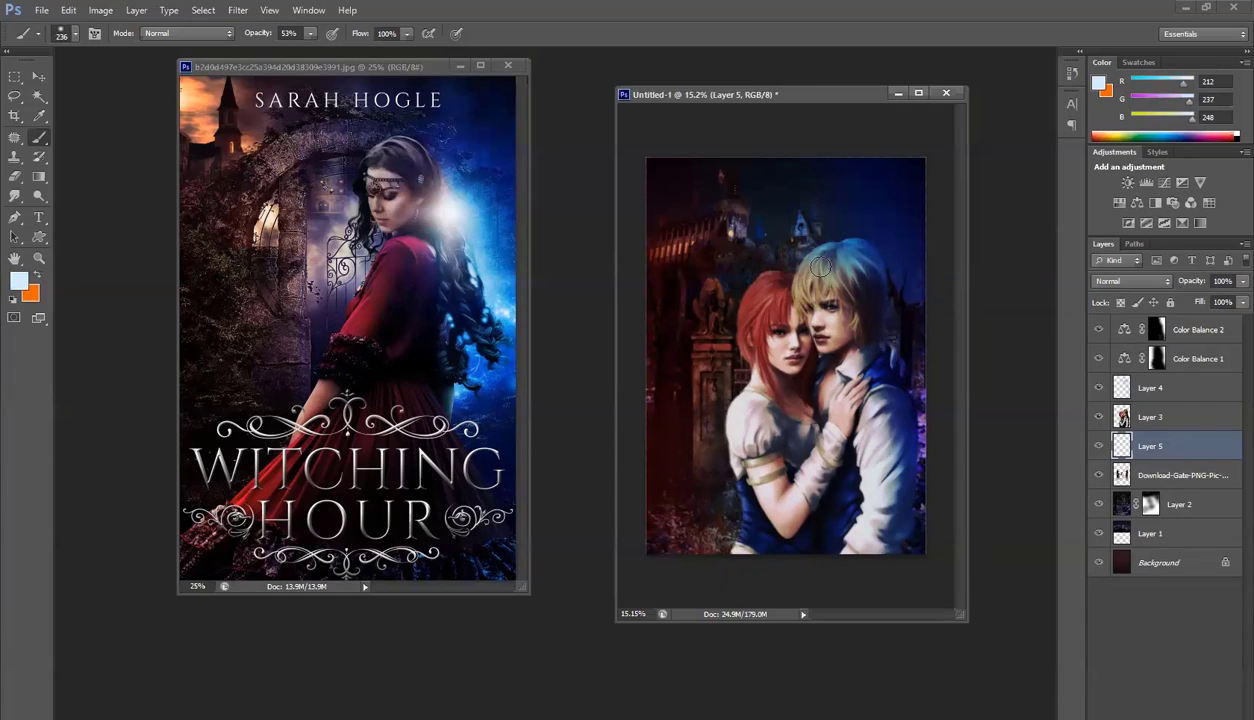
{"action": "mouse_move", "coordinate": [798, 260]}
{"action": "left_mouse_down"}
{"action": "mouse_move", "coordinate": [833, 236]}
{"action": "mouse_move", "coordinate": [876, 251]}
{"action": "mouse_move", "coordinate": [894, 386]}
{"action": "mouse_move", "coordinate": [916, 417]}
{"action": "left_mouse_up"}
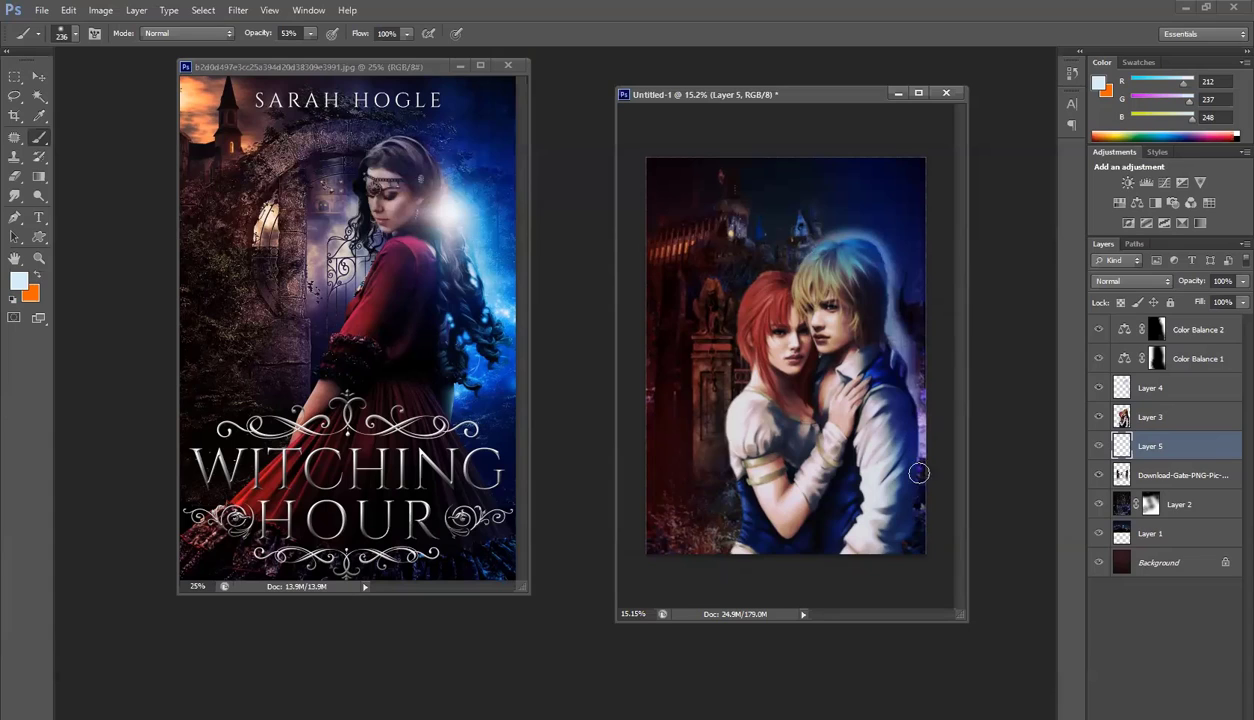
Enlarge the soft brush to 463 px and paint a wider pale glow behind the man's head, shoulder and back
{"action": "right_click", "coordinate": [846, 284]}
{"action": "left_click", "coordinate": [1007, 316]}
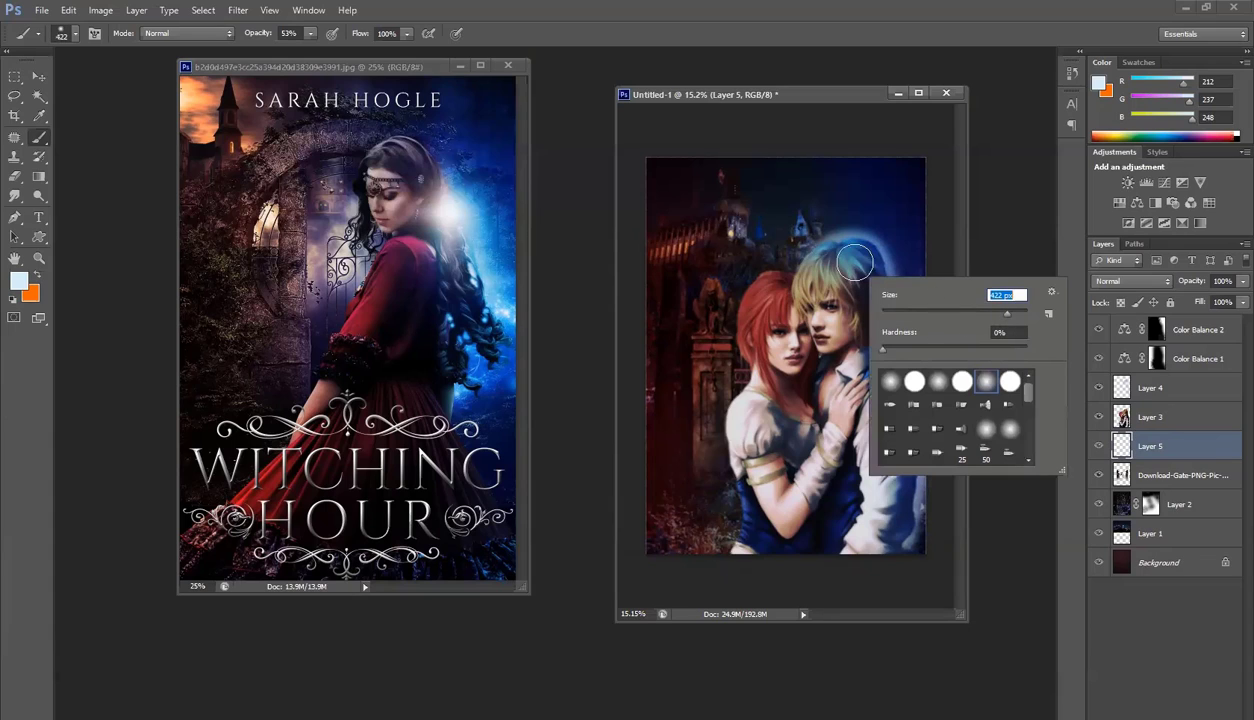
{"action": "left_click", "coordinate": [1019, 315]}
{"action": "left_click", "coordinate": [1005, 314]}
{"action": "left_click", "coordinate": [1016, 314]}
{"action": "left_click", "coordinate": [1011, 315]}
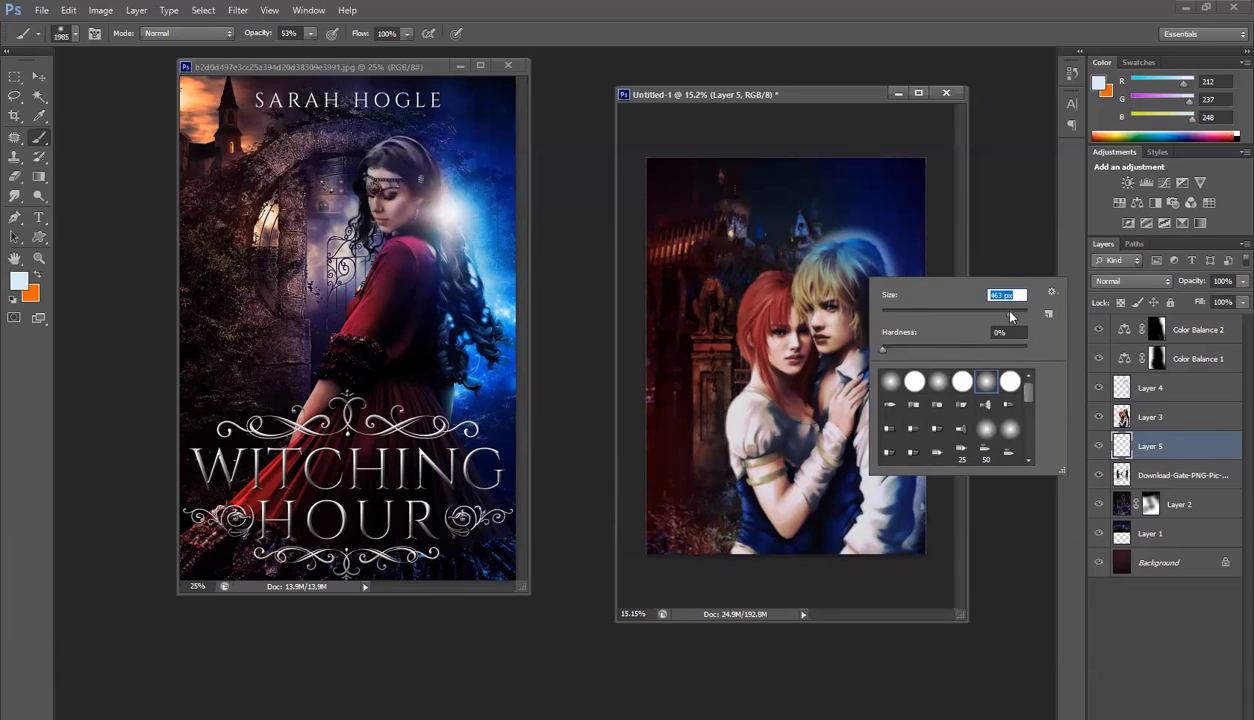
{"action": "left_click", "coordinate": [827, 241]}
{"action": "mouse_move", "coordinate": [800, 238]}
{"action": "left_mouse_down"}
{"action": "mouse_move", "coordinate": [891, 242]}
{"action": "mouse_move", "coordinate": [889, 324]}
{"action": "mouse_move", "coordinate": [918, 441]}
{"action": "mouse_move", "coordinate": [911, 556]}
{"action": "mouse_move", "coordinate": [826, 591]}
{"action": "left_mouse_up"}
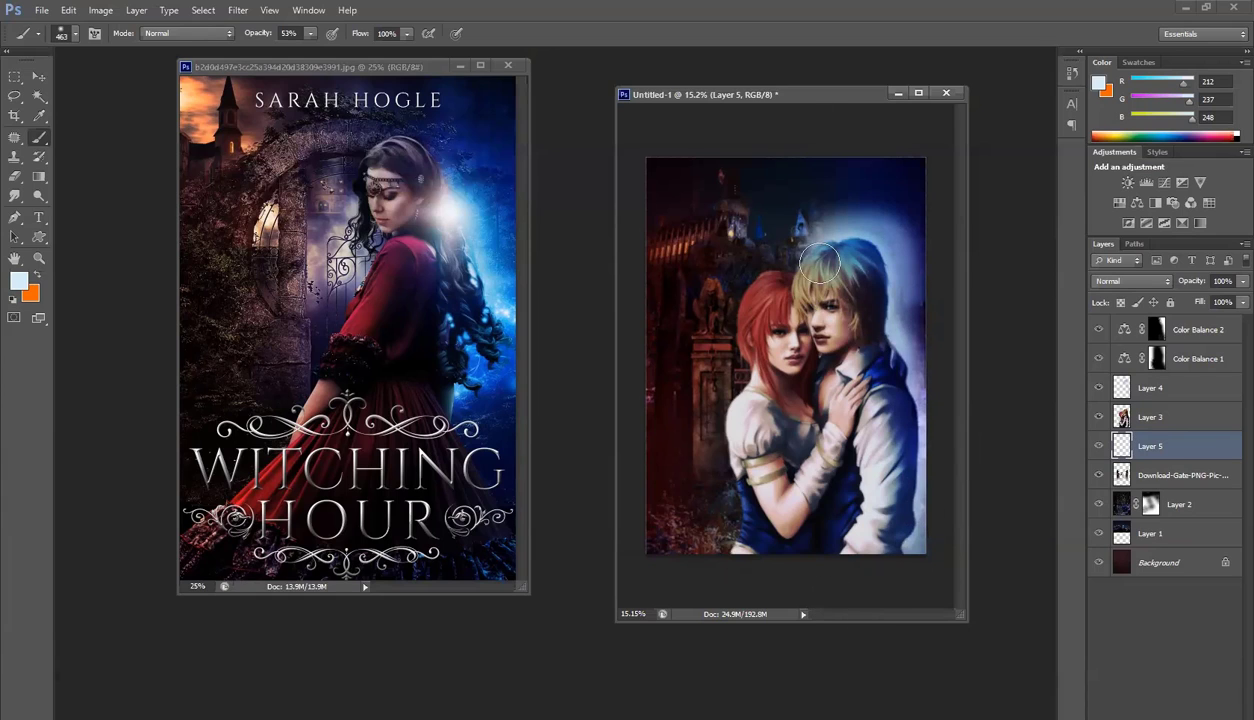
{"action": "left_click_drag", "start_coordinate": [819, 262], "coordinate": [846, 269]}
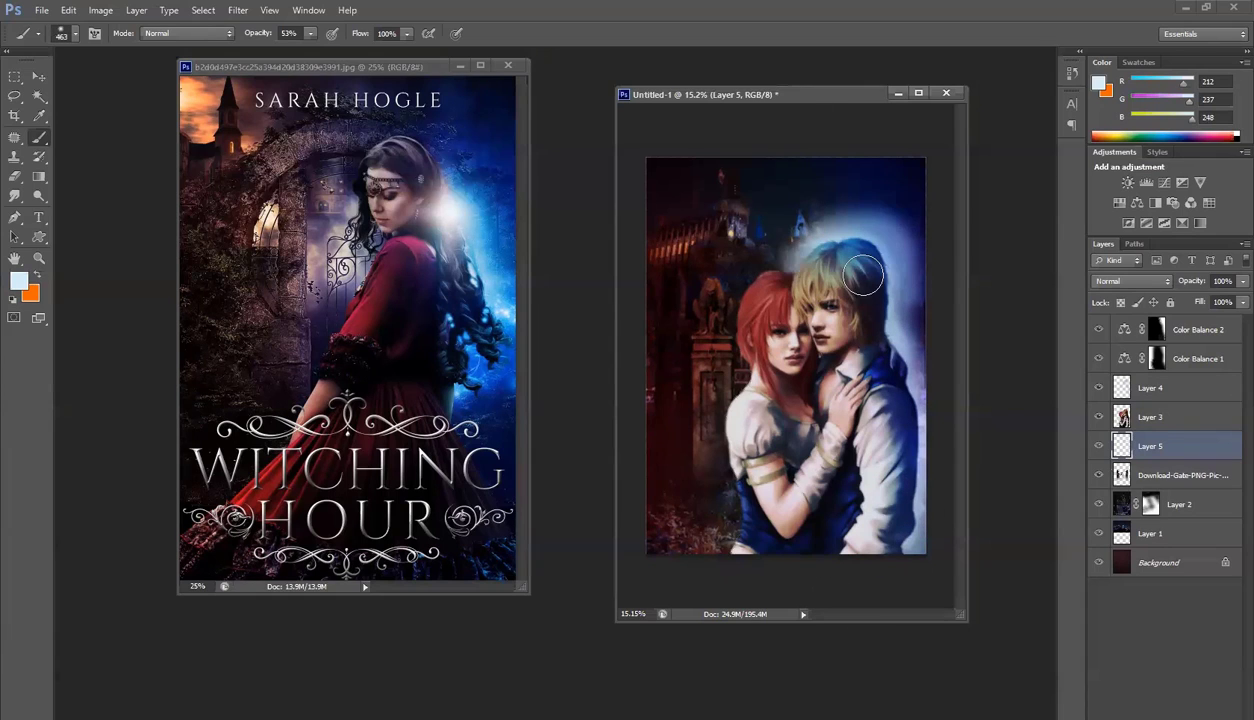
Check the glow layer on and off, and erase its spill between the two heads and the castle with a 494 px eraser
{"action": "left_click", "coordinate": [1098, 446]}
{"action": "left_click", "coordinate": [1098, 446]}
{"action": "key", "text": "e"}
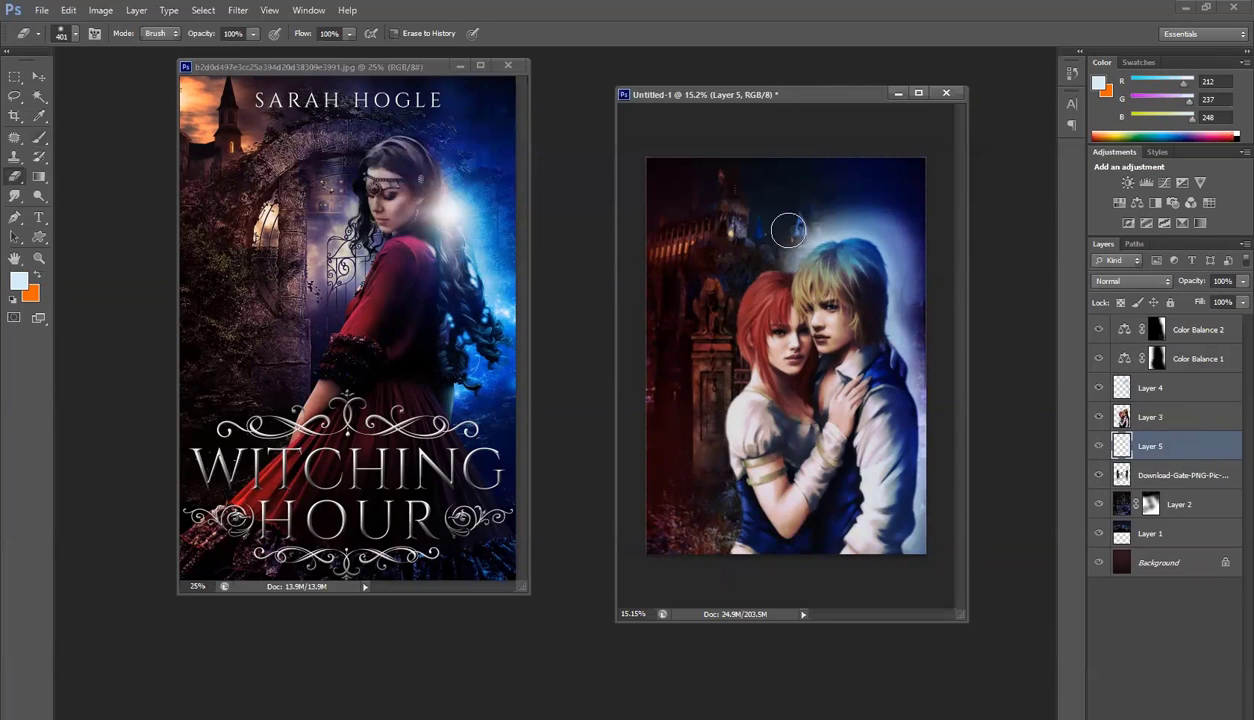
{"action": "right_click", "coordinate": [795, 234]}
{"action": "left_click_drag", "start_coordinate": [932, 267], "coordinate": [936, 267]}
{"action": "mouse_move", "coordinate": [820, 201]}
{"action": "left_mouse_down"}
{"action": "mouse_move", "coordinate": [748, 262]}
{"action": "mouse_move", "coordinate": [778, 256]}
{"action": "left_mouse_up"}
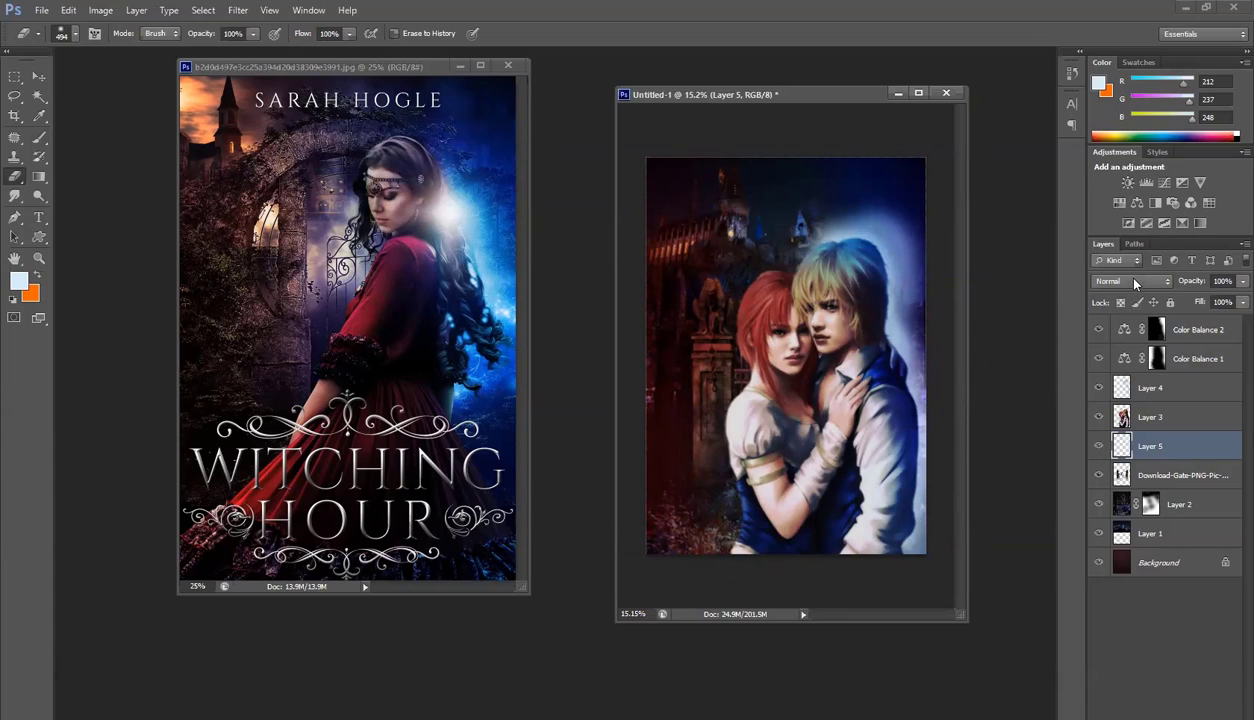
Try several blend modes on the glow layer and set it to Hard Light
{"action": "scroll", "coordinate": [1134, 282], "scroll_direction": "down", "scroll_amount": 7}
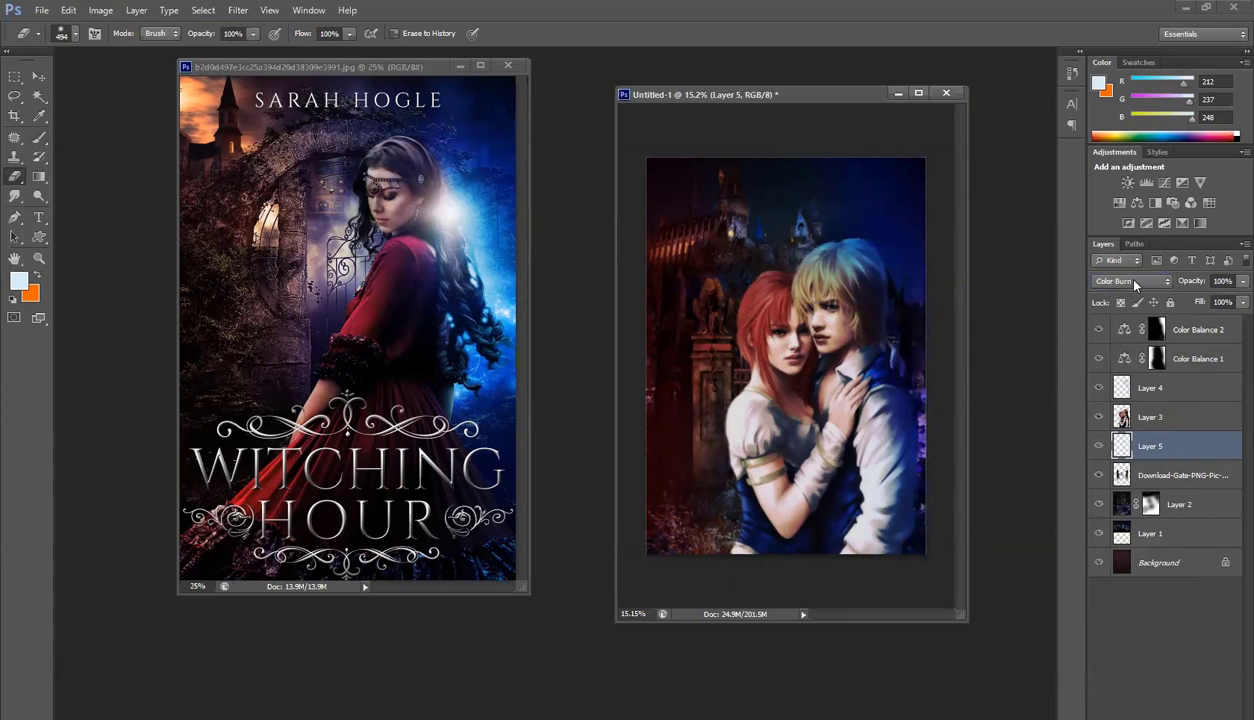
{"action": "scroll", "coordinate": [1135, 283], "scroll_direction": "down", "scroll_amount": 1}
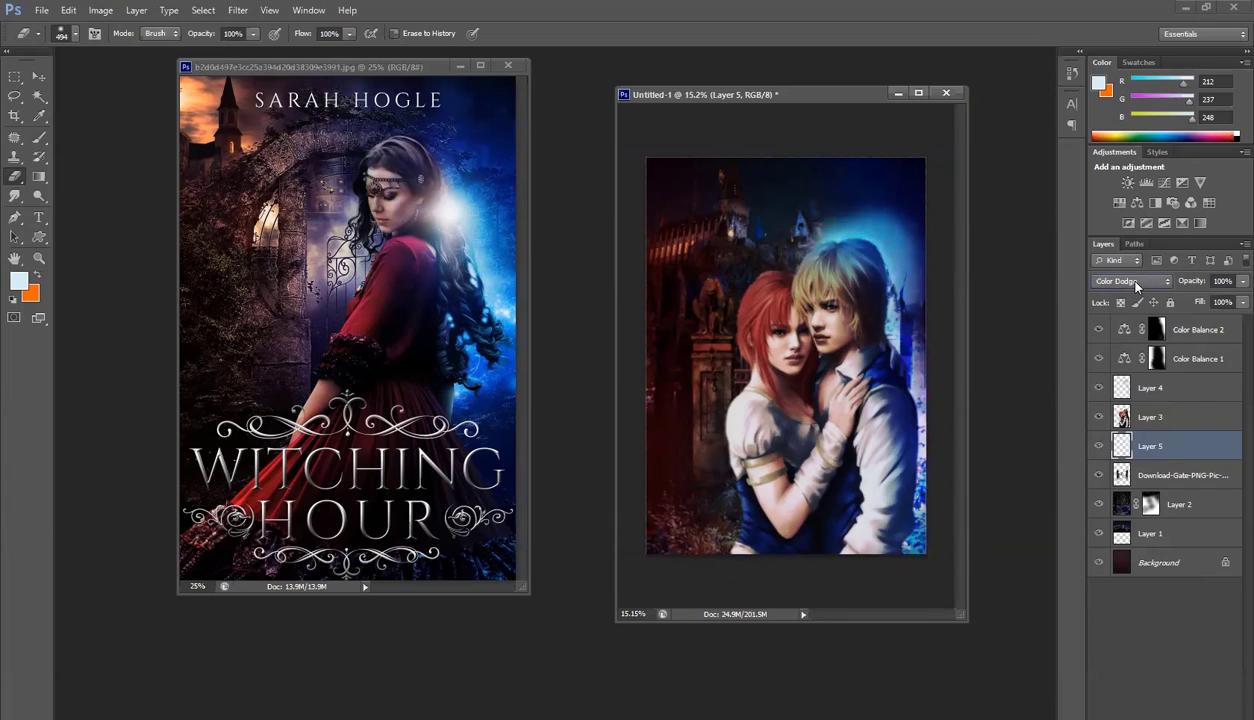
{"action": "scroll", "coordinate": [1137, 286], "scroll_direction": "down", "scroll_amount": 3}
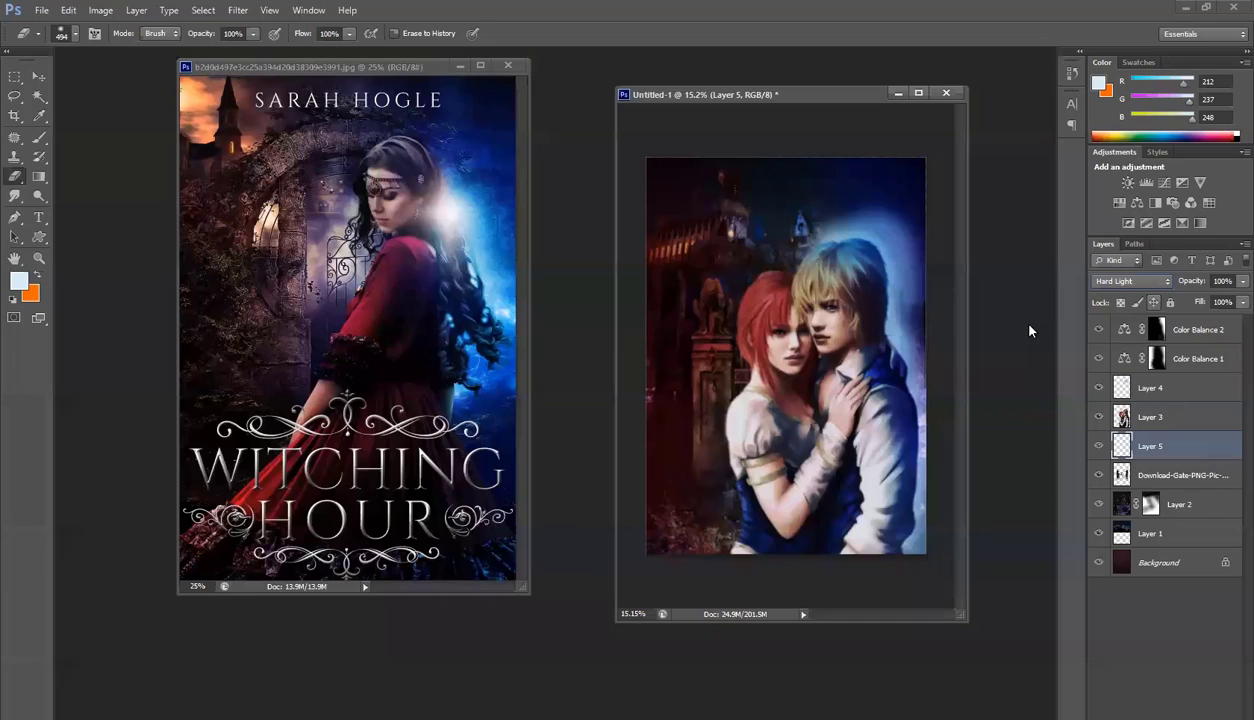
Colorize the glow layer with Hue/Saturation using hue 227, saturation 80 and lightness -14
{"action": "key", "text": "ctrl+u"}
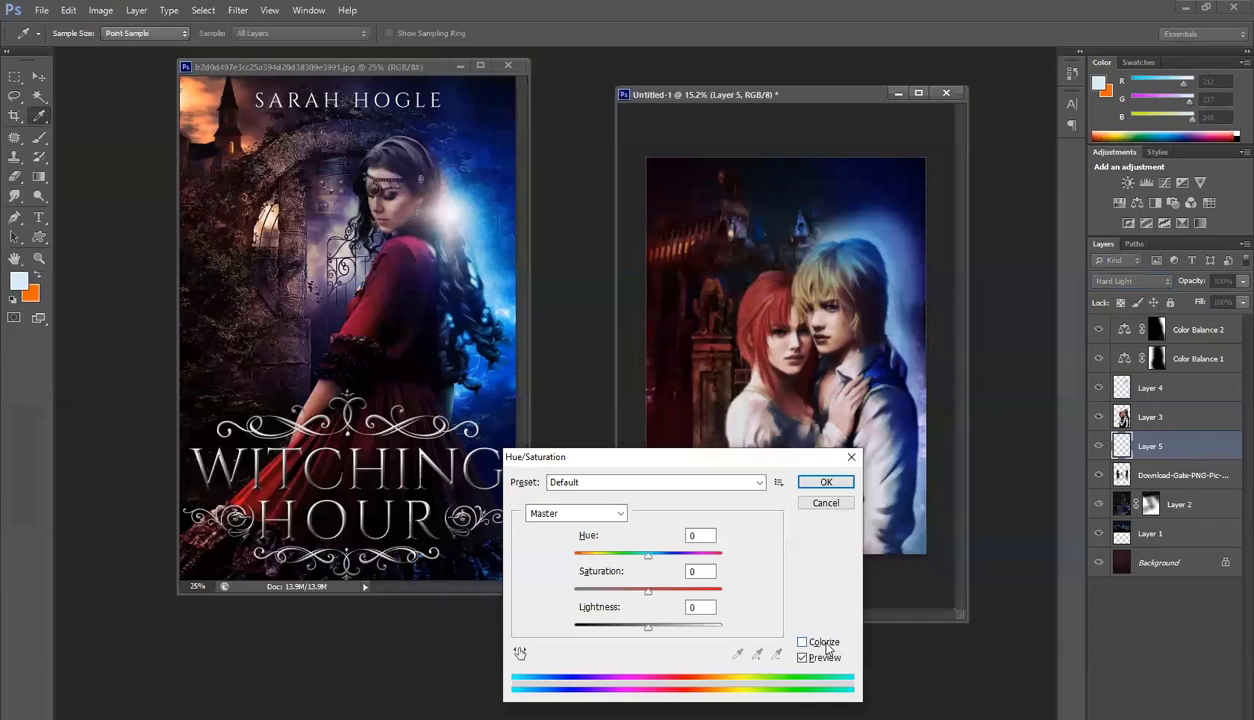
{"action": "left_click", "coordinate": [803, 642]}
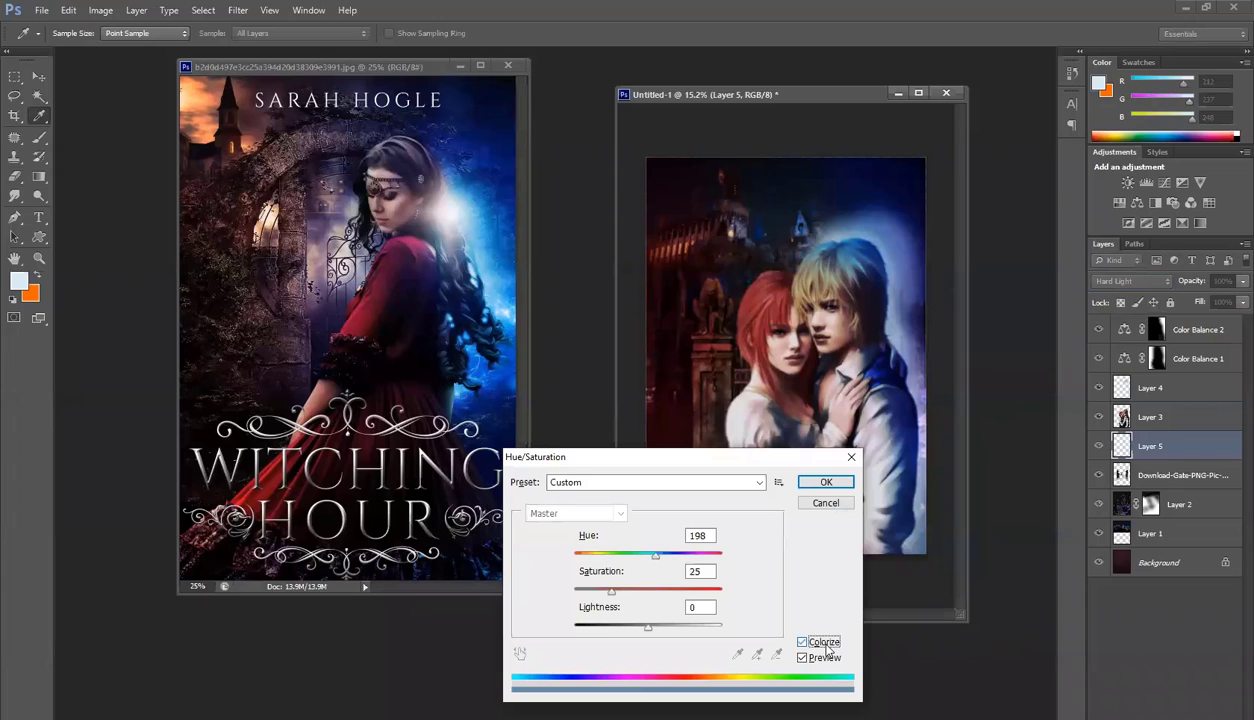
{"action": "left_click", "coordinate": [628, 627]}
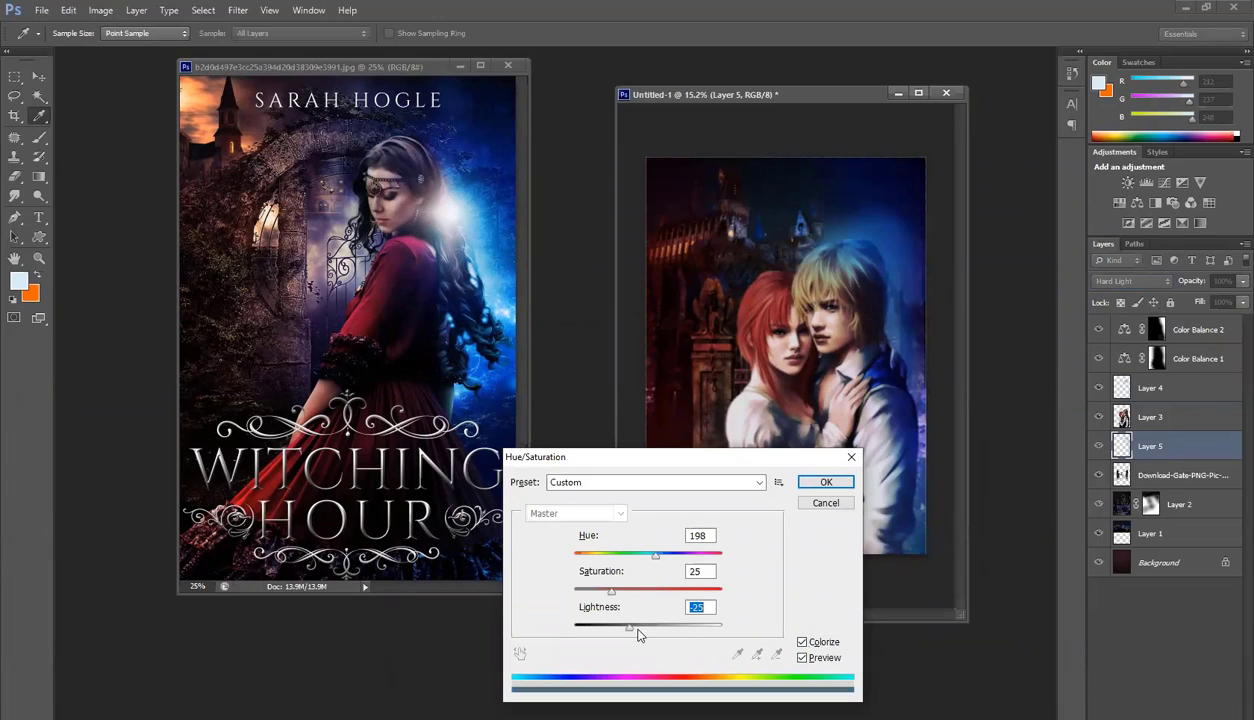
{"action": "left_click", "coordinate": [638, 628]}
{"action": "left_click_drag", "start_coordinate": [612, 592], "coordinate": [688, 612]}
{"action": "left_click", "coordinate": [648, 558]}
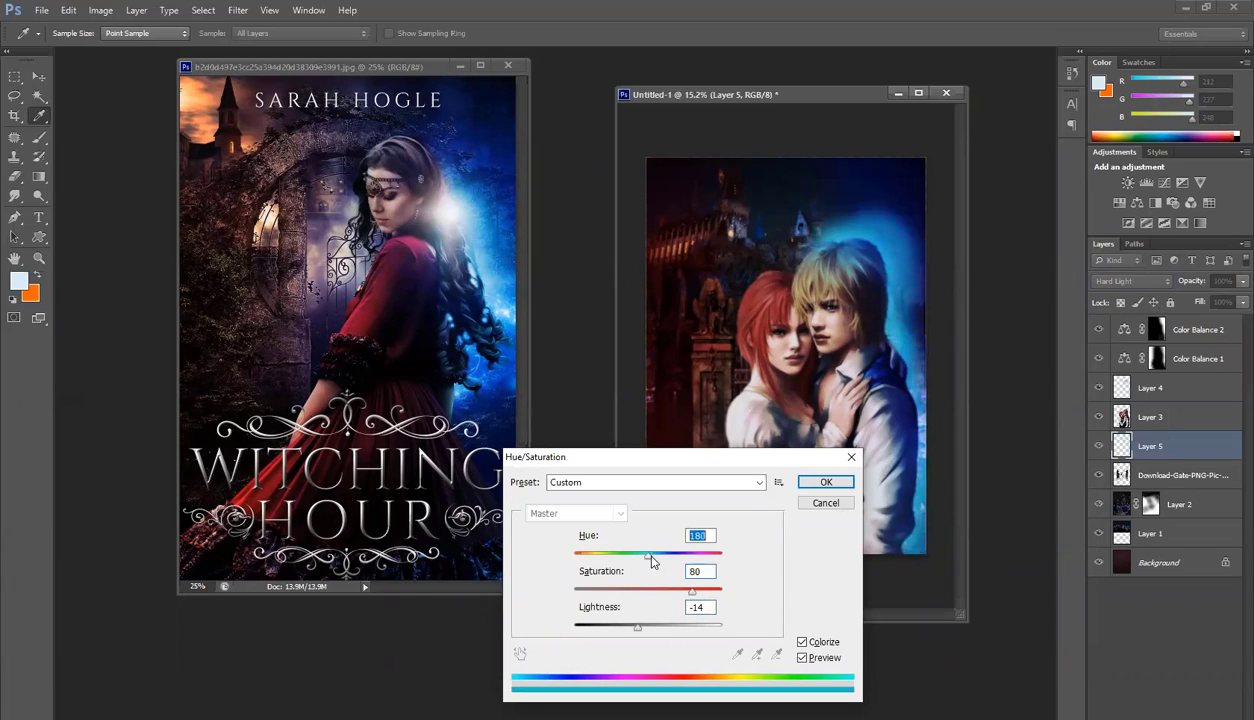
{"action": "left_click_drag", "start_coordinate": [651, 561], "coordinate": [669, 561]}
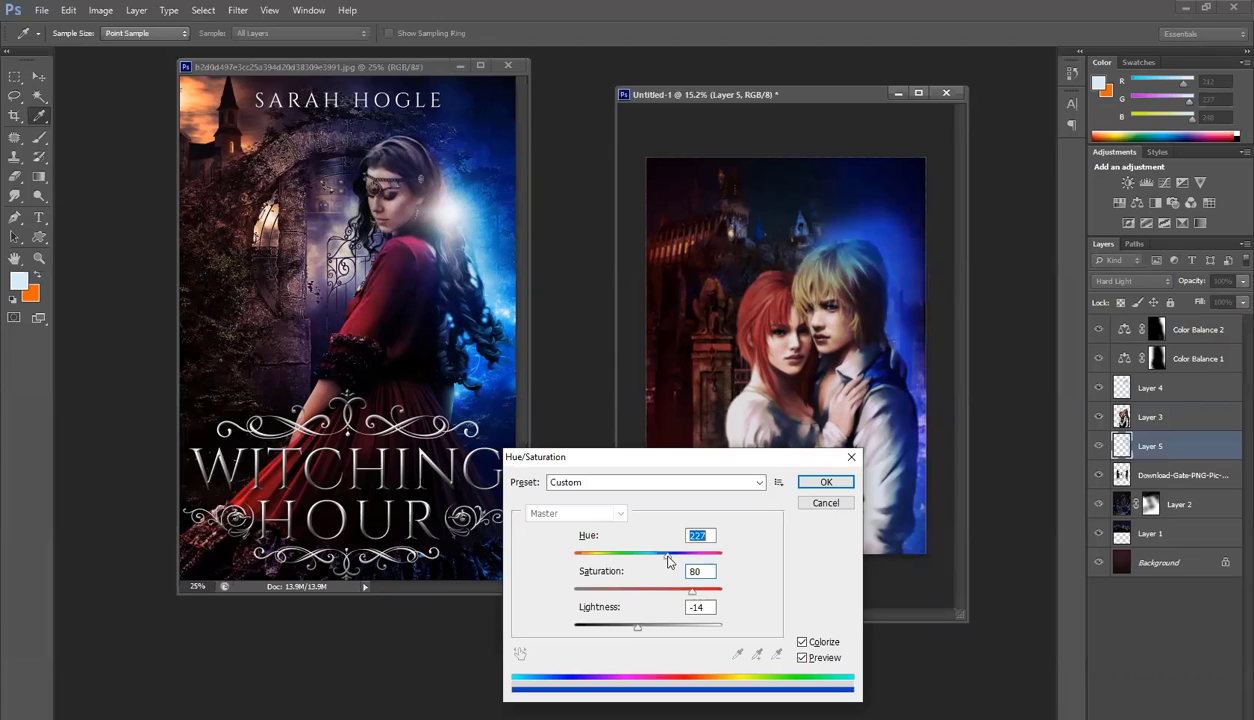
{"action": "left_click", "coordinate": [826, 482]}
Lower the glow layer's opacity to 68% and select the gate layer beneath it
{"action": "key", "text": "e"}
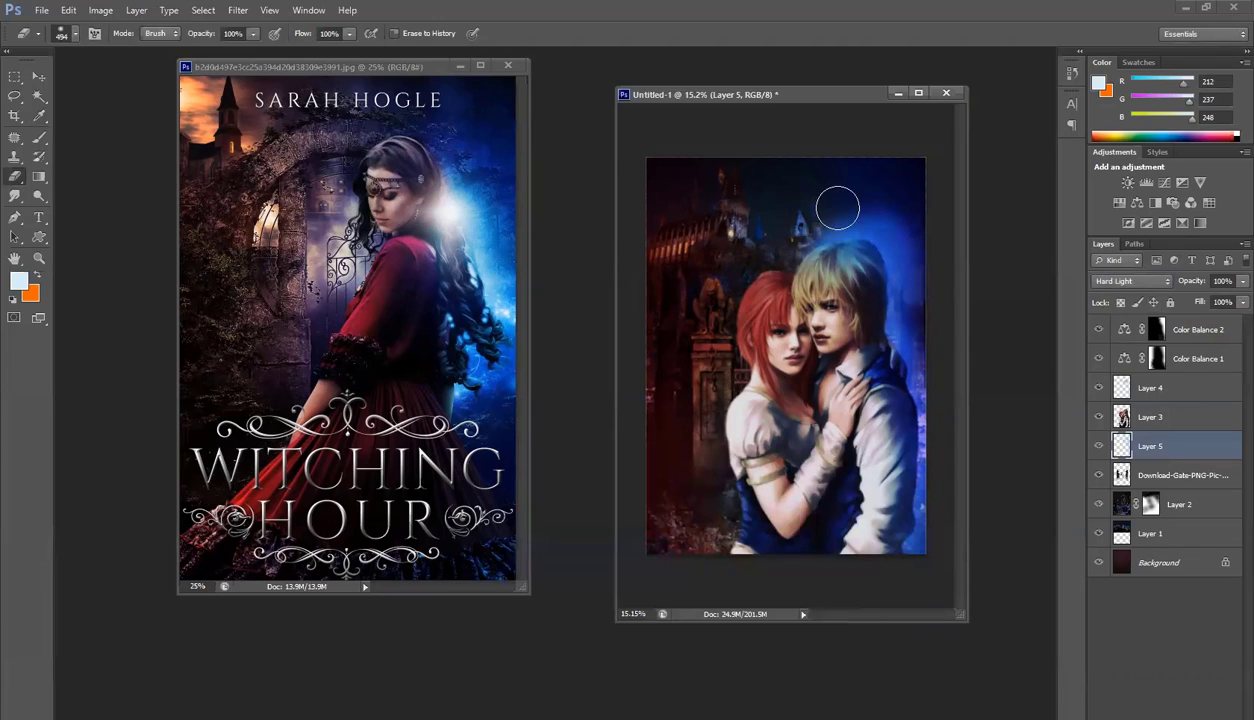
{"action": "left_click_drag", "start_coordinate": [1198, 284], "coordinate": [1173, 302]}
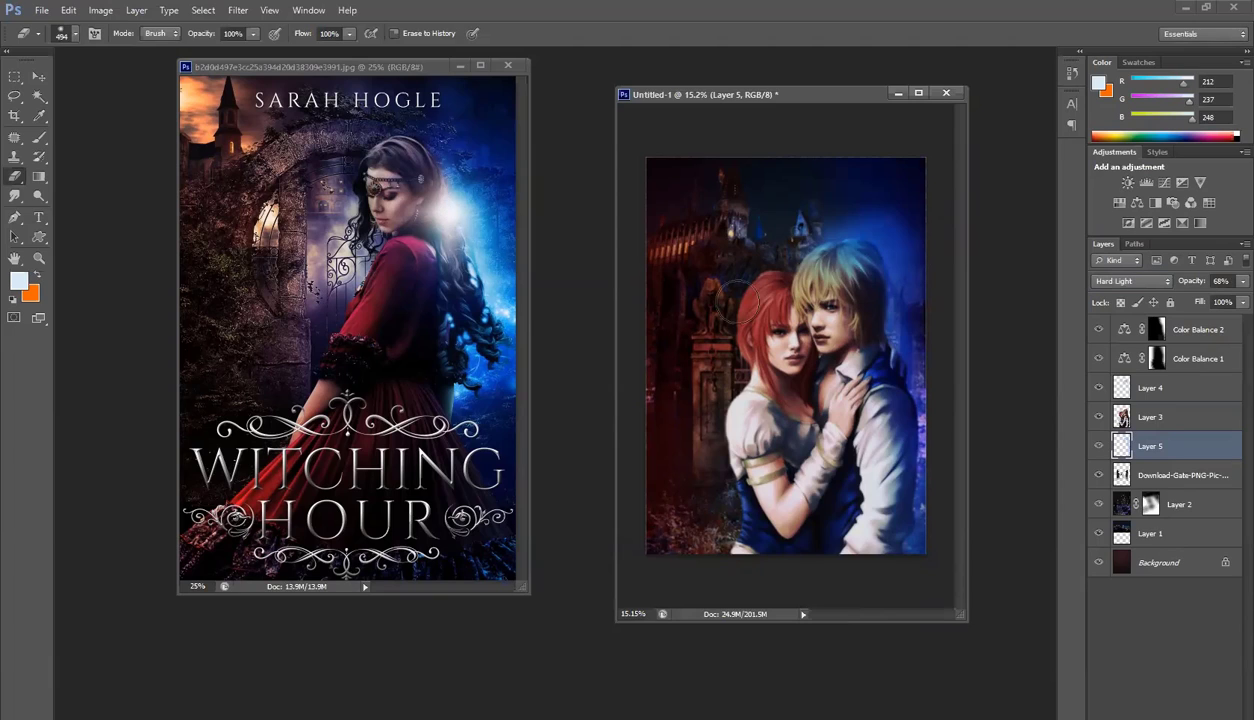
{"action": "left_click", "coordinate": [1185, 478]}
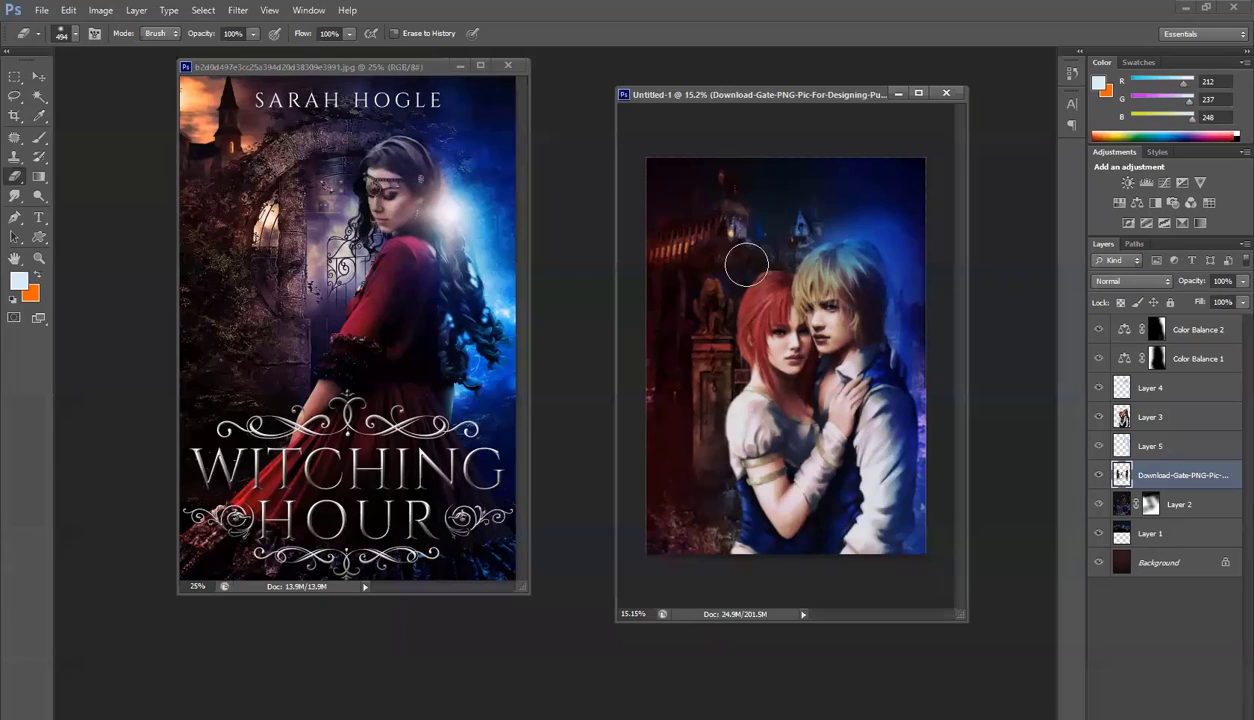
Try the Lens Flare filter on the couple layer at 100% brightness with the 50-300mm Zoom lens type
{"action": "left_click", "coordinate": [1110, 418]}
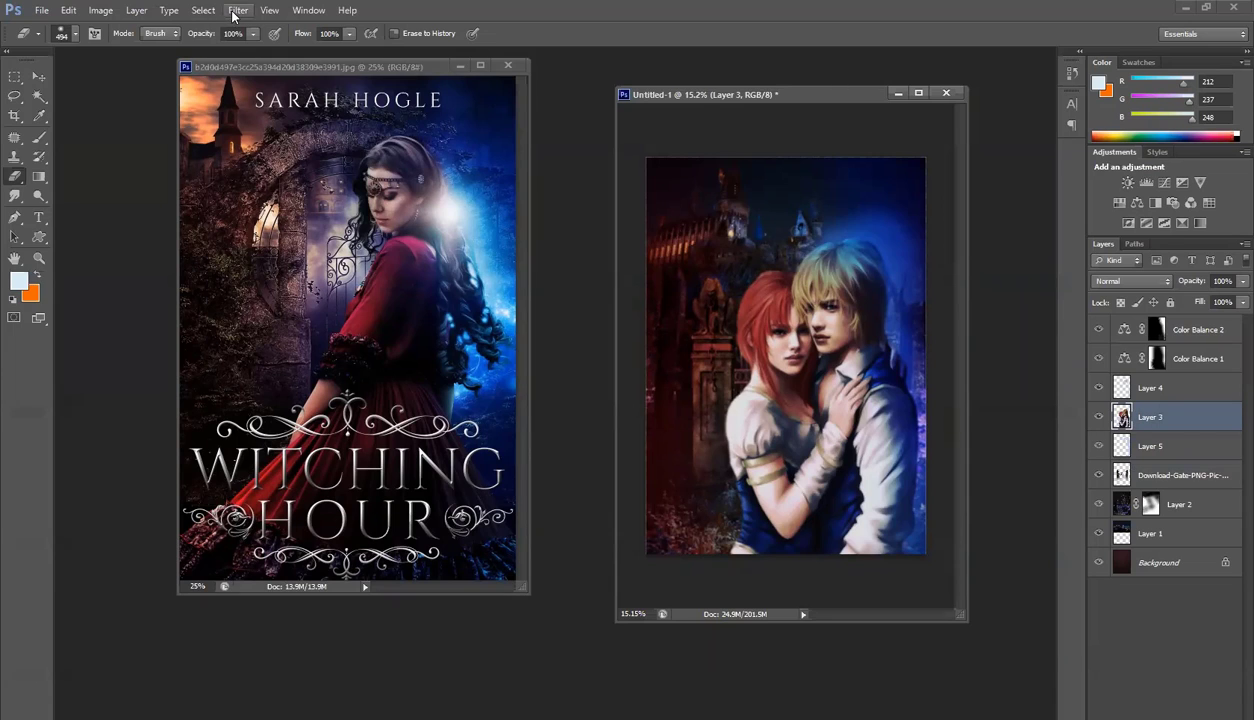
{"action": "mouse_move", "coordinate": [268, 216]}
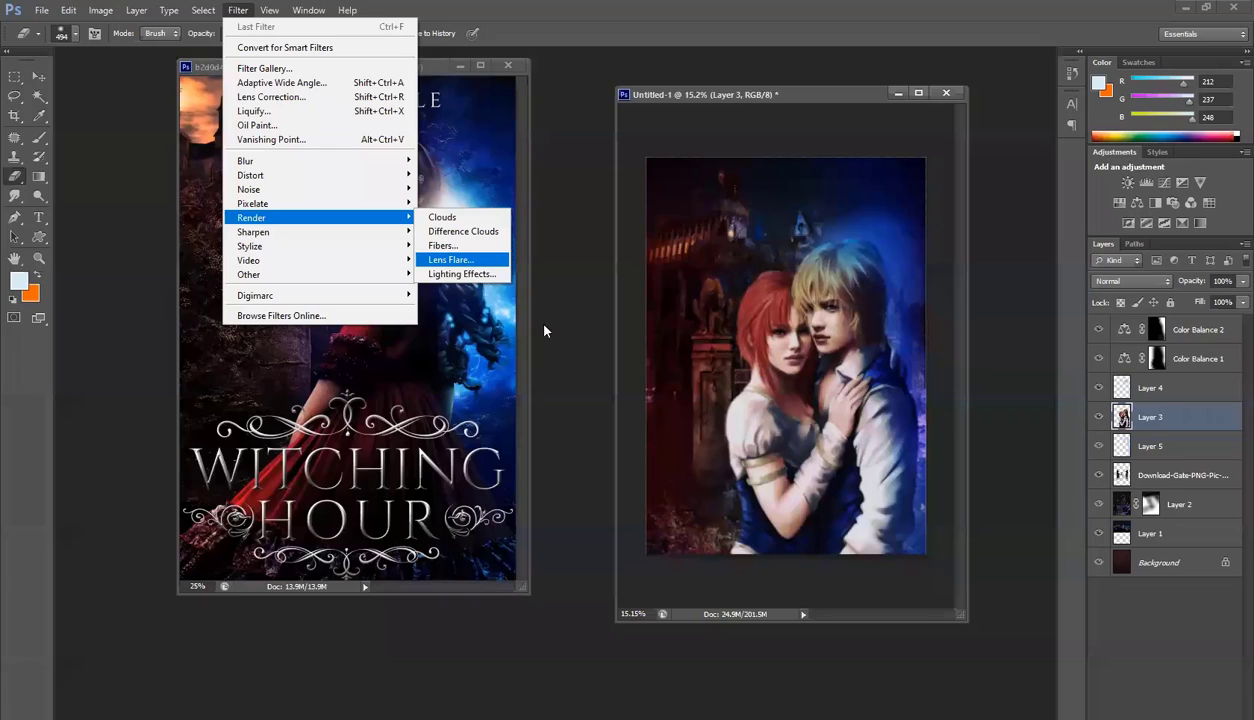
{"action": "key", "text": "Return"}
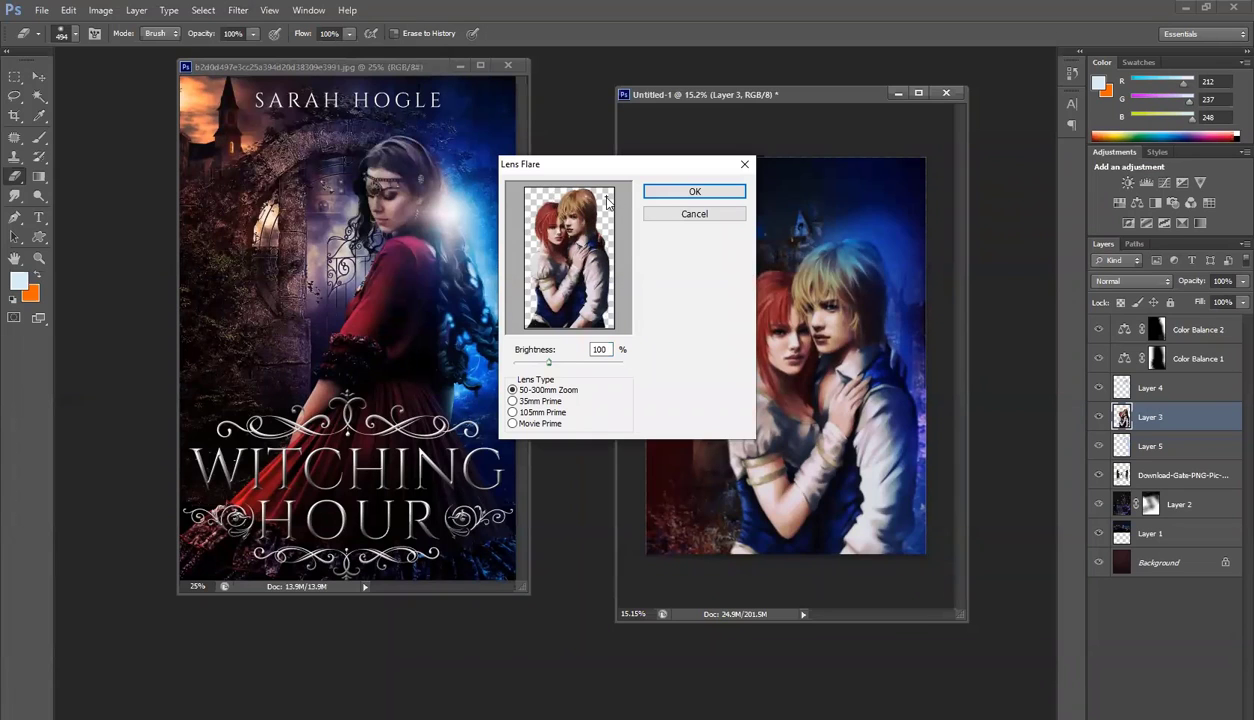
{"action": "left_click", "coordinate": [700, 191]}
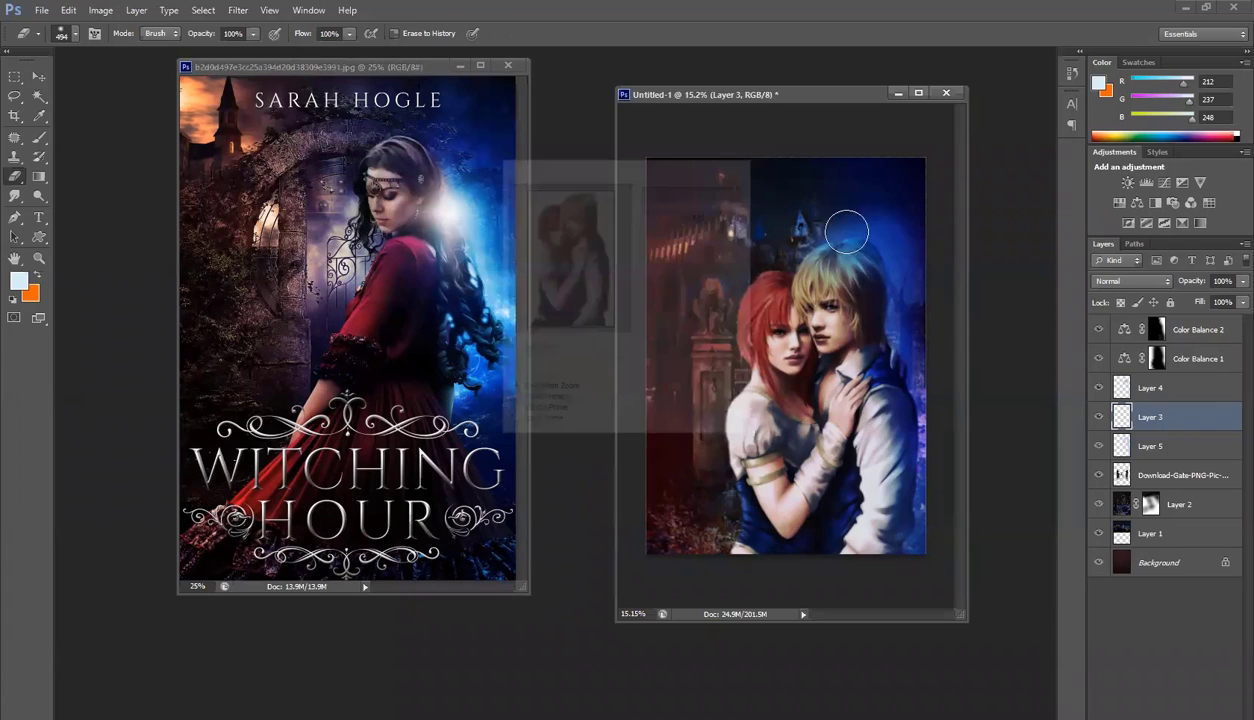
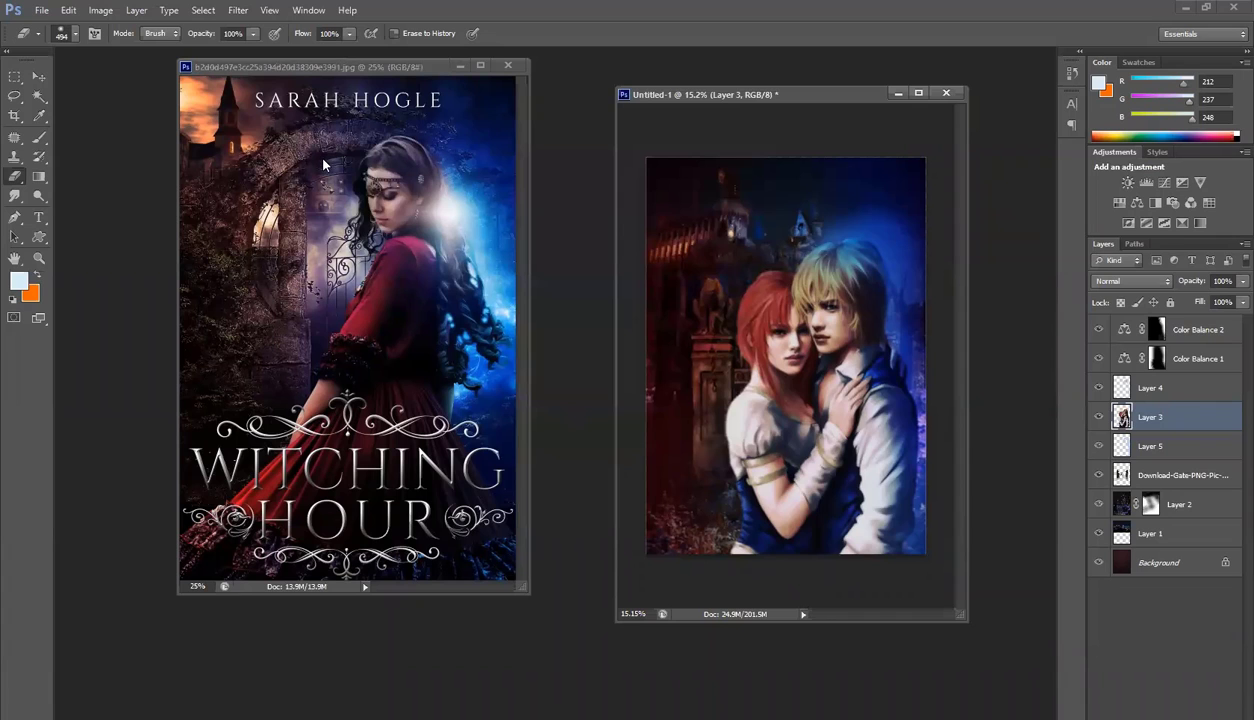
Switch to Chrome and look through the lens flare image results for a blue-white flare
{"action": "key", "text": "alt+Tab"}
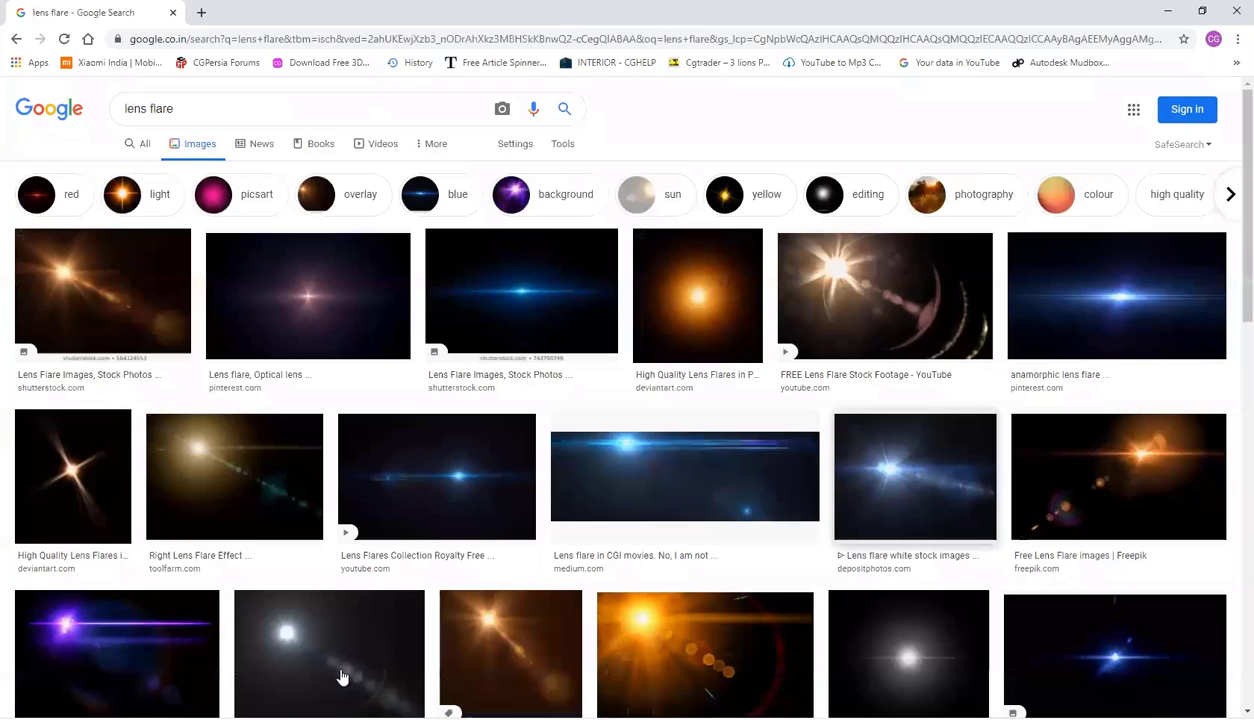
{"action": "scroll", "coordinate": [905, 645], "scroll_direction": "down", "scroll_amount": 3}
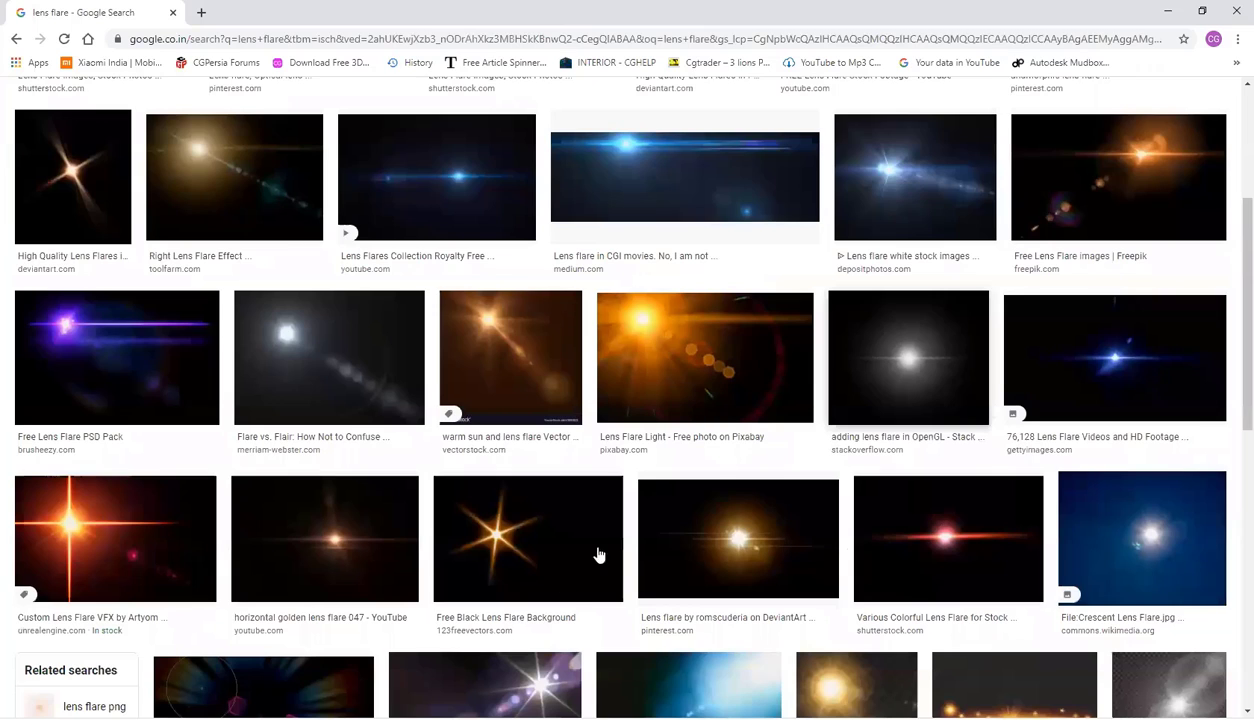
{"action": "scroll", "coordinate": [587, 543], "scroll_direction": "down", "scroll_amount": 1}
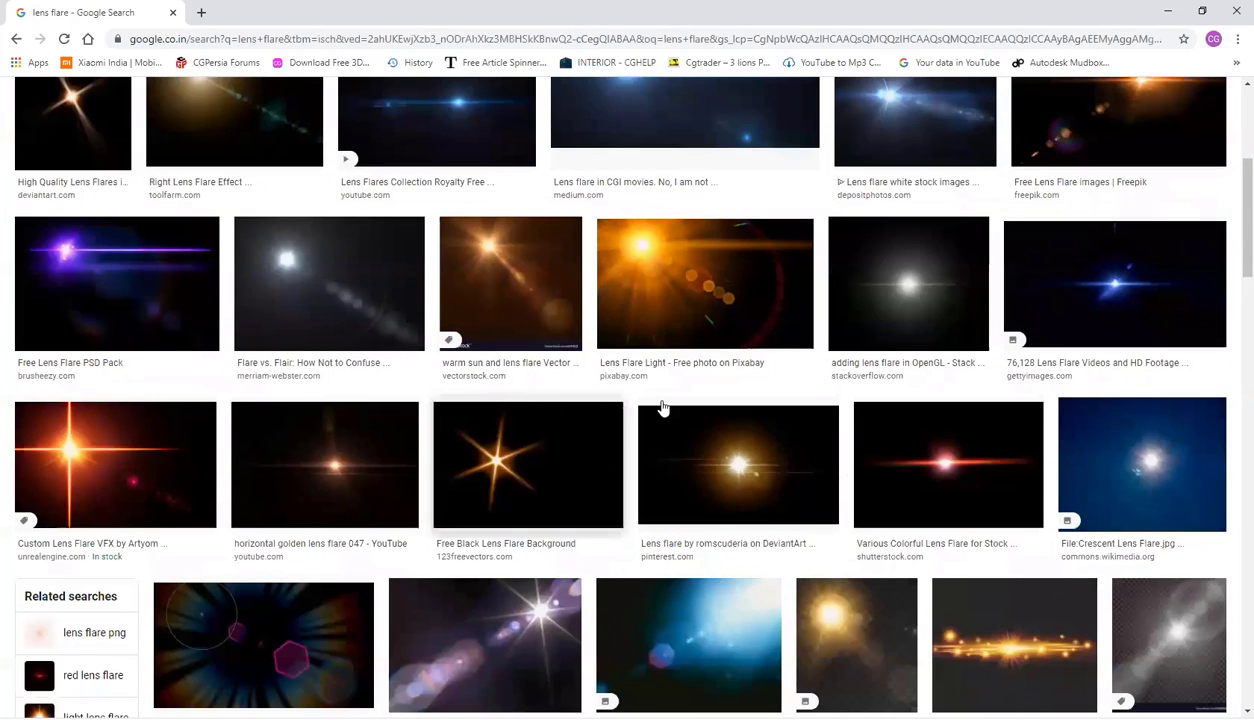
{"action": "scroll", "coordinate": [866, 283], "scroll_direction": "up", "scroll_amount": 2}
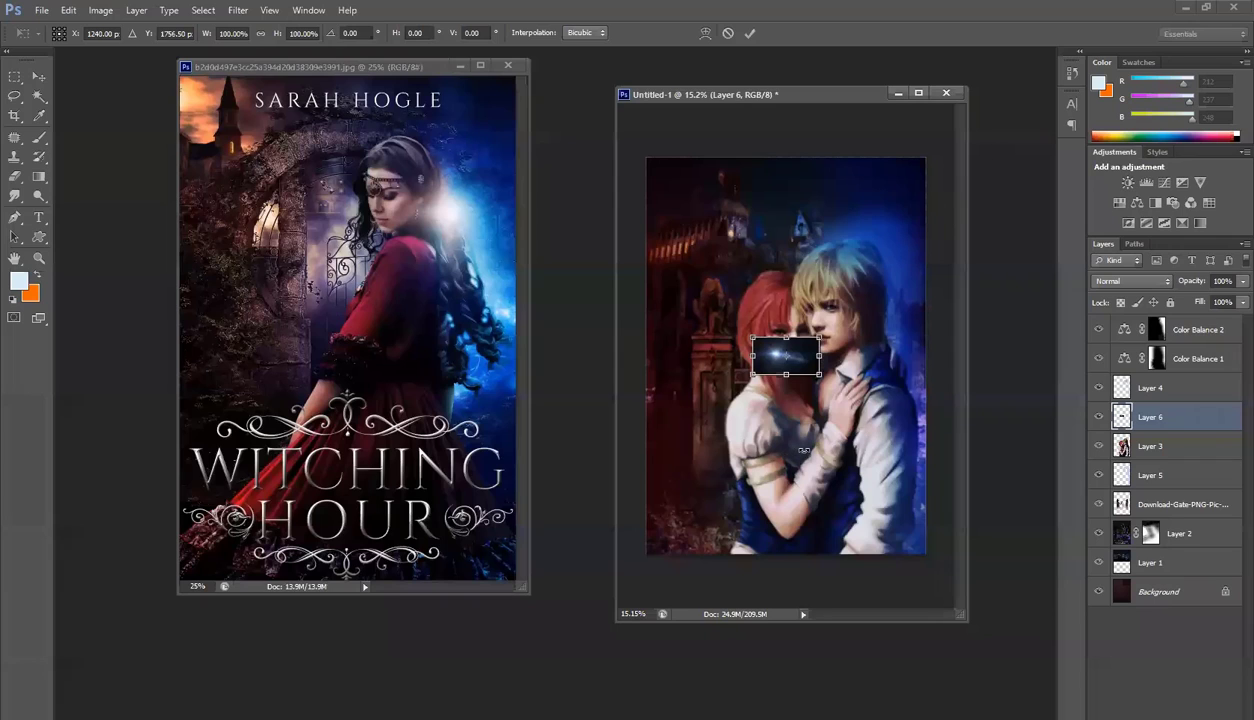
Enlarge and rotate the pasted flare image so it covers most of the artwork with its bright centre beside the man's head
{"action": "left_click_drag", "start_coordinate": [803, 450], "coordinate": [868, 335]}
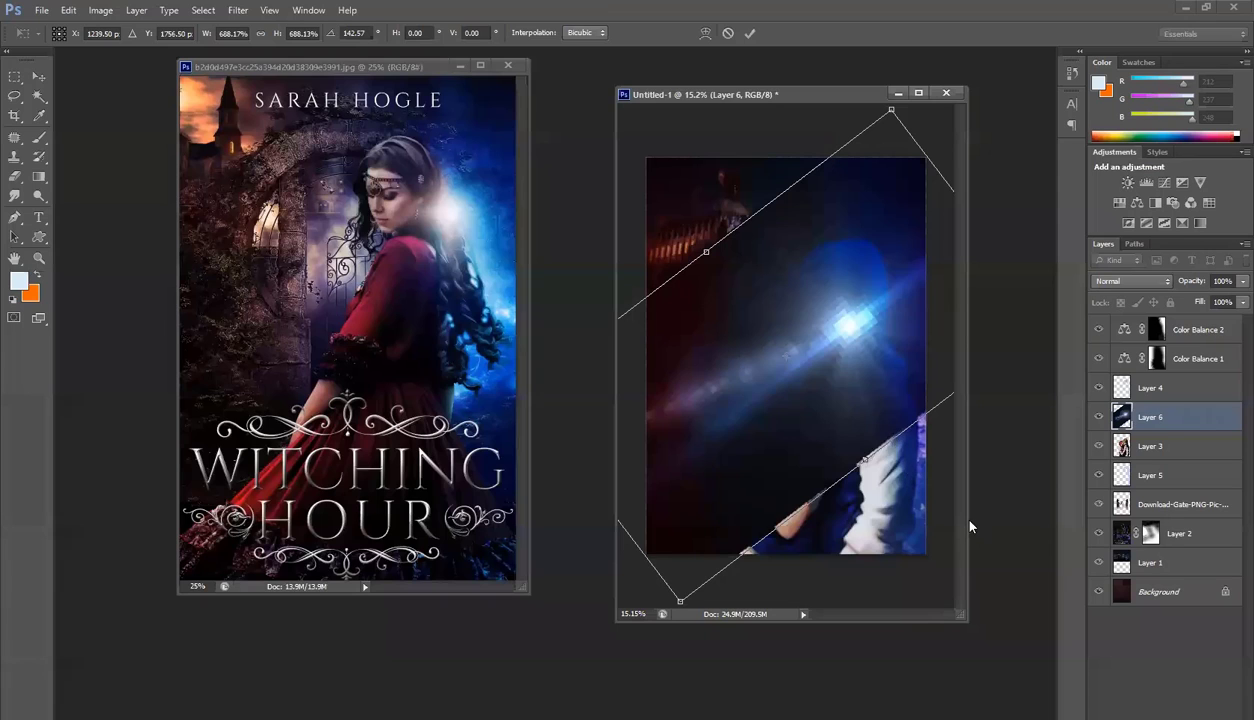
{"action": "key", "text": "Return"}
{"action": "key", "text": "e"}
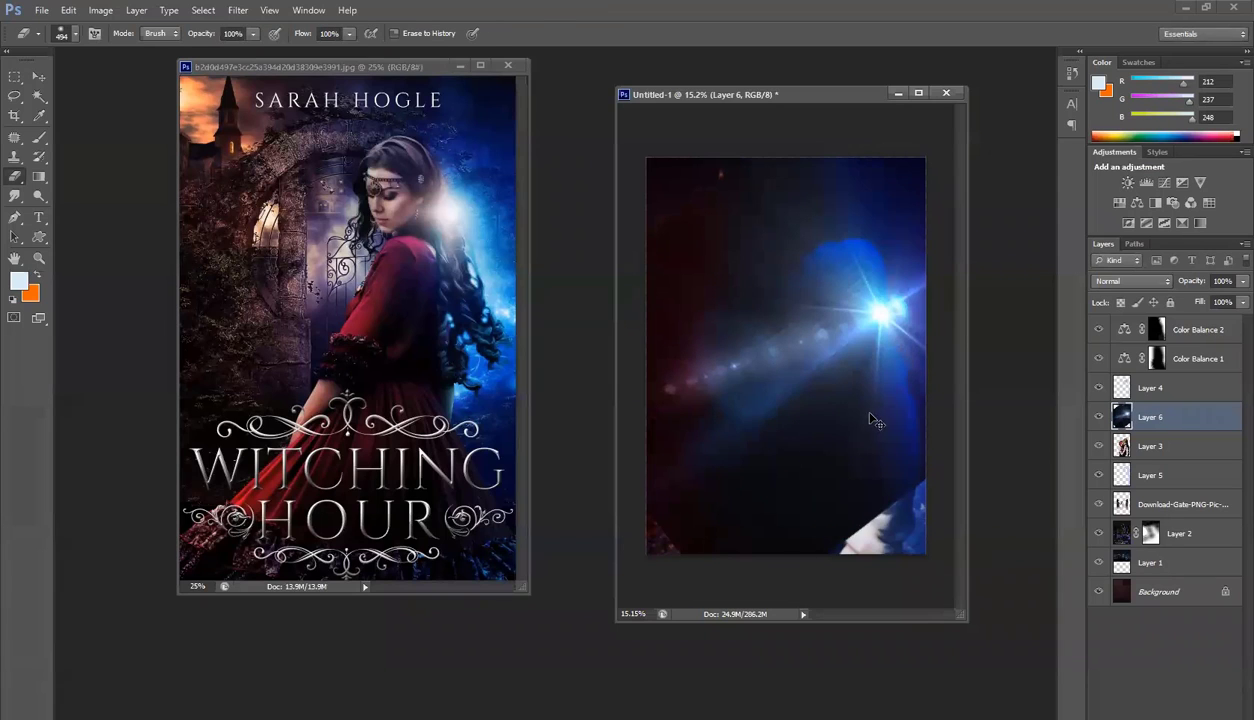
{"action": "key", "text": "v"}
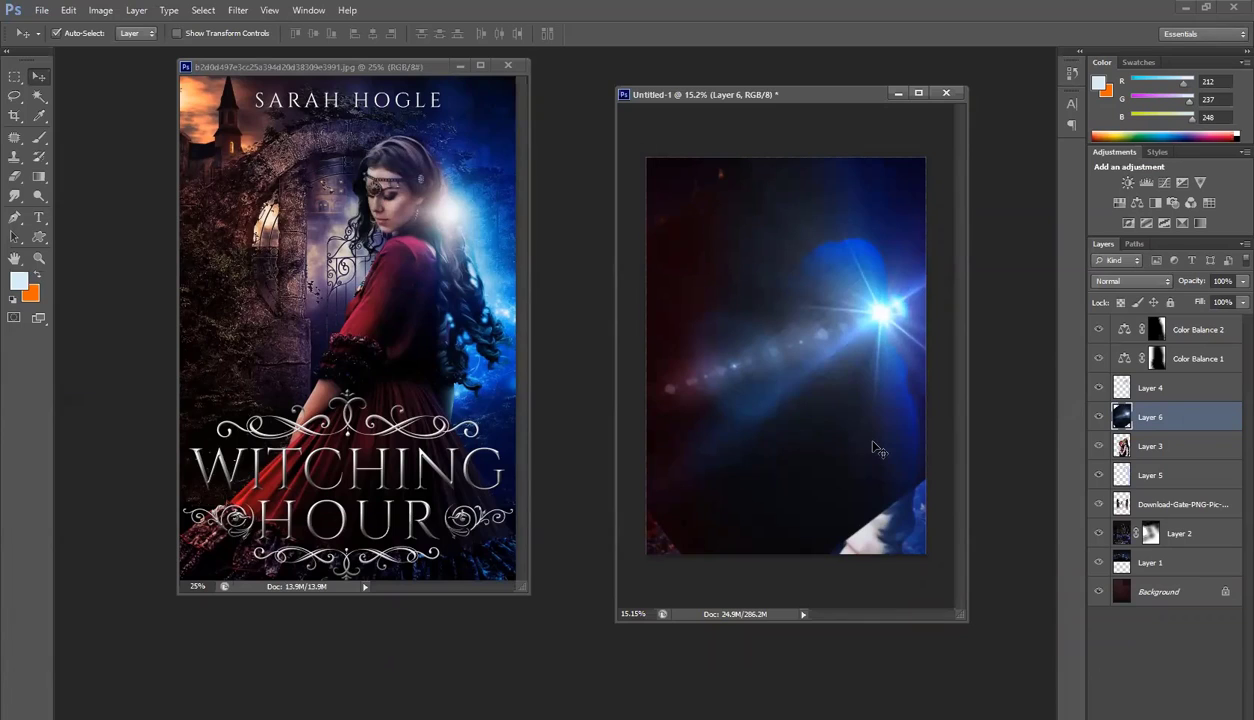
Try Lighten, Color Dodge and Normal blending on the flare layer and set it to Screen
{"action": "left_click", "coordinate": [1130, 283]}
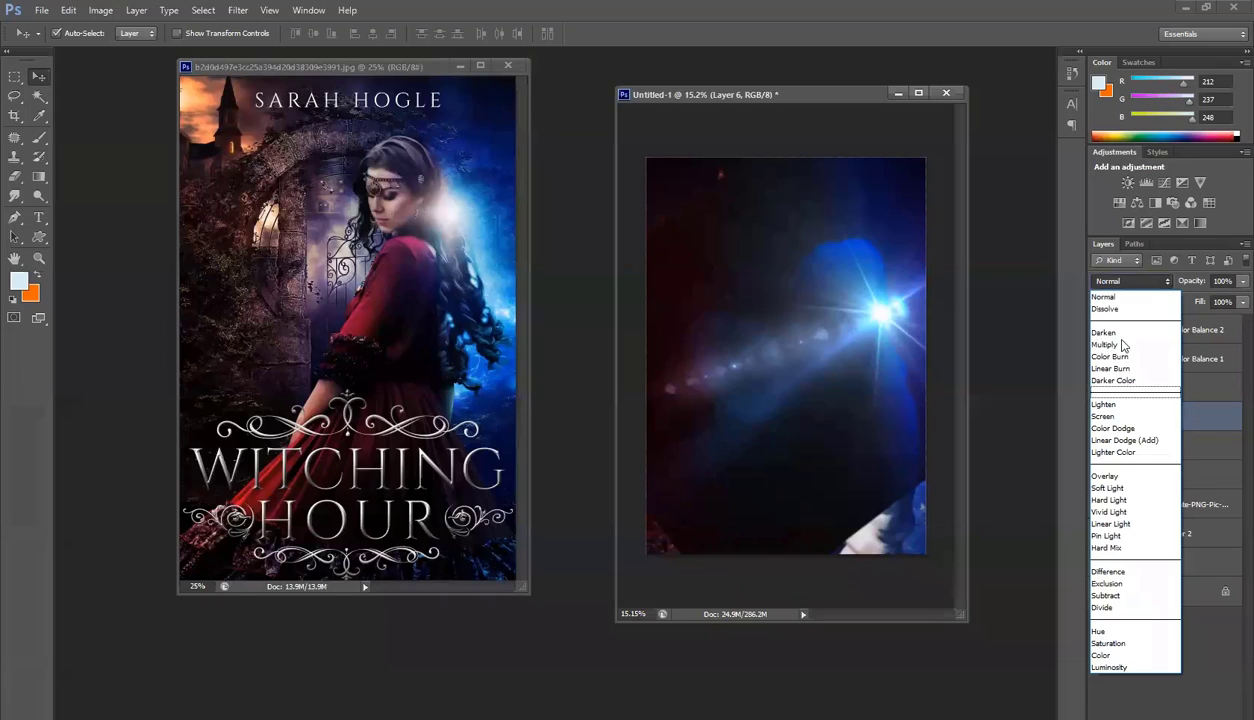
{"action": "left_click", "coordinate": [1125, 405]}
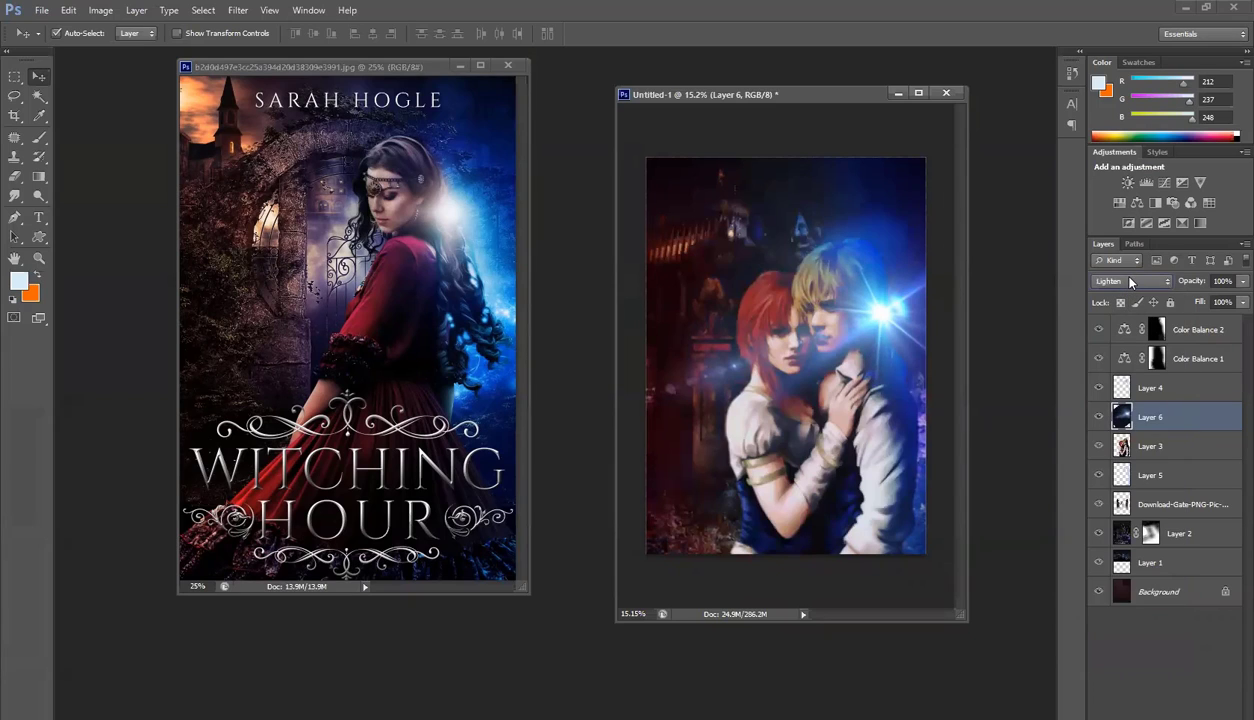
{"action": "scroll", "coordinate": [1131, 283], "scroll_direction": "down", "scroll_amount": 2}
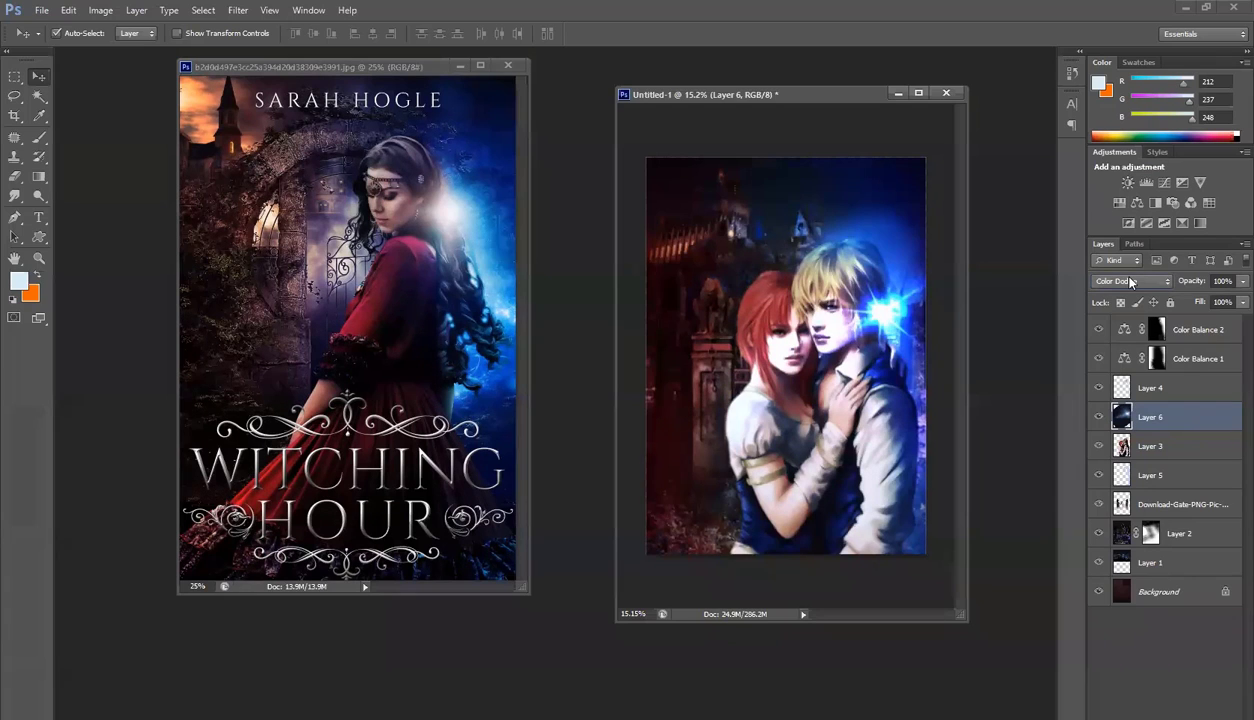
{"action": "scroll", "coordinate": [1131, 283], "scroll_direction": "up", "scroll_amount": 1}
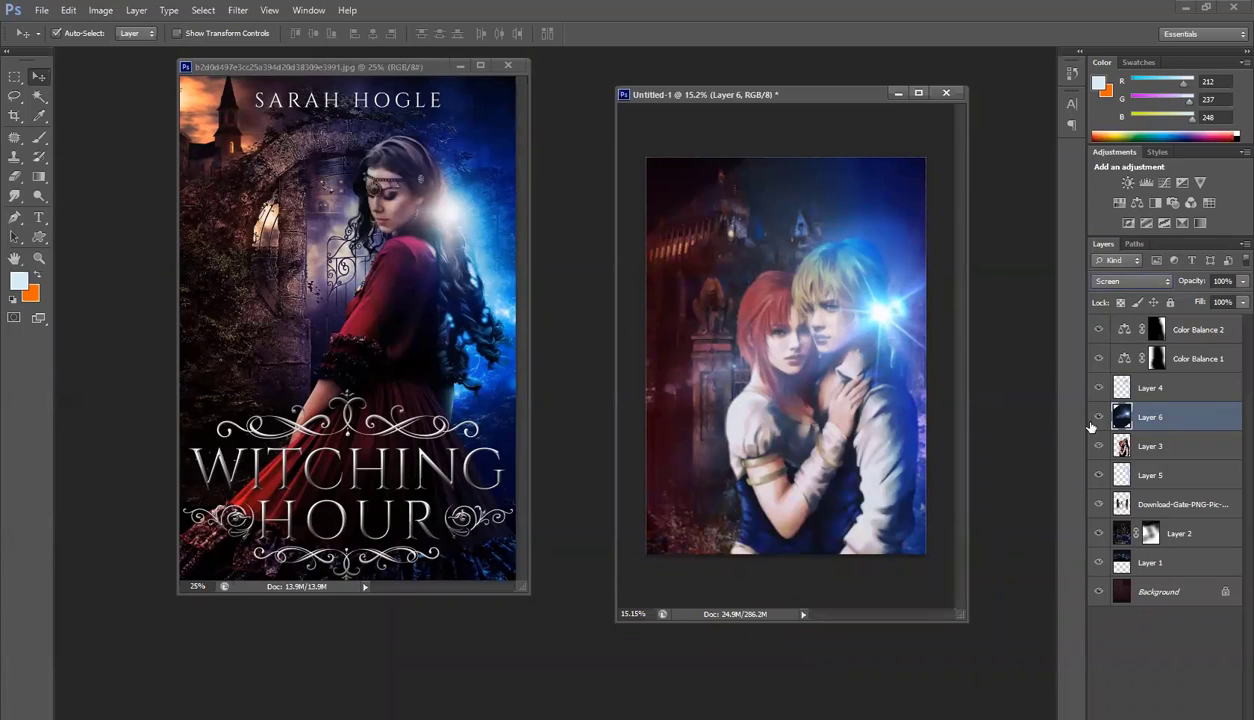
{"action": "left_click", "coordinate": [1100, 281]}
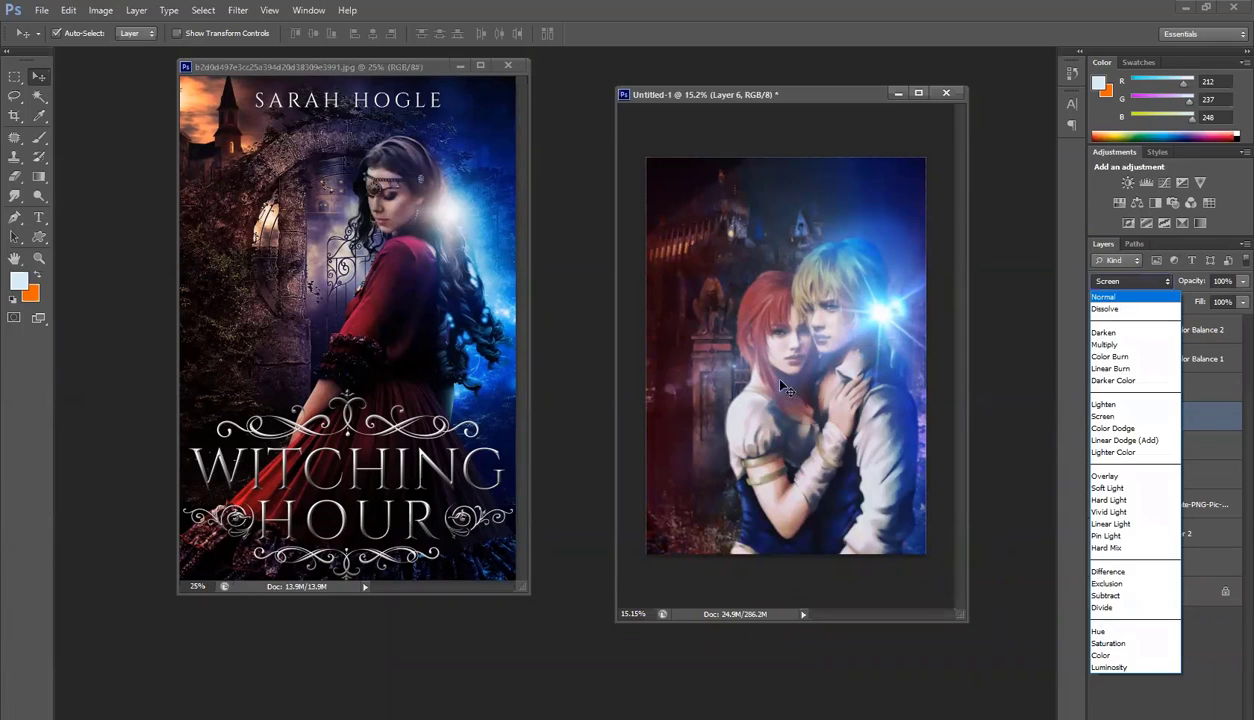
{"action": "key", "text": "Return"}
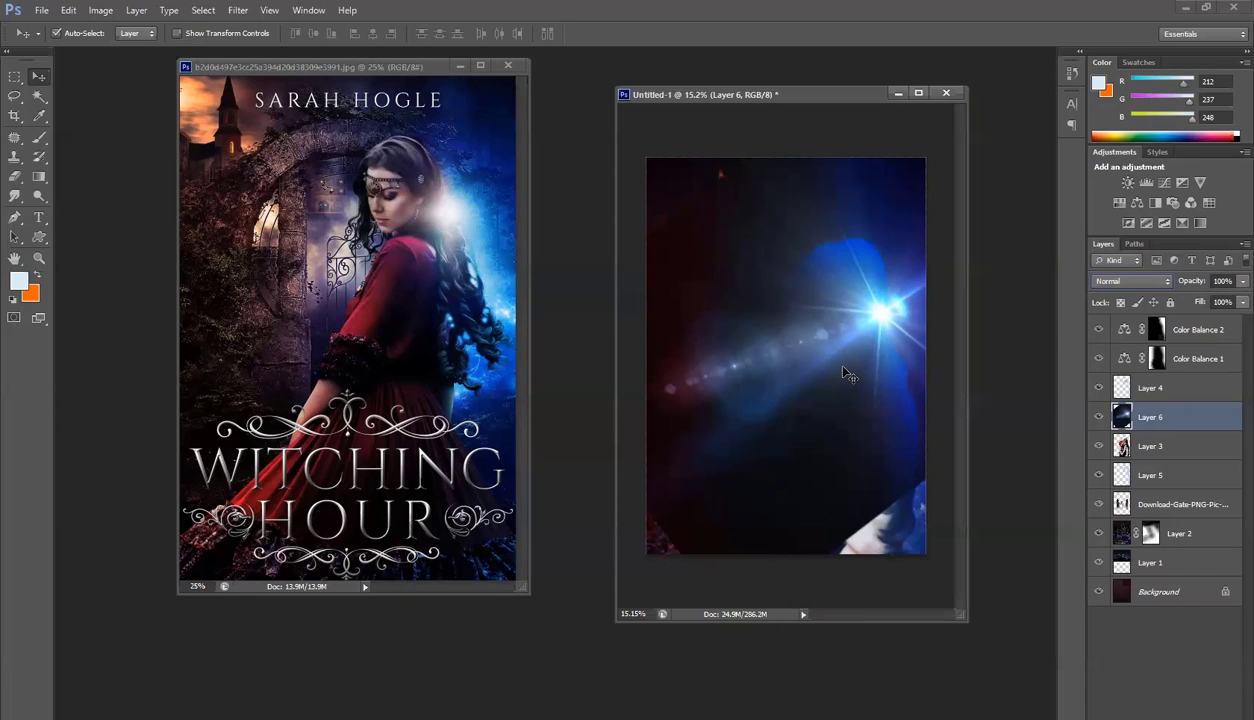
{"action": "left_click", "coordinate": [1119, 283]}
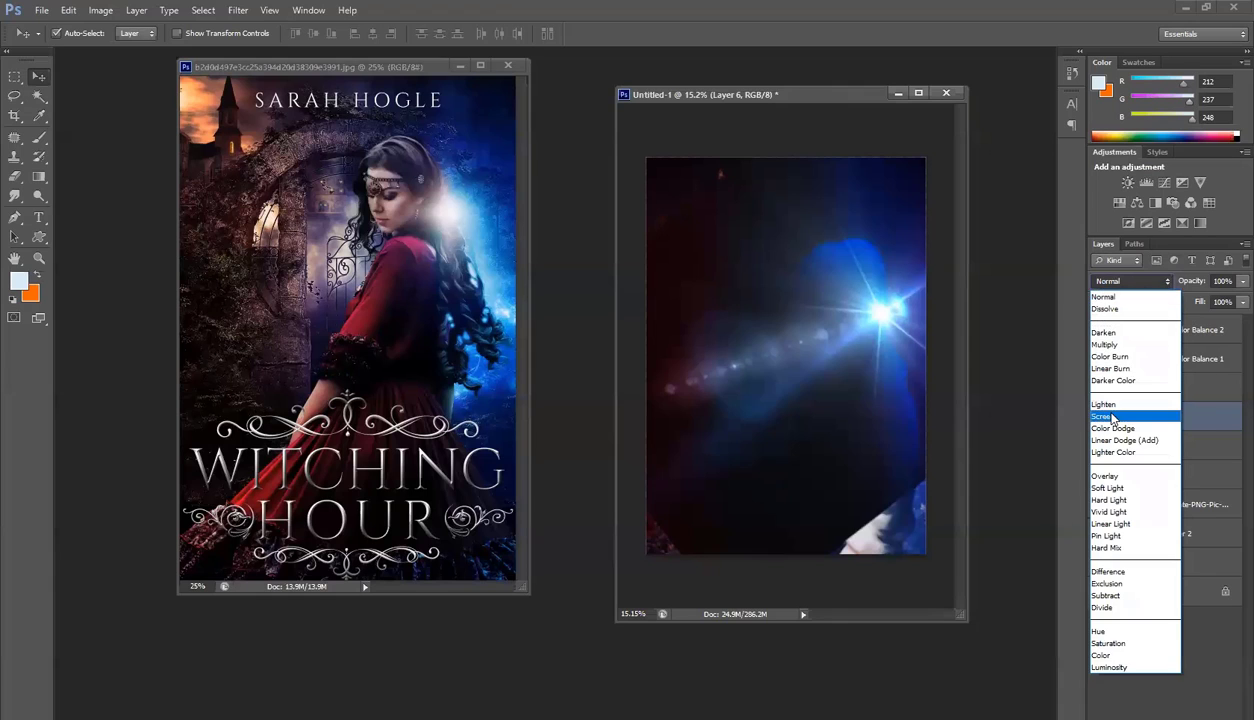
{"action": "left_click", "coordinate": [1105, 413]}
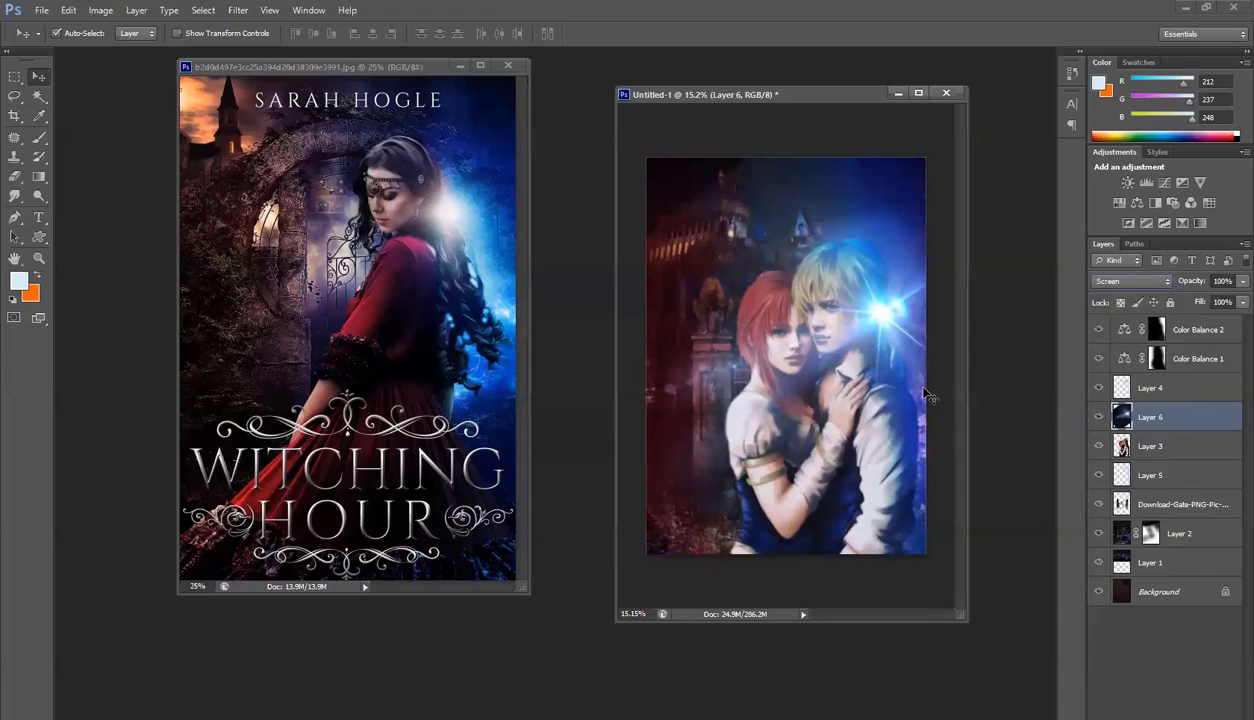
Darken the flare layer's shadows with a Levels adjustment by raising the black input level
{"action": "key", "text": "ctrl+l"}
{"action": "left_click_drag", "start_coordinate": [880, 330], "coordinate": [1098, 274]}
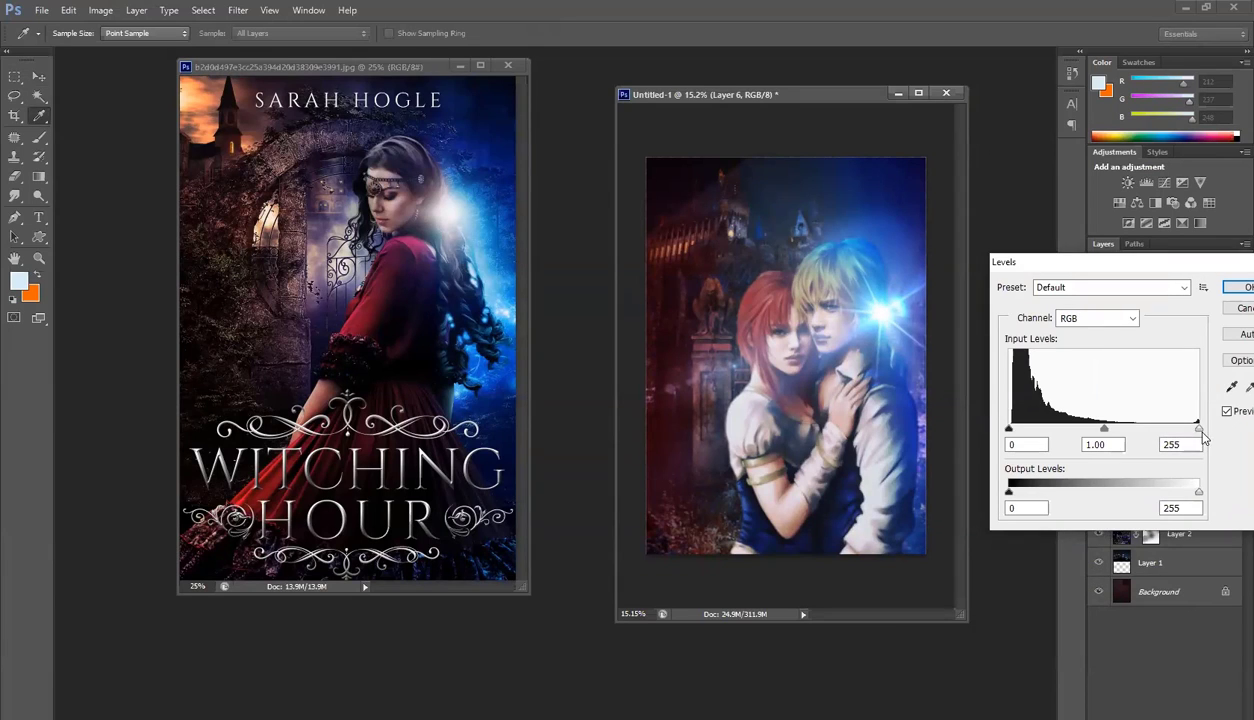
{"action": "mouse_move", "coordinate": [1204, 437]}
{"action": "left_mouse_down"}
{"action": "mouse_move", "coordinate": [1127, 437]}
{"action": "mouse_move", "coordinate": [1229, 437]}
{"action": "left_mouse_up"}
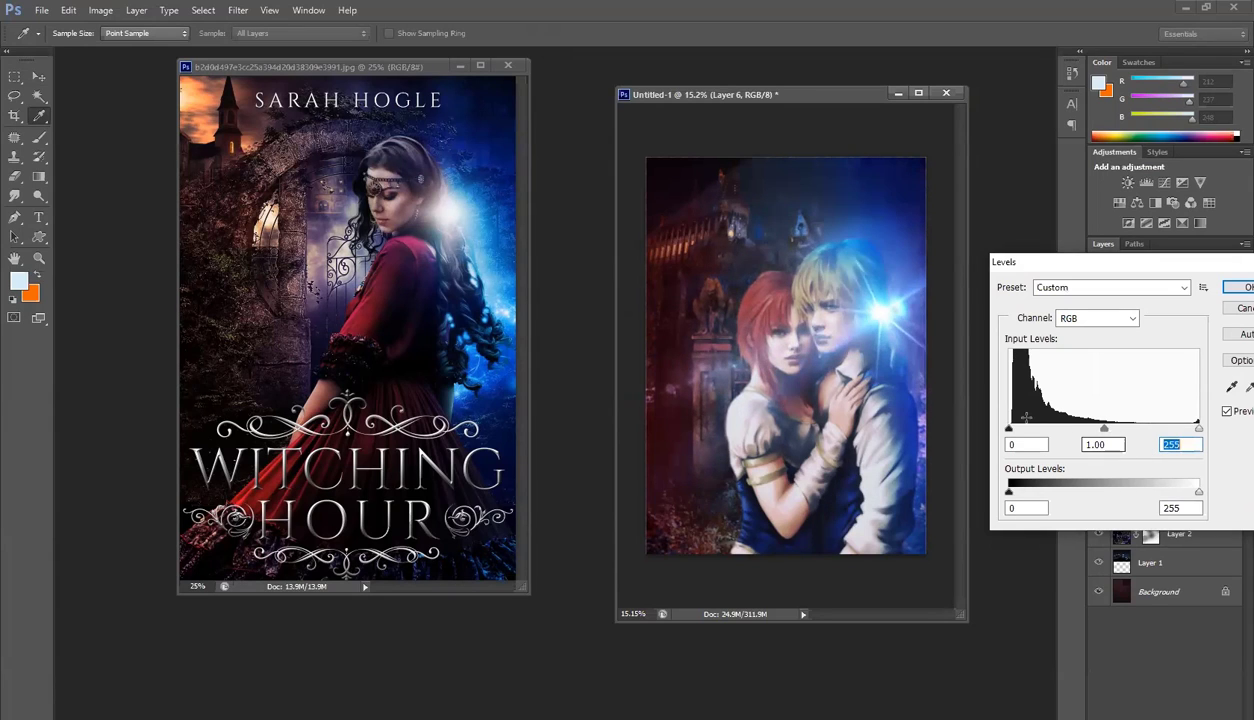
{"action": "left_click_drag", "start_coordinate": [1012, 432], "coordinate": [1163, 462]}
{"action": "left_click", "coordinate": [1236, 290]}
Undo the stray Color Balance 2 mask move, and reposition the flare beneath the couple layer beside the man's head with Auto-Select off
{"action": "left_click_drag", "start_coordinate": [893, 307], "coordinate": [933, 304]}
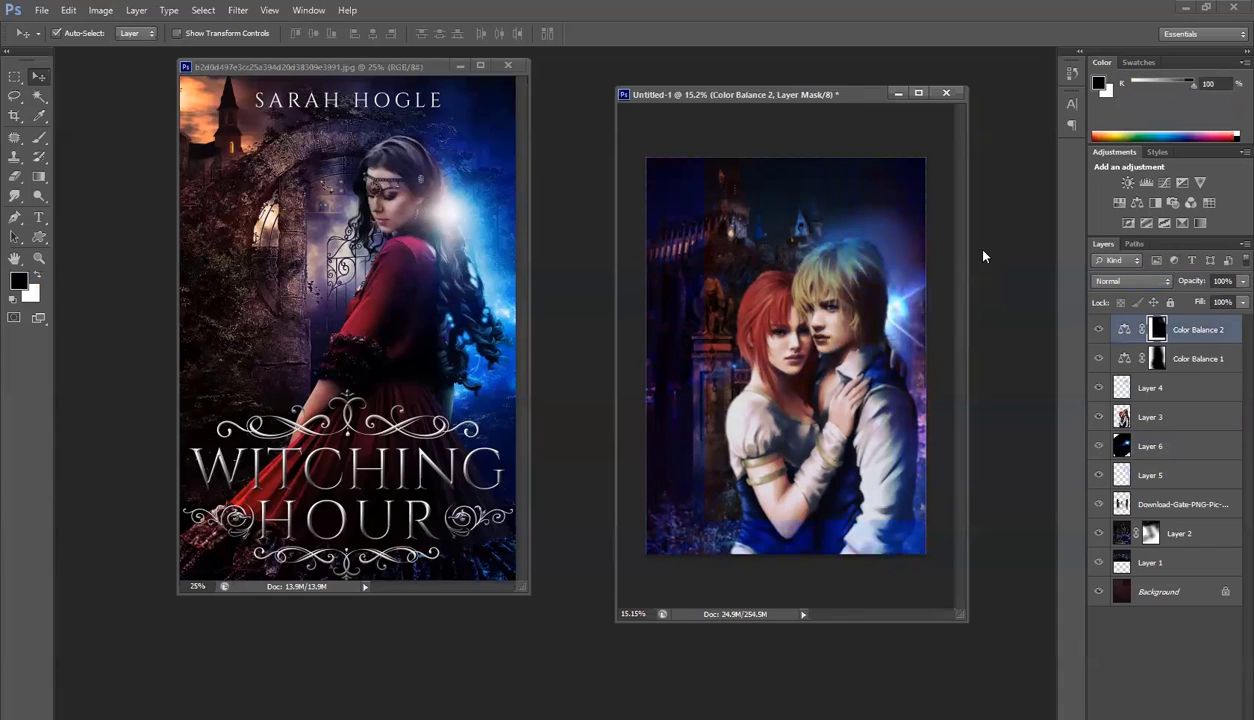
{"action": "key", "text": "ctrl+z"}
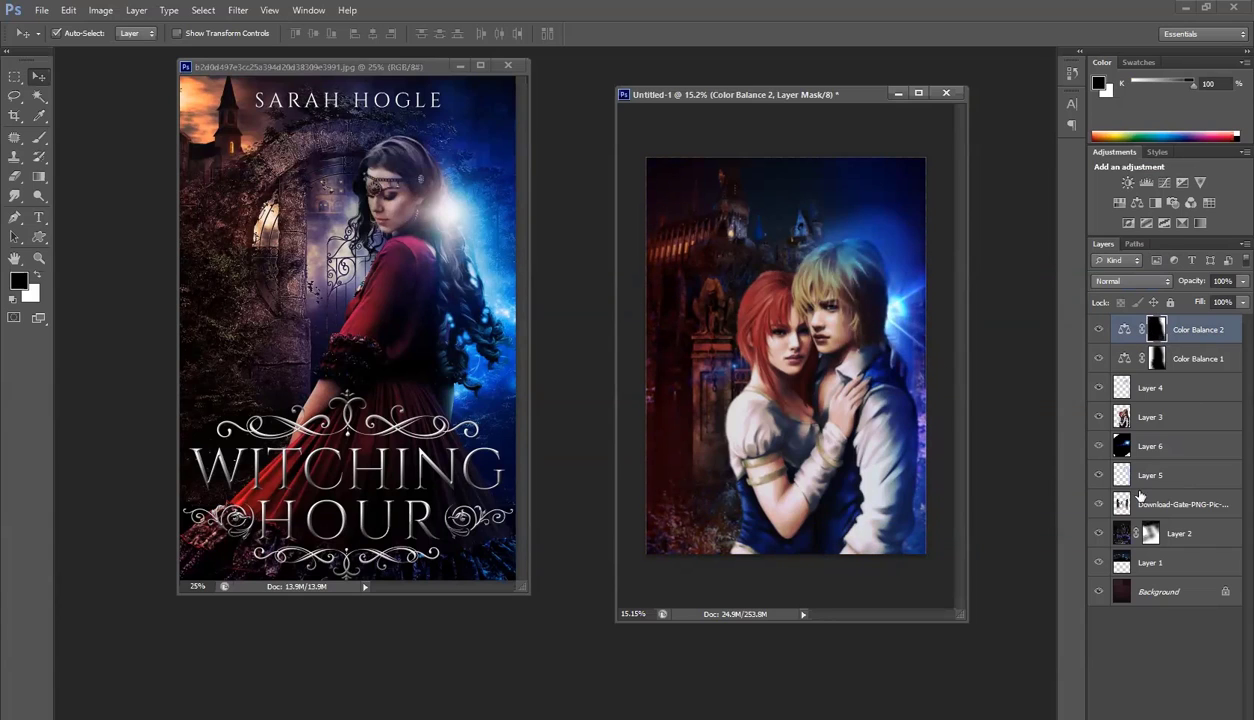
{"action": "left_click", "coordinate": [1140, 476]}
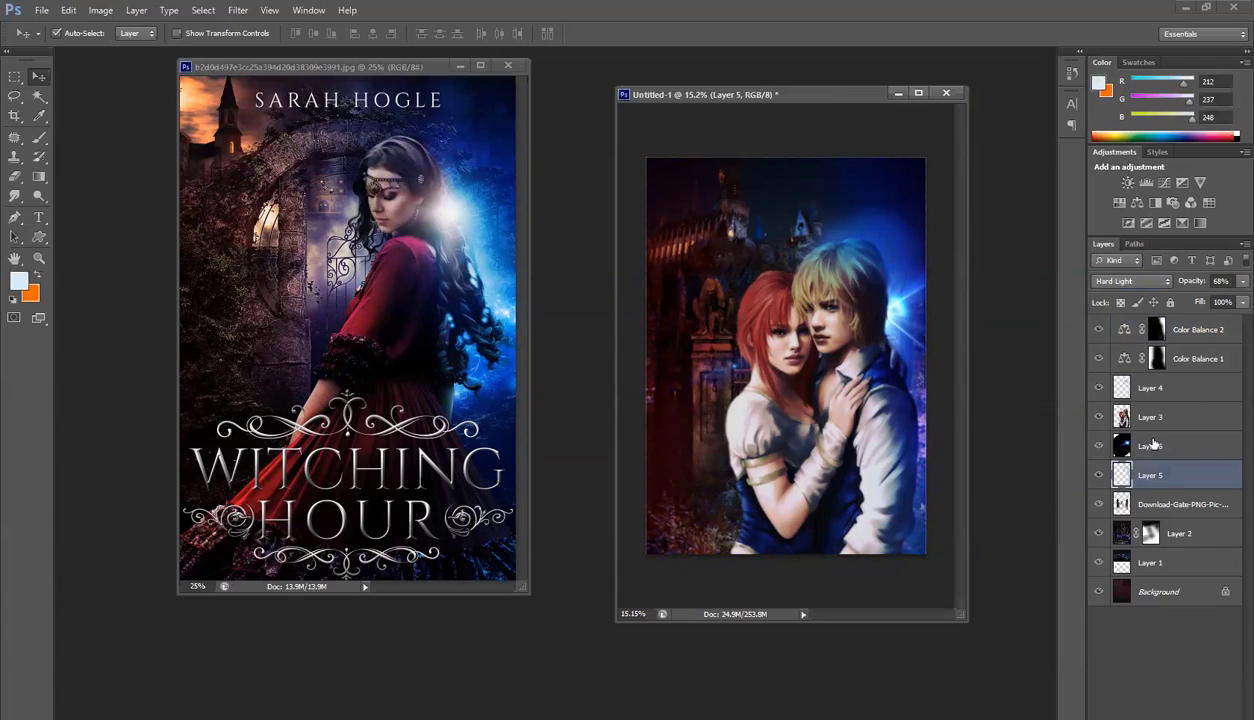
{"action": "left_click", "coordinate": [1153, 445]}
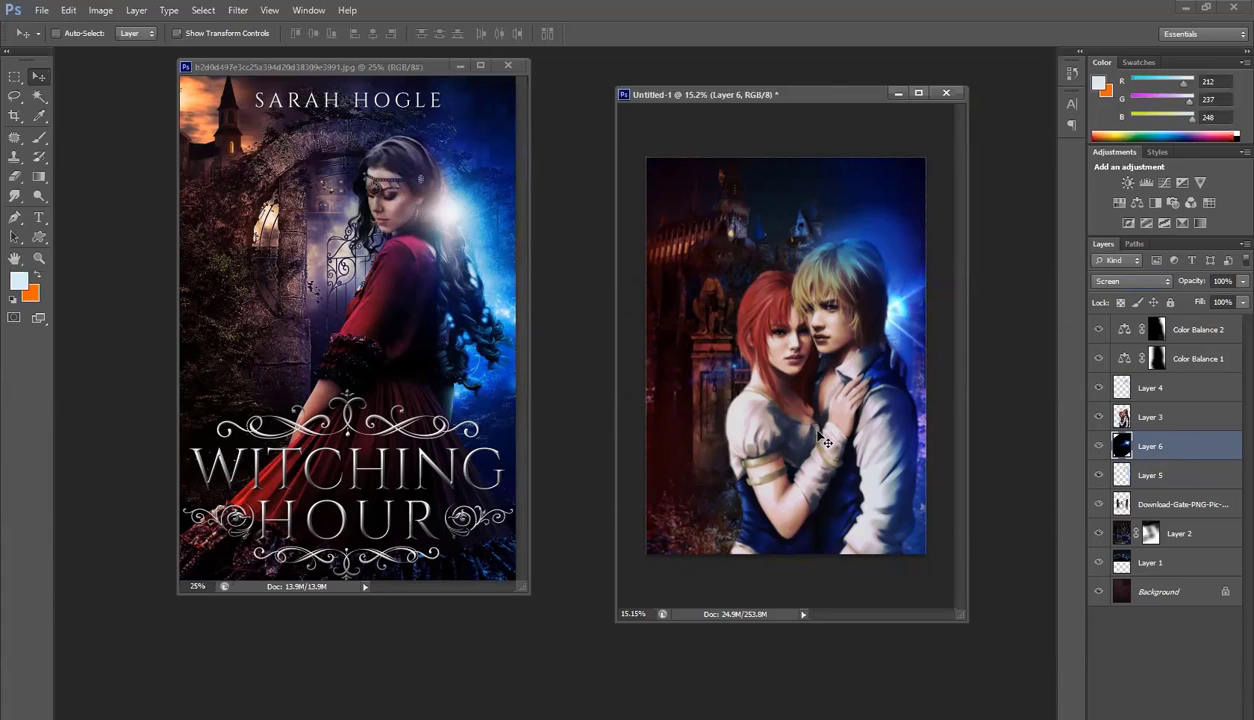
{"action": "left_click_drag", "start_coordinate": [683, 216], "coordinate": [690, 246]}
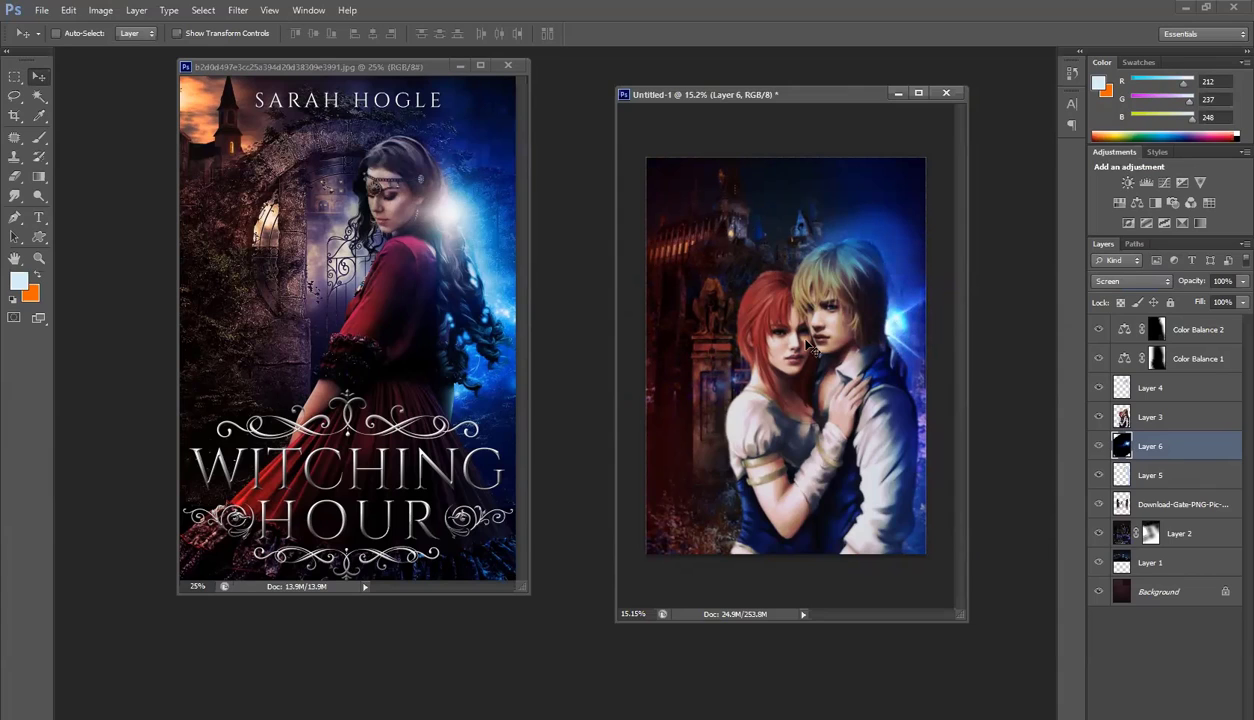
{"action": "left_click_drag", "start_coordinate": [731, 338], "coordinate": [718, 327]}
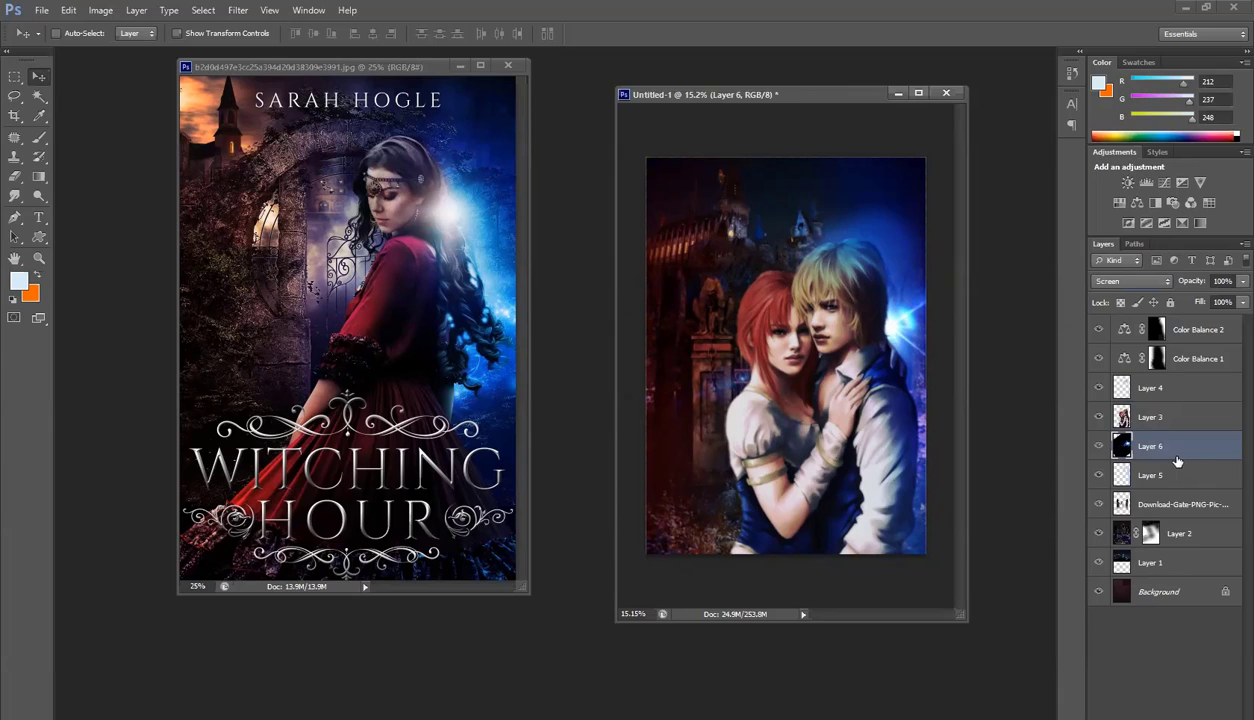
Duplicate the flare layer above the couple layer and erase its spill over the couple with a 1521 px eraser at 0% hardness
{"action": "left_click_drag", "start_coordinate": [1138, 445], "coordinate": [1160, 413]}
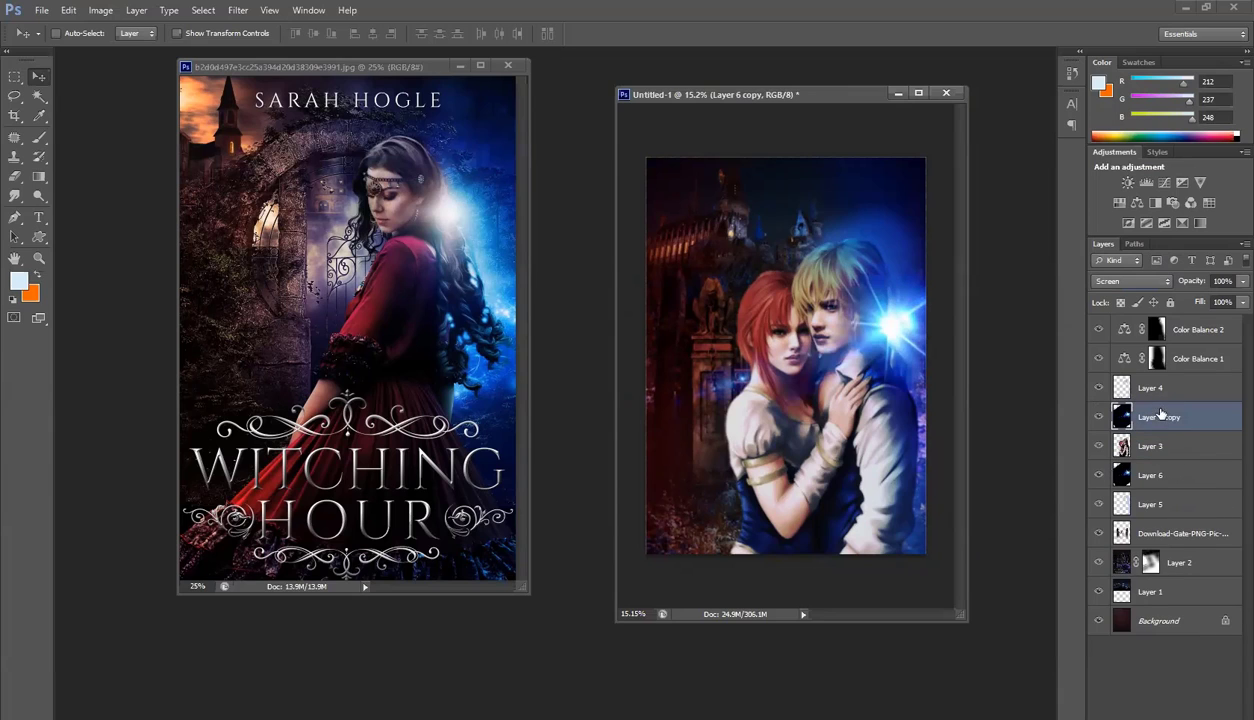
{"action": "key", "text": "e"}
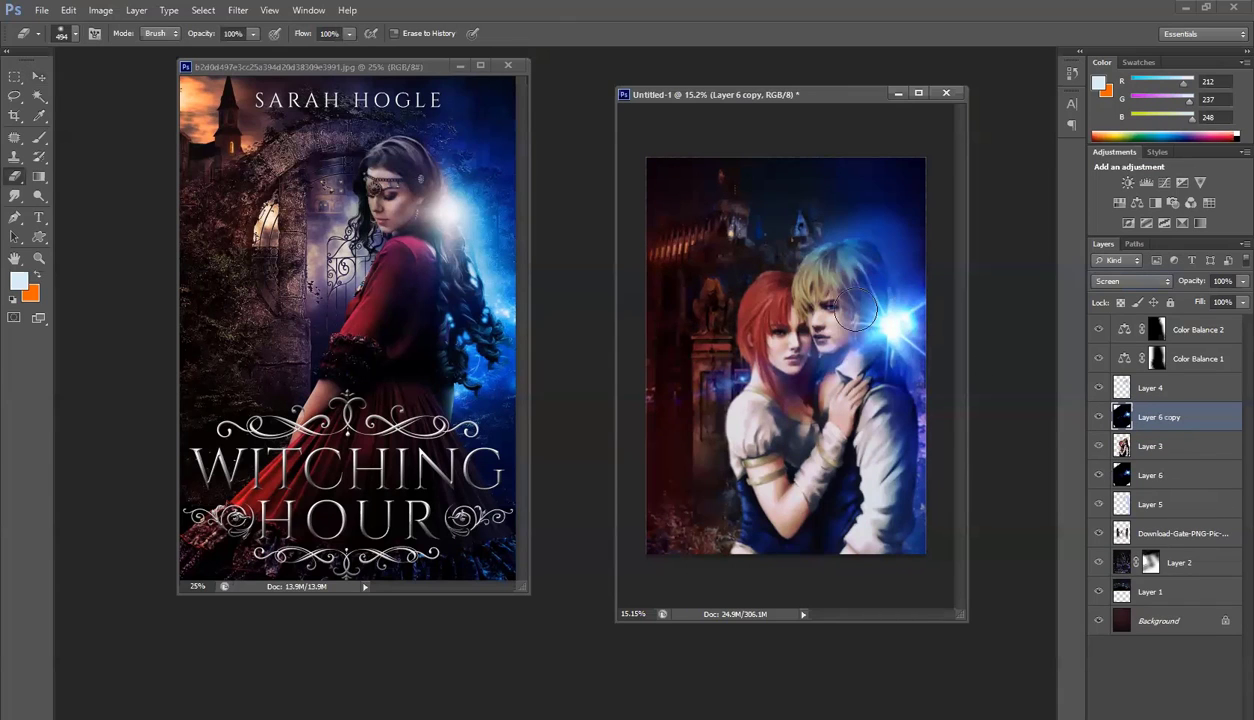
{"action": "right_click", "coordinate": [858, 310]}
{"action": "left_click_drag", "start_coordinate": [1003, 345], "coordinate": [988, 345]}
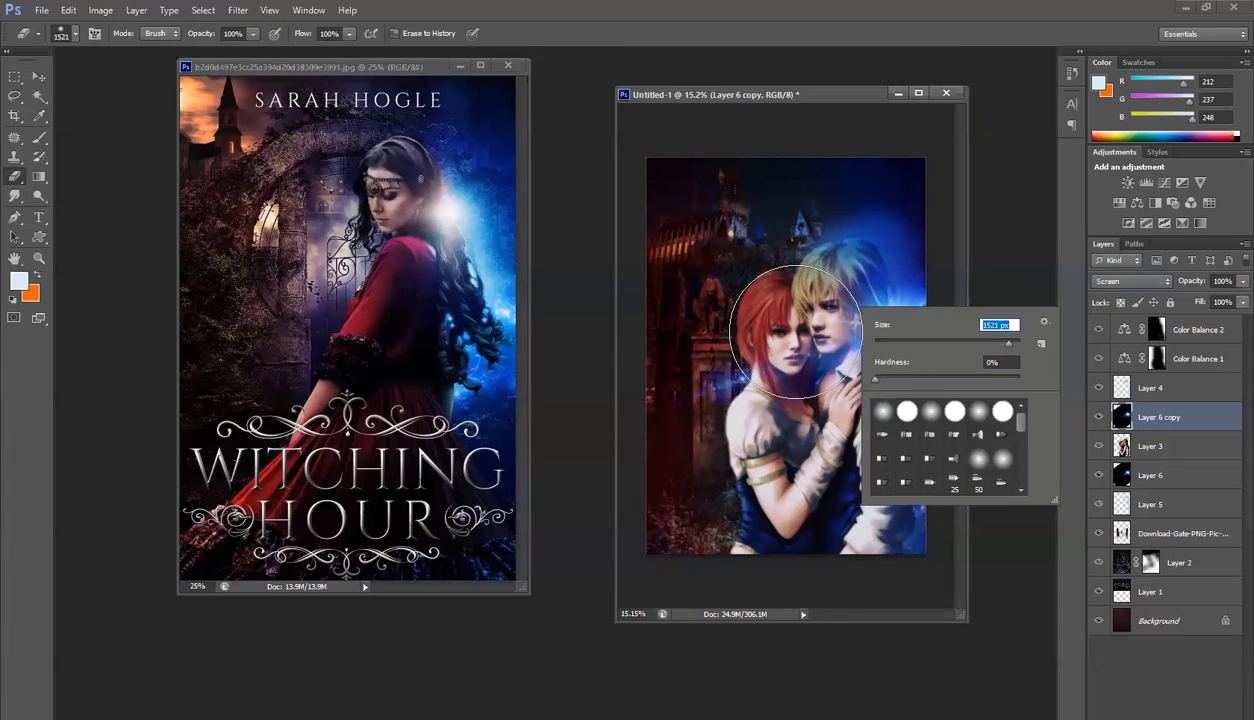
{"action": "mouse_move", "coordinate": [774, 316]}
{"action": "left_mouse_down"}
{"action": "mouse_move", "coordinate": [790, 366]}
{"action": "mouse_move", "coordinate": [861, 344]}
{"action": "mouse_move", "coordinate": [921, 237]}
{"action": "mouse_move", "coordinate": [872, 196]}
{"action": "mouse_move", "coordinate": [831, 208]}
{"action": "left_mouse_up"}
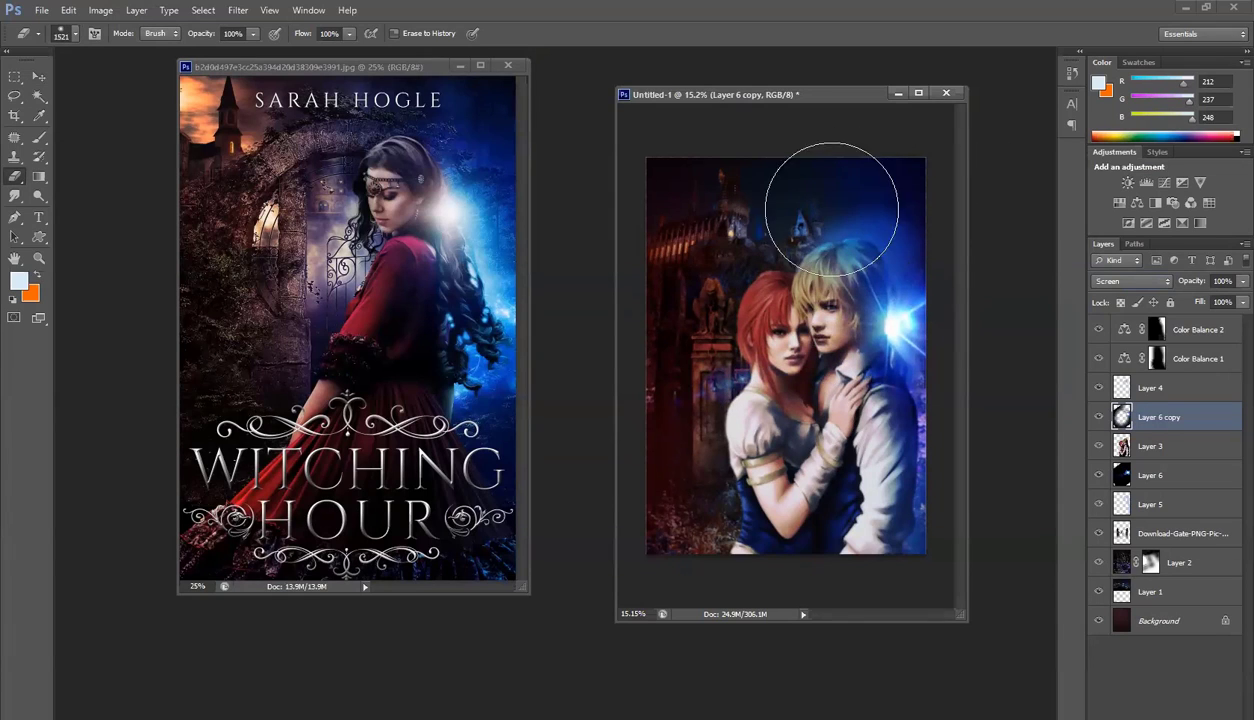
Check the whole composite at a reduced size and compare it with the duplicated flare layer off and on
{"action": "scroll", "coordinate": [885, 311], "scroll_direction": "down", "scroll_amount": 3}
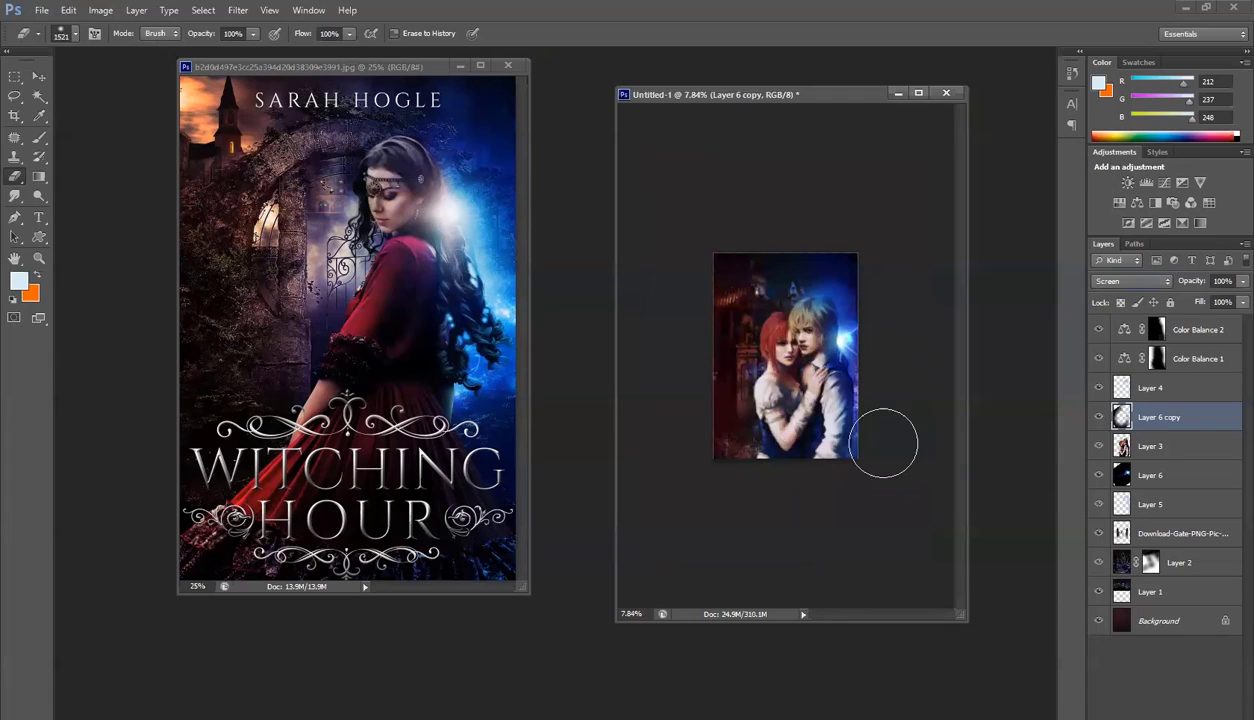
{"action": "scroll", "coordinate": [905, 445], "scroll_direction": "up", "scroll_amount": 3}
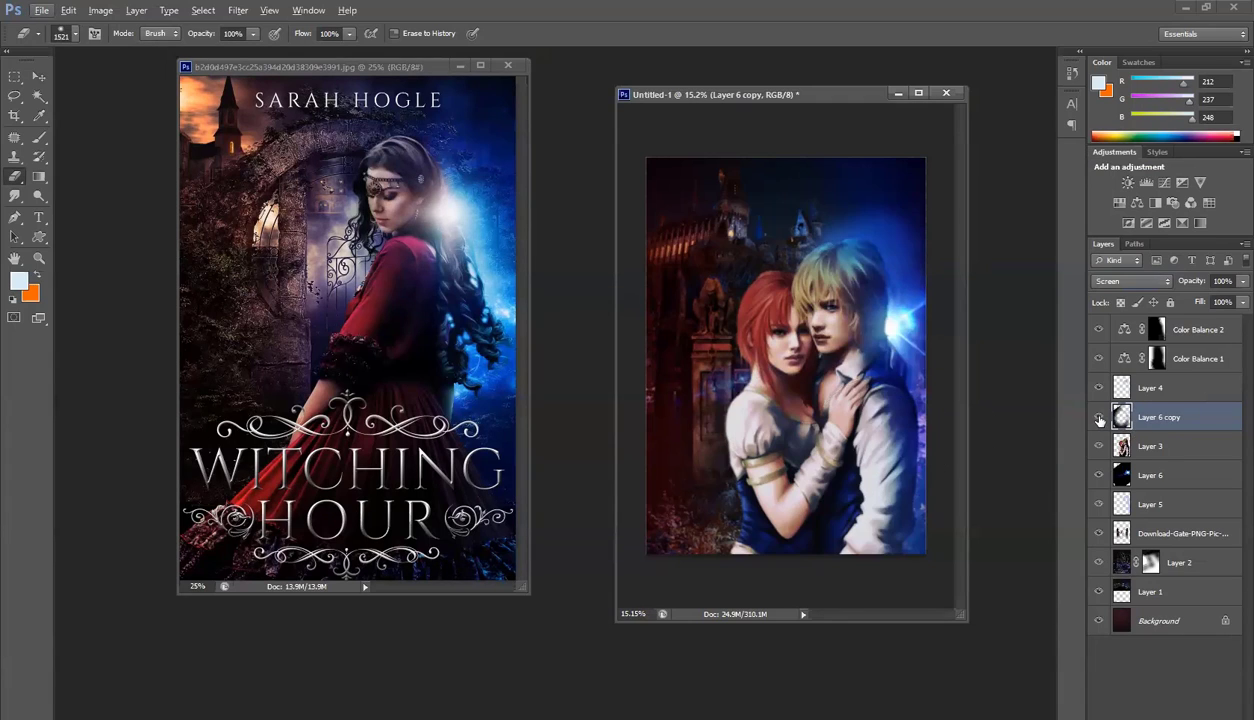
{"action": "left_click", "coordinate": [1099, 419]}
{"action": "left_click", "coordinate": [1099, 419]}
{"action": "left_click", "coordinate": [38, 78]}
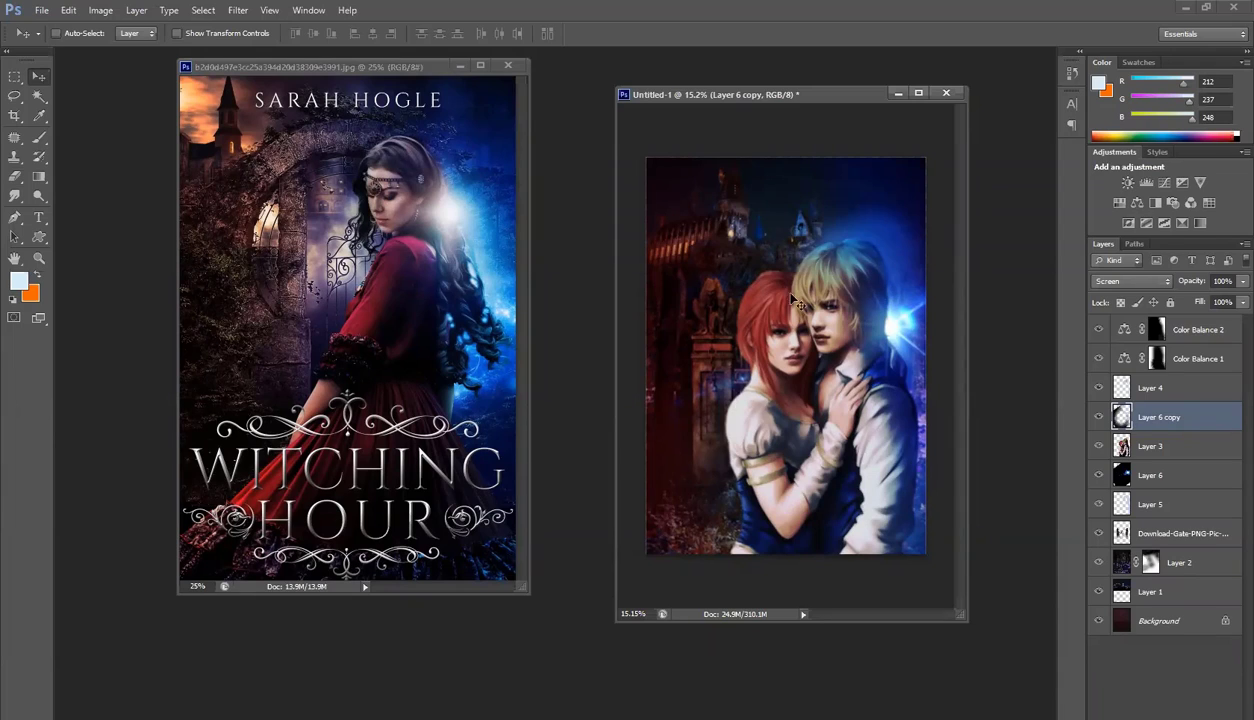
Burn the highlights of the couple's lower clothing on Layer 3 with a 2216 px Burn tool at 50% exposure
{"action": "left_click", "coordinate": [1150, 446]}
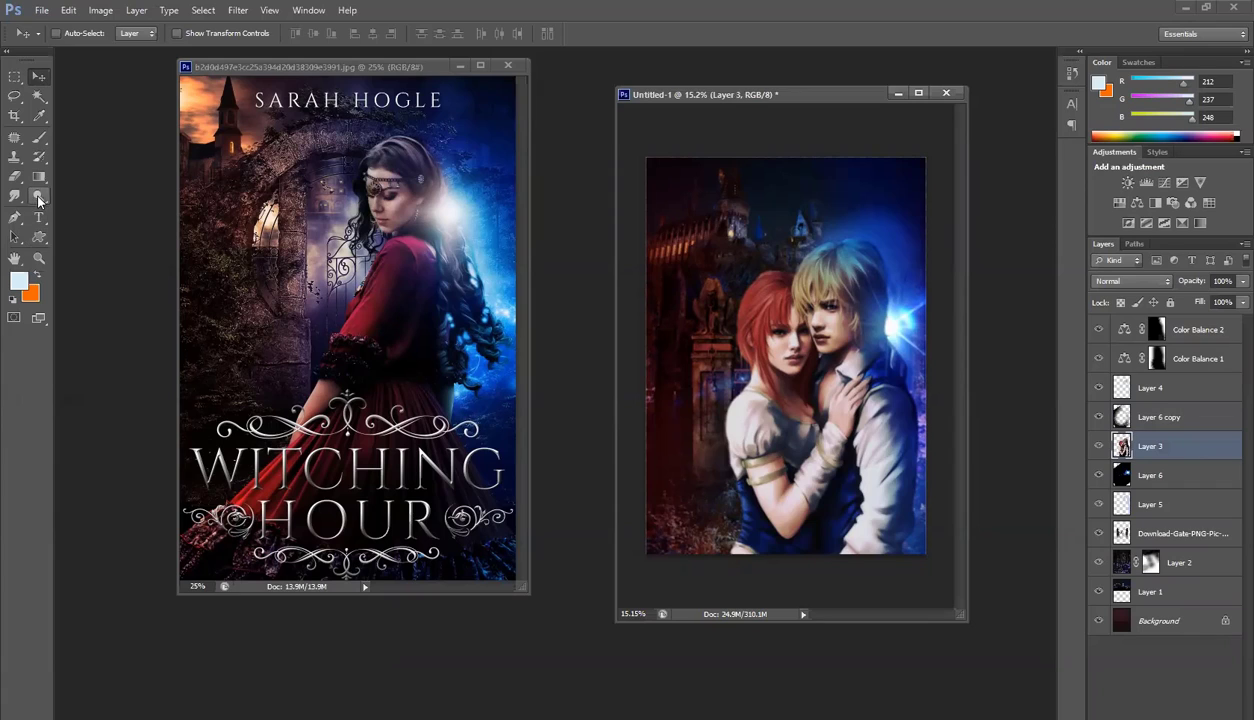
{"action": "left_click_drag", "start_coordinate": [40, 196], "coordinate": [107, 202]}
{"action": "left_click", "coordinate": [102, 208]}
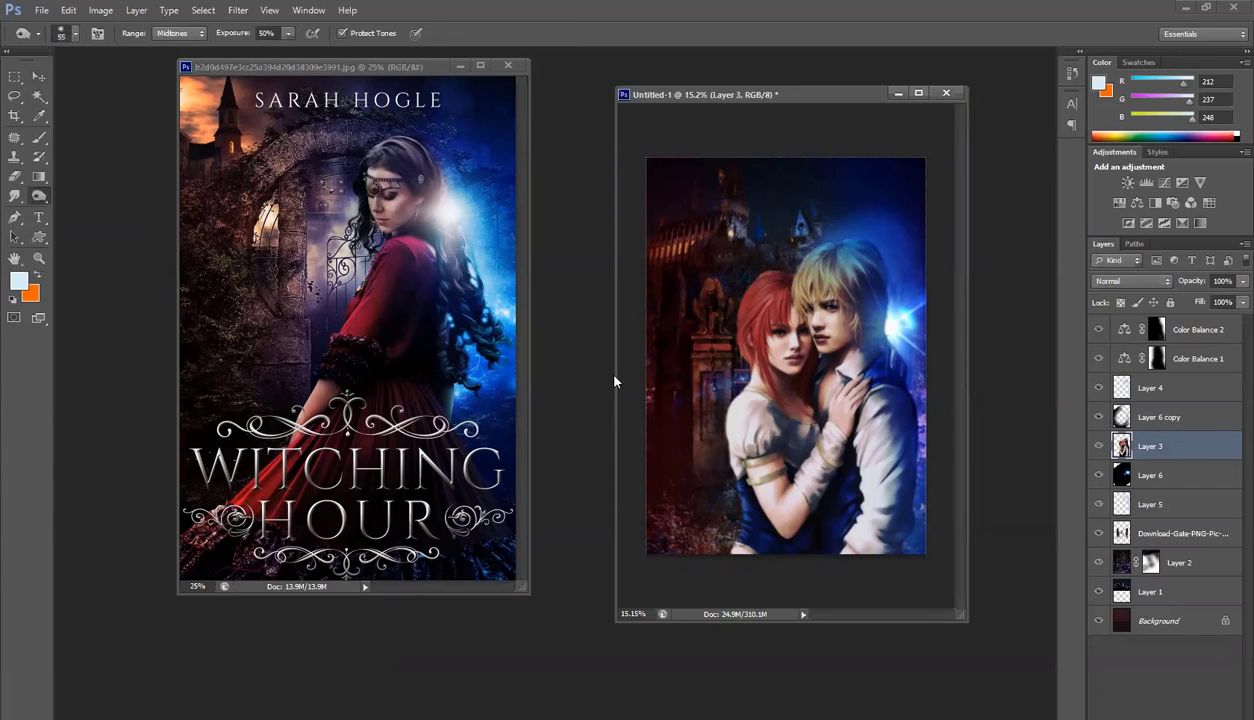
{"action": "right_click", "coordinate": [806, 370]}
{"action": "left_click_drag", "start_coordinate": [893, 385], "coordinate": [927, 395]}
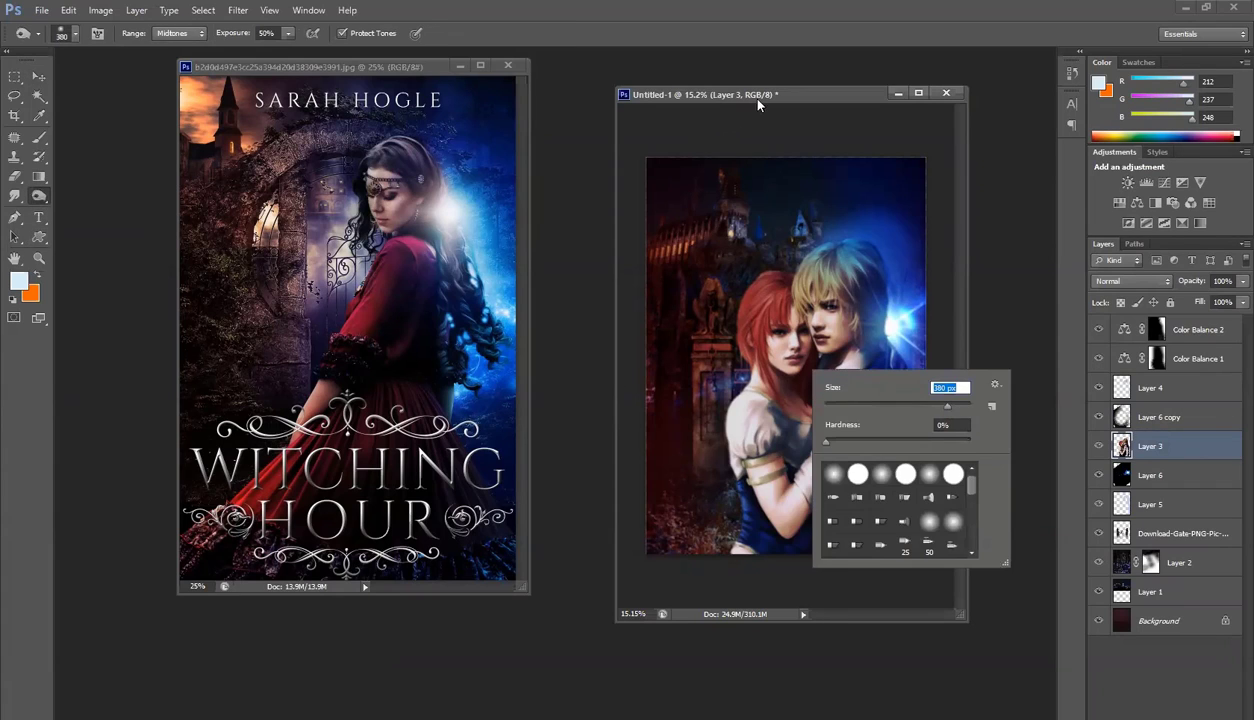
{"action": "type", "text": "494"}
{"action": "key", "text": "Return"}
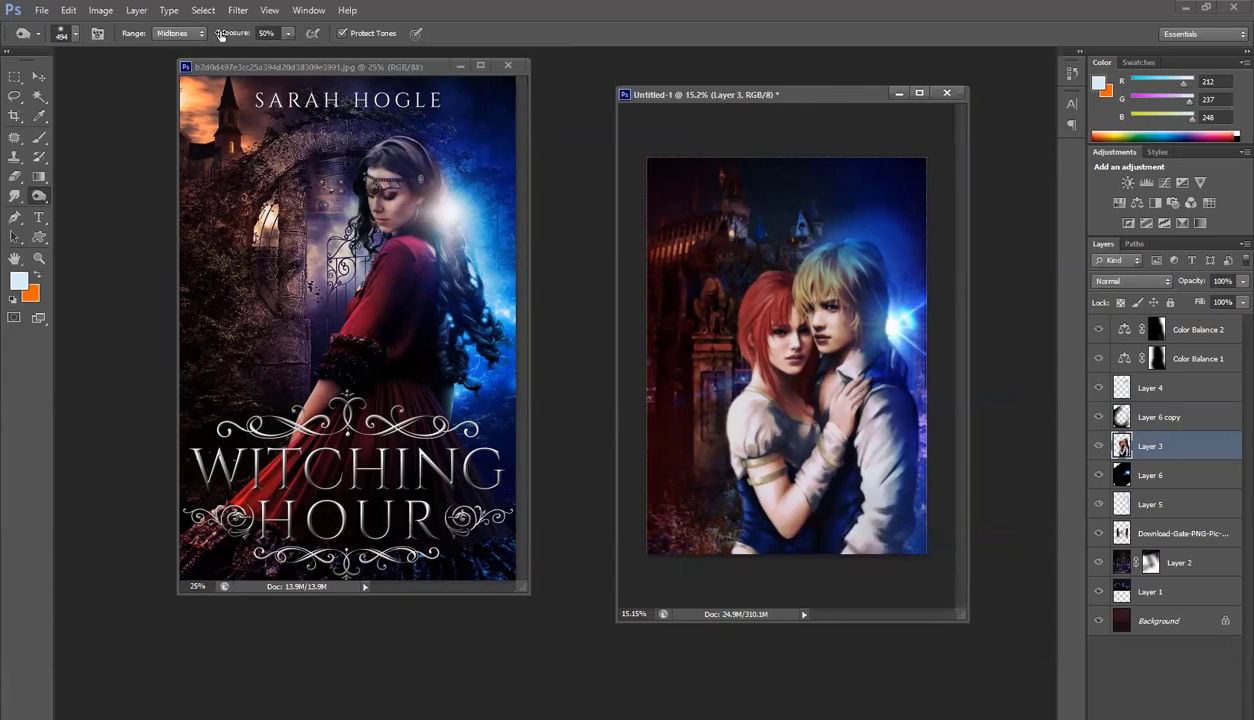
{"action": "left_click", "coordinate": [172, 33]}
{"action": "left_click", "coordinate": [170, 73]}
{"action": "right_click", "coordinate": [886, 492]}
{"action": "left_click", "coordinate": [1028, 531]}
{"action": "mouse_move", "coordinate": [800, 541]}
{"action": "left_mouse_down"}
{"action": "mouse_move", "coordinate": [873, 526]}
{"action": "mouse_move", "coordinate": [901, 552]}
{"action": "mouse_move", "coordinate": [908, 513]}
{"action": "left_mouse_up"}
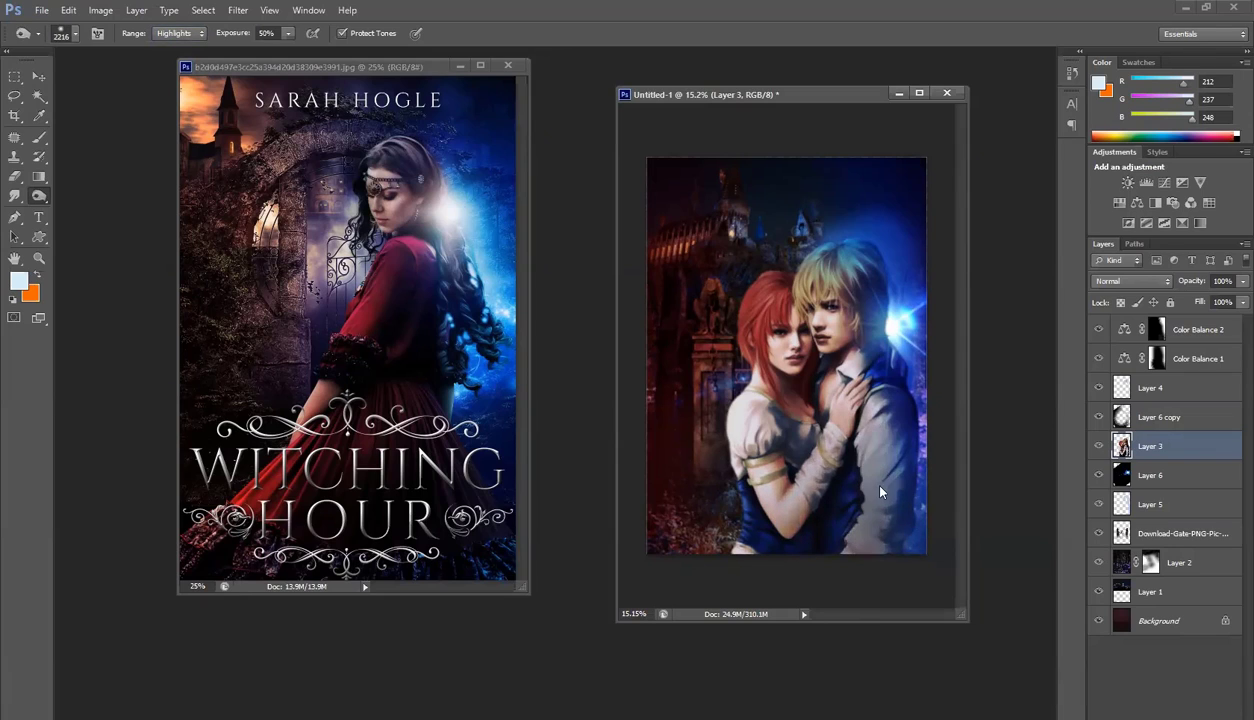
Burn the highlights of the man's shirt and the couple's lower edge with a 432 px brush, raising the exposure to 88%
{"action": "right_click", "coordinate": [880, 488]}
{"action": "left_click", "coordinate": [1008, 513]}
{"action": "mouse_move", "coordinate": [899, 436]}
{"action": "left_mouse_down"}
{"action": "mouse_move", "coordinate": [906, 513]}
{"action": "mouse_move", "coordinate": [876, 585]}
{"action": "mouse_move", "coordinate": [898, 511]}
{"action": "mouse_move", "coordinate": [854, 538]}
{"action": "left_mouse_up"}
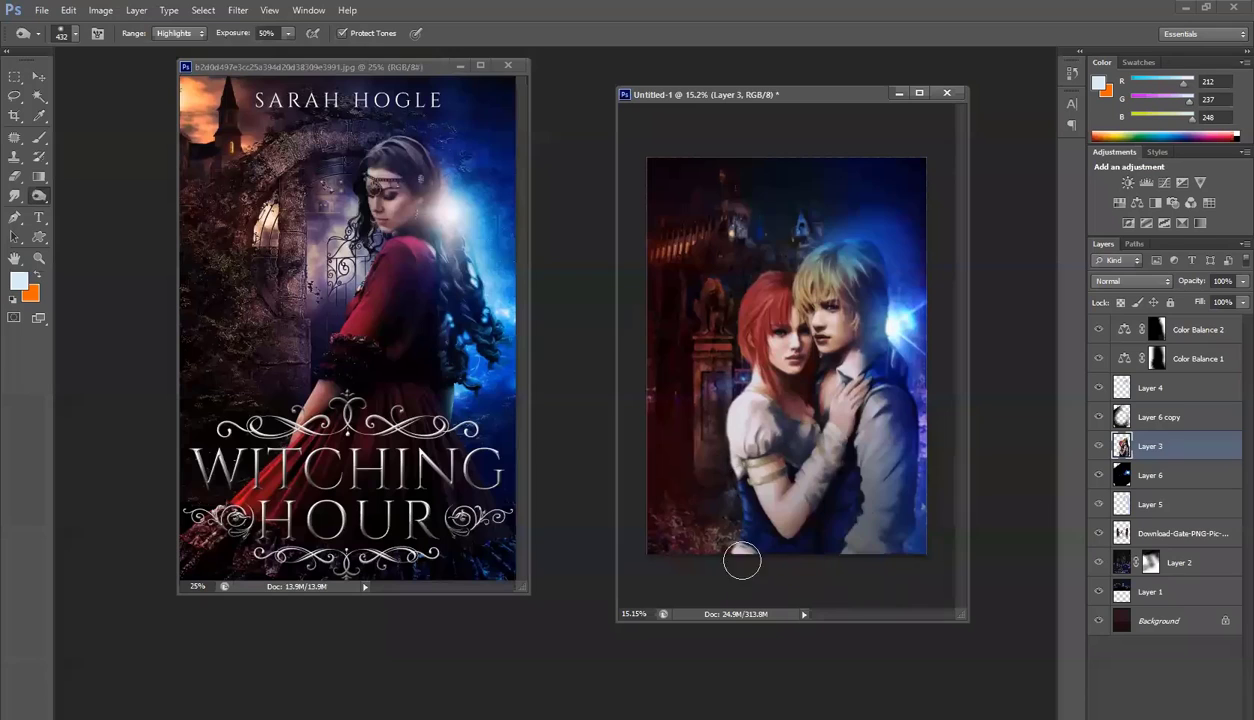
{"action": "mouse_move", "coordinate": [742, 560]}
{"action": "left_mouse_down"}
{"action": "mouse_move", "coordinate": [742, 515]}
{"action": "mouse_move", "coordinate": [763, 554]}
{"action": "left_mouse_up"}
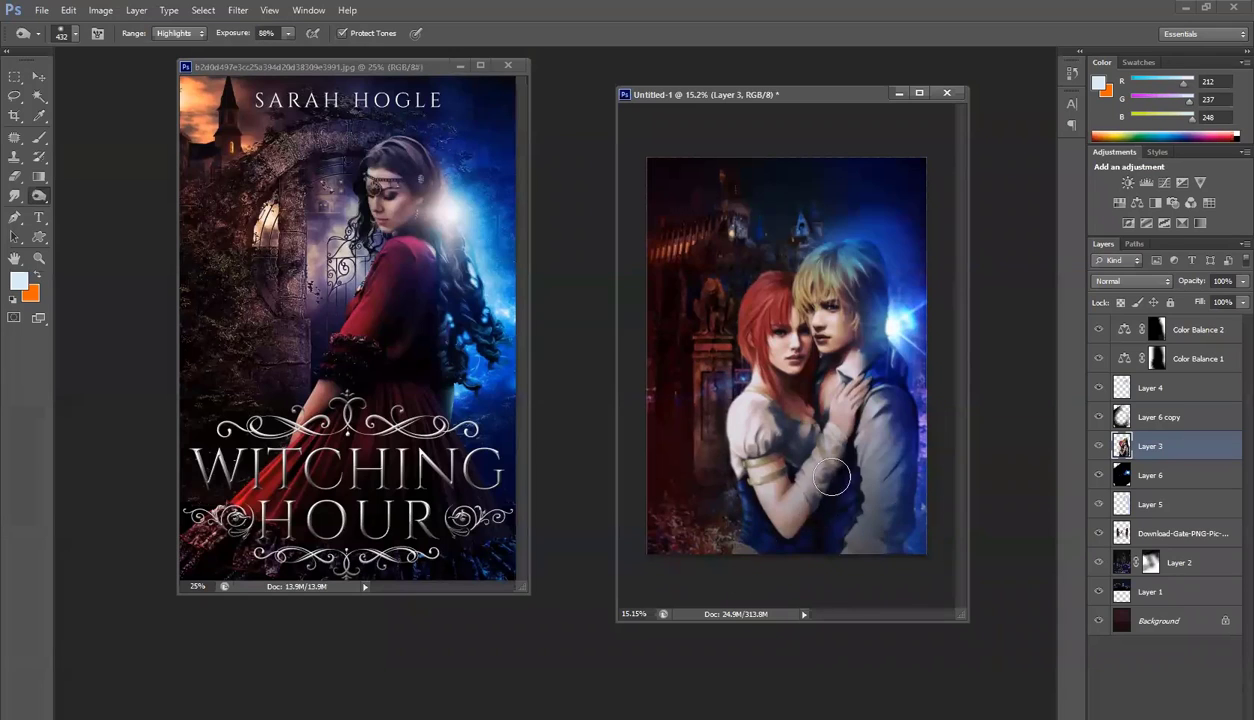
{"action": "left_click_drag", "start_coordinate": [832, 477], "coordinate": [855, 481]}
{"action": "mouse_move", "coordinate": [877, 395]}
{"action": "left_mouse_down"}
{"action": "mouse_move", "coordinate": [898, 520]}
{"action": "mouse_move", "coordinate": [907, 493]}
{"action": "mouse_move", "coordinate": [886, 473]}
{"action": "left_mouse_up"}
Burn the midtones along the couple's lower clothing with an 825 px brush at 88% exposure
{"action": "left_click", "coordinate": [160, 33]}
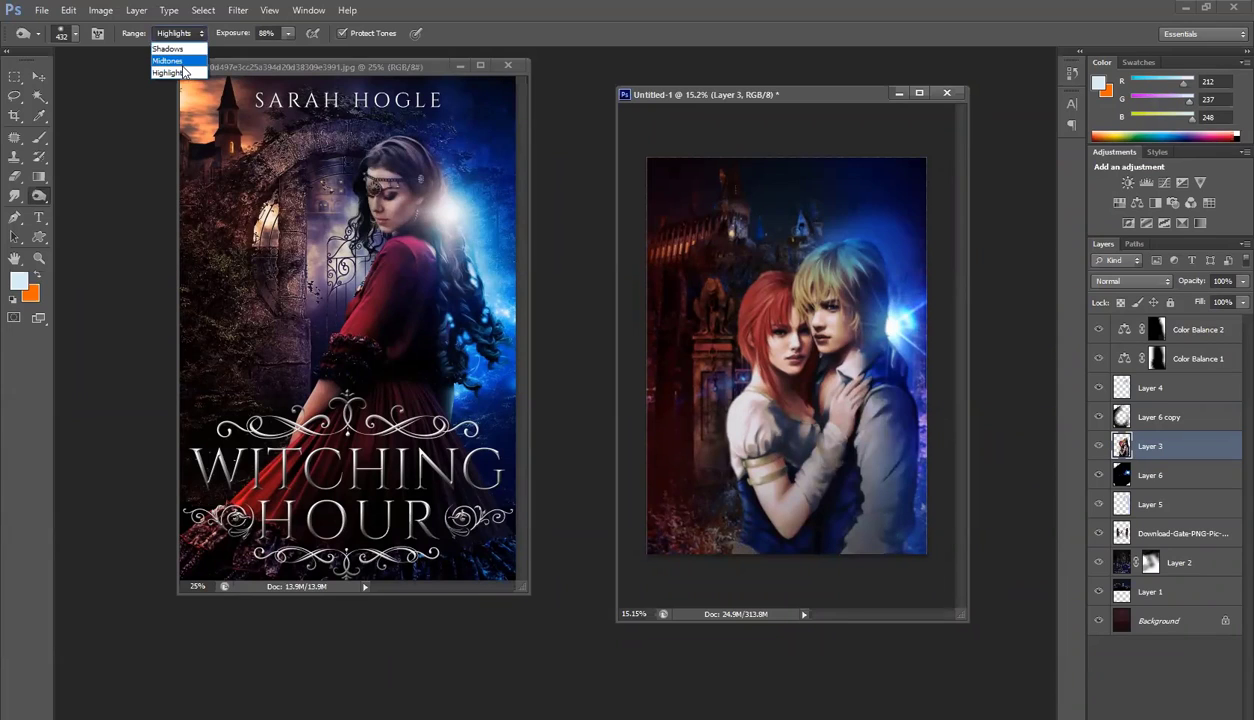
{"action": "left_click", "coordinate": [178, 62]}
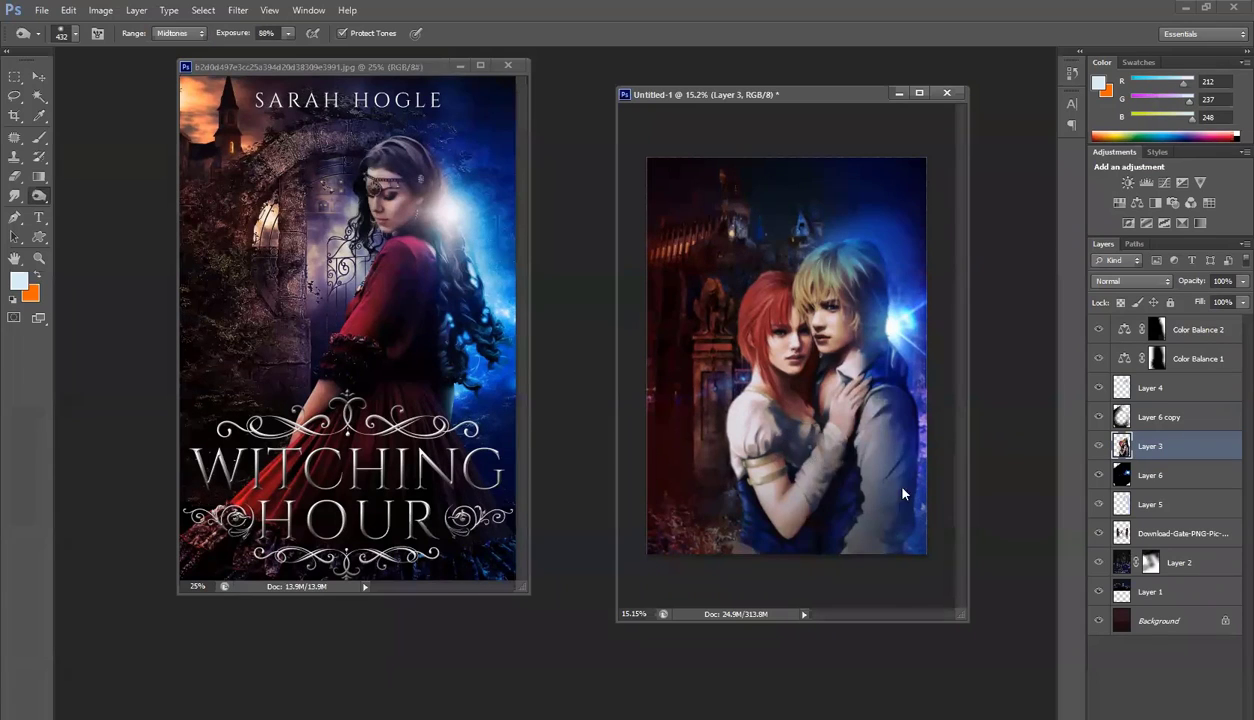
{"action": "right_click", "coordinate": [790, 440]}
{"action": "left_click_drag", "start_coordinate": [750, 558], "coordinate": [717, 462]}
{"action": "mouse_move", "coordinate": [889, 582]}
{"action": "left_mouse_down"}
{"action": "mouse_move", "coordinate": [910, 493]}
{"action": "mouse_move", "coordinate": [865, 613]}
{"action": "mouse_move", "coordinate": [893, 530]}
{"action": "mouse_move", "coordinate": [856, 595]}
{"action": "mouse_move", "coordinate": [861, 527]}
{"action": "mouse_move", "coordinate": [848, 566]}
{"action": "mouse_move", "coordinate": [917, 497]}
{"action": "left_mouse_up"}
{"action": "mouse_move", "coordinate": [800, 521]}
{"action": "left_mouse_down"}
{"action": "mouse_move", "coordinate": [817, 466]}
{"action": "mouse_move", "coordinate": [806, 601]}
{"action": "left_mouse_up"}
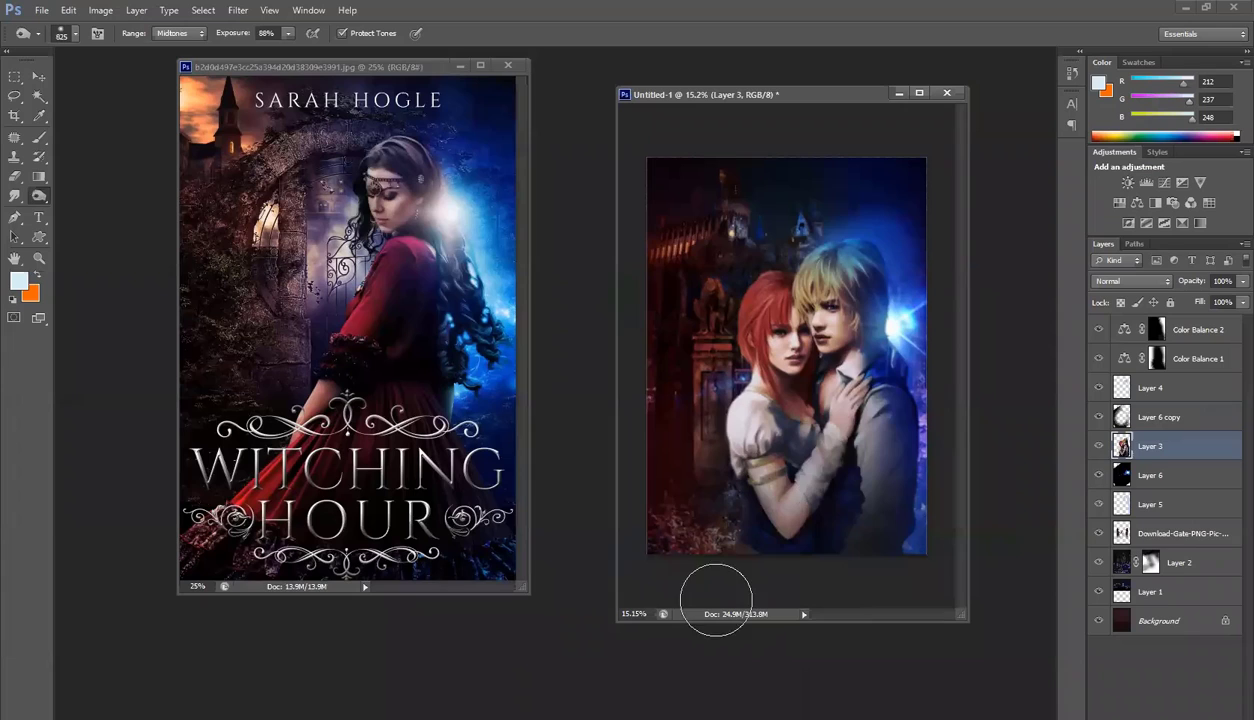
Try burning the shadows of the couple's clothing at 53% exposure, and undo the recent burn strokes
{"action": "left_click", "coordinate": [176, 33]}
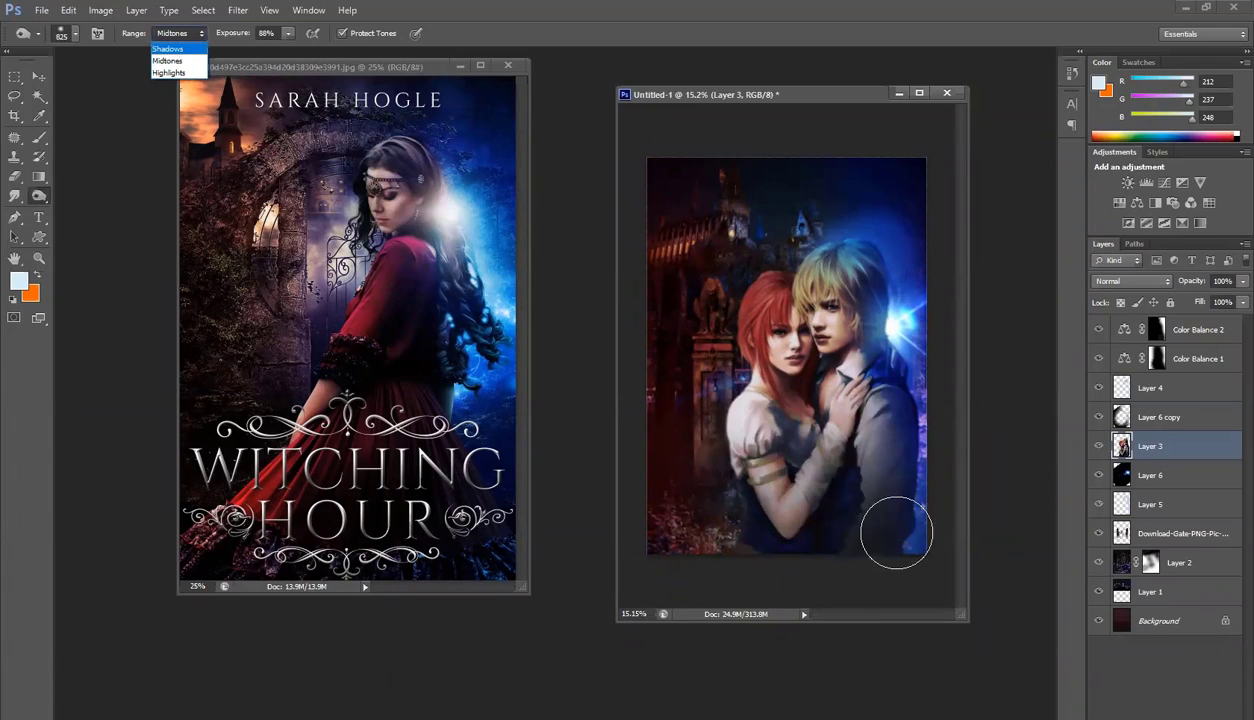
{"action": "left_click", "coordinate": [168, 49]}
{"action": "left_click_drag", "start_coordinate": [232, 33], "coordinate": [203, 37]}
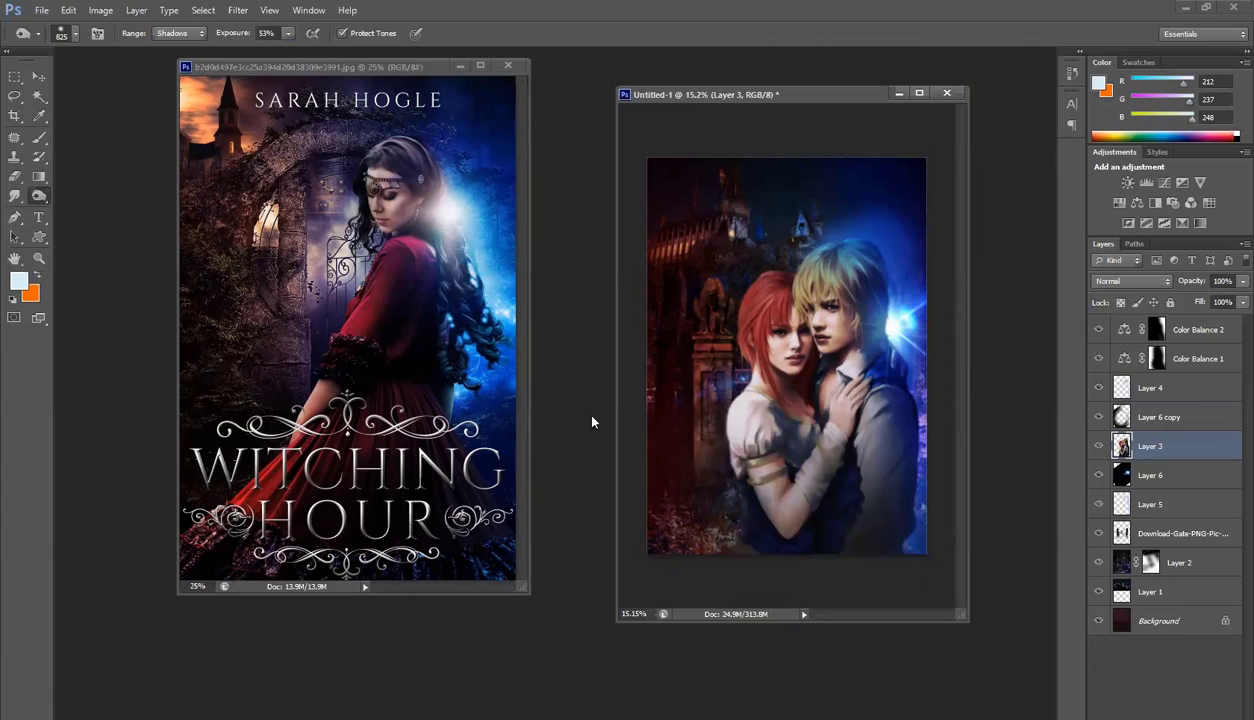
{"action": "mouse_move", "coordinate": [728, 497]}
{"action": "left_mouse_down"}
{"action": "mouse_move", "coordinate": [742, 568]}
{"action": "mouse_move", "coordinate": [920, 447]}
{"action": "mouse_move", "coordinate": [917, 500]}
{"action": "mouse_move", "coordinate": [852, 519]}
{"action": "mouse_move", "coordinate": [840, 554]}
{"action": "mouse_move", "coordinate": [792, 560]}
{"action": "mouse_move", "coordinate": [932, 406]}
{"action": "mouse_move", "coordinate": [912, 462]}
{"action": "left_mouse_up"}
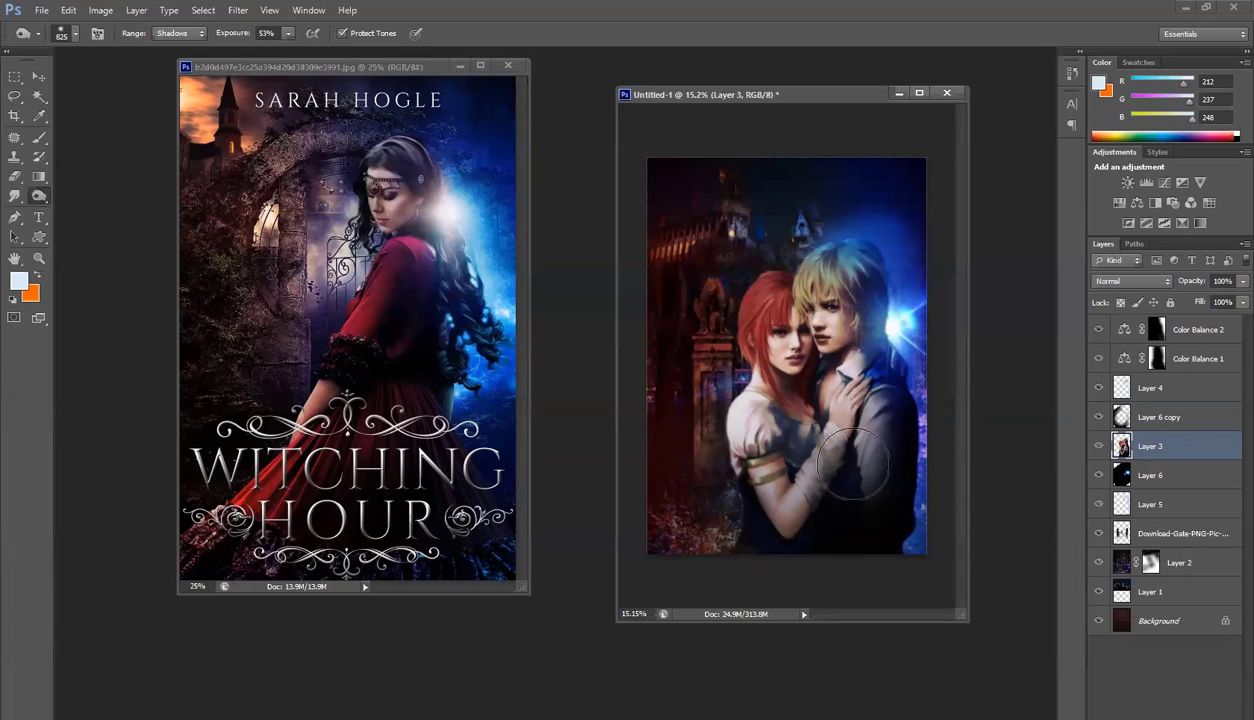
{"action": "mouse_move", "coordinate": [844, 466]}
{"action": "left_mouse_down"}
{"action": "mouse_move", "coordinate": [846, 525]}
{"action": "mouse_move", "coordinate": [855, 477]}
{"action": "mouse_move", "coordinate": [880, 480]}
{"action": "mouse_move", "coordinate": [785, 468]}
{"action": "mouse_move", "coordinate": [811, 517]}
{"action": "mouse_move", "coordinate": [837, 452]}
{"action": "mouse_move", "coordinate": [849, 497]}
{"action": "mouse_move", "coordinate": [852, 466]}
{"action": "mouse_move", "coordinate": [884, 534]}
{"action": "left_mouse_up"}
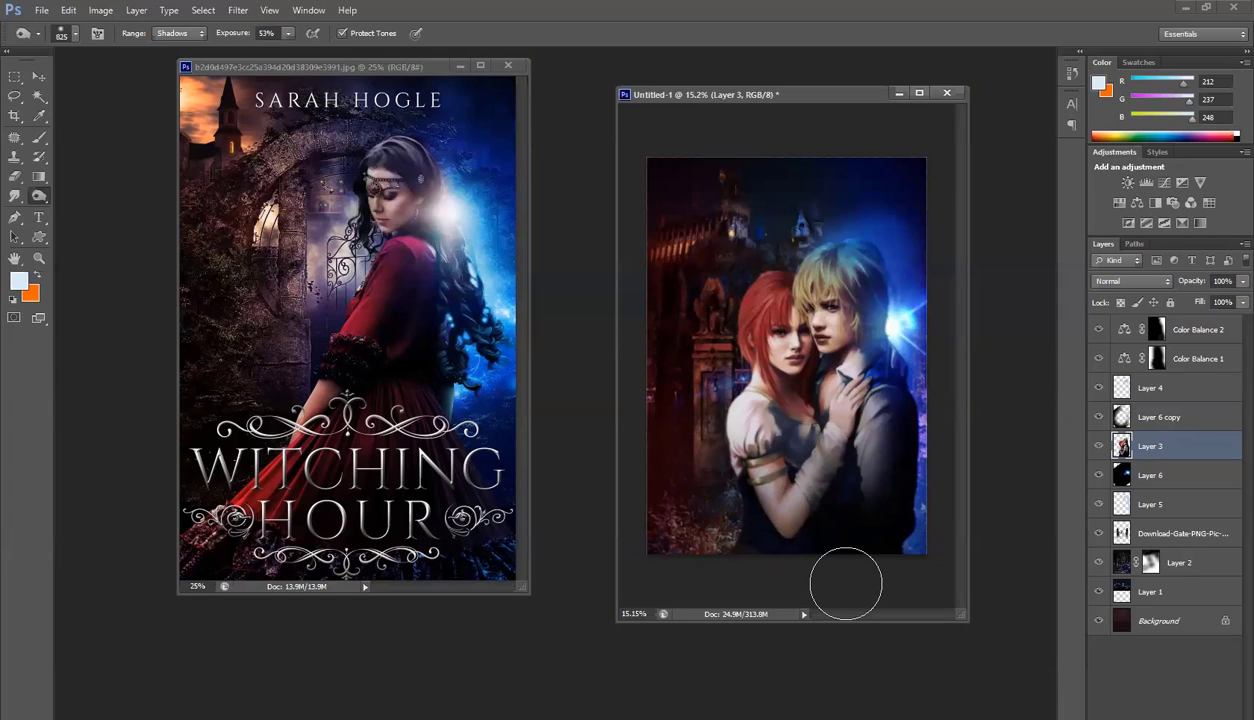
{"action": "key", "text": "ctrl+alt+z"}
{"action": "key", "text": "ctrl+alt+z"}
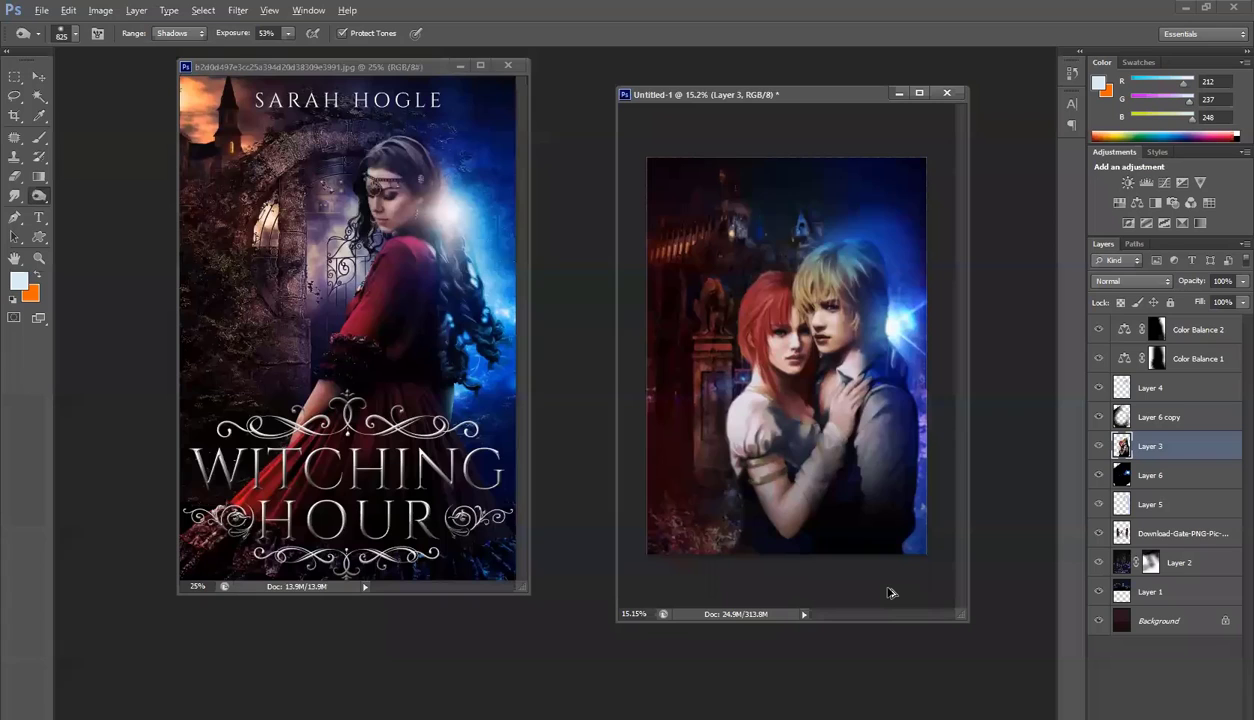
{"action": "key", "text": "ctrl+alt+z"}
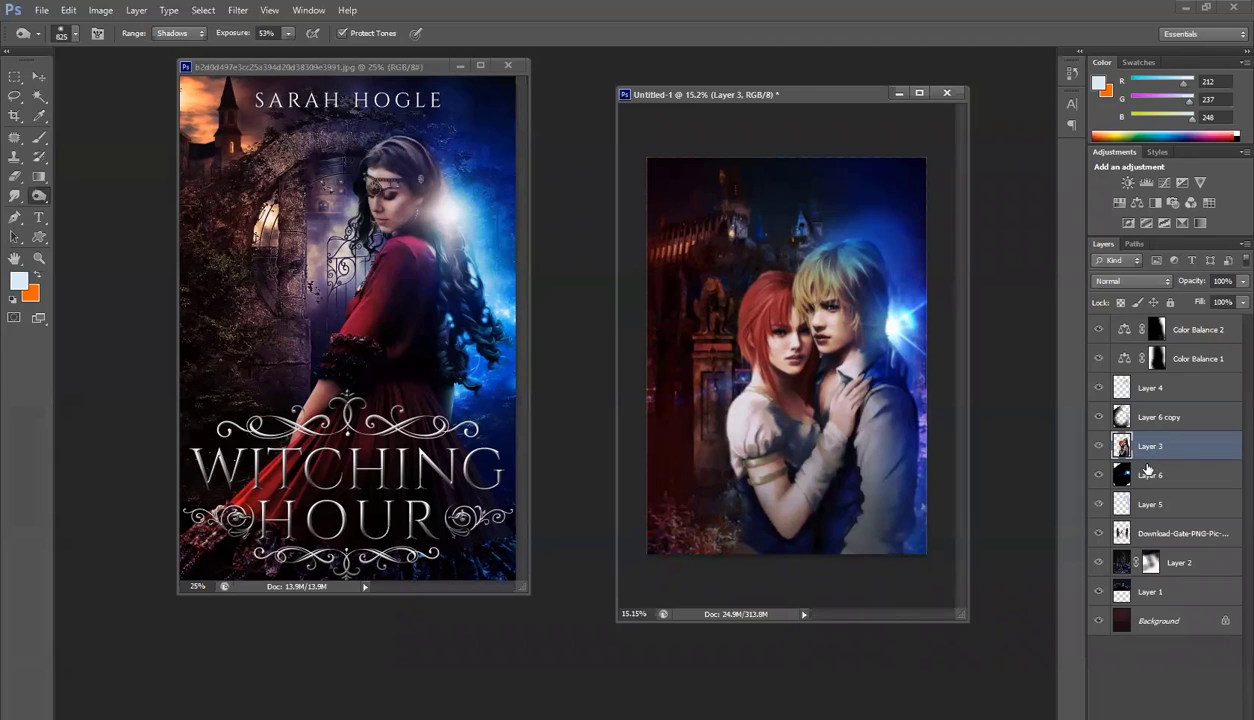
Duplicate the couple layer and darken the copy's midtones with a Levels adjustment
{"action": "key", "text": "ctrl+j"}
{"action": "key", "text": "ctrl+l"}
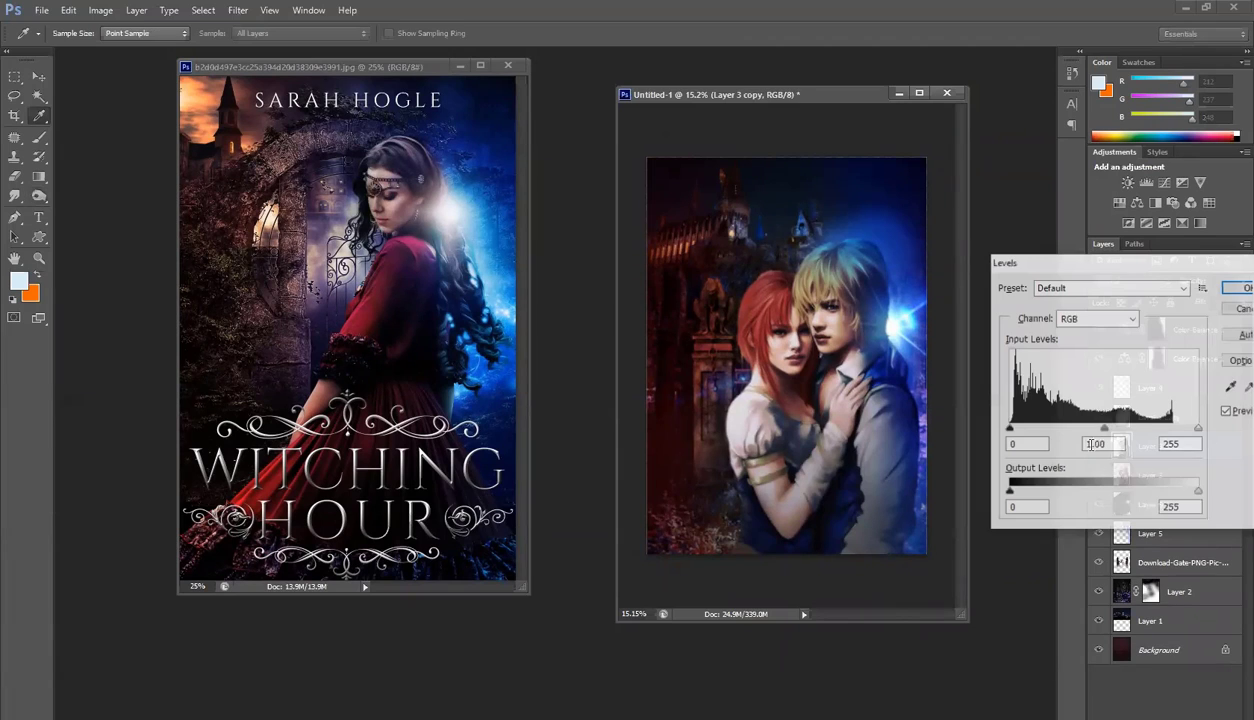
{"action": "left_click_drag", "start_coordinate": [1104, 429], "coordinate": [1169, 431]}
{"action": "left_click", "coordinate": [1235, 288]}
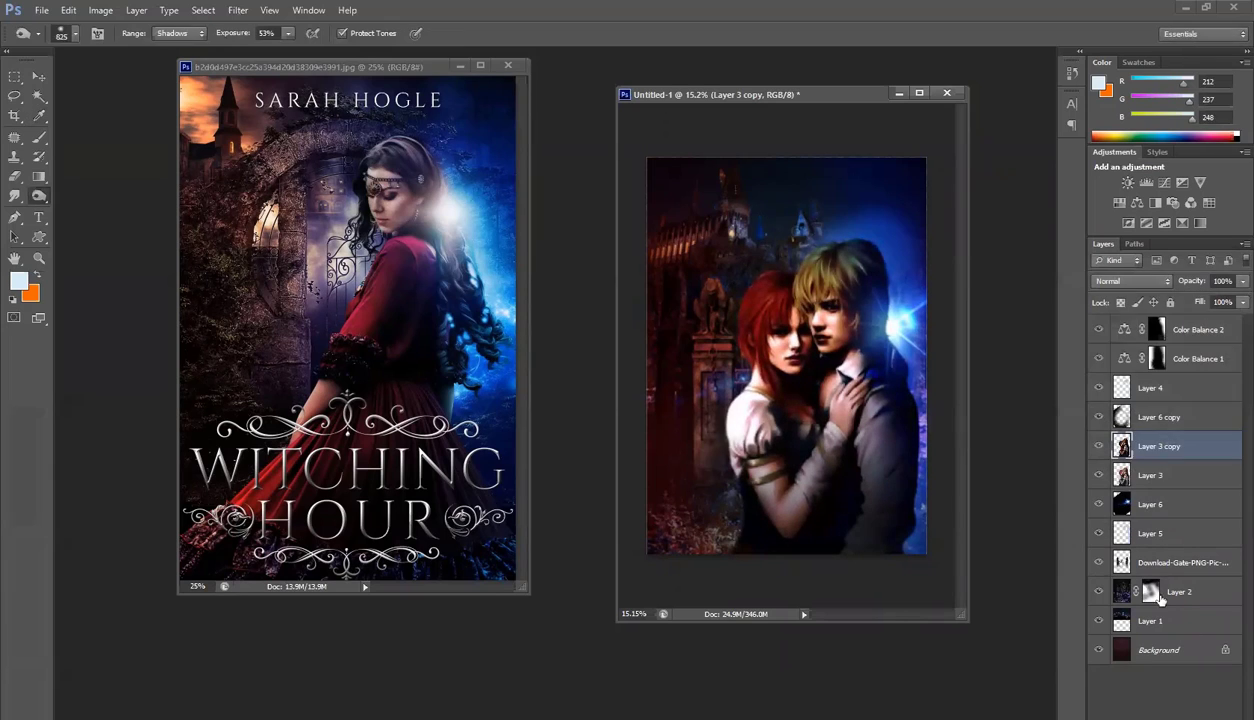
Hide the darkened couple copy with an inverted layer mask, and set up a white 825 px brush at 0% hardness
{"action": "left_click", "coordinate": [1149, 718]}
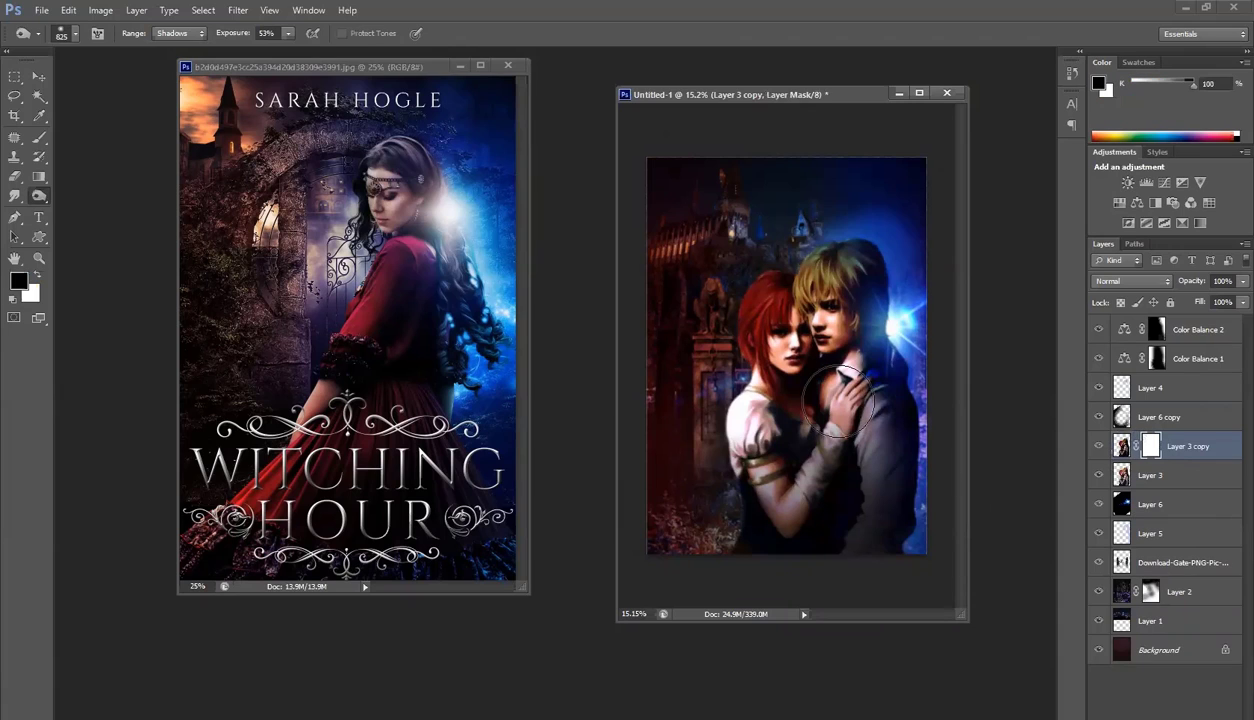
{"action": "key", "text": "ctrl+i"}
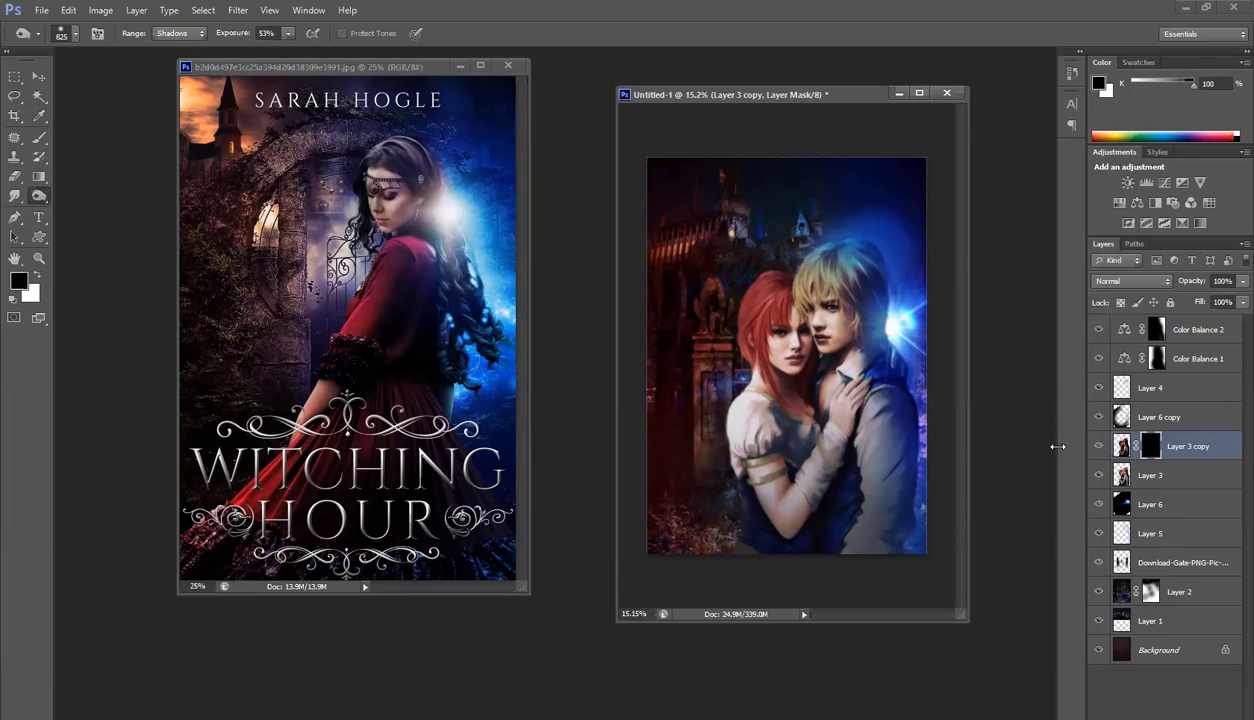
{"action": "key", "text": "b"}
{"action": "right_click", "coordinate": [780, 366]}
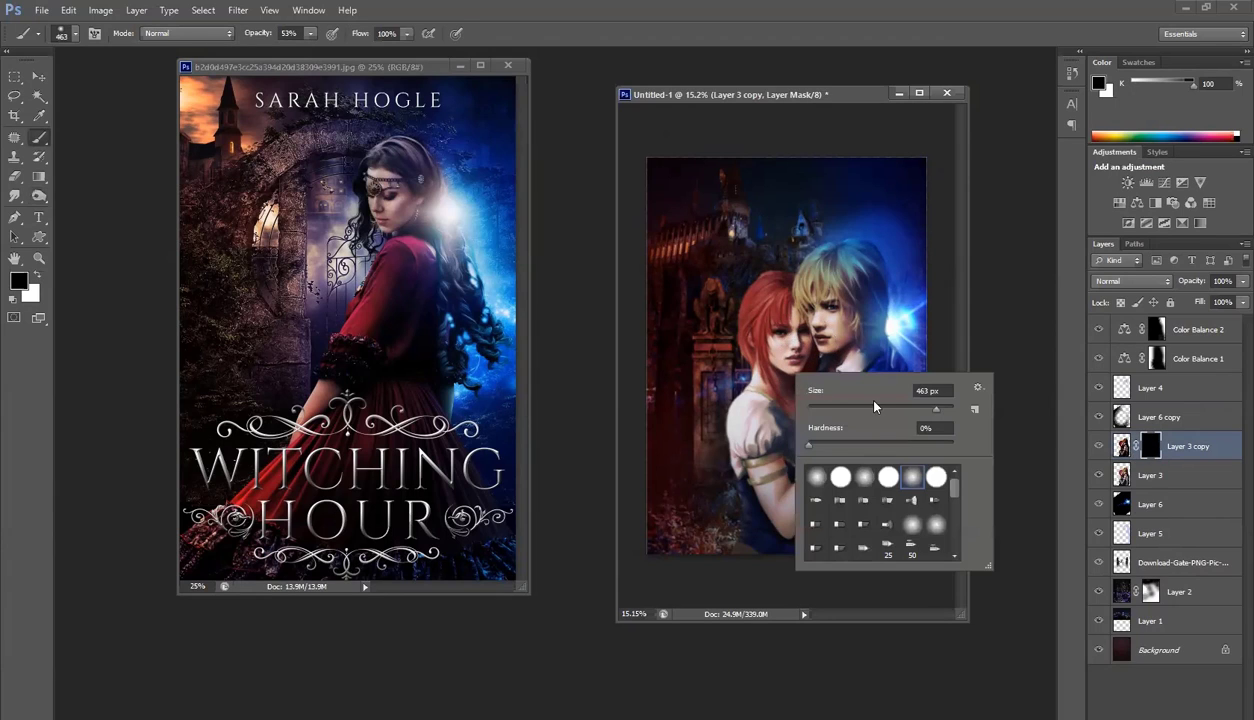
{"action": "left_click_drag", "start_coordinate": [940, 411], "coordinate": [946, 411]}
{"action": "left_click", "coordinate": [836, 96]}
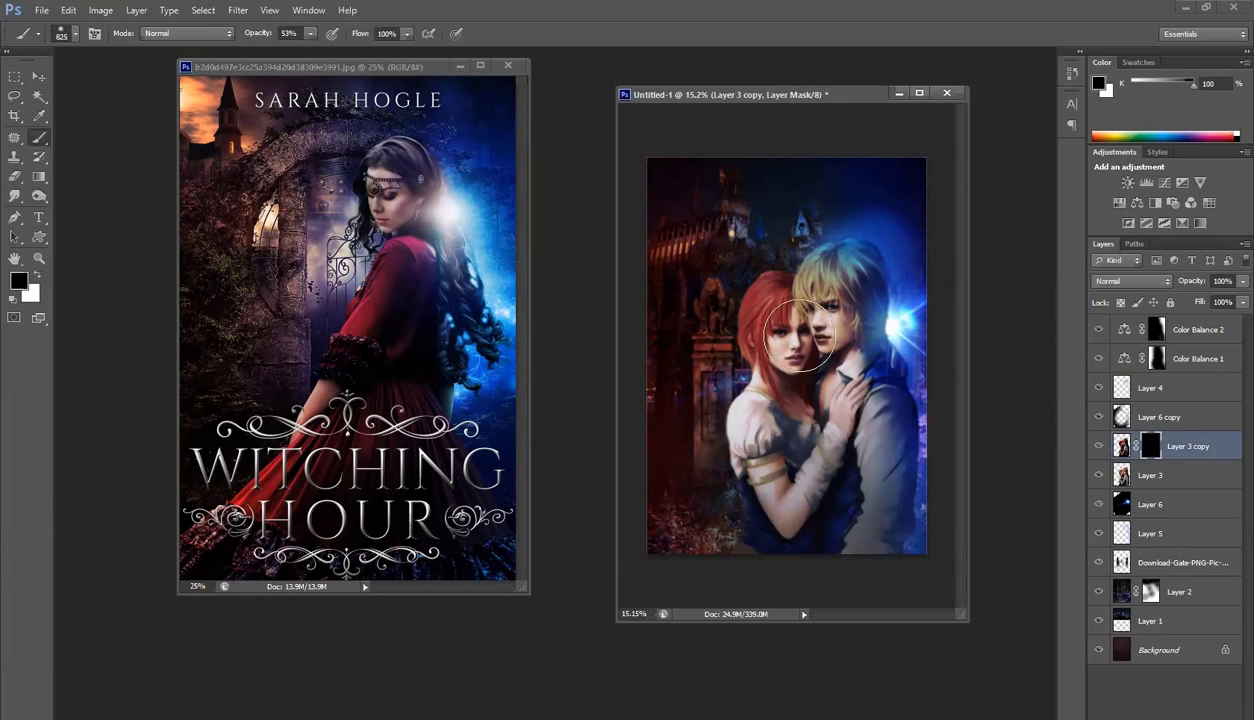
{"action": "key", "text": "x"}
Try revealing the darkened copy over the couple's faces by painting its mask white, and undo the strokes
{"action": "mouse_move", "coordinate": [830, 308]}
{"action": "left_mouse_down"}
{"action": "mouse_move", "coordinate": [821, 350]}
{"action": "mouse_move", "coordinate": [803, 308]}
{"action": "left_mouse_up"}
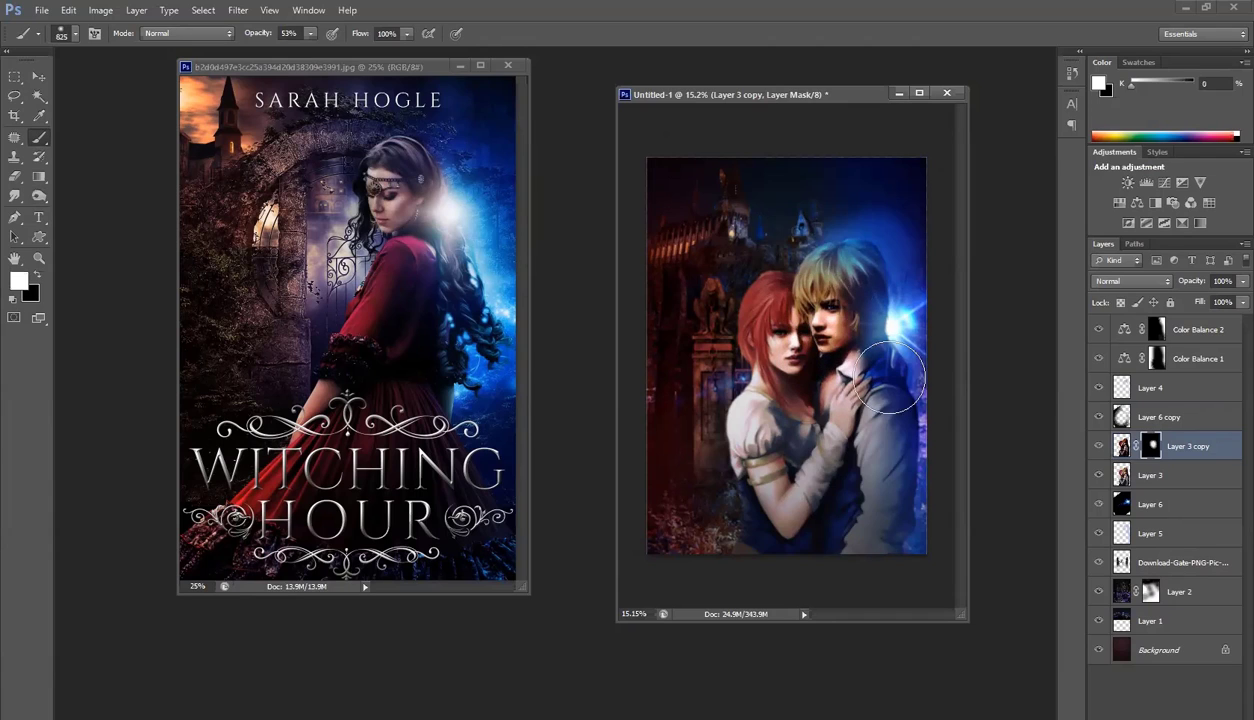
{"action": "key", "text": "ctrl+alt+z"}
{"action": "key", "text": "ctrl+alt+z"}
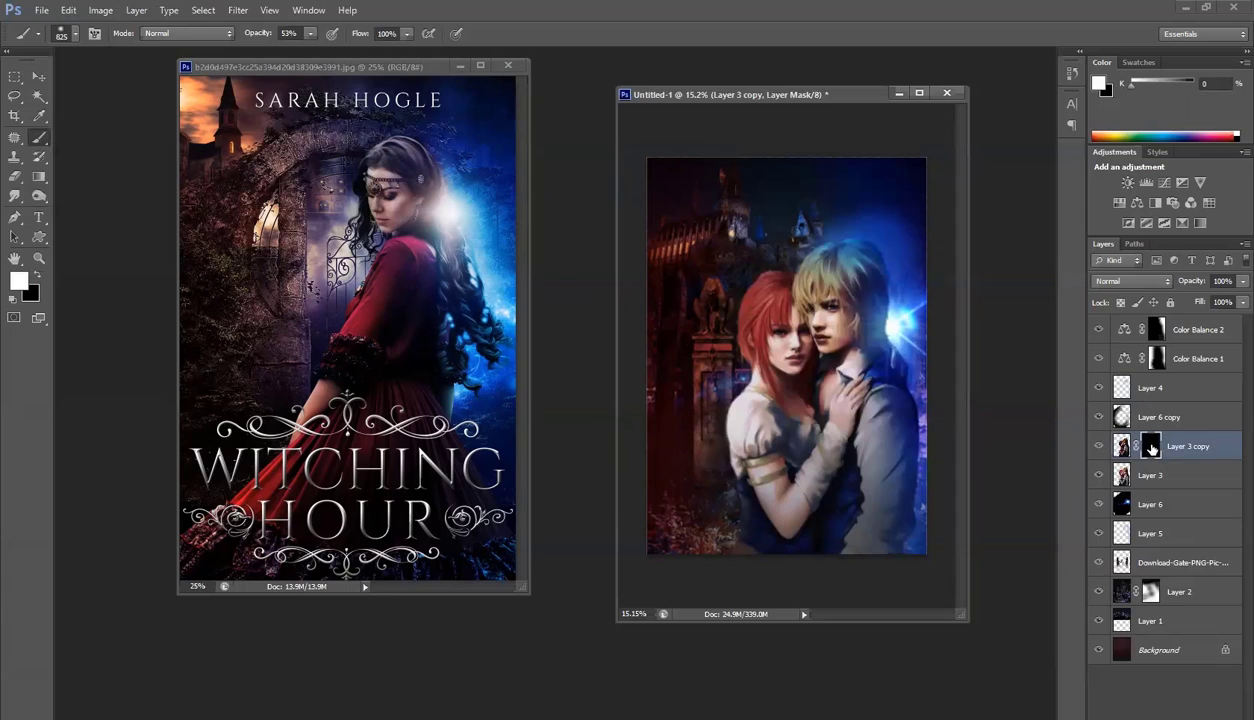
Paint white on the copy's mask to reveal the darkening over the couple's clothing, and check the composite at a reduced size
{"action": "mouse_move", "coordinate": [890, 398]}
{"action": "left_mouse_down"}
{"action": "mouse_move", "coordinate": [868, 574]}
{"action": "mouse_move", "coordinate": [921, 432]}
{"action": "mouse_move", "coordinate": [880, 570]}
{"action": "mouse_move", "coordinate": [904, 491]}
{"action": "mouse_move", "coordinate": [810, 536]}
{"action": "mouse_move", "coordinate": [838, 519]}
{"action": "mouse_move", "coordinate": [838, 493]}
{"action": "mouse_move", "coordinate": [831, 528]}
{"action": "mouse_move", "coordinate": [741, 497]}
{"action": "mouse_move", "coordinate": [737, 576]}
{"action": "mouse_move", "coordinate": [722, 504]}
{"action": "mouse_move", "coordinate": [716, 424]}
{"action": "left_mouse_up"}
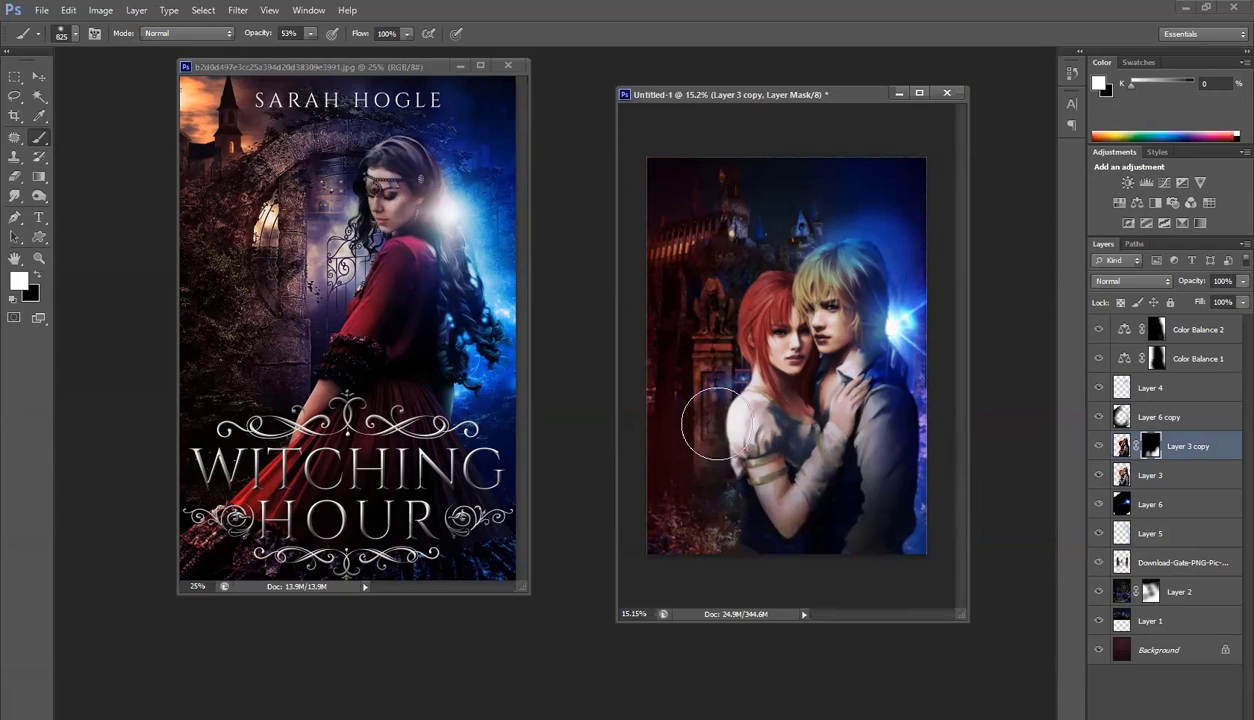
{"action": "left_click", "coordinate": [786, 402]}
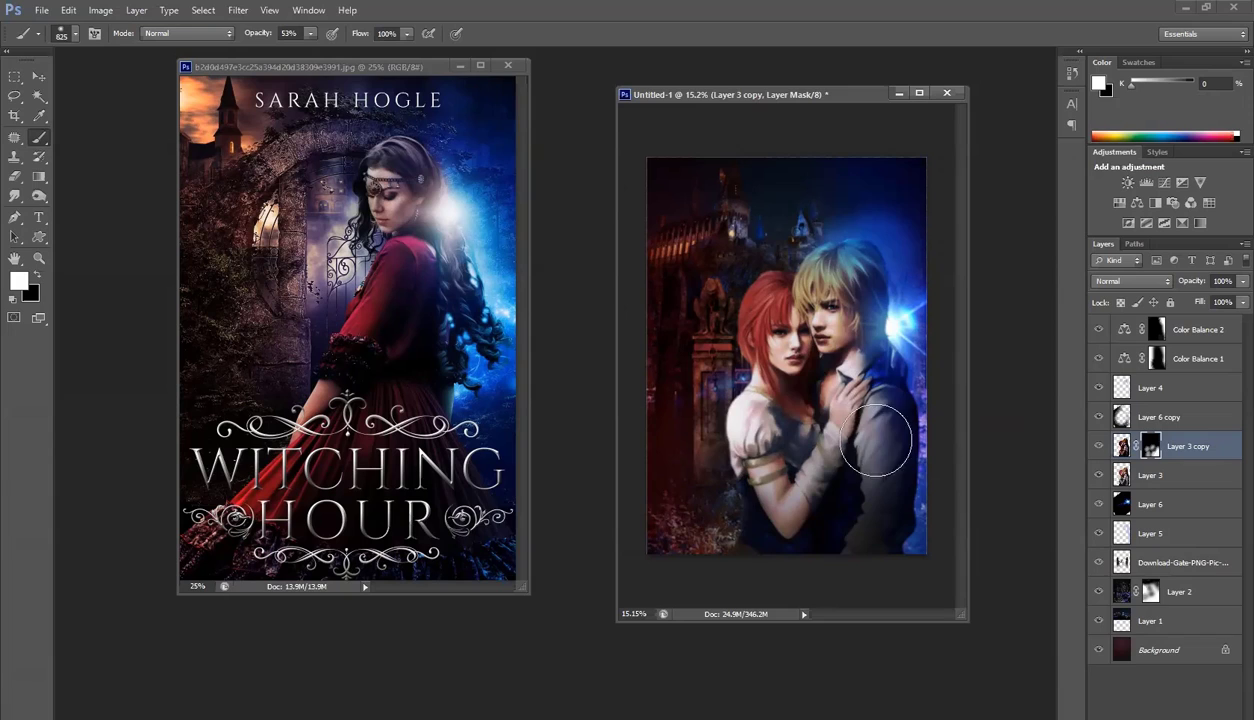
{"action": "scroll", "coordinate": [872, 490], "scroll_direction": "down", "scroll_amount": 6}
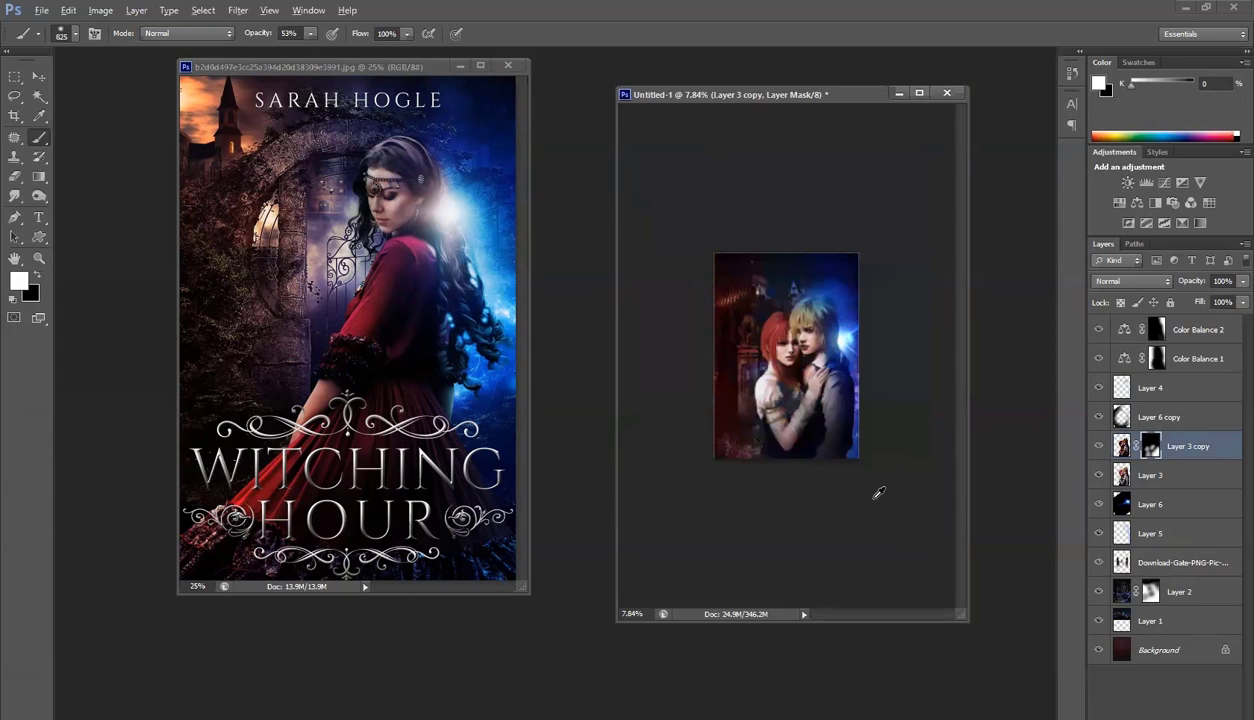
{"action": "scroll", "coordinate": [874, 490], "scroll_direction": "up", "scroll_amount": 7}
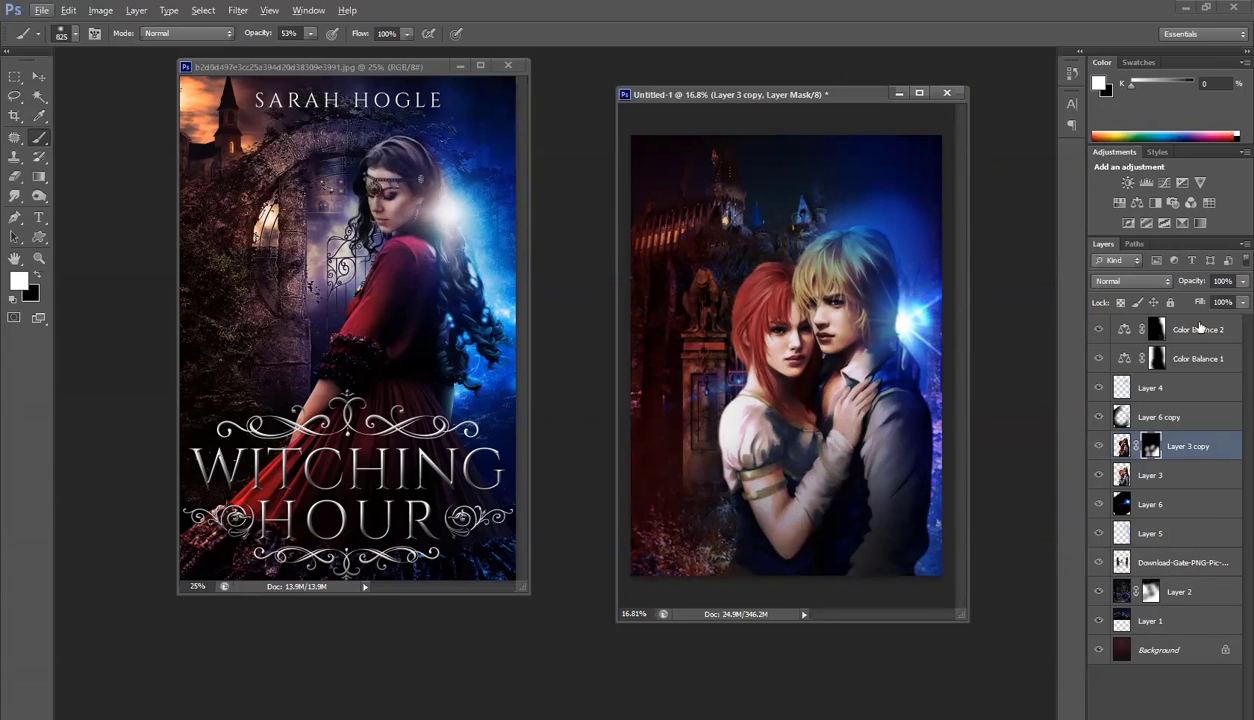
Add a Vibrance adjustment layer above Color Balance 2, keeping its settings clear of the composite
{"action": "left_click", "coordinate": [1232, 346]}
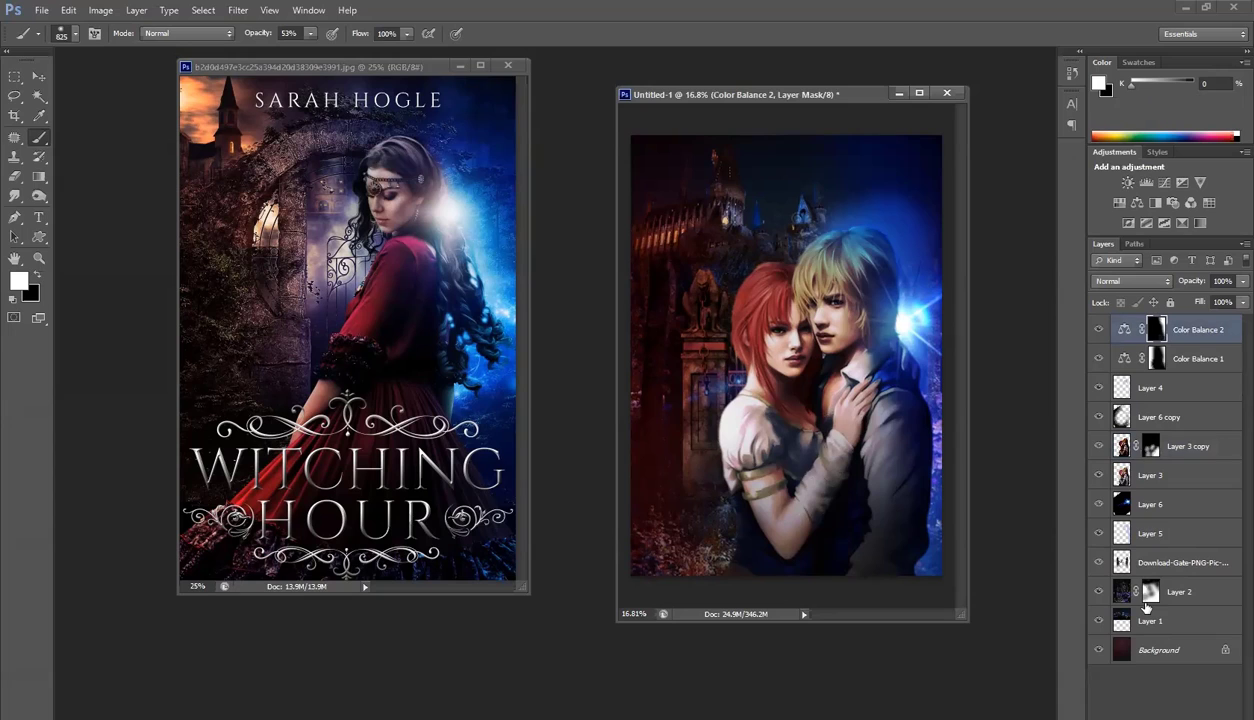
{"action": "left_click", "coordinate": [1168, 717]}
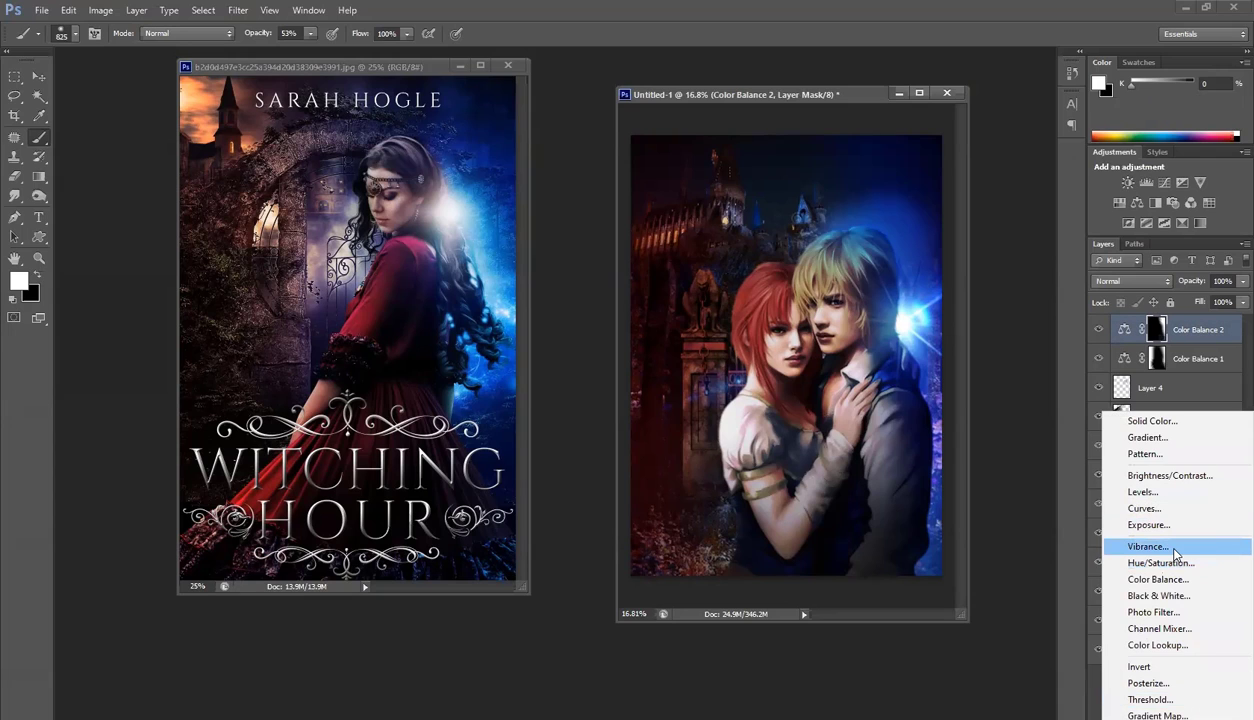
{"action": "left_click", "coordinate": [1148, 546]}
{"action": "left_click_drag", "start_coordinate": [784, 343], "coordinate": [490, 270]}
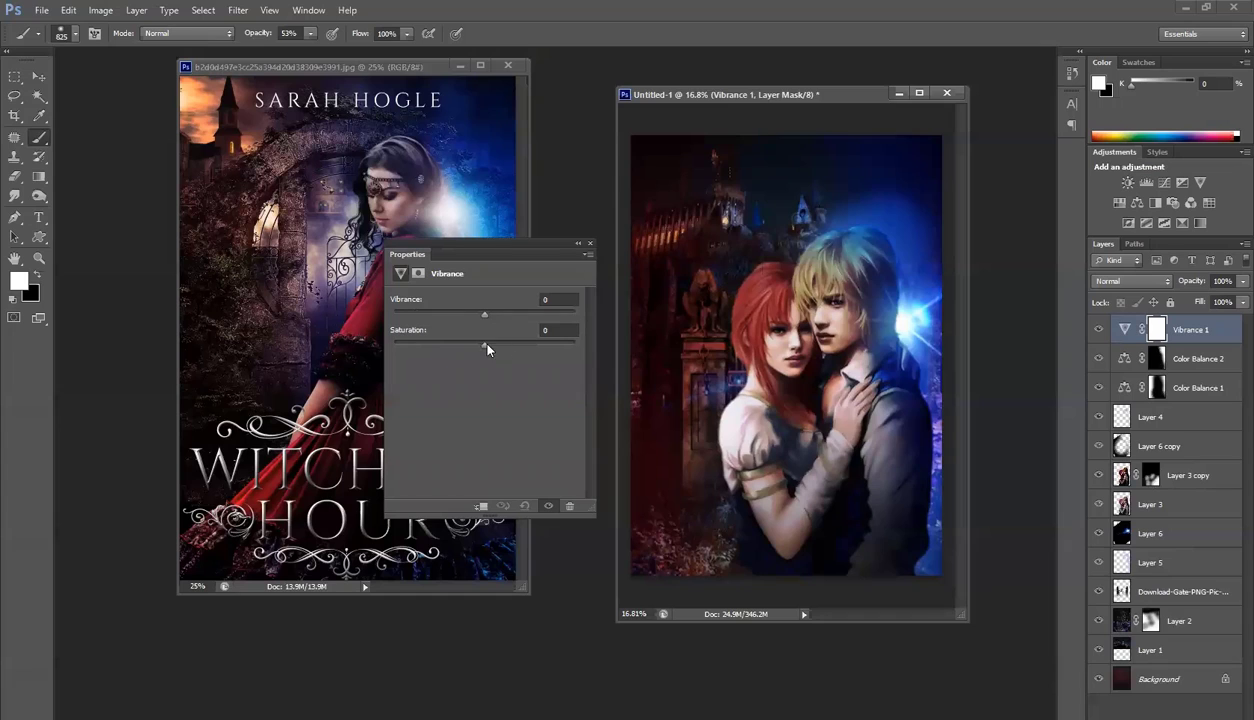
Test the Vibrance adjustment's saturation at +100, reset it to 0, and raise the vibrance value instead
{"action": "left_click_drag", "start_coordinate": [486, 345], "coordinate": [591, 342]}
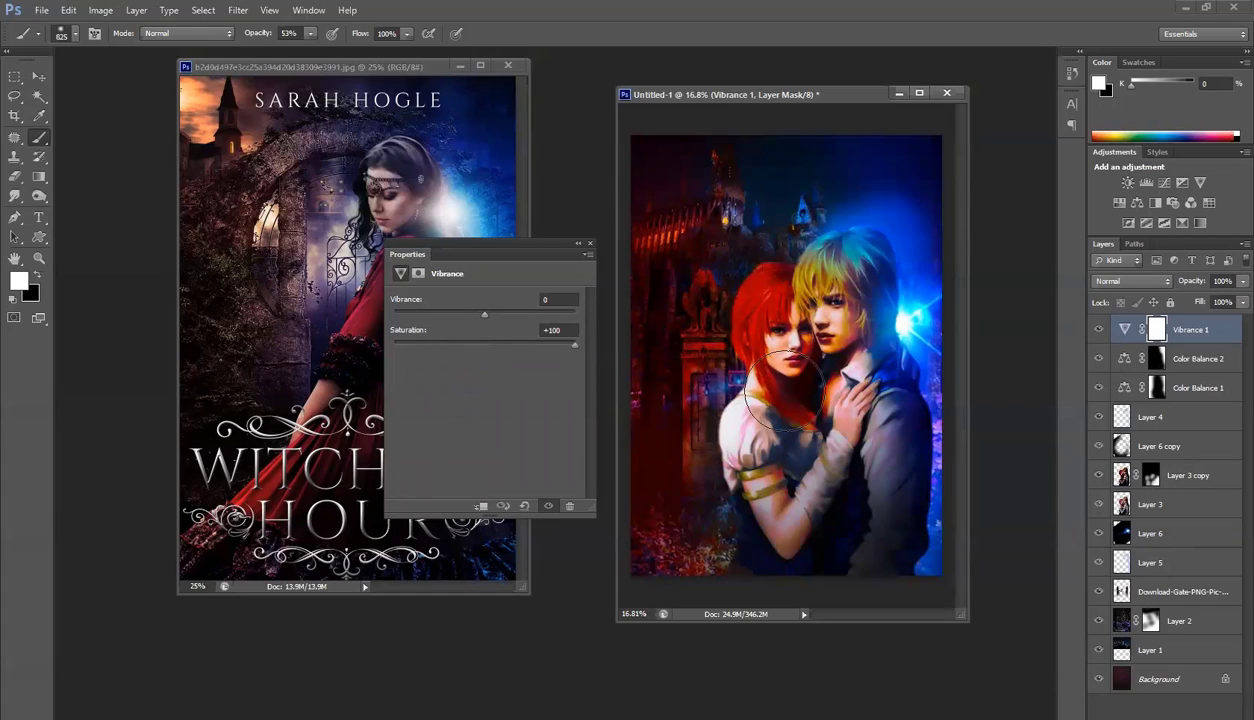
{"action": "left_click", "coordinate": [563, 331]}
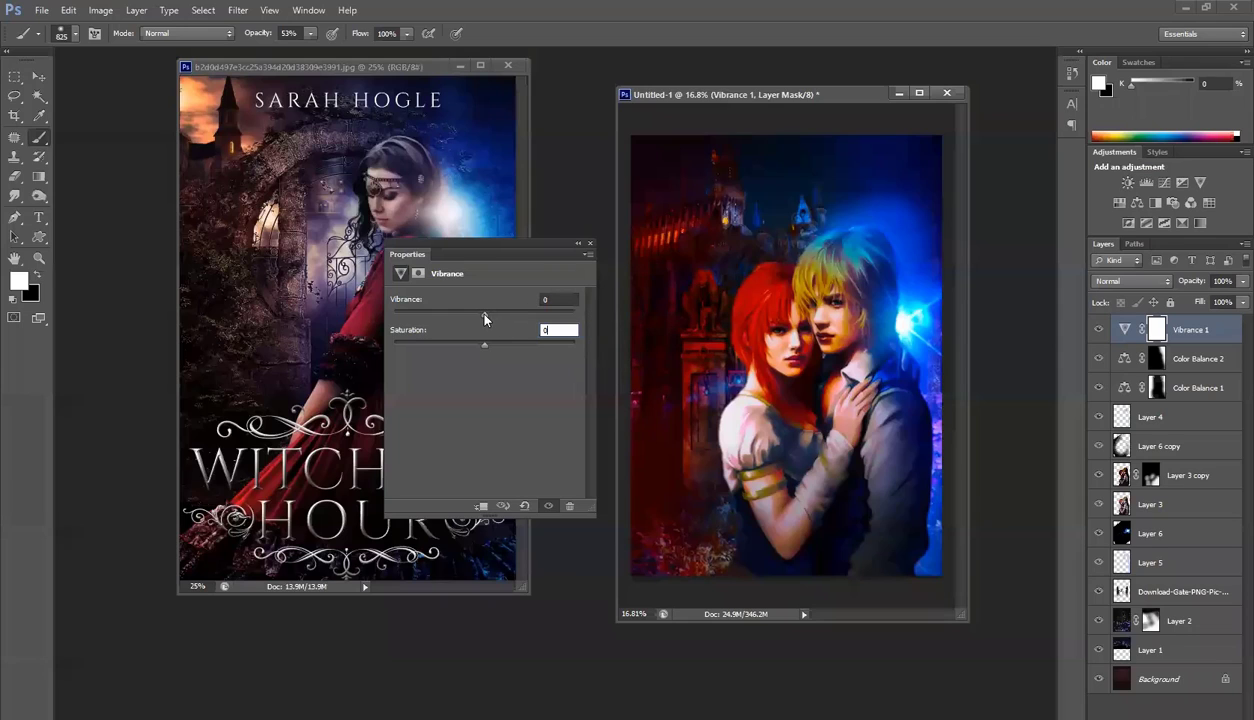
{"action": "left_click_drag", "start_coordinate": [535, 322], "coordinate": [553, 324]}
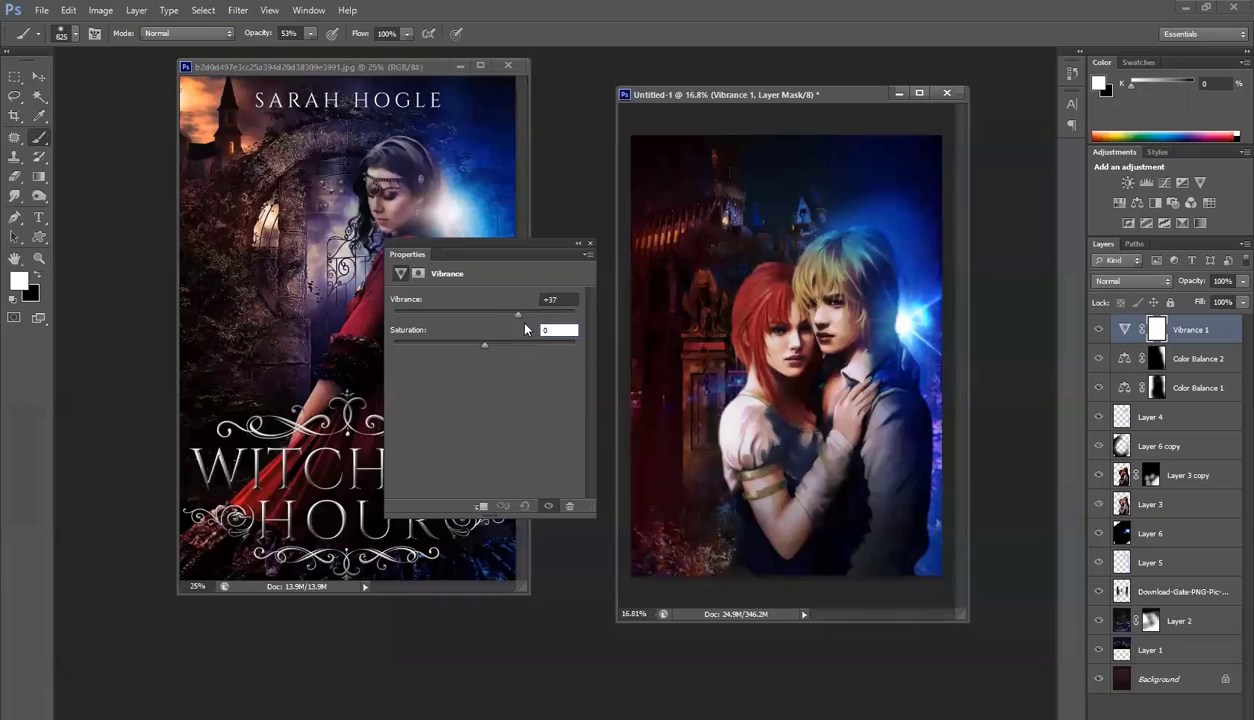
{"action": "mouse_move", "coordinate": [525, 329]}
{"action": "left_mouse_down"}
{"action": "mouse_move", "coordinate": [482, 327]}
{"action": "mouse_move", "coordinate": [547, 325]}
{"action": "left_mouse_up"}
{"action": "left_click", "coordinate": [906, 243]}
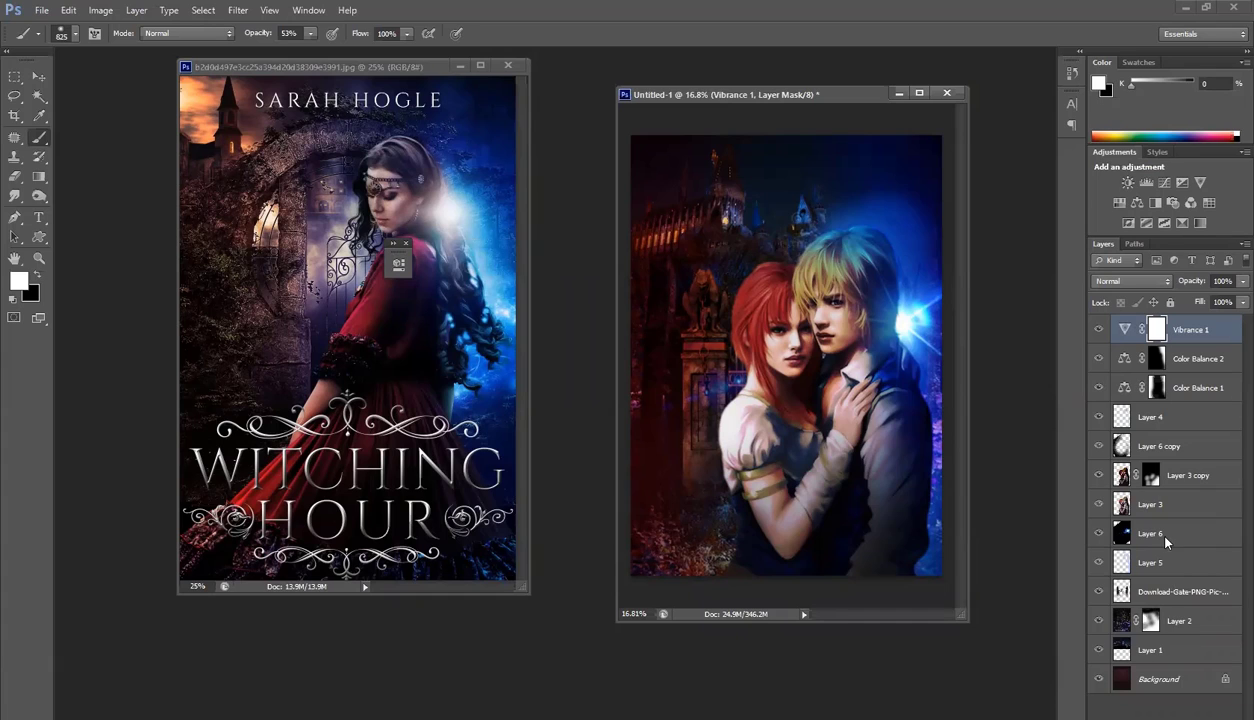
Add a Hue/Saturation adjustment layer, reduce its Reds saturation to -43, and place the layer beneath Vibrance 1
{"action": "left_click", "coordinate": [1170, 716]}
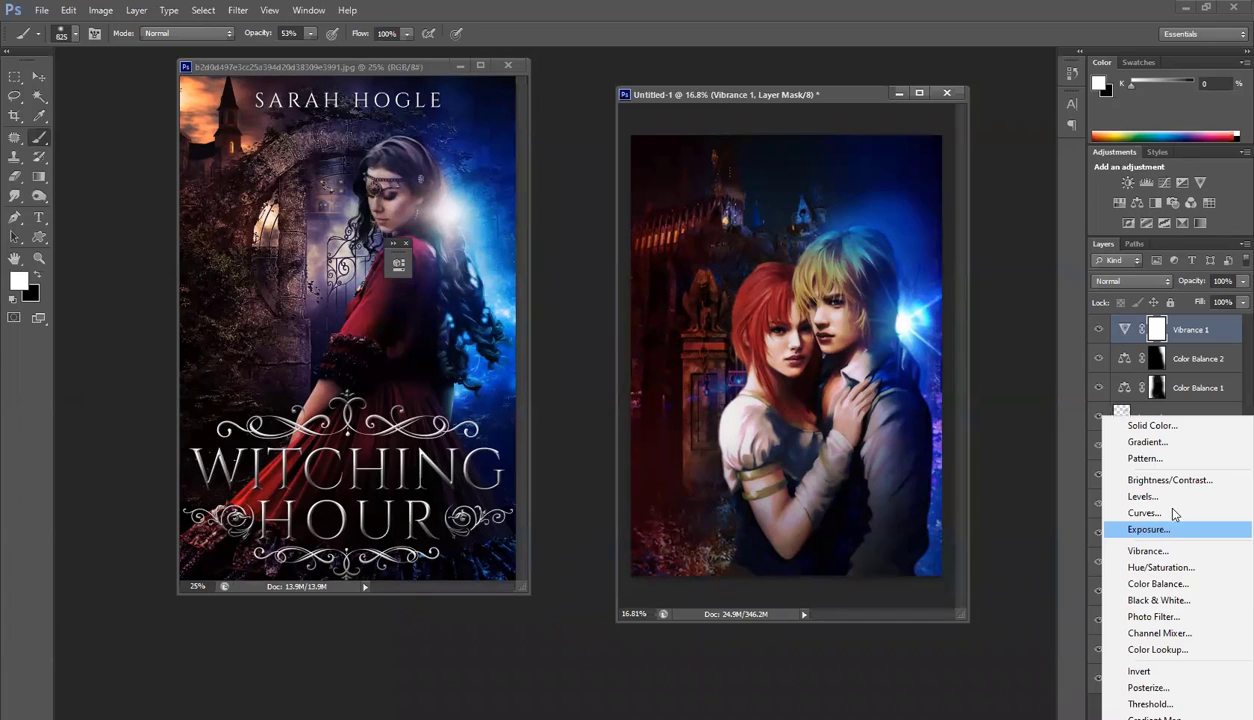
{"action": "left_click", "coordinate": [1160, 567]}
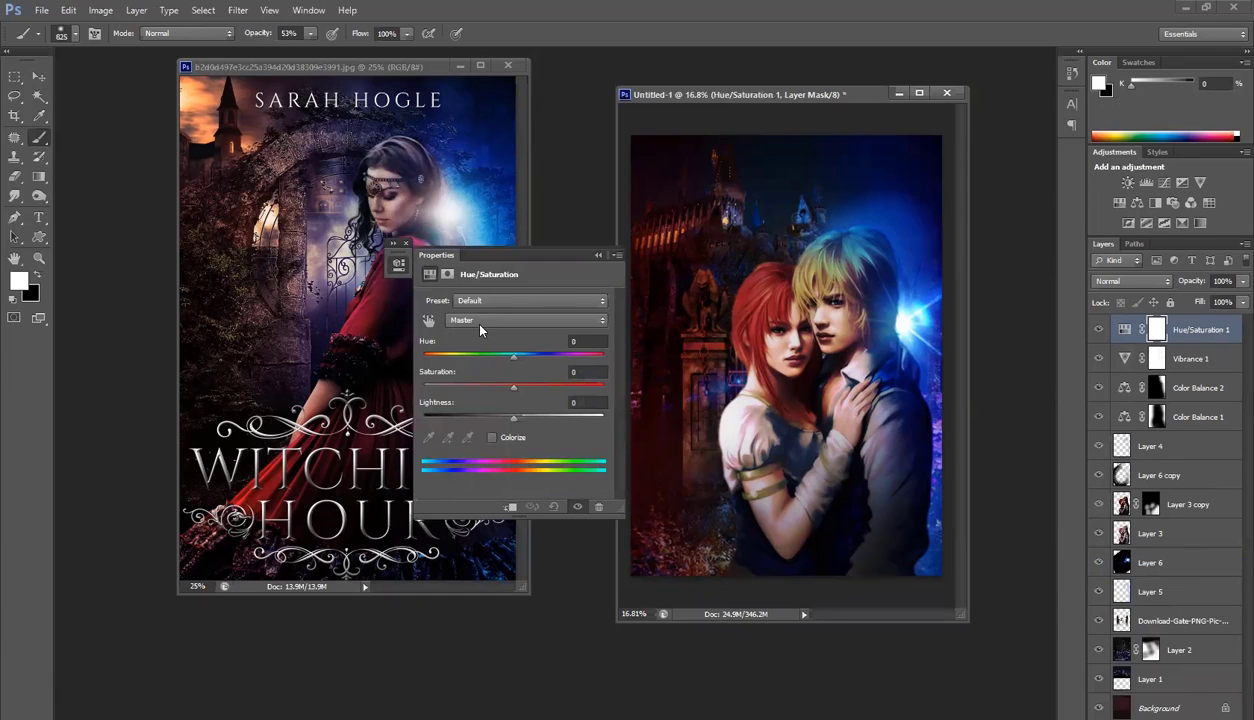
{"action": "left_click", "coordinate": [480, 324]}
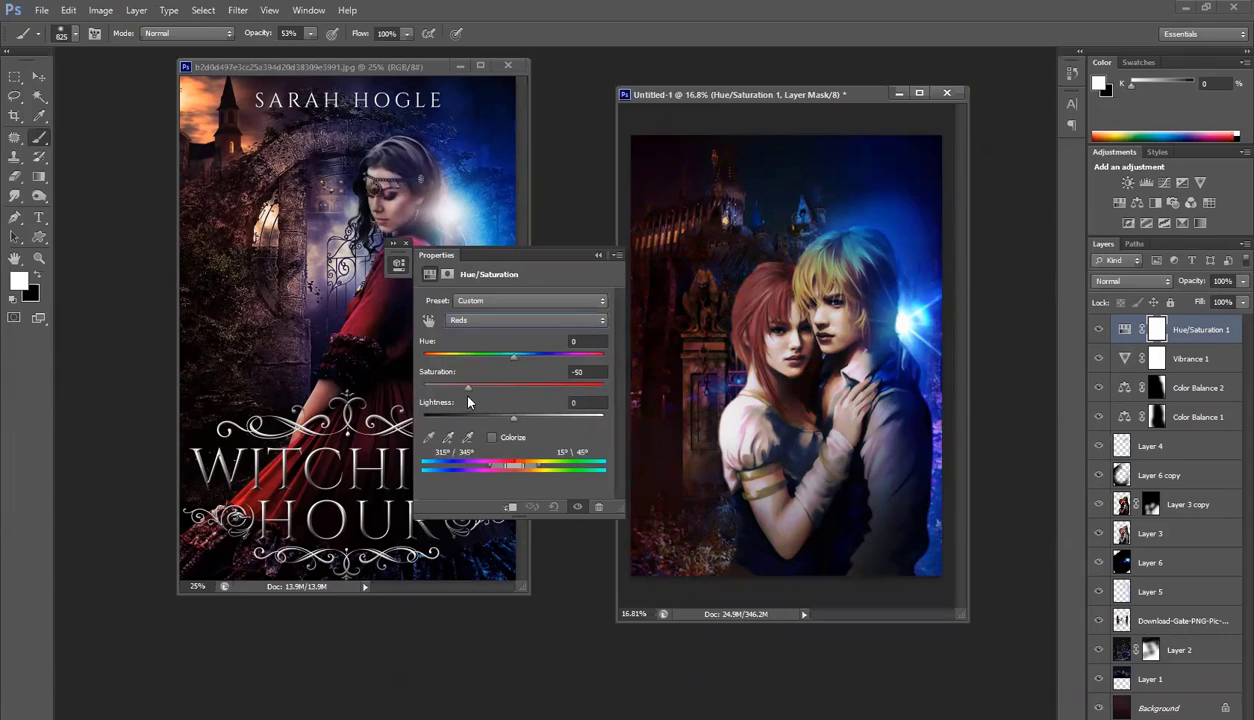
{"action": "mouse_move", "coordinate": [475, 397]}
{"action": "left_mouse_down"}
{"action": "mouse_move", "coordinate": [498, 387]}
{"action": "mouse_move", "coordinate": [480, 392]}
{"action": "left_mouse_up"}
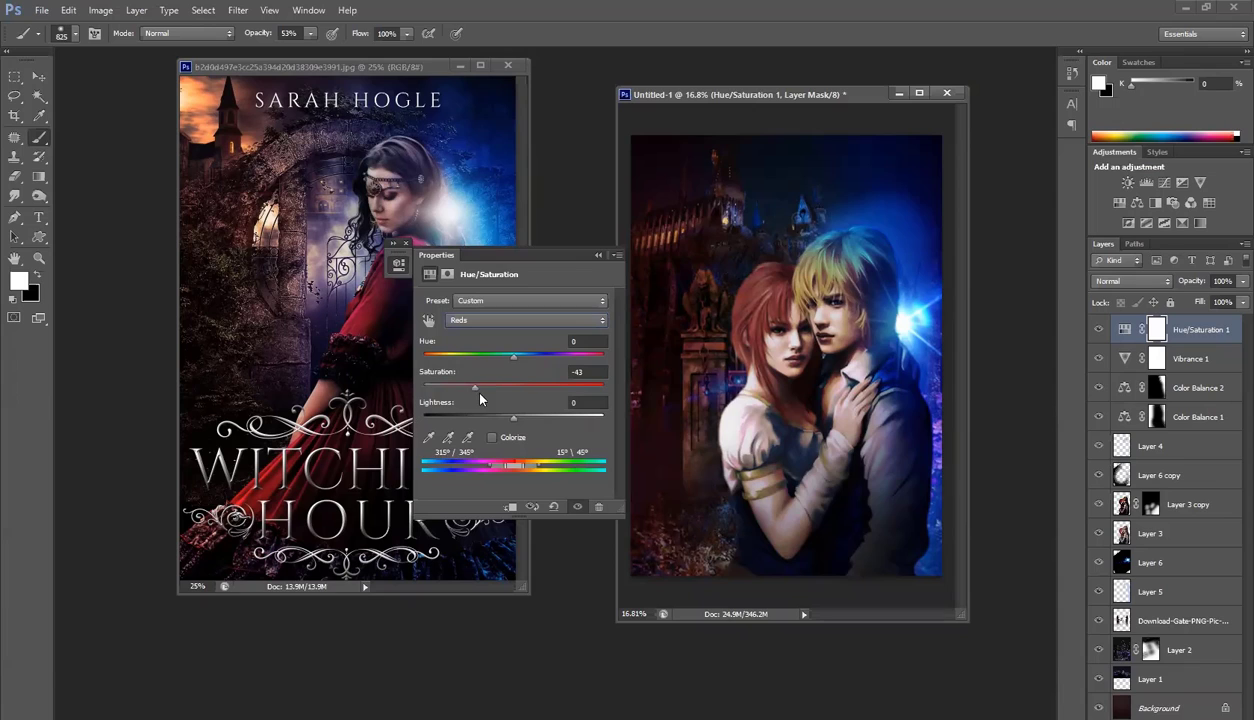
{"action": "left_click", "coordinate": [597, 257]}
{"action": "left_click_drag", "start_coordinate": [1172, 328], "coordinate": [1124, 366]}
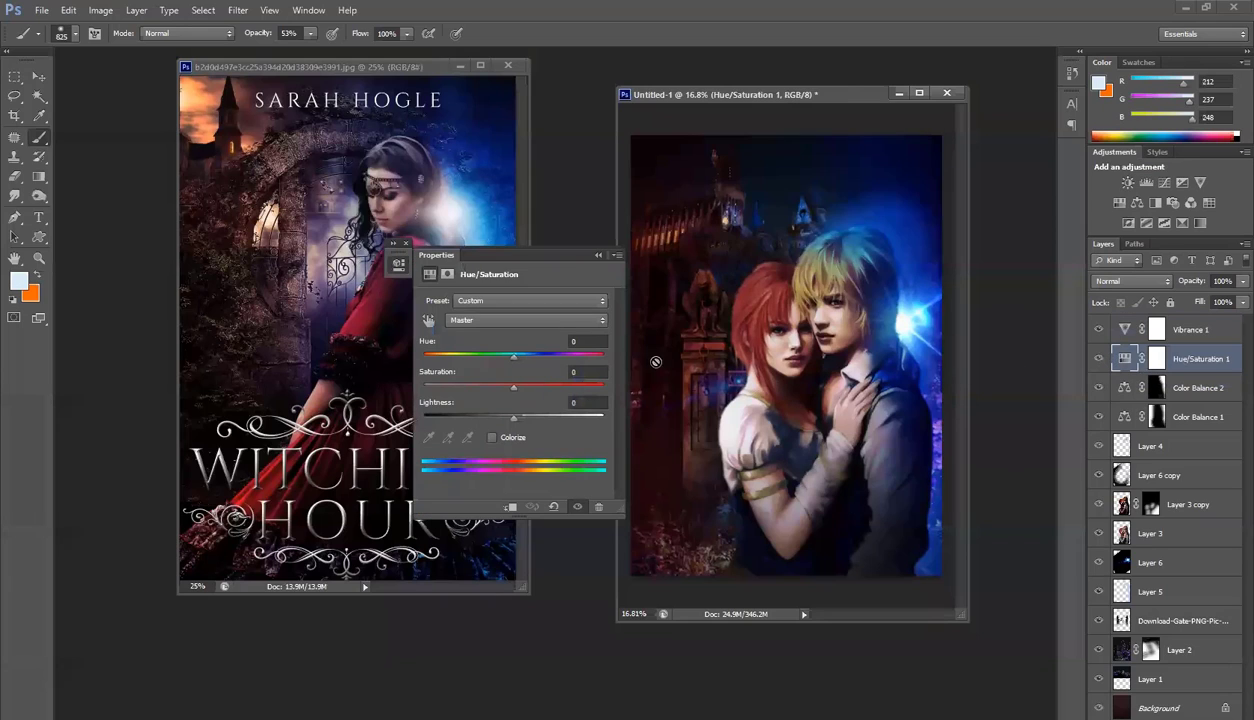
Lower the Reds saturation in Hue/Saturation 1 without keeping a master hue shift, and raise the vibrance in Vibrance 1
{"action": "mouse_move", "coordinate": [513, 356]}
{"action": "left_mouse_down"}
{"action": "mouse_move", "coordinate": [540, 360]}
{"action": "mouse_move", "coordinate": [489, 356]}
{"action": "left_mouse_up"}
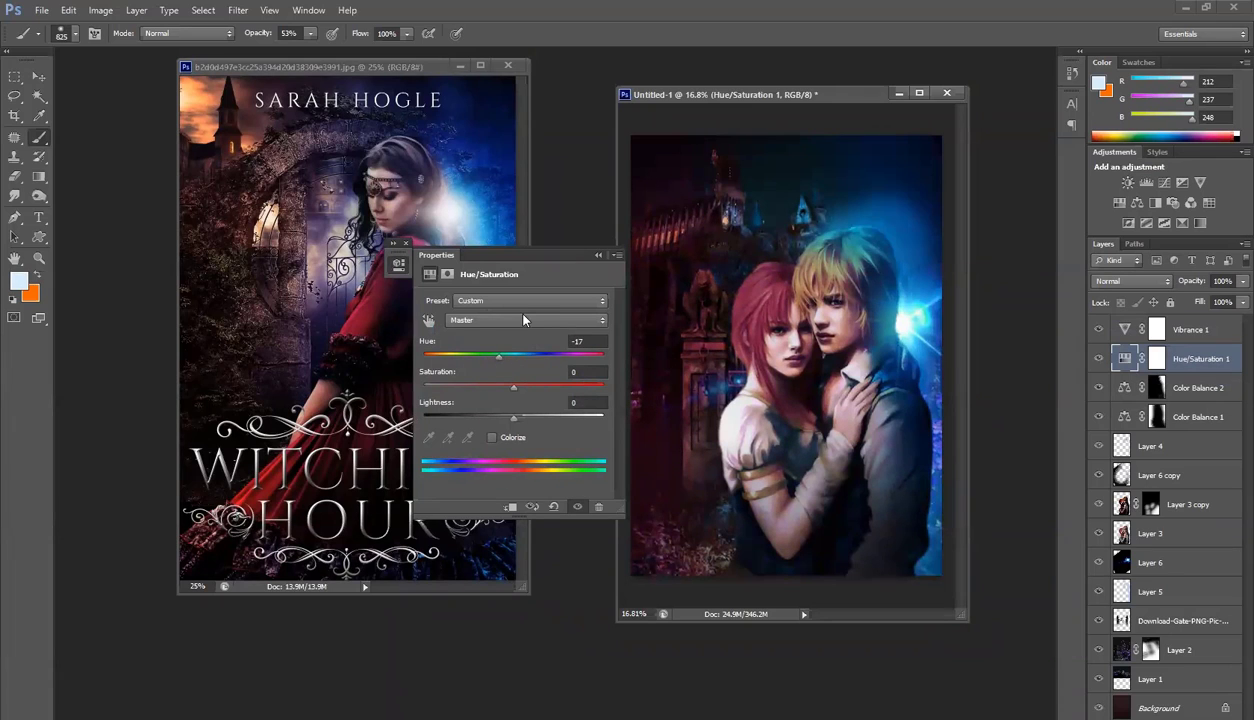
{"action": "left_click", "coordinate": [523, 319]}
{"action": "left_click", "coordinate": [495, 334]}
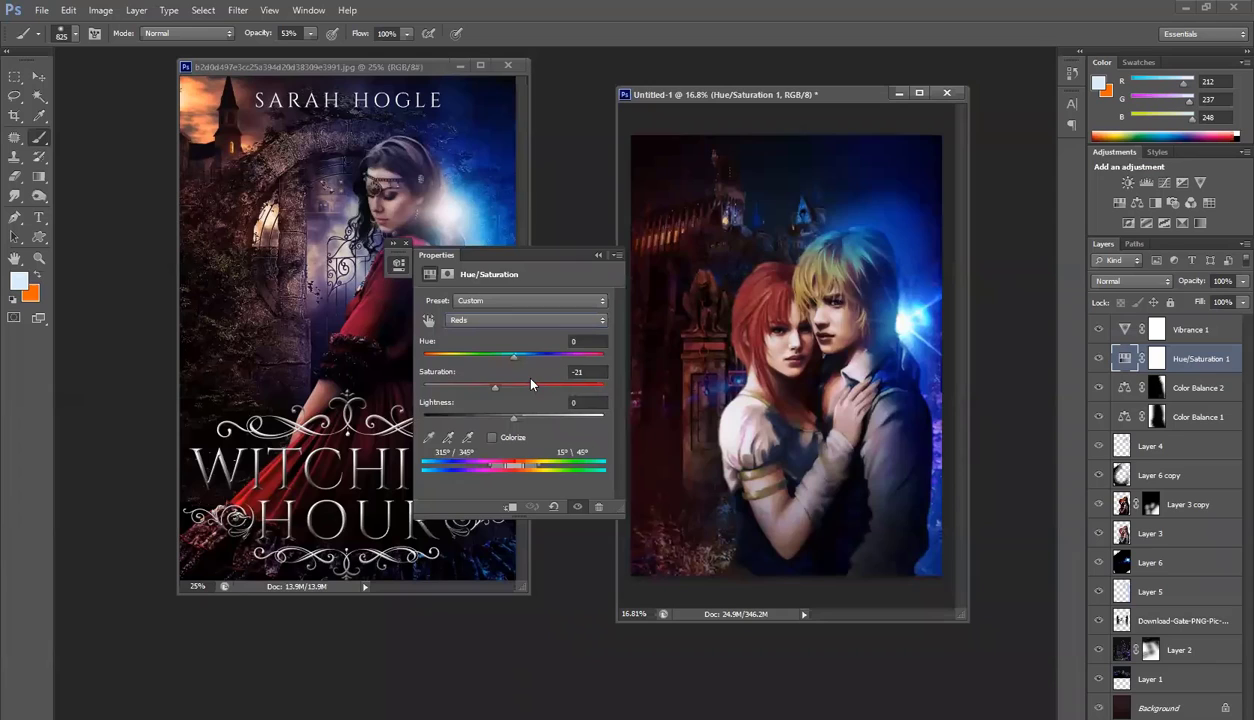
{"action": "left_click", "coordinate": [468, 385]}
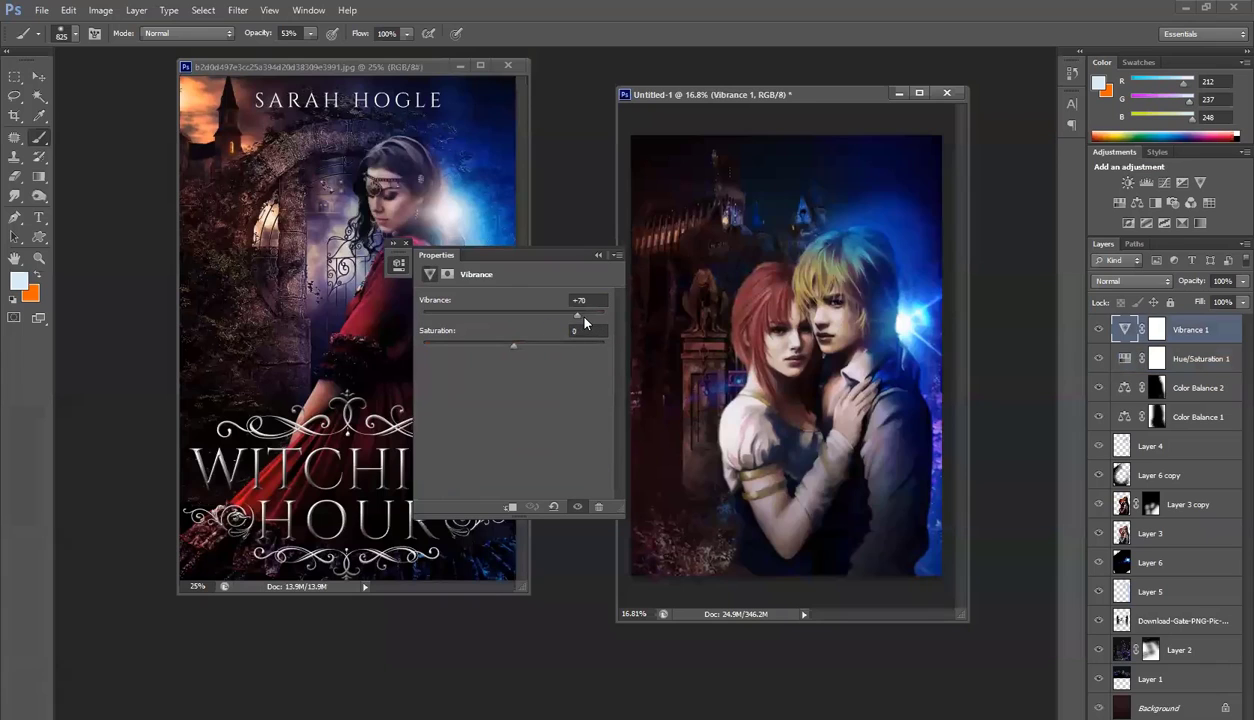
{"action": "left_click_drag", "start_coordinate": [584, 318], "coordinate": [600, 316]}
{"action": "left_click", "coordinate": [598, 256]}
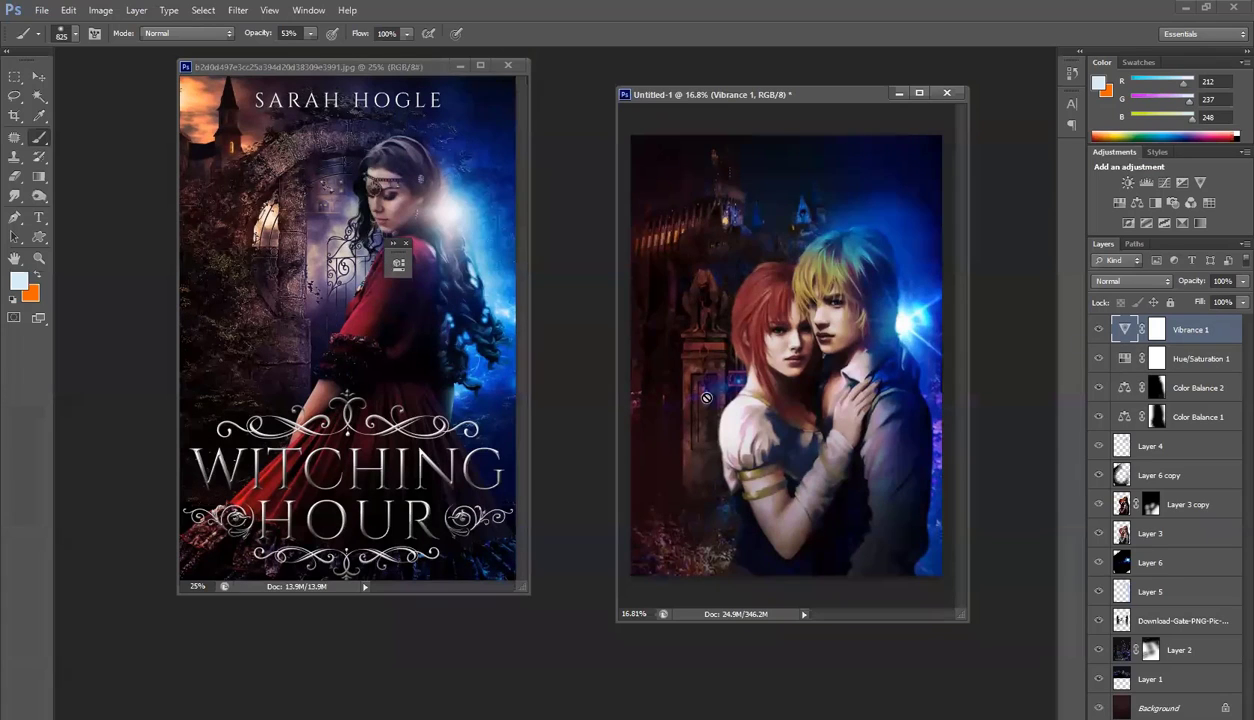
Add the author name from the reference cover as a white text layer in capital letters over the composite's upper area
{"action": "left_click", "coordinate": [38, 220]}
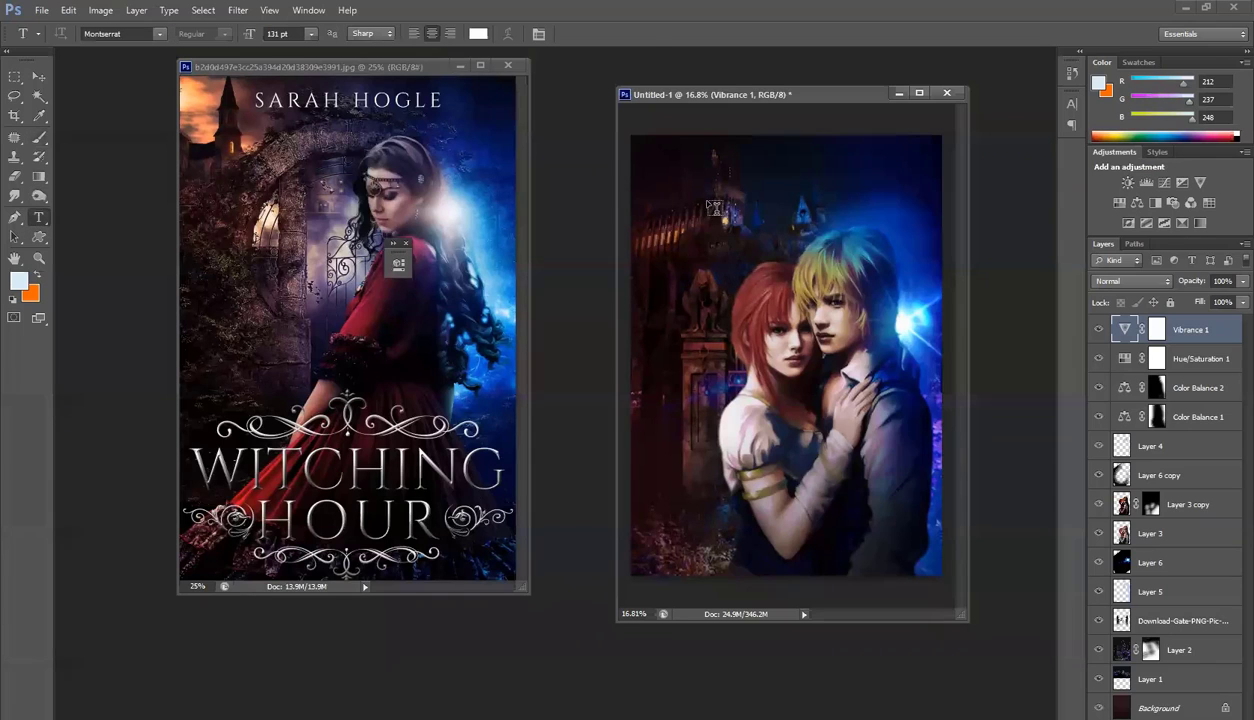
{"action": "left_click", "coordinate": [704, 202]}
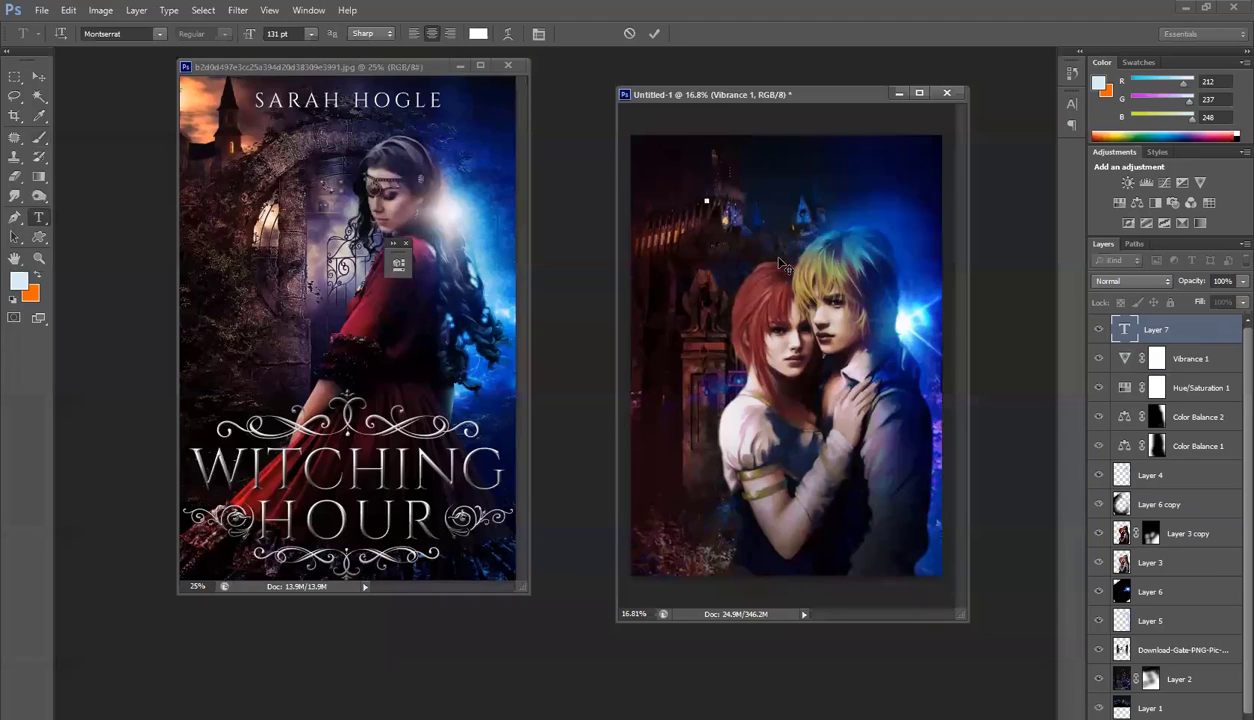
{"action": "type", "text": "sar"}
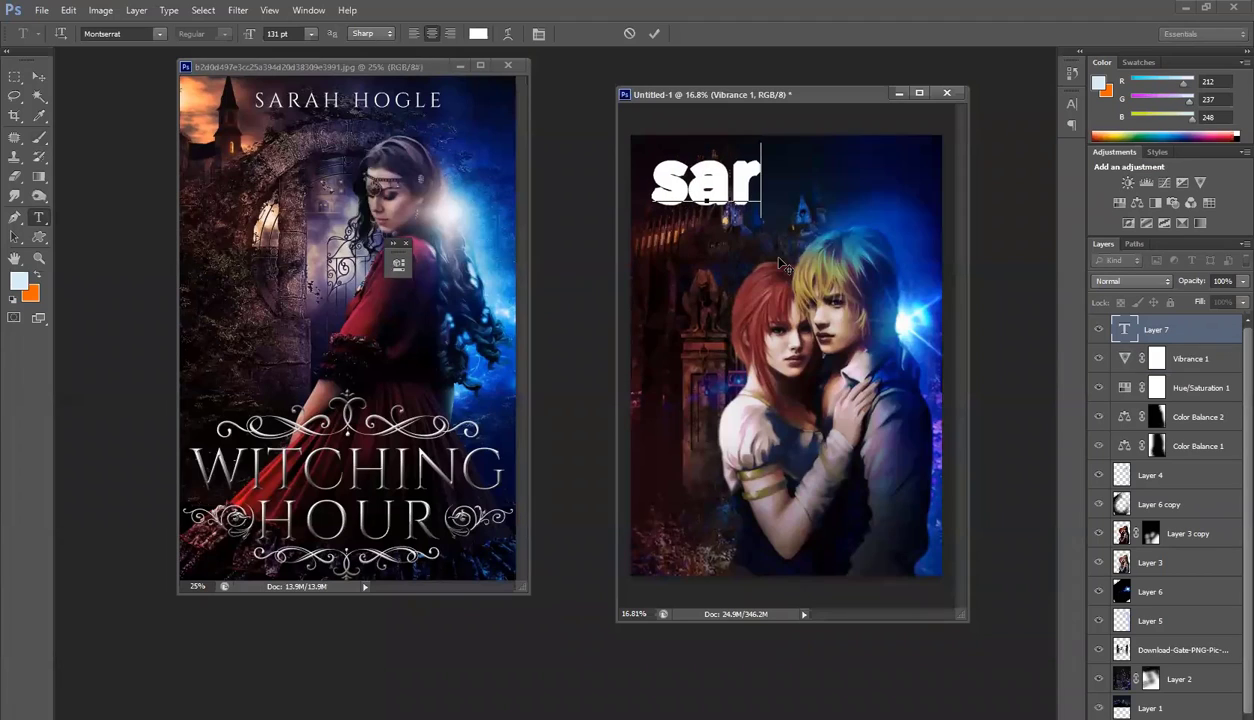
{"action": "key", "text": "Escape"}
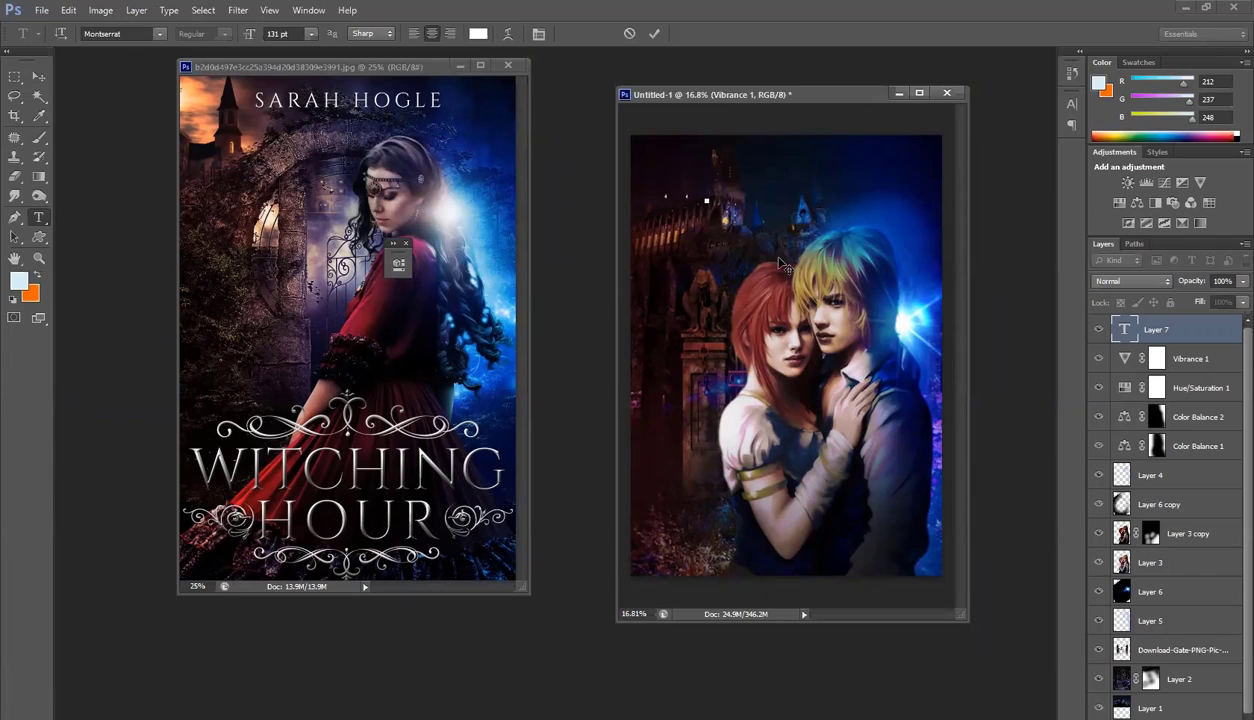
{"action": "type", "text": "SAR"}
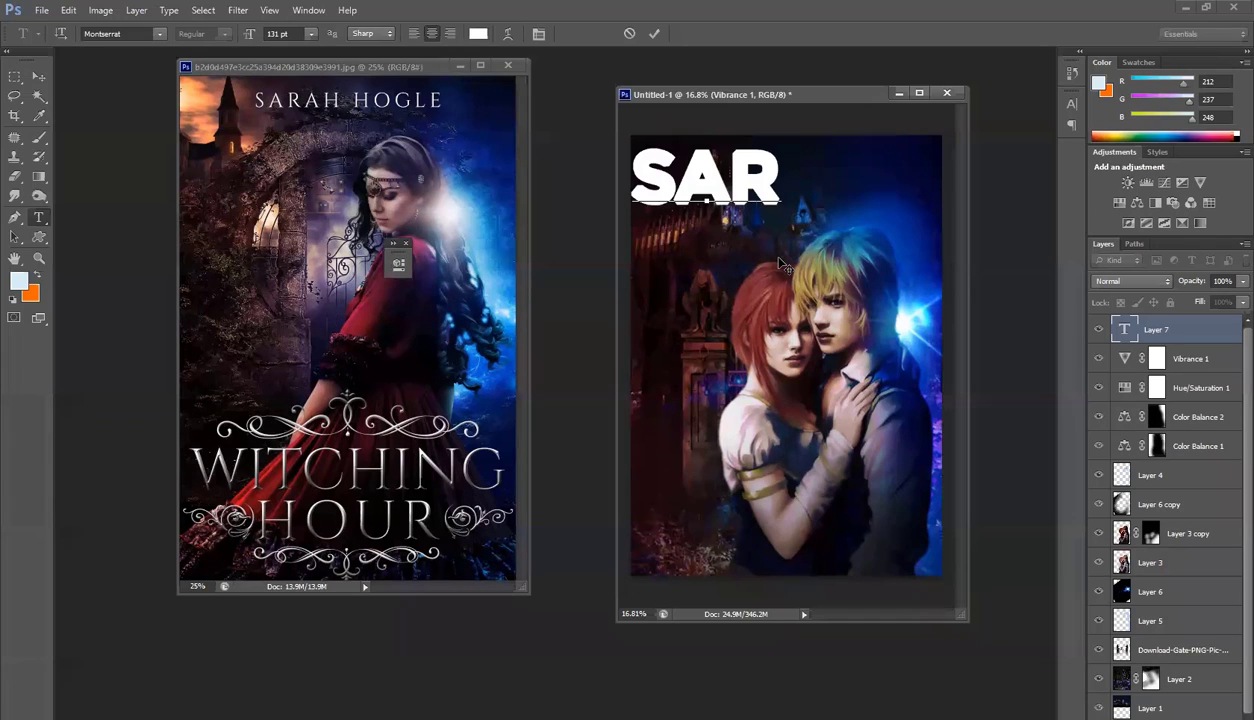
{"action": "type", "text": "AH HOGLE"}
Reduce the author name's font size to 42 pt and place it centered near the cover's top edge
{"action": "key", "text": "ctrl+a"}
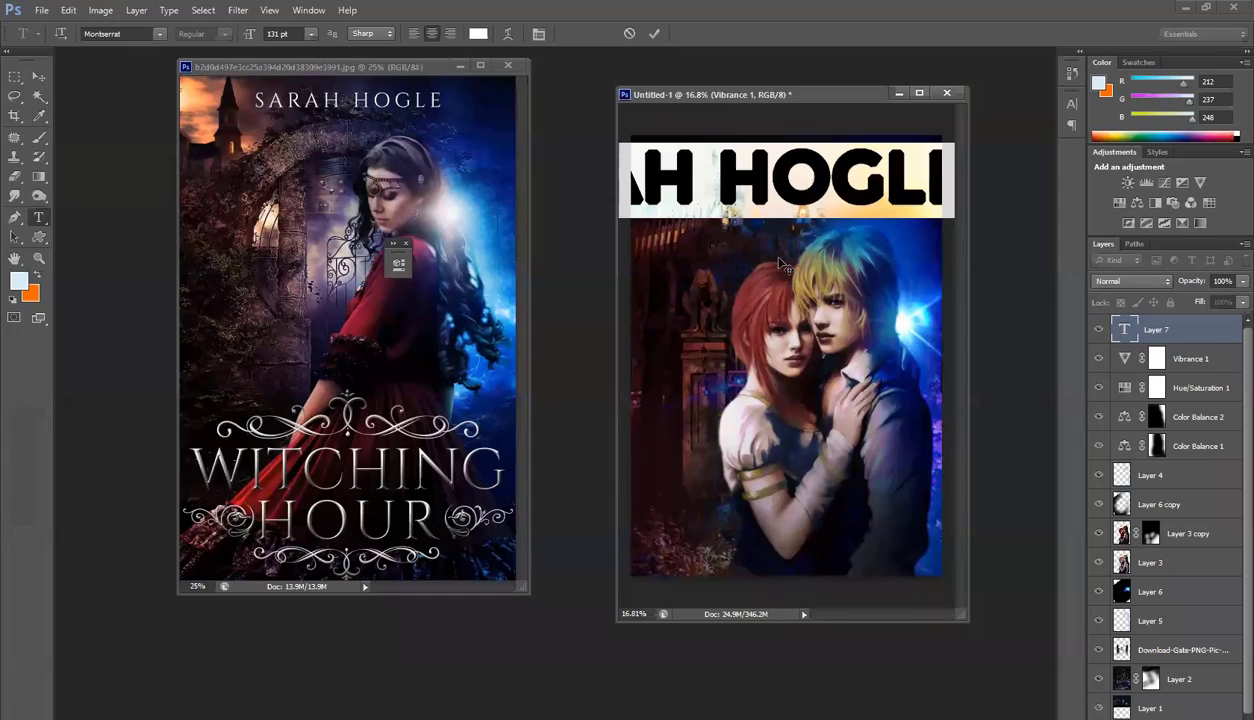
{"action": "left_click_drag", "start_coordinate": [249, 36], "coordinate": [184, 48]}
{"action": "left_click", "coordinate": [38, 76]}
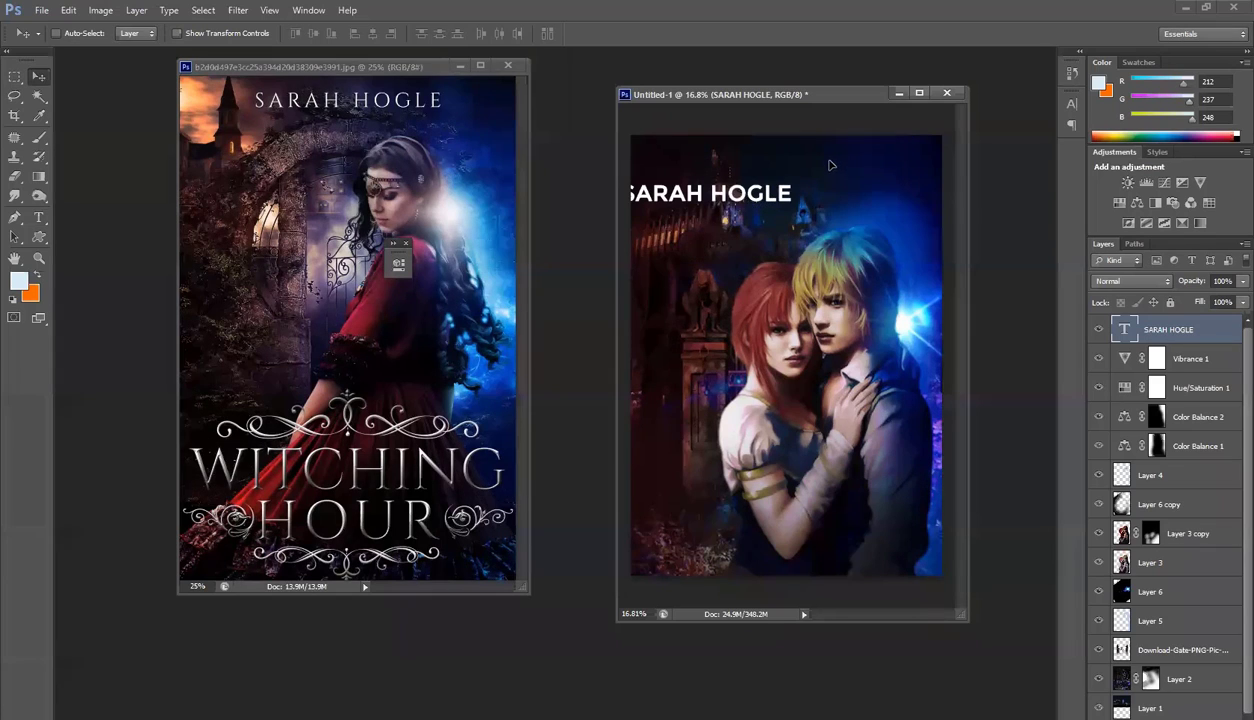
Try the PanRoman font and the RomanS font on the author name
{"action": "double_click", "coordinate": [1118, 328]}
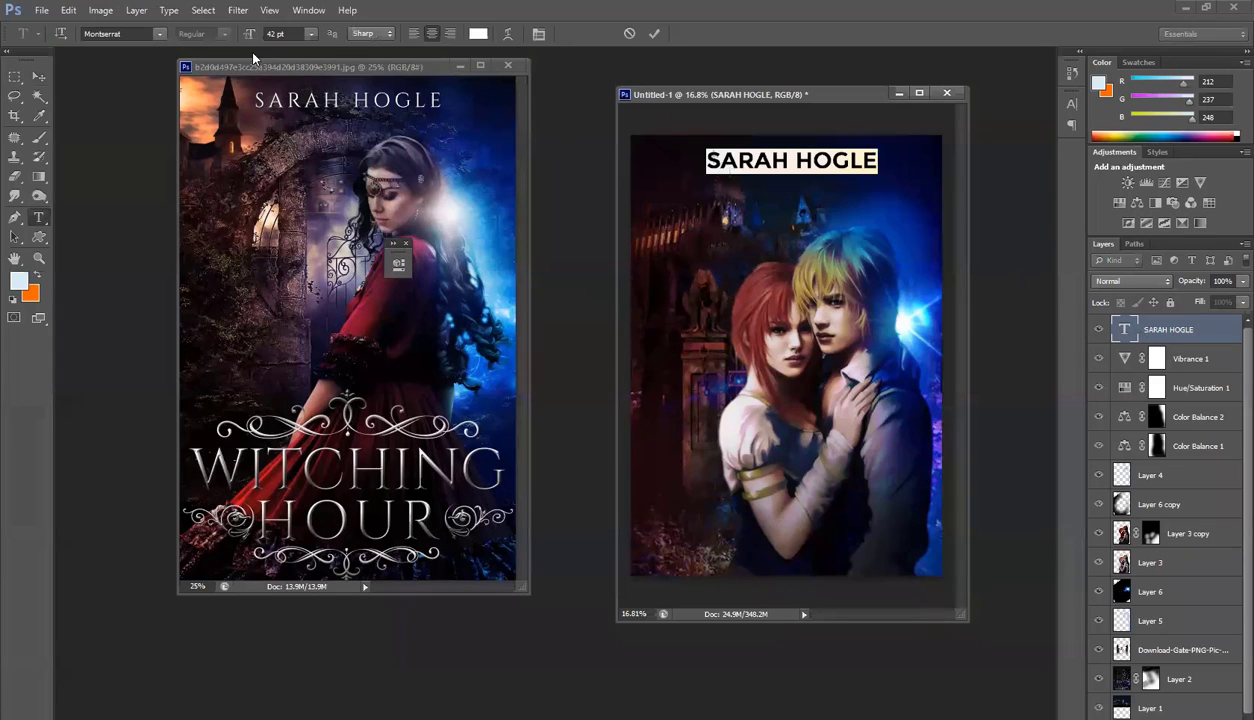
{"action": "left_click", "coordinate": [161, 34]}
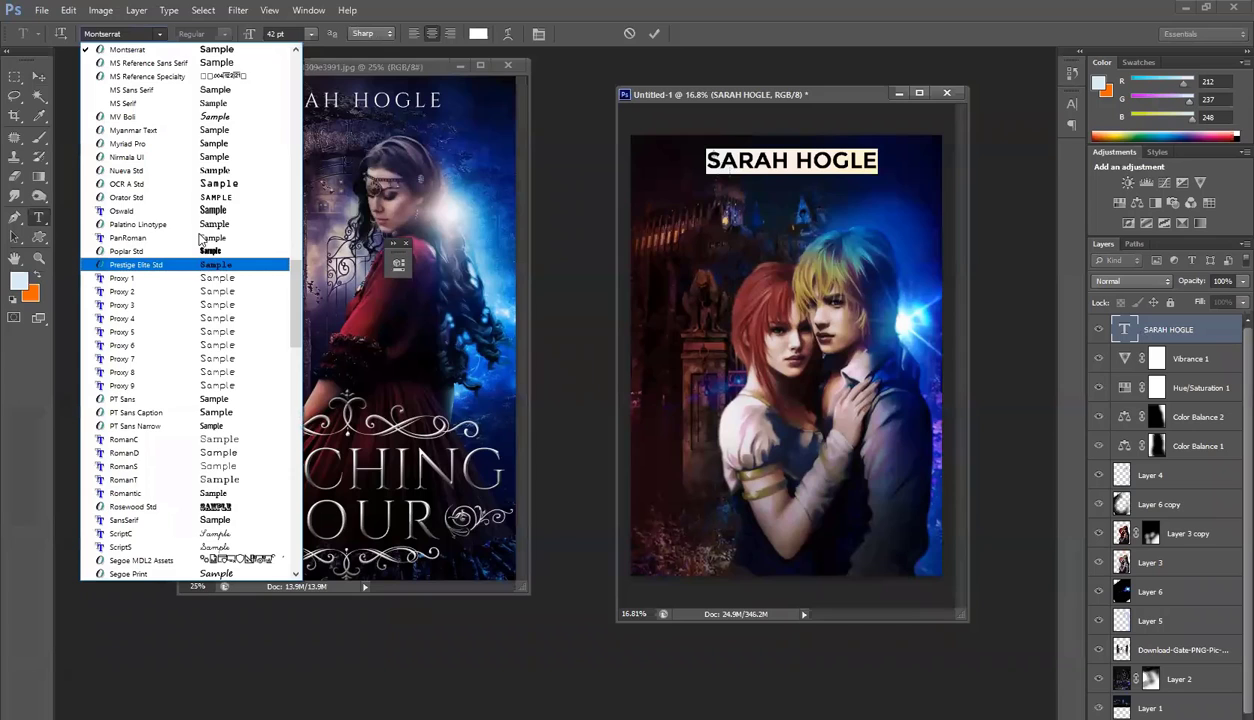
{"action": "left_click", "coordinate": [228, 234]}
{"action": "left_click", "coordinate": [158, 34]}
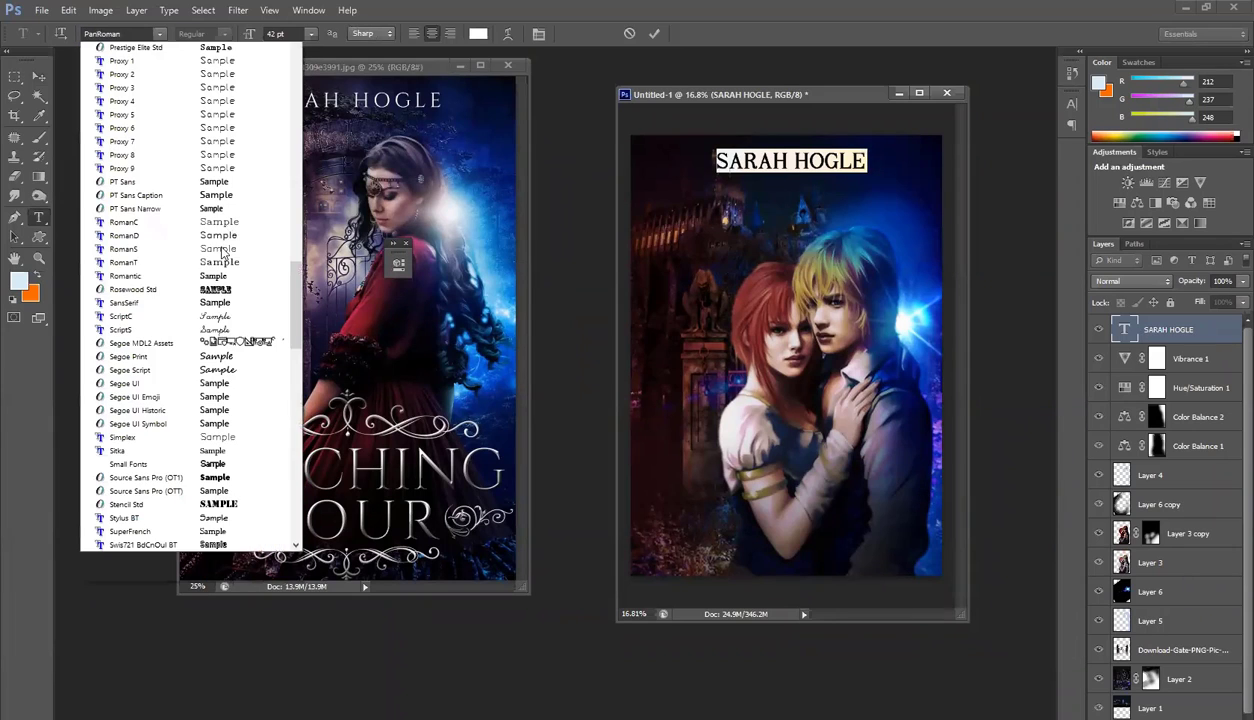
{"action": "left_click", "coordinate": [250, 277]}
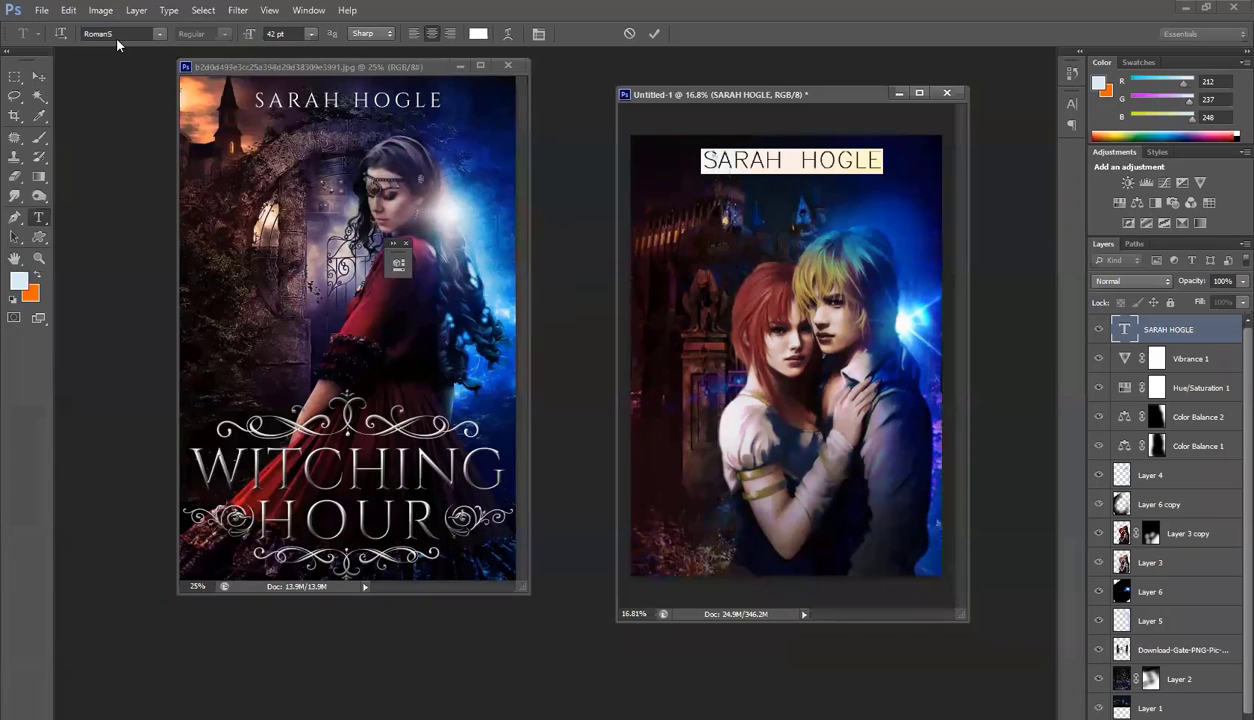
Look through the installed fonts and try Dosis and Arial on the author name
{"action": "left_click", "coordinate": [159, 34]}
{"action": "scroll", "coordinate": [226, 280], "scroll_direction": "up", "scroll_amount": 8}
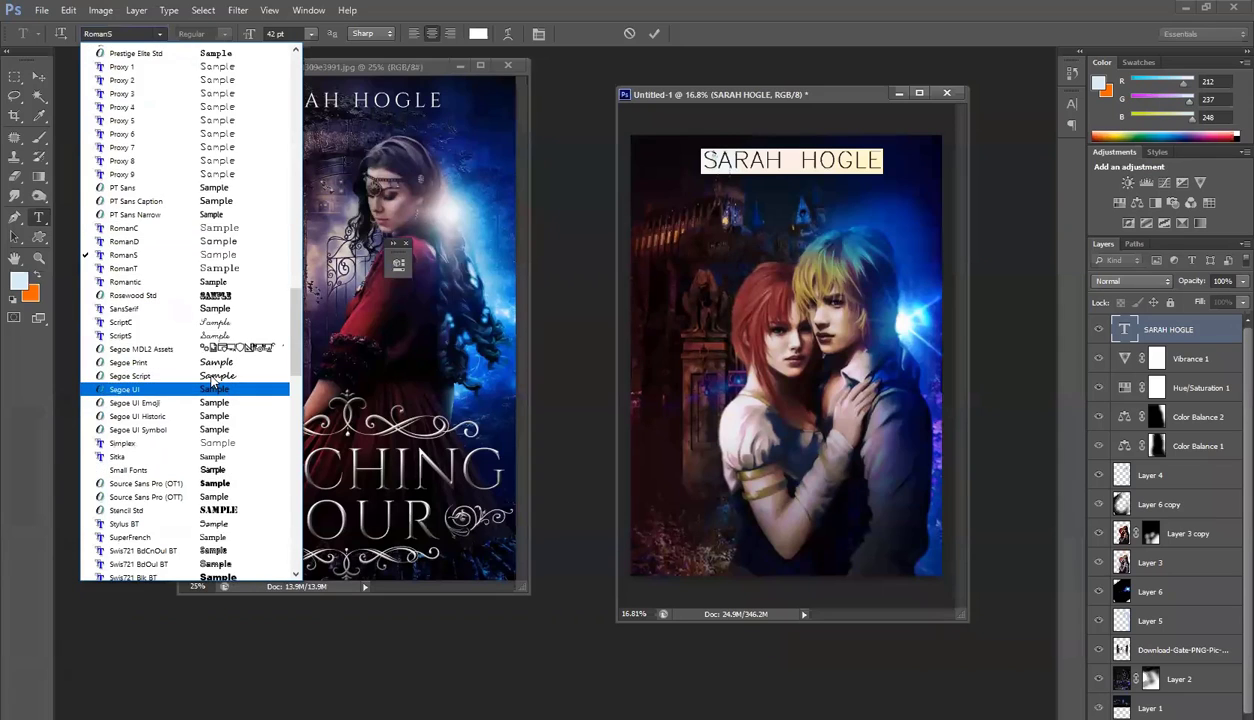
{"action": "scroll", "coordinate": [240, 320], "scroll_direction": "up", "scroll_amount": 6}
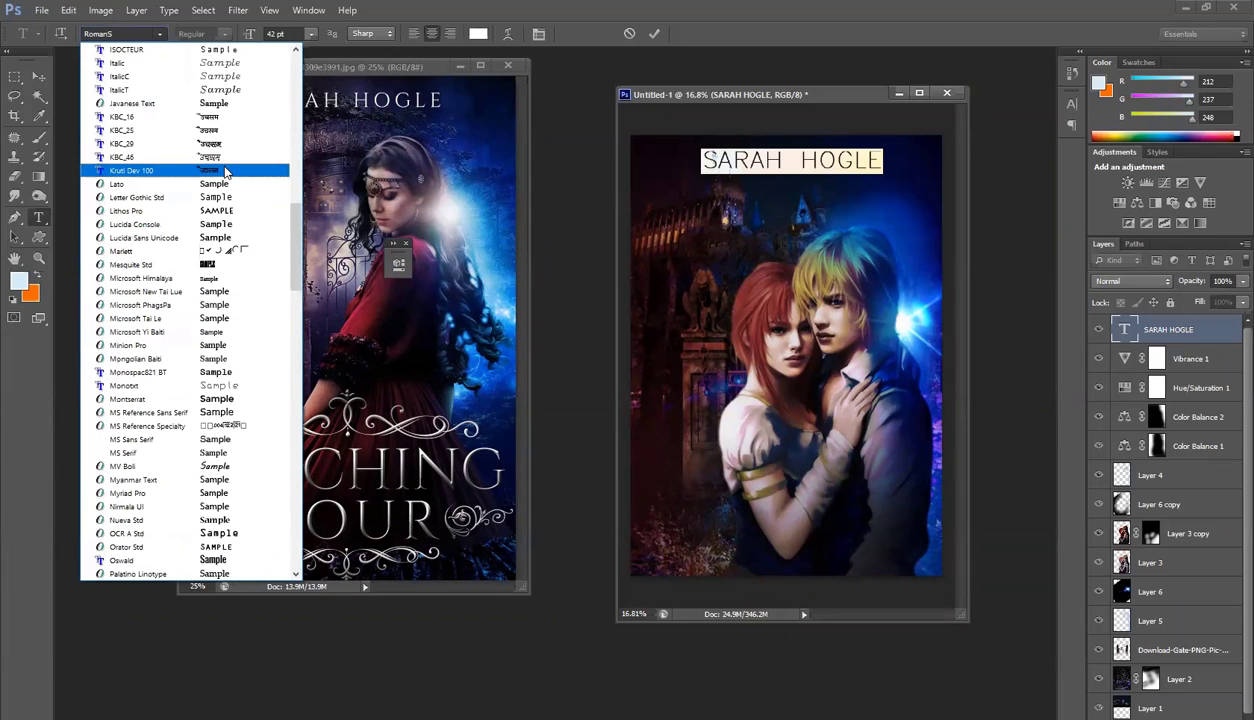
{"action": "scroll", "coordinate": [245, 300], "scroll_direction": "up", "scroll_amount": 8}
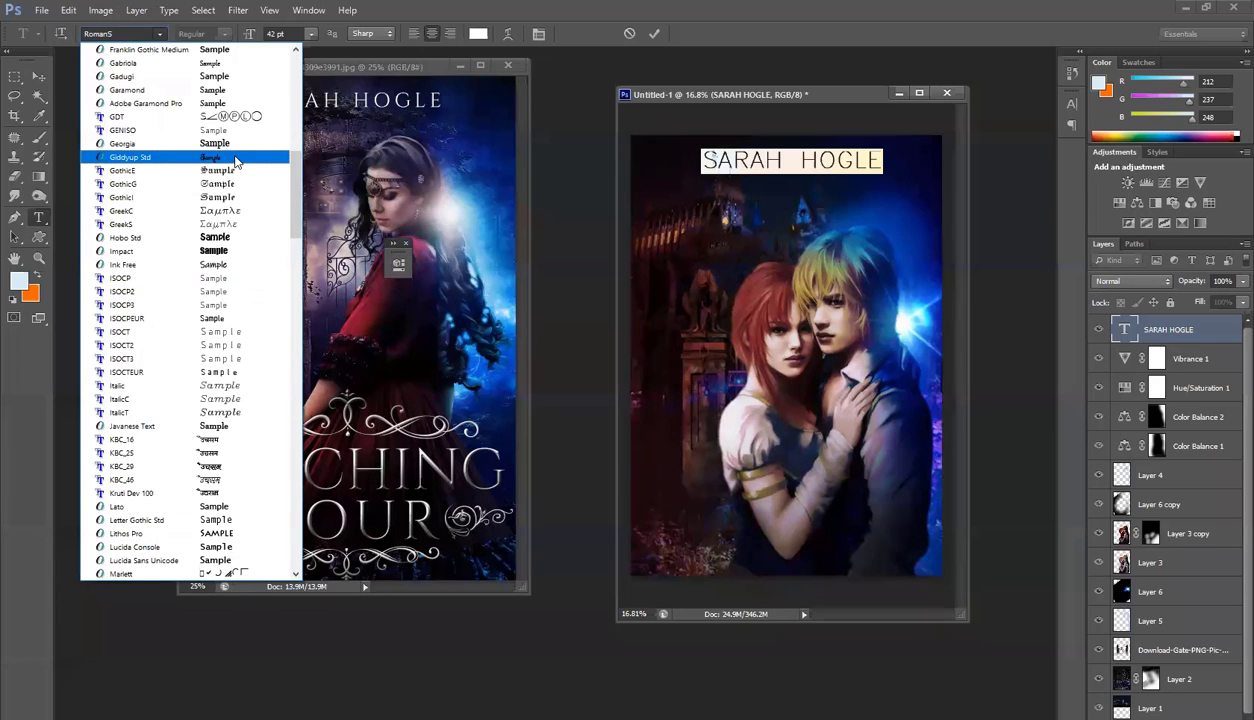
{"action": "scroll", "coordinate": [238, 148], "scroll_direction": "up", "scroll_amount": 6}
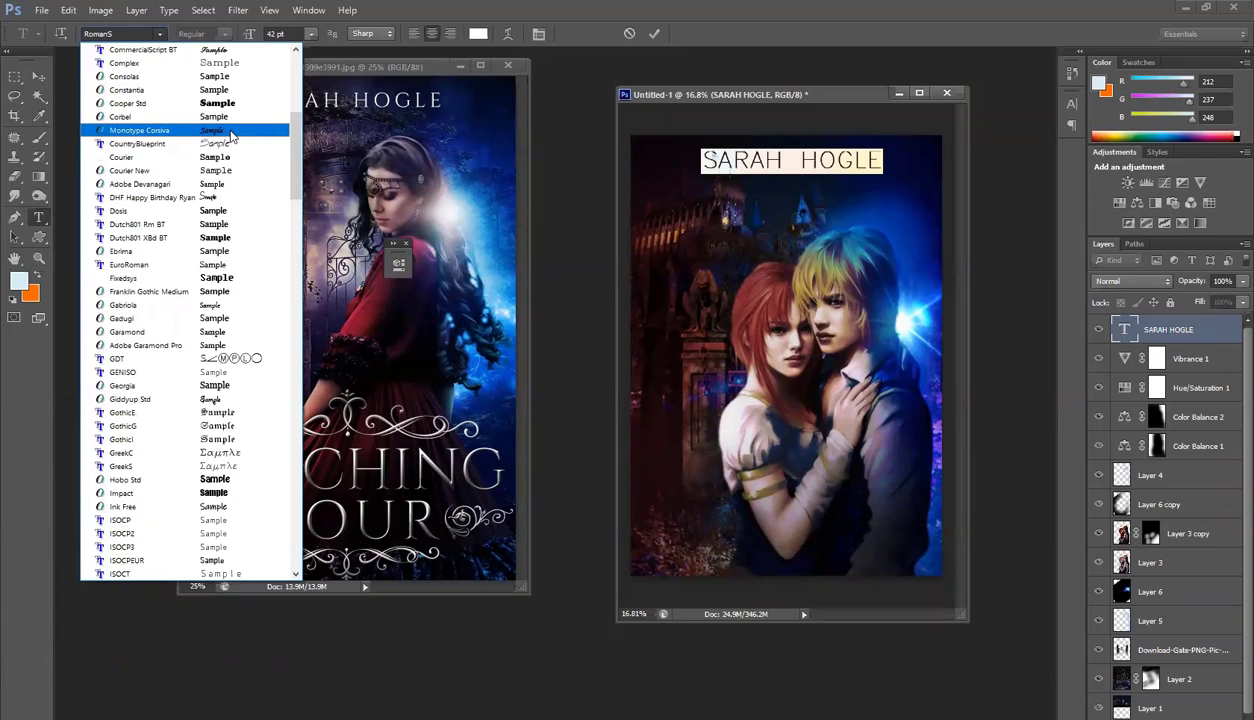
{"action": "left_click", "coordinate": [224, 210]}
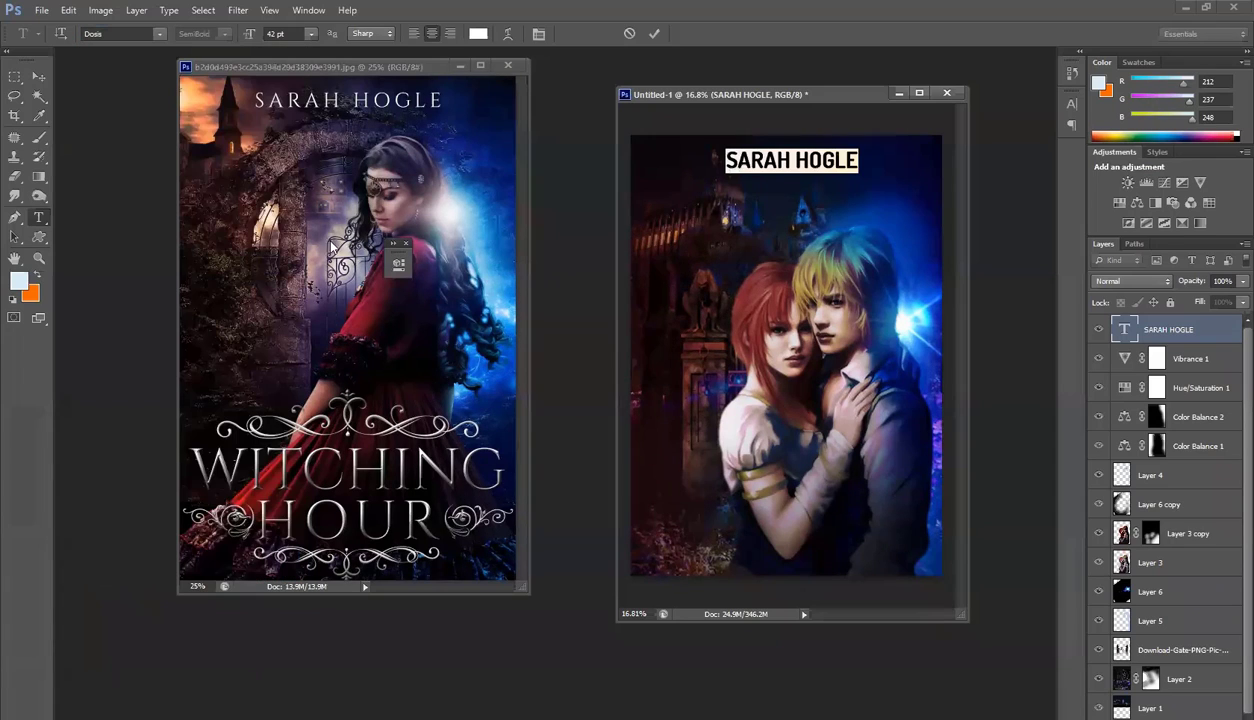
{"action": "left_click", "coordinate": [158, 35]}
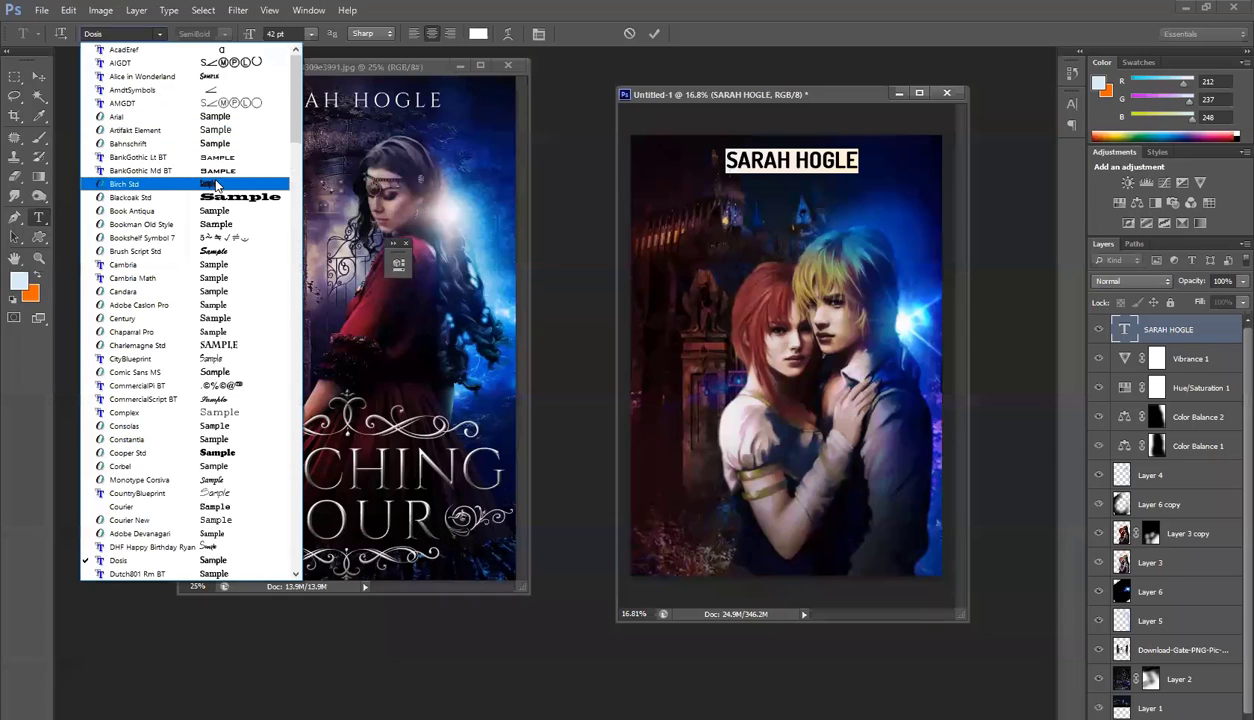
{"action": "left_click", "coordinate": [200, 117]}
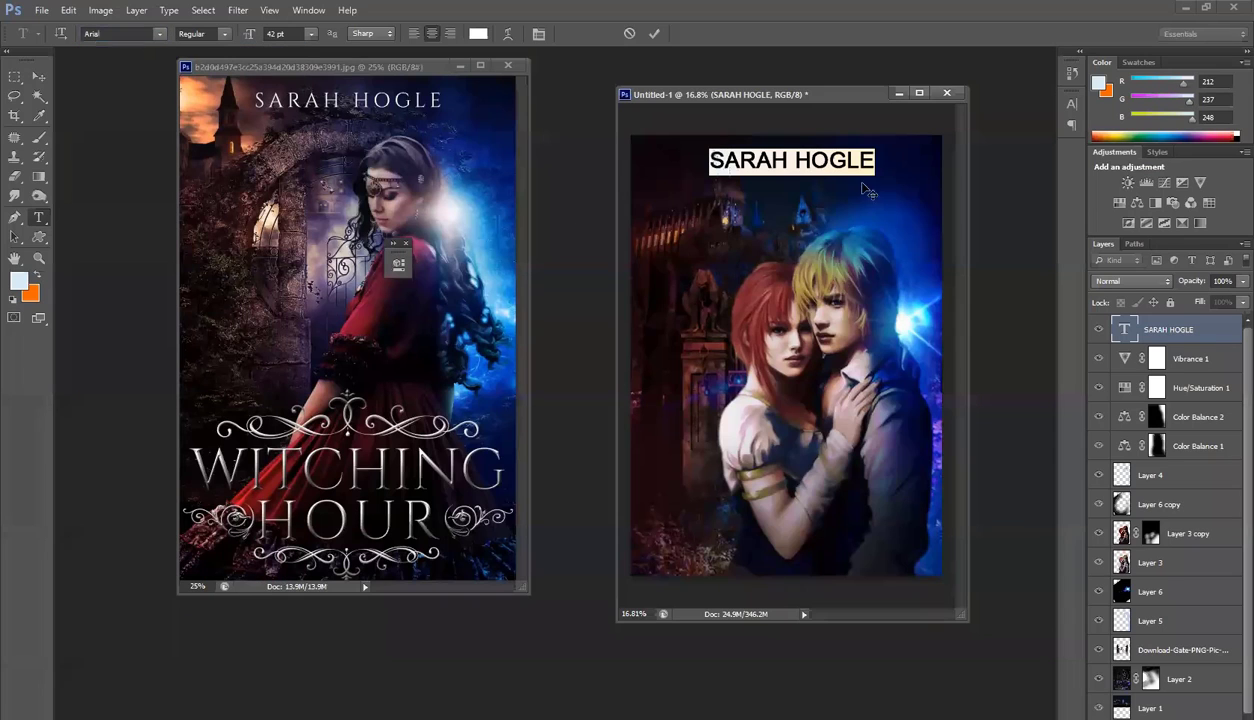
Apply Times New Roman Regular to the author name and nudge the text slightly up and to the right
{"action": "left_click", "coordinate": [161, 34]}
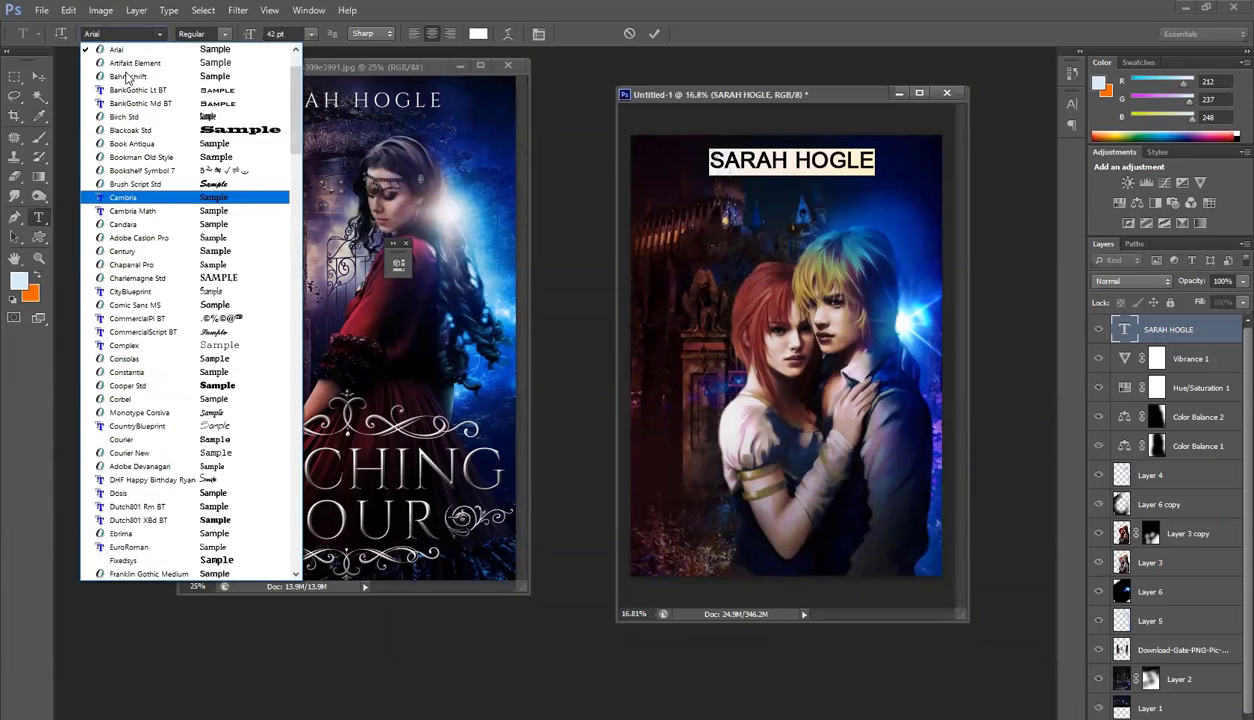
{"action": "left_click", "coordinate": [117, 33]}
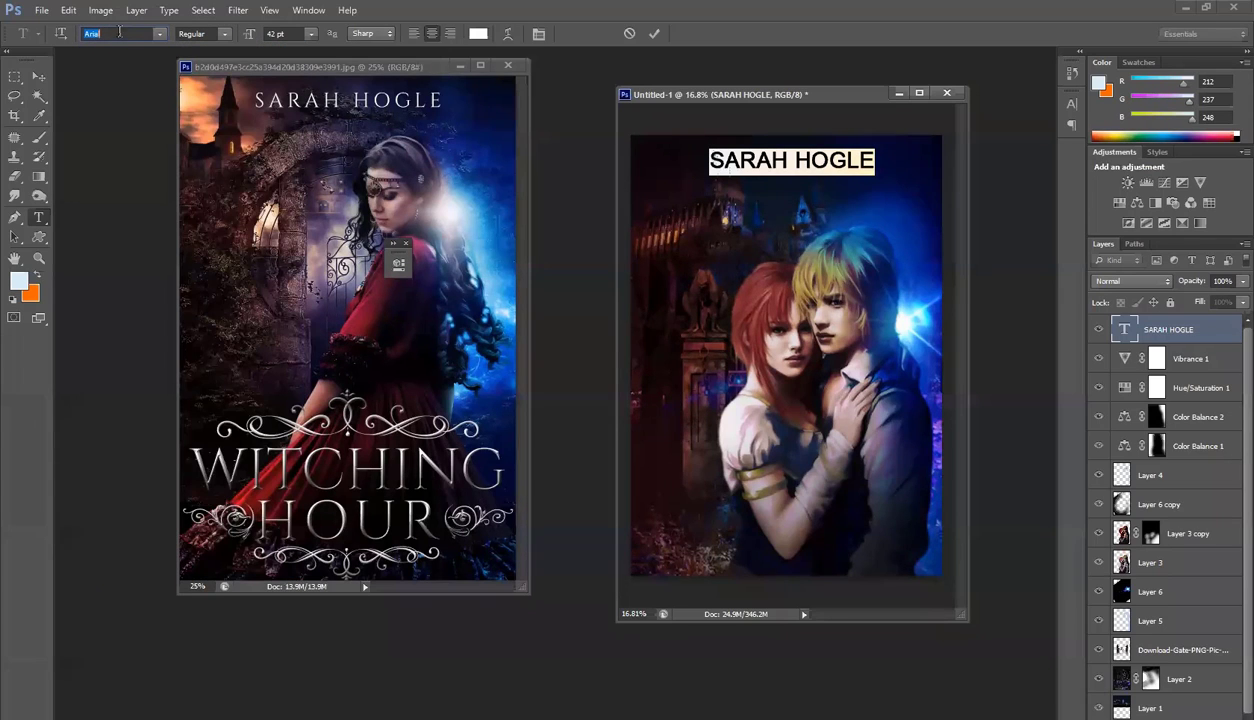
{"action": "type", "text": "Times New Rom..."}
{"action": "key", "text": "Return"}
{"action": "left_click", "coordinate": [224, 35]}
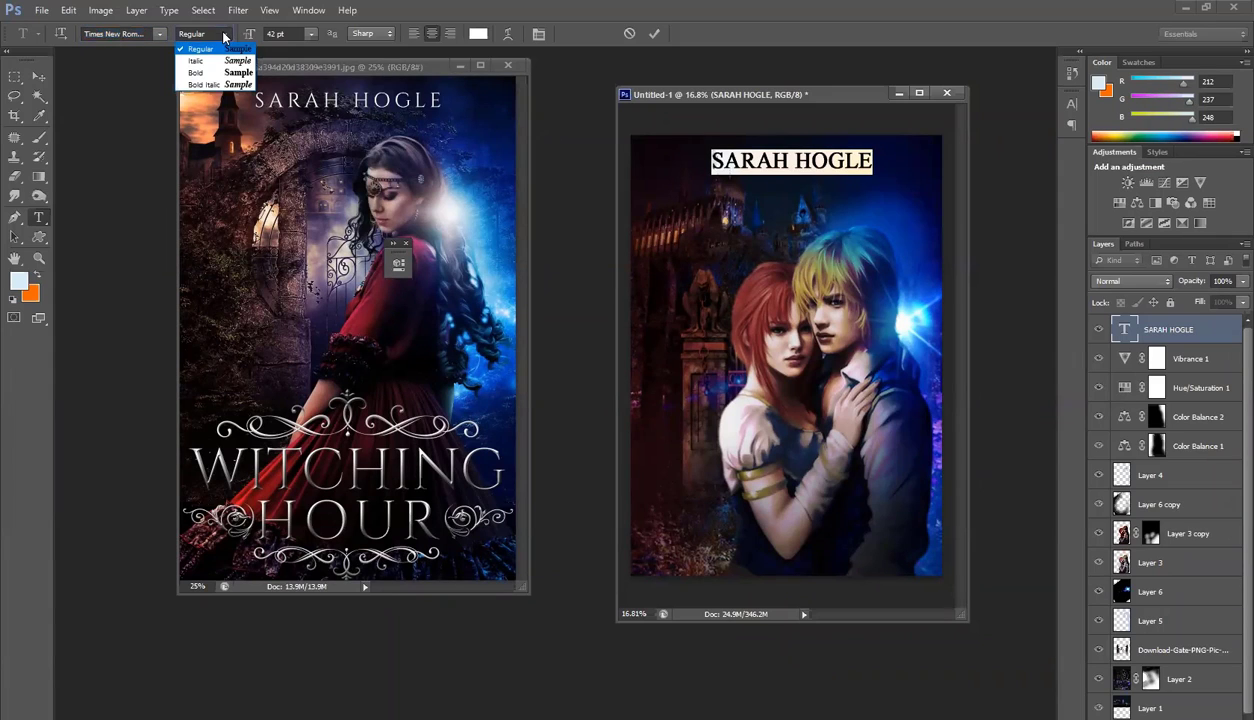
{"action": "left_click", "coordinate": [38, 76]}
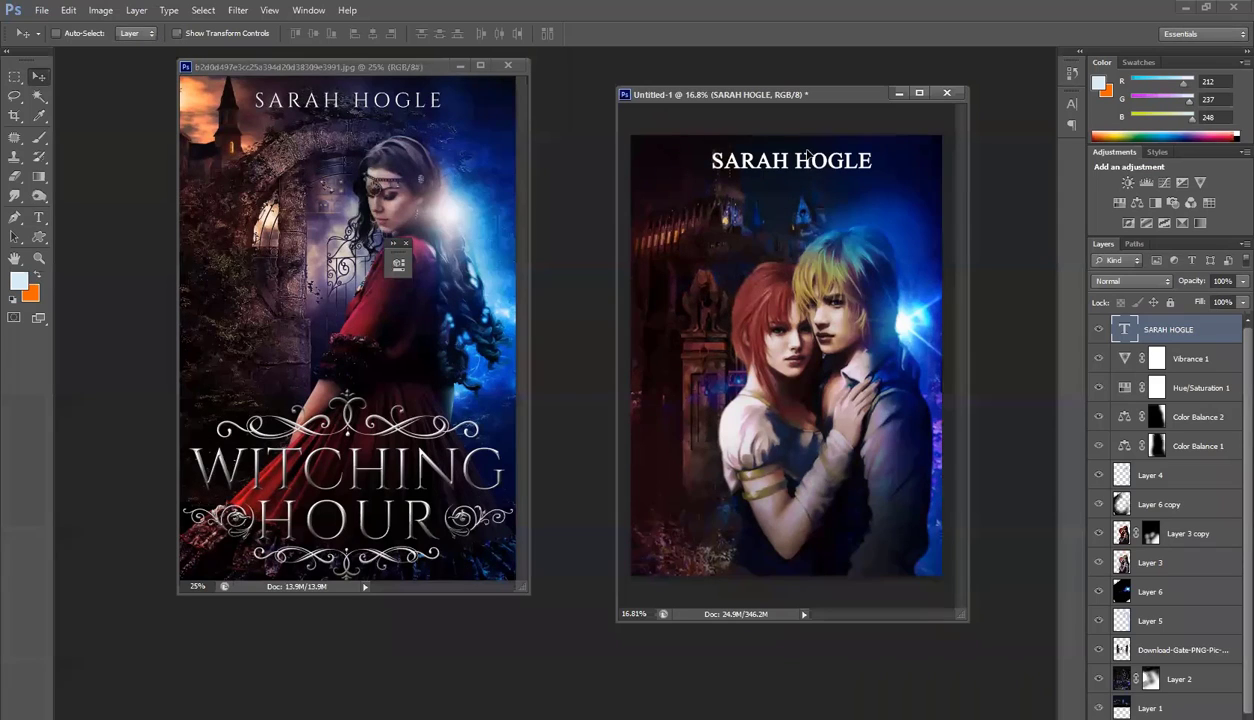
{"action": "left_click_drag", "start_coordinate": [806, 154], "coordinate": [811, 151]}
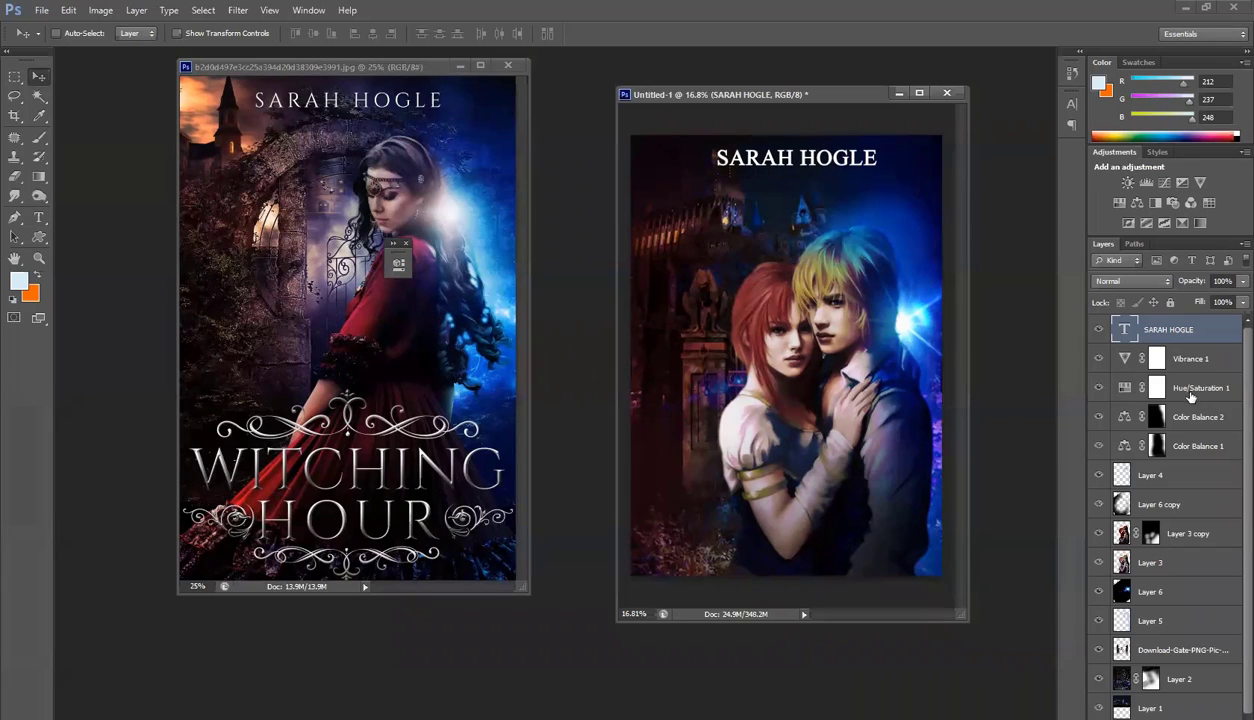
Change the author name's font to Kozuka Gothic in the EL weight
{"action": "double_click", "coordinate": [1123, 330]}
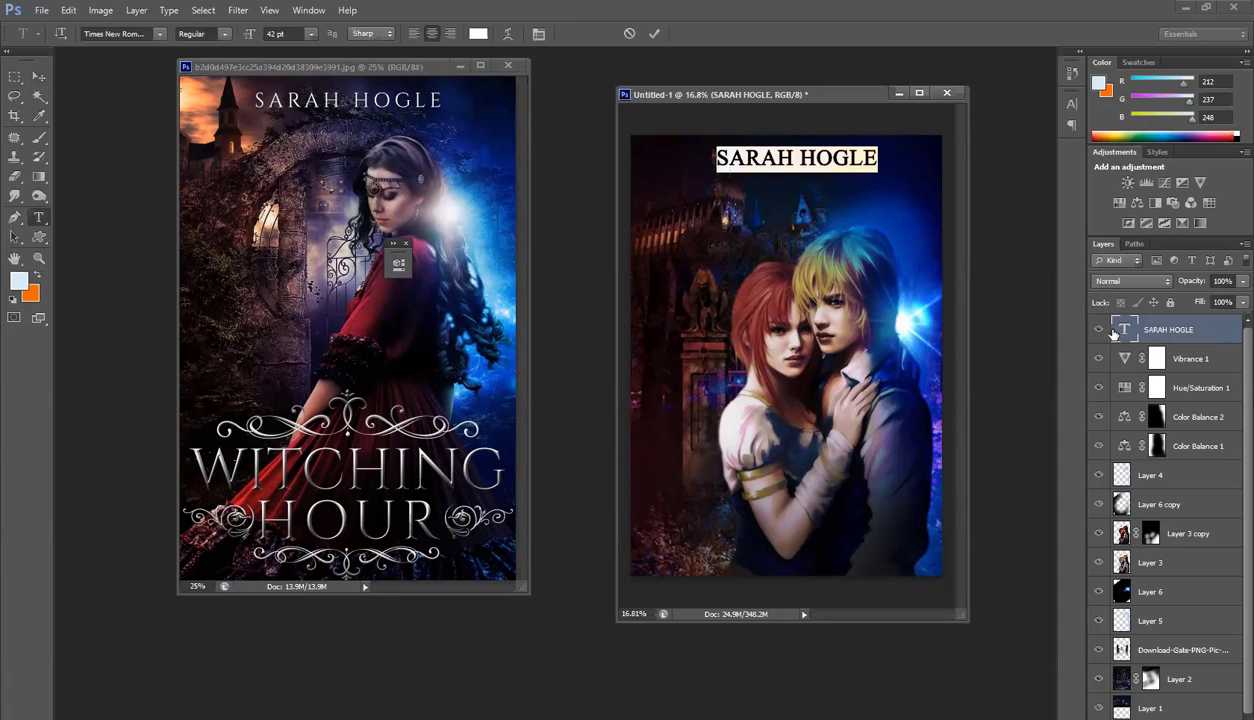
{"action": "left_click", "coordinate": [162, 40]}
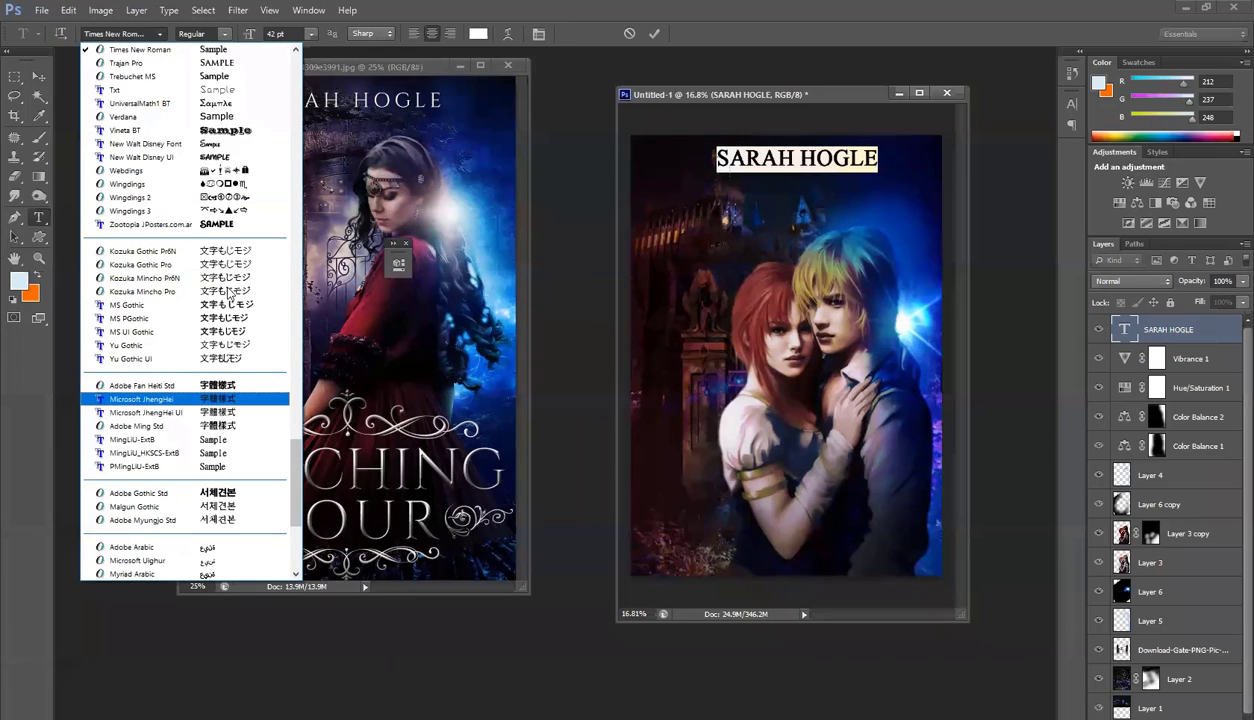
{"action": "left_click", "coordinate": [255, 250]}
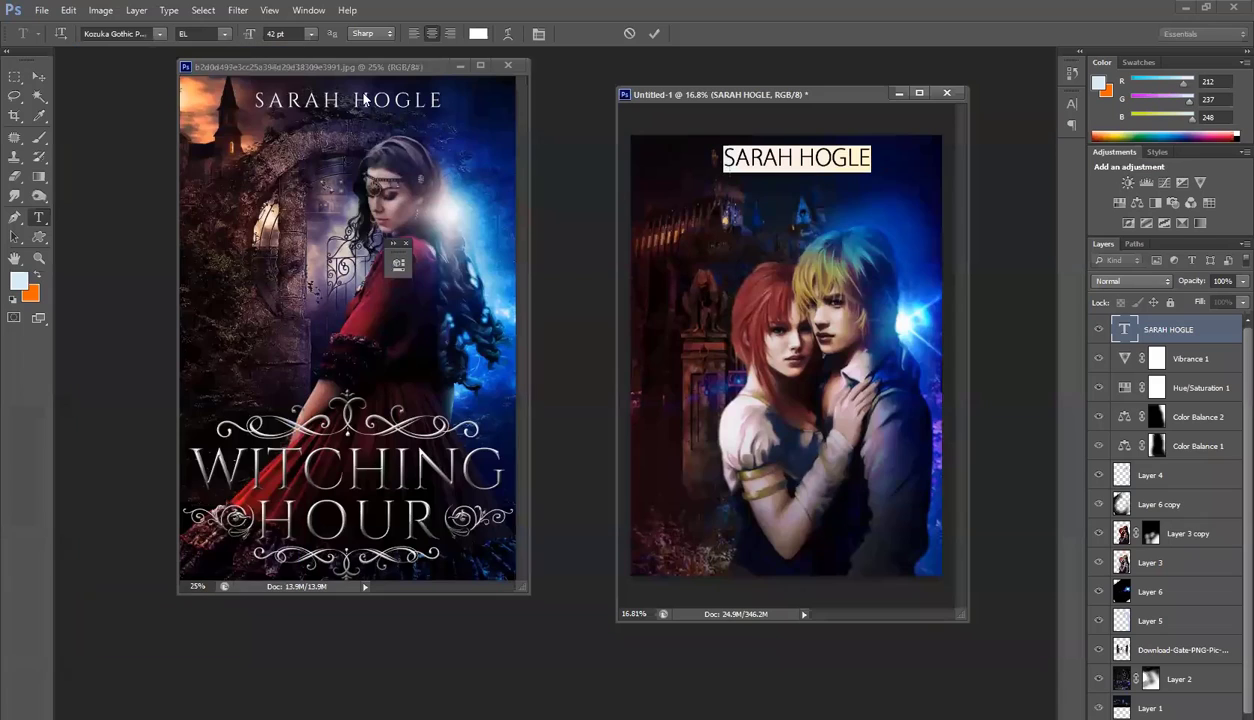
Reduce the author name's font size to 37 pt
{"action": "left_click", "coordinate": [36, 77]}
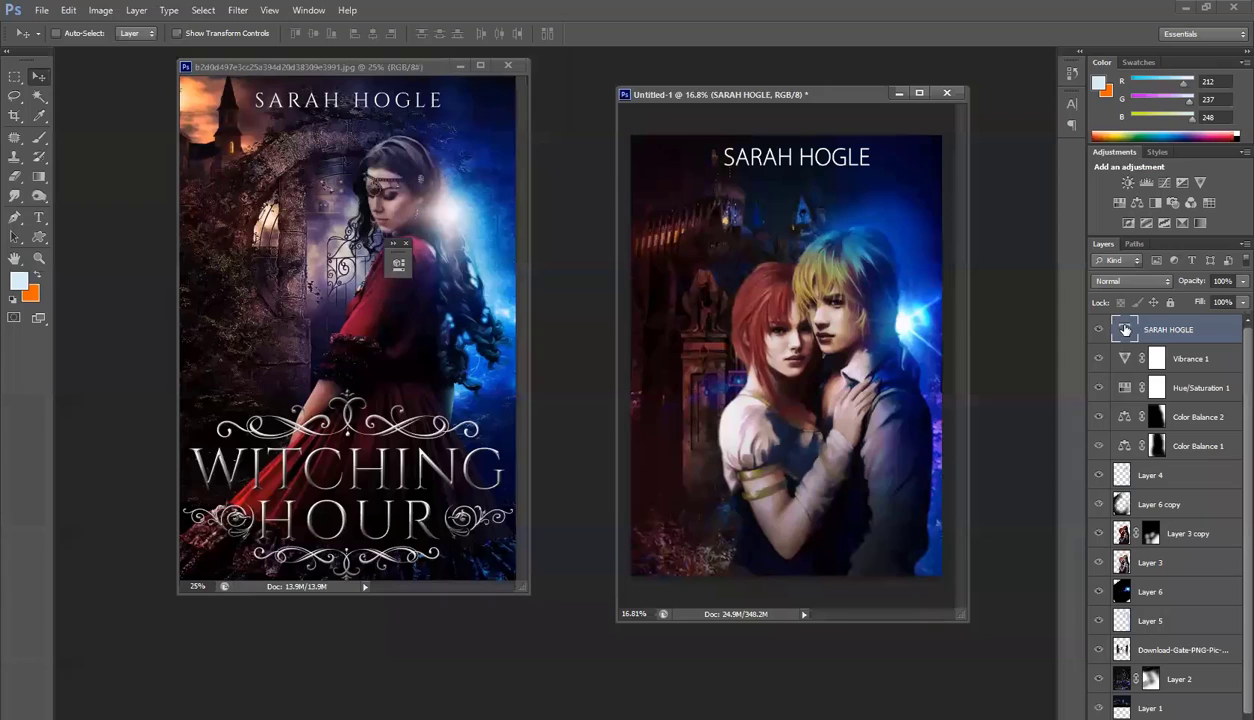
{"action": "double_click", "coordinate": [1125, 329]}
{"action": "left_click", "coordinate": [238, 35]}
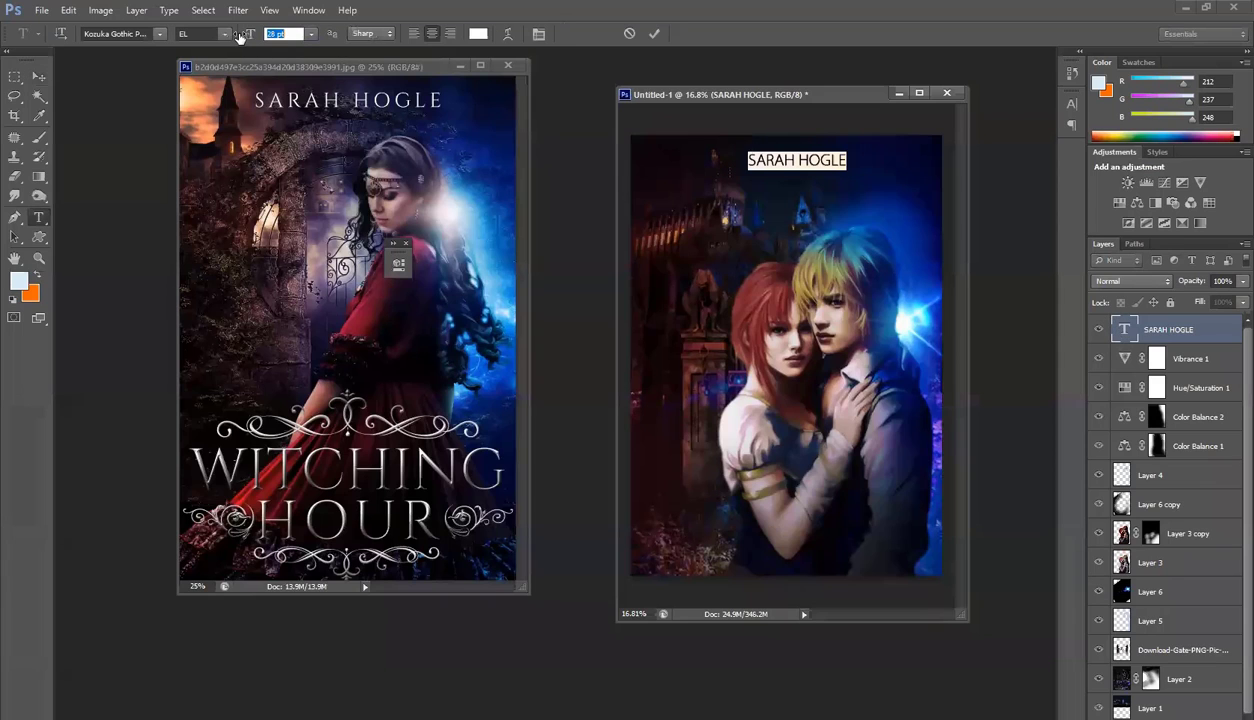
{"action": "left_click", "coordinate": [271, 33]}
{"action": "left_click_drag", "start_coordinate": [251, 38], "coordinate": [259, 40]}
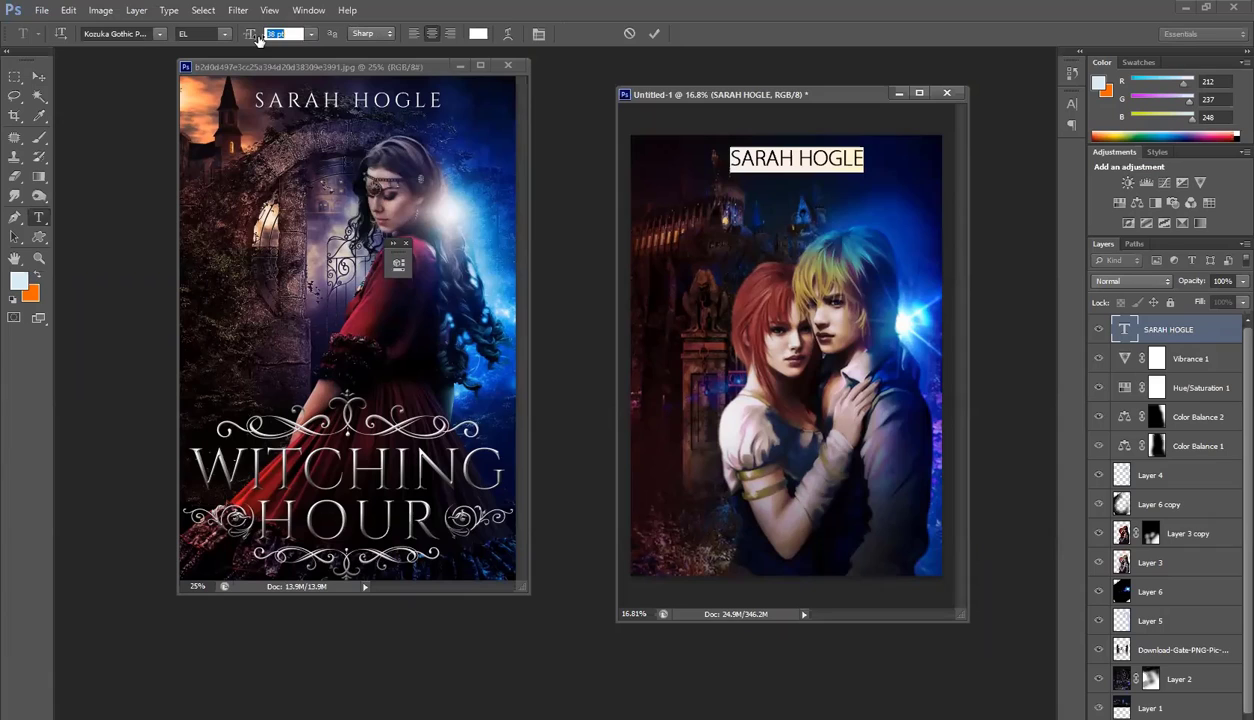
Set the author name's tracking to 280 and close the character settings
{"action": "left_click", "coordinate": [537, 36]}
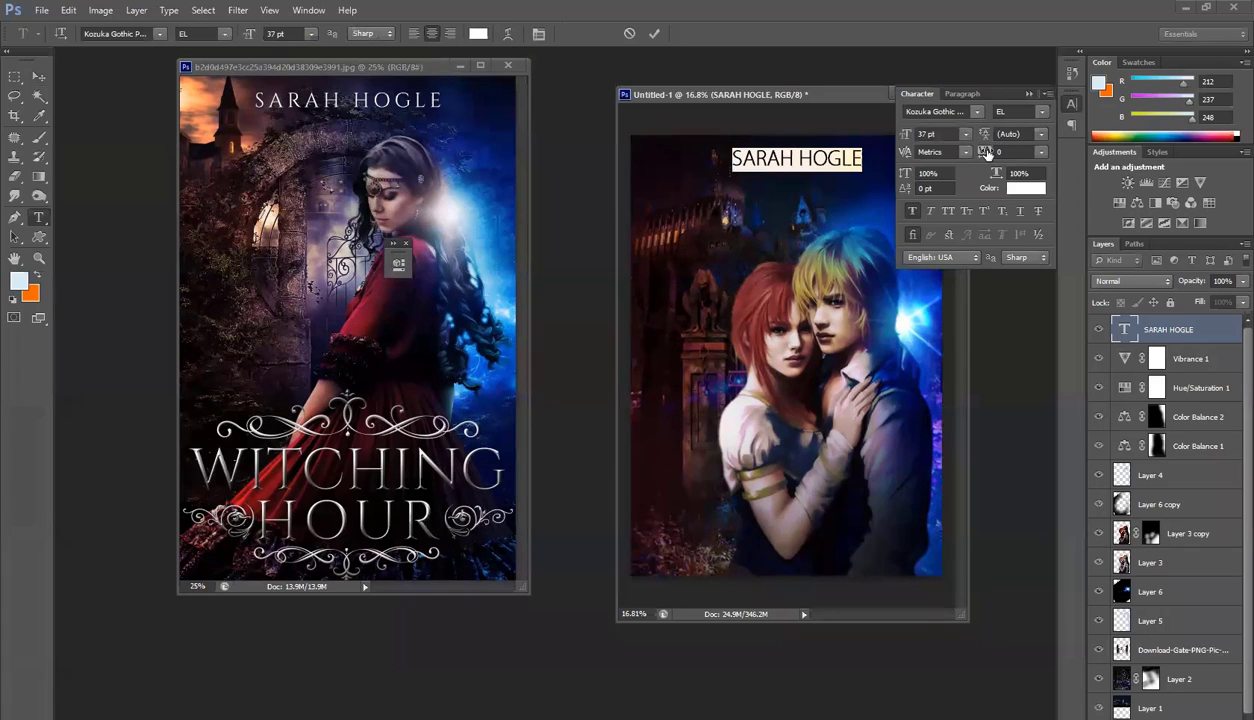
{"action": "left_click_drag", "start_coordinate": [984, 153], "coordinate": [996, 154]}
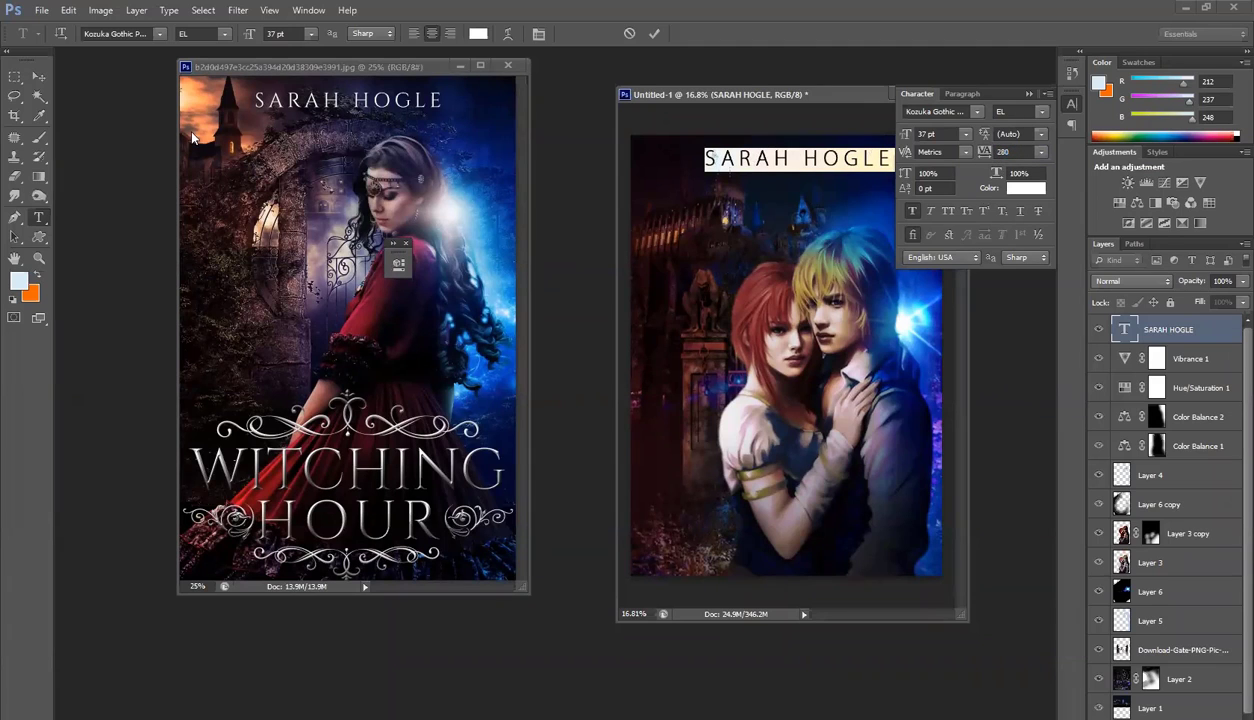
{"action": "left_click", "coordinate": [38, 77]}
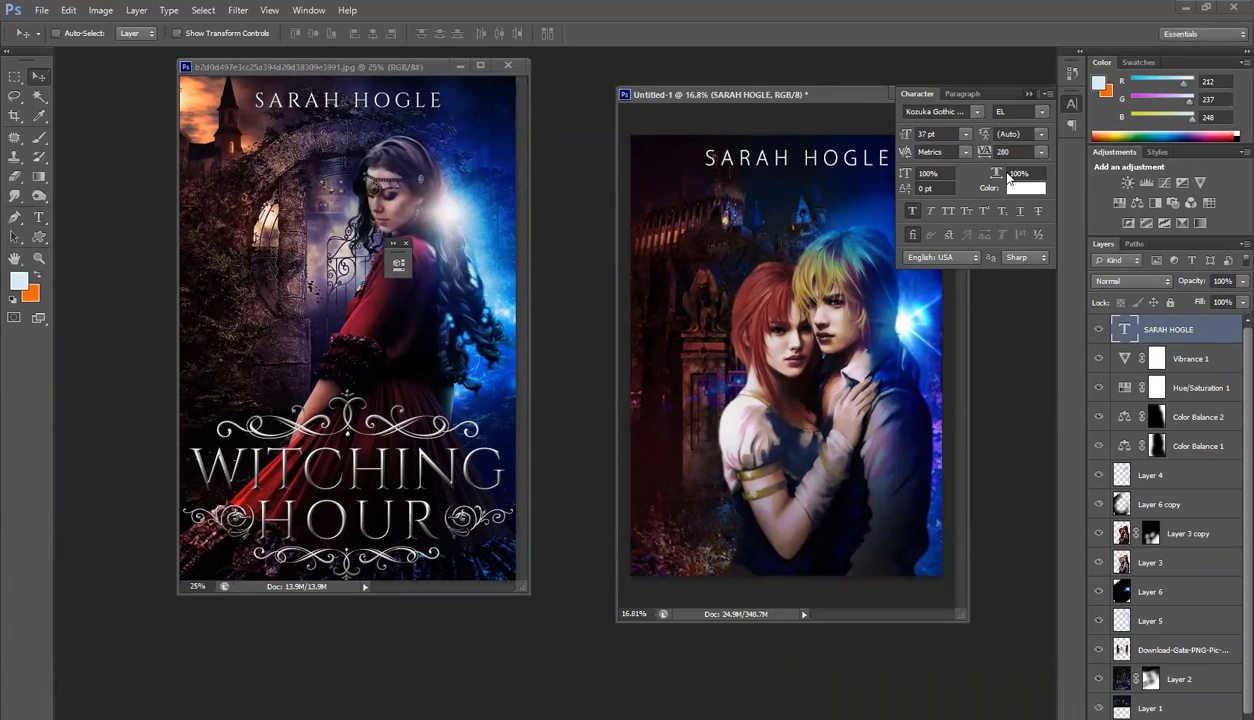
{"action": "left_click", "coordinate": [1038, 95]}
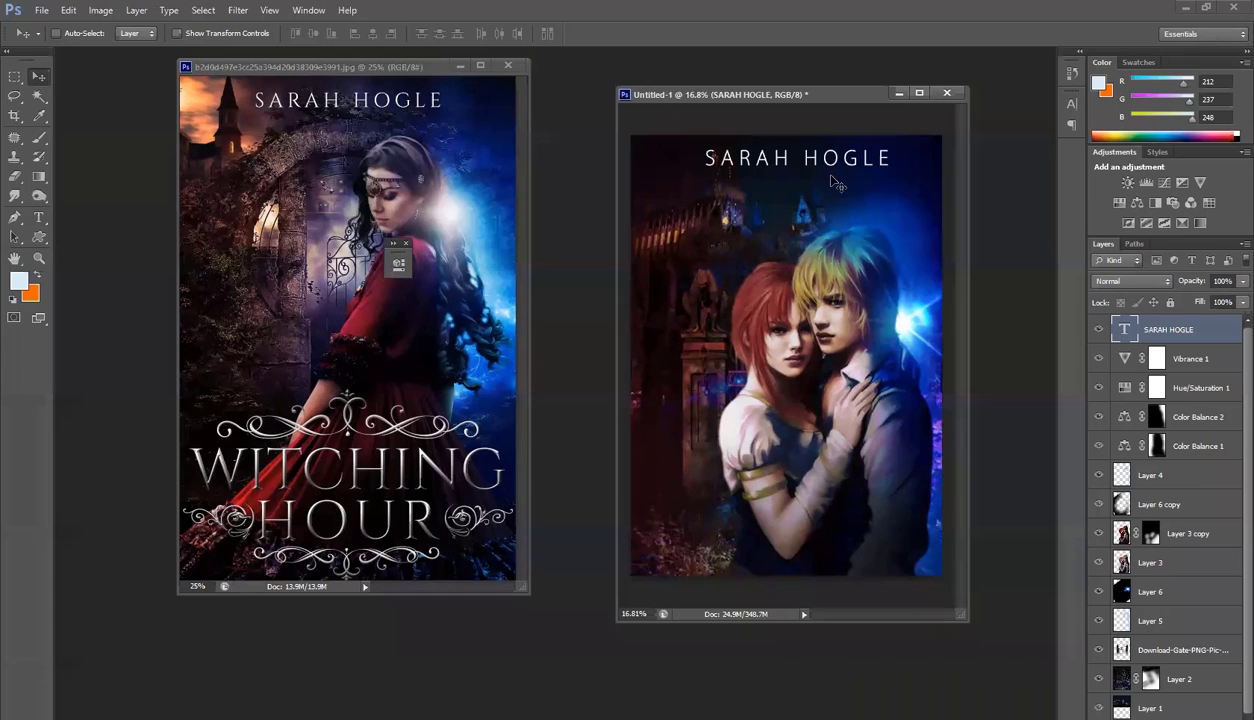
Duplicate the author name near the cover's lower edge and replace its text with WITCHING HOUR on two lines
{"action": "left_click_drag", "start_coordinate": [831, 180], "coordinate": [836, 533]}
{"action": "double_click", "coordinate": [1124, 329]}
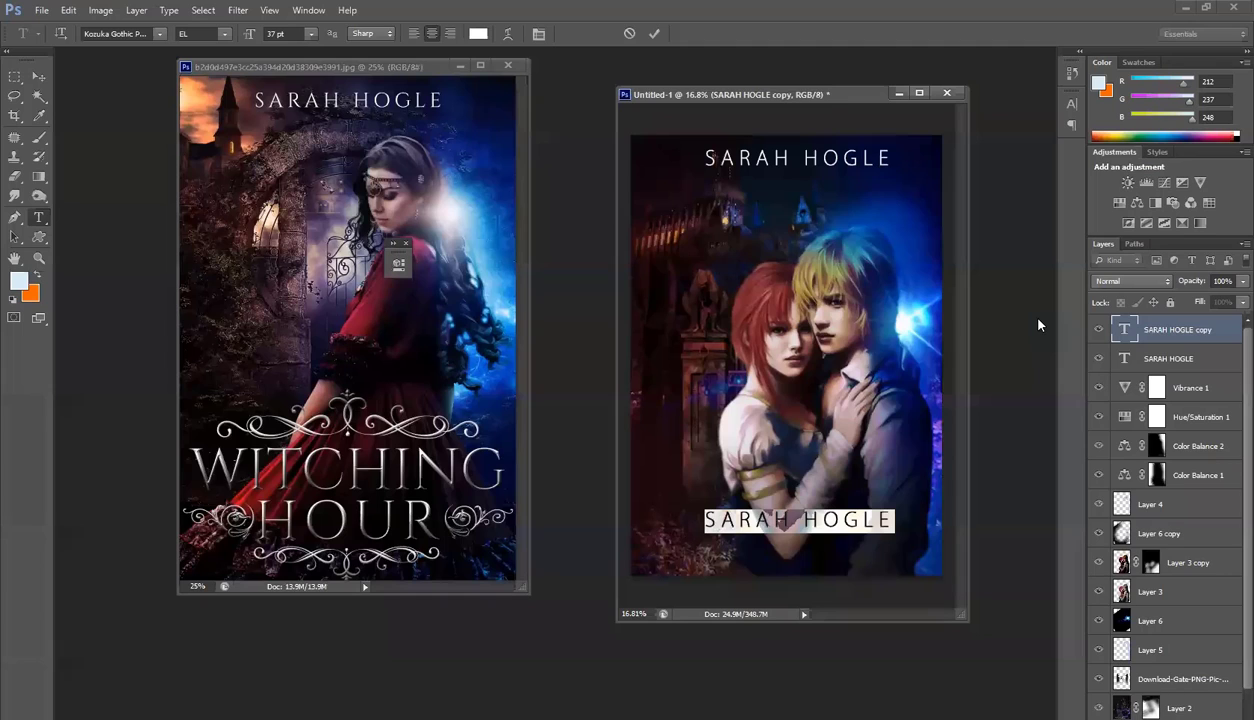
{"action": "type", "text": "W"}
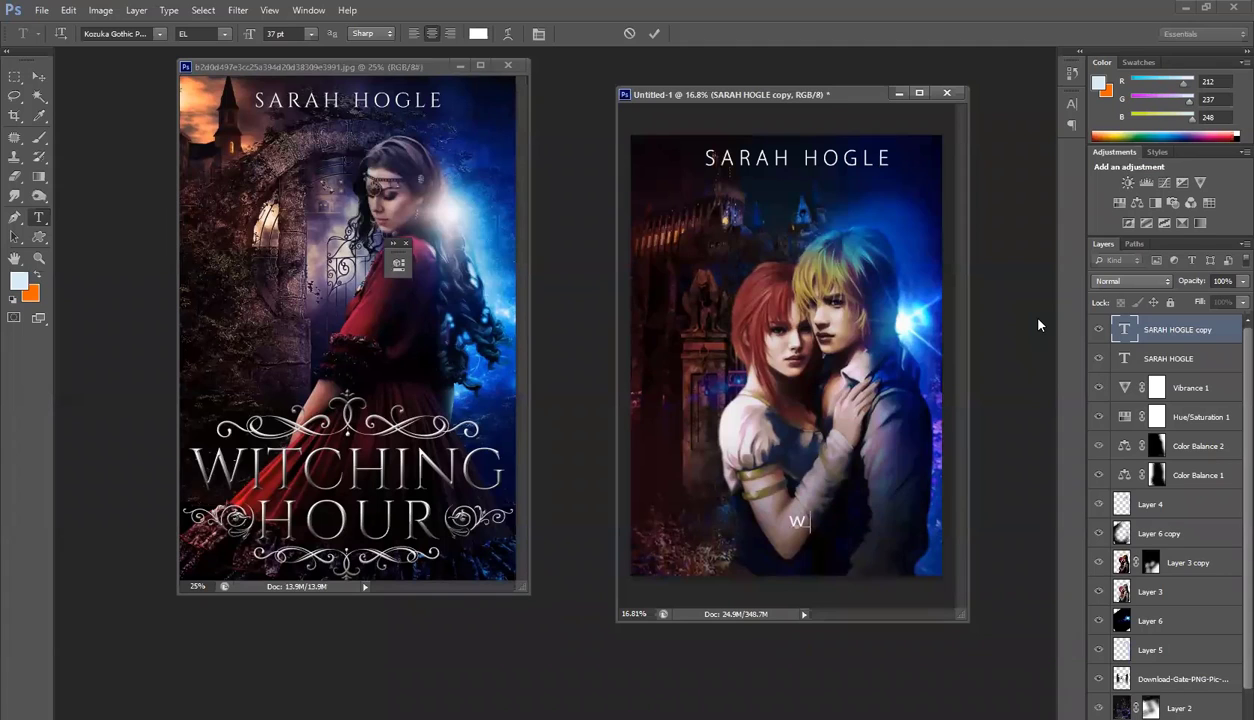
{"action": "type", "text": "ITCHING"}
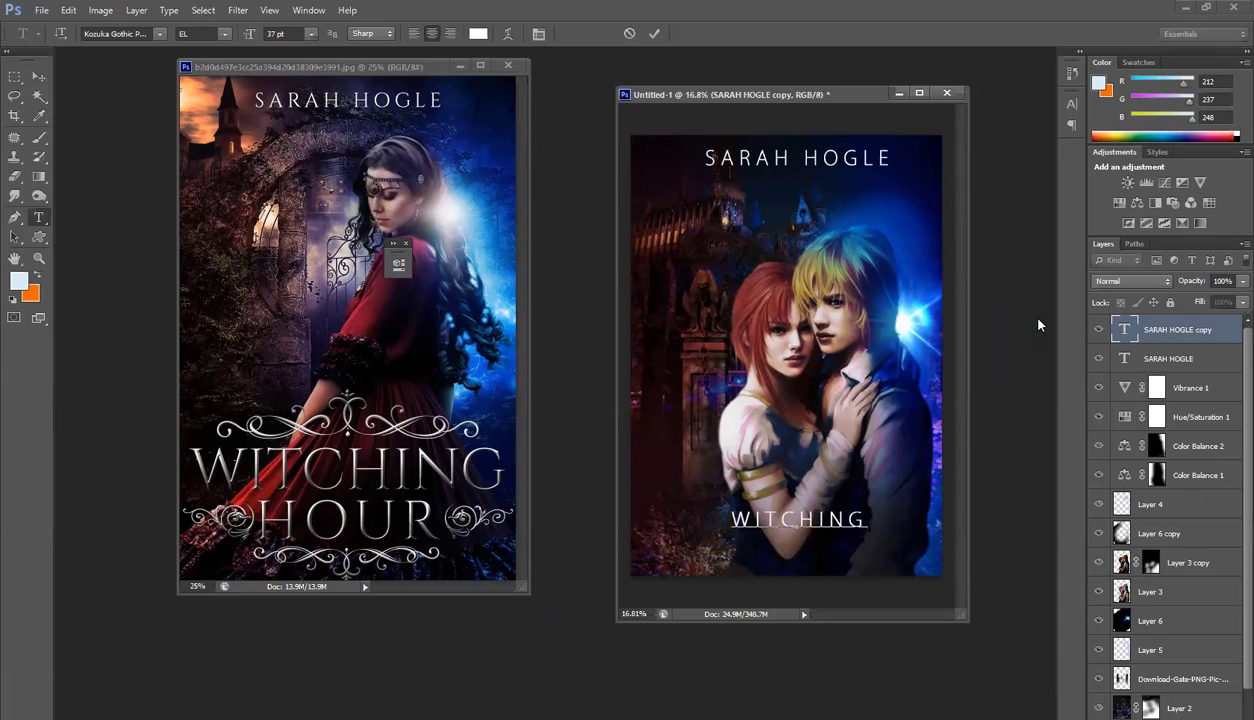
{"action": "key", "text": "Return"}
{"action": "type", "text": "HOUR"}
Scale the WITCHING HOUR title up to about 211% so it spans nearly the full cover width
{"action": "left_click", "coordinate": [38, 76]}
{"action": "key", "text": "ctrl+t"}
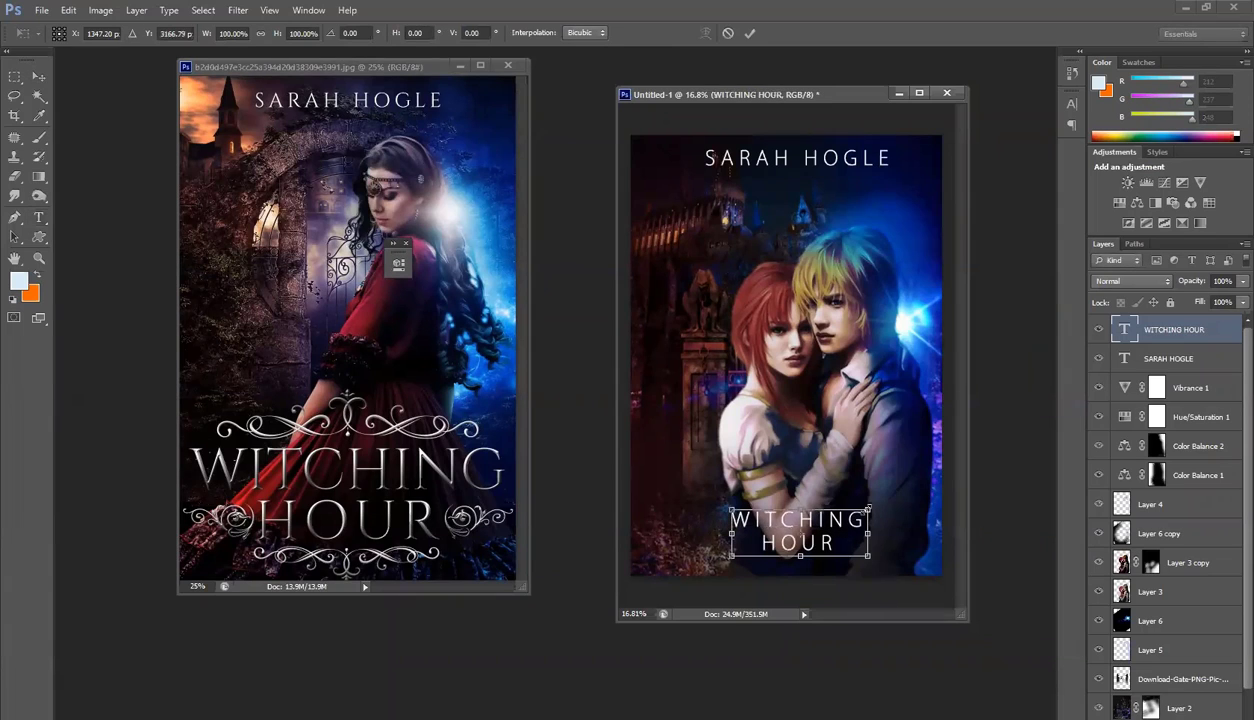
{"action": "left_click_drag", "start_coordinate": [868, 532], "coordinate": [906, 490]}
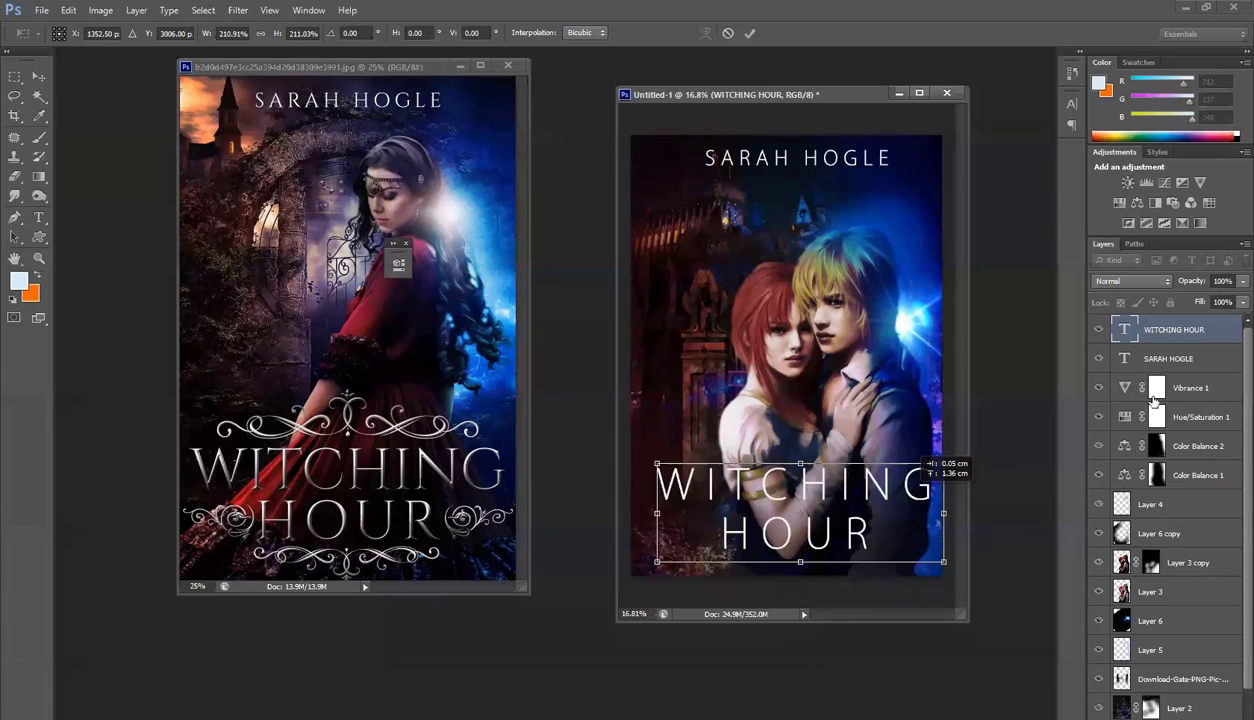
{"action": "key", "text": "Return"}
Set the title's font size to 99.08 pt, leading to 96.01 pt and tracking to 0
{"action": "double_click", "coordinate": [1122, 330]}
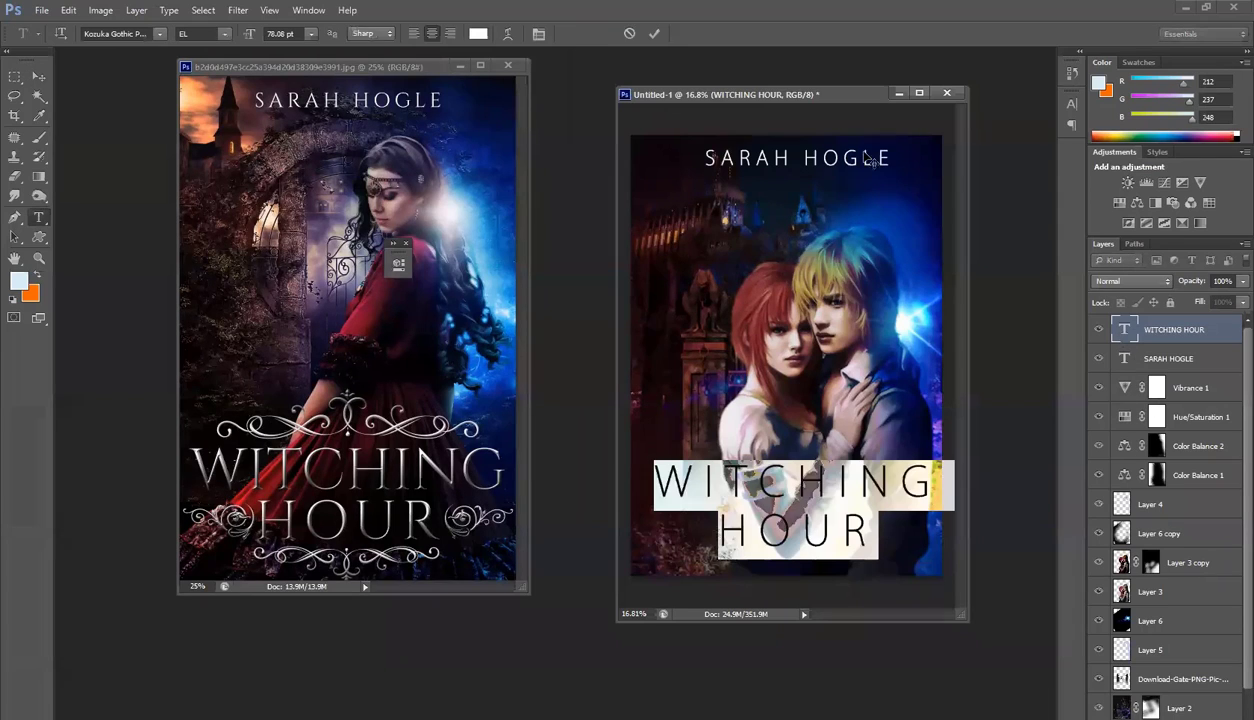
{"action": "left_click", "coordinate": [536, 33]}
{"action": "mouse_move", "coordinate": [986, 138]}
{"action": "left_mouse_down"}
{"action": "mouse_move", "coordinate": [970, 142]}
{"action": "mouse_move", "coordinate": [1047, 140]}
{"action": "mouse_move", "coordinate": [980, 159]}
{"action": "mouse_move", "coordinate": [906, 140]}
{"action": "mouse_move", "coordinate": [1000, 138]}
{"action": "left_mouse_up"}
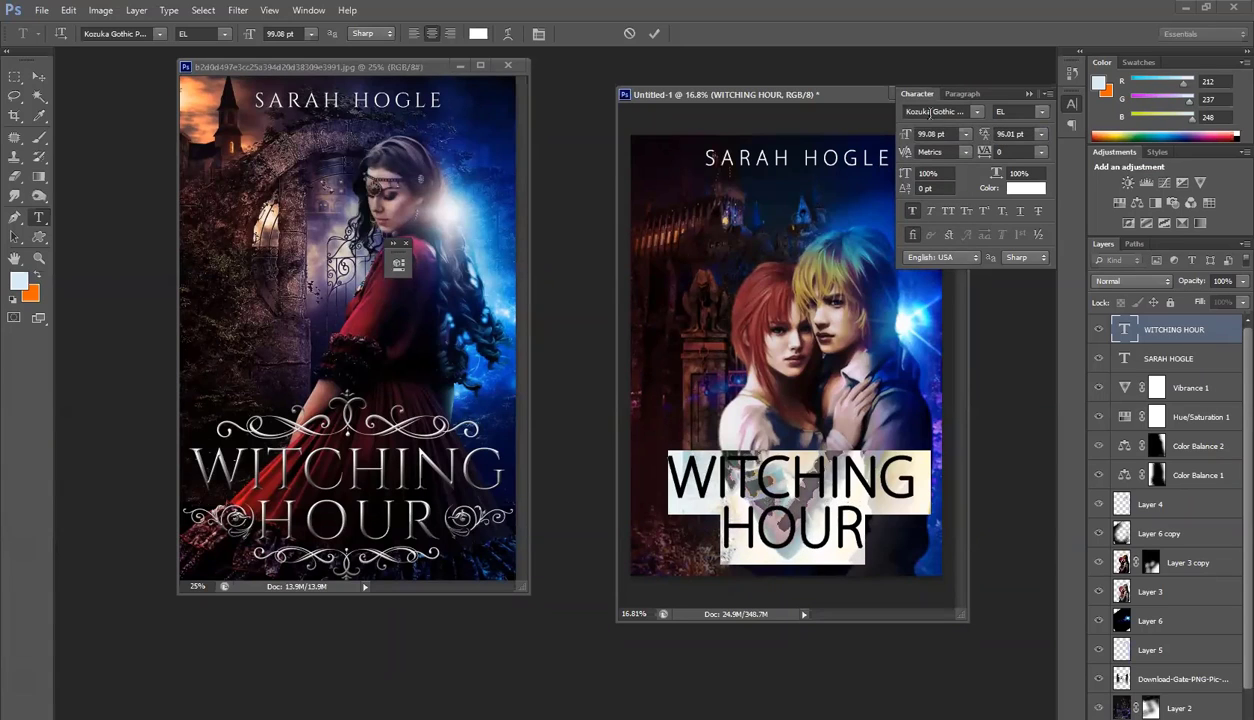
{"action": "left_click", "coordinate": [39, 77]}
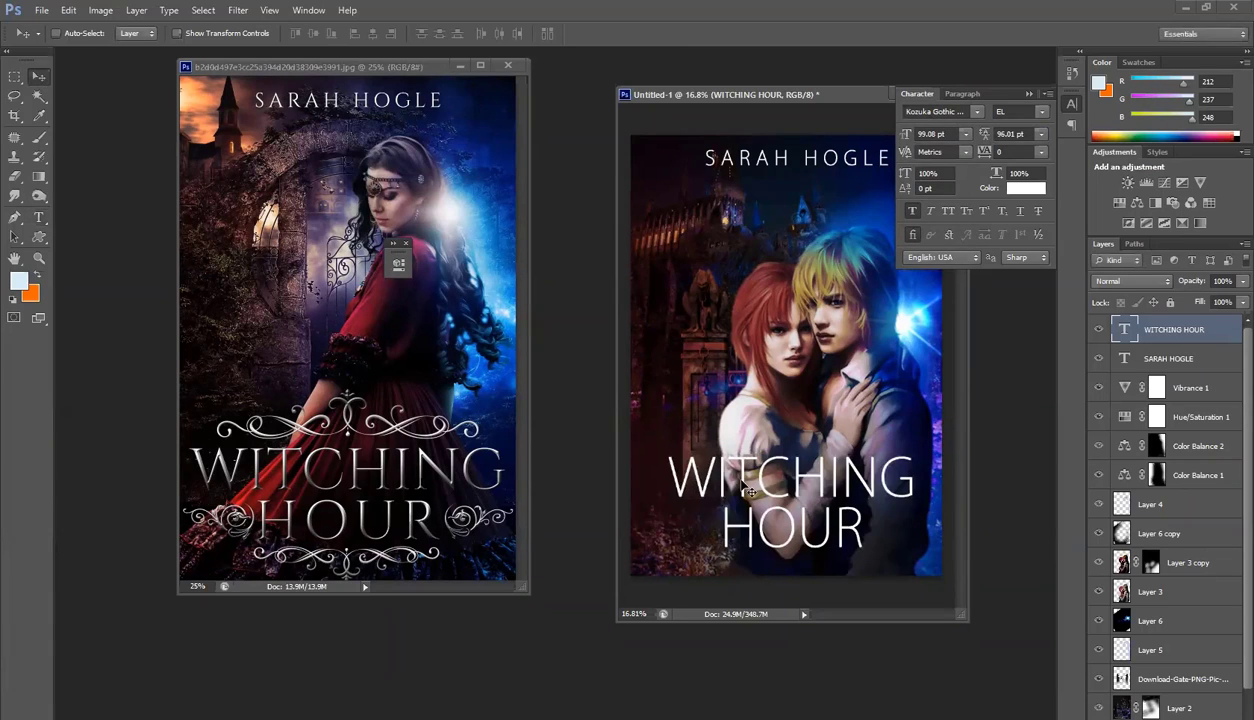
{"action": "scroll", "coordinate": [745, 488], "scroll_direction": "up", "scroll_amount": 3}
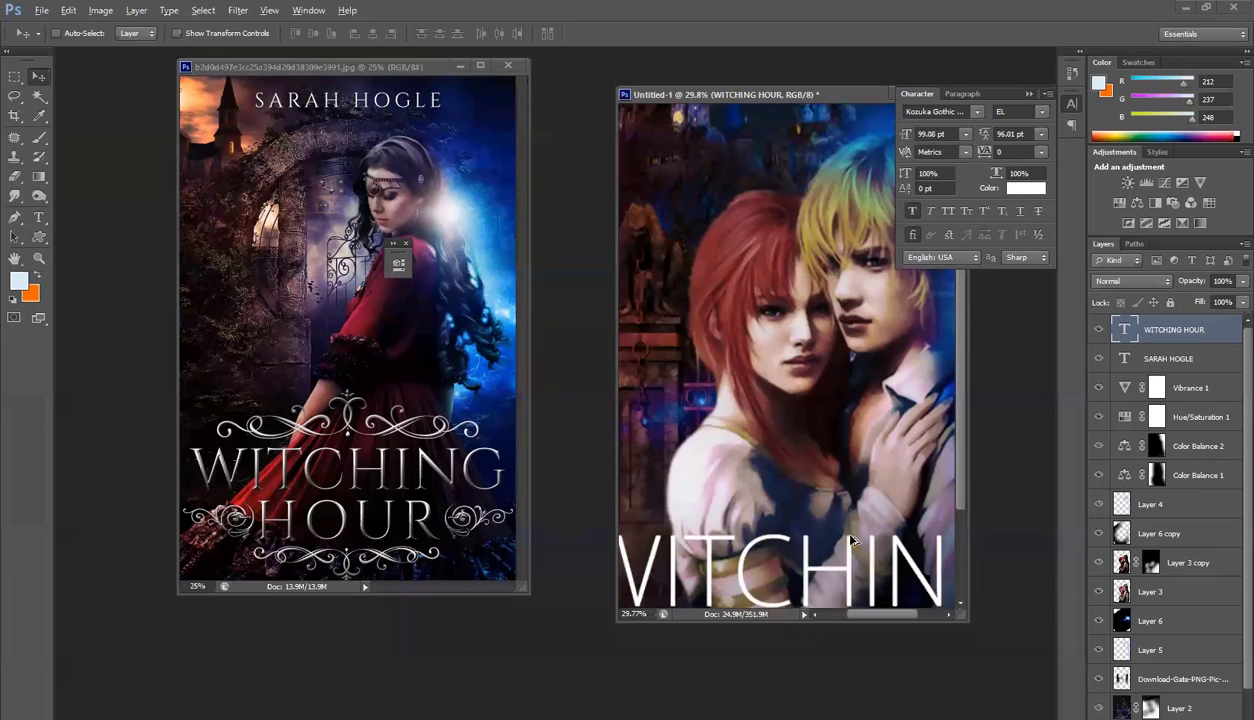
{"action": "scroll", "coordinate": [850, 540], "scroll_direction": "down", "scroll_amount": 3}
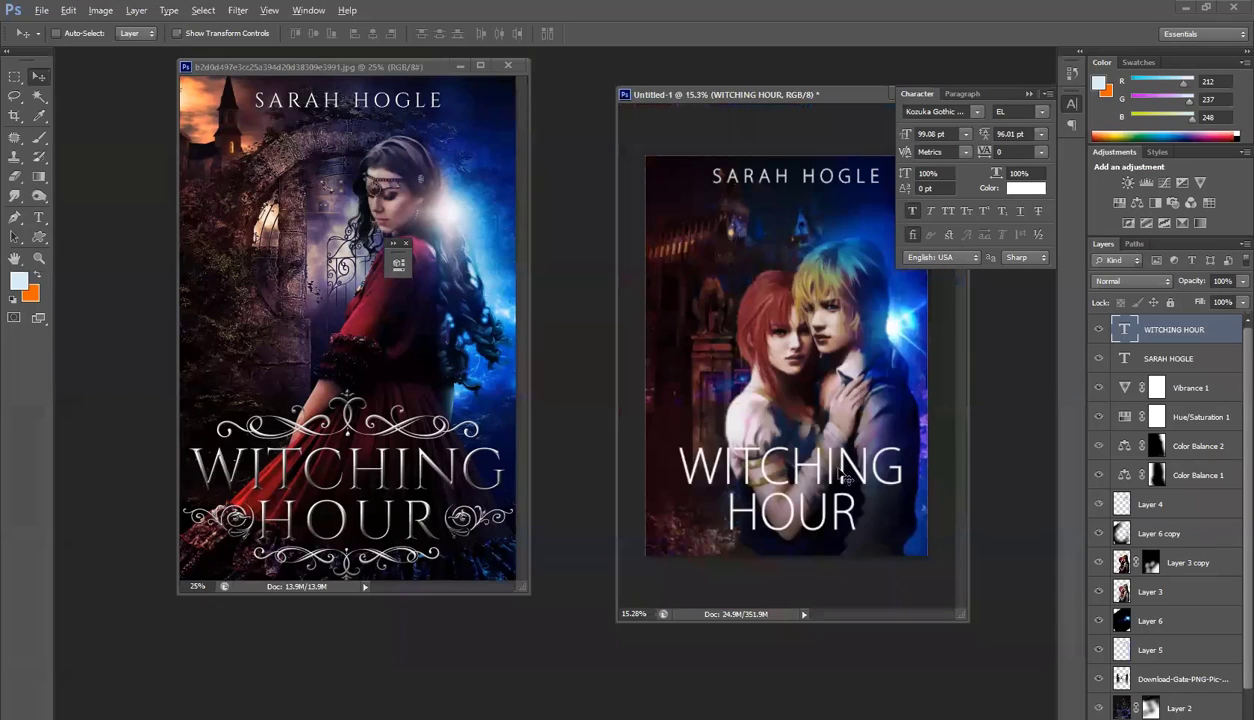
Load the title's letter shapes as a selection and create a new layer above the text
{"action": "left_click", "coordinate": [1127, 331], "text": "ctrl"}
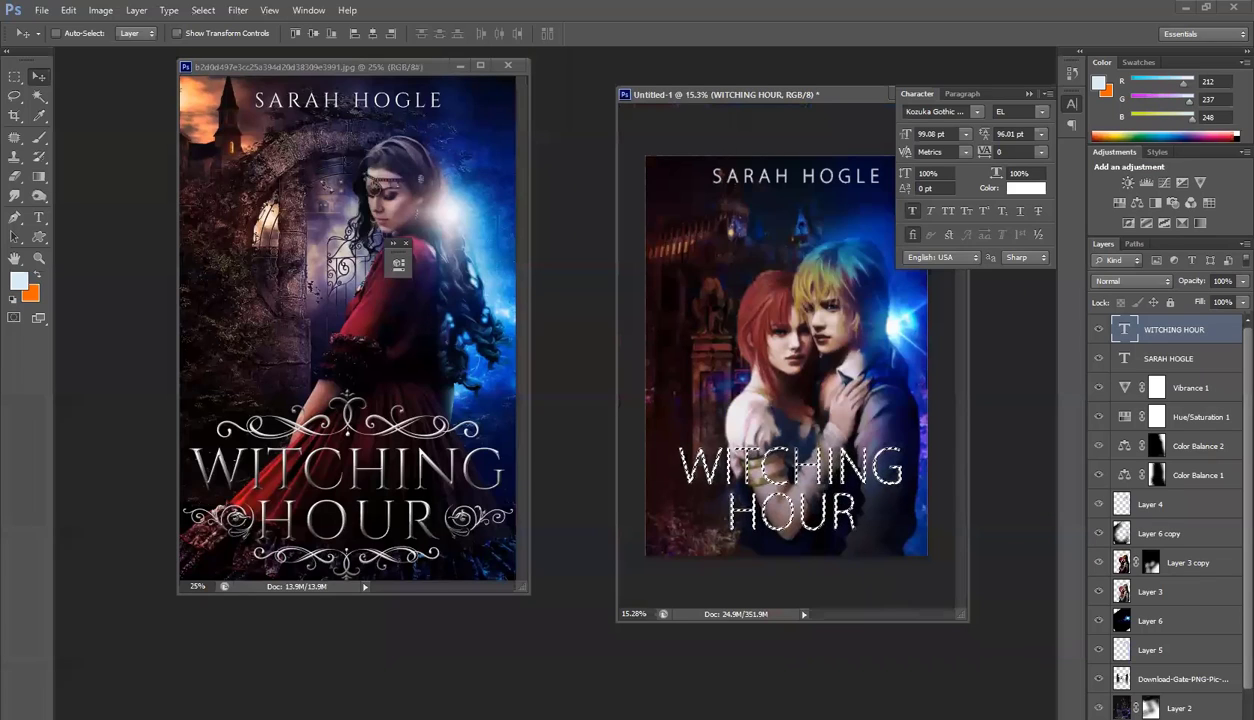
{"action": "key", "text": "ctrl+shift+alt+n"}
Fill the selected letters with a linear Black, White gradient running upward from below HOUR, and deselect
{"action": "key", "text": "g"}
{"action": "left_click", "coordinate": [77, 33]}
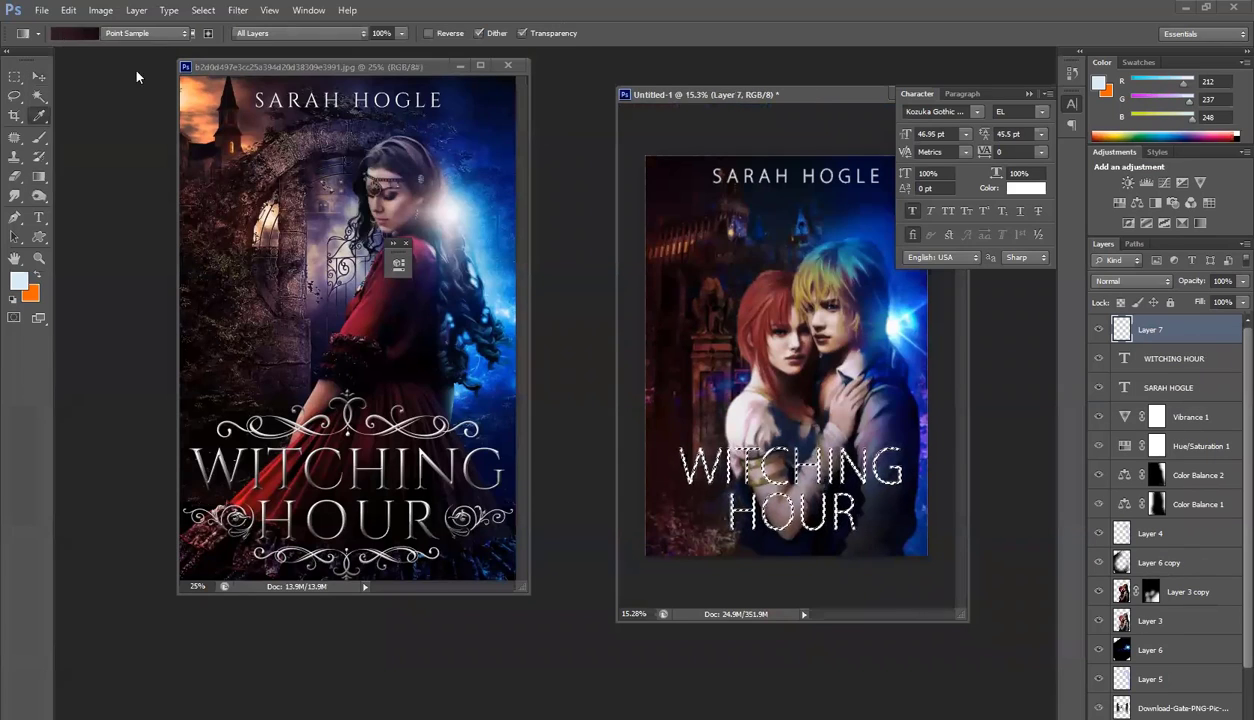
{"action": "left_click", "coordinate": [541, 183]}
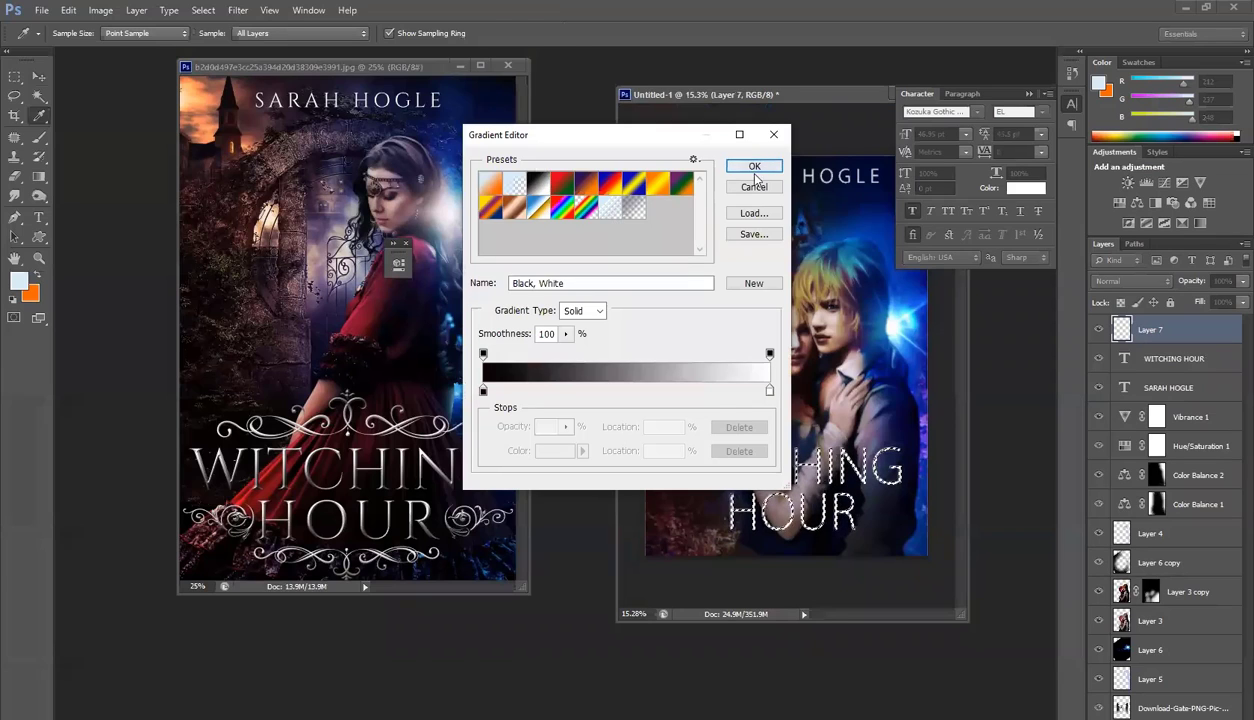
{"action": "left_click", "coordinate": [754, 166]}
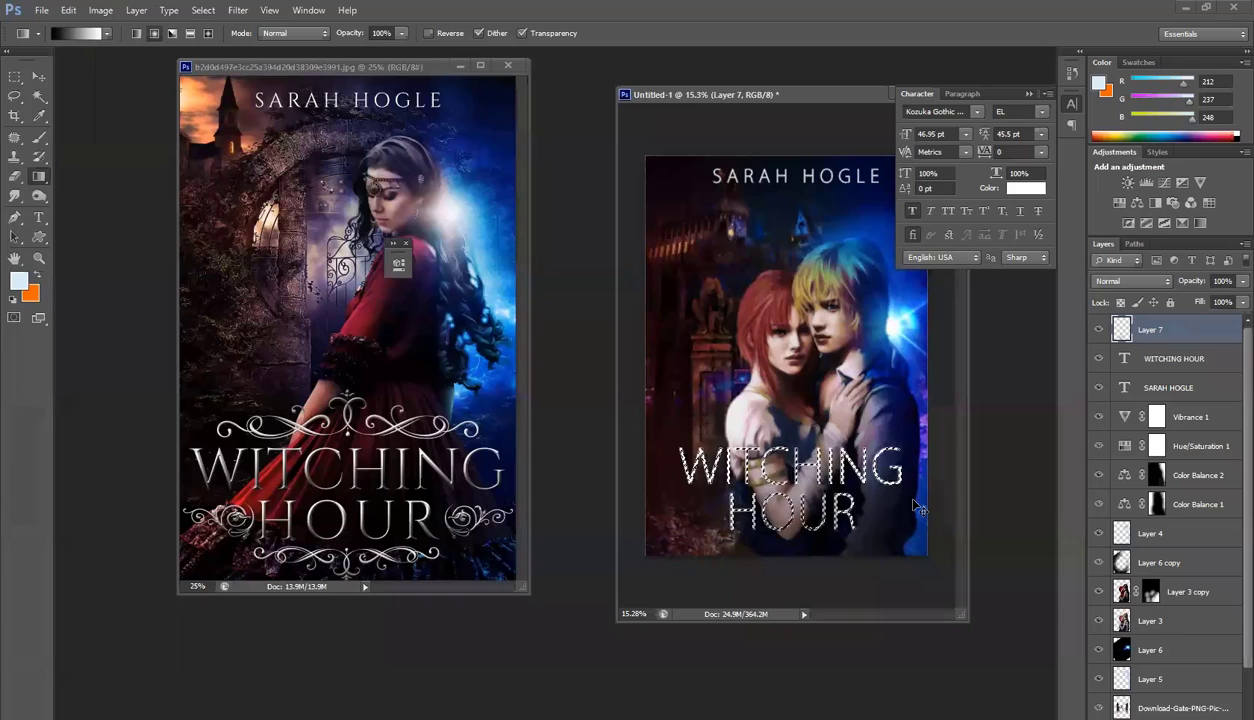
{"action": "left_click", "coordinate": [137, 34]}
{"action": "left_click_drag", "start_coordinate": [803, 567], "coordinate": [798, 441]}
{"action": "key", "text": "ctrl+d"}
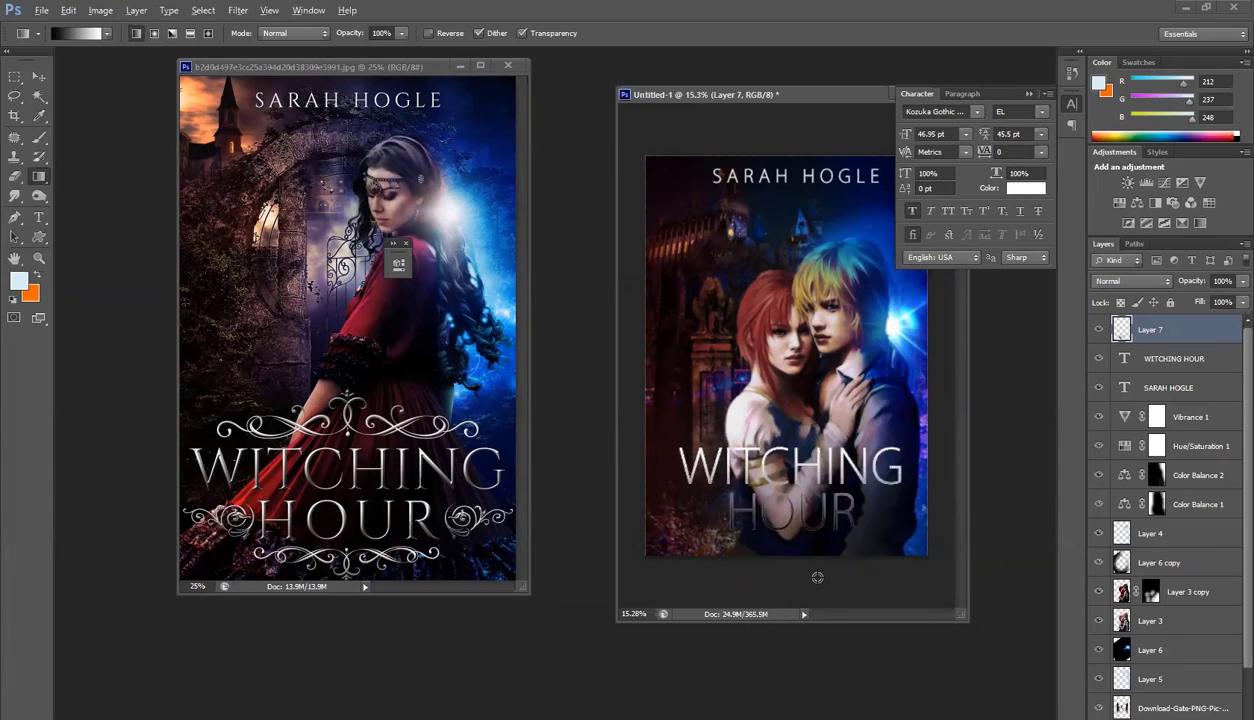
Hide the original WITCHING HOUR text layer and clear the gradient fill inside the letter selection on Layer 7
{"action": "scroll", "coordinate": [803, 470], "scroll_direction": "up", "scroll_amount": 1}
{"action": "left_click", "coordinate": [1099, 358]}
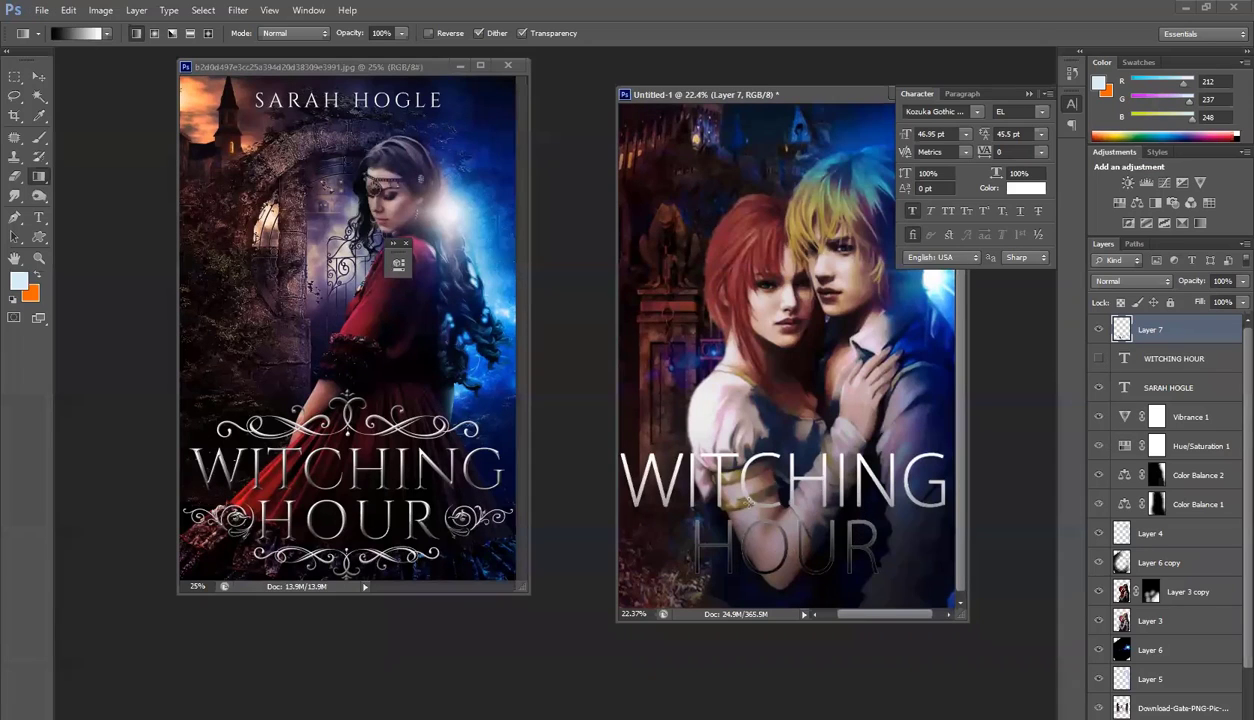
{"action": "scroll", "coordinate": [836, 470], "scroll_direction": "down", "scroll_amount": 1}
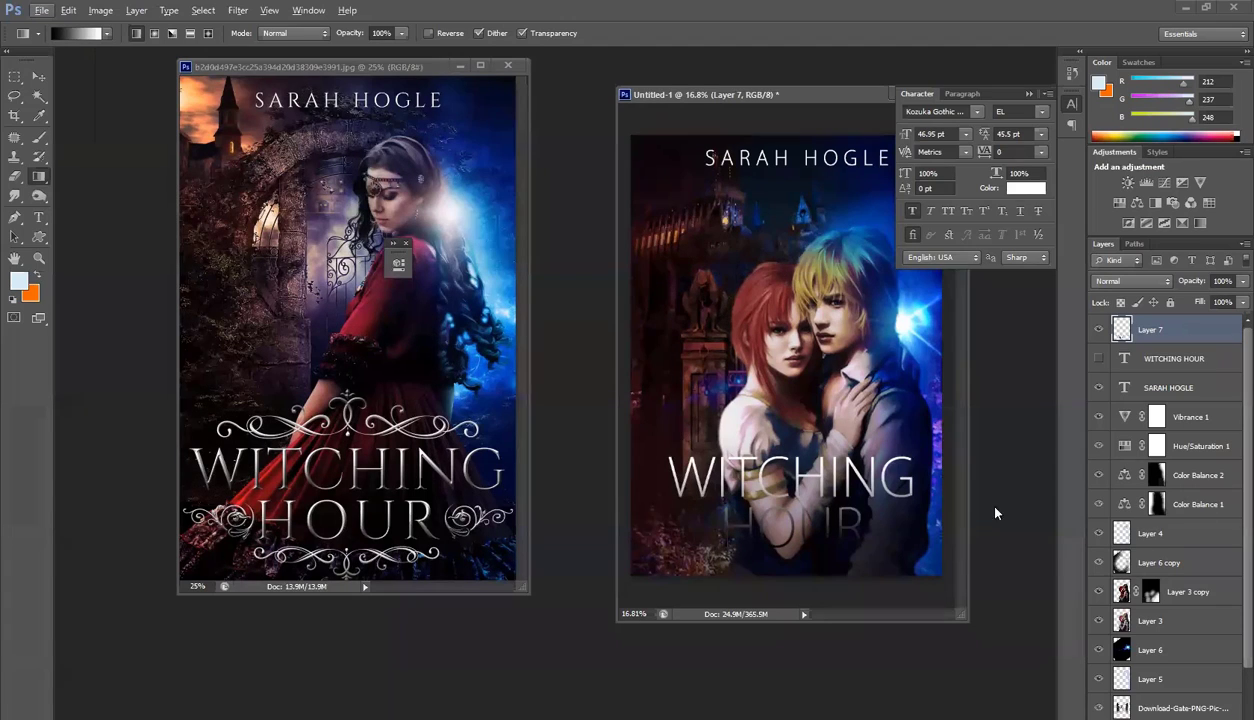
{"action": "left_click", "coordinate": [1122, 330], "text": "ctrl"}
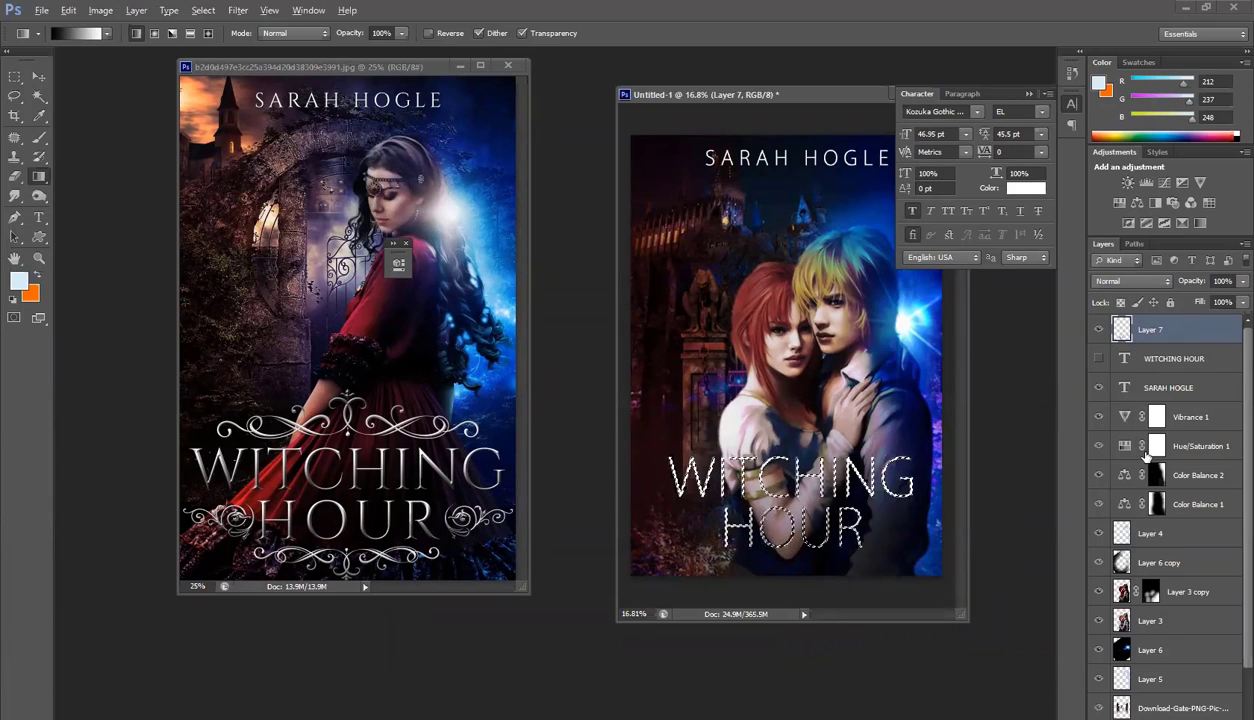
{"action": "key", "text": "Delete"}
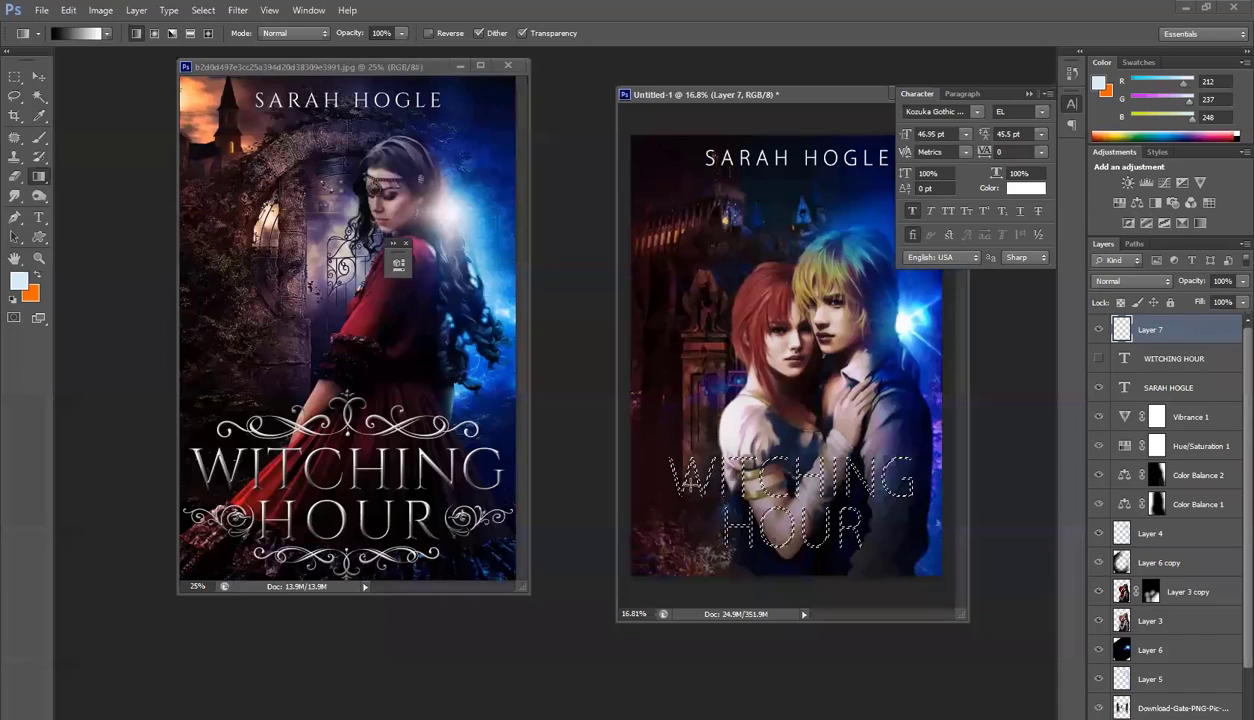
Paint across the selected title letters in gray #6c6c6c using a soft 370 px brush
{"action": "left_click", "coordinate": [18, 283]}
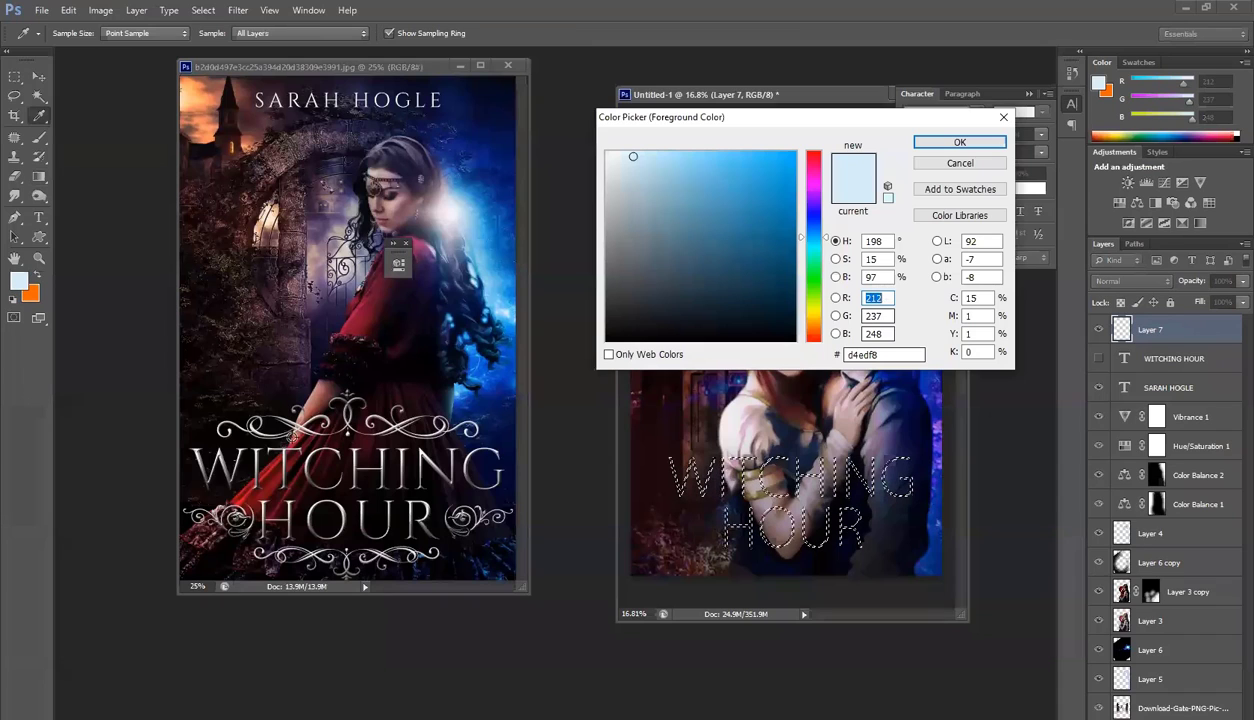
{"action": "left_click_drag", "start_coordinate": [604, 236], "coordinate": [602, 262]}
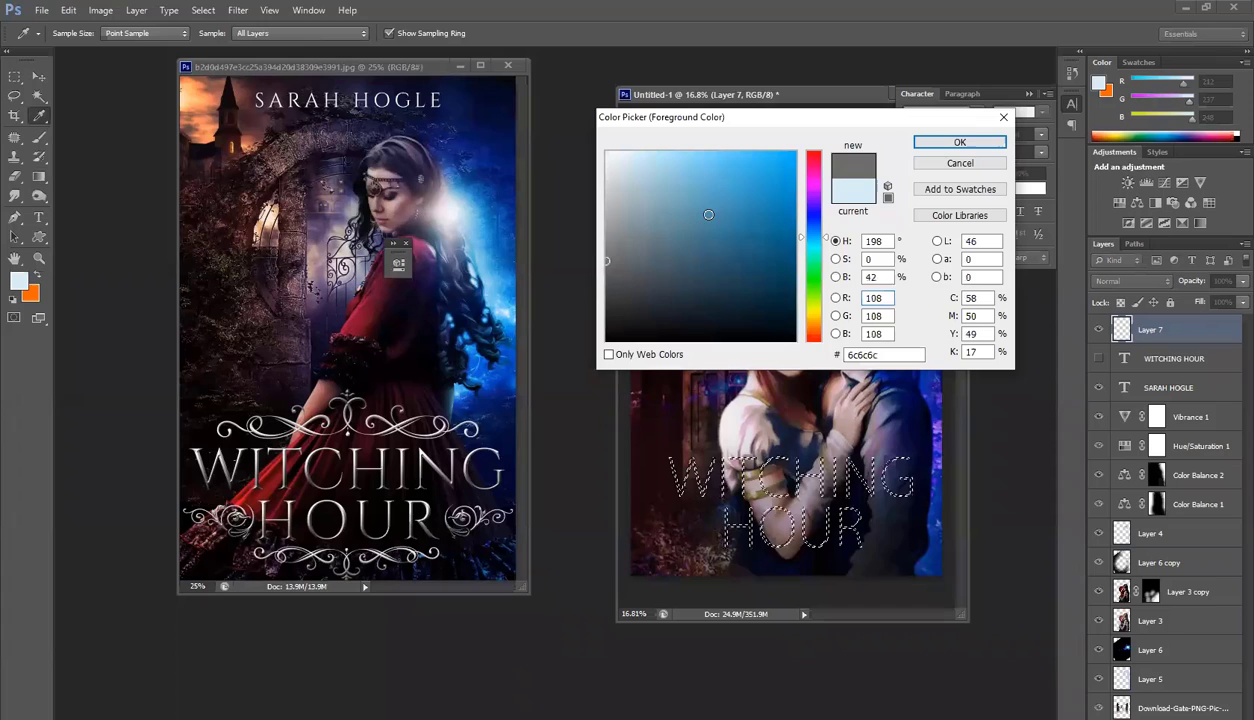
{"action": "left_click", "coordinate": [956, 145]}
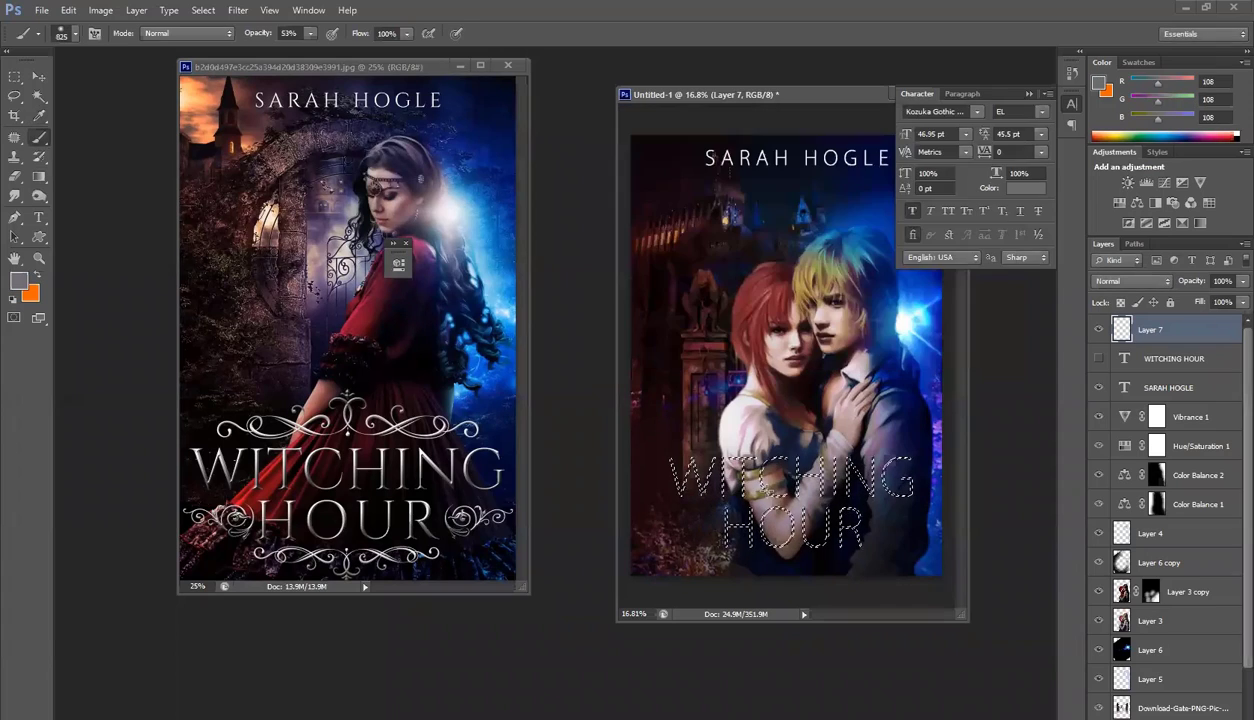
{"action": "right_click", "coordinate": [785, 469]}
{"action": "left_click", "coordinate": [834, 504]}
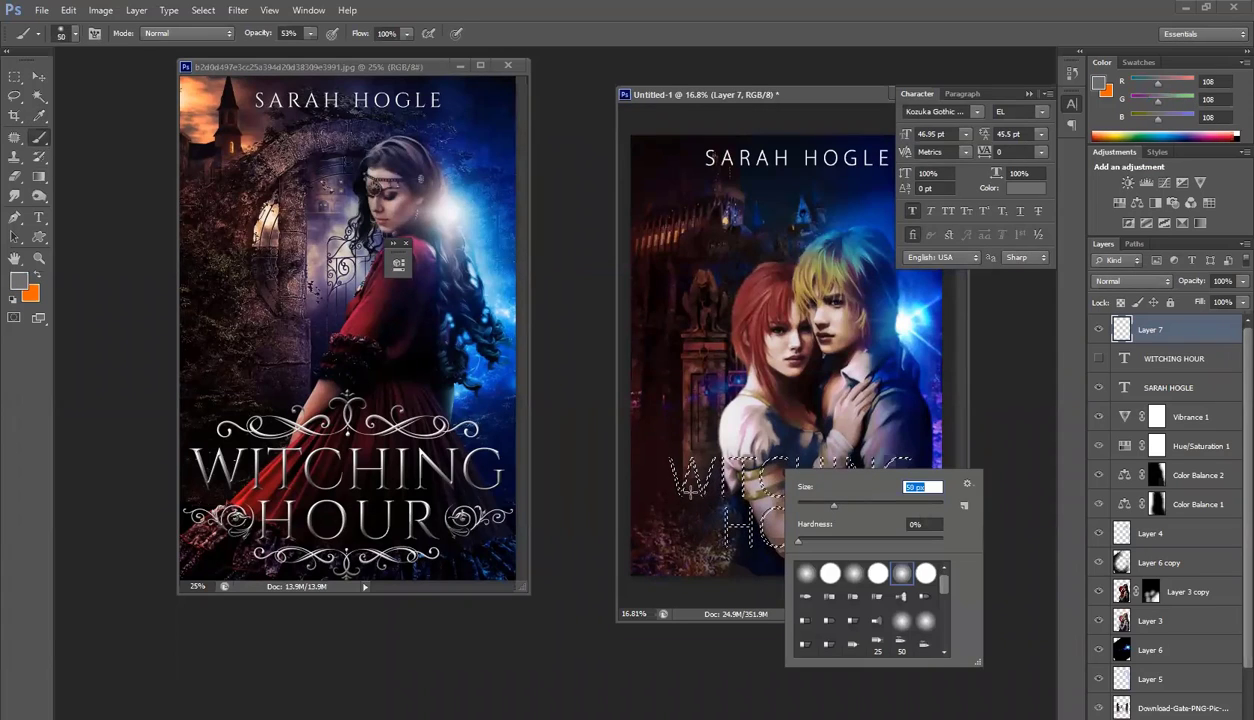
{"action": "type", "text": "370"}
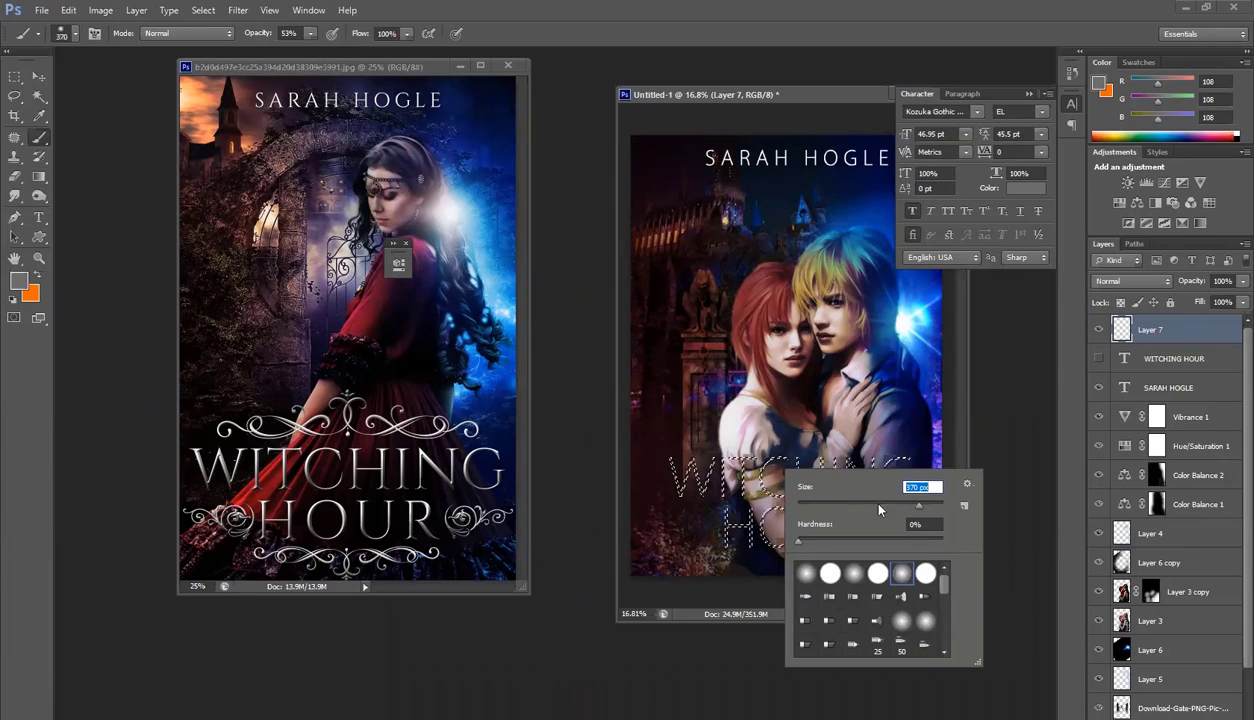
{"action": "key", "text": "Return"}
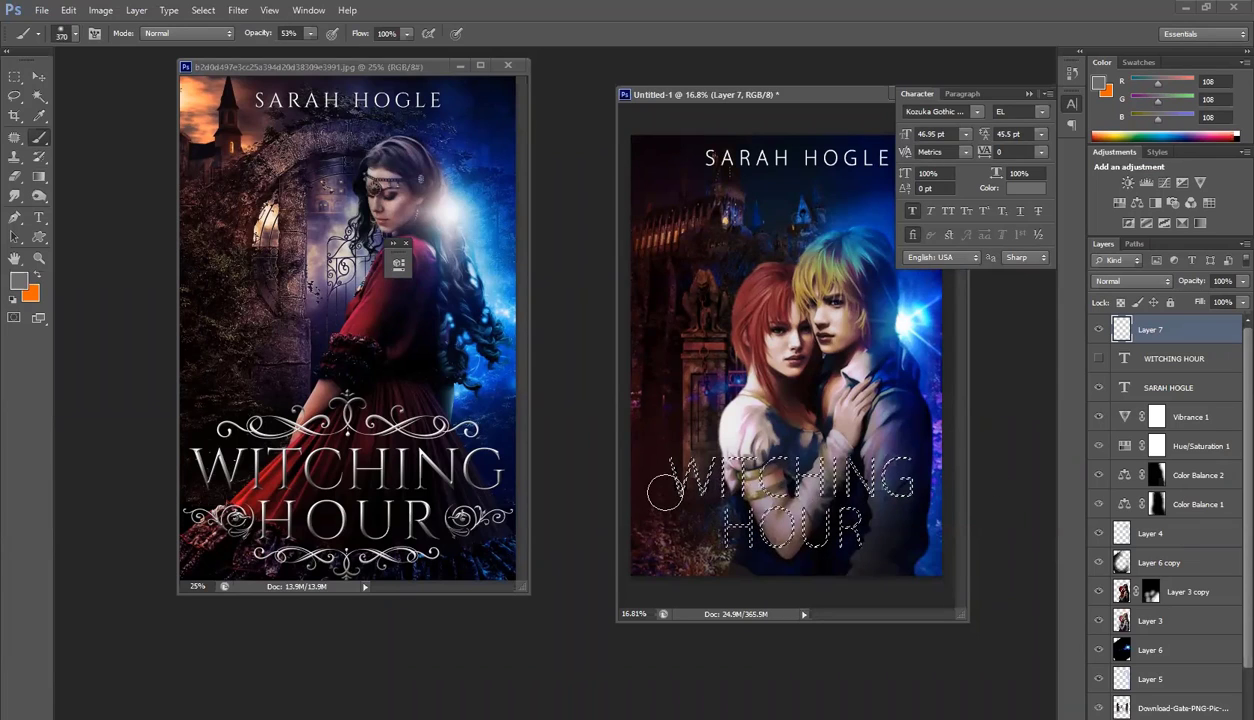
{"action": "left_click_drag", "start_coordinate": [664, 481], "coordinate": [932, 485]}
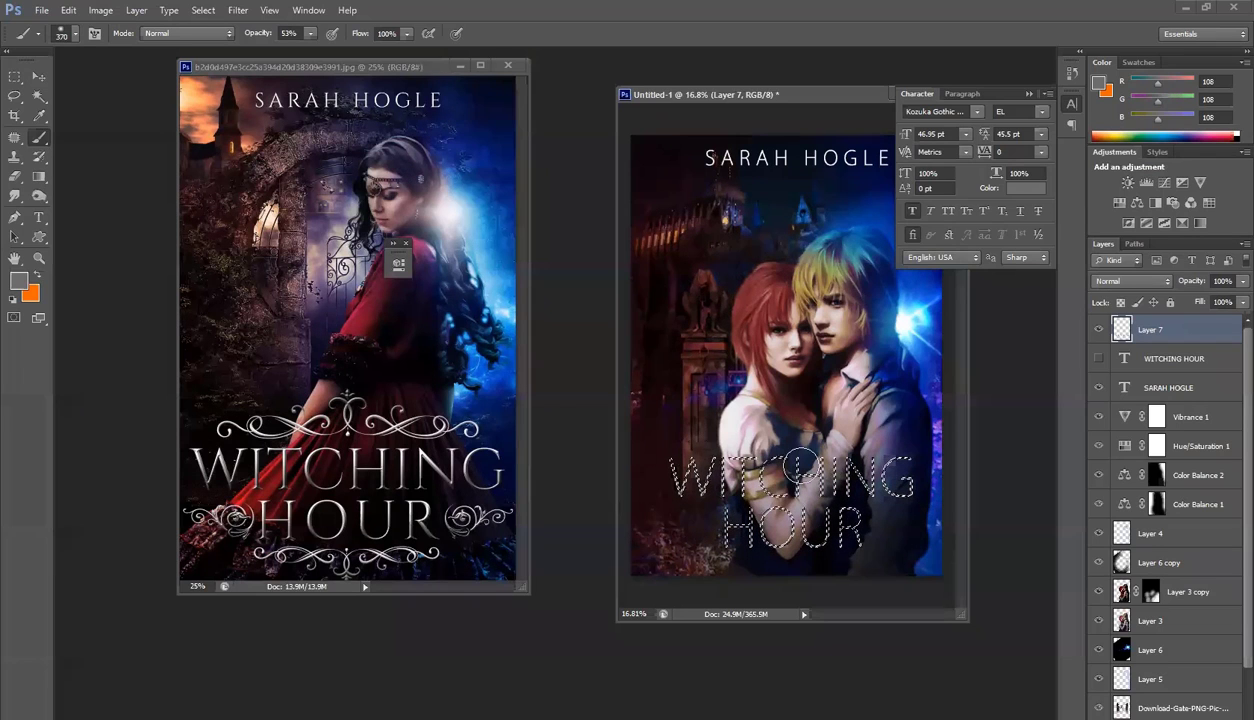
Sample a light gray (235, 235, 236), brush highlights onto the title letters, and deselect
{"action": "left_click", "coordinate": [725, 405], "text": "alt"}
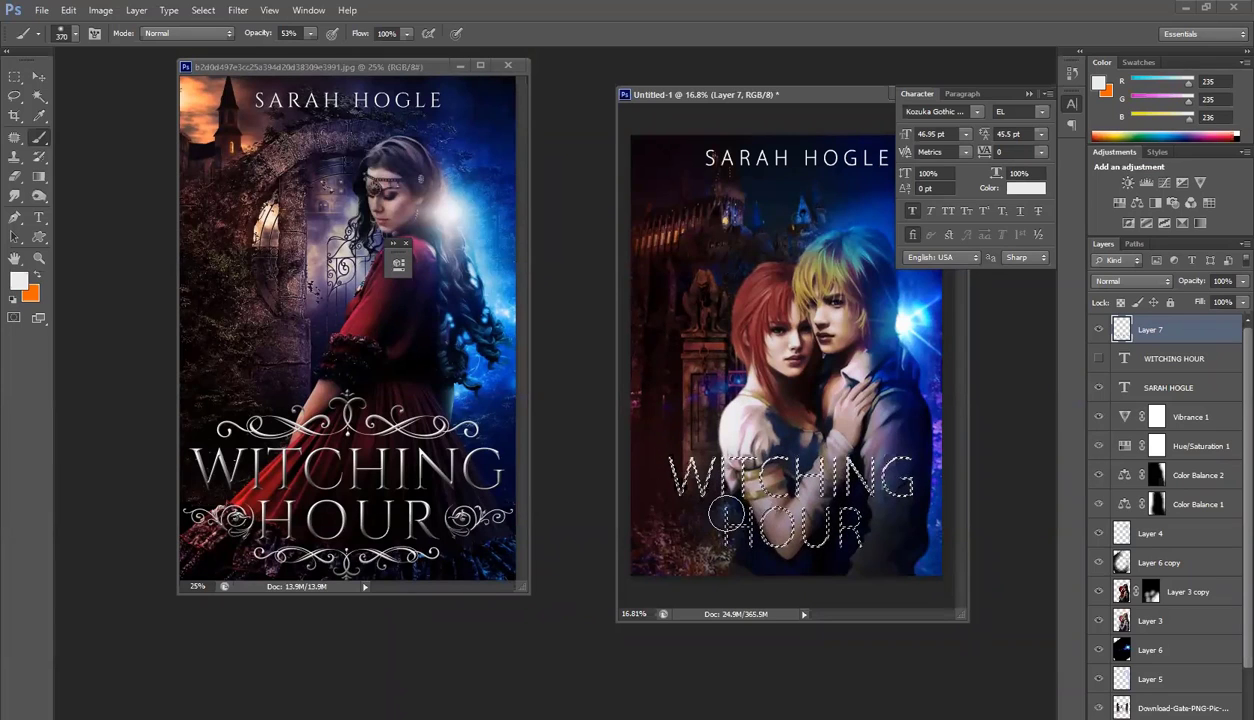
{"action": "key", "text": "ctrl+d"}
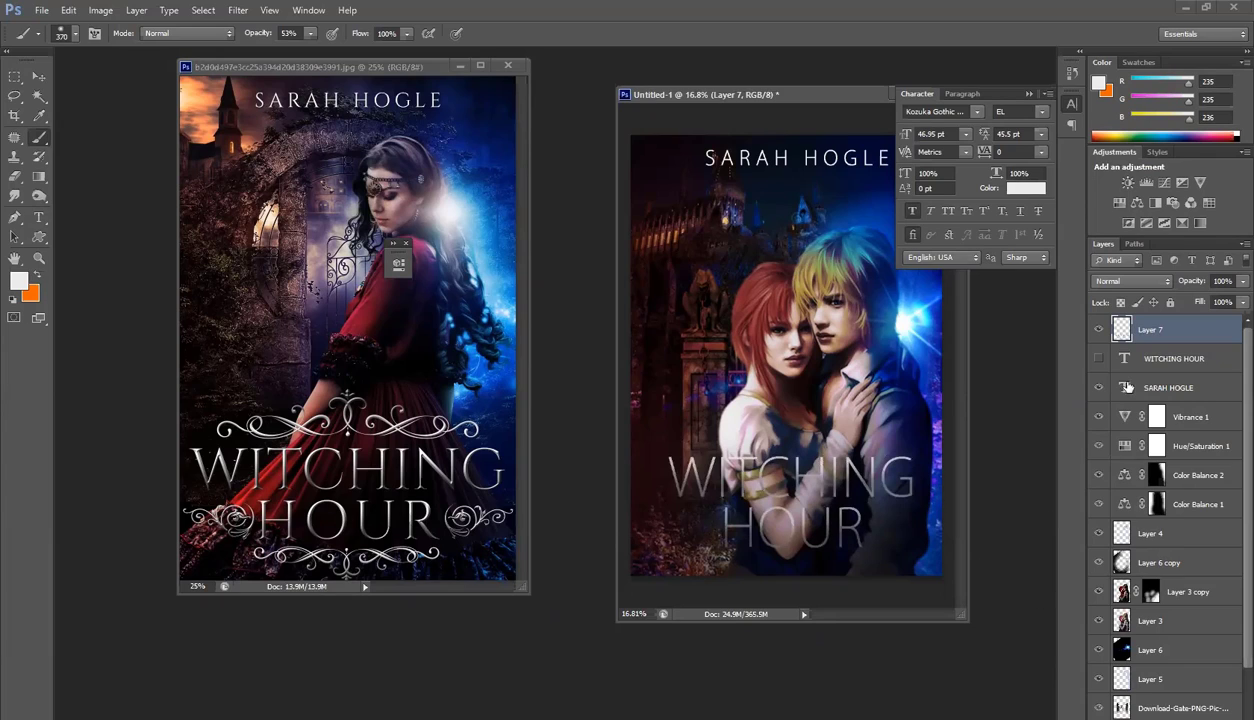
Show the WITCHING HOUR text layer beneath Layer 7 and set its text color to dark gray #222222
{"action": "left_click", "coordinate": [1099, 360]}
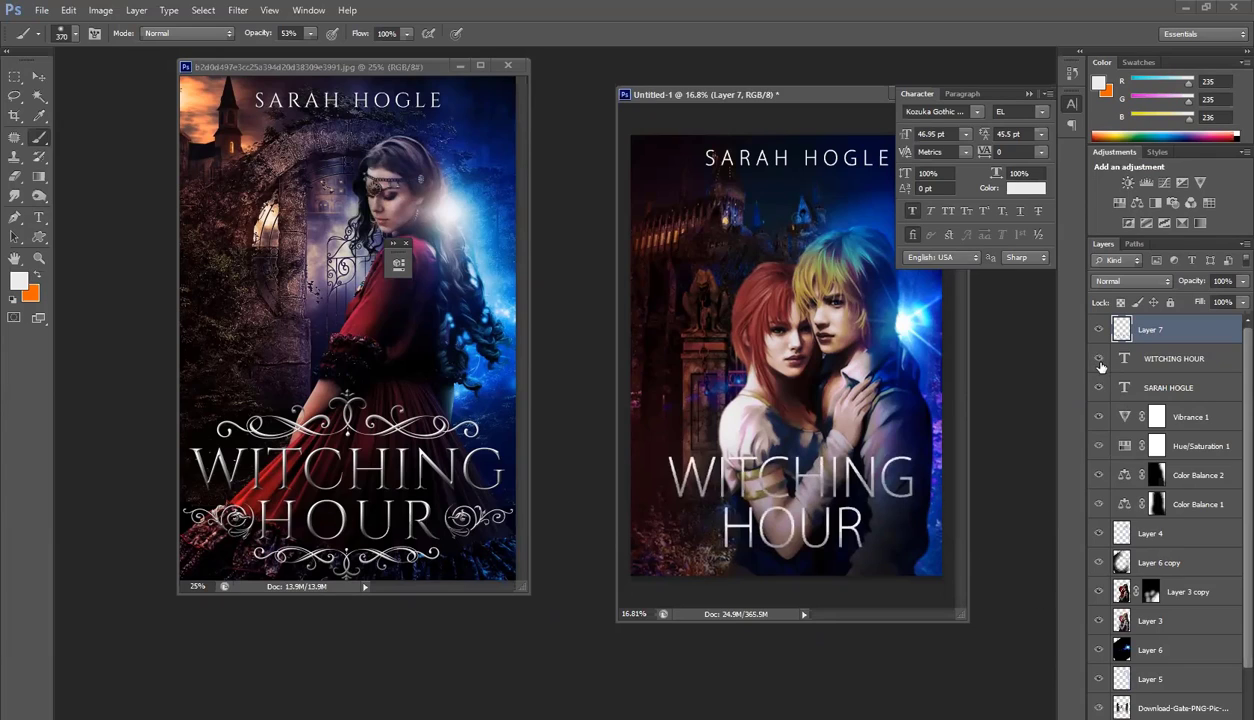
{"action": "left_click", "coordinate": [1217, 362]}
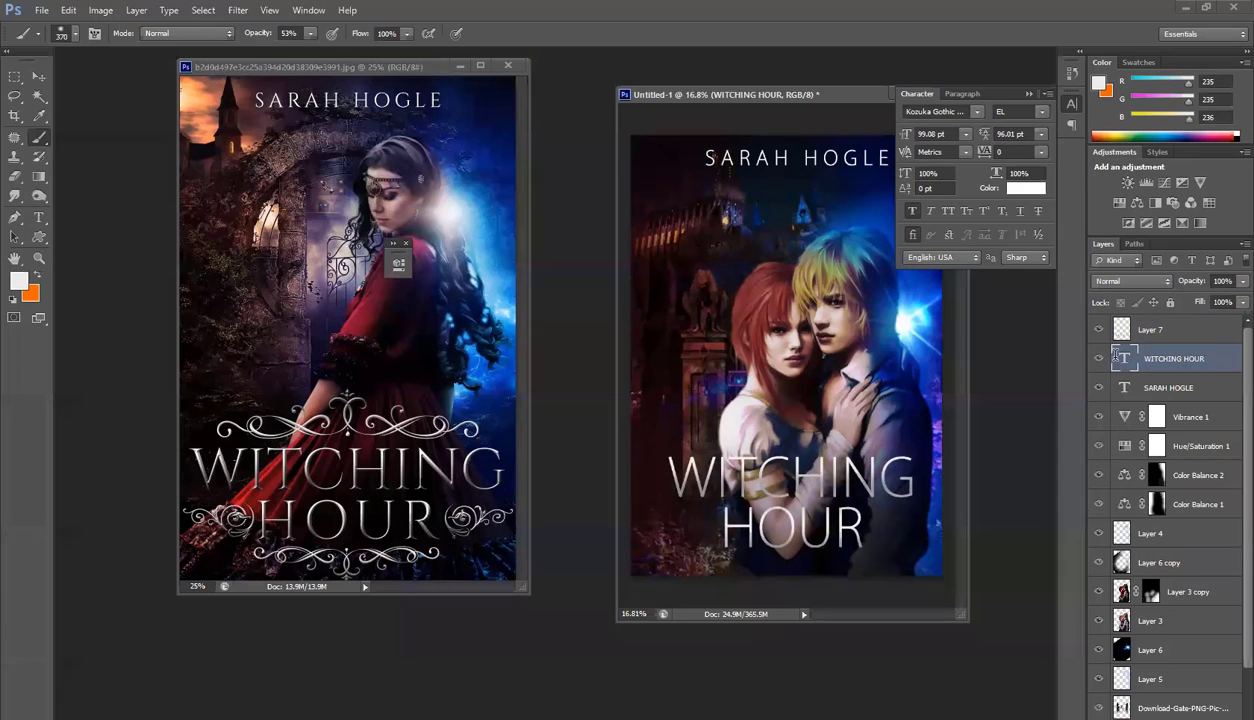
{"action": "left_click", "coordinate": [1004, 190]}
{"action": "left_click", "coordinate": [606, 316]}
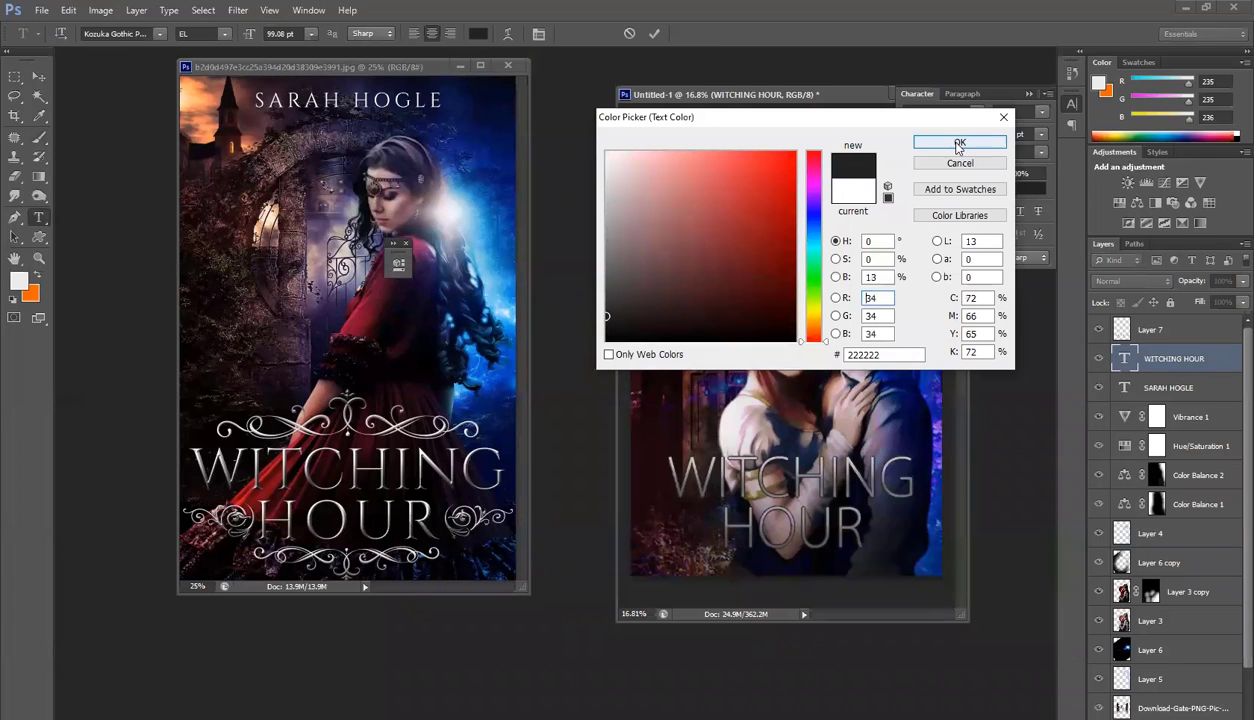
{"action": "key", "text": "Return"}
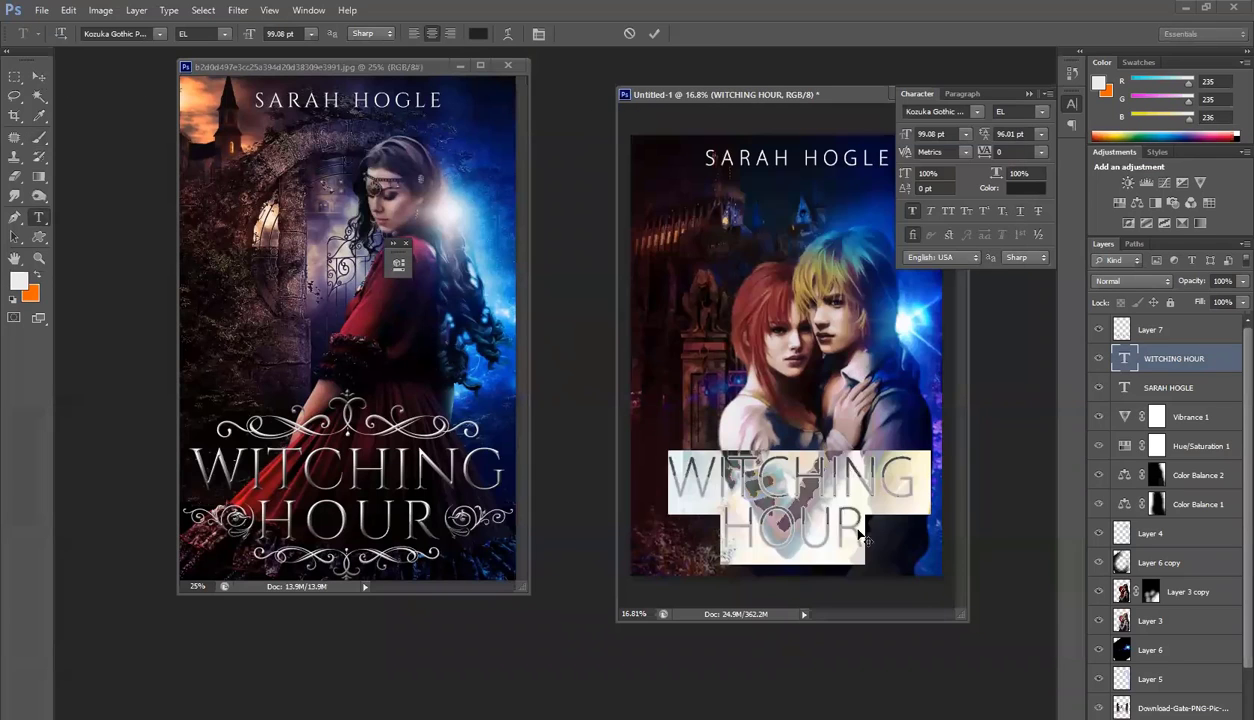
{"action": "left_click", "coordinate": [38, 76]}
Try an Inner Bevel with 42% depth and Smooth technique on the WITCHING HOUR text layer
{"action": "scroll", "coordinate": [830, 535], "scroll_direction": "up", "scroll_amount": 2}
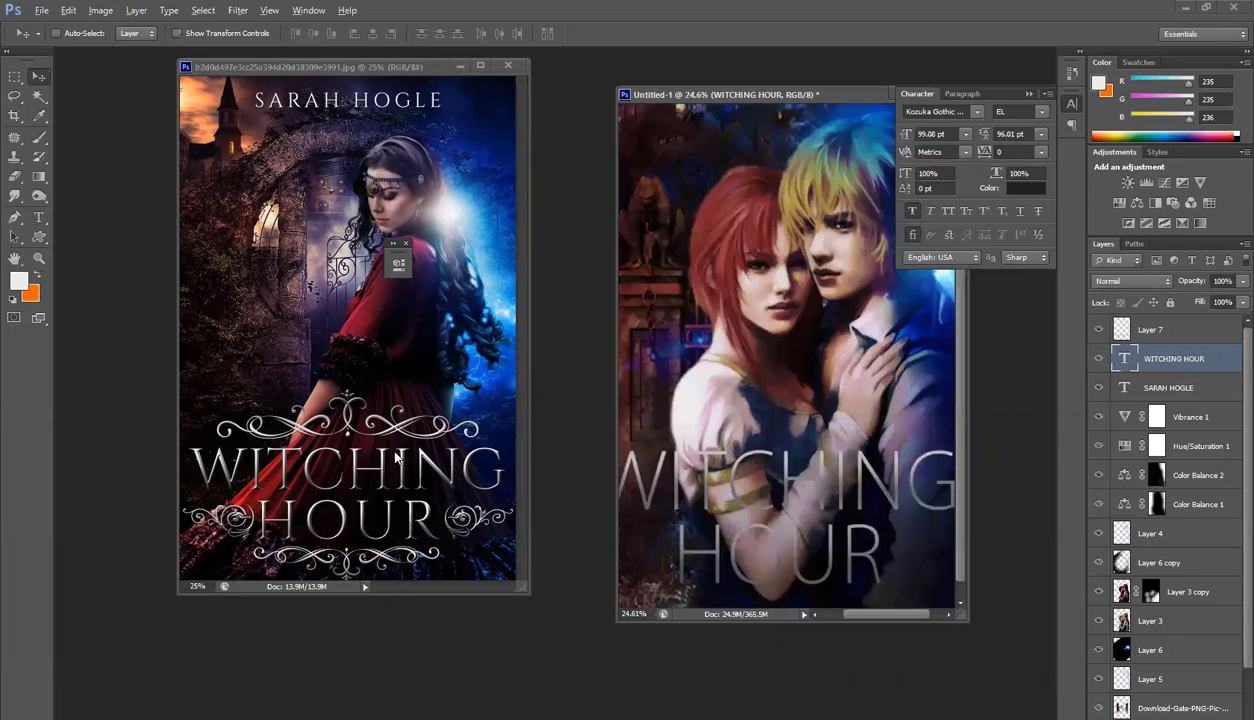
{"action": "scroll", "coordinate": [415, 455], "scroll_direction": "down", "scroll_amount": 2}
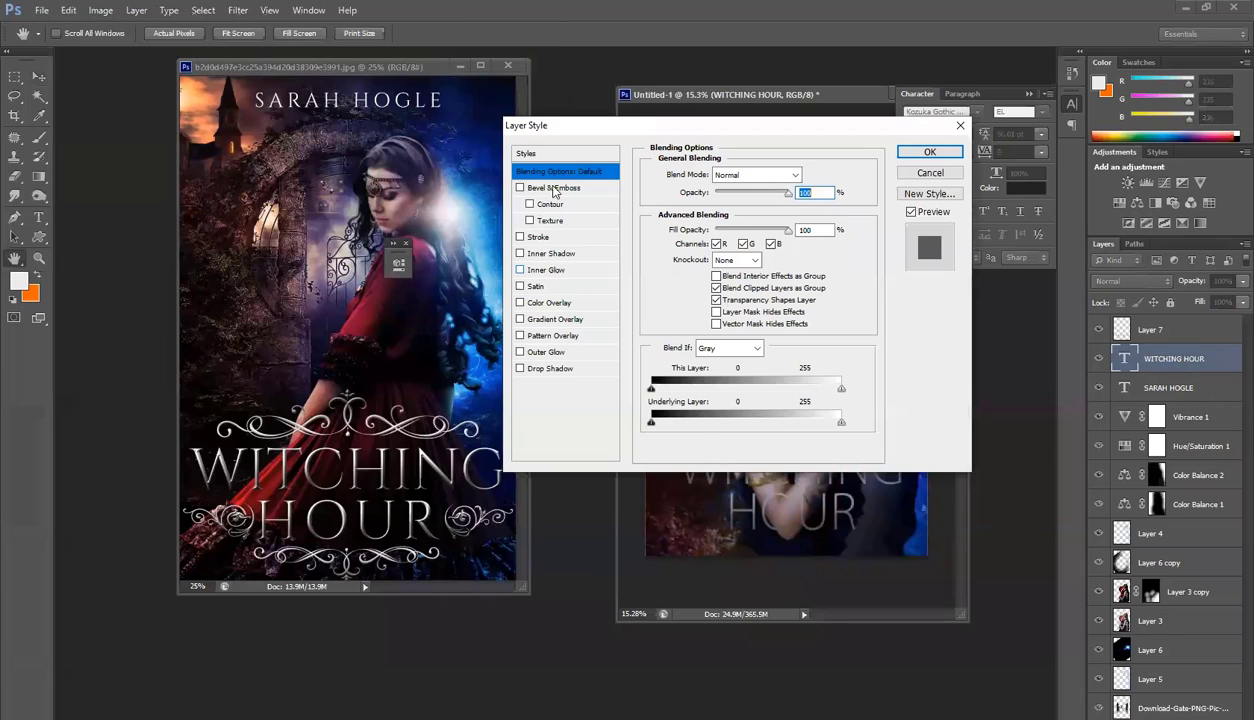
{"action": "left_click", "coordinate": [540, 196]}
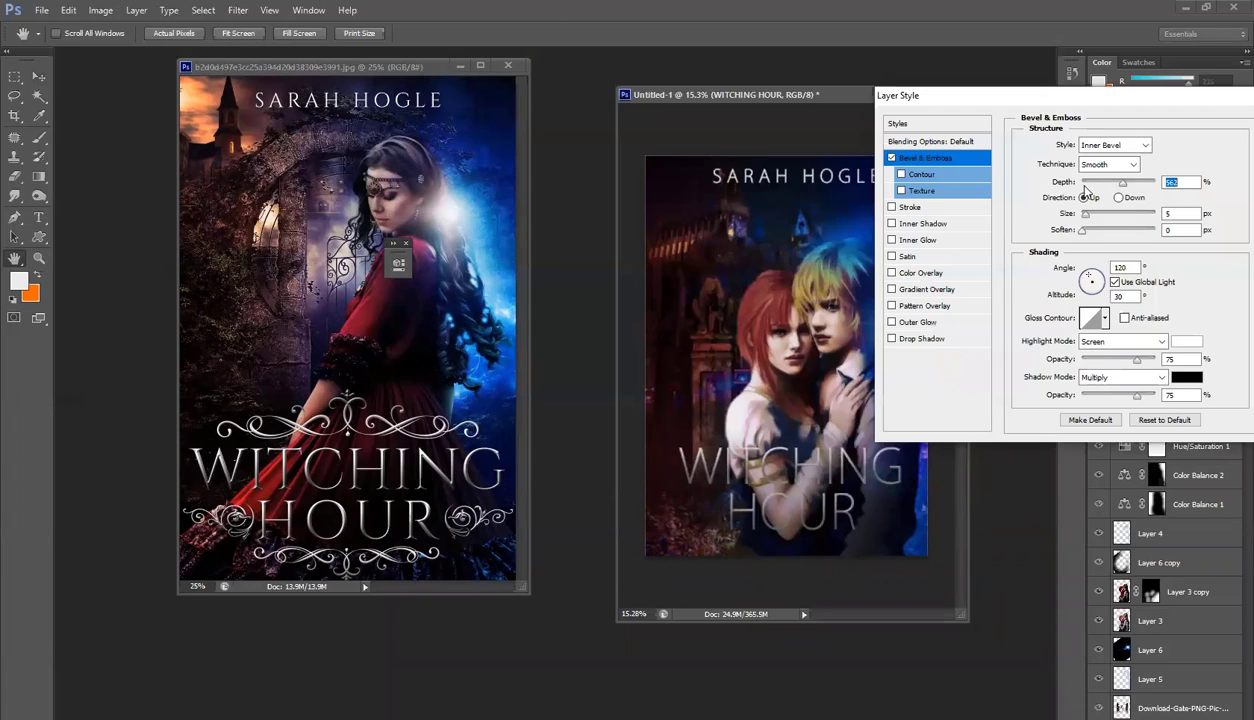
{"action": "left_click_drag", "start_coordinate": [1085, 187], "coordinate": [1100, 215]}
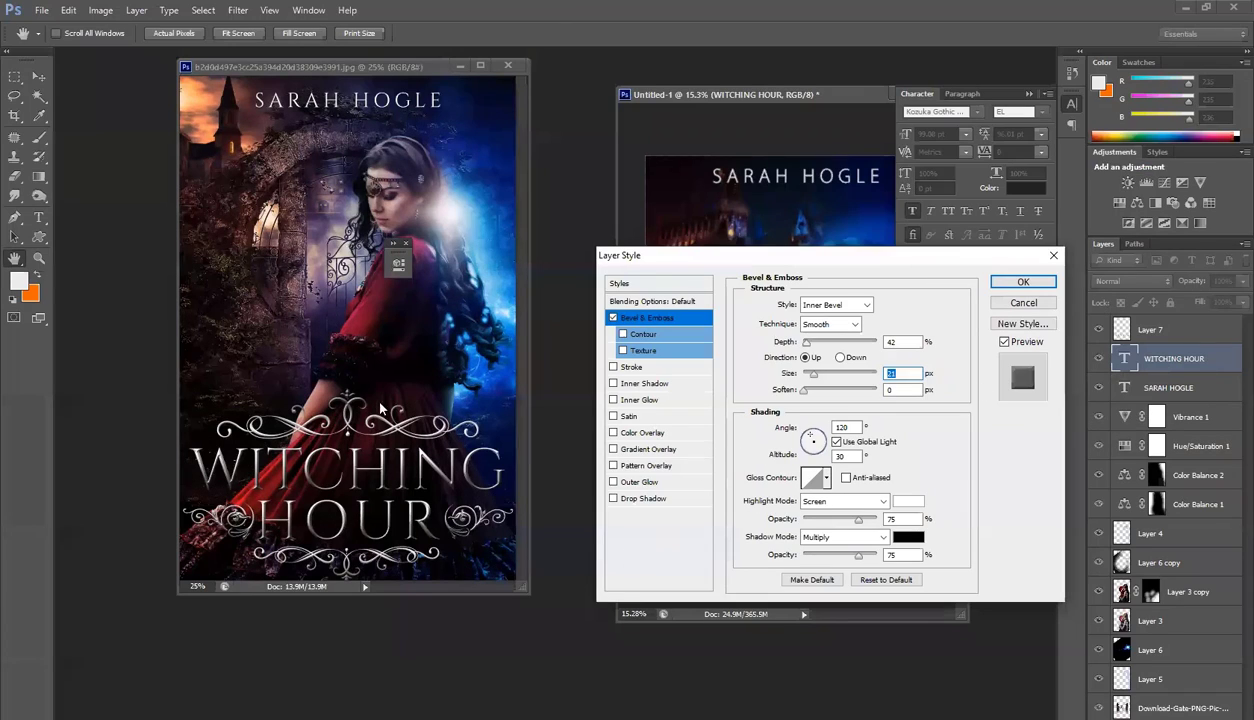
{"action": "key", "text": "Return"}
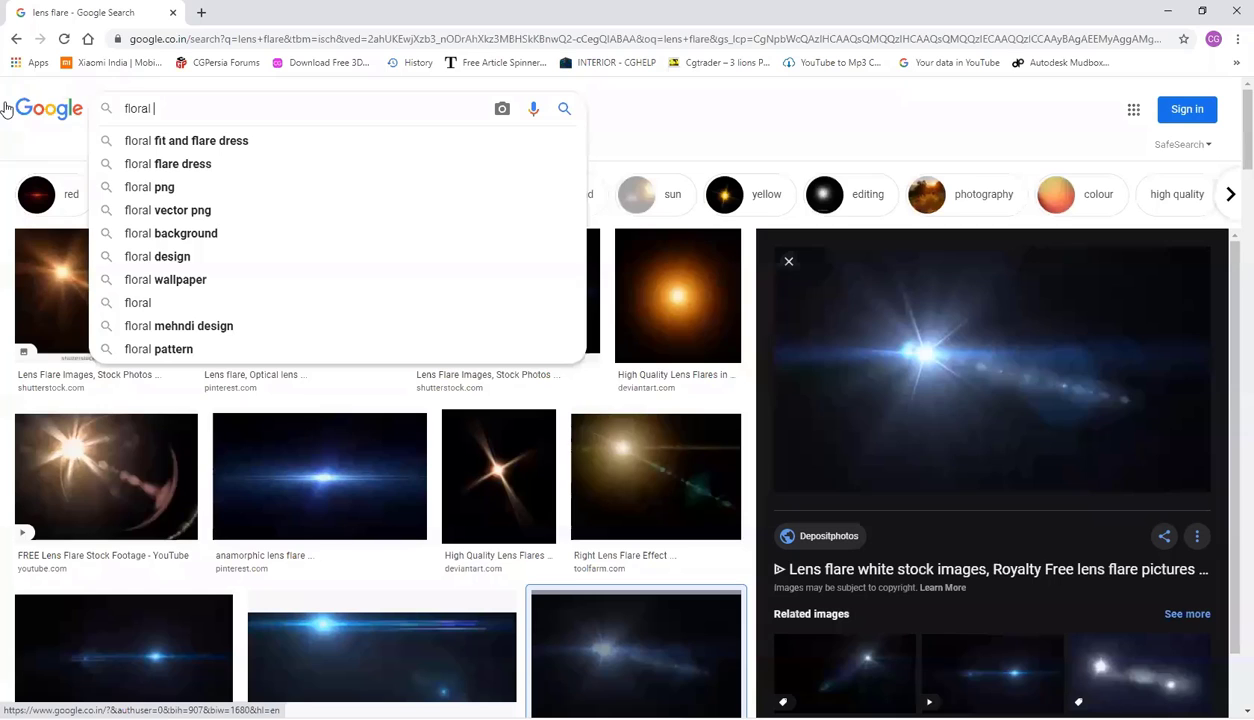
Search Google Images for floral vector and copy the wide swirling line ornament for the cover
{"action": "type", "text": "vector"}
{"action": "key", "text": "Return"}
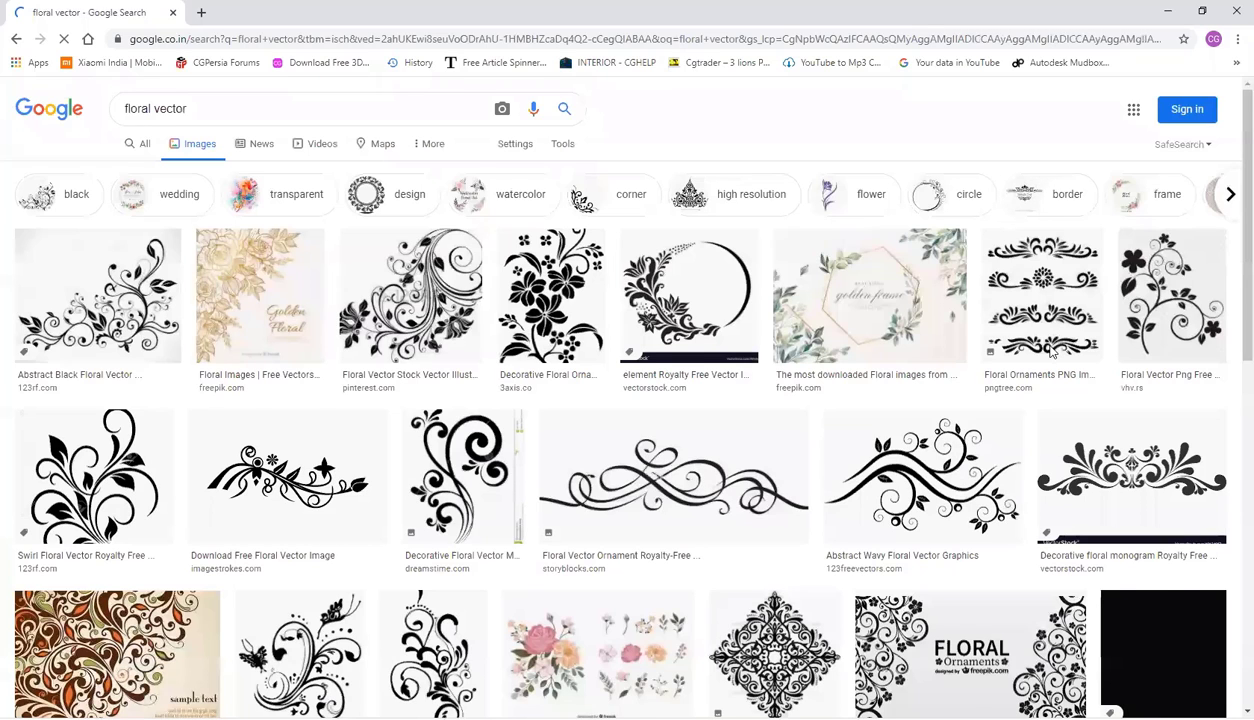
{"action": "left_click", "coordinate": [673, 475]}
{"action": "right_click", "coordinate": [1012, 195]}
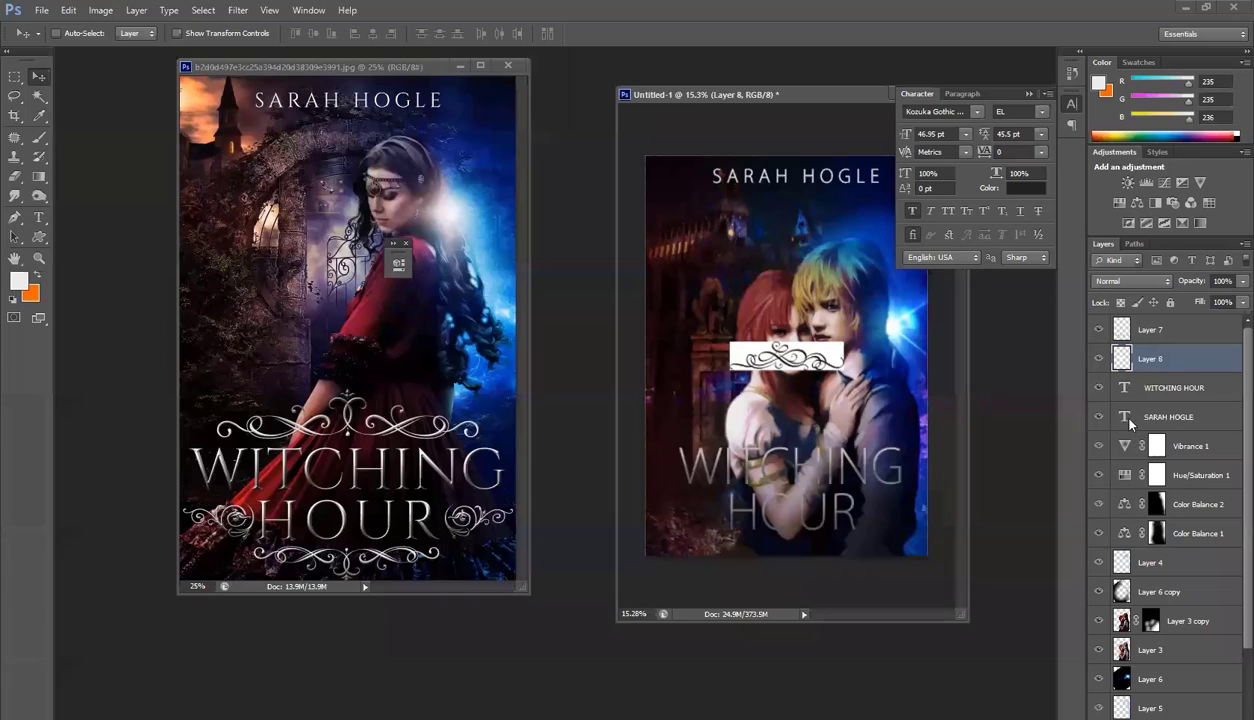
Try the Multiply blend mode on the pasted ornament layer
{"action": "left_click", "coordinate": [1130, 281]}
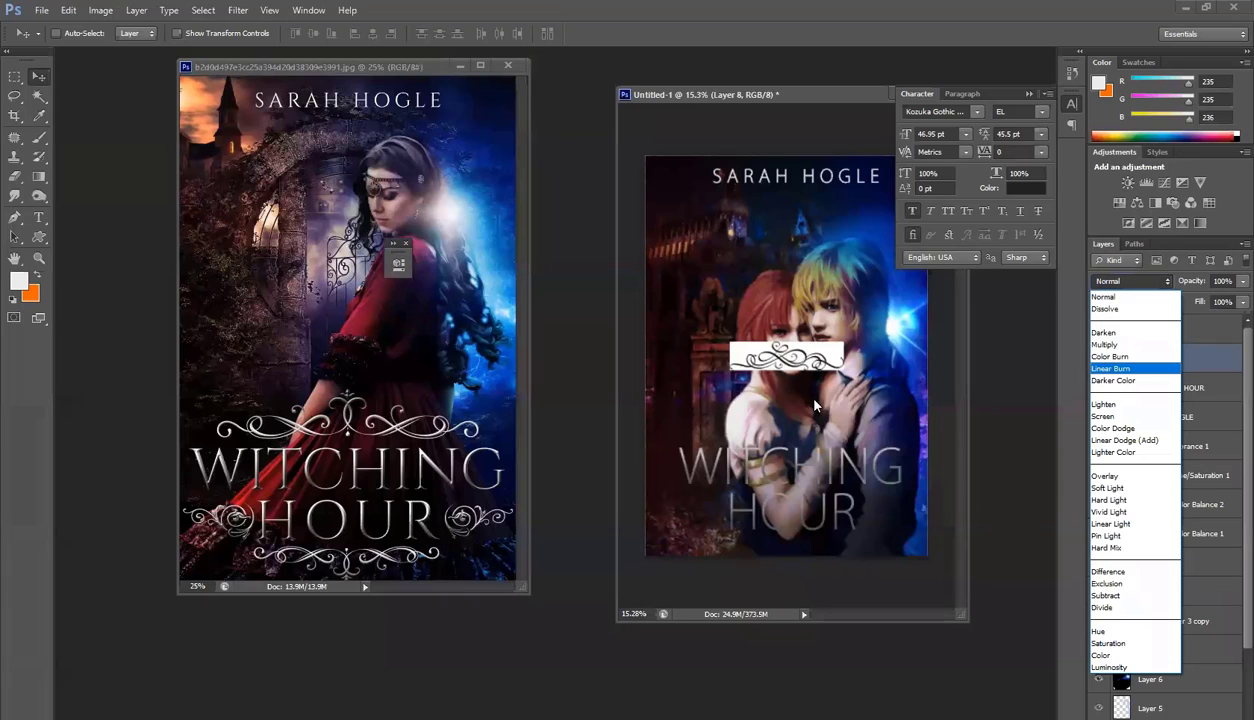
{"action": "left_click", "coordinate": [1111, 345]}
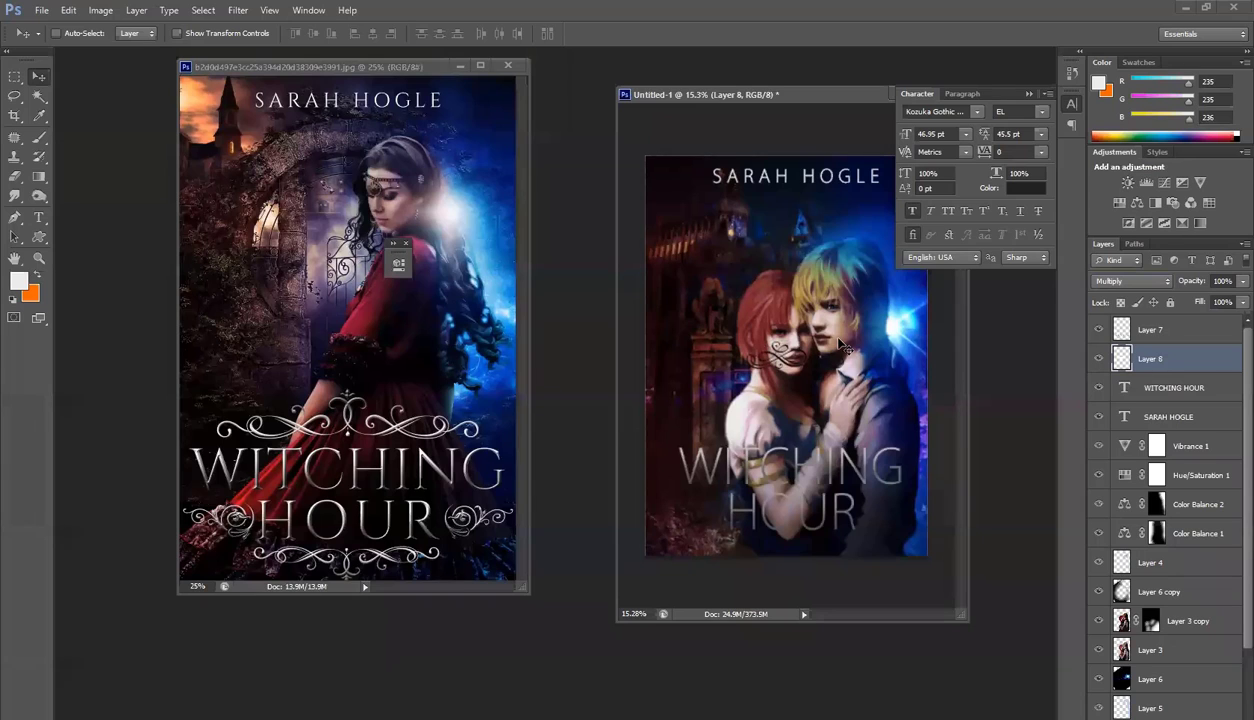
{"action": "left_click", "coordinate": [1097, 283]}
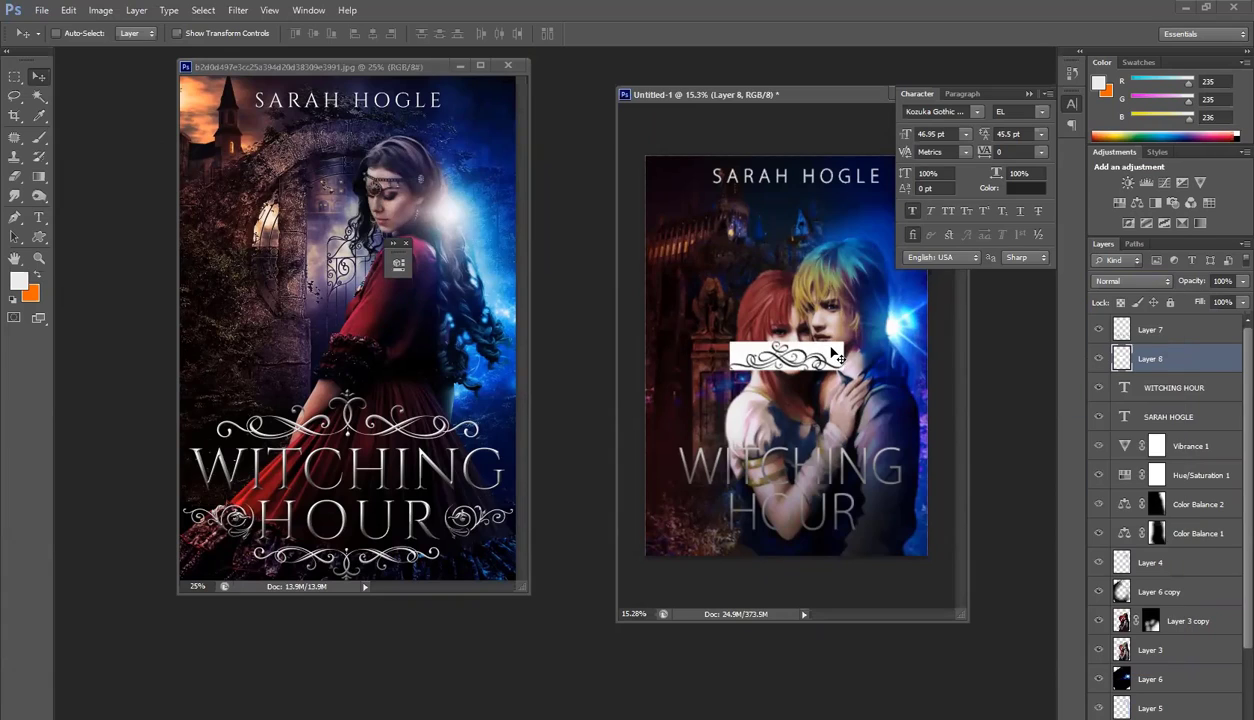
Remove the ornament's white background with the Magic Wand, deselect, and invert the remaining linework to white
{"action": "key", "text": "w"}
{"action": "right_click", "coordinate": [835, 355]}
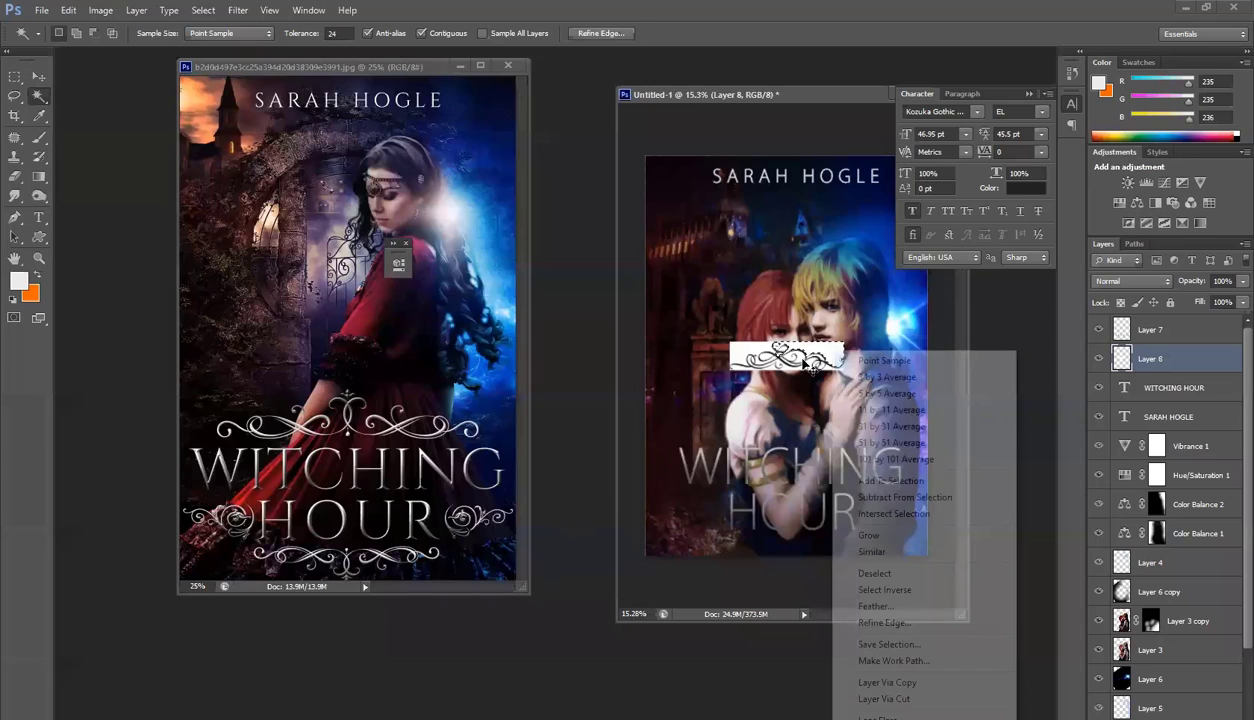
{"action": "key", "text": "Delete"}
{"action": "key", "text": "ctrl+d"}
{"action": "key", "text": "v"}
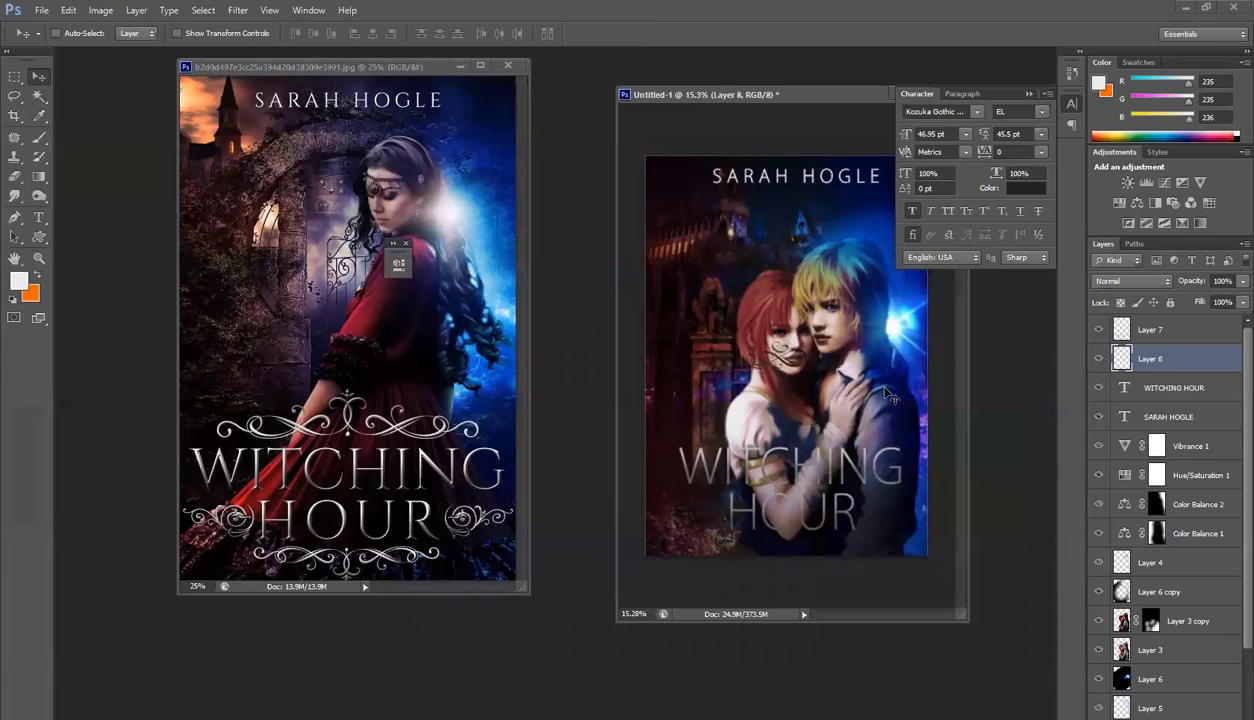
{"action": "left_click_drag", "start_coordinate": [864, 378], "coordinate": [870, 384]}
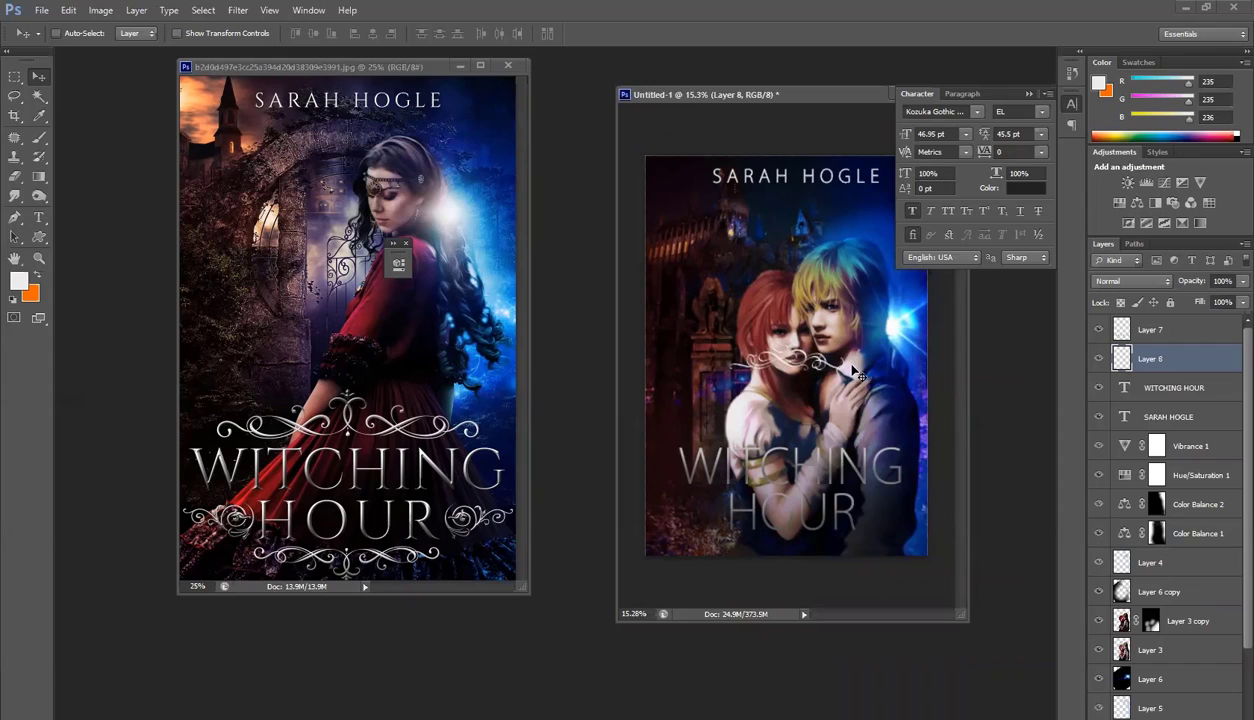
Scale the white ornament up to about 152% and place it just above the word WITCHING
{"action": "key", "text": "ctrl+t"}
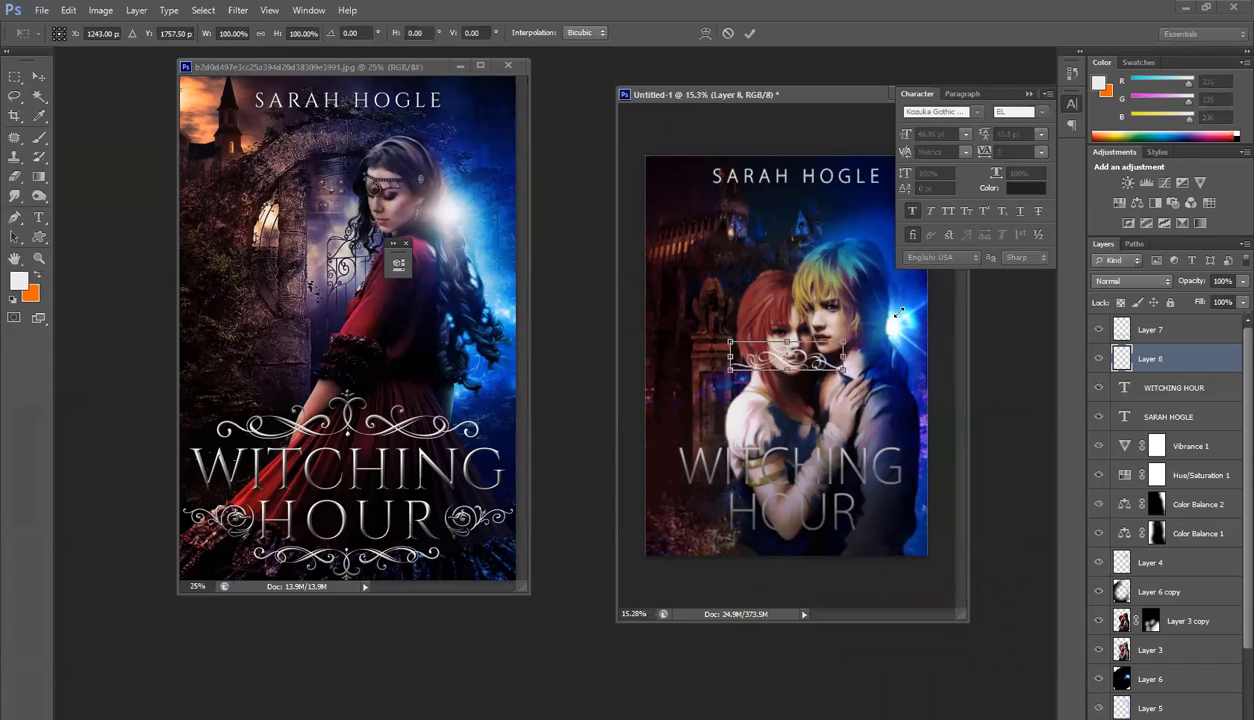
{"action": "left_click_drag", "start_coordinate": [899, 312], "coordinate": [873, 335]}
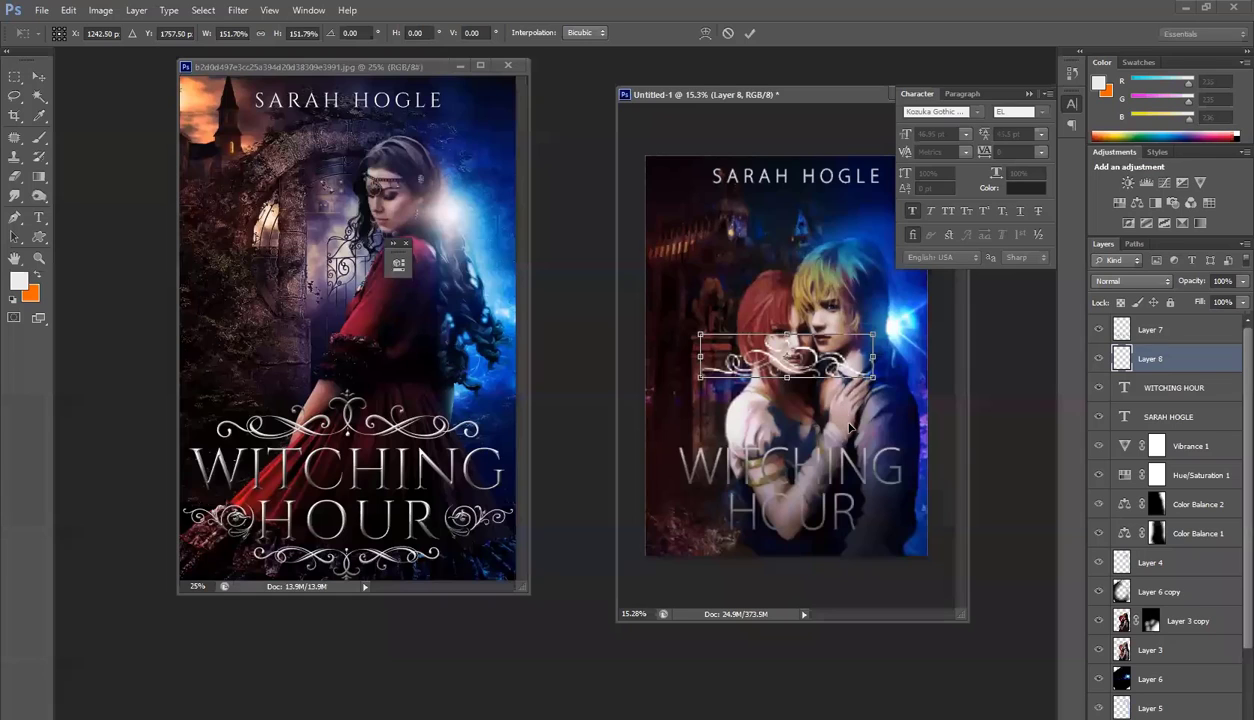
{"action": "key", "text": "Return"}
{"action": "left_click_drag", "start_coordinate": [832, 388], "coordinate": [846, 451]}
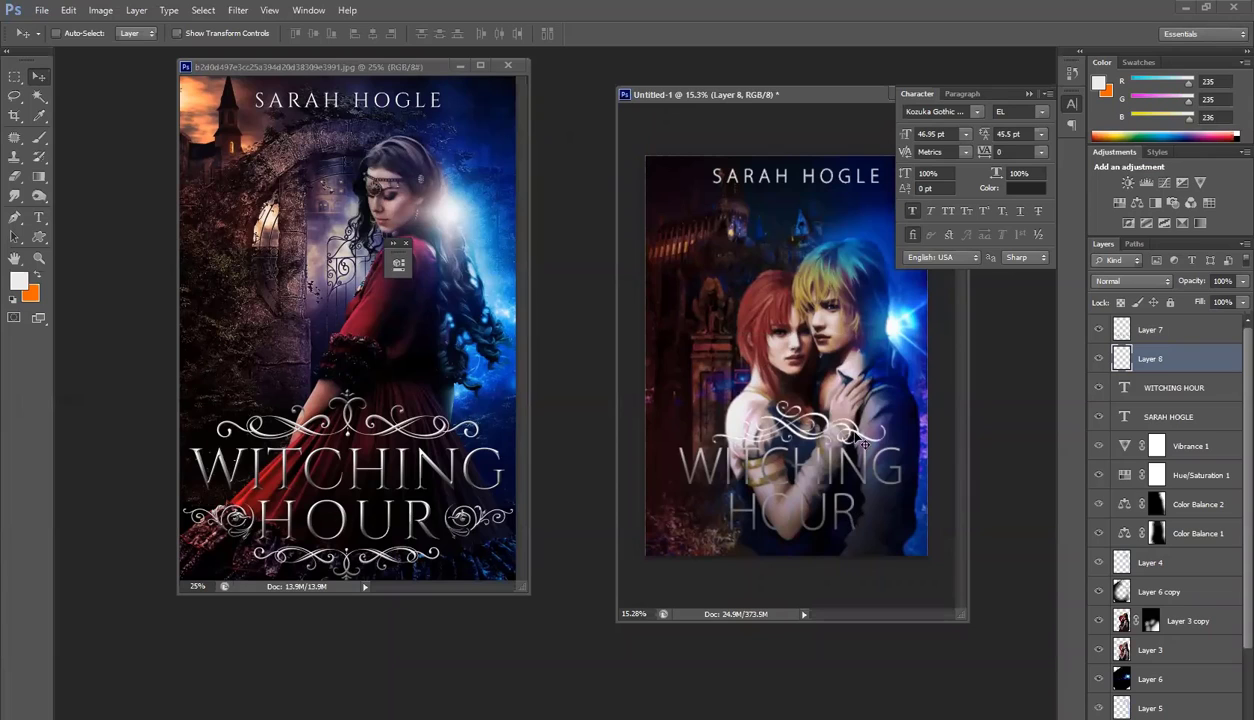
Duplicate the ornament below HOUR, scale the copy to about 61%, flip it vertically, and center it under the title
{"action": "left_click_drag", "start_coordinate": [828, 428], "coordinate": [829, 545]}
{"action": "key", "text": "ctrl+t"}
{"action": "left_click_drag", "start_coordinate": [884, 515], "coordinate": [854, 551]}
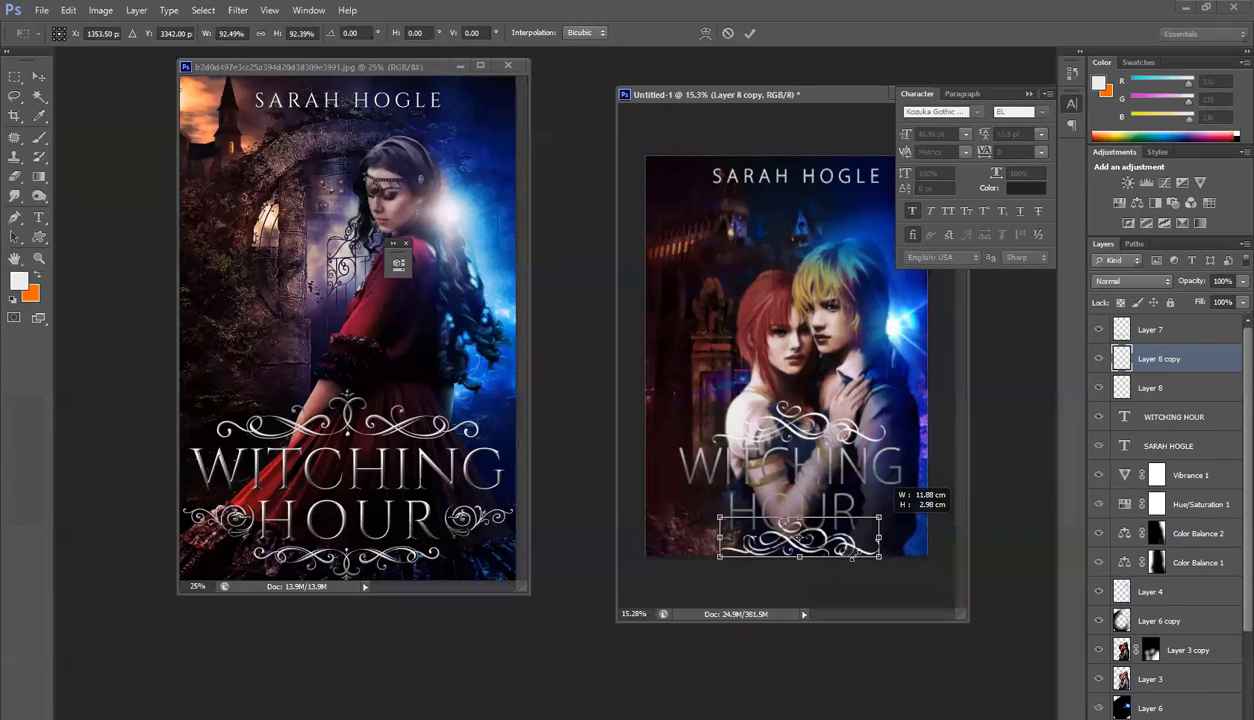
{"action": "left_click_drag", "start_coordinate": [873, 500], "coordinate": [851, 523]}
{"action": "right_click", "coordinate": [848, 539]}
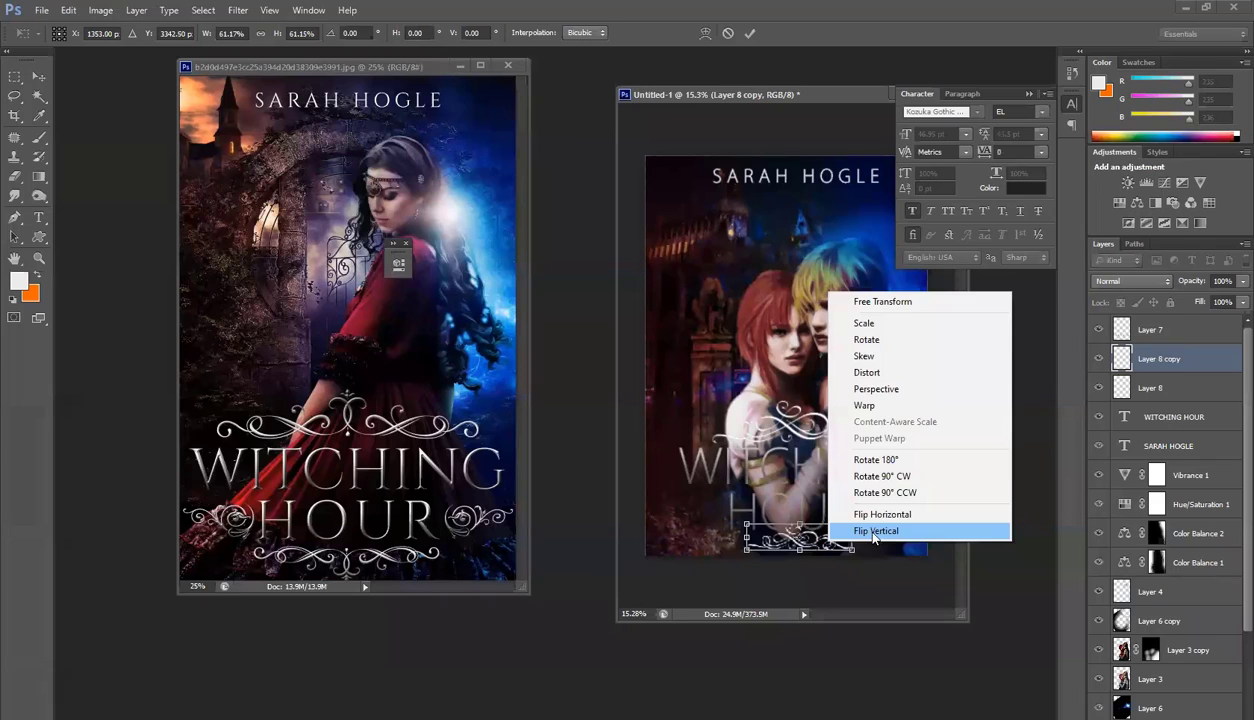
{"action": "left_click", "coordinate": [874, 530]}
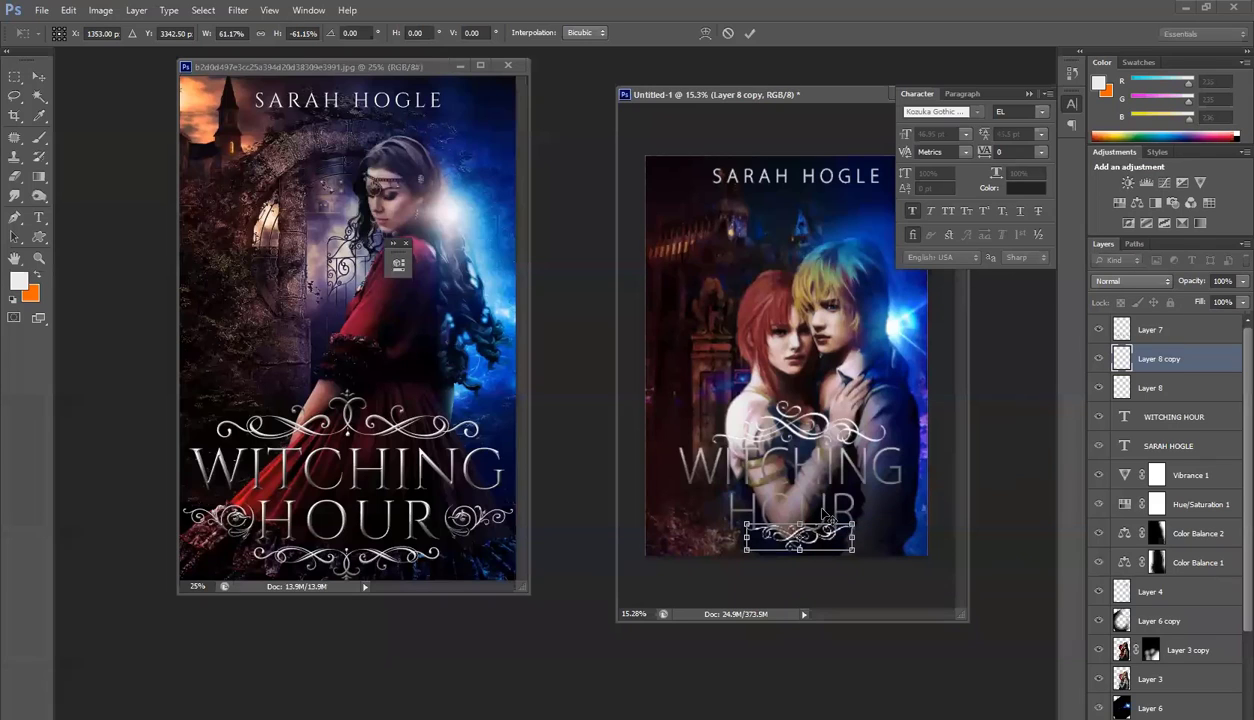
{"action": "key", "text": "Return"}
{"action": "left_click_drag", "start_coordinate": [812, 502], "coordinate": [832, 524]}
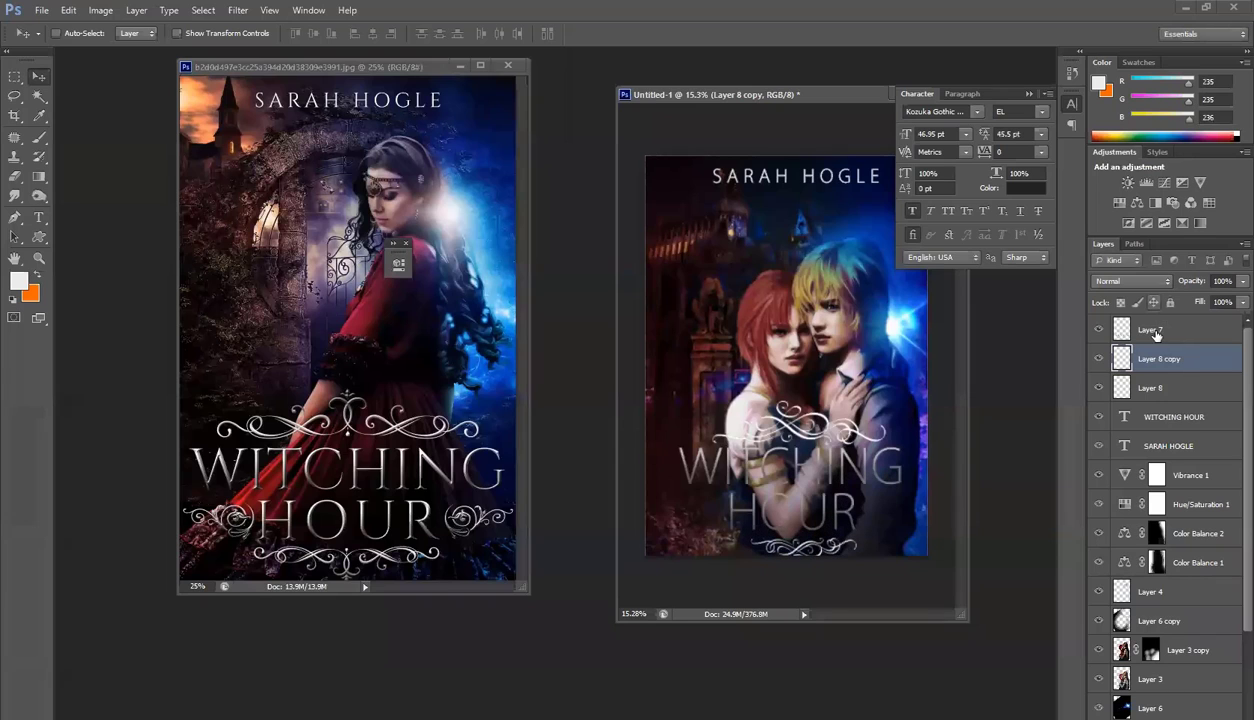
Resize Layer 7, both ornament layers and the WITCHING HOUR text together, and combine them into one Smart Object
{"action": "left_click", "coordinate": [1165, 447], "text": "shift"}
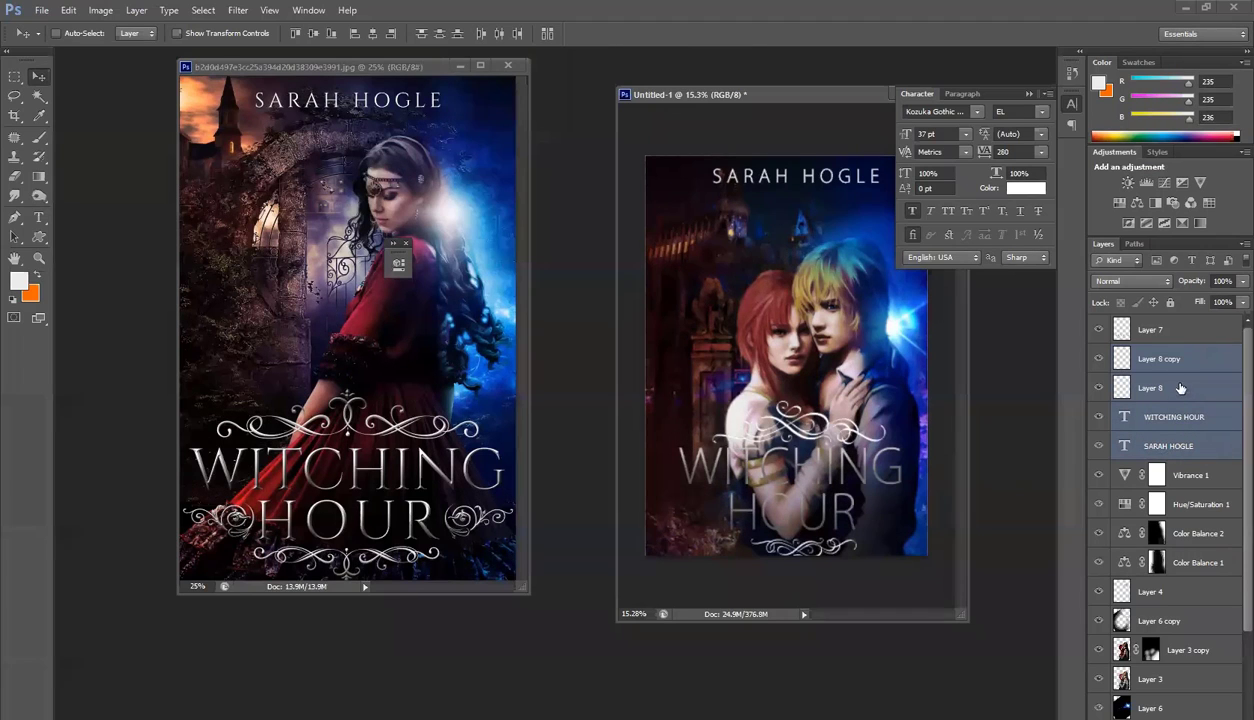
{"action": "left_click", "coordinate": [1152, 330]}
{"action": "left_click", "coordinate": [1180, 417], "text": "shift"}
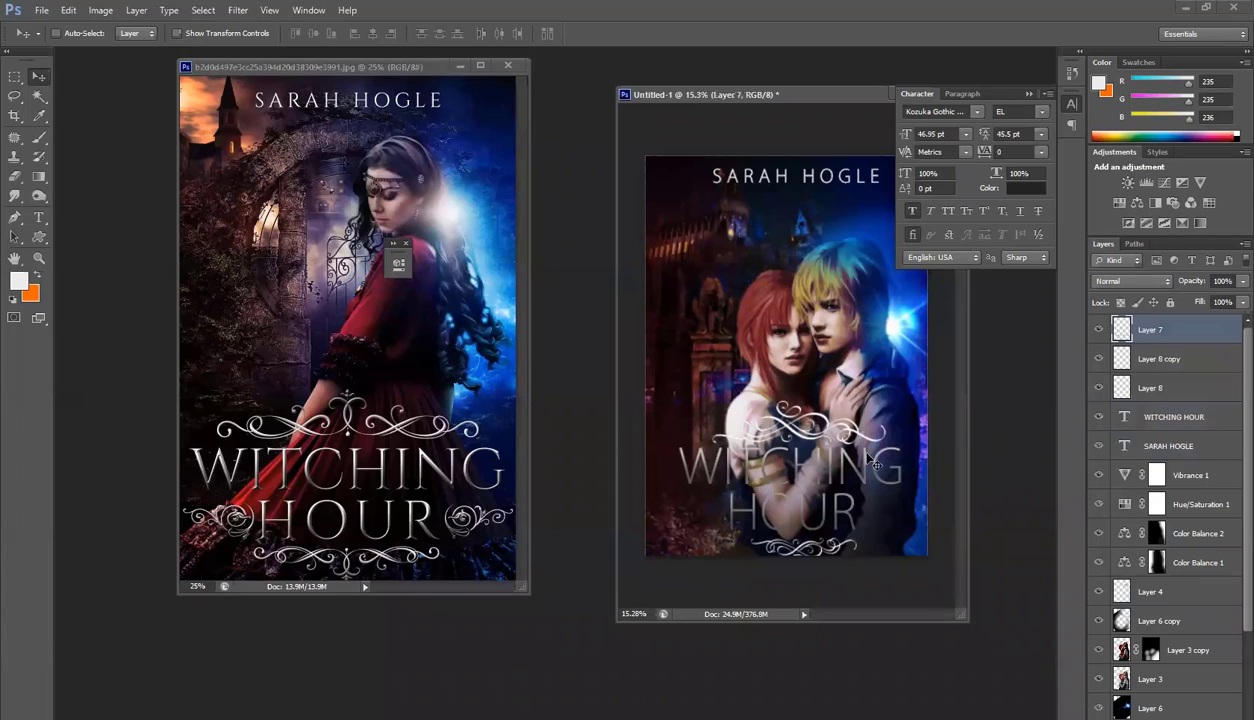
{"action": "left_click_drag", "start_coordinate": [857, 428], "coordinate": [894, 415]}
{"action": "key", "text": "ctrl+t"}
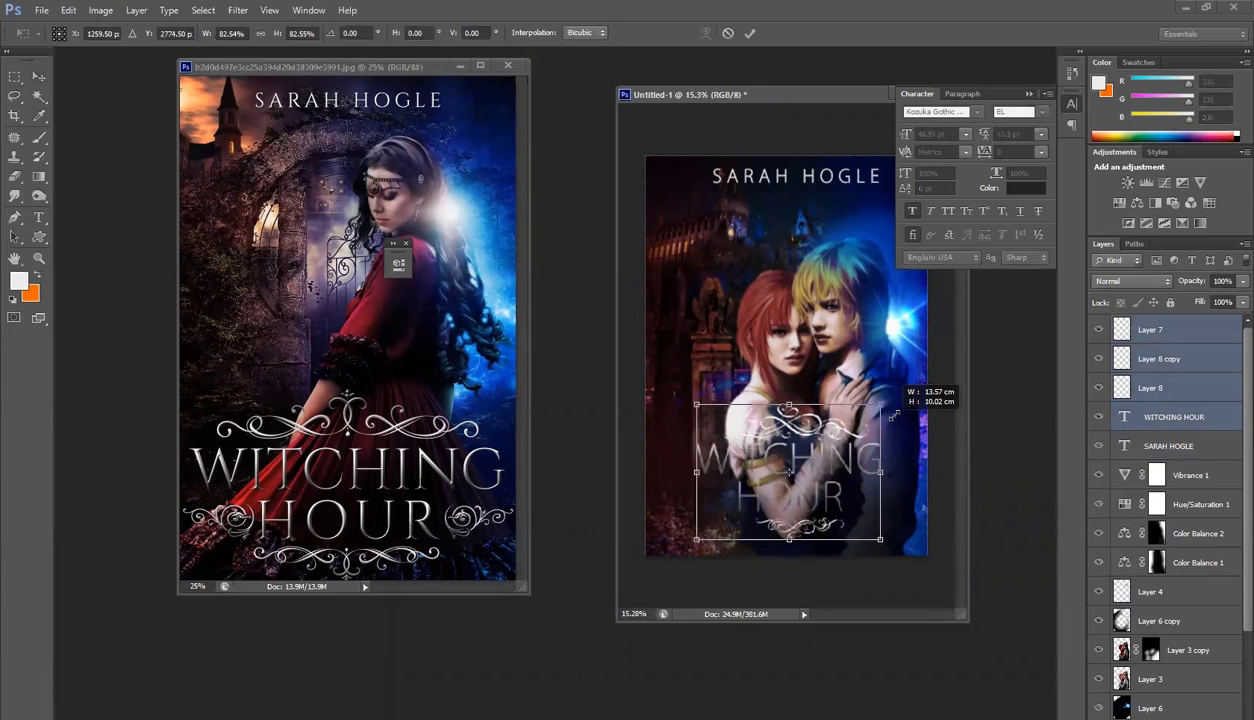
{"action": "key", "text": "Return"}
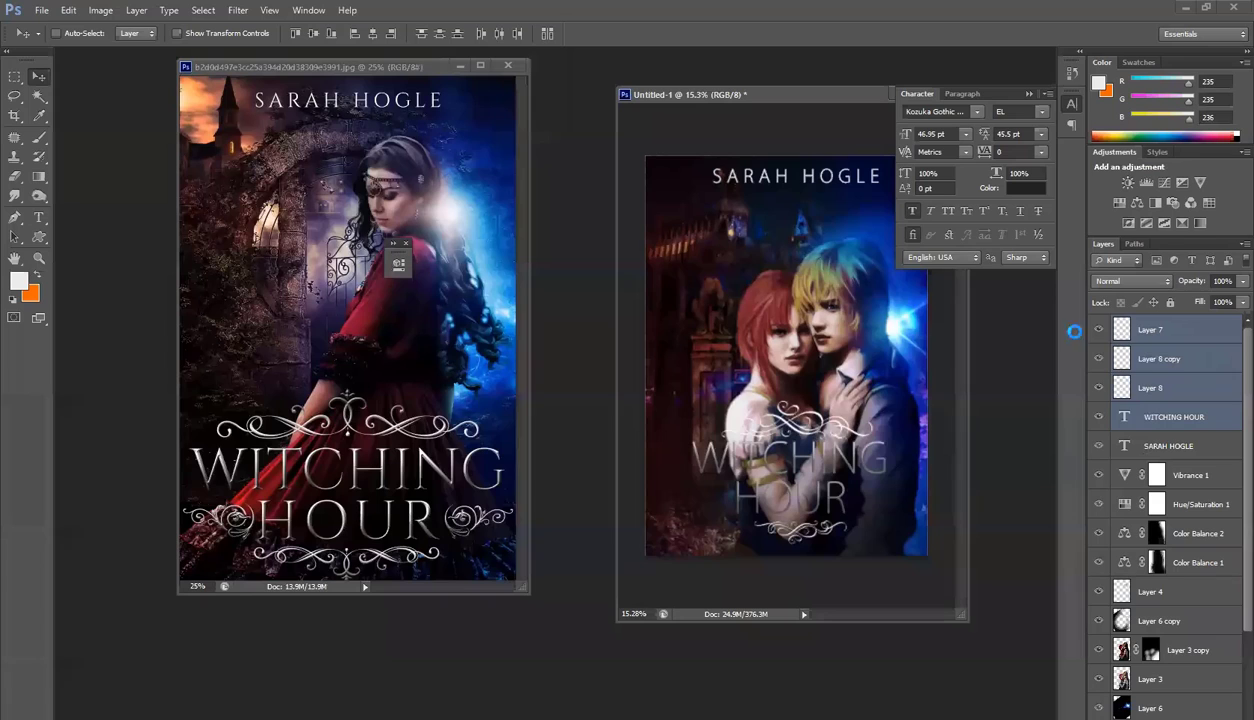
{"action": "key", "text": "ctrl+e"}
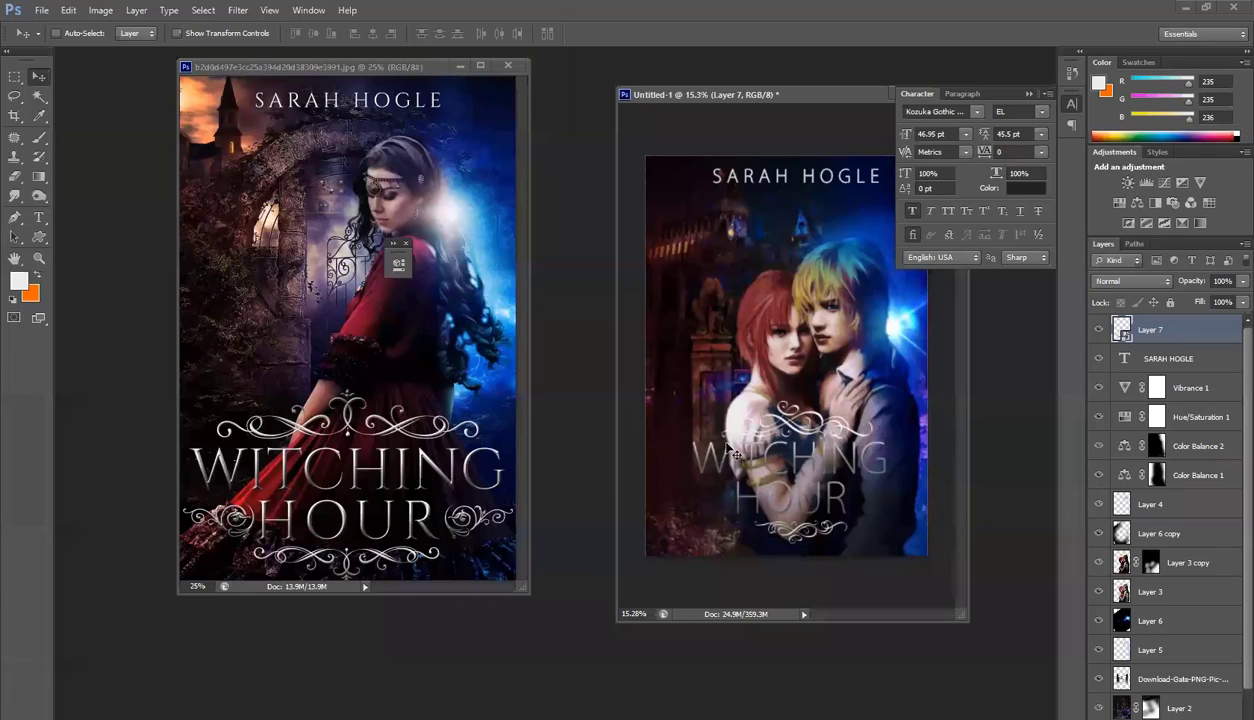
{"action": "key", "text": "ctrl+z"}
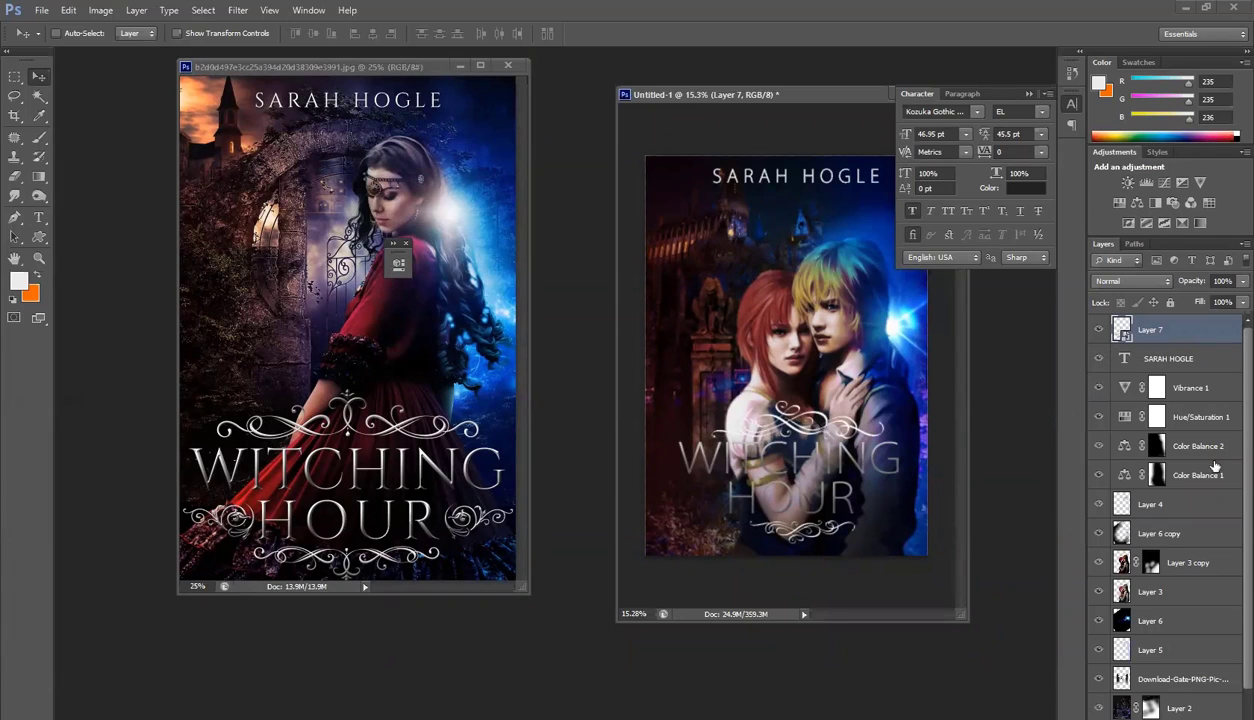
Add a layer beneath the title Smart Object and paint a near-black (12, 5, 6) shadow behind the title with a soft 1521 px brush
{"action": "left_click", "coordinate": [1213, 718], "text": "ctrl"}
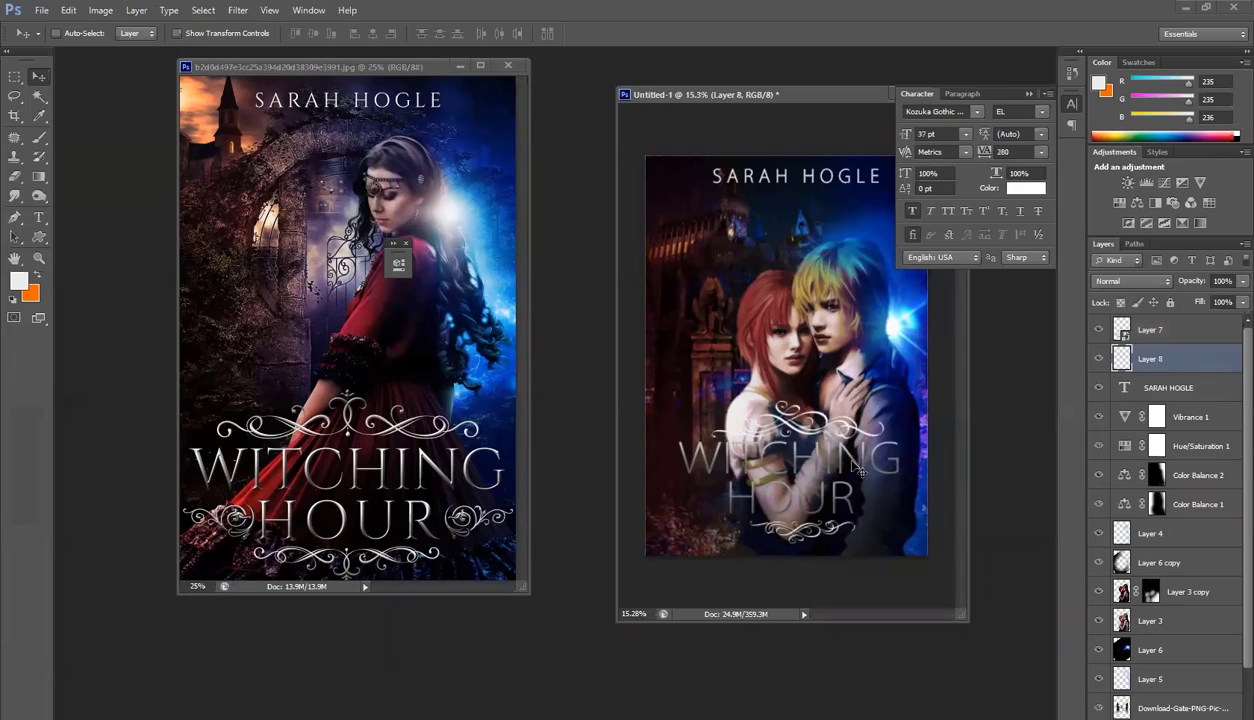
{"action": "key", "text": "b"}
{"action": "left_click", "coordinate": [791, 379], "text": "alt"}
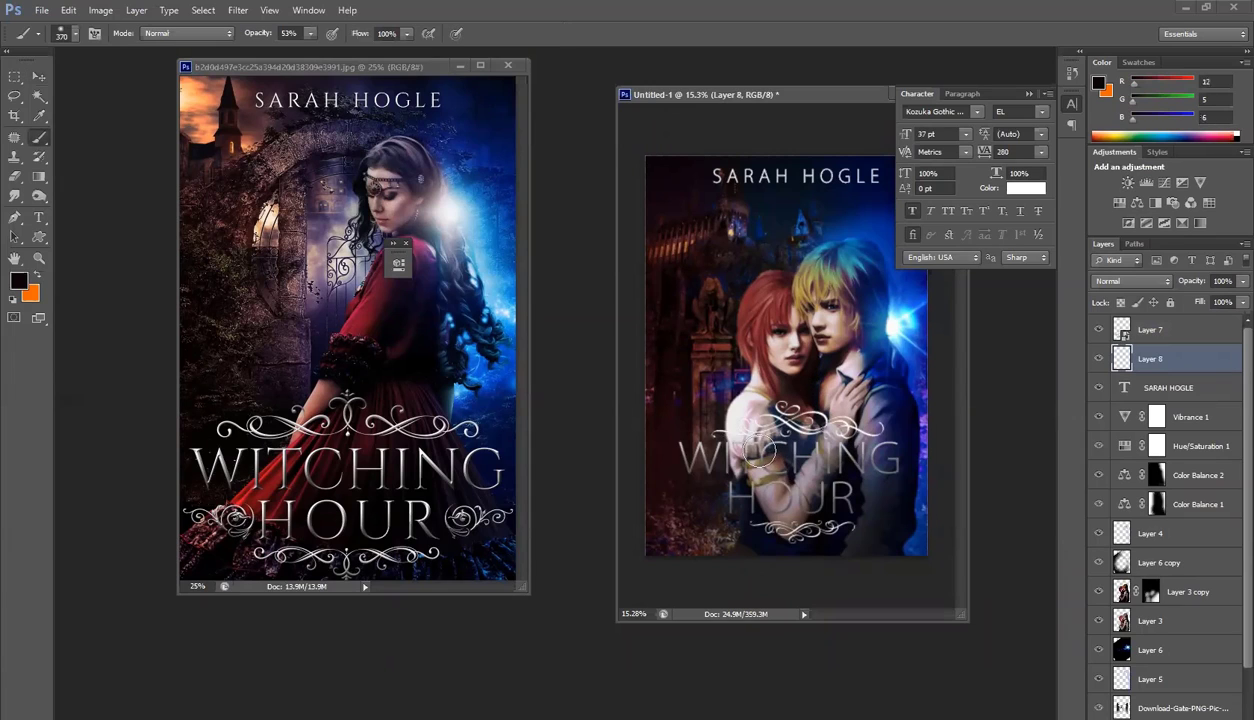
{"action": "right_click", "coordinate": [762, 454]}
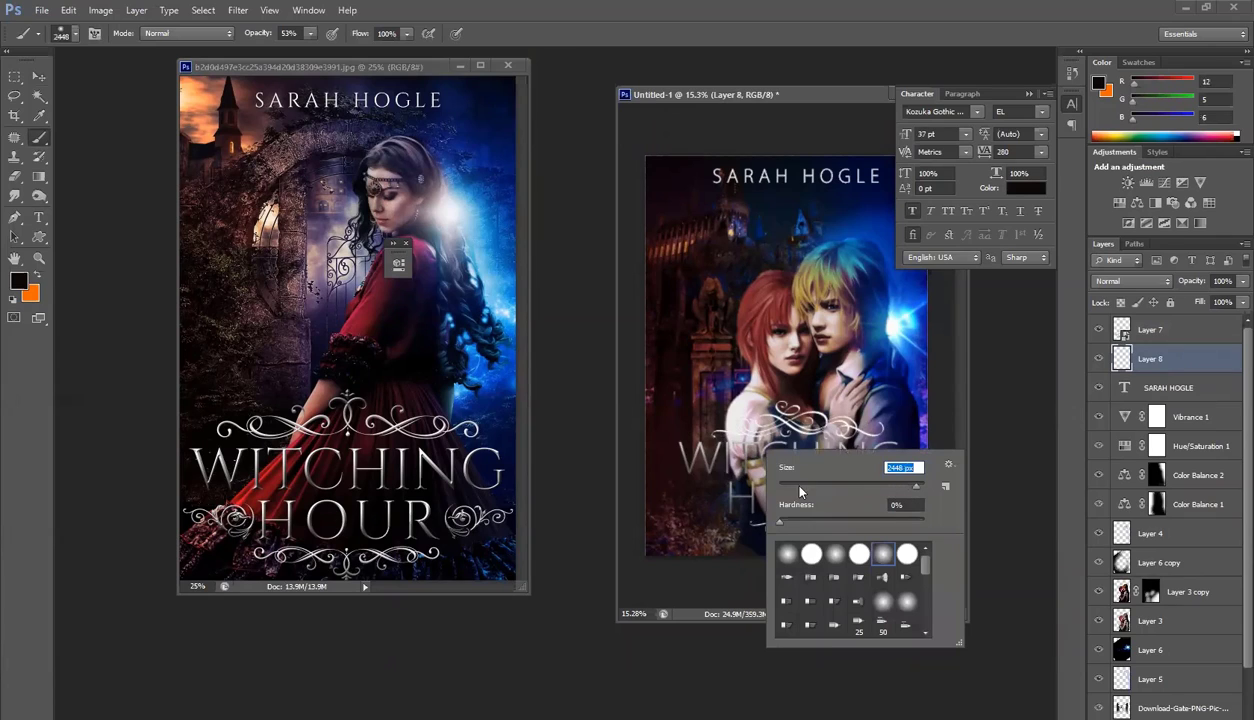
{"action": "left_click_drag", "start_coordinate": [916, 486], "coordinate": [918, 487]}
{"action": "left_click", "coordinate": [808, 96]}
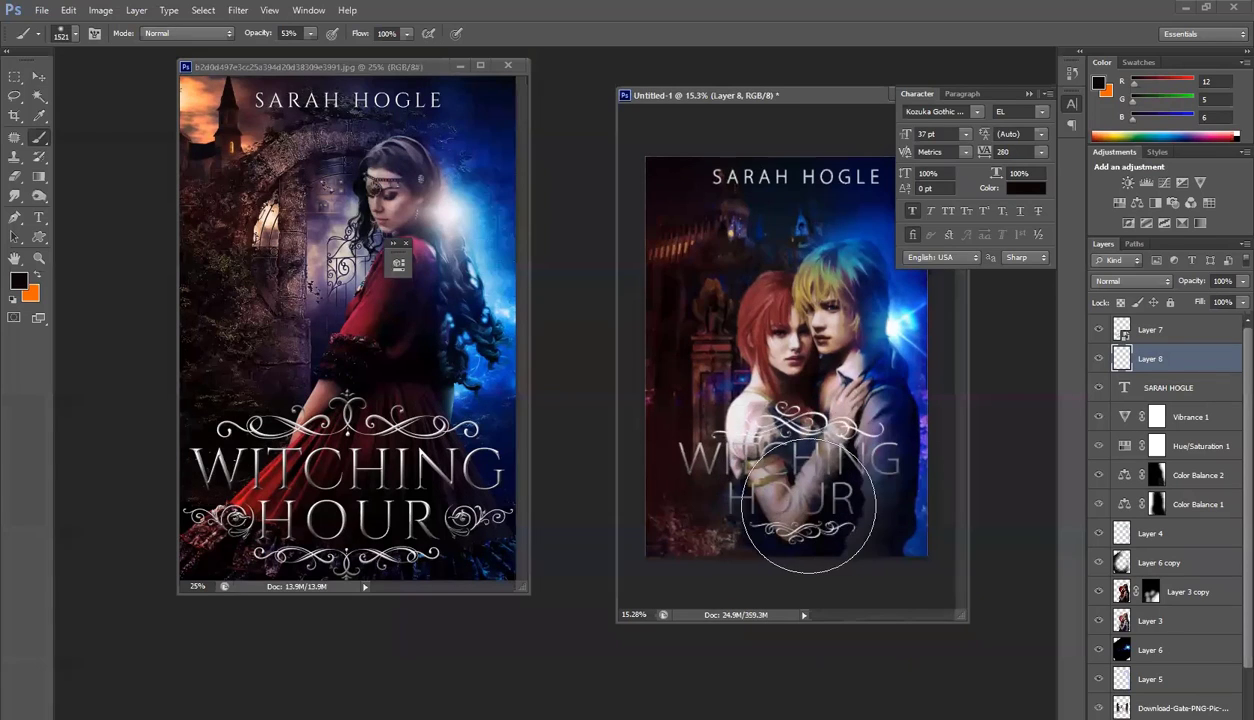
{"action": "left_click", "coordinate": [776, 462]}
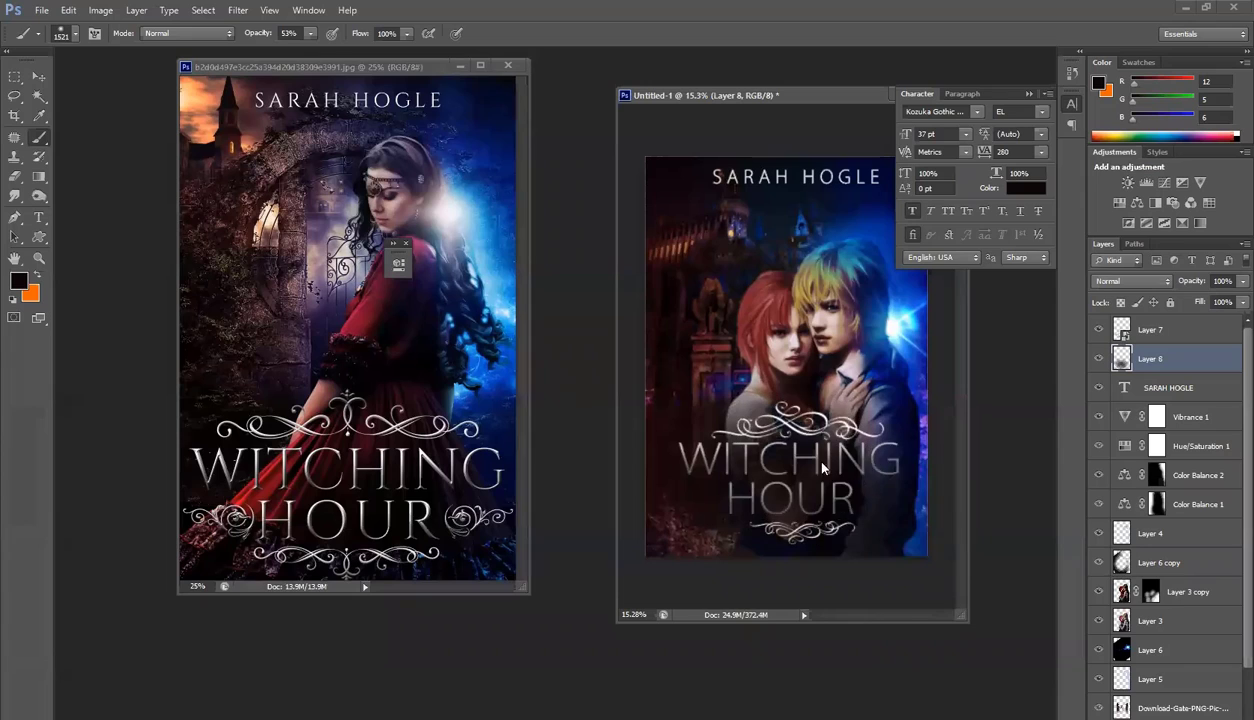
Paint dark red (125, 40, 46) over the cover's lower-left area with a 3376 px brush and set Layer 8 to Hard Light
{"action": "right_click", "coordinate": [812, 459]}
{"action": "left_click_drag", "start_coordinate": [964, 493], "coordinate": [945, 493]}
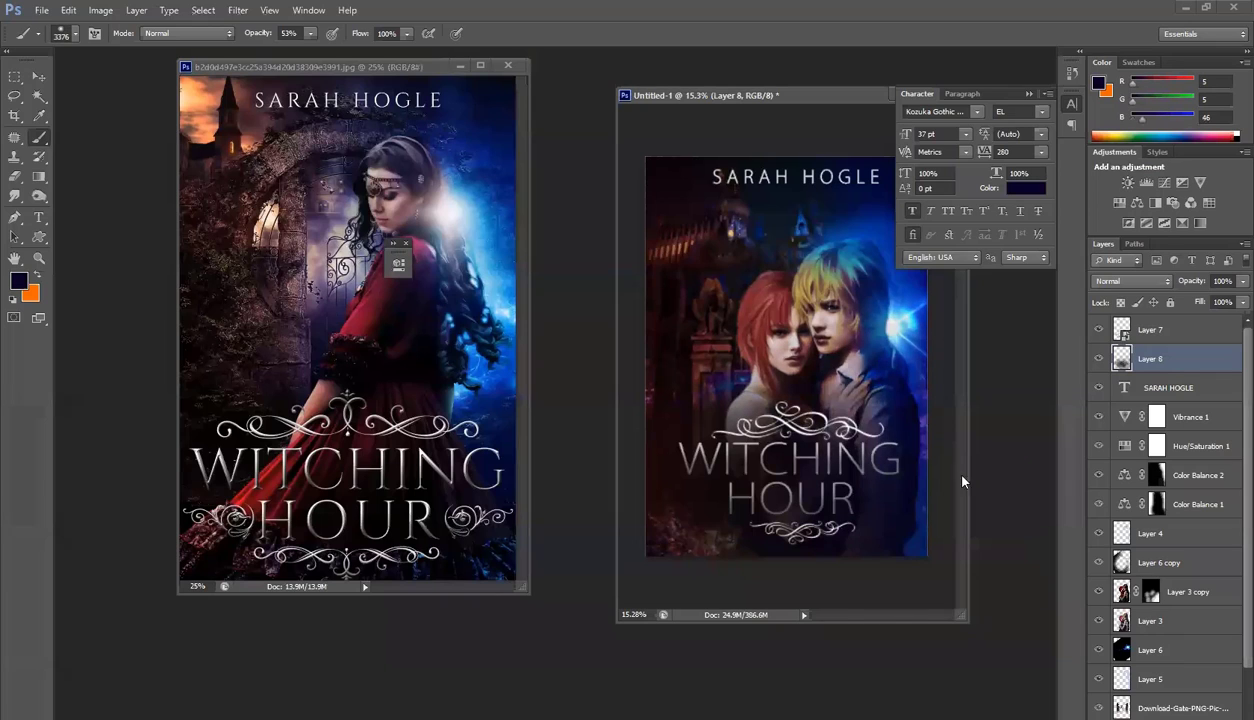
{"action": "left_click", "coordinate": [679, 518], "text": "alt"}
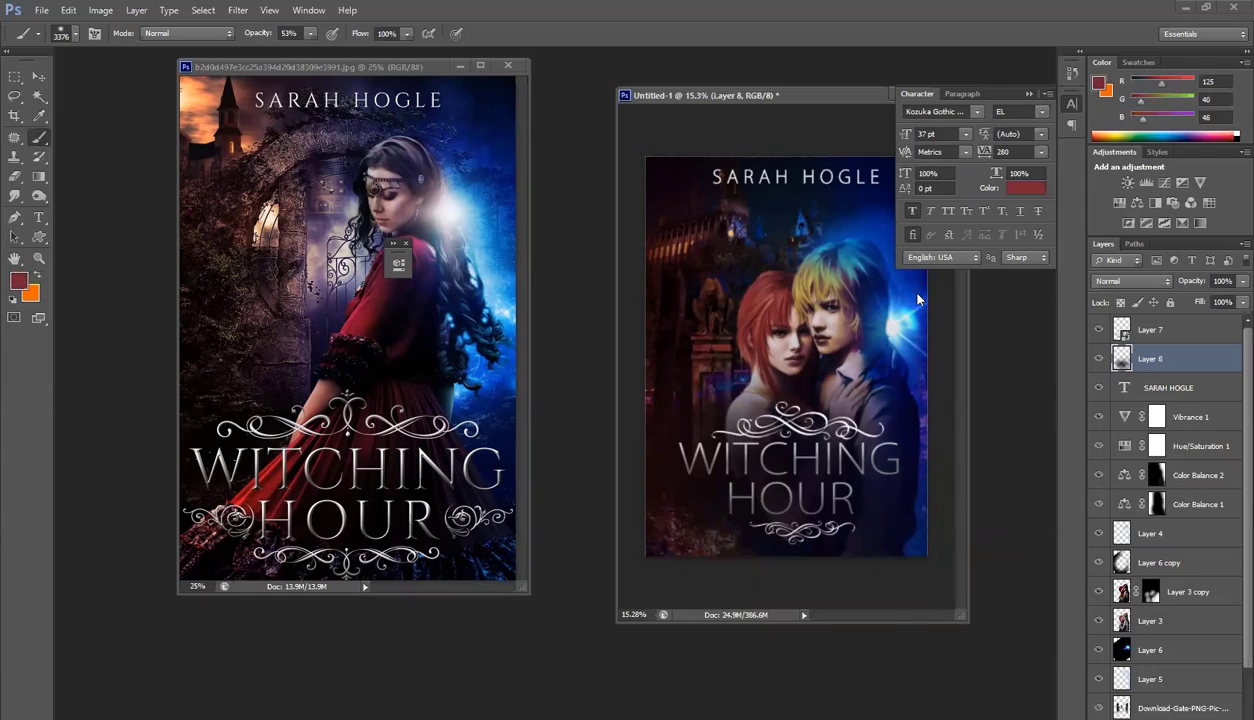
{"action": "left_click", "coordinate": [658, 515]}
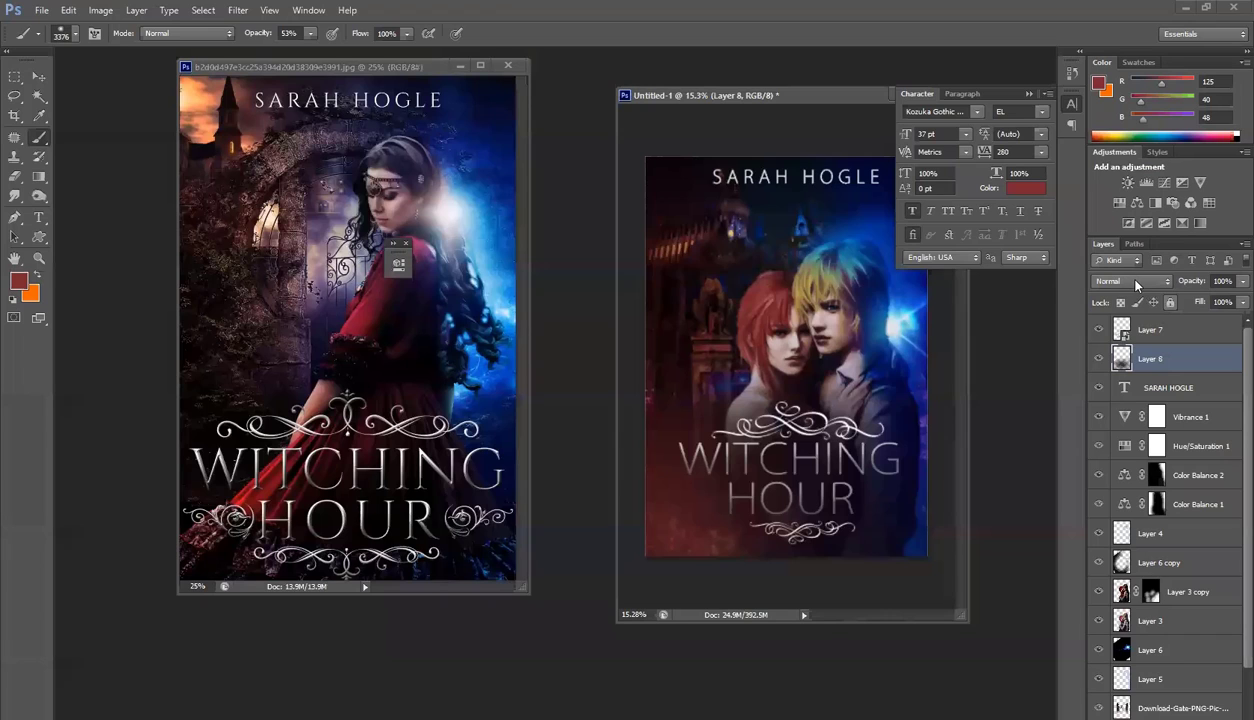
{"action": "scroll", "coordinate": [1137, 286], "scroll_direction": "down", "scroll_amount": 13}
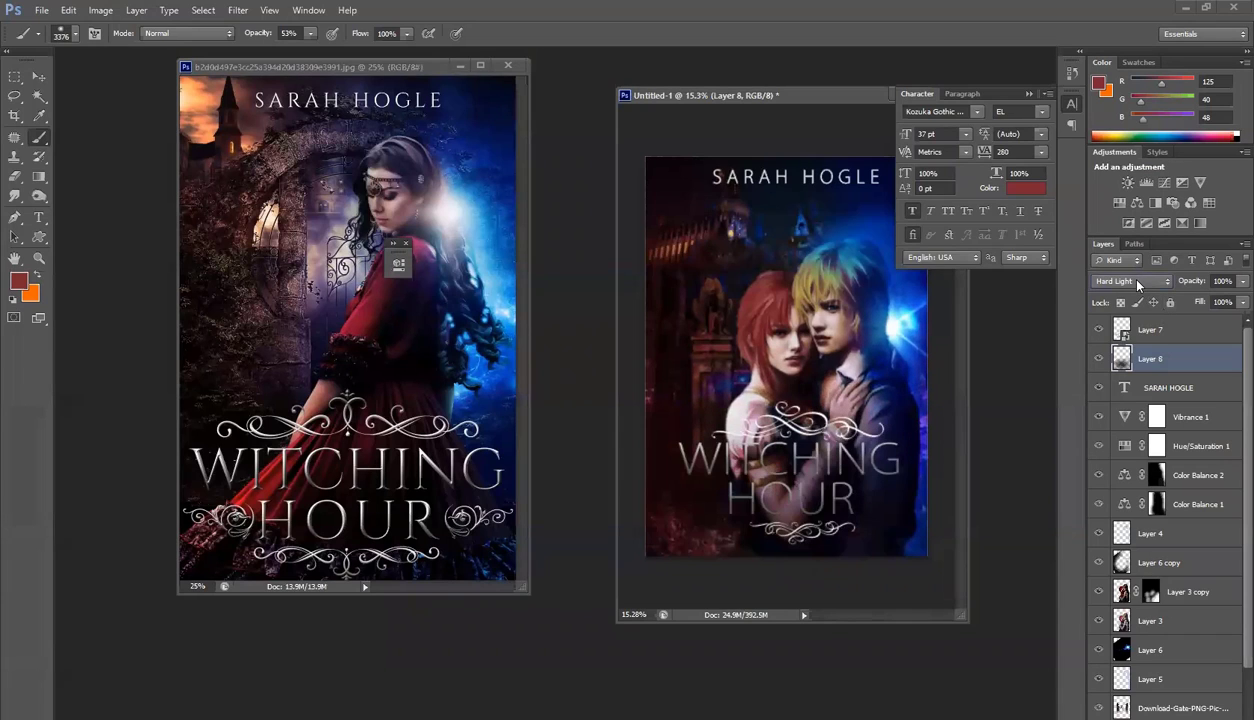
Switch to the browser, copy the AYADA Maldives cloudy sunset picture from the image results, and paste it into the cover
{"action": "left_click", "coordinate": [38, 77]}
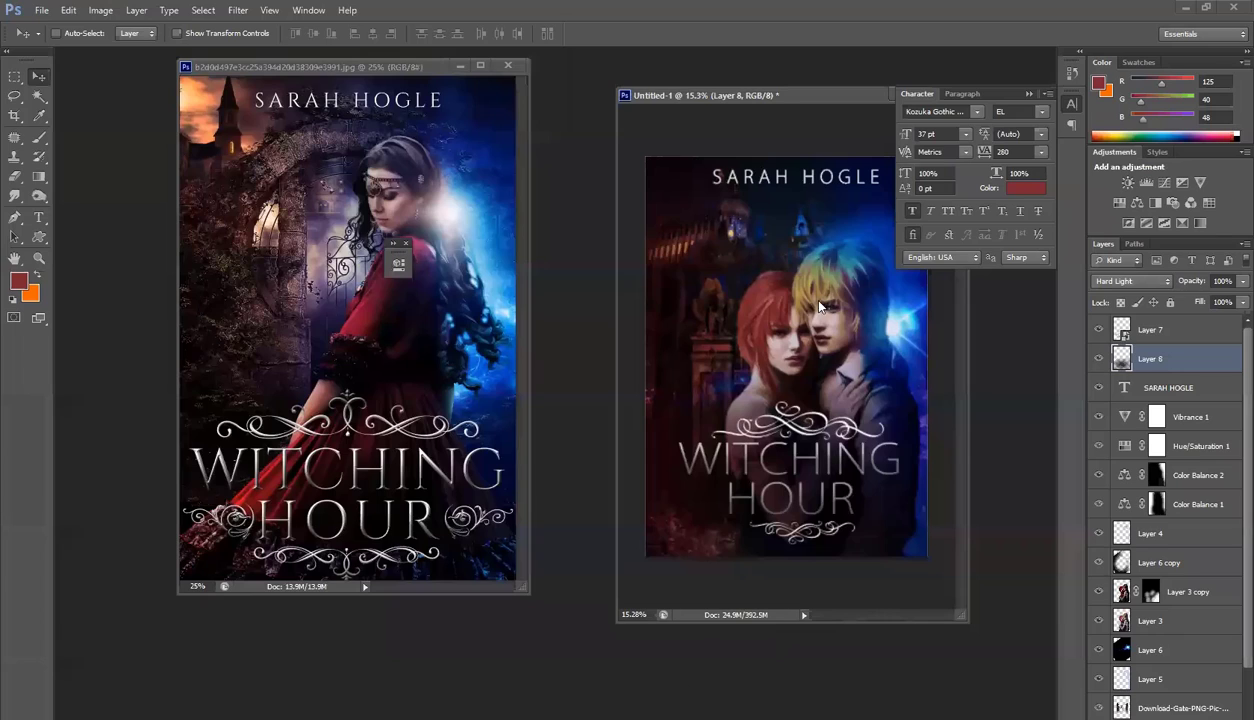
{"action": "key", "text": "alt+Tab"}
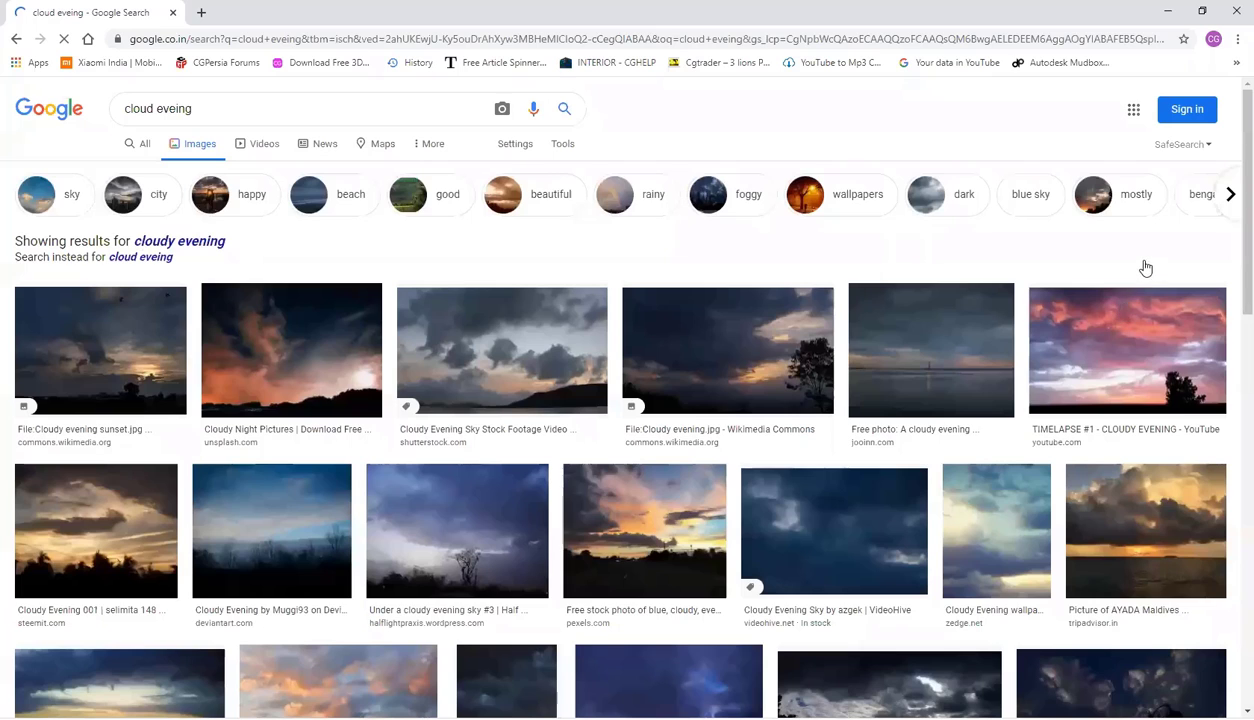
{"action": "left_click", "coordinate": [1147, 483]}
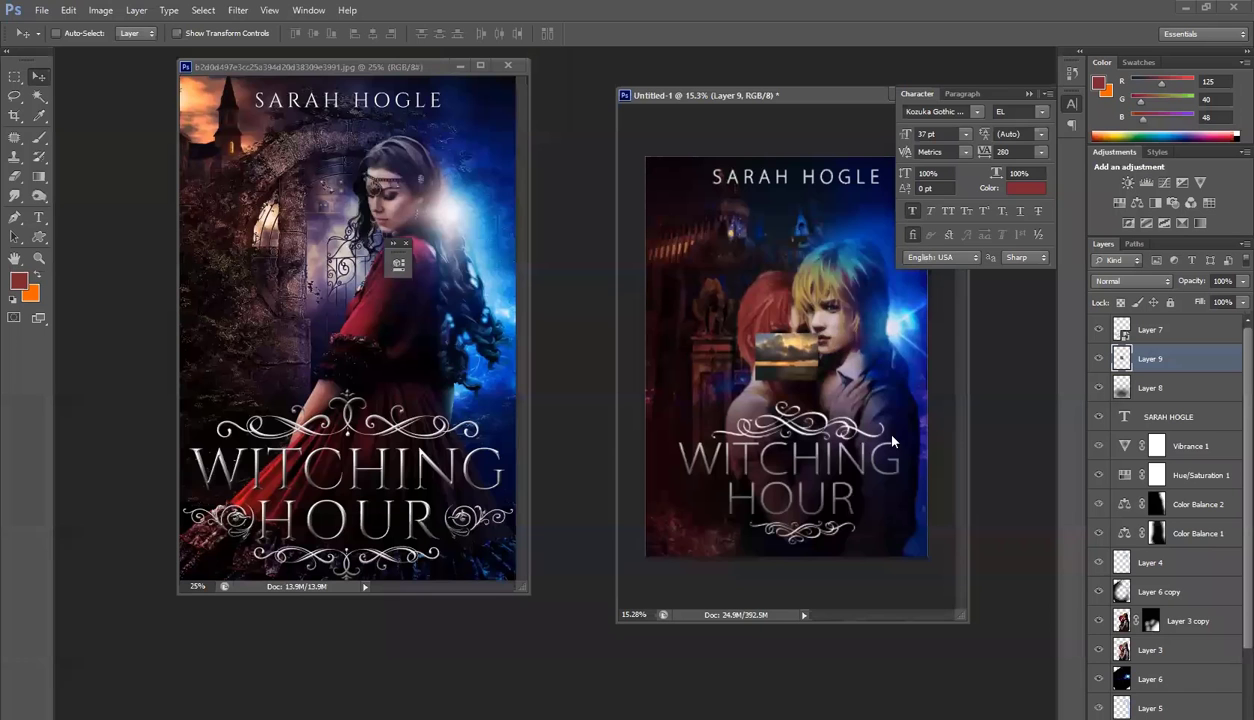
Enlarge the pasted cloud picture, flip it horizontally, and fit it into the cover's upper-left corner
{"action": "key", "text": "ctrl+t"}
{"action": "left_click_drag", "start_coordinate": [818, 380], "coordinate": [928, 463]}
{"action": "right_click", "coordinate": [834, 347]}
{"action": "left_click", "coordinate": [890, 569]}
{"action": "left_click_drag", "start_coordinate": [813, 286], "coordinate": [781, 163]}
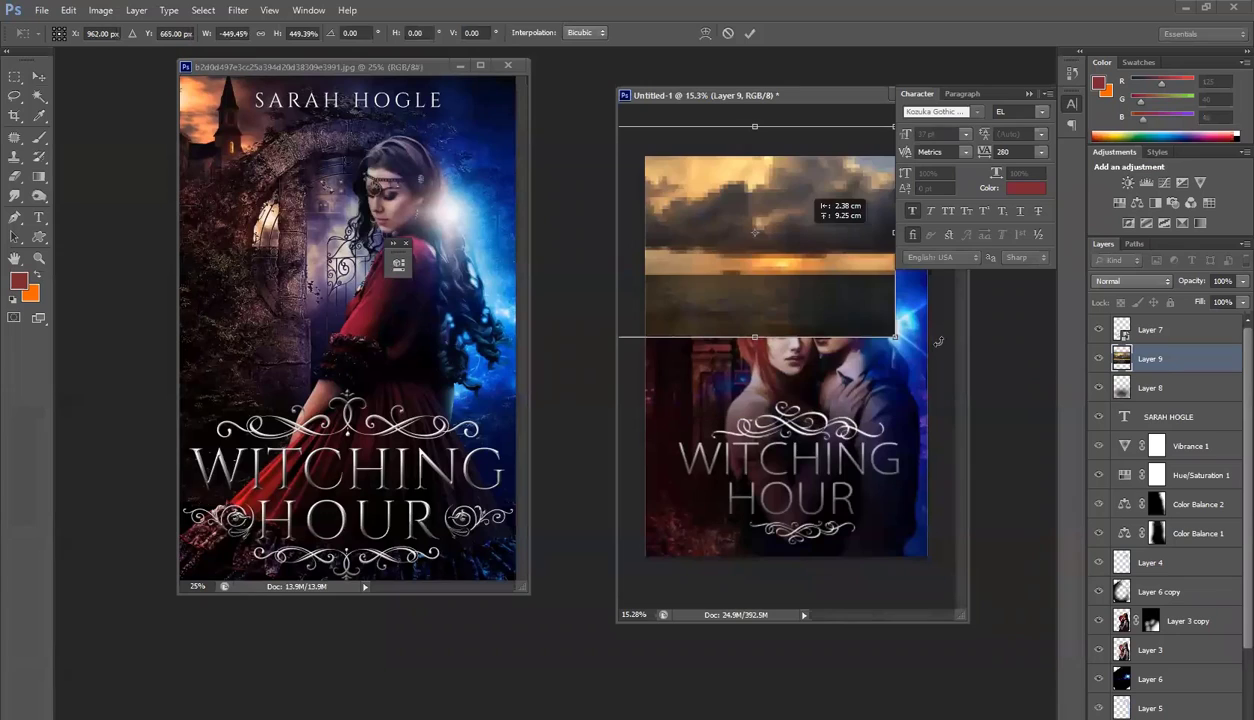
{"action": "left_click_drag", "start_coordinate": [893, 337], "coordinate": [757, 245]}
{"action": "key", "text": "Return"}
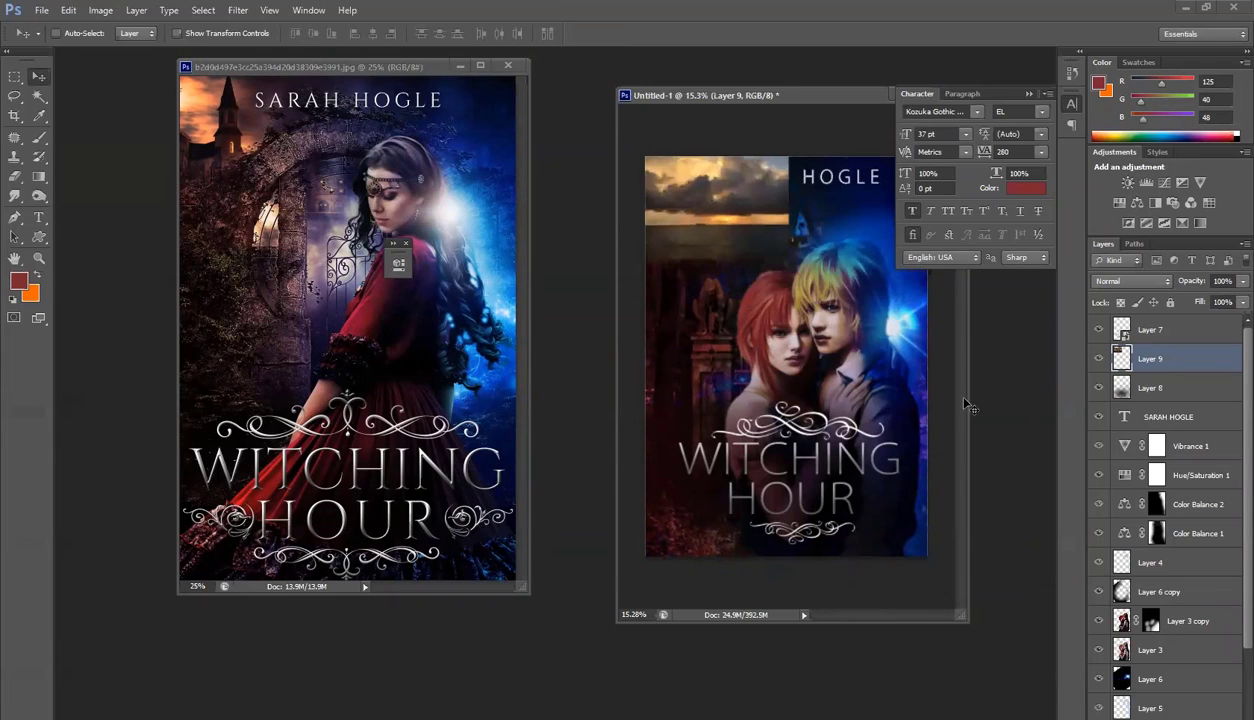
Add a layer mask to the cloud layer and prepare a soft brush with black as the painting colour
{"action": "left_click", "coordinate": [1162, 718]}
{"action": "key", "text": "b"}
{"action": "right_click", "coordinate": [821, 359]}
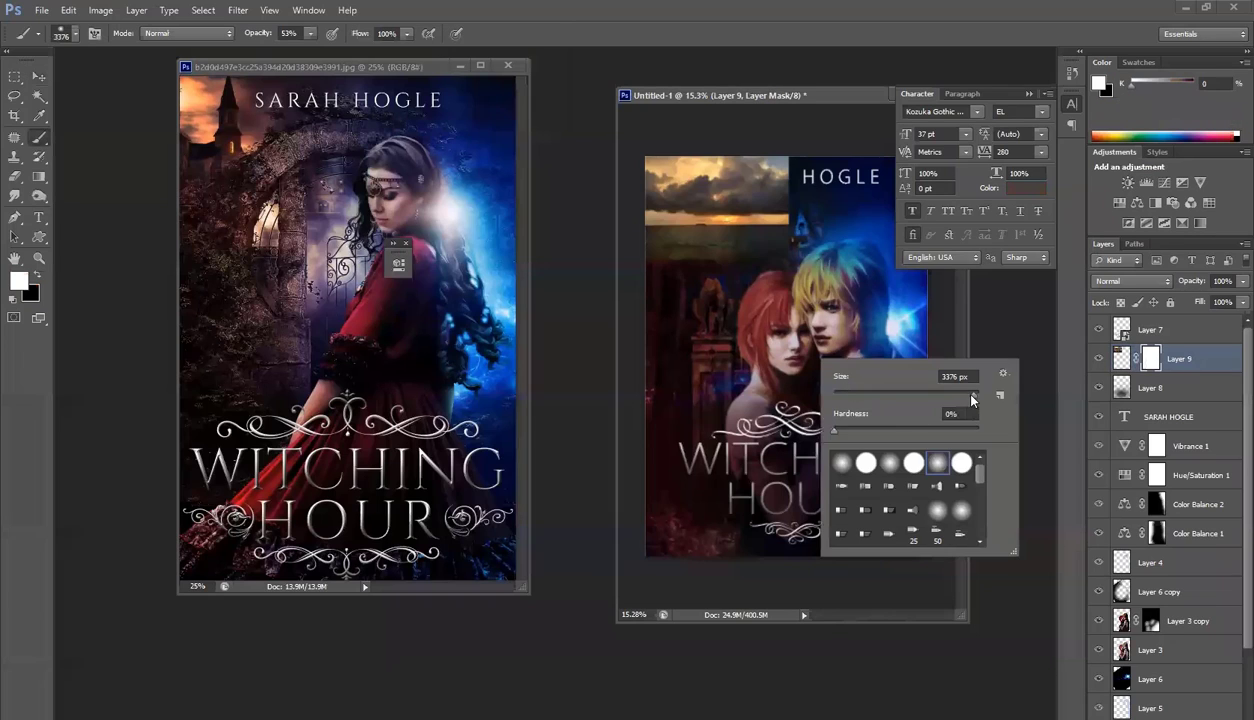
{"action": "left_click_drag", "start_coordinate": [973, 397], "coordinate": [948, 403]}
{"action": "left_click", "coordinate": [37, 275]}
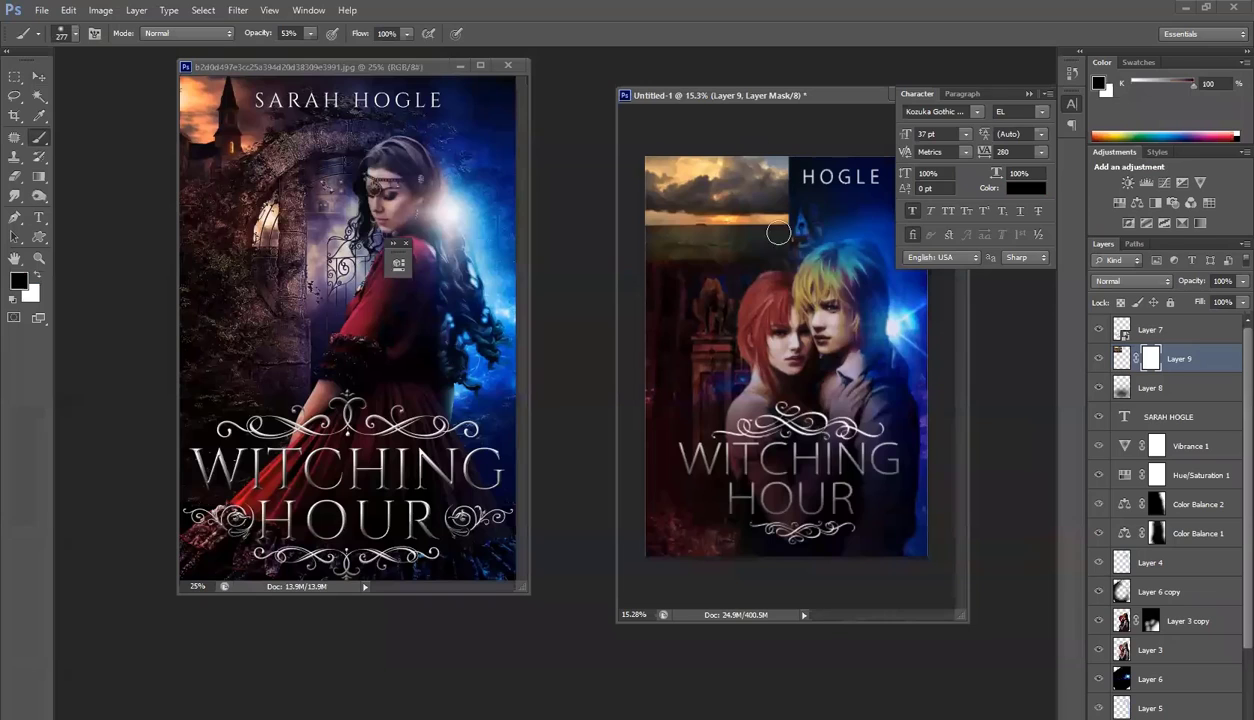
Mask out the right and lower parts of the cloud picture with a soft 2446 px black brush, undoing the last dab
{"action": "right_click", "coordinate": [773, 280]}
{"action": "left_click", "coordinate": [904, 317]}
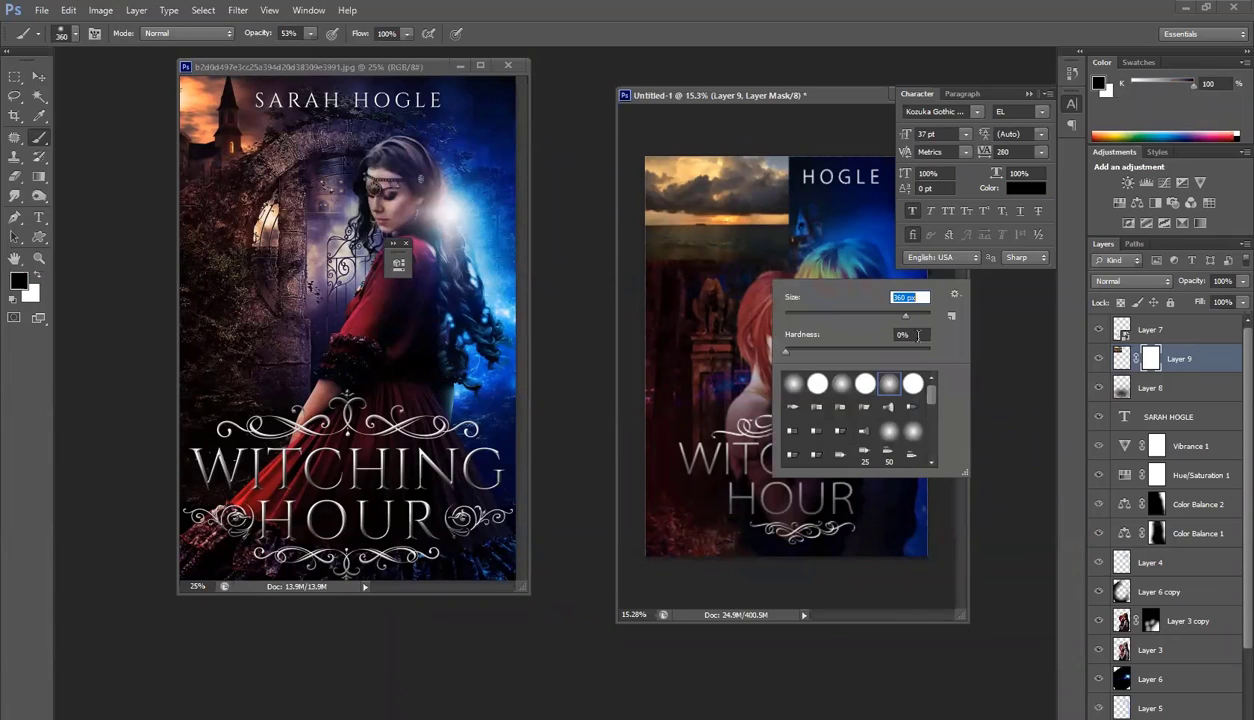
{"action": "left_click", "coordinate": [917, 317]}
{"action": "left_click_drag", "start_coordinate": [918, 317], "coordinate": [916, 317]}
{"action": "left_click", "coordinate": [922, 317]}
{"action": "left_click", "coordinate": [790, 246]}
{"action": "left_click", "coordinate": [730, 281]}
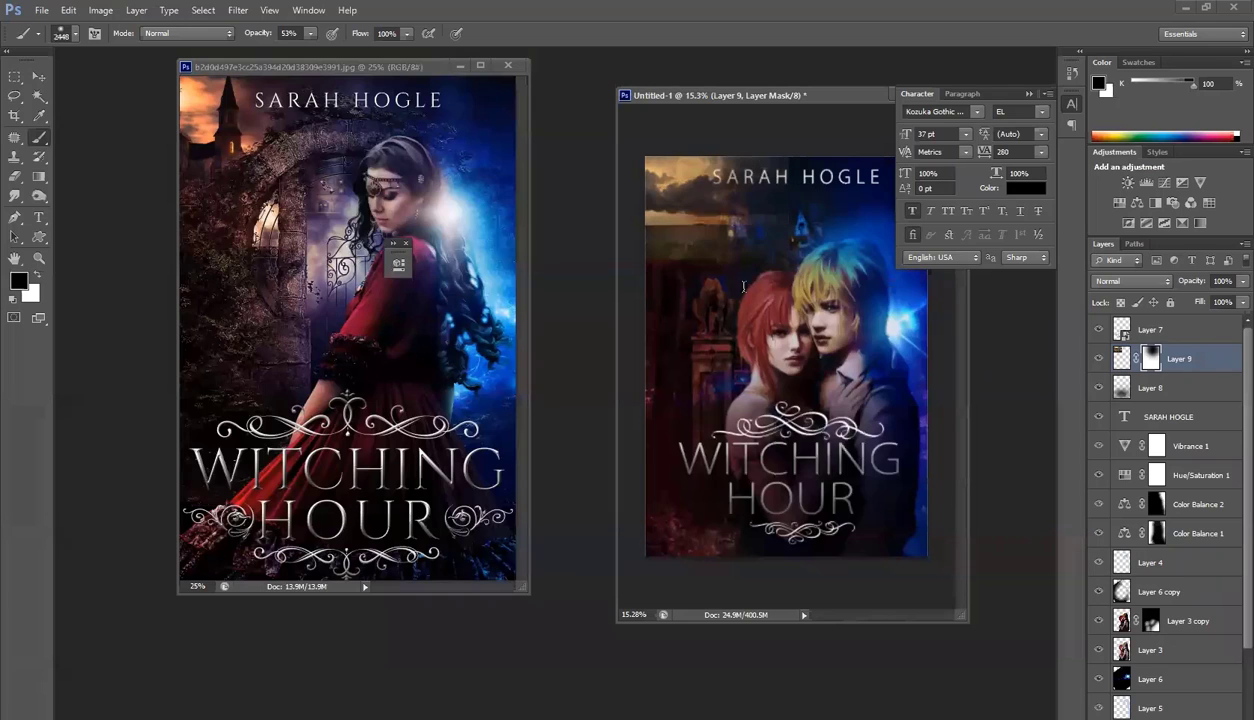
{"action": "left_click", "coordinate": [758, 286]}
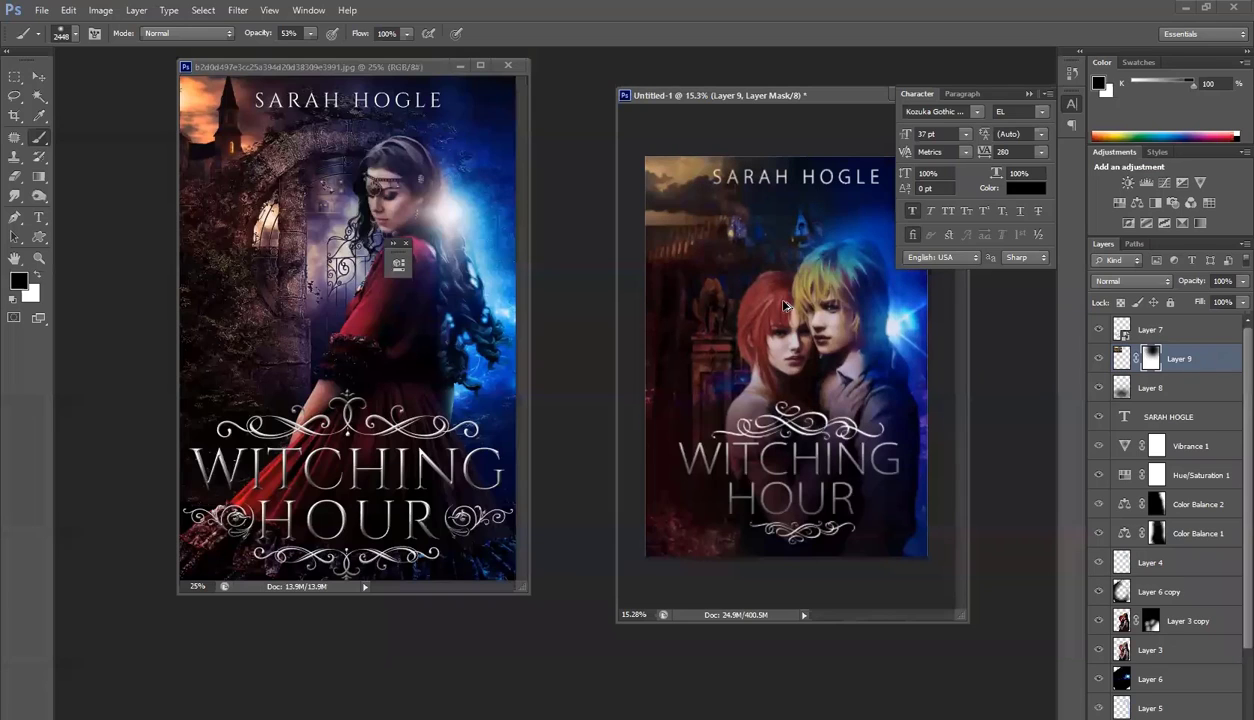
{"action": "left_click", "coordinate": [784, 305]}
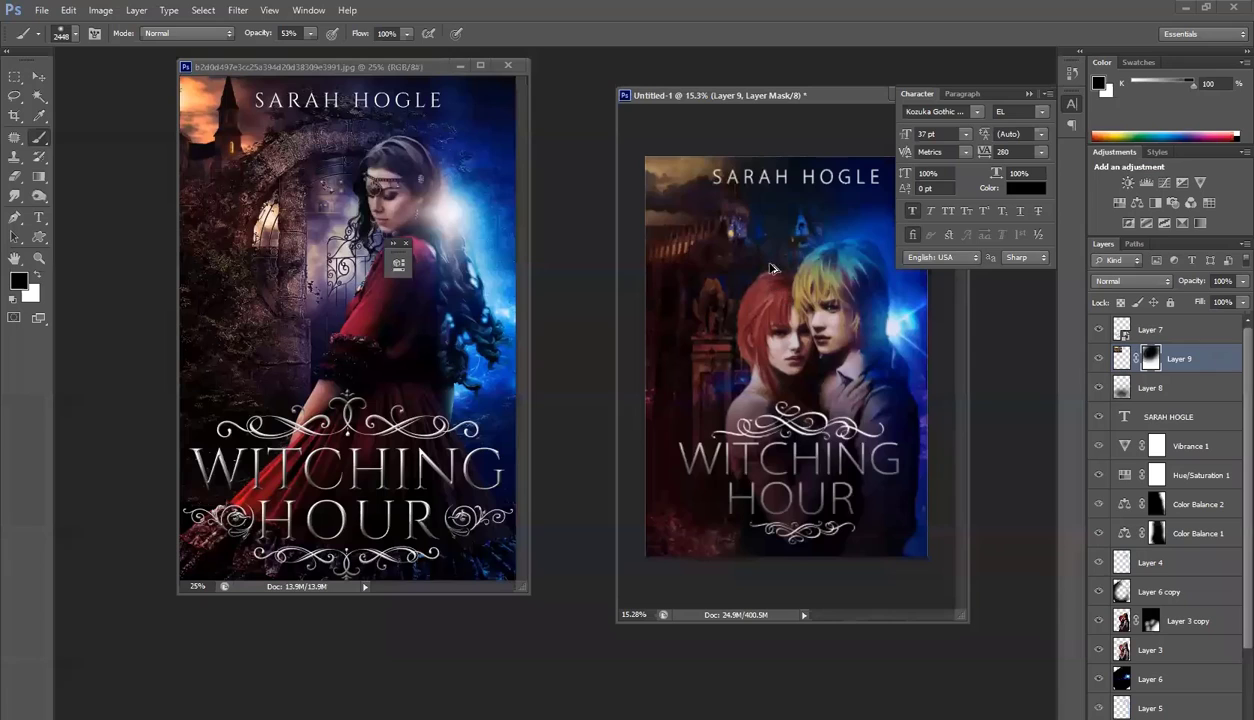
{"action": "key", "text": "ctrl+z"}
Mask the clouds off the castle and the start of the author name with a soft 370 px black brush
{"action": "right_click", "coordinate": [778, 250]}
{"action": "left_click", "coordinate": [910, 286]}
{"action": "mouse_move", "coordinate": [666, 252]}
{"action": "left_mouse_down"}
{"action": "mouse_move", "coordinate": [739, 220]}
{"action": "mouse_move", "coordinate": [744, 195]}
{"action": "mouse_move", "coordinate": [780, 169]}
{"action": "mouse_move", "coordinate": [731, 154]}
{"action": "left_mouse_up"}
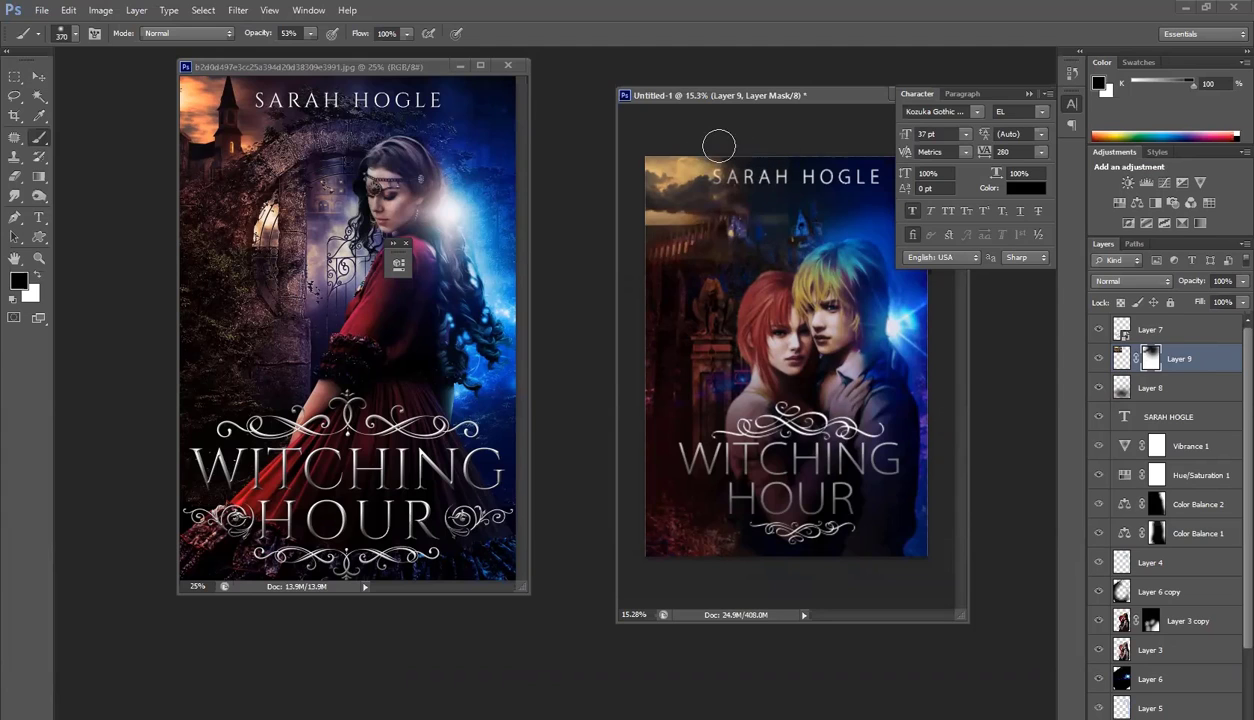
{"action": "mouse_move", "coordinate": [726, 225]}
{"action": "left_mouse_down"}
{"action": "mouse_move", "coordinate": [718, 211]}
{"action": "mouse_move", "coordinate": [698, 232]}
{"action": "mouse_move", "coordinate": [653, 224]}
{"action": "mouse_move", "coordinate": [662, 242]}
{"action": "left_mouse_up"}
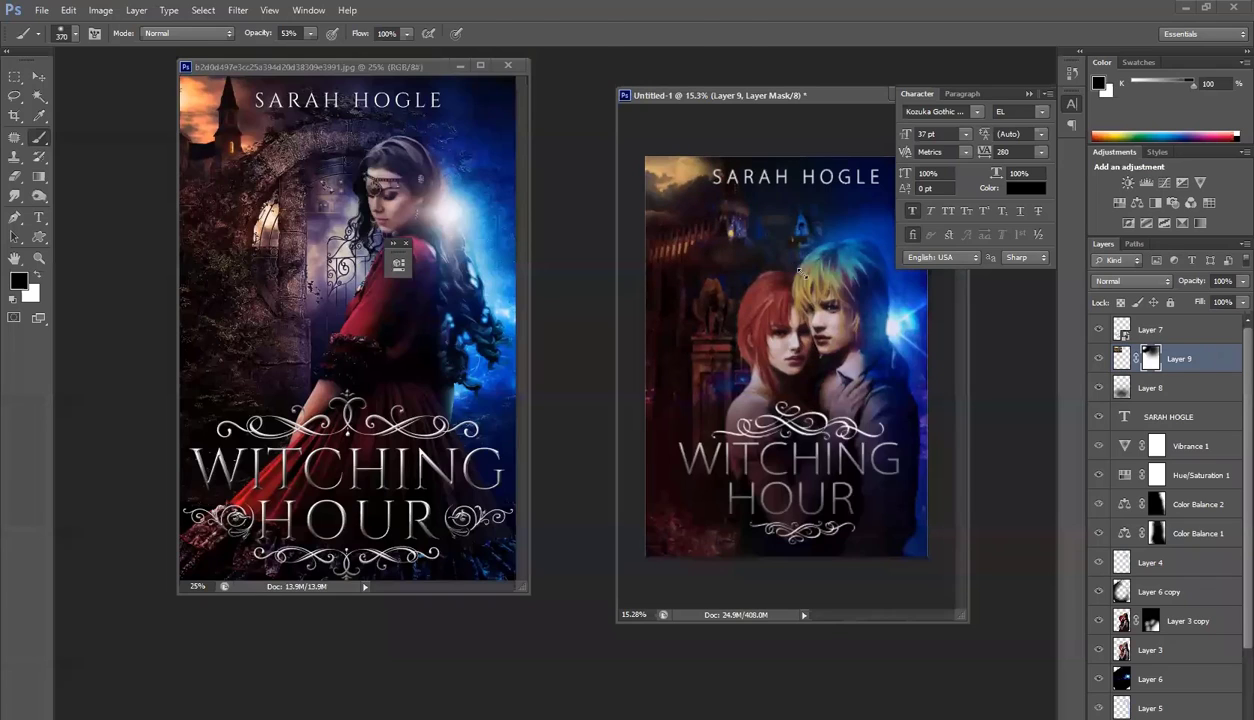
Adjust the cloud layer with Free Transform and touch up its mask above the castle, undoing the last change
{"action": "key", "text": "ctrl+t"}
{"action": "key", "text": "Return"}
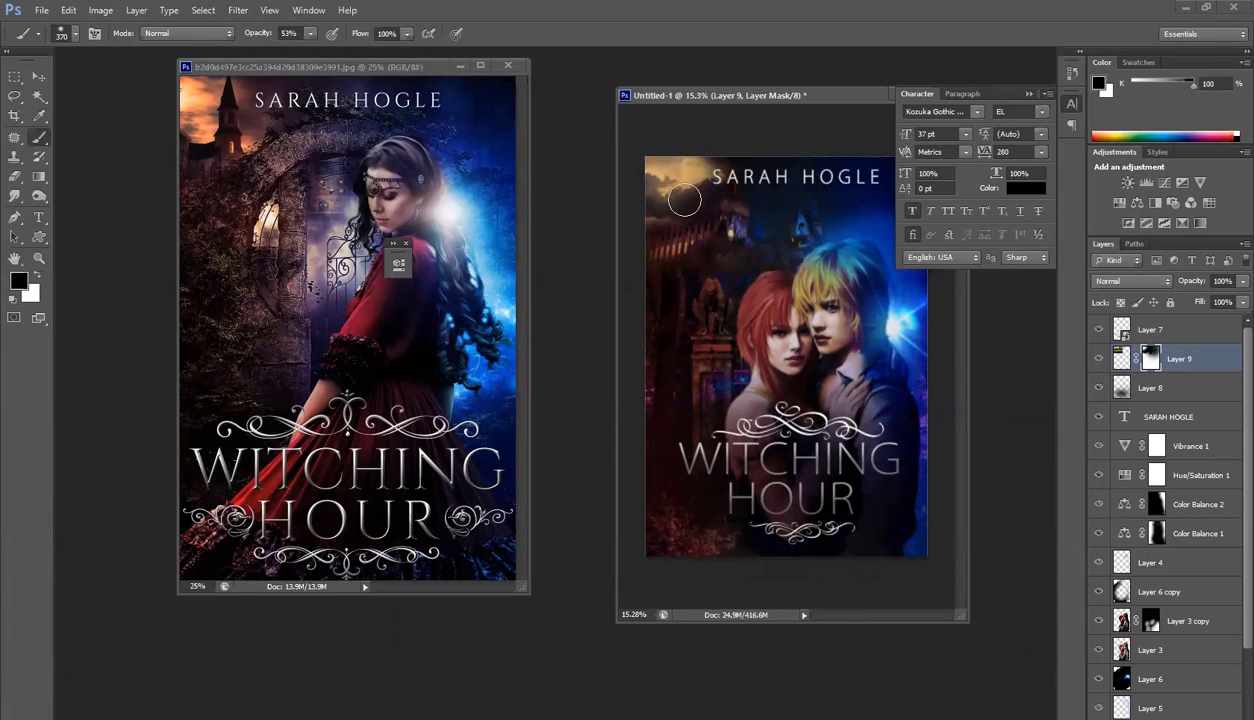
{"action": "mouse_move", "coordinate": [685, 200]}
{"action": "left_mouse_down"}
{"action": "mouse_move", "coordinate": [668, 201]}
{"action": "mouse_move", "coordinate": [705, 199]}
{"action": "left_mouse_up"}
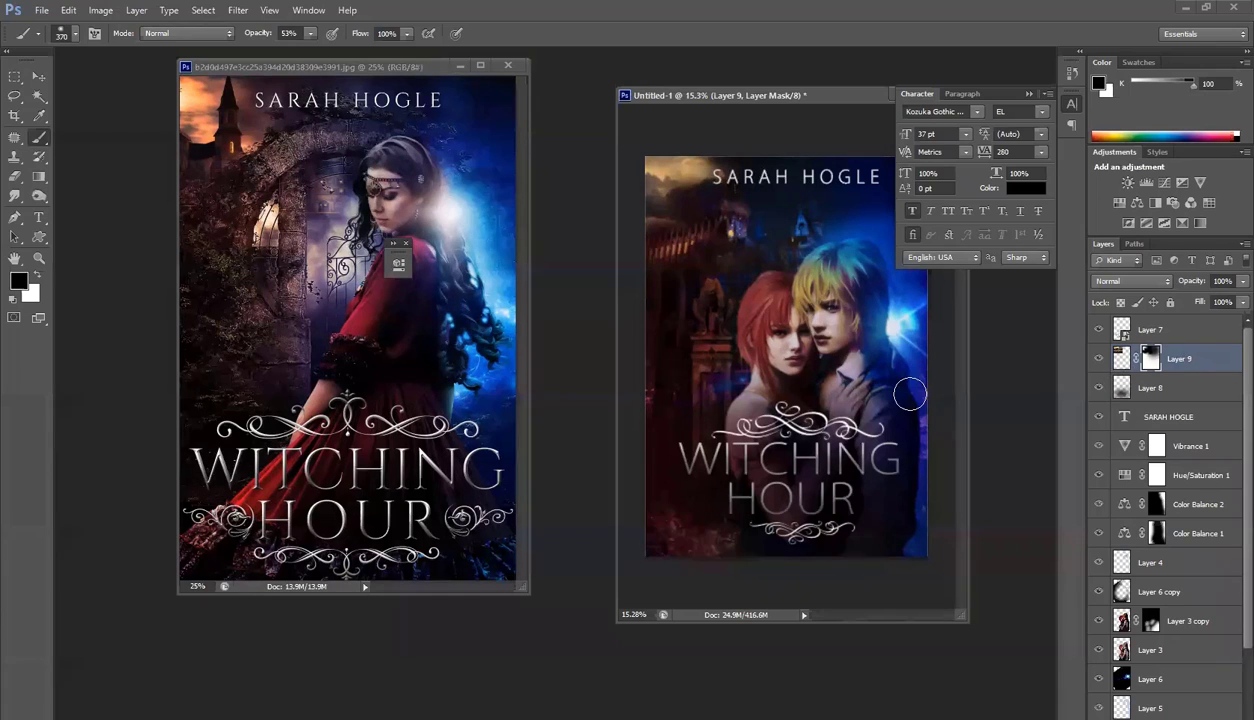
{"action": "key", "text": "ctrl+z"}
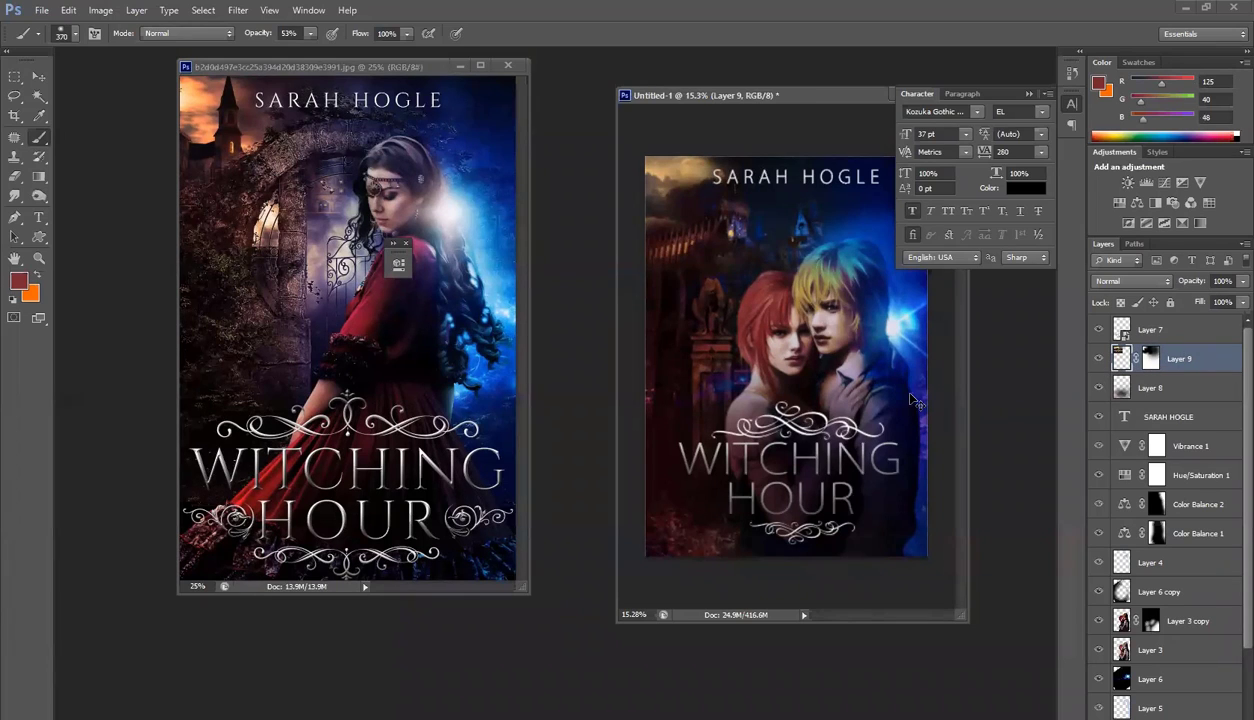
Shift the cloud picture's hue to -13 with Hue/Saturation, leaving saturation and lightness at 0
{"action": "key", "text": "ctrl+u"}
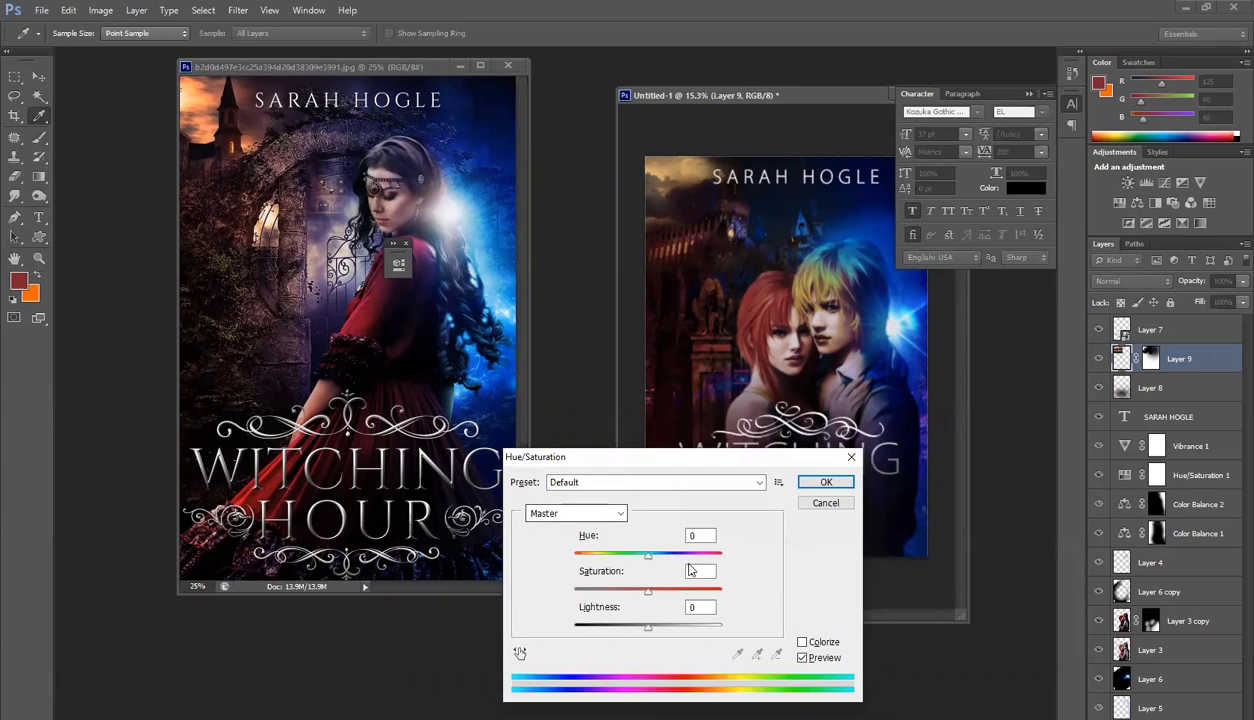
{"action": "left_click_drag", "start_coordinate": [638, 559], "coordinate": [637, 571]}
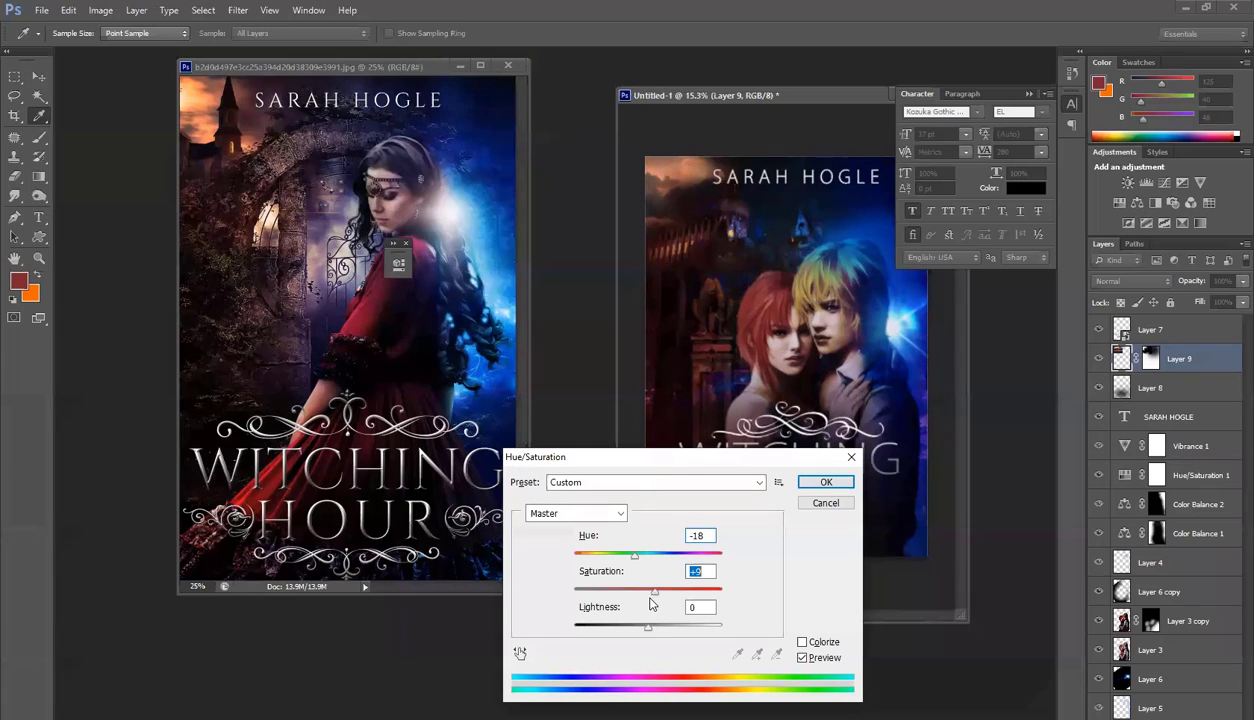
{"action": "left_click_drag", "start_coordinate": [626, 553], "coordinate": [640, 568]}
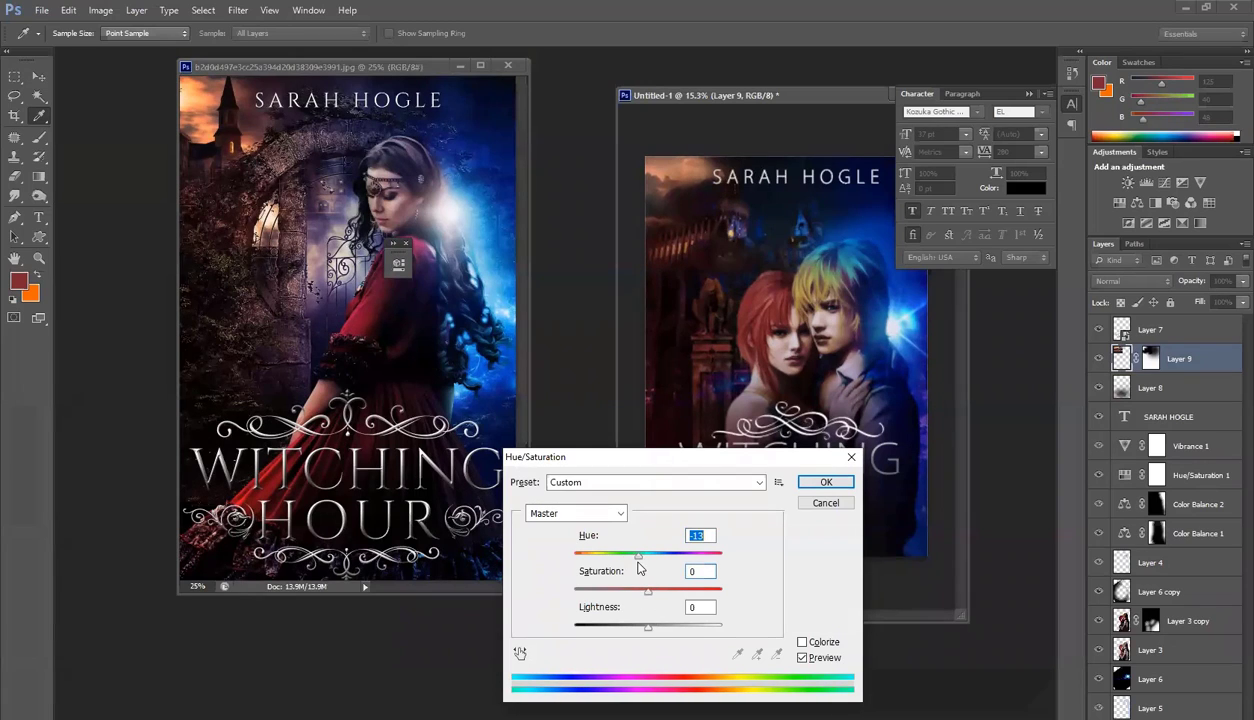
{"action": "left_click", "coordinate": [826, 482]}
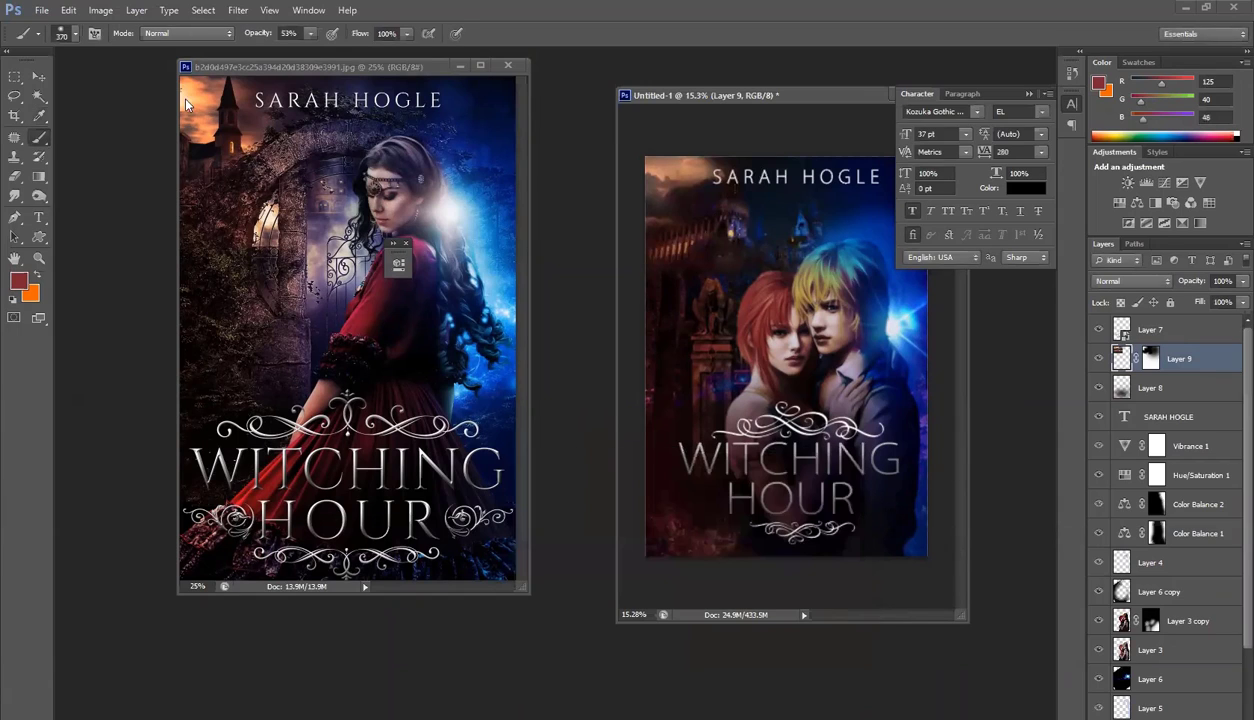
Brighten the midtones of the upper-left clouds using the Dodge tool with a 185 px soft brush at 50% exposure
{"action": "right_click", "coordinate": [39, 197]}
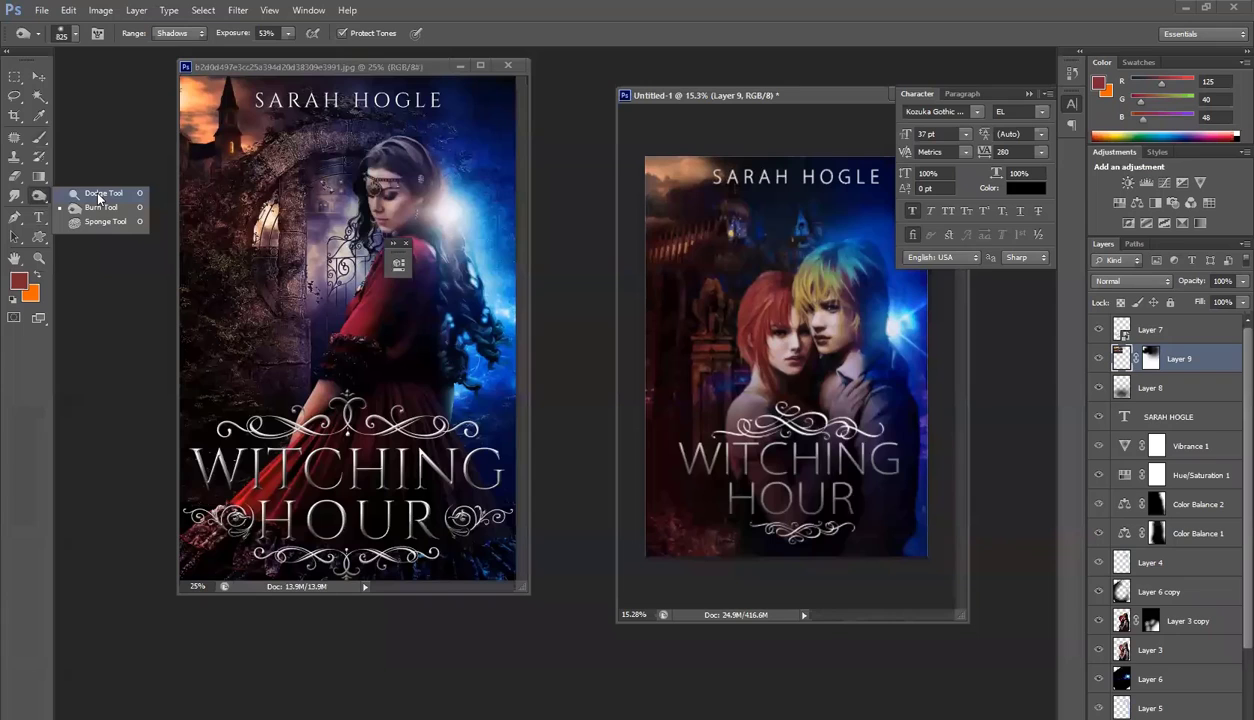
{"action": "left_click", "coordinate": [97, 194]}
{"action": "right_click", "coordinate": [686, 190]}
{"action": "left_click", "coordinate": [798, 225]}
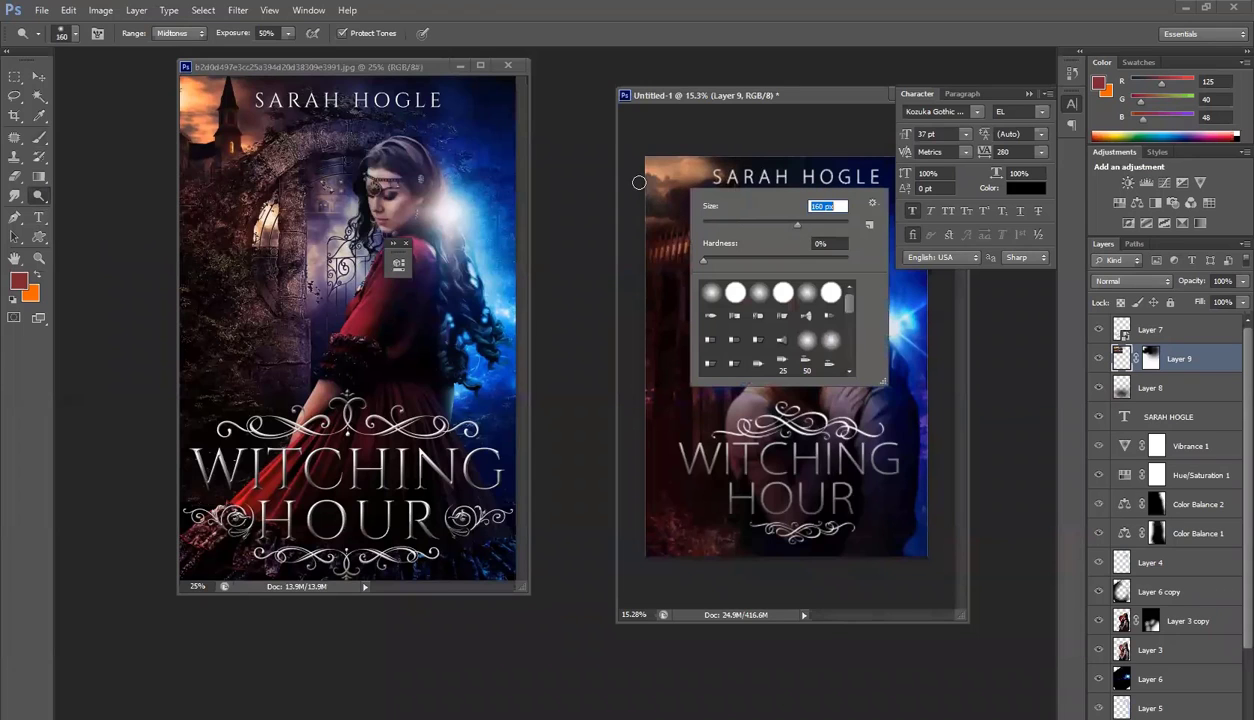
{"action": "left_click", "coordinate": [807, 225]}
{"action": "left_click", "coordinate": [632, 166]}
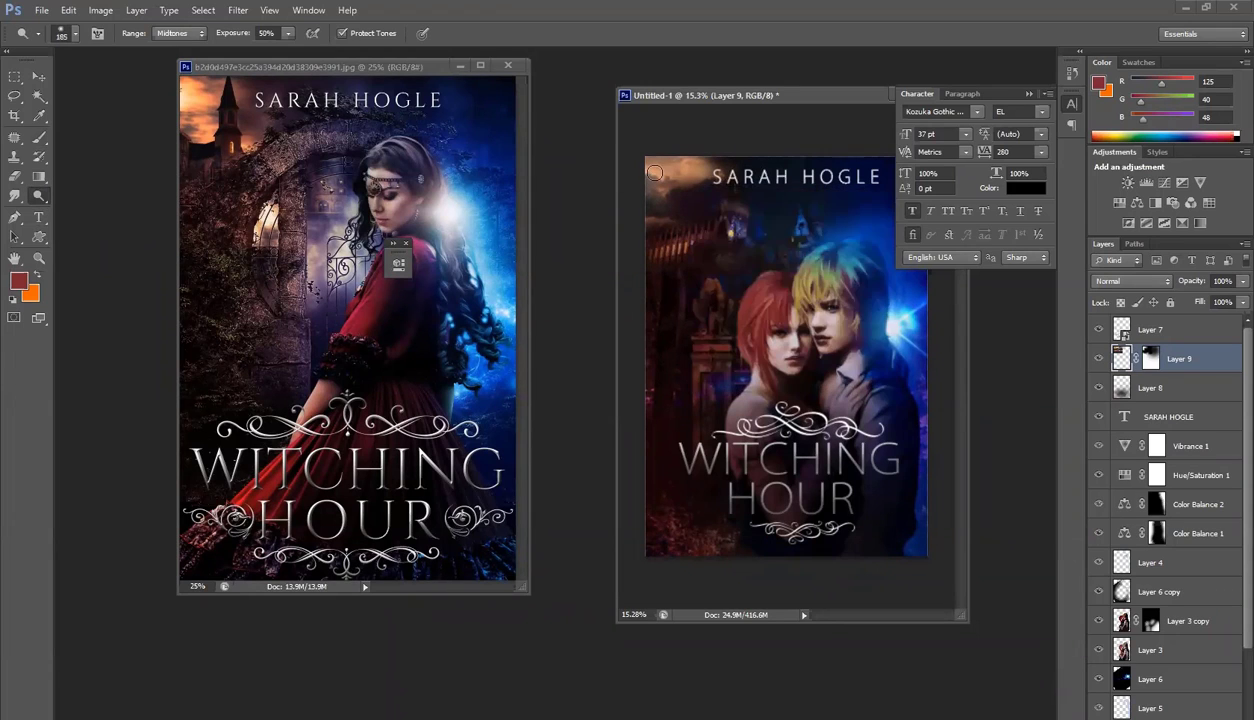
{"action": "left_click_drag", "start_coordinate": [640, 165], "coordinate": [694, 183]}
Set the Dodge tool's range to Highlights and brighten the clouds beside the author name
{"action": "left_click", "coordinate": [180, 33]}
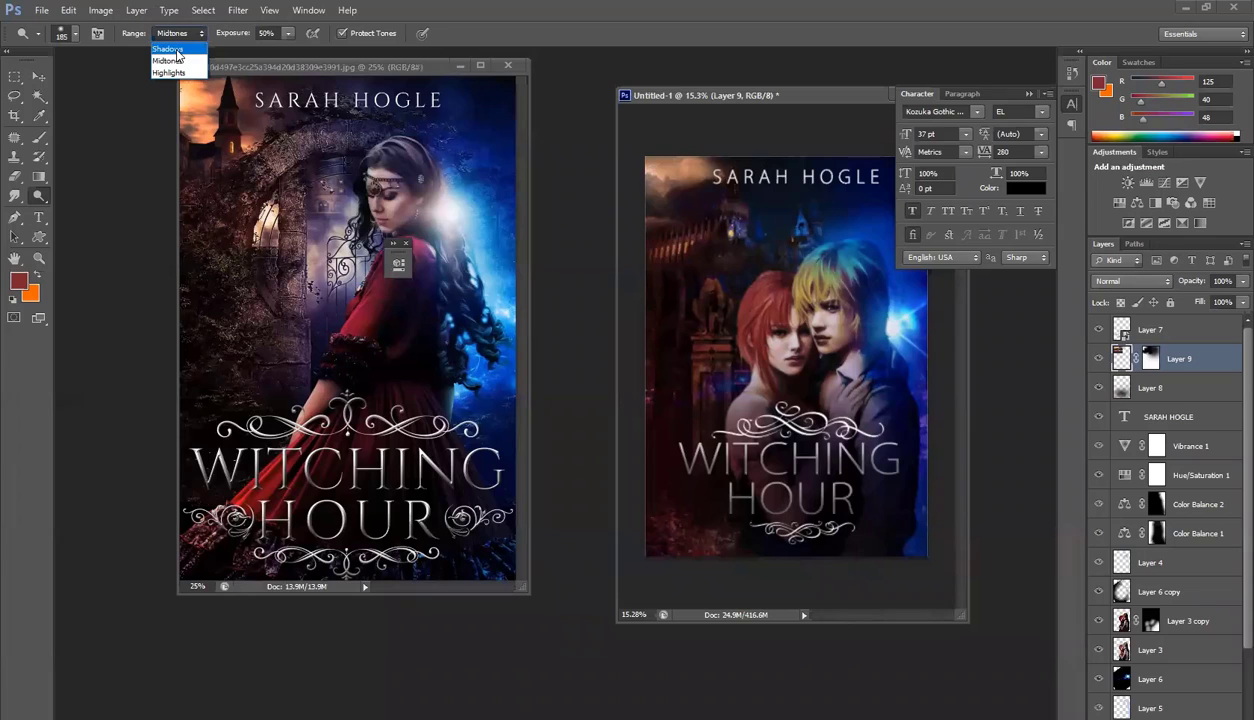
{"action": "left_click", "coordinate": [168, 72]}
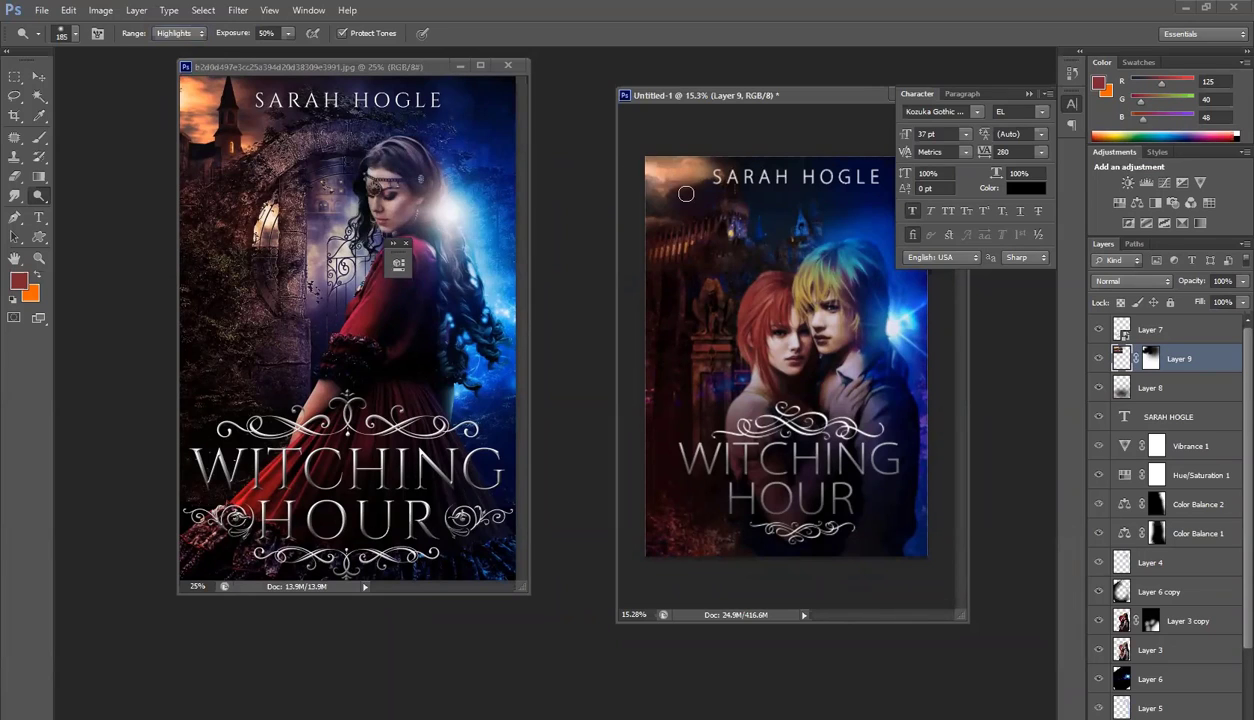
{"action": "mouse_move", "coordinate": [686, 193]}
{"action": "left_mouse_down"}
{"action": "mouse_move", "coordinate": [641, 185]}
{"action": "mouse_move", "coordinate": [674, 183]}
{"action": "mouse_move", "coordinate": [708, 227]}
{"action": "mouse_move", "coordinate": [699, 181]}
{"action": "mouse_move", "coordinate": [733, 177]}
{"action": "mouse_move", "coordinate": [787, 200]}
{"action": "mouse_move", "coordinate": [704, 179]}
{"action": "mouse_move", "coordinate": [762, 163]}
{"action": "mouse_move", "coordinate": [707, 163]}
{"action": "left_mouse_up"}
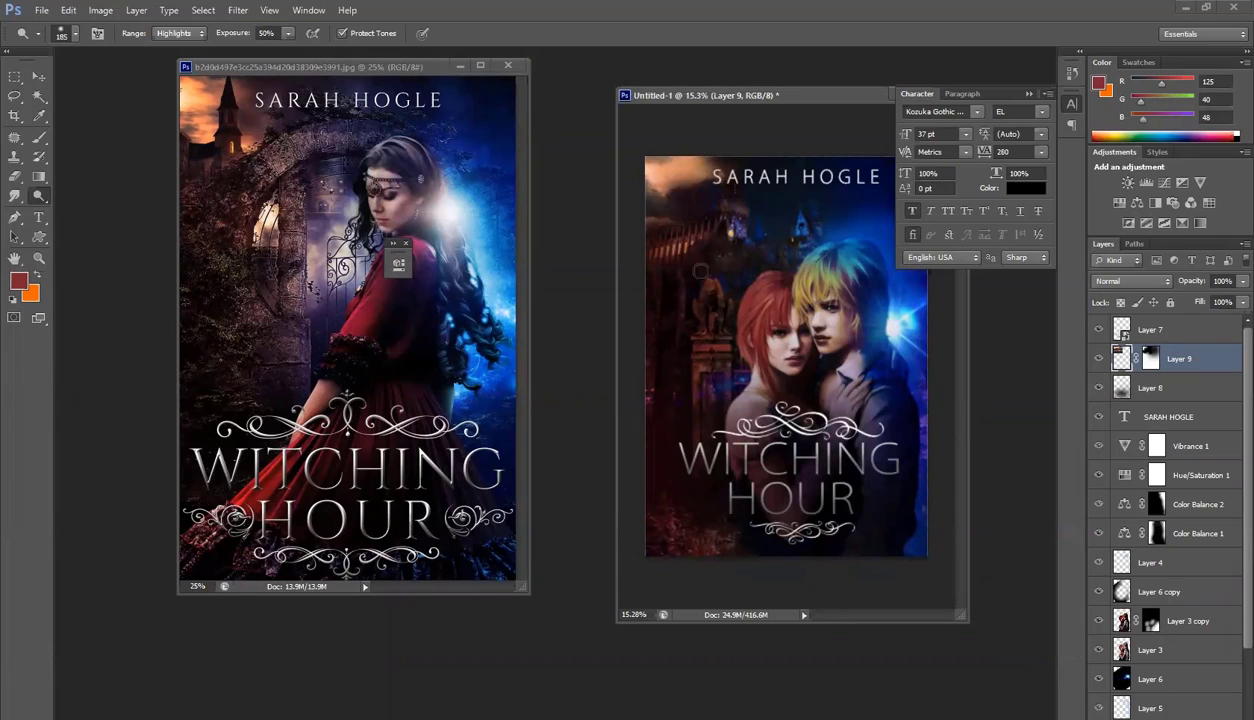
Reposition the clouds slightly and move Layer 9 down the stack to sit between Layer 3 and Layer 6
{"action": "key", "text": "v"}
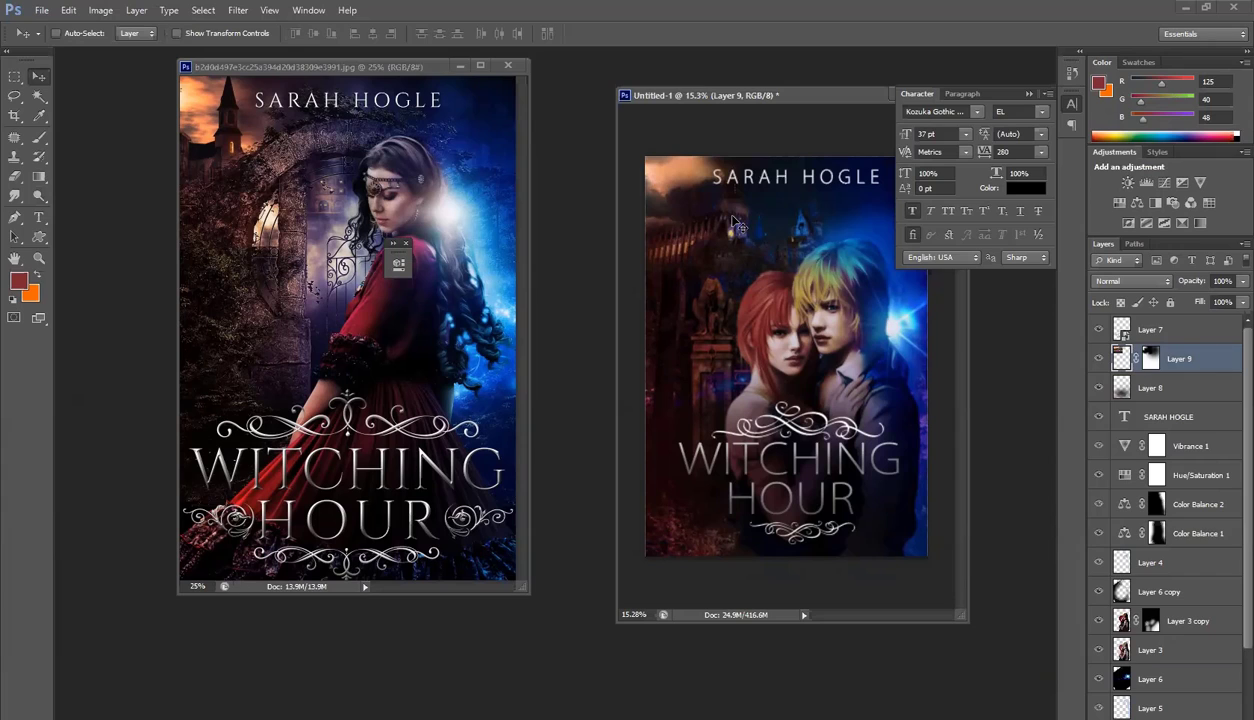
{"action": "mouse_move", "coordinate": [735, 212]}
{"action": "left_mouse_down"}
{"action": "mouse_move", "coordinate": [744, 219]}
{"action": "mouse_move", "coordinate": [730, 224]}
{"action": "left_mouse_up"}
{"action": "left_click_drag", "start_coordinate": [1213, 359], "coordinate": [1200, 654]}
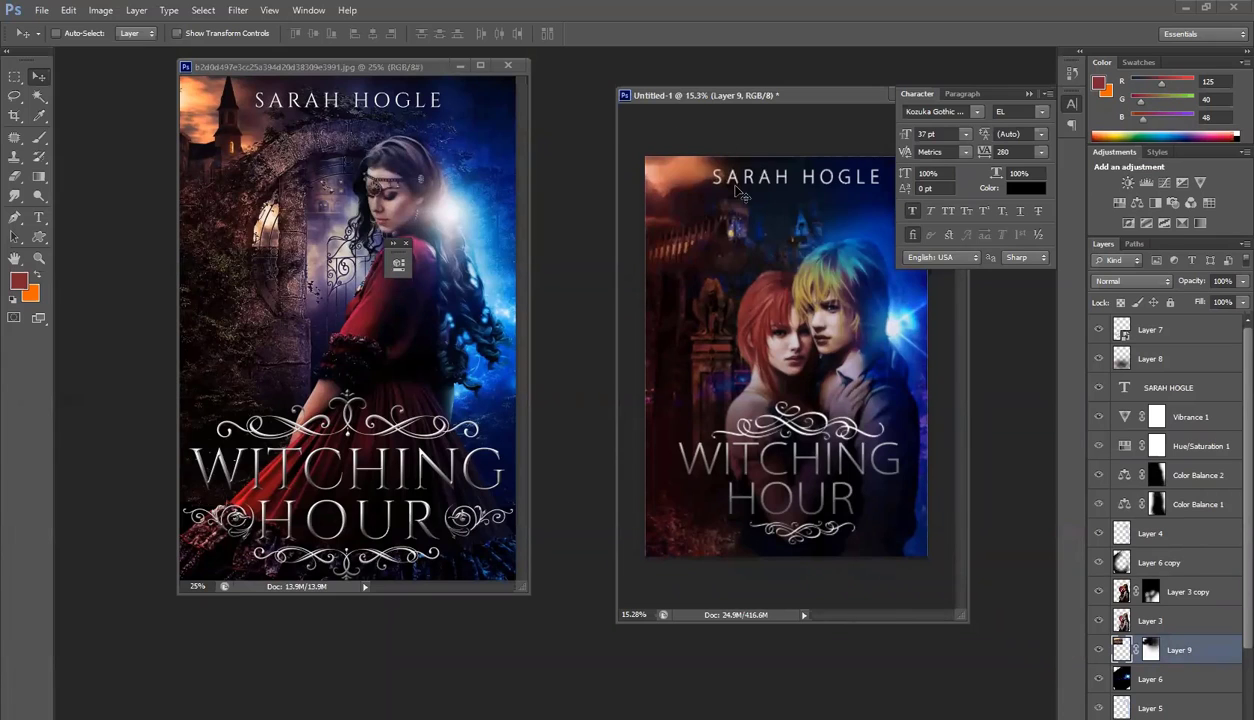
With Layer 7 selected, tile the reference image and the cover side by side using 2-up Vertical and collapse the Character panel
{"action": "scroll", "coordinate": [884, 375], "scroll_direction": "down", "scroll_amount": 3}
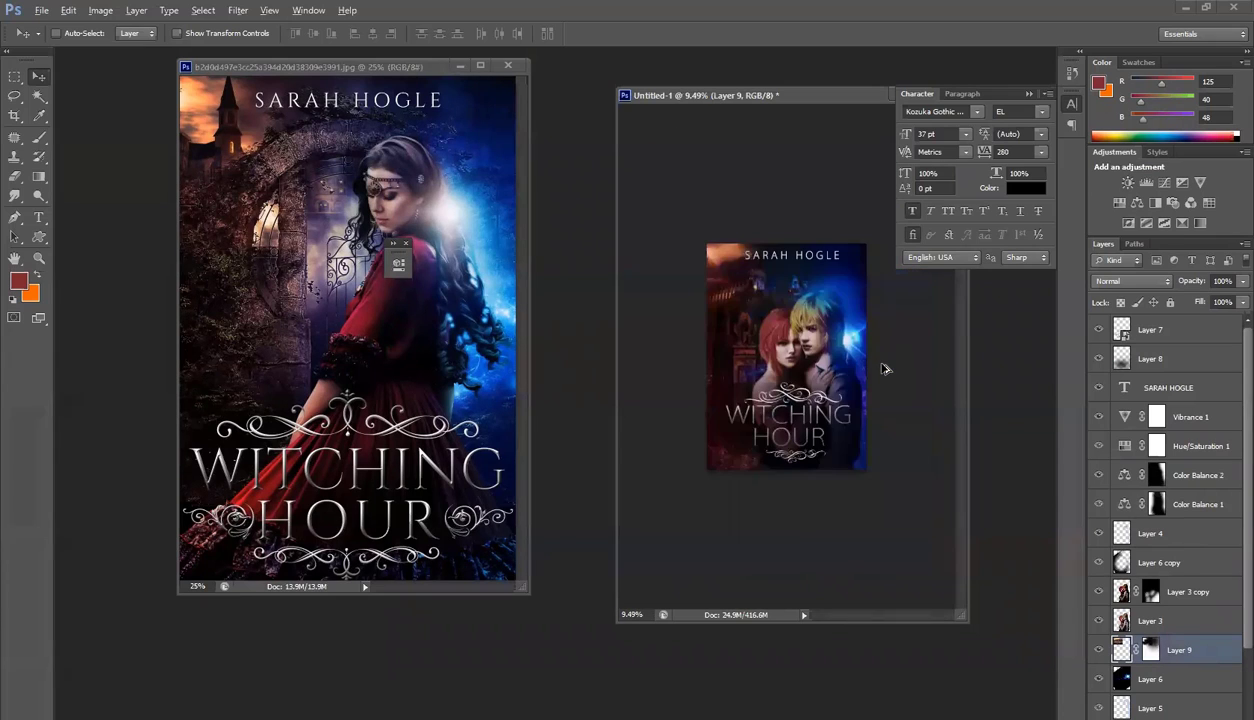
{"action": "scroll", "coordinate": [884, 369], "scroll_direction": "up", "scroll_amount": 1}
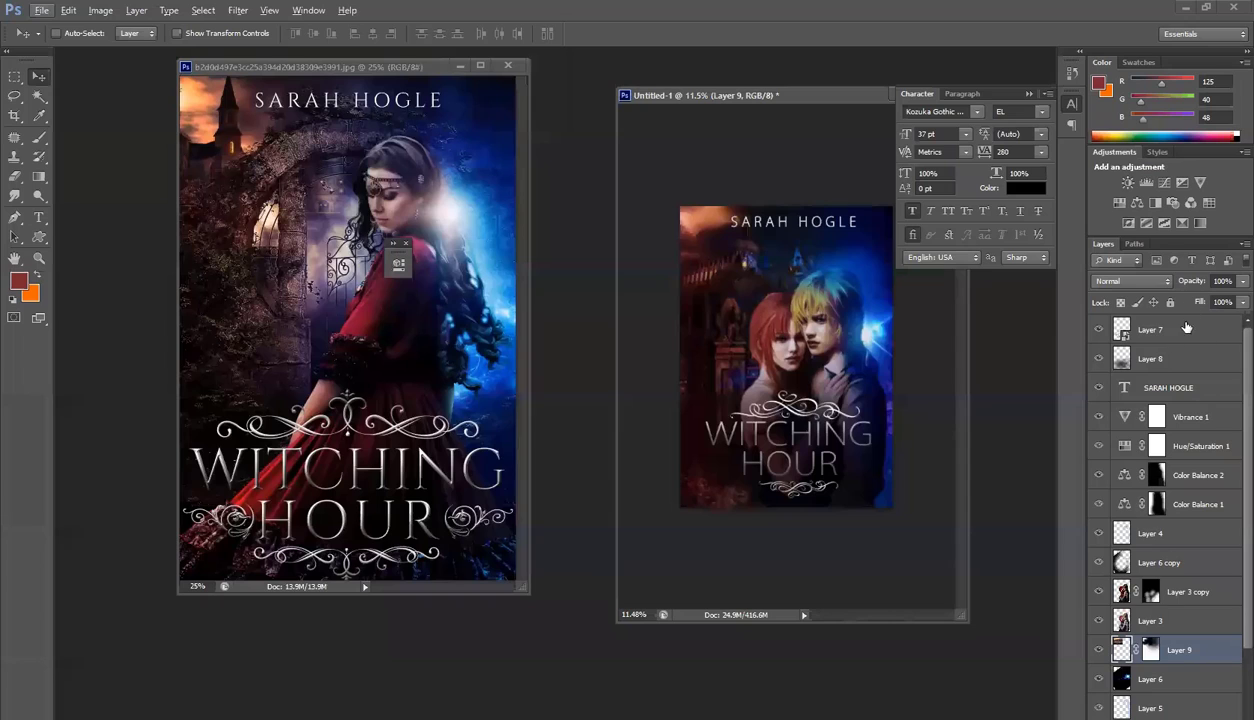
{"action": "left_click", "coordinate": [1160, 330]}
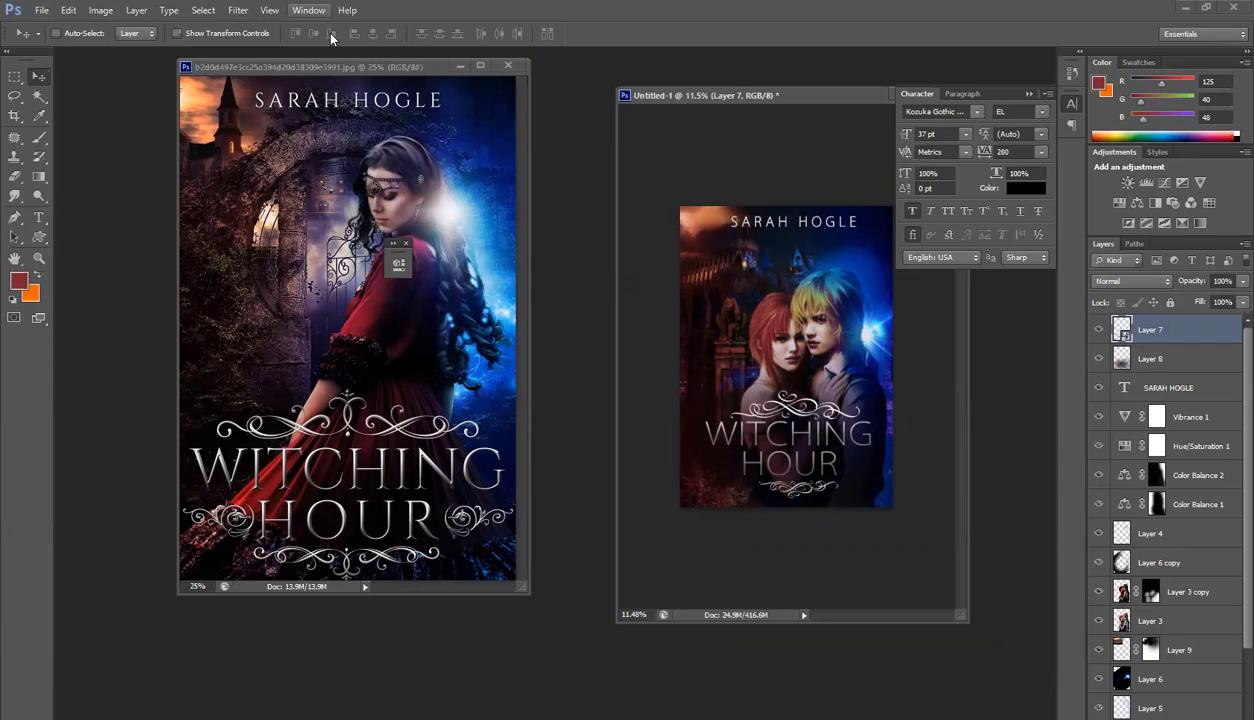
{"action": "left_click", "coordinate": [309, 11]}
{"action": "mouse_move", "coordinate": [400, 27]}
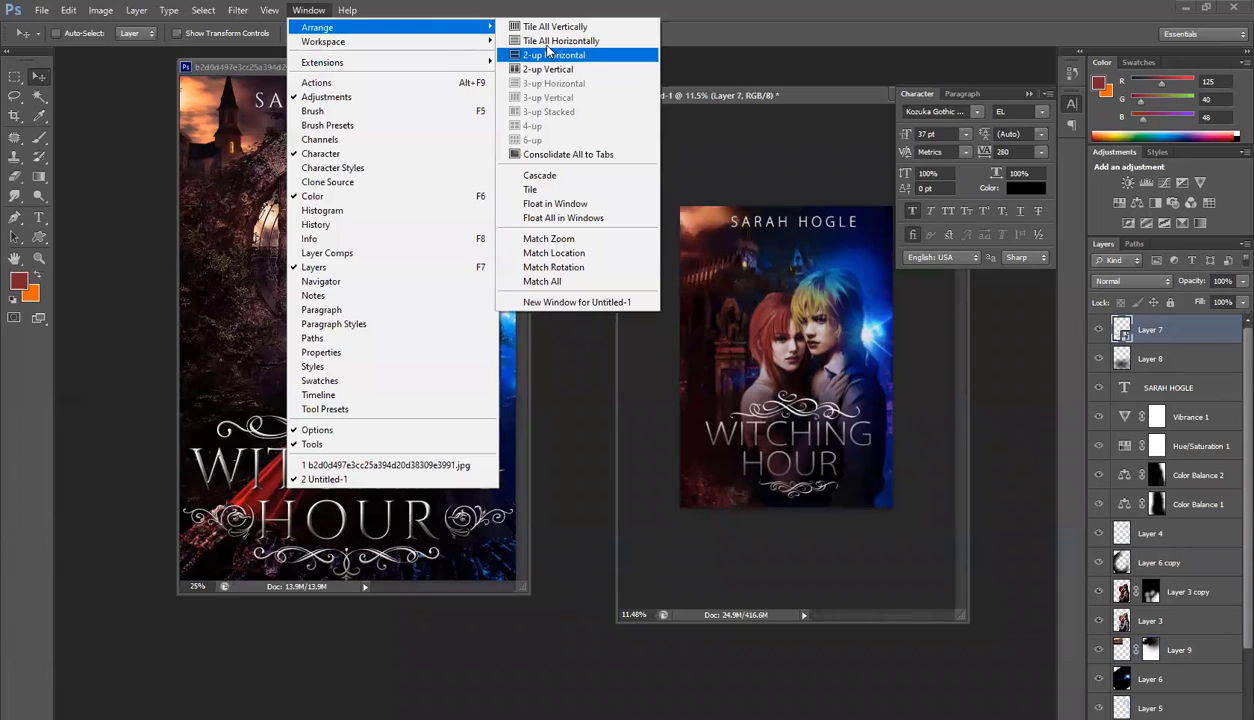
{"action": "left_click", "coordinate": [606, 68]}
{"action": "scroll", "coordinate": [923, 387], "scroll_direction": "up", "scroll_amount": 5}
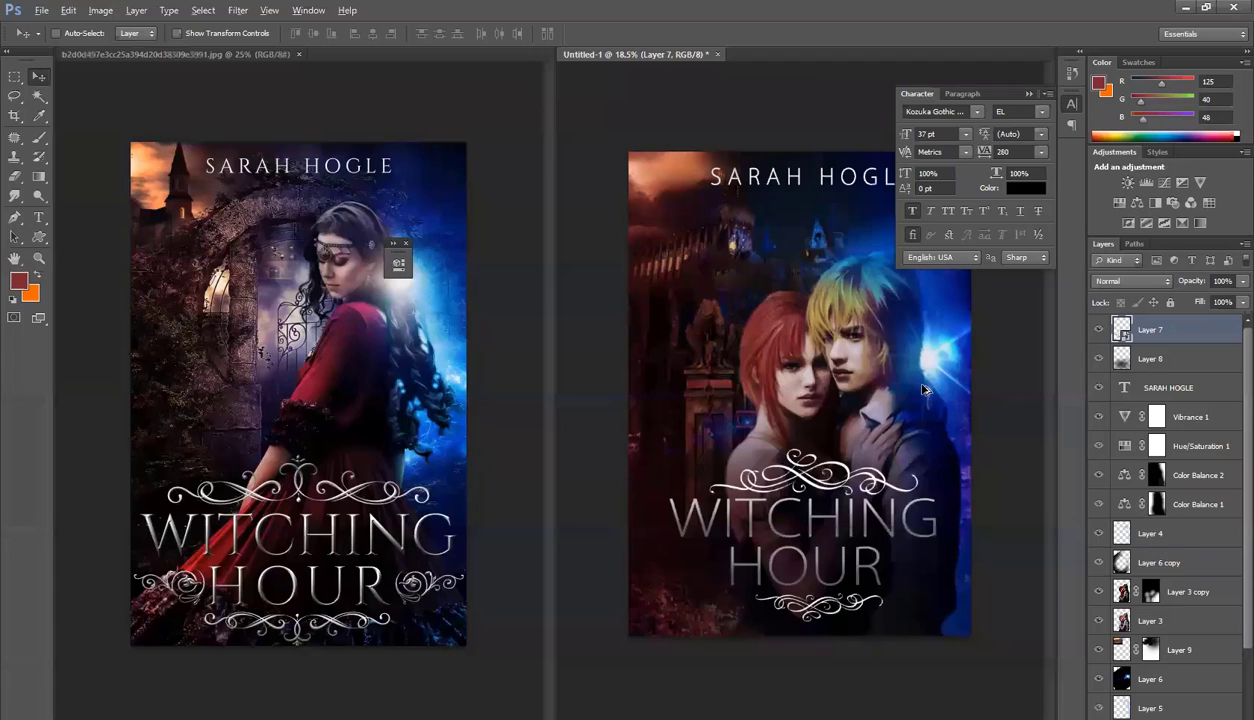
{"action": "left_click", "coordinate": [1037, 94]}
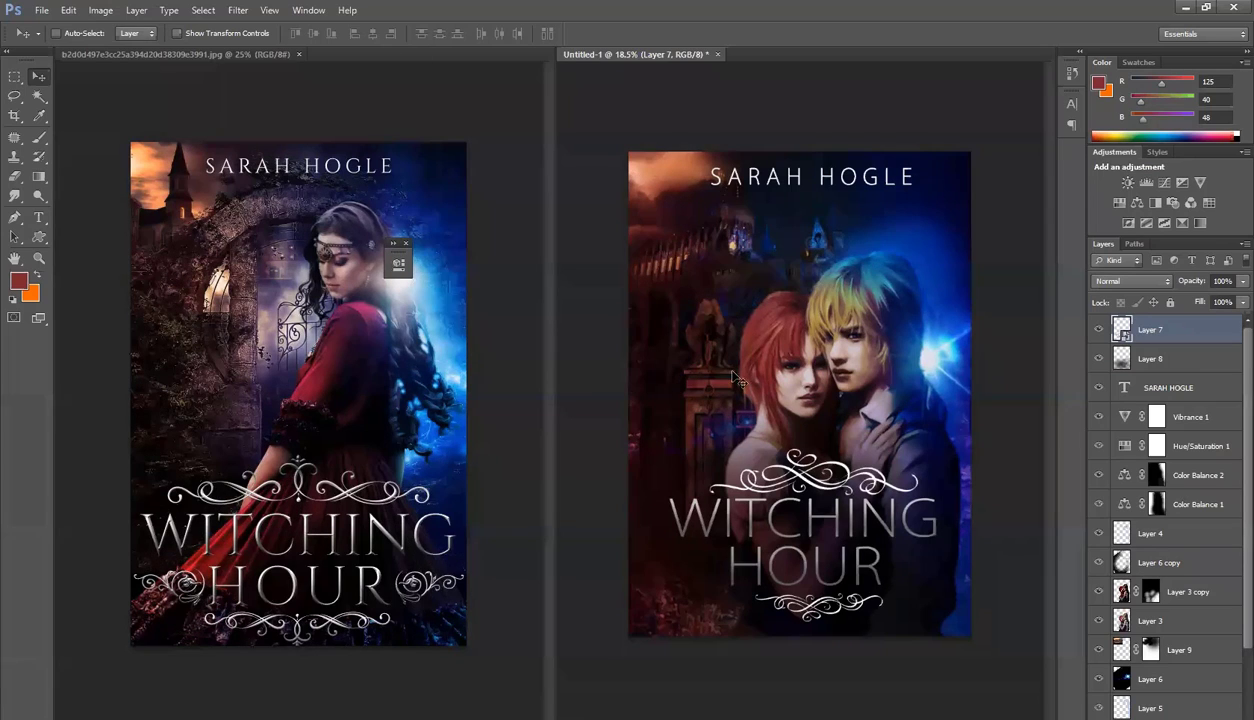
Add a new layer above Layer 7 and fill the whole canvas with black on it, clearing the selection
{"action": "key", "text": "ctrl+a"}
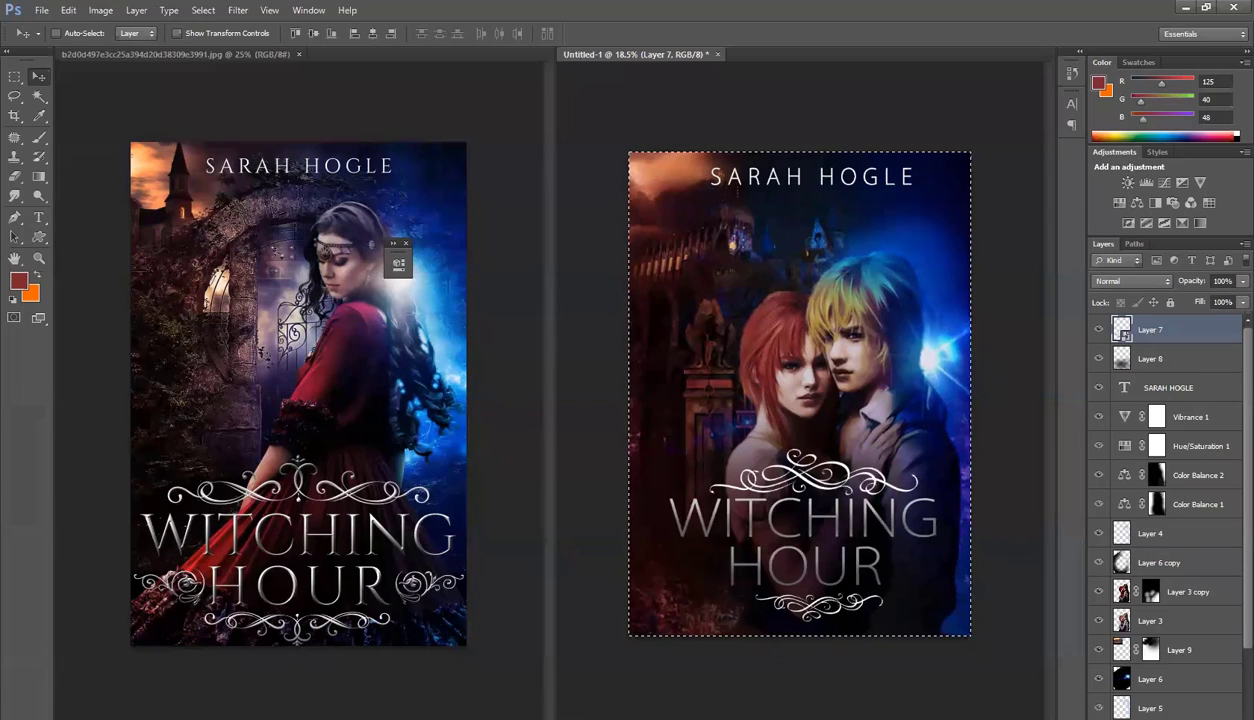
{"action": "key", "text": "ctrl+shift+alt+n"}
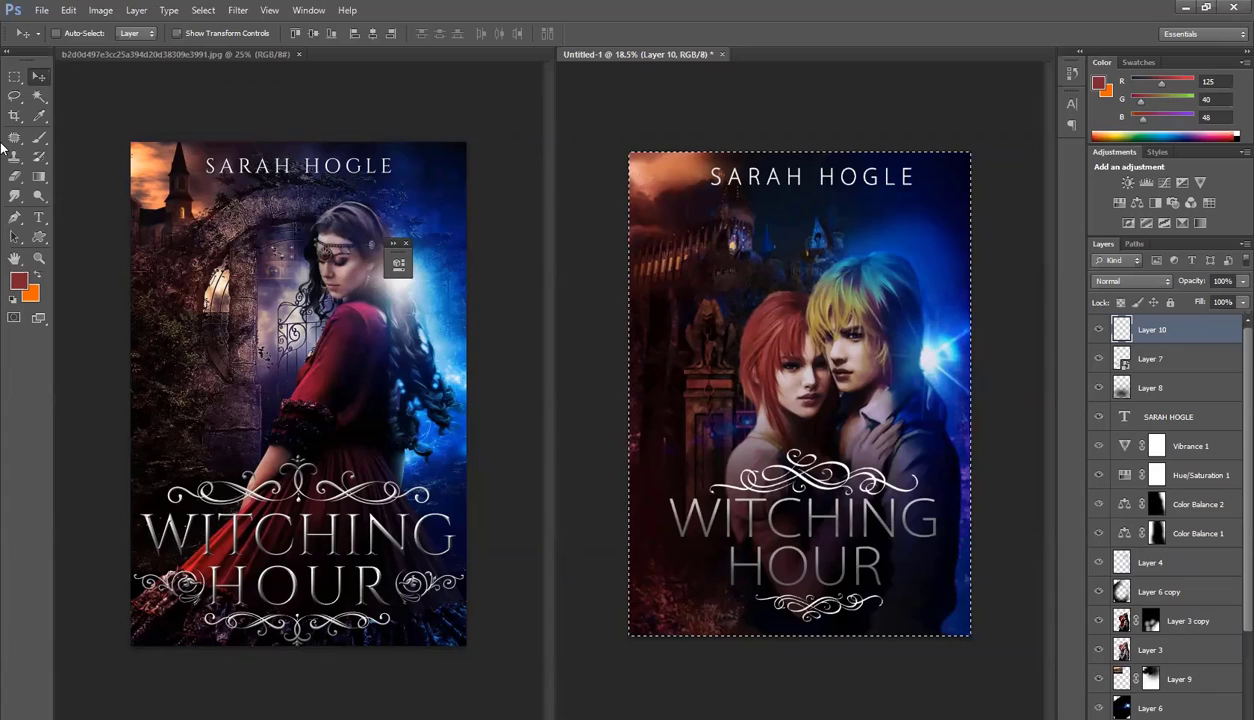
{"action": "key", "text": "d"}
{"action": "key", "text": "alt+BackSpace"}
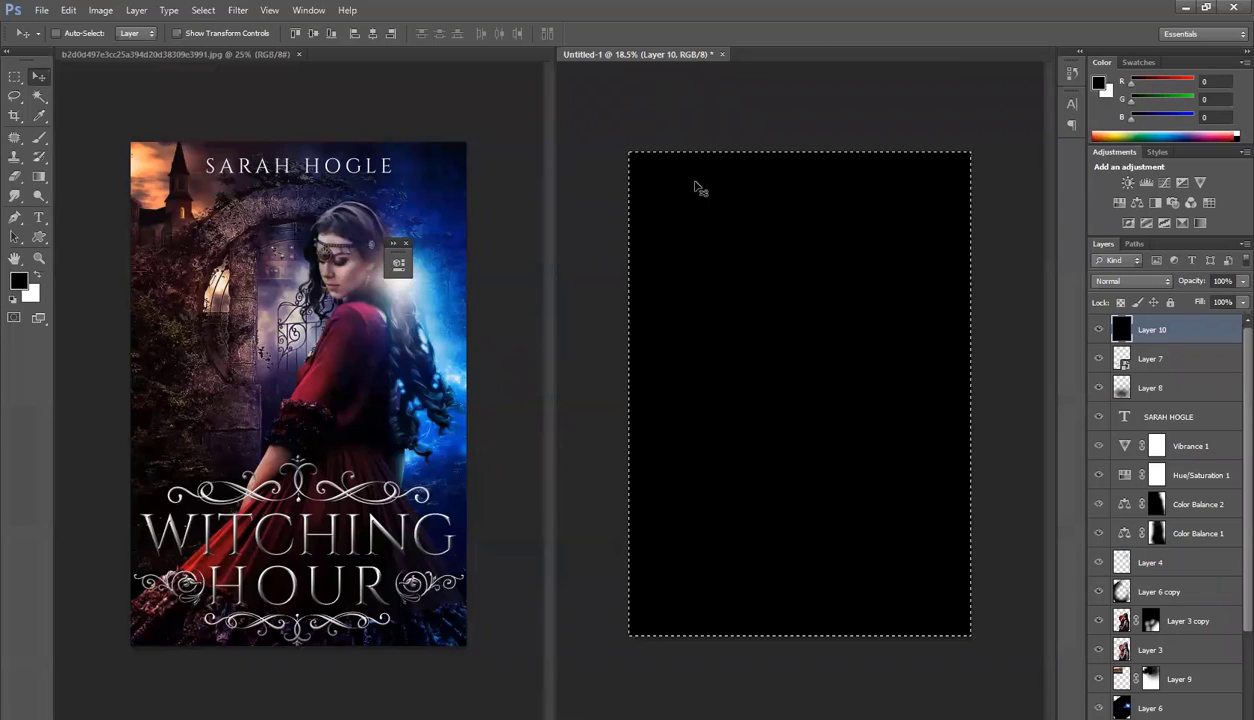
{"action": "key", "text": "ctrl+d"}
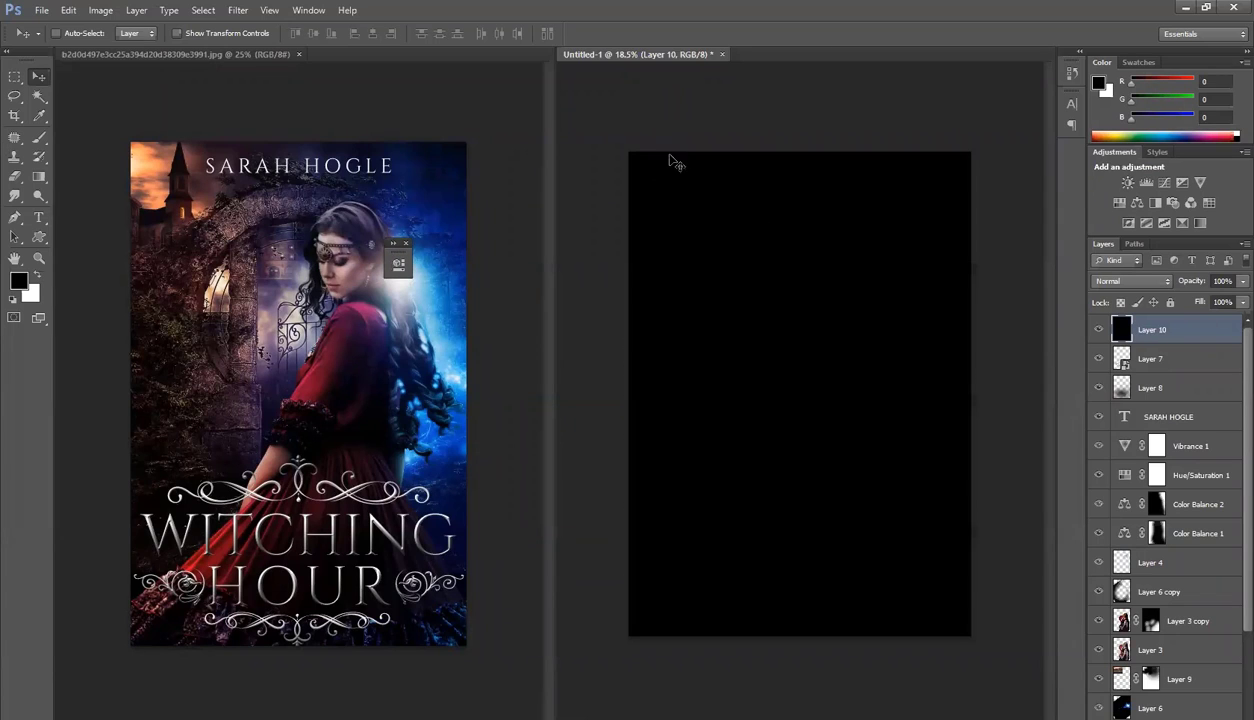
Cut a soft-edged vignette from the black layer by deleting a rectangular selection just inside the canvas edges, feathered by 150 pixels
{"action": "left_click", "coordinate": [15, 77]}
{"action": "left_click_drag", "start_coordinate": [641, 160], "coordinate": [1021, 617]}
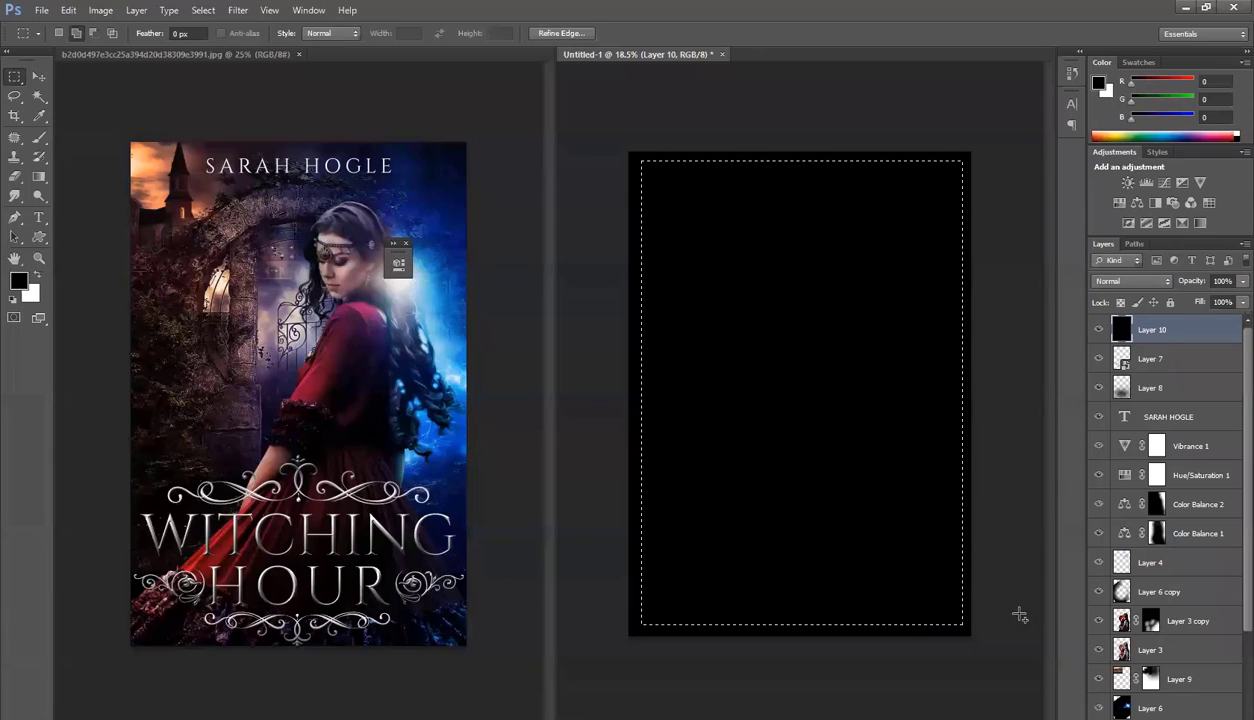
{"action": "key", "text": "shift+F6"}
{"action": "type", "text": "150"}
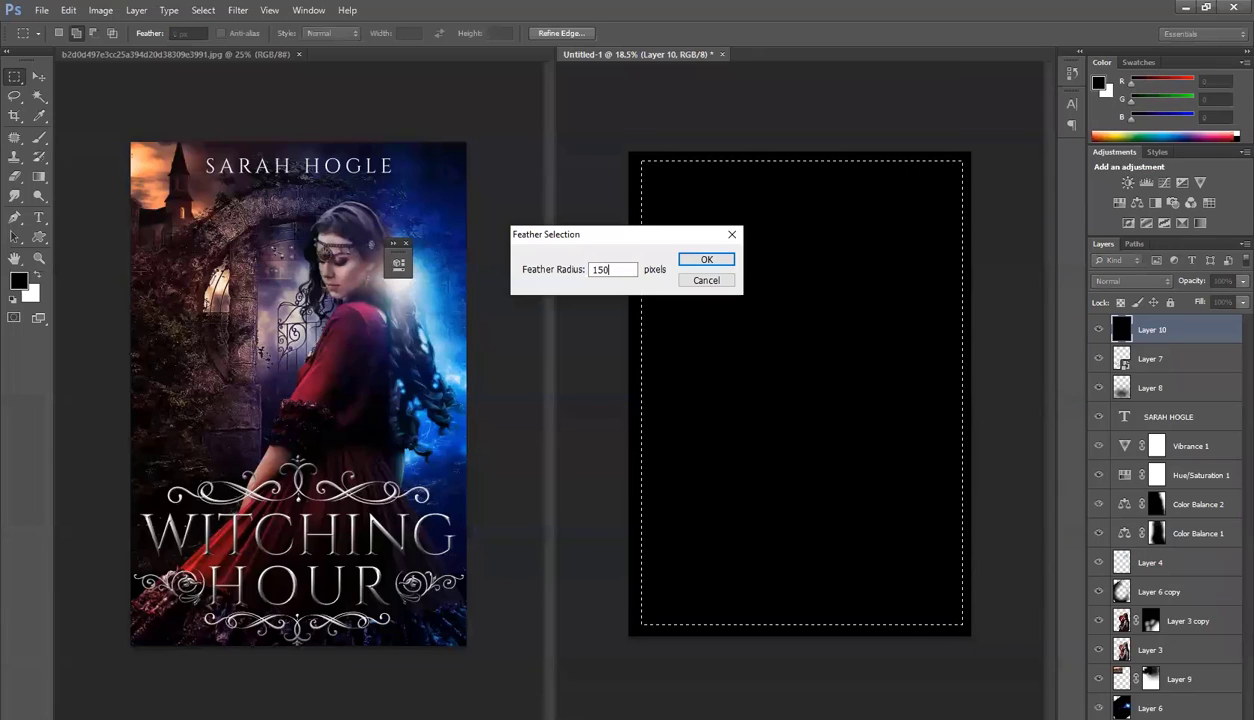
{"action": "key", "text": "Return"}
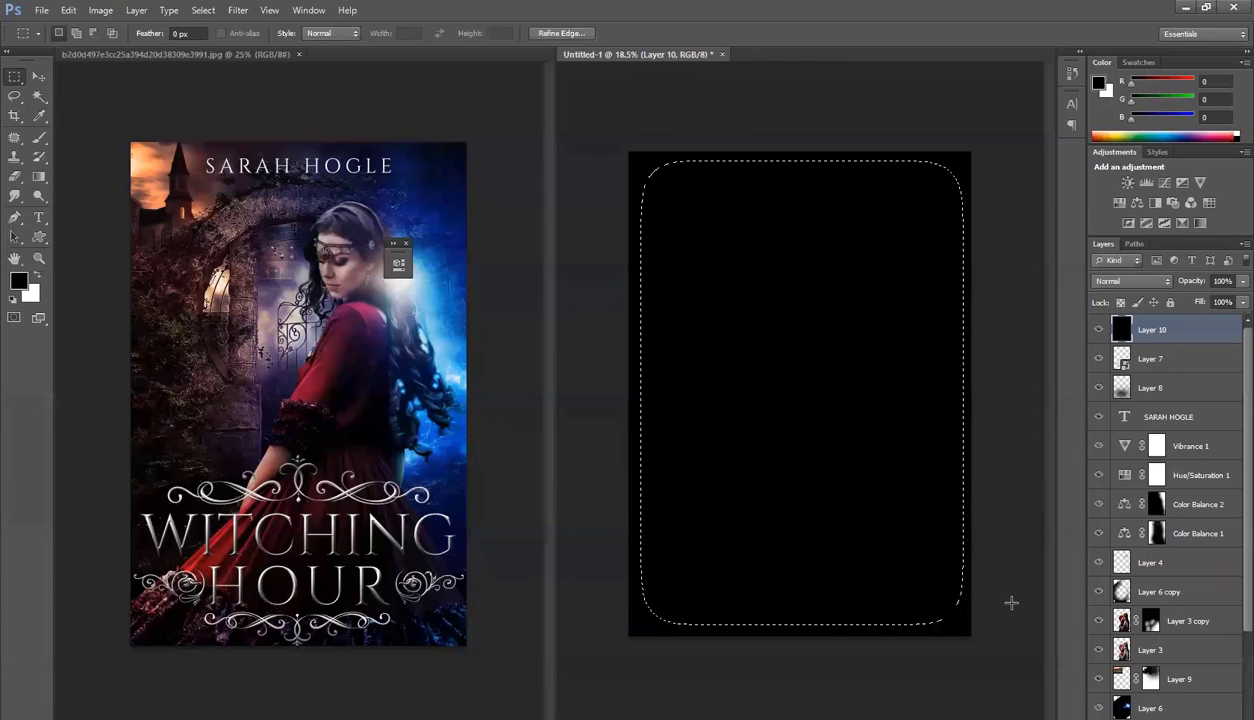
{"action": "key", "text": "Delete"}
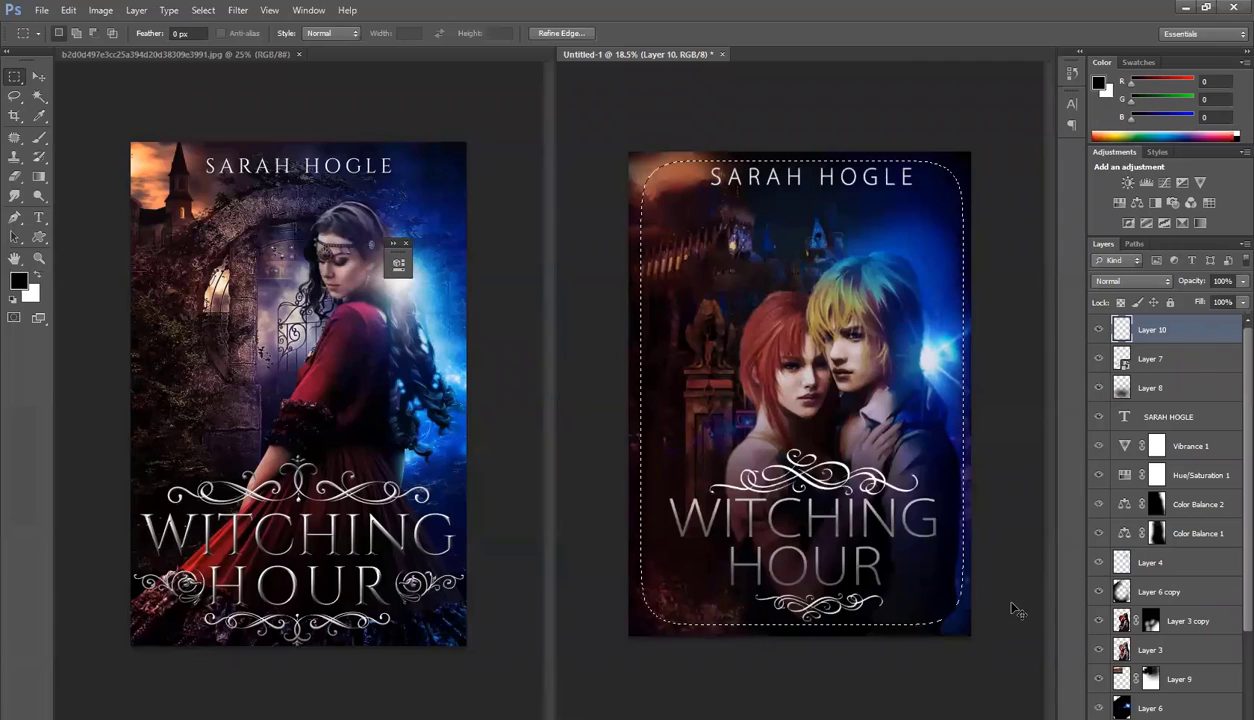
{"action": "key", "text": "ctrl+d"}
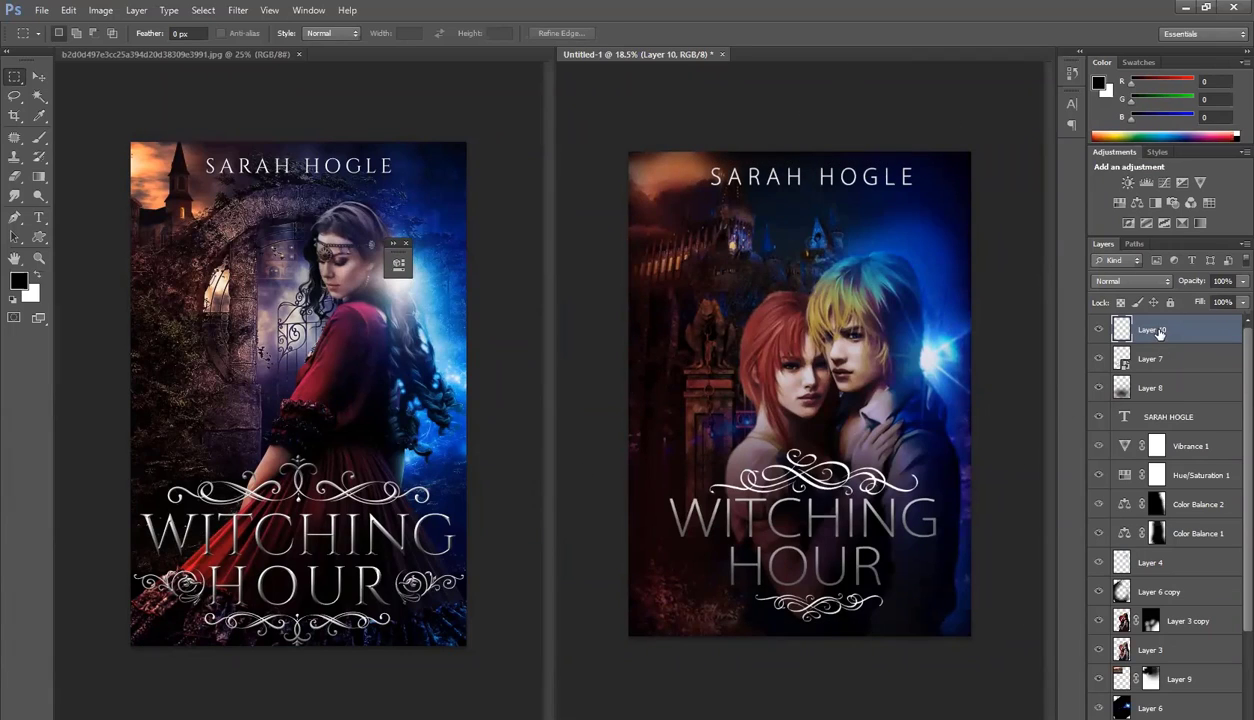
Test inverting the vignette's color and colorize it blue with Hue/Saturation at hue 196, saturation 45 and lightness +23
{"action": "key", "text": "ctrl+i"}
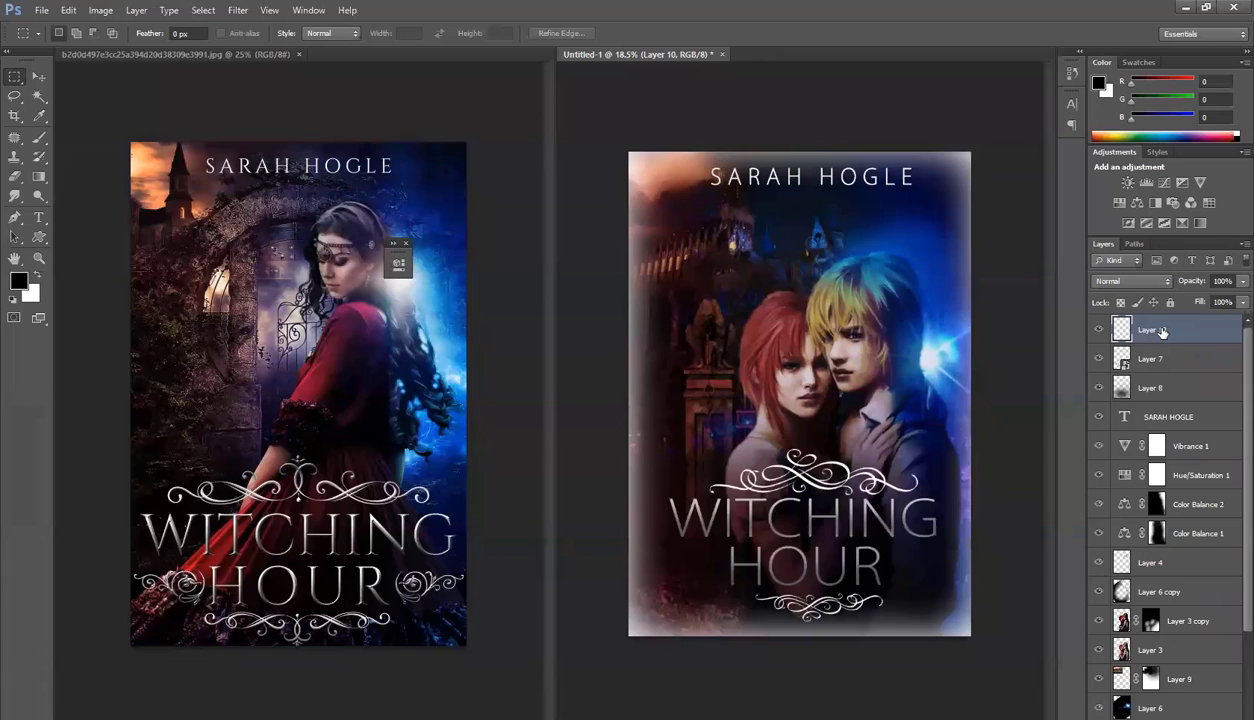
{"action": "key", "text": "ctrl+i"}
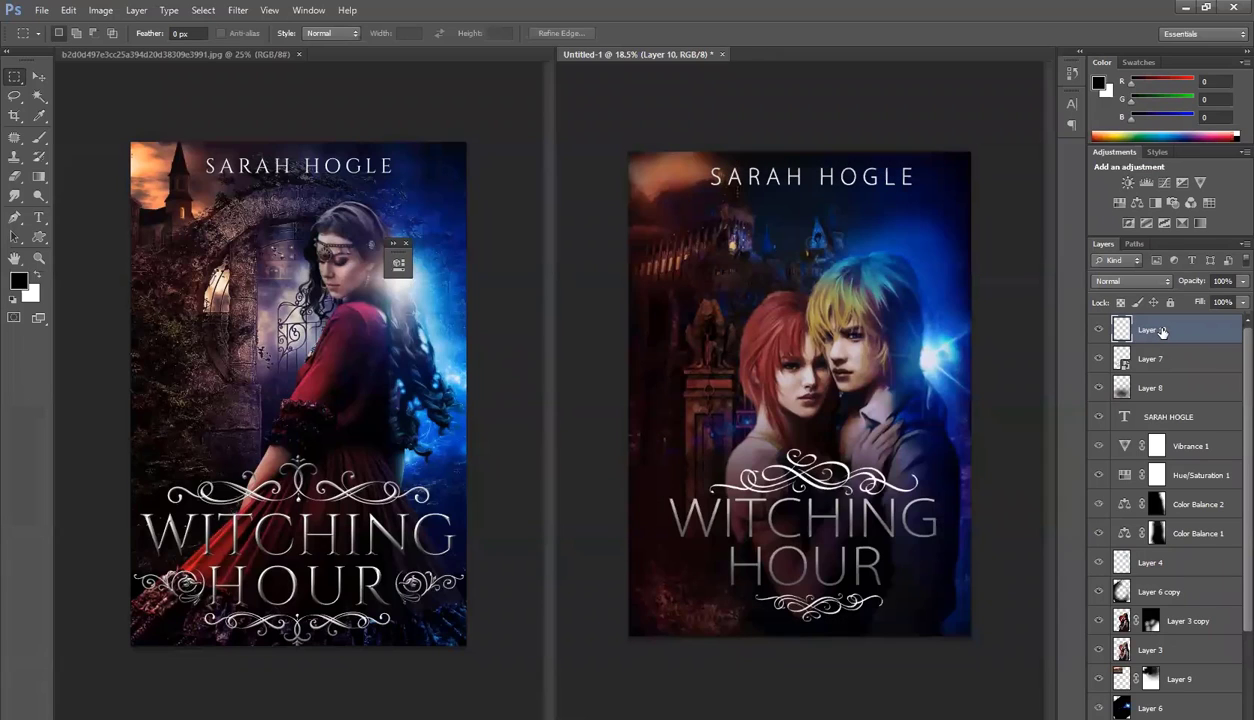
{"action": "key", "text": "ctrl+u"}
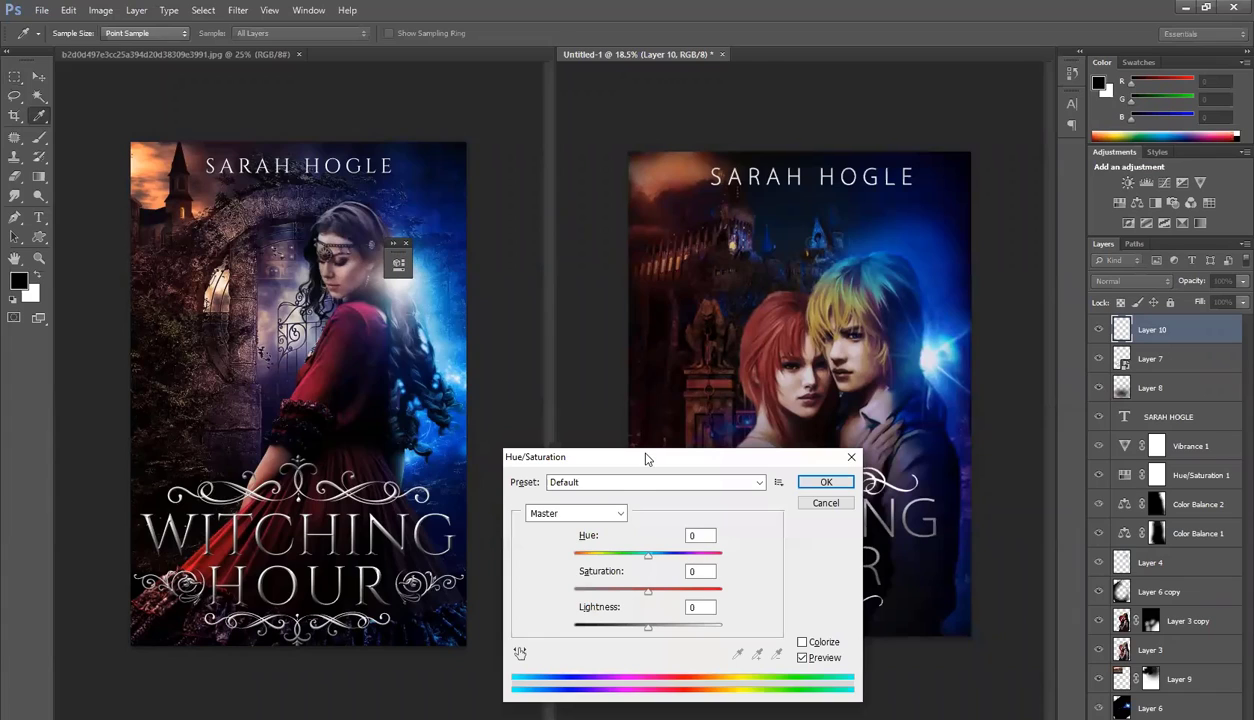
{"action": "left_click_drag", "start_coordinate": [645, 458], "coordinate": [385, 240]}
{"action": "left_click", "coordinate": [543, 425]}
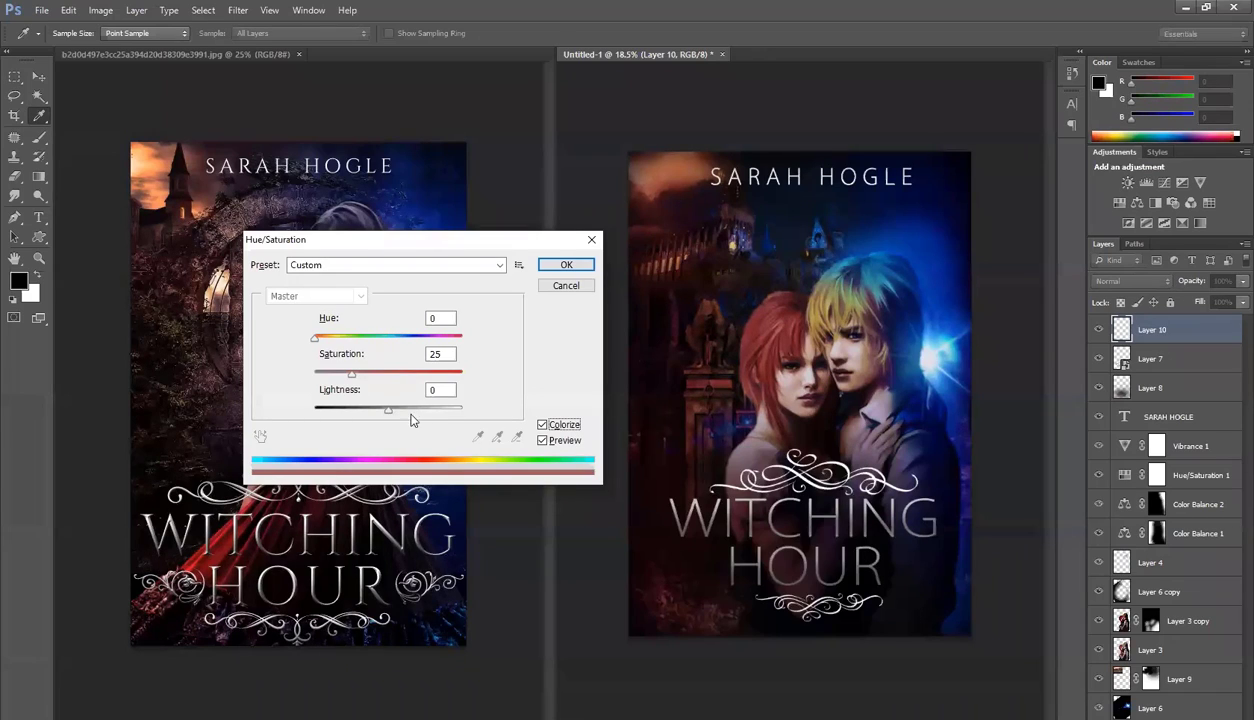
{"action": "left_click_drag", "start_coordinate": [388, 410], "coordinate": [417, 410]}
{"action": "left_click_drag", "start_coordinate": [352, 374], "coordinate": [406, 374]}
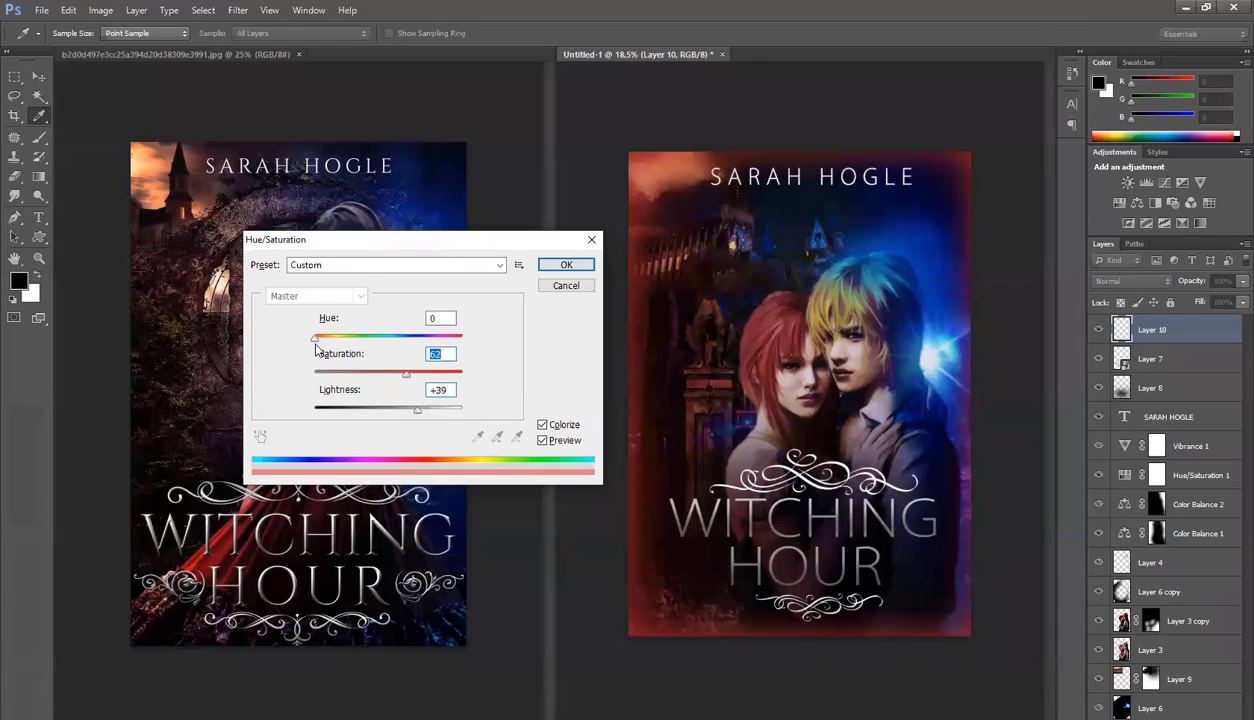
{"action": "left_click_drag", "start_coordinate": [315, 340], "coordinate": [395, 352]}
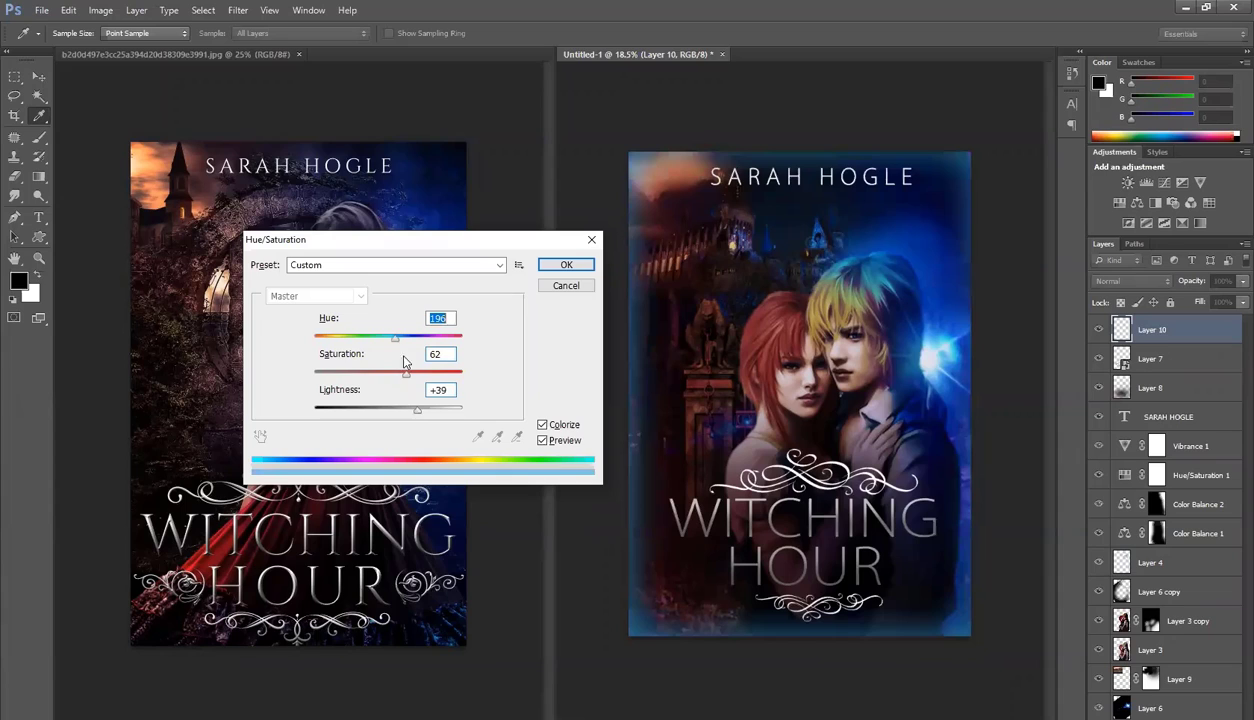
{"action": "left_click_drag", "start_coordinate": [401, 413], "coordinate": [381, 390]}
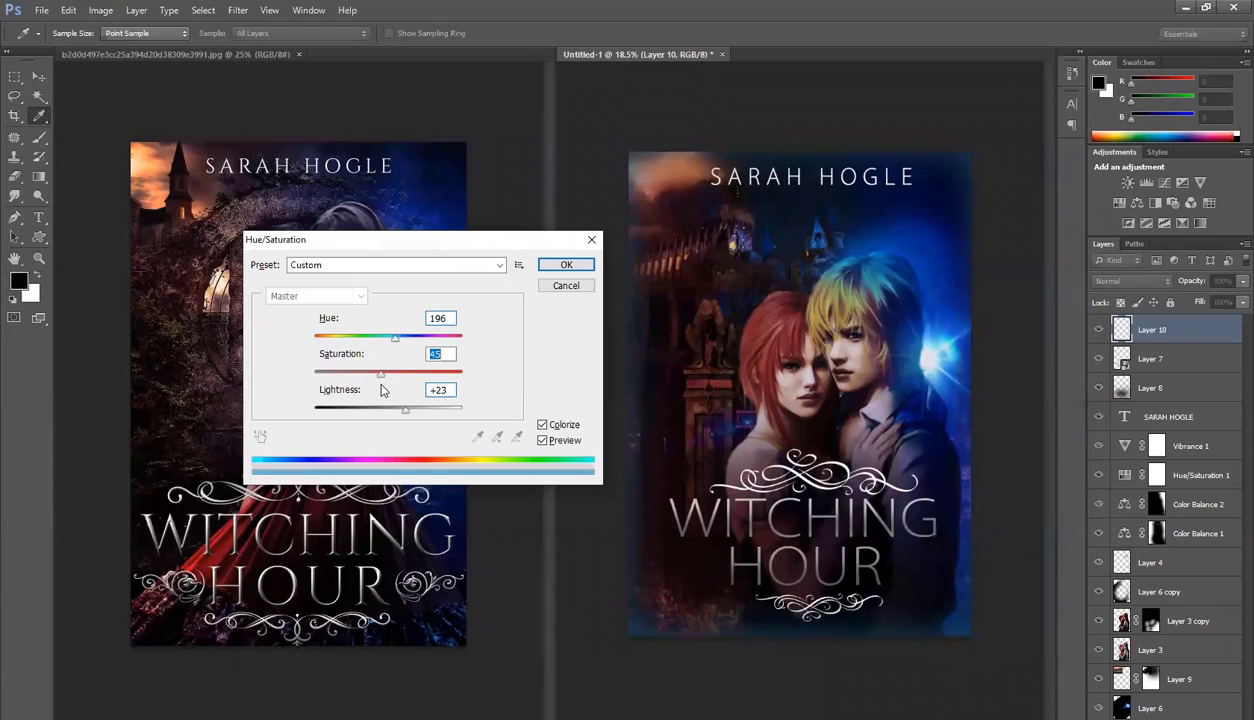
{"action": "left_click", "coordinate": [566, 265]}
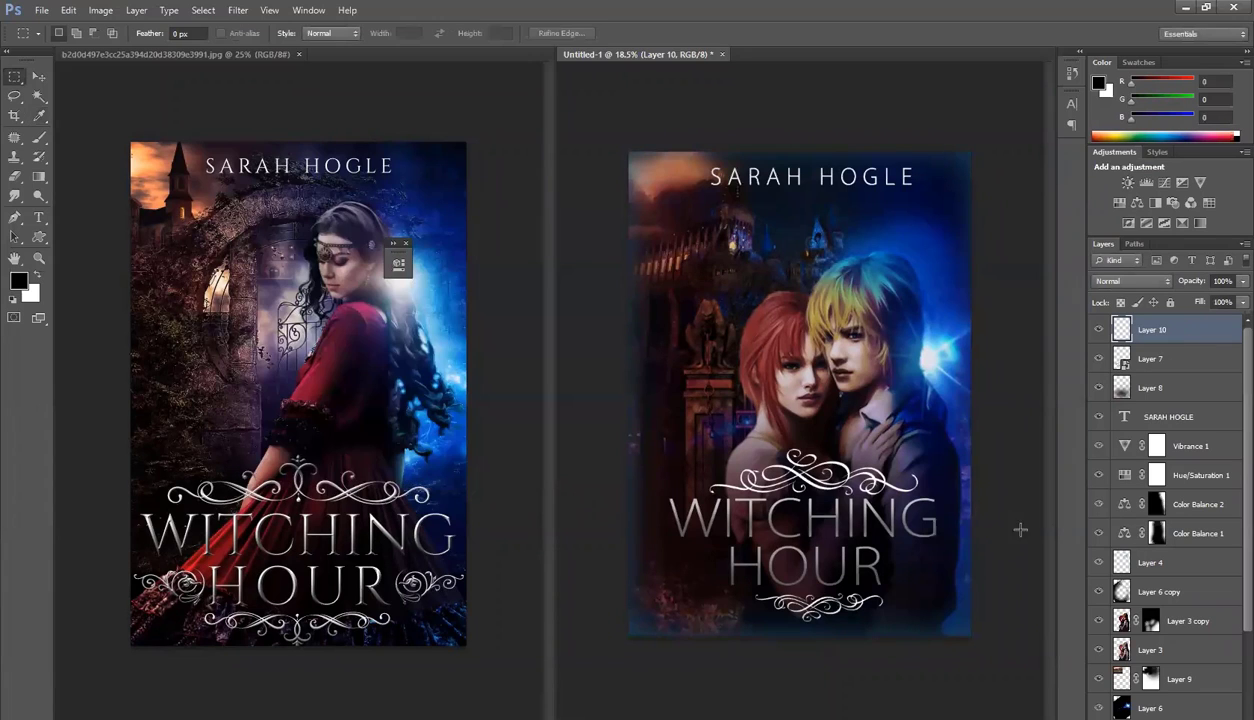
Add a new layer above the vignette and stroke the whole canvas with a 5 px white line placed inside the edge
{"action": "key", "text": "ctrl+a"}
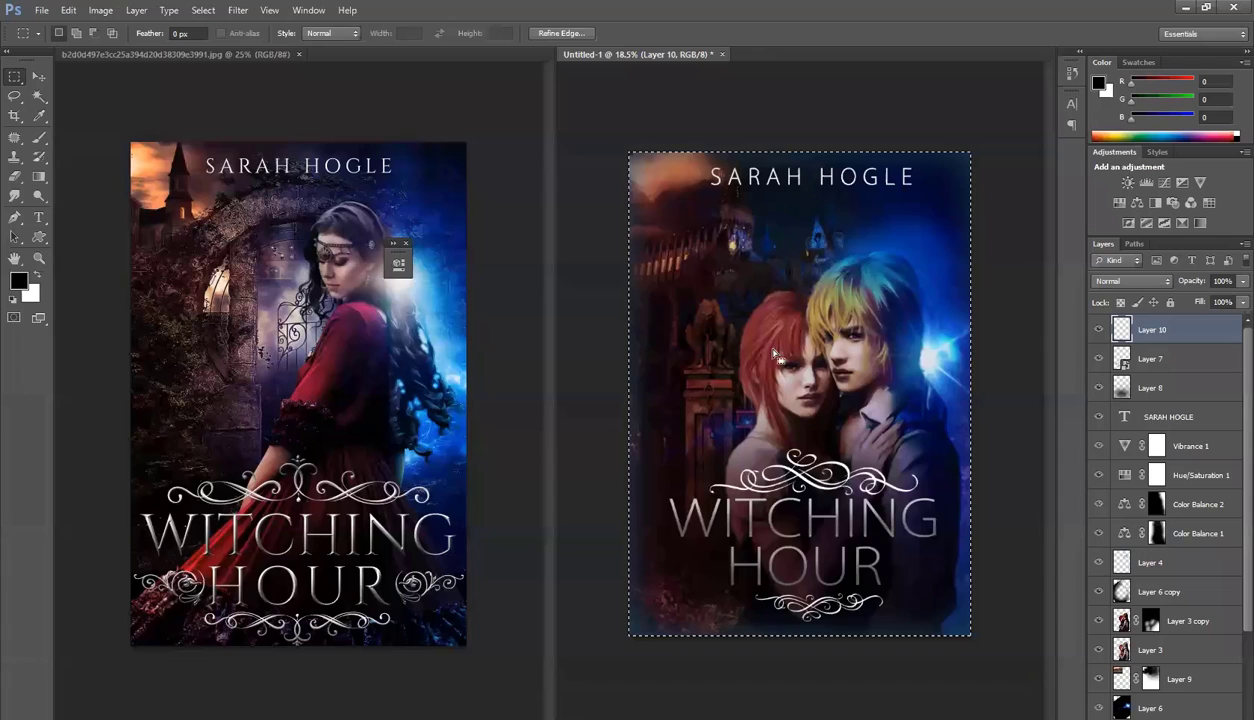
{"action": "key", "text": "ctrl+shift+alt+n"}
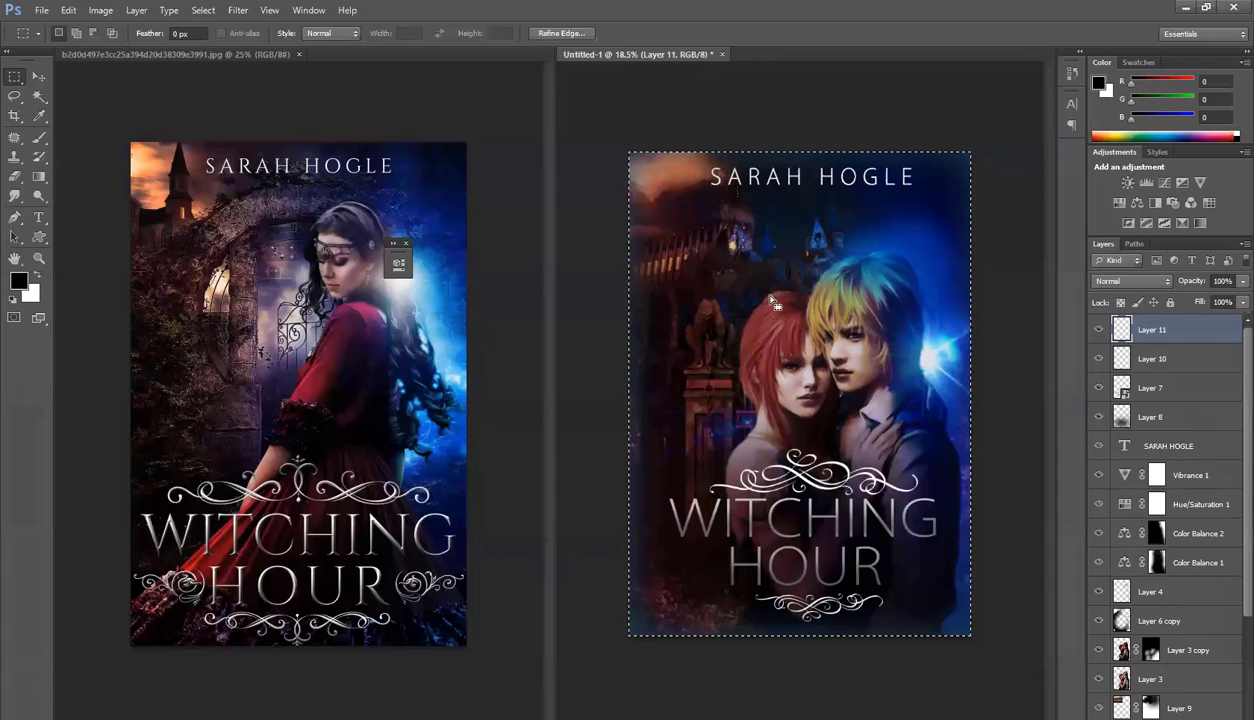
{"action": "left_click", "coordinate": [69, 11]}
{"action": "left_click", "coordinate": [85, 237]}
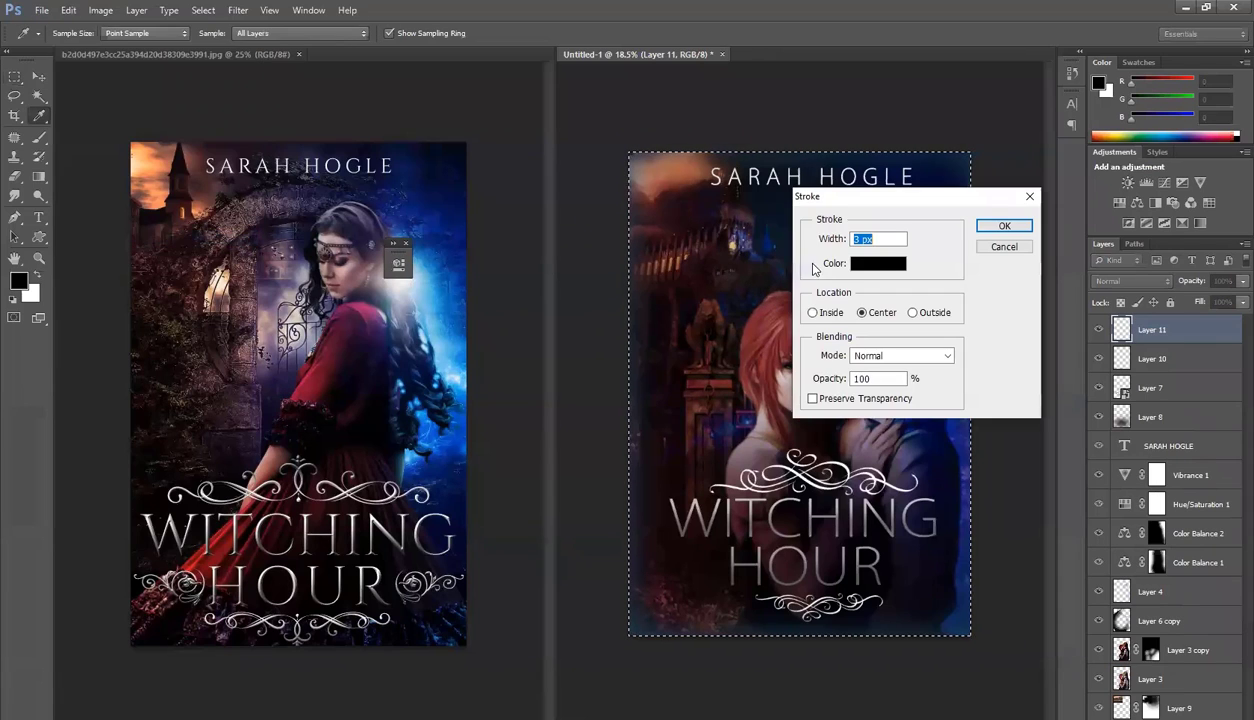
{"action": "left_click", "coordinate": [865, 262]}
{"action": "left_click", "coordinate": [607, 152]}
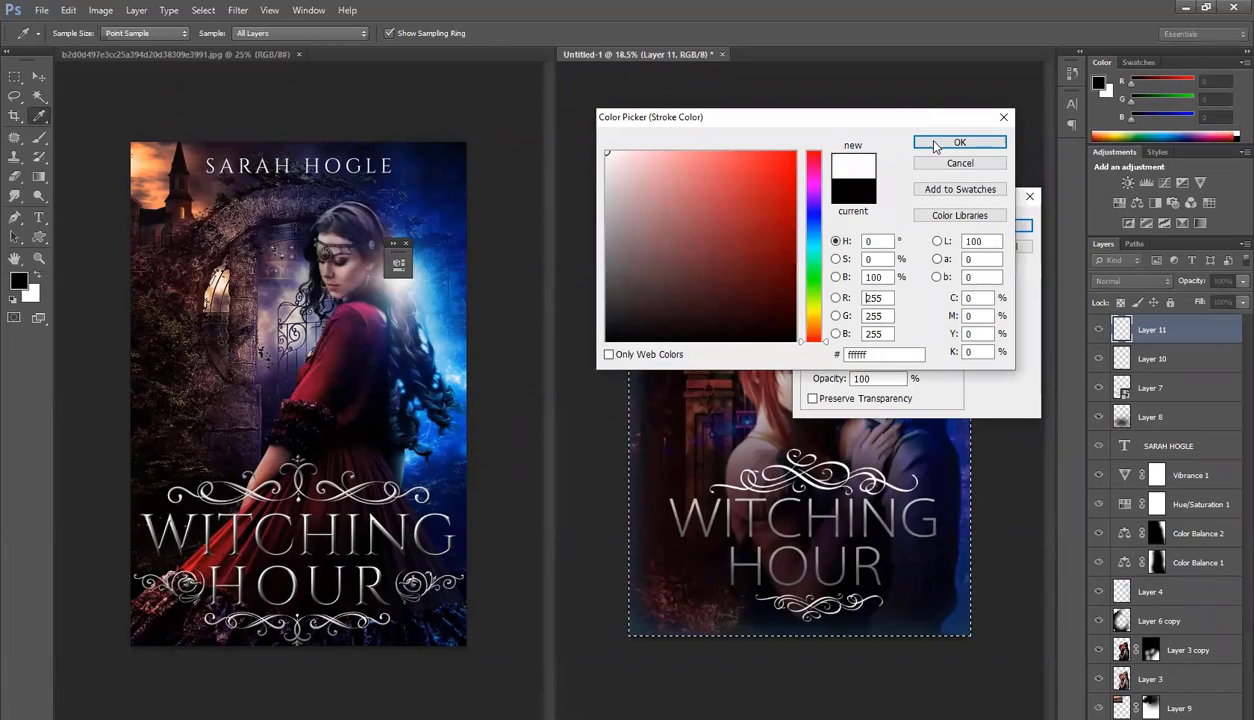
{"action": "left_click", "coordinate": [935, 146]}
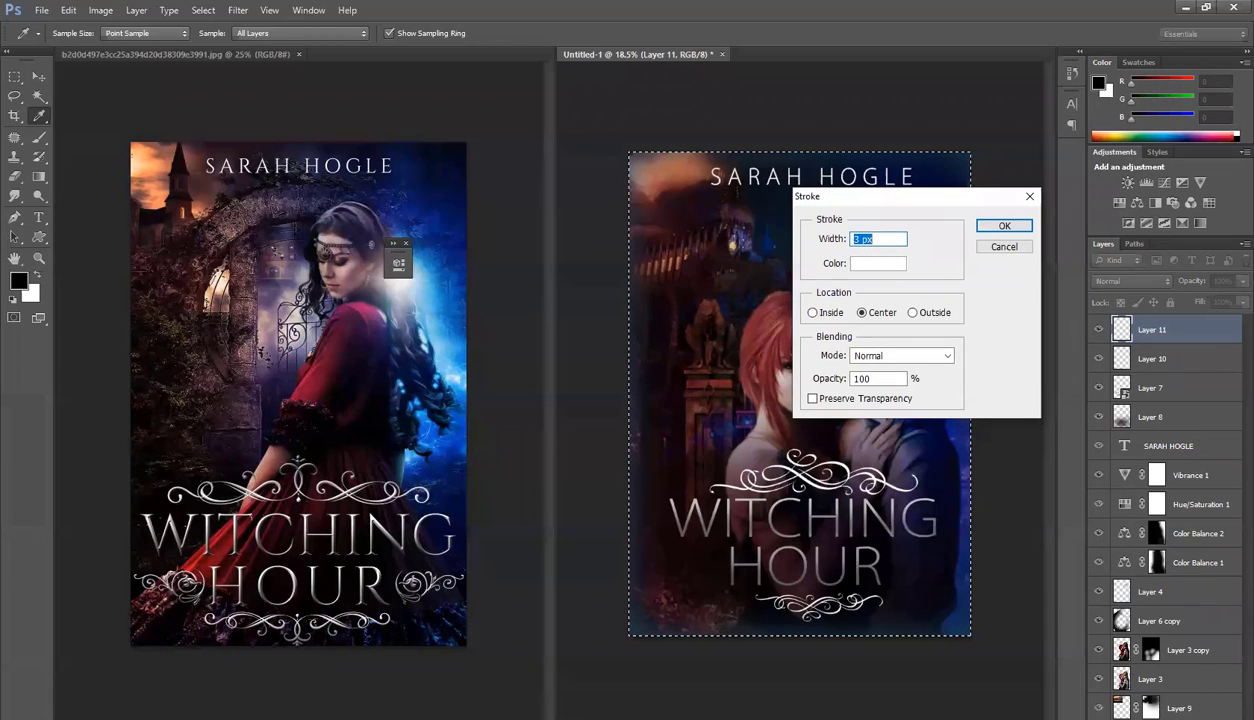
{"action": "type", "text": "5"}
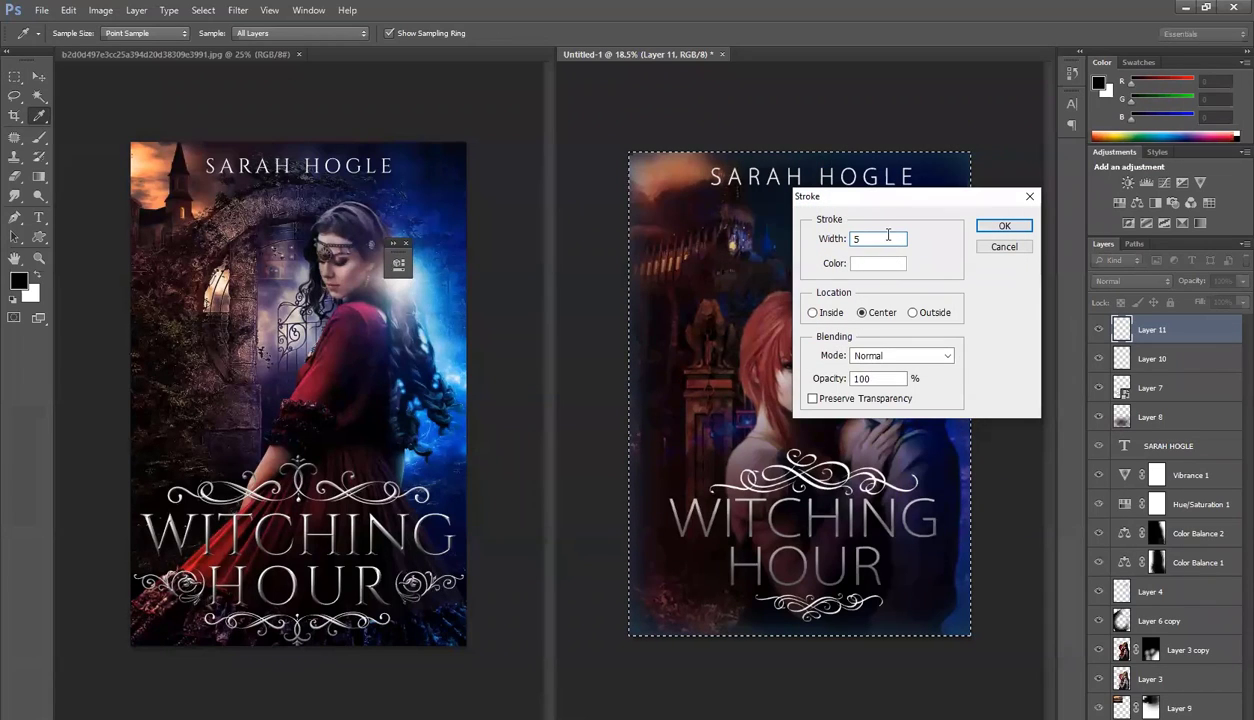
{"action": "left_click", "coordinate": [838, 315]}
{"action": "left_click", "coordinate": [1004, 227]}
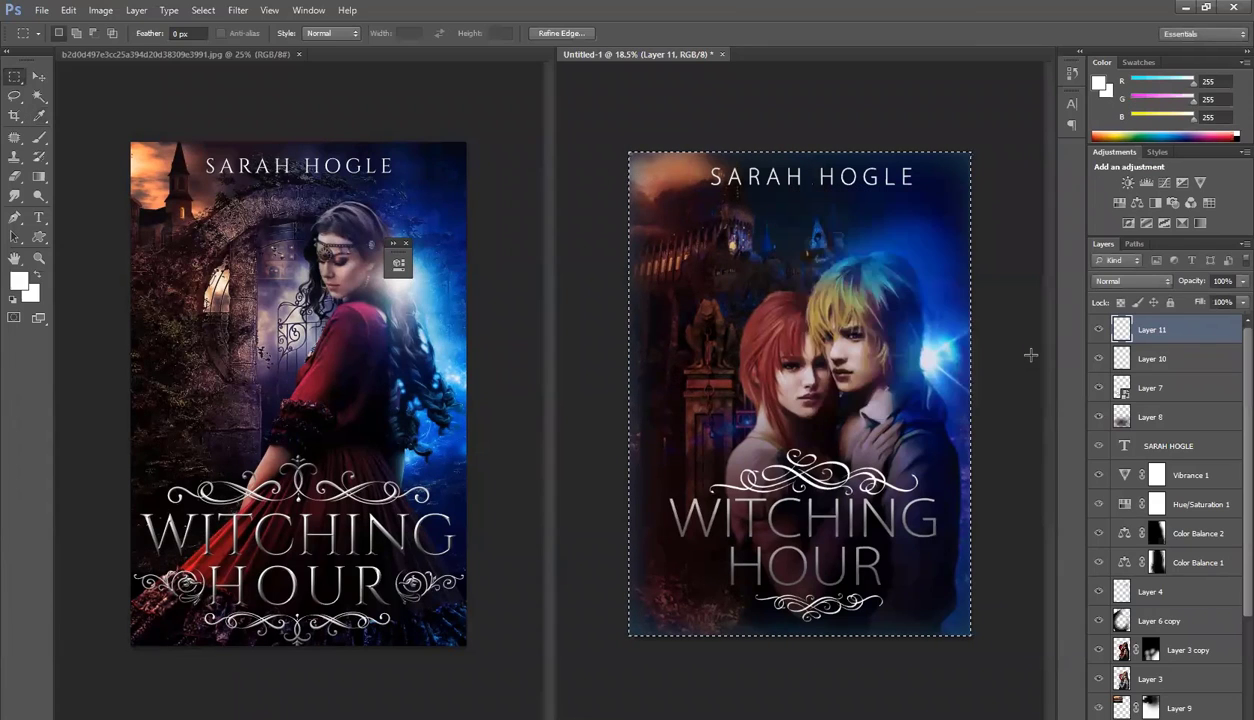
Apply a wider white inside stroke around the canvas on the same border layer and clear the selection
{"action": "key", "text": "alt+e"}
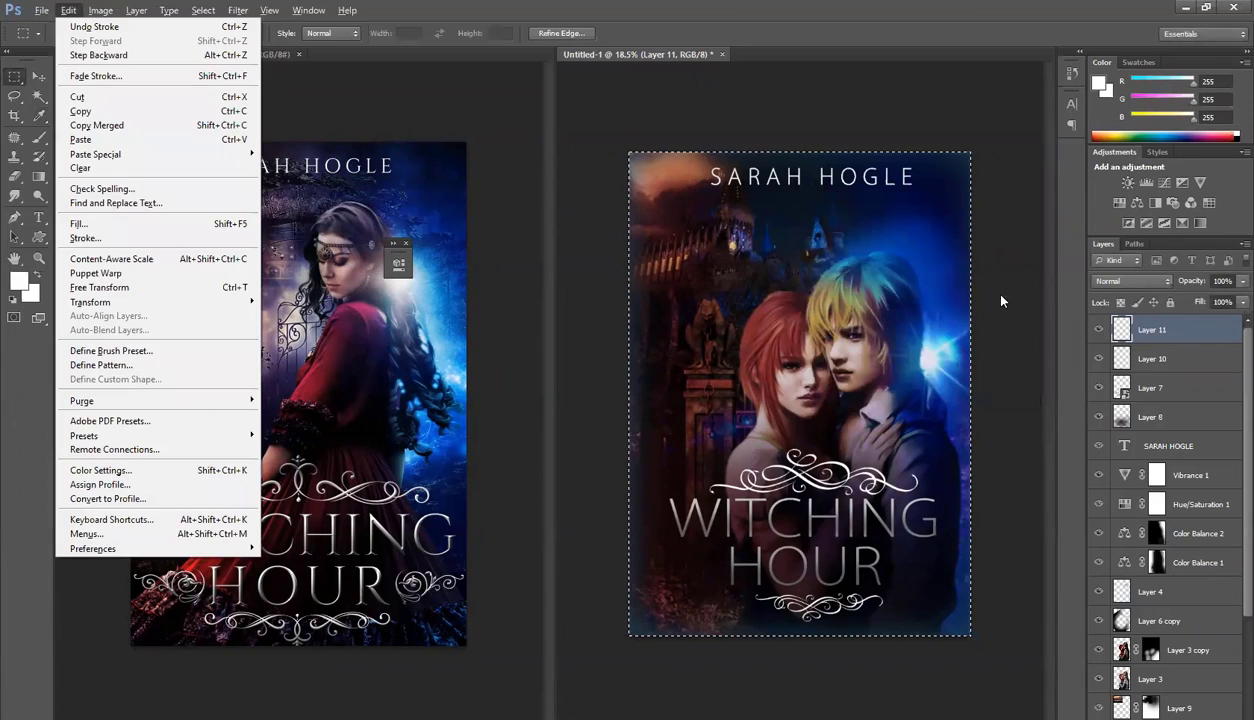
{"action": "key", "text": "s"}
{"action": "left_click", "coordinate": [877, 183]}
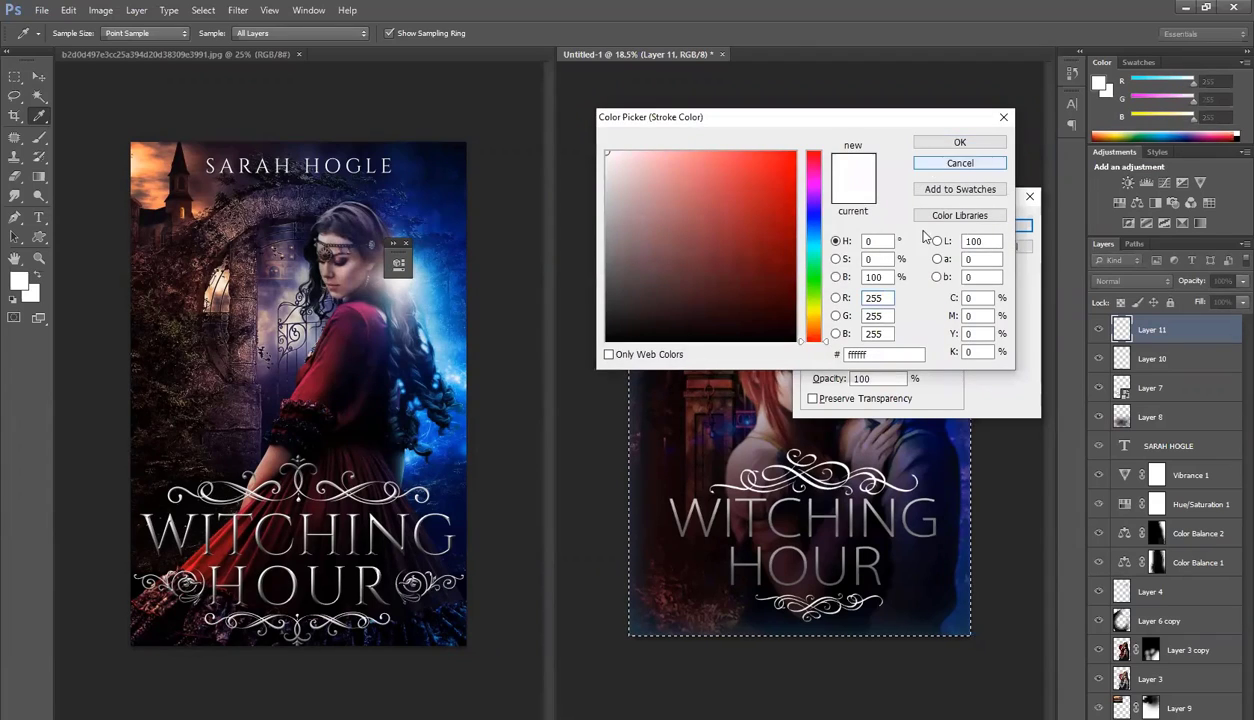
{"action": "left_click", "coordinate": [960, 163]}
{"action": "type", "text": "15"}
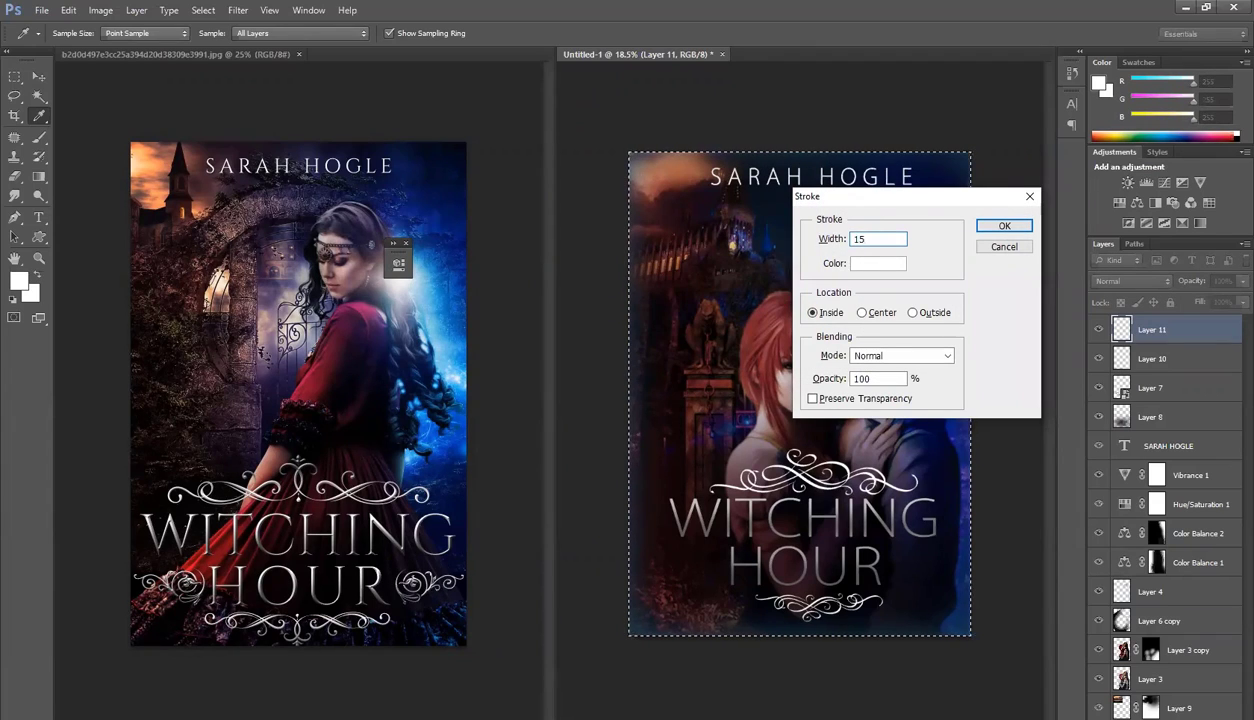
{"action": "key", "text": "BackSpace"}
{"action": "key", "text": "BackSpace"}
{"action": "type", "text": "2"}
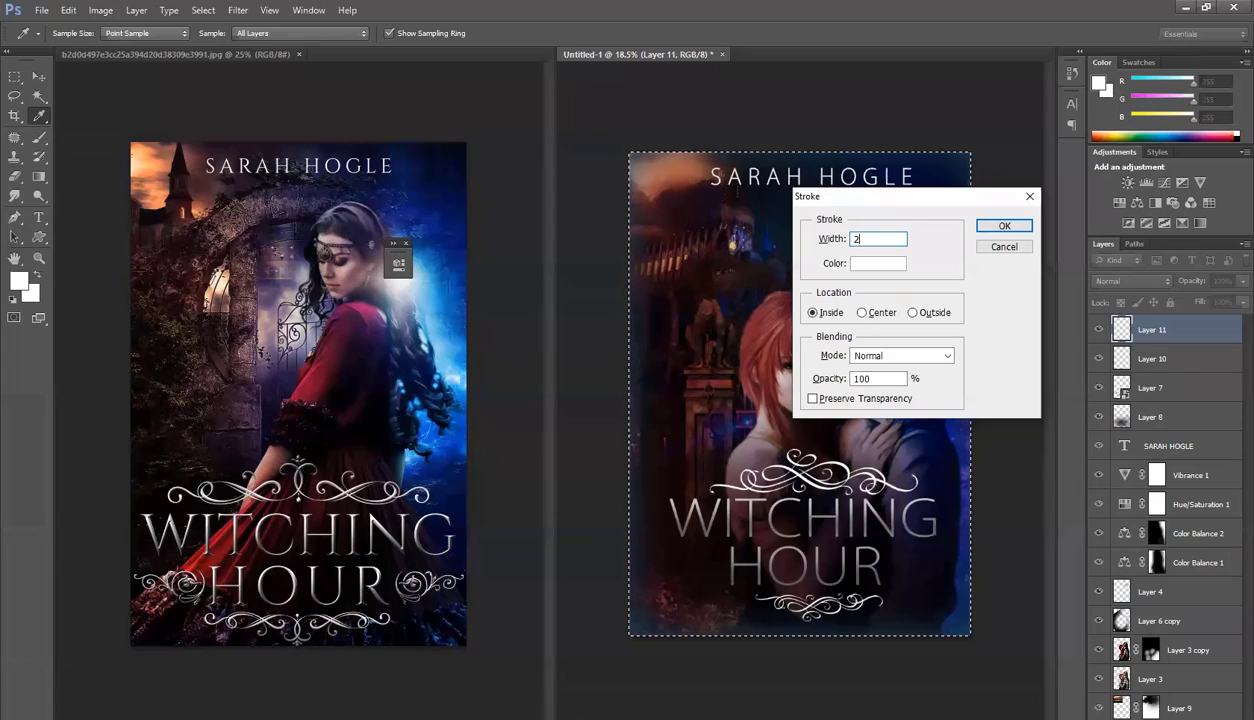
{"action": "key", "text": "Return"}
{"action": "key", "text": "ctrl+d"}
{"action": "key", "text": "m"}
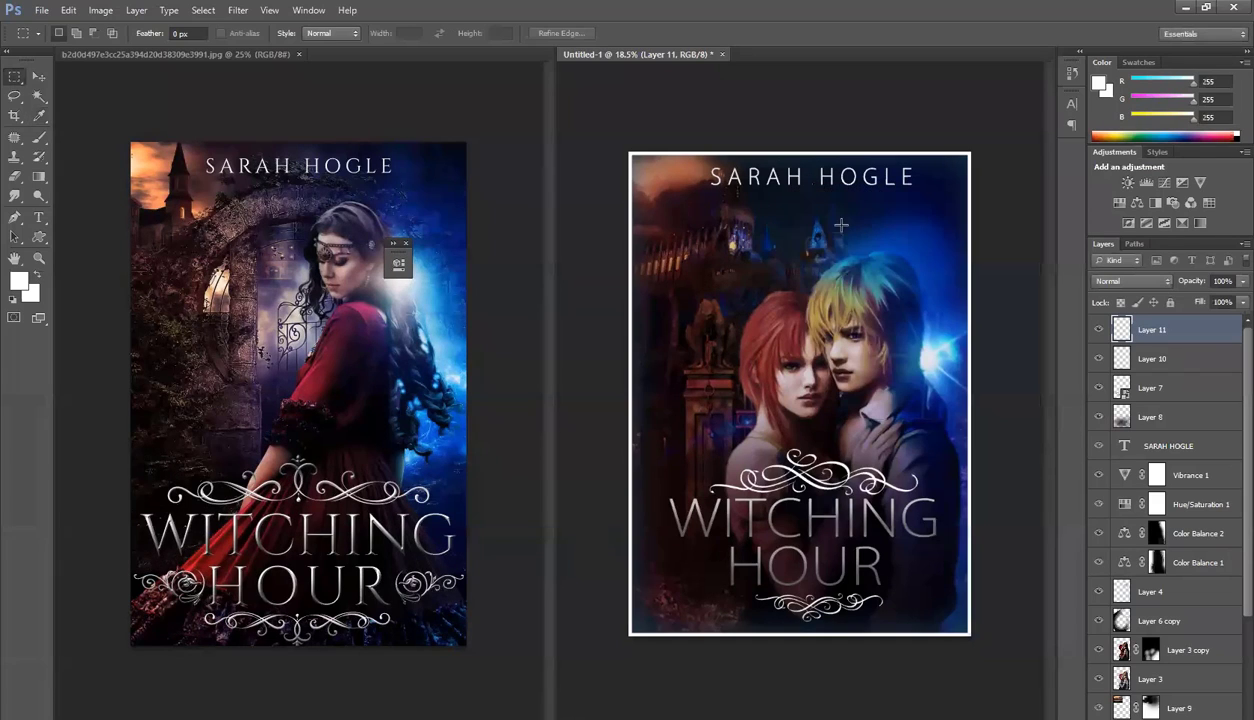
Compare the finished cover with the reference side by side at a larger size with the tools and panels hidden
{"action": "left_click", "coordinate": [39, 76]}
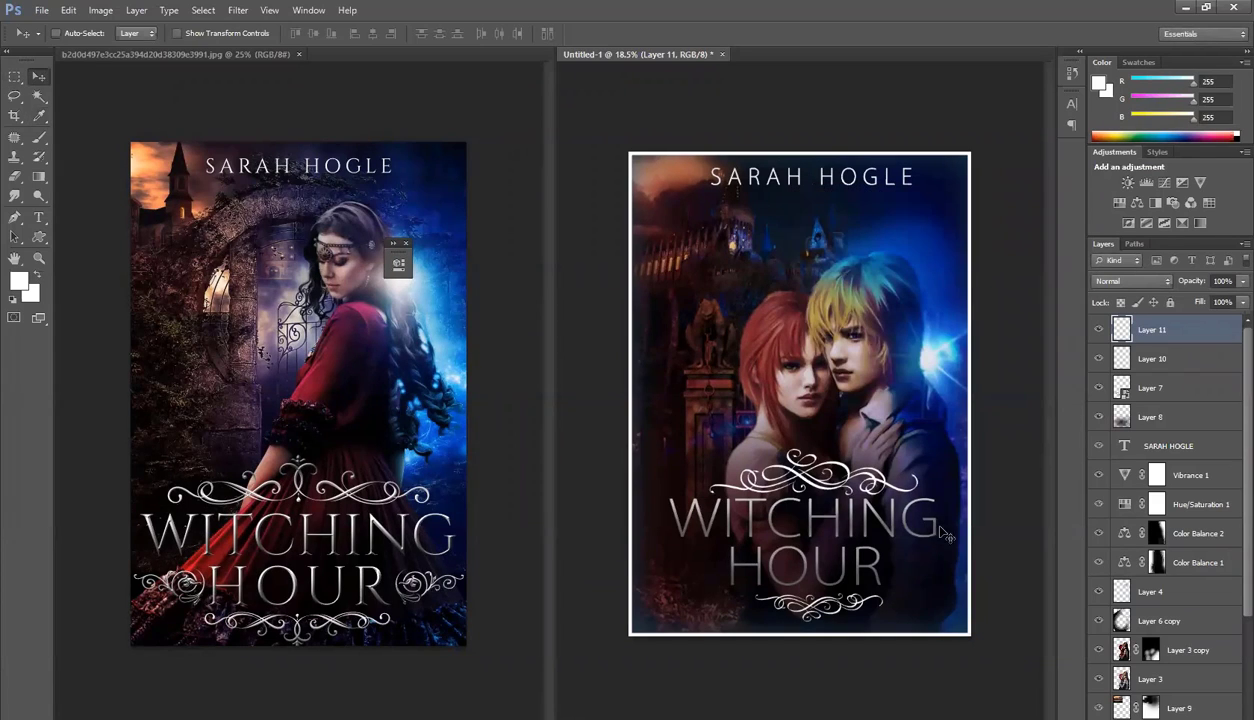
{"action": "scroll", "coordinate": [980, 500], "scroll_direction": "up", "scroll_amount": 1}
{"action": "left_click", "coordinate": [360, 405]}
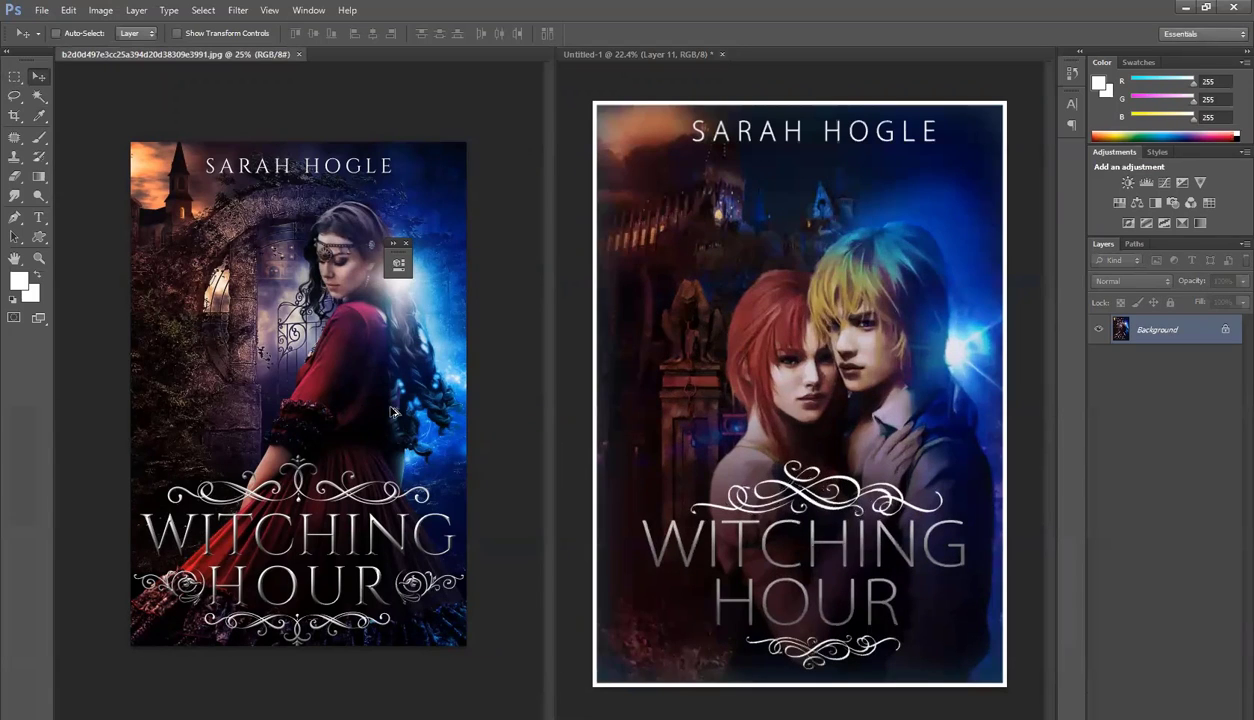
{"action": "scroll", "coordinate": [362, 406], "scroll_direction": "up", "scroll_amount": 1}
{"action": "key", "text": "Tab"}
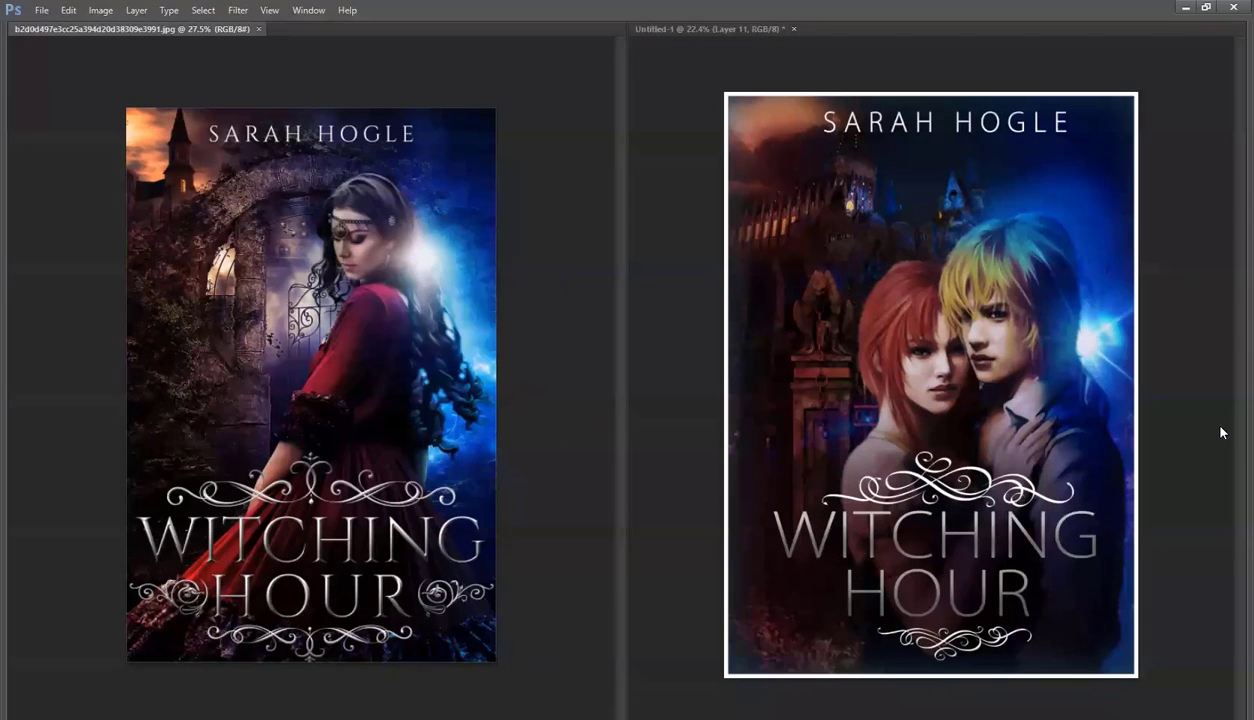